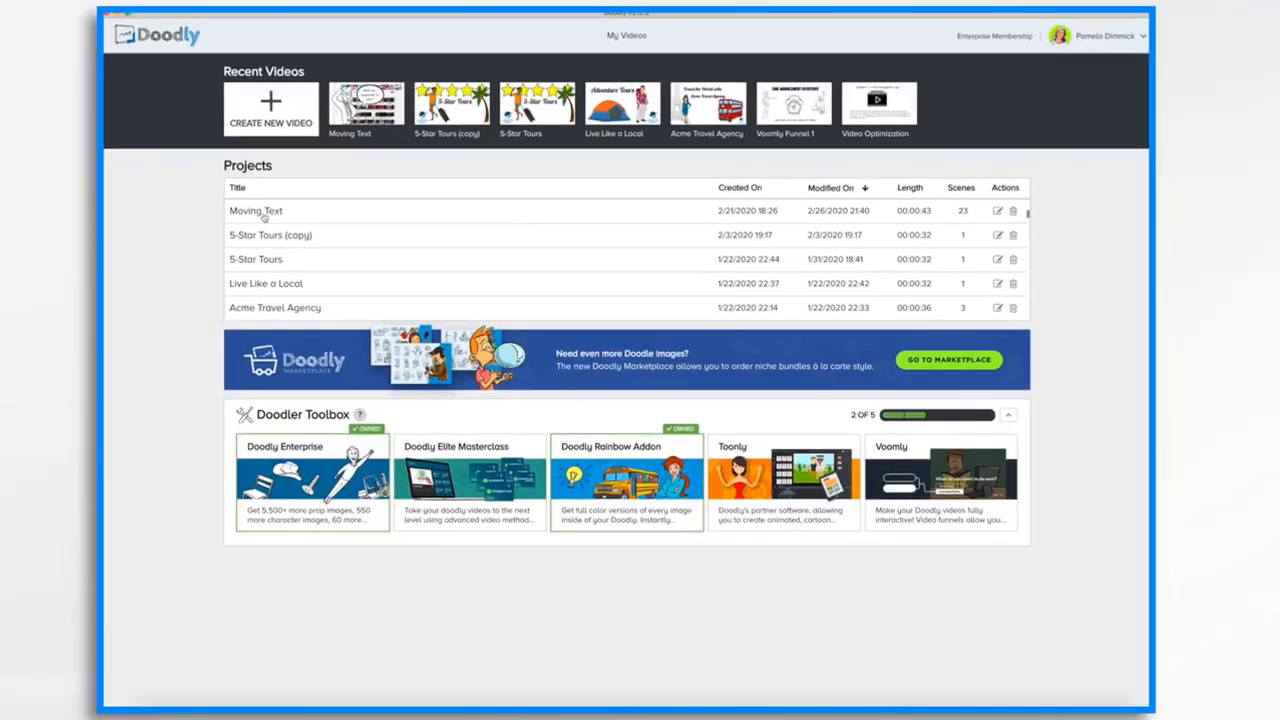
- Open the options for the Moving Text project and review the product descriptions in the Doodler Toolbox
right_click(188, 254)
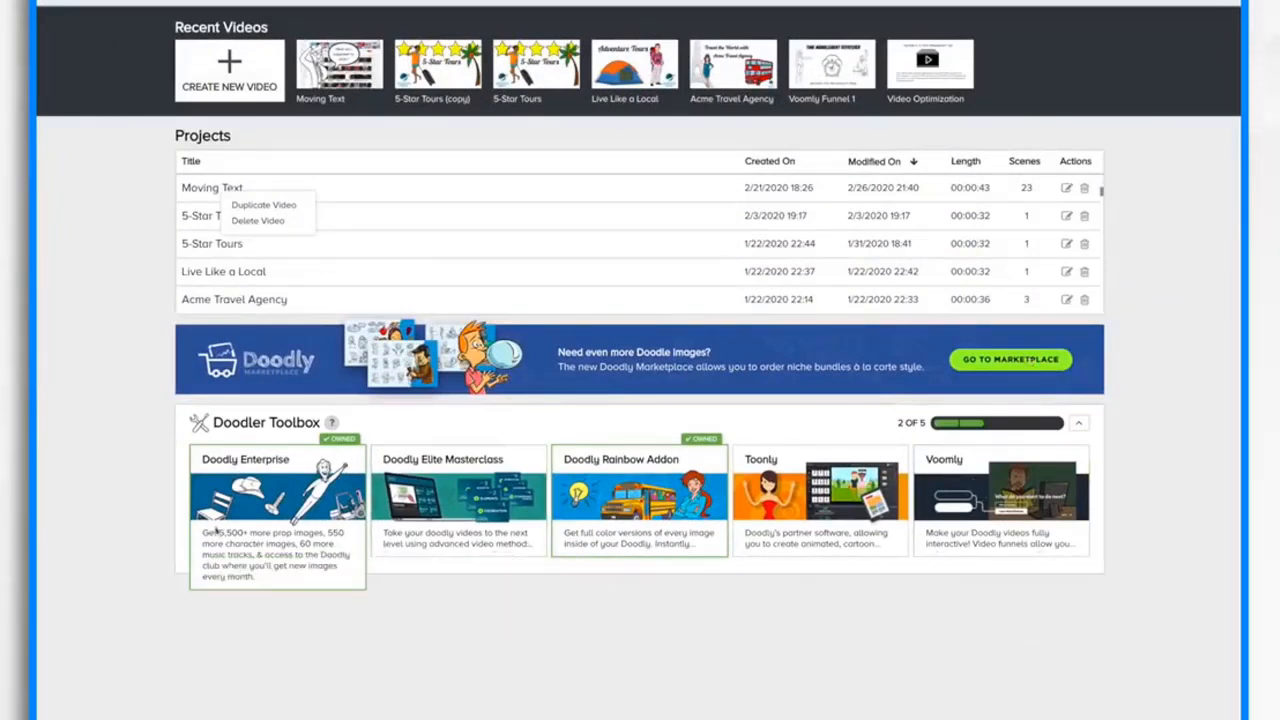
mouse_move(982, 489)
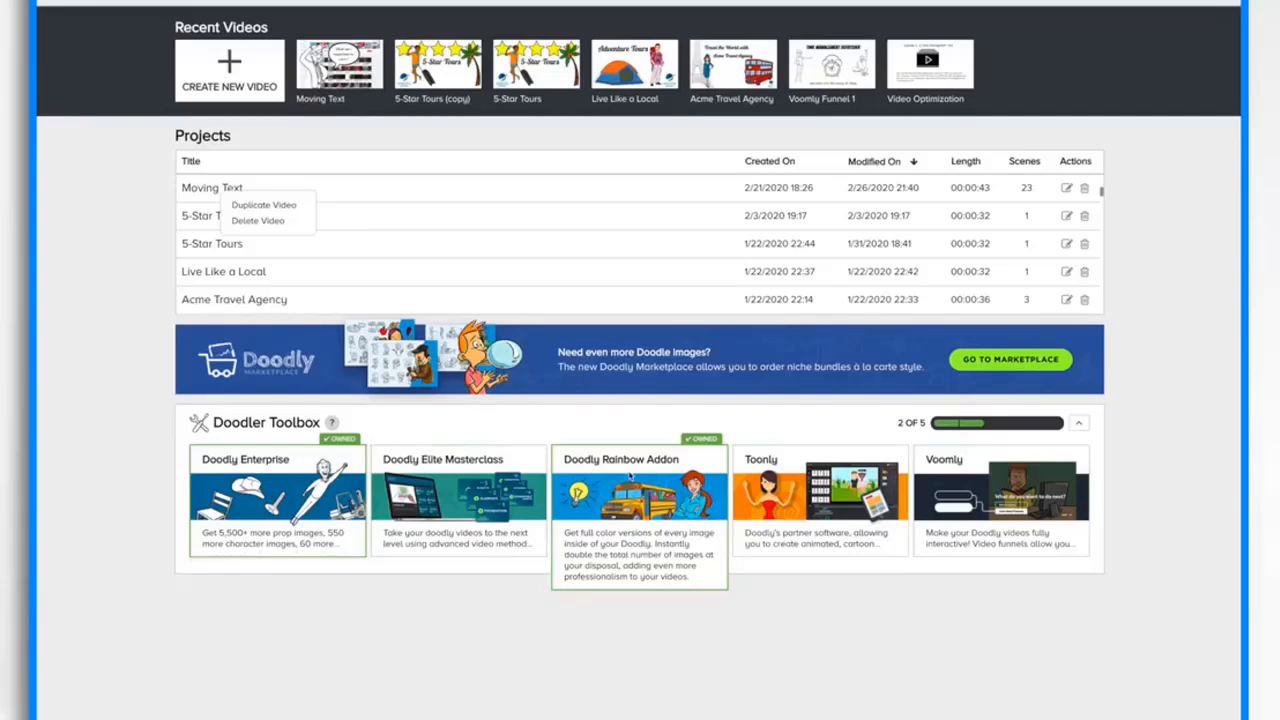
mouse_move(443, 492)
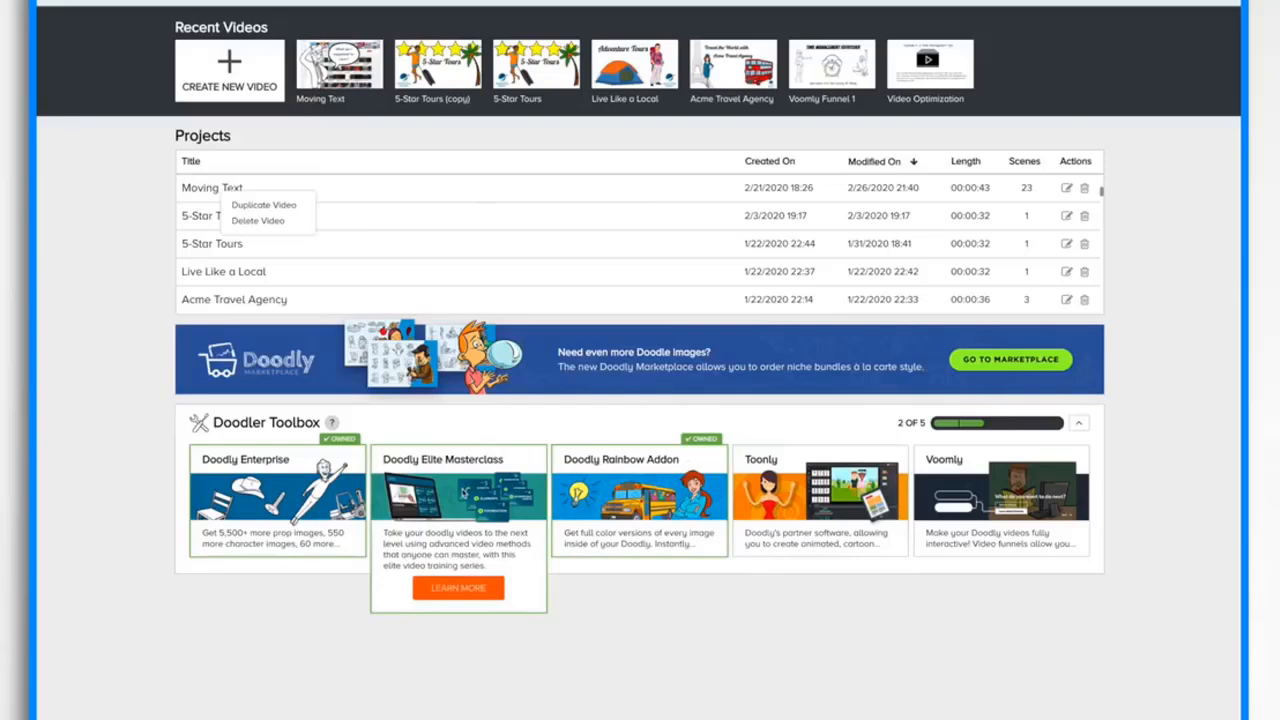
mouse_move(785, 463)
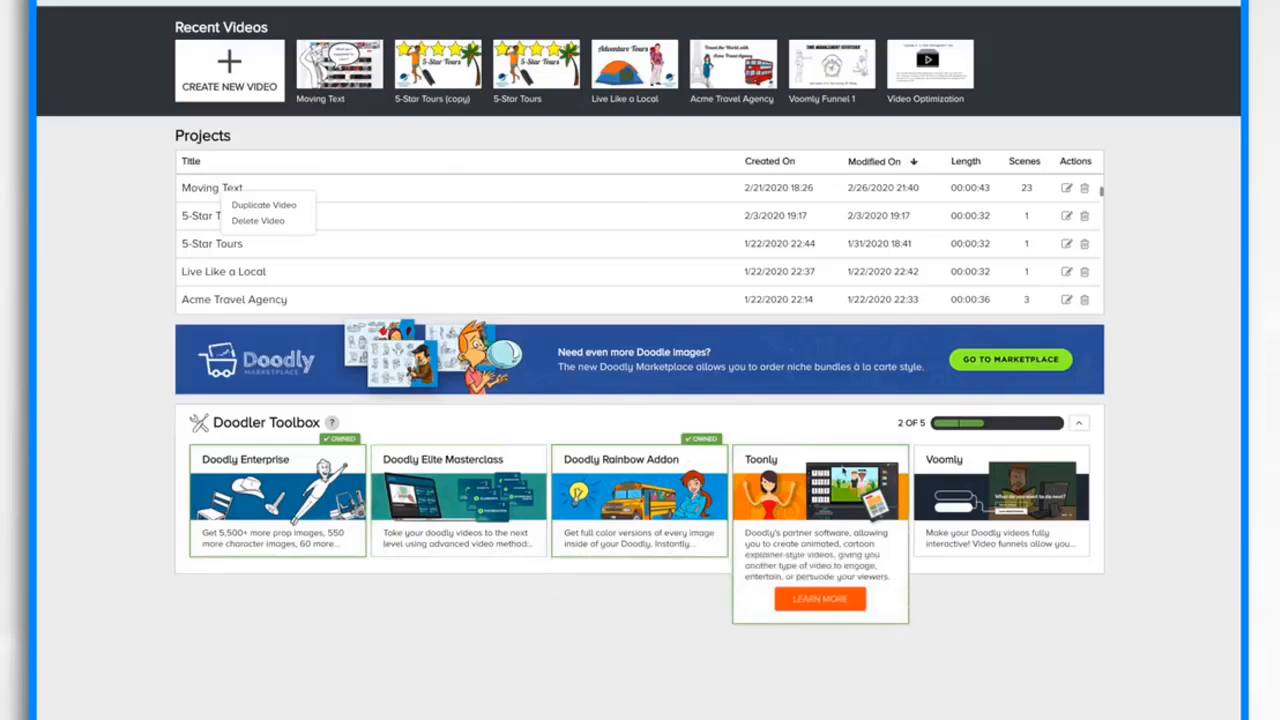
mouse_move(1023, 472)
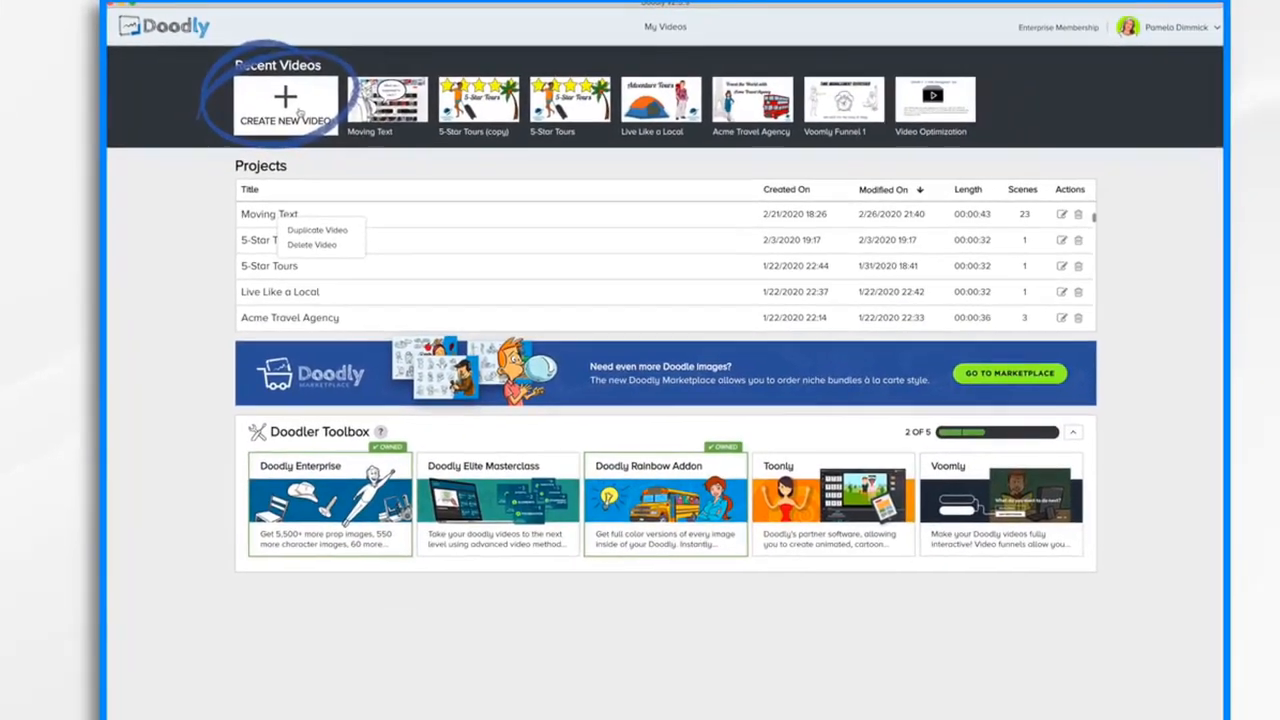
- Create a new Whiteboard video titled "Doodly Interface Tour" at 480p (854x480) resolution
left_click(296, 112)
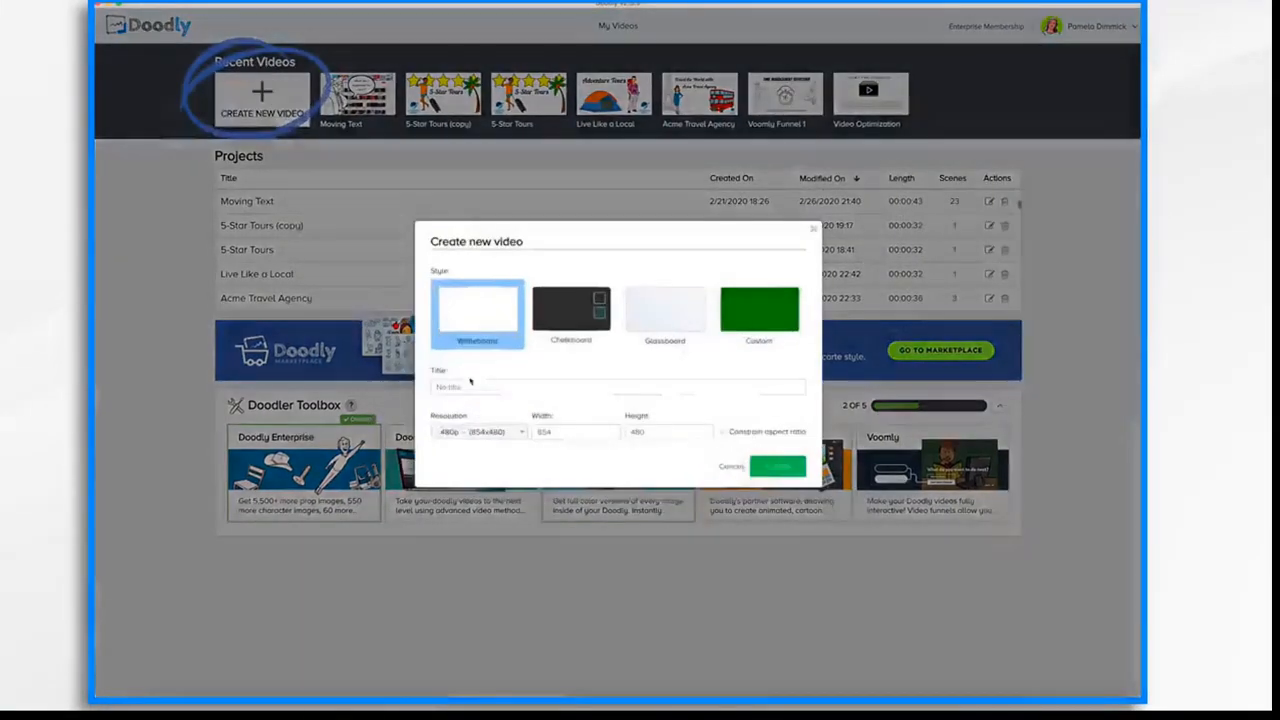
type("Doodly Interface Tour")
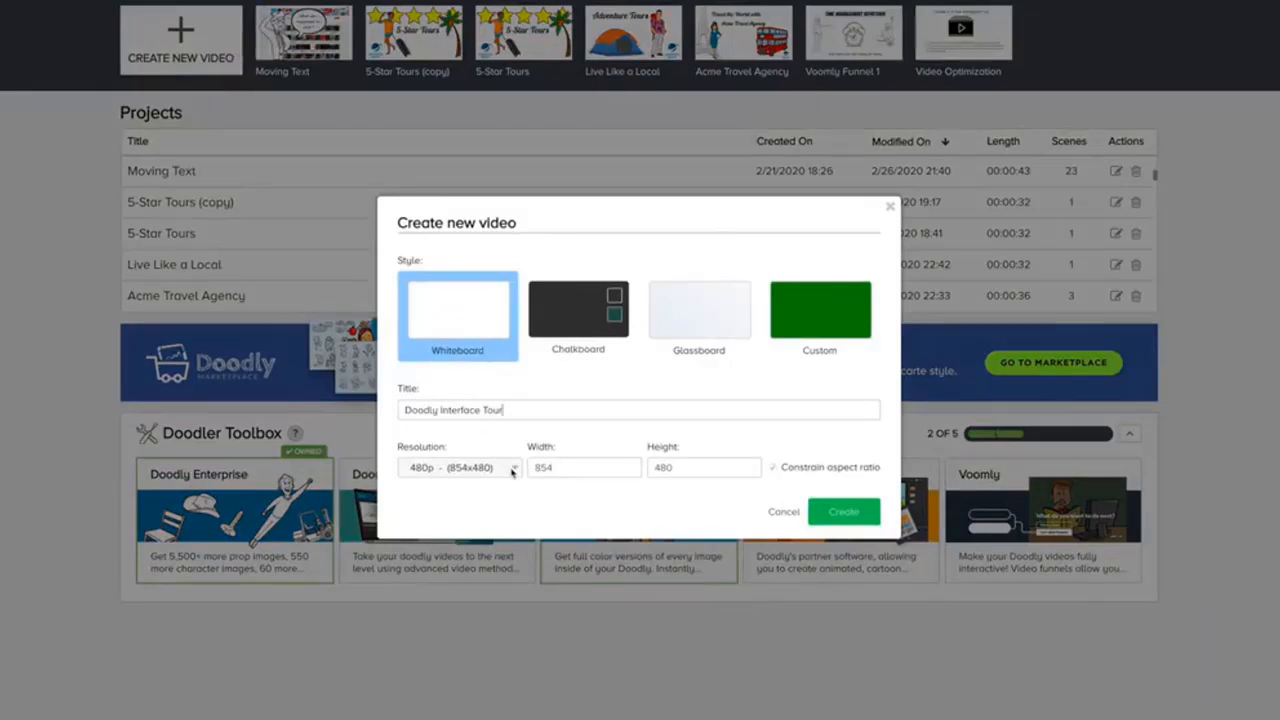
left_click(852, 516)
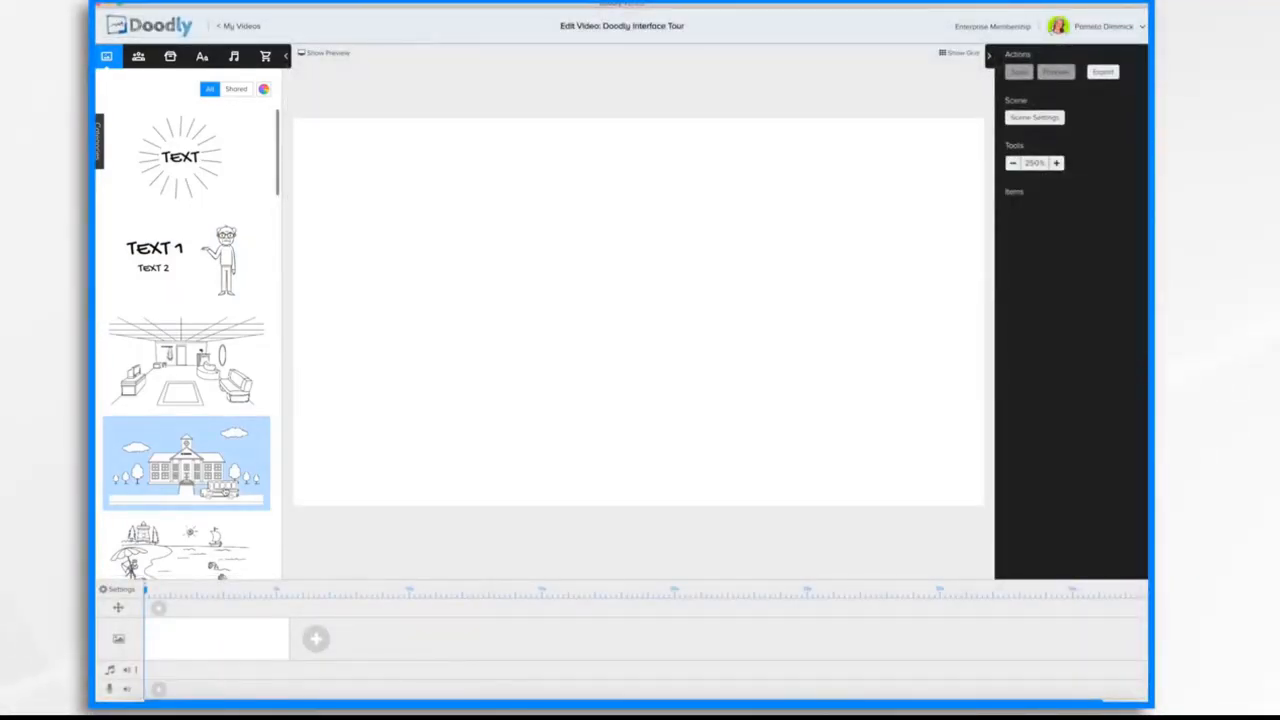
- Look through the asset libraries for characters, props, text fonts, sounds and Marketplace images
left_click(138, 56)
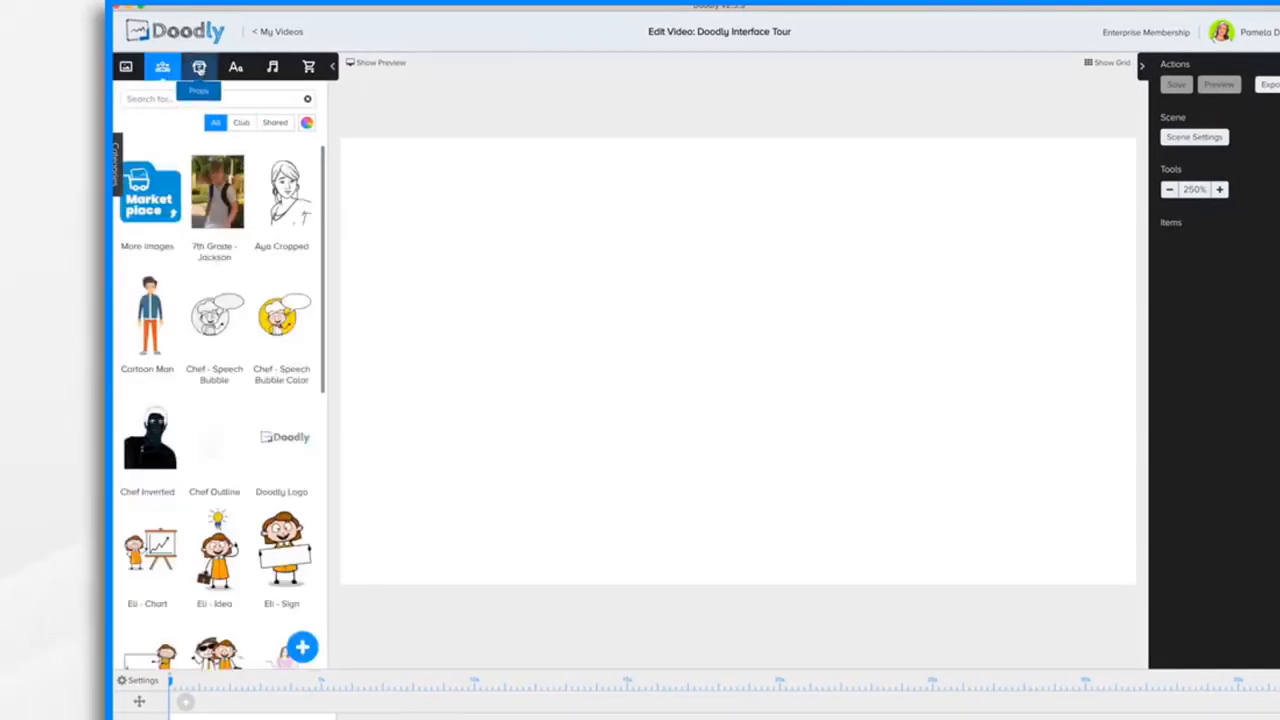
left_click(199, 67)
left_click(236, 67)
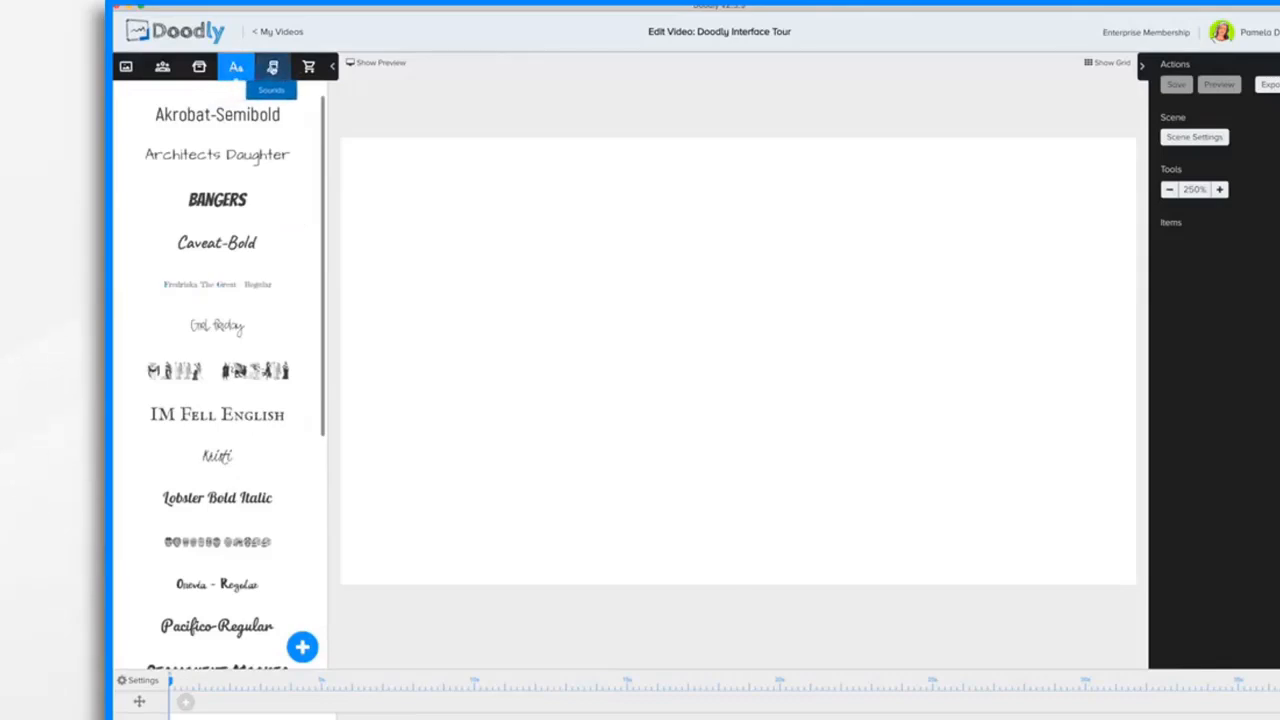
left_click(272, 67)
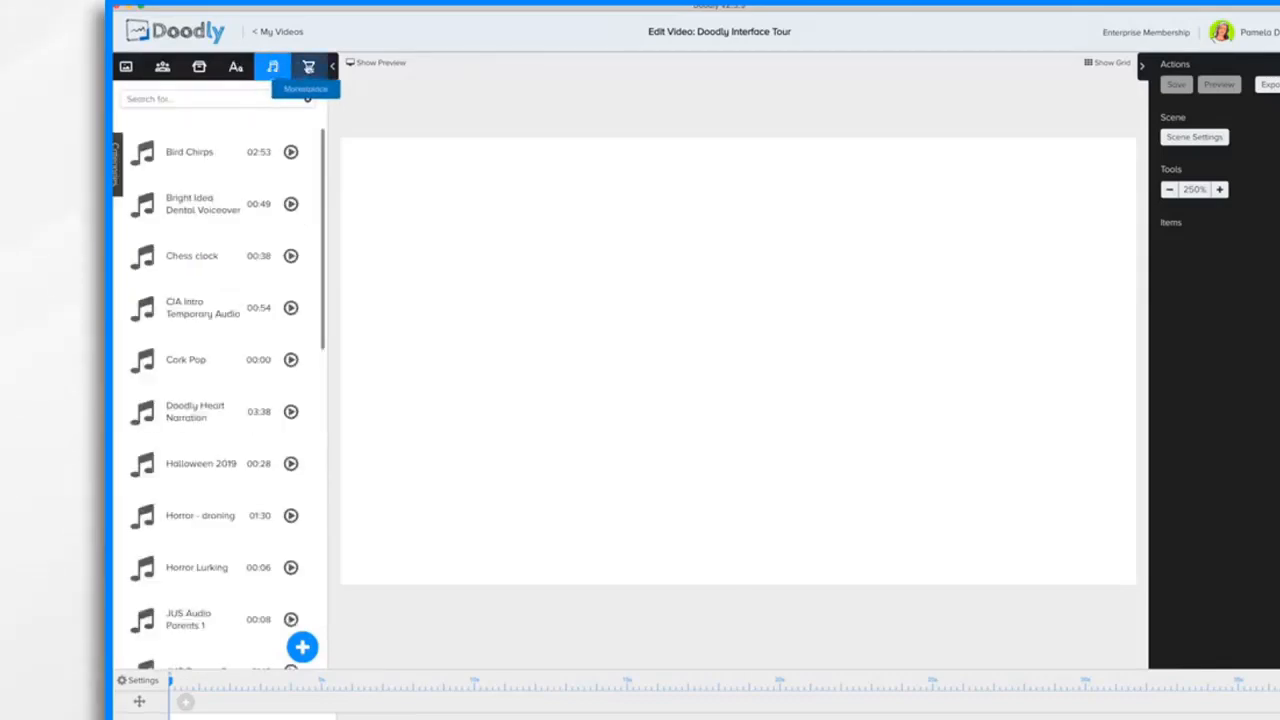
left_click(308, 67)
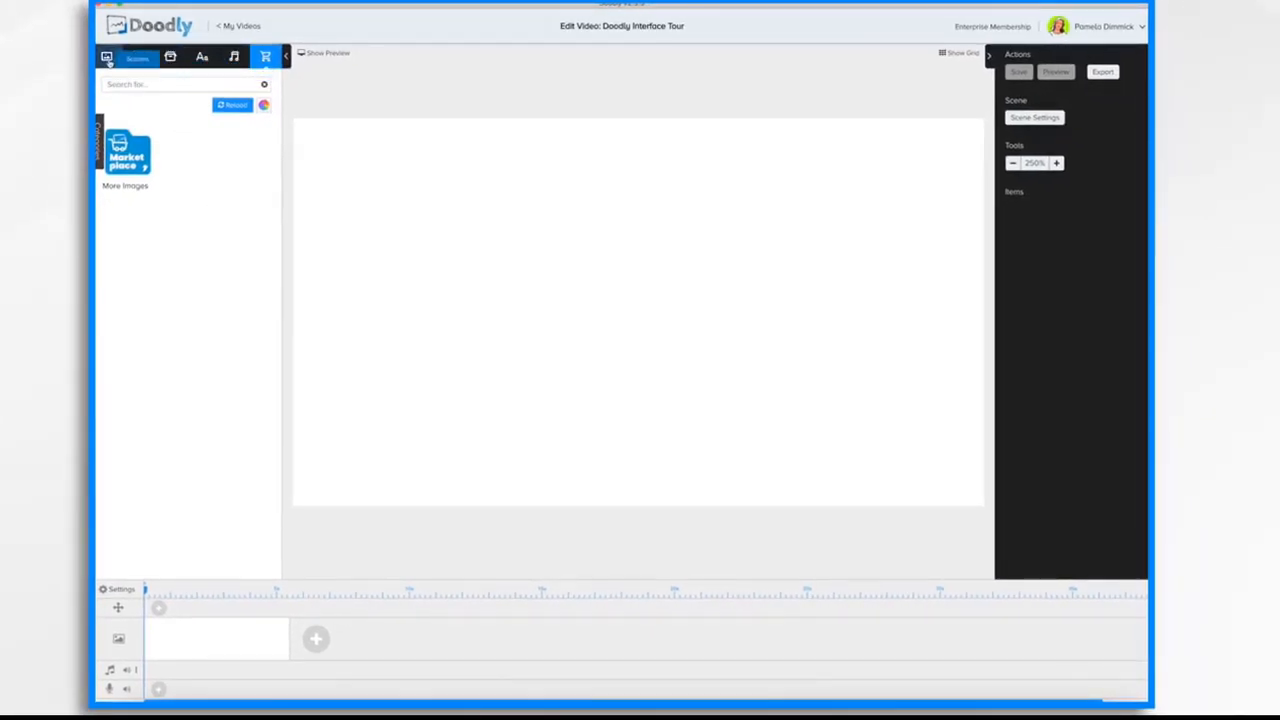
- Filter the character library by the Business category and by the Casual category
left_click(138, 56)
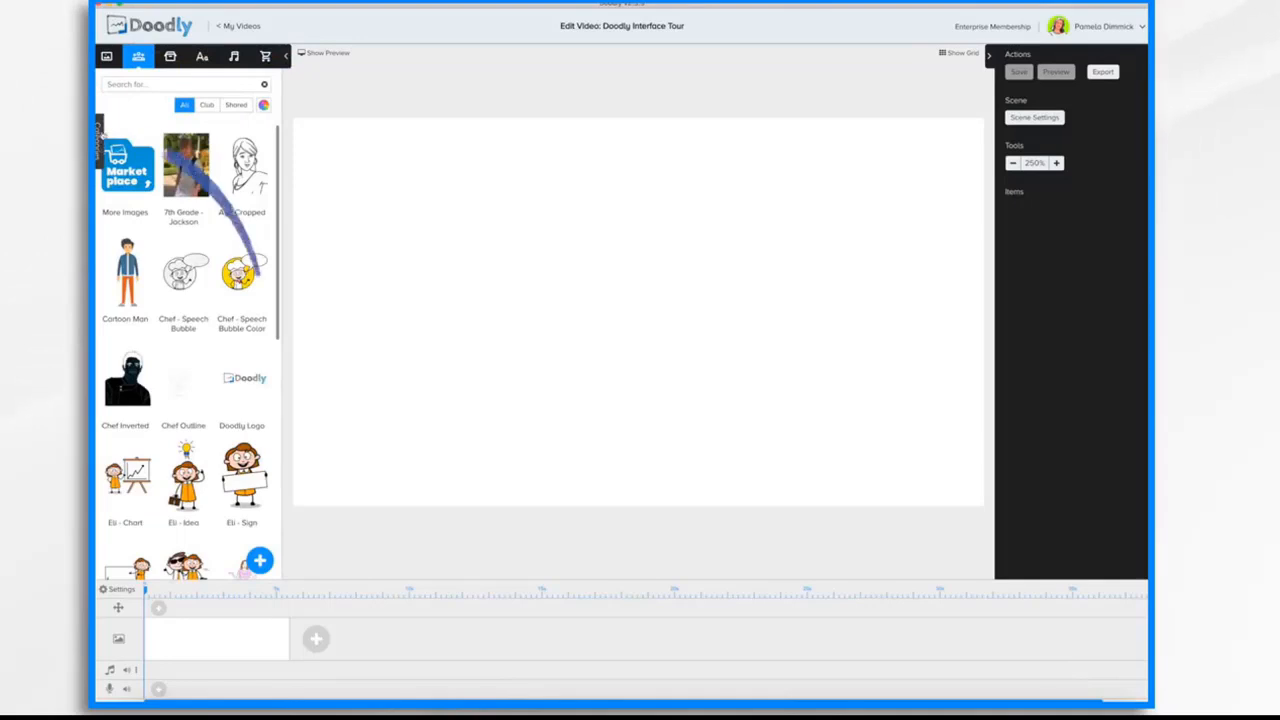
left_click(98, 140)
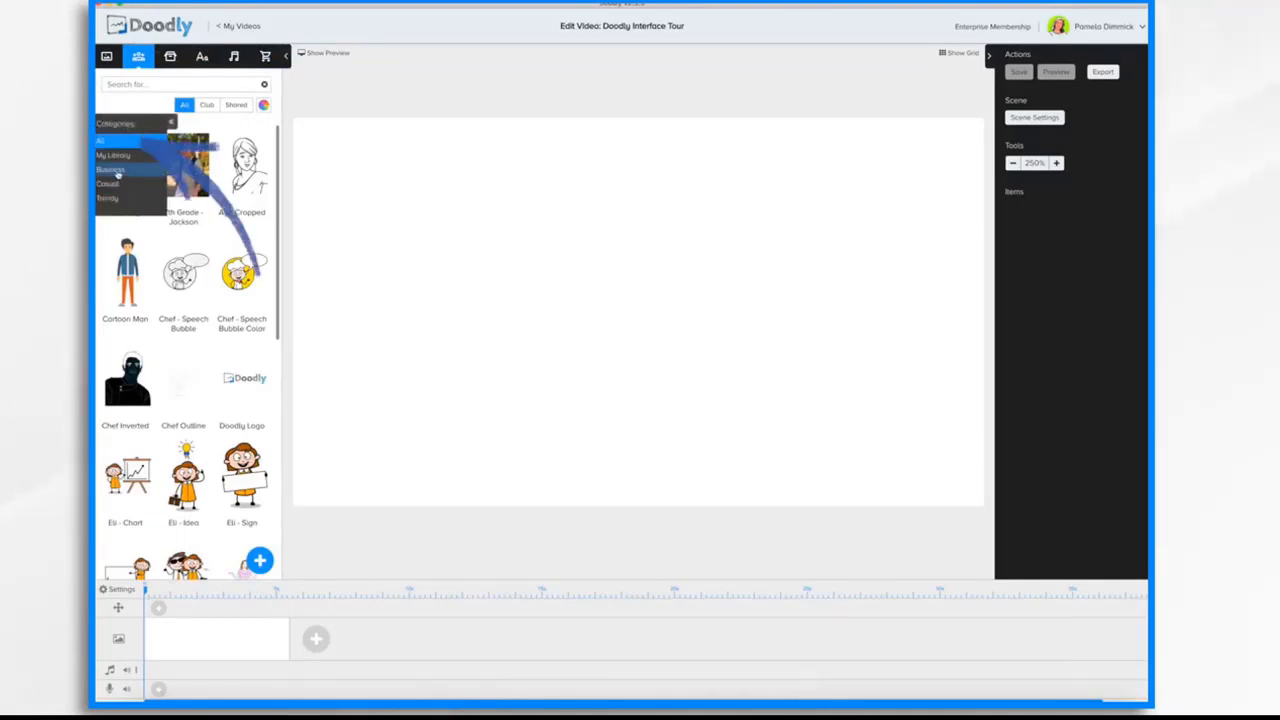
left_click(112, 170)
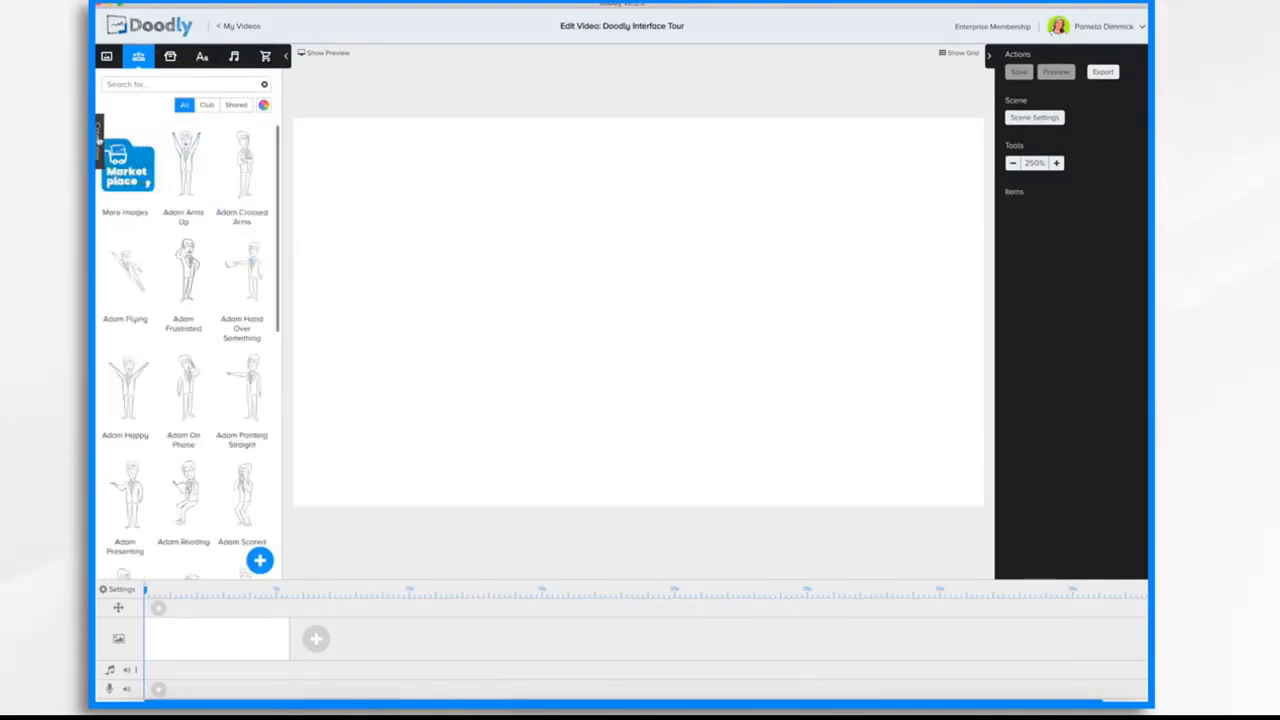
left_click(98, 140)
left_click(109, 185)
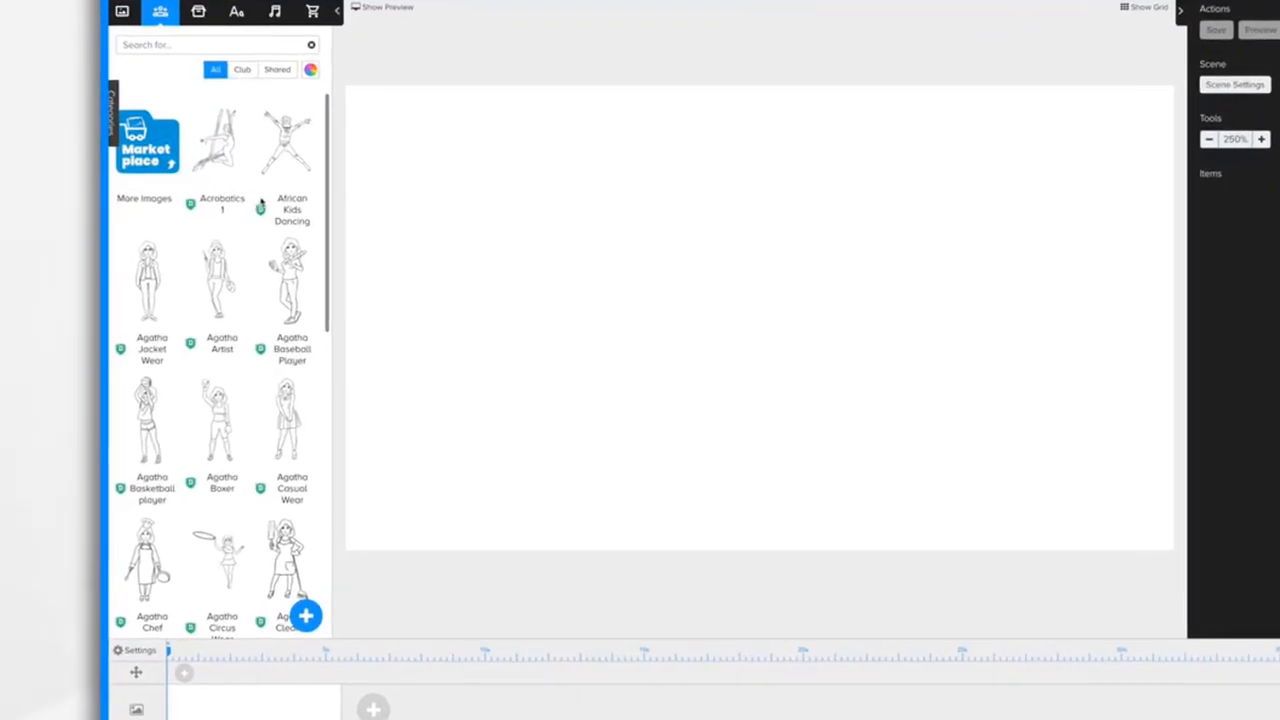
- Browse the Club characters, check the Shared ones, and return the character library to showing all
left_click(246, 71)
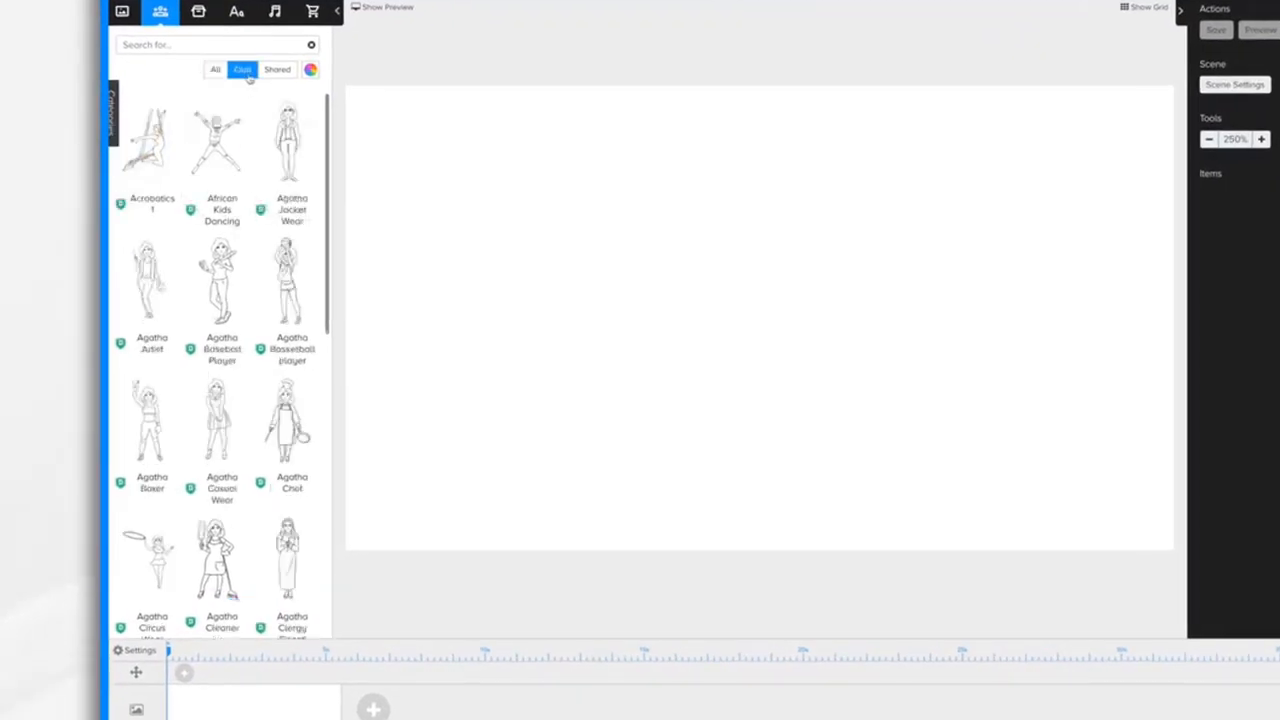
scroll(237, 330, "down", 15)
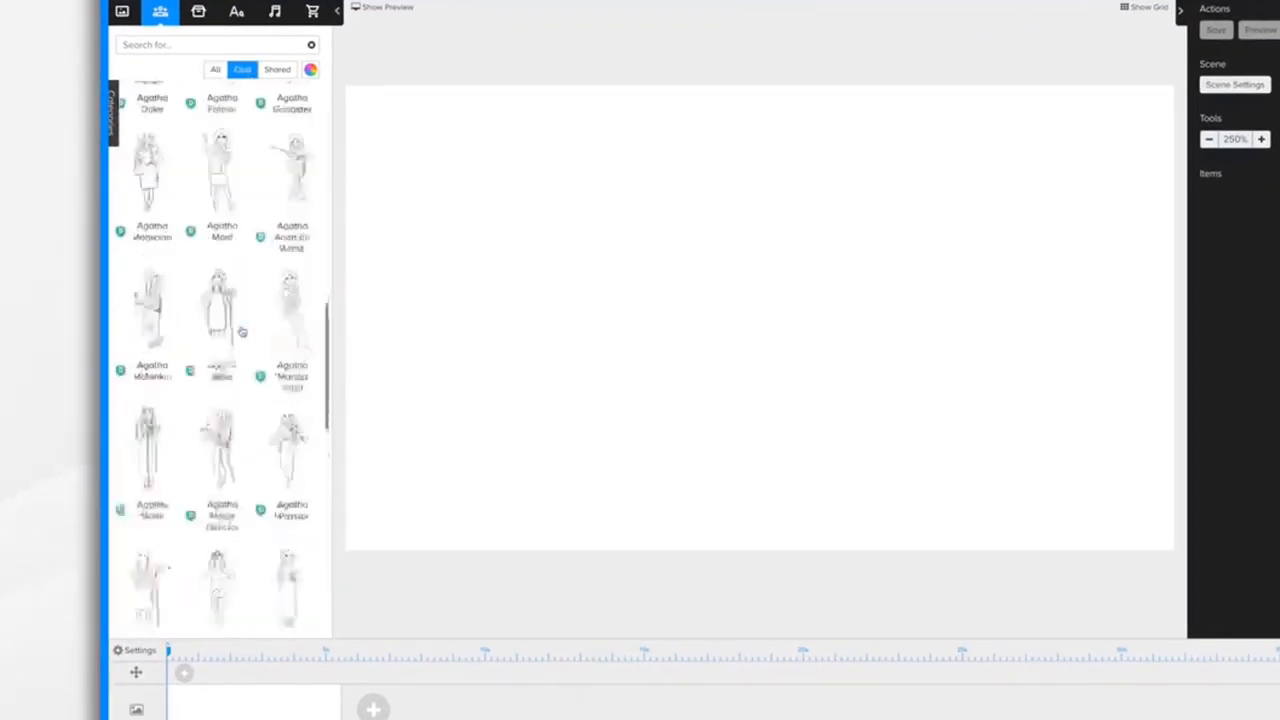
scroll(241, 331, "down", 10)
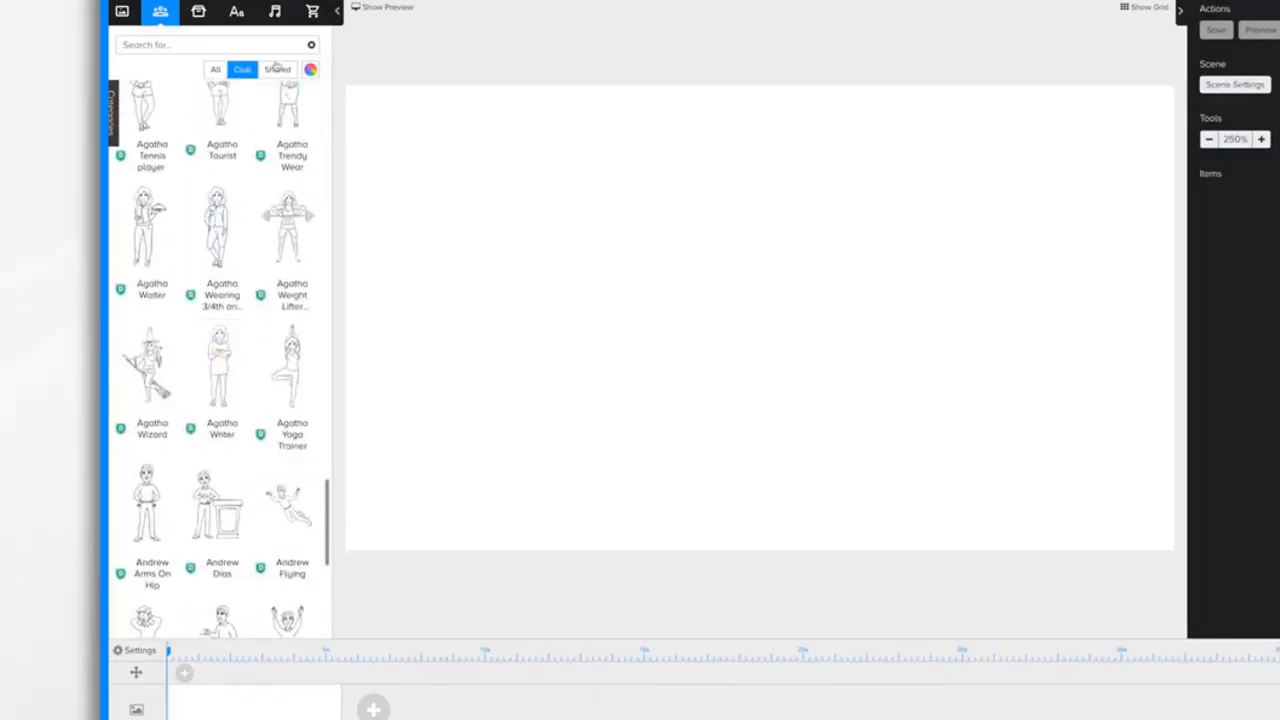
left_click(278, 70)
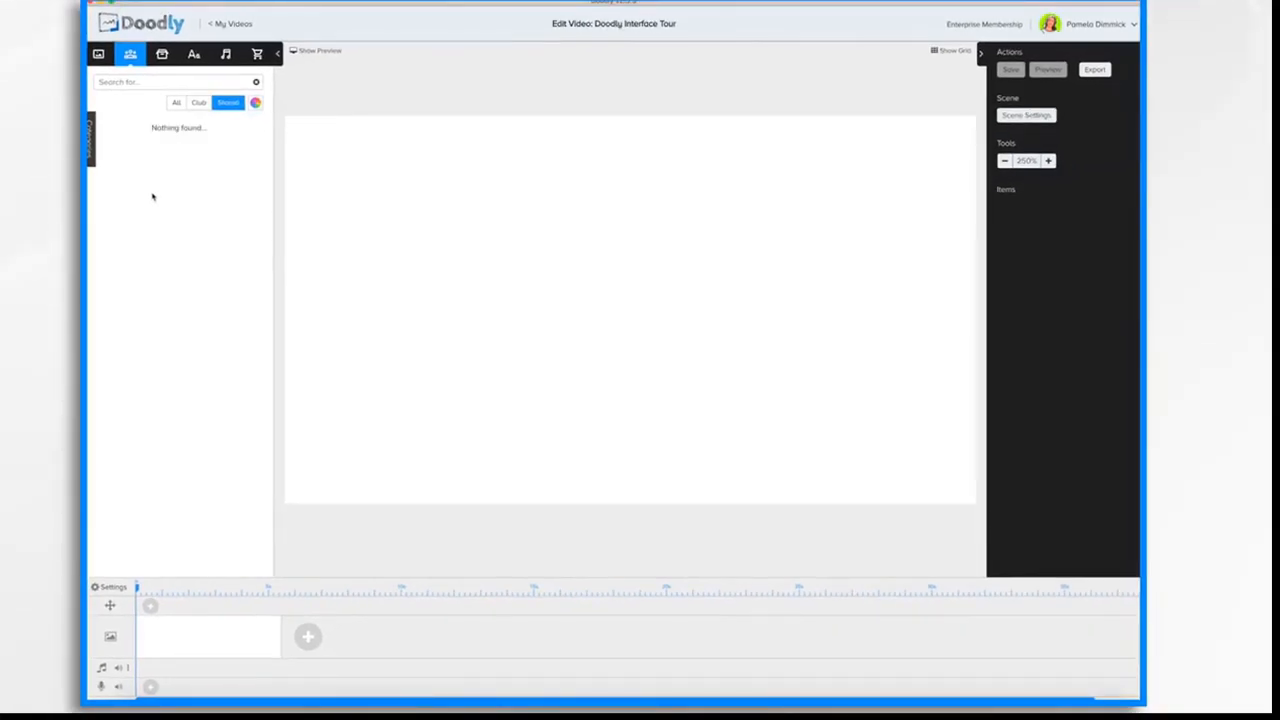
left_click(176, 103)
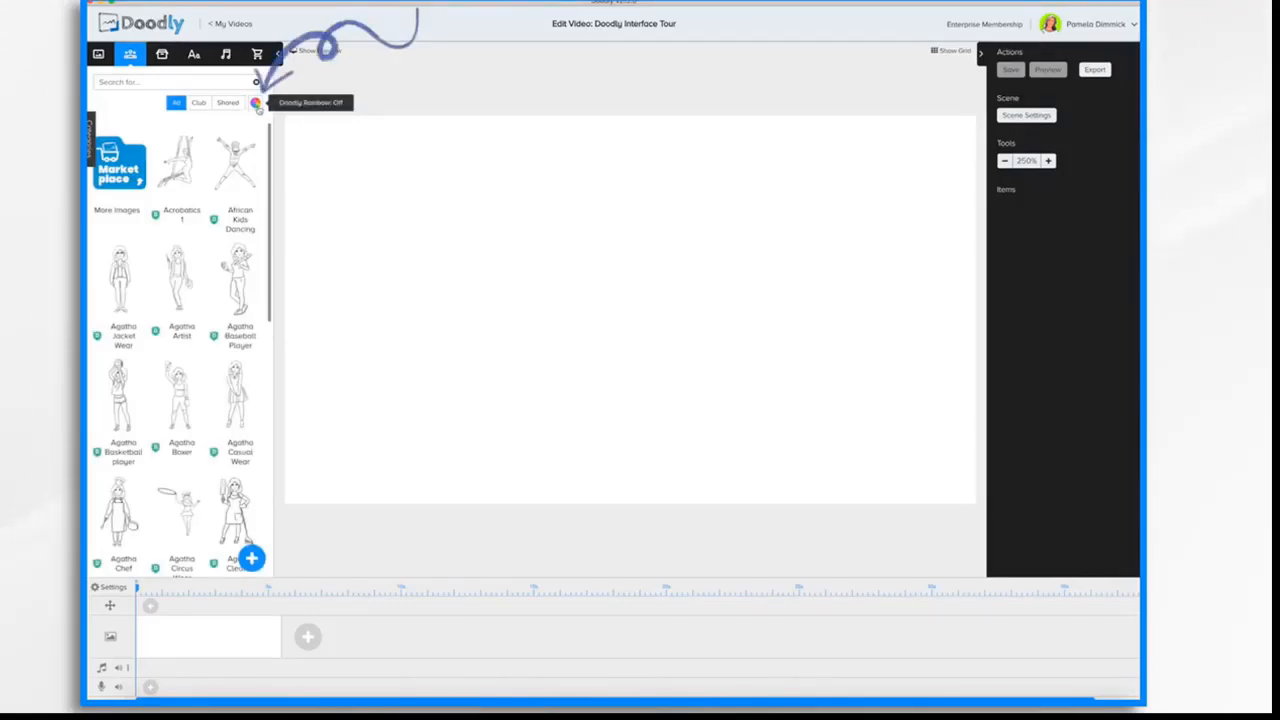
- Turn on Doodly Rainbow for the character library and browse the full-color characters
left_click(257, 104)
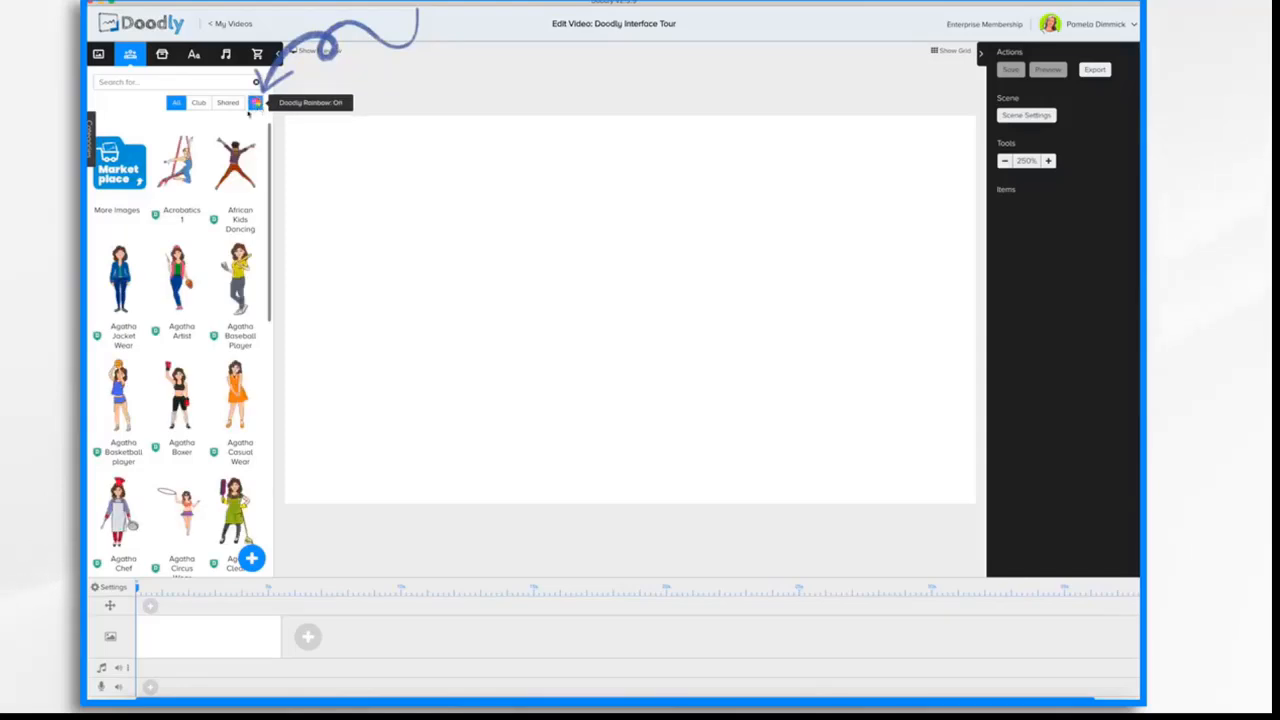
scroll(192, 372, "down", 3)
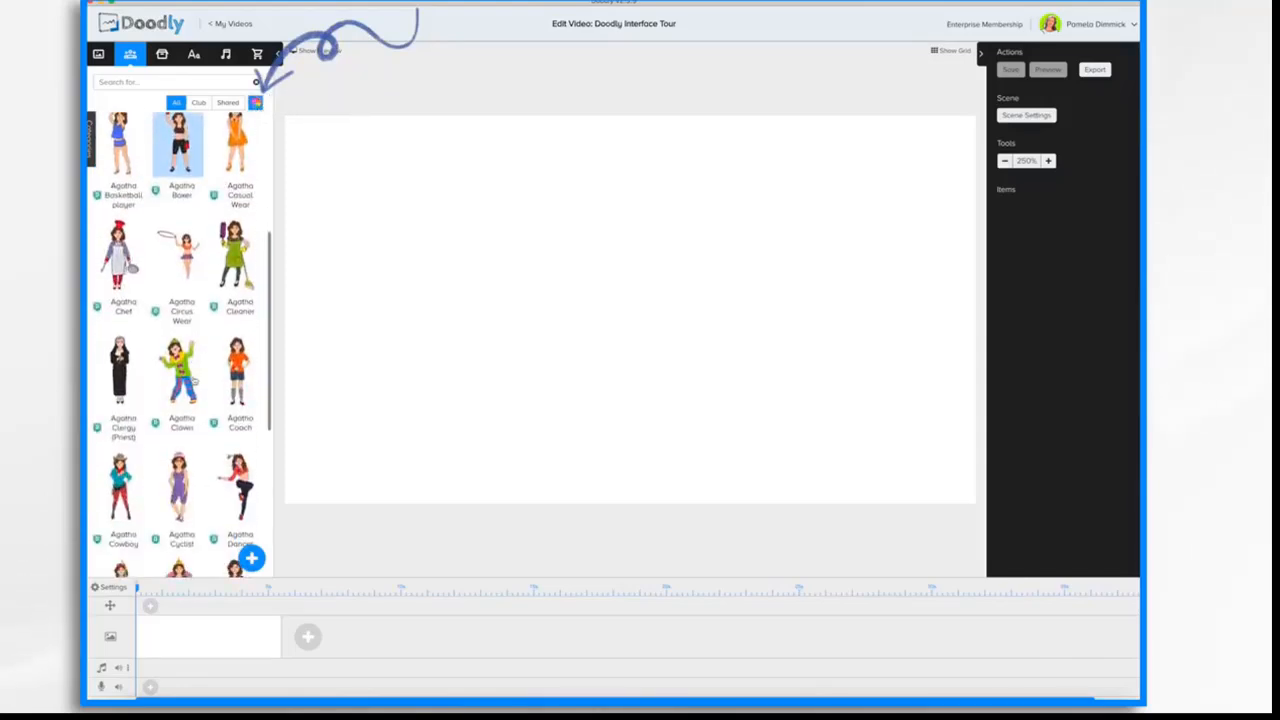
scroll(195, 379, "down", 15)
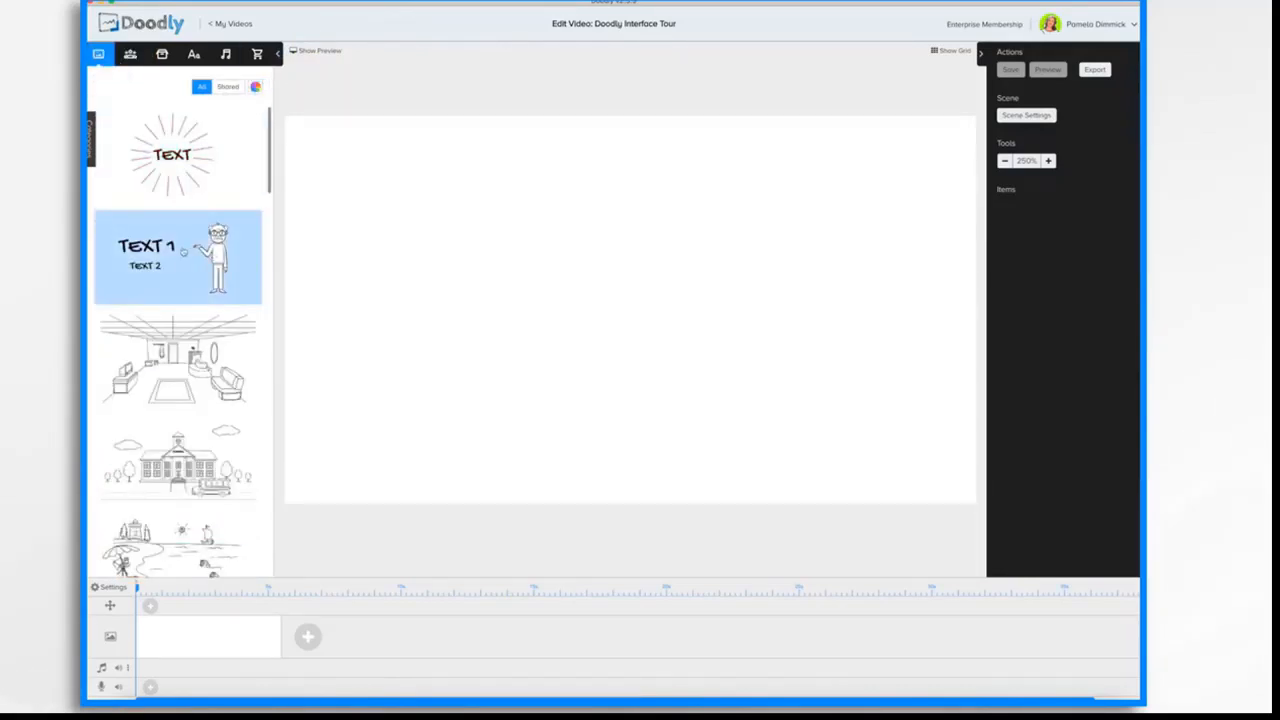
- Add the scene with two text lines and the old man to the canvas, shifting the man and TEXT 1 to the right
left_click_drag(183, 252, 580, 267)
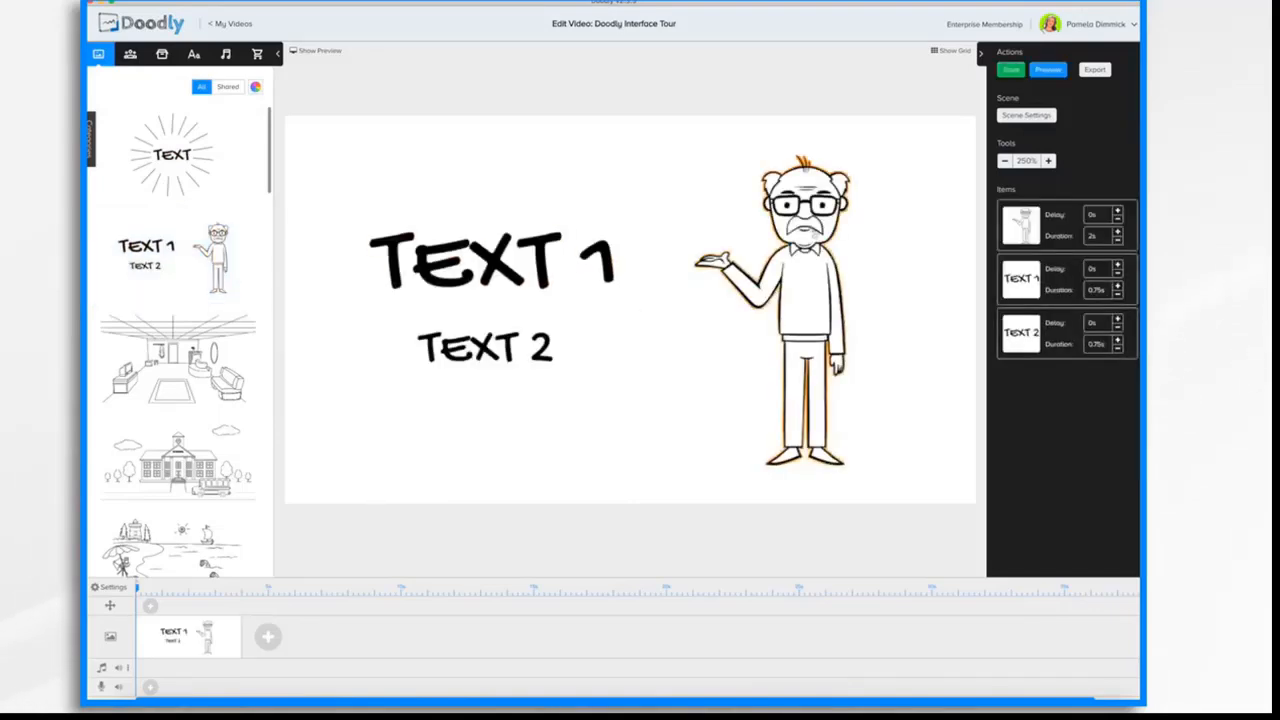
left_click_drag(805, 235, 888, 235)
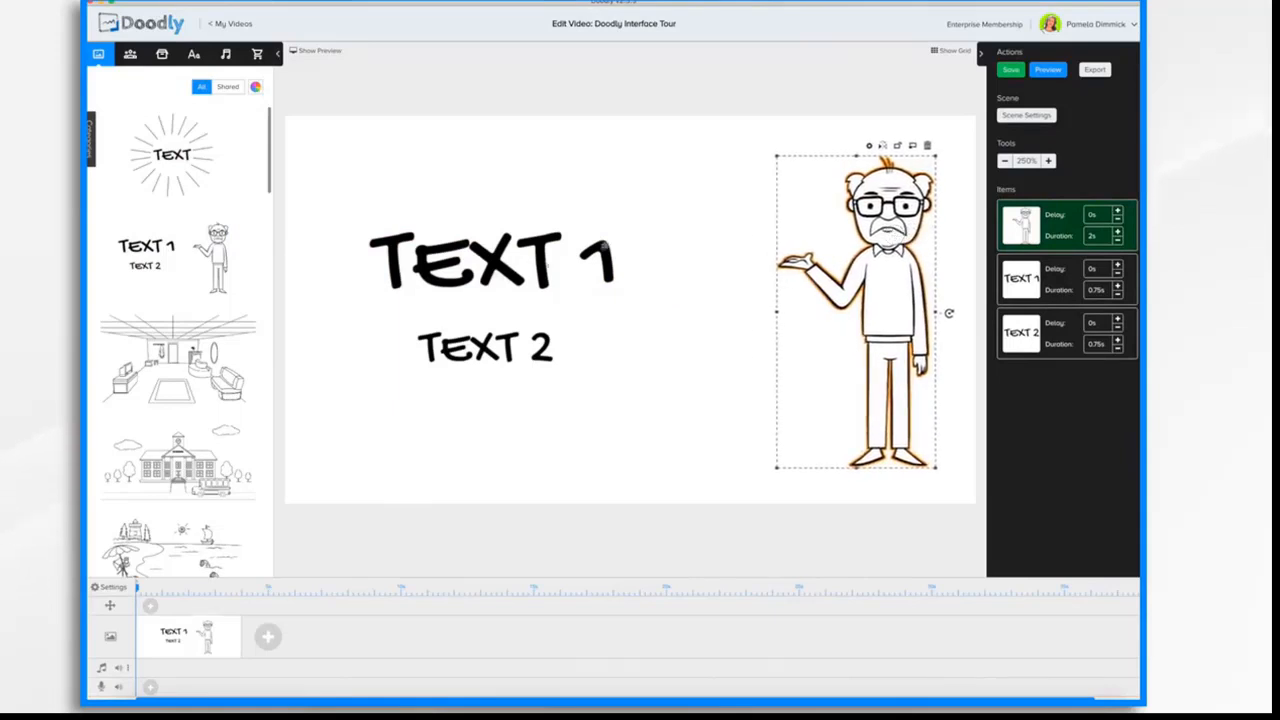
left_click(480, 265)
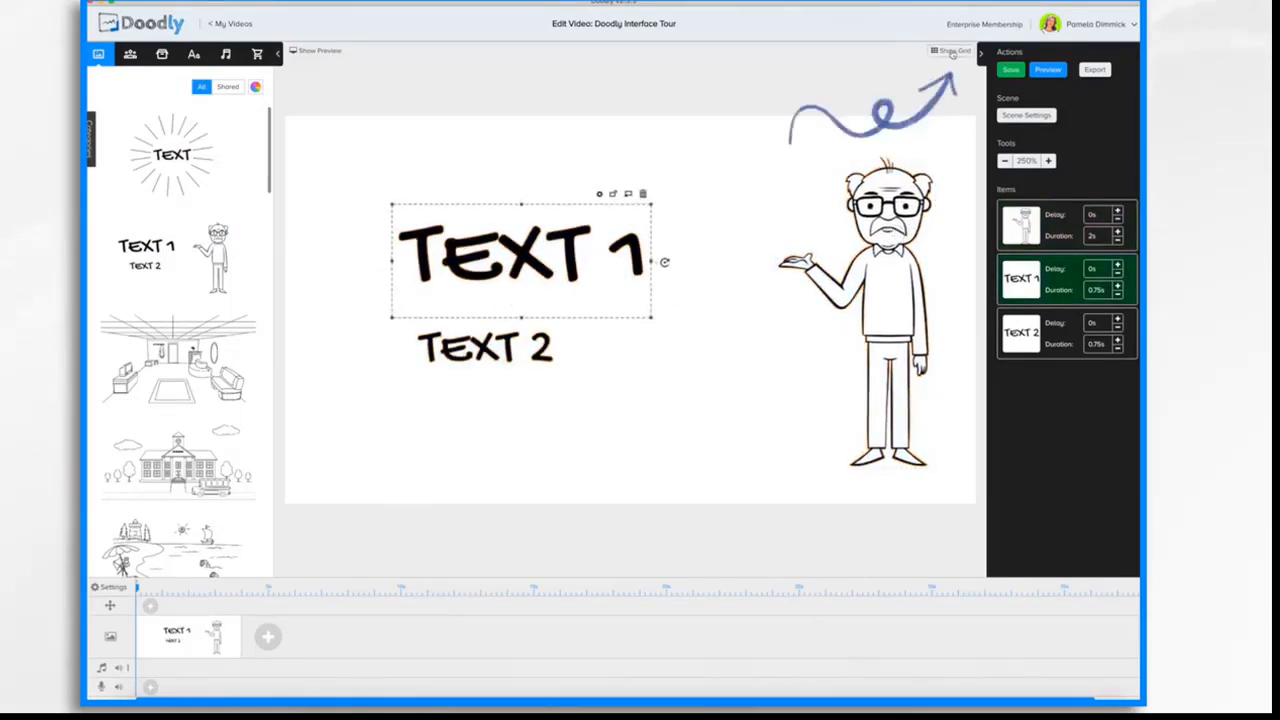
- Show the grid, reposition TEXT 1 and TEXT 2 so their left edges line up, and hide the grid
left_click(952, 52)
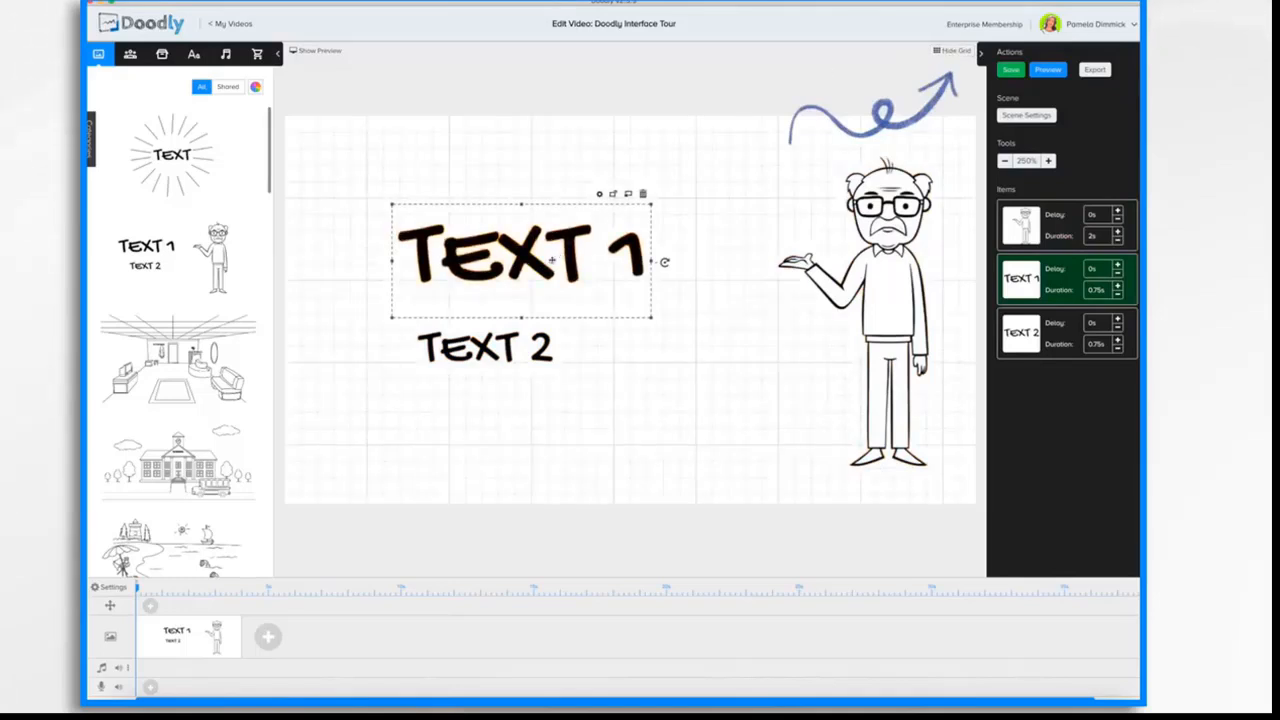
left_click_drag(519, 261, 566, 253)
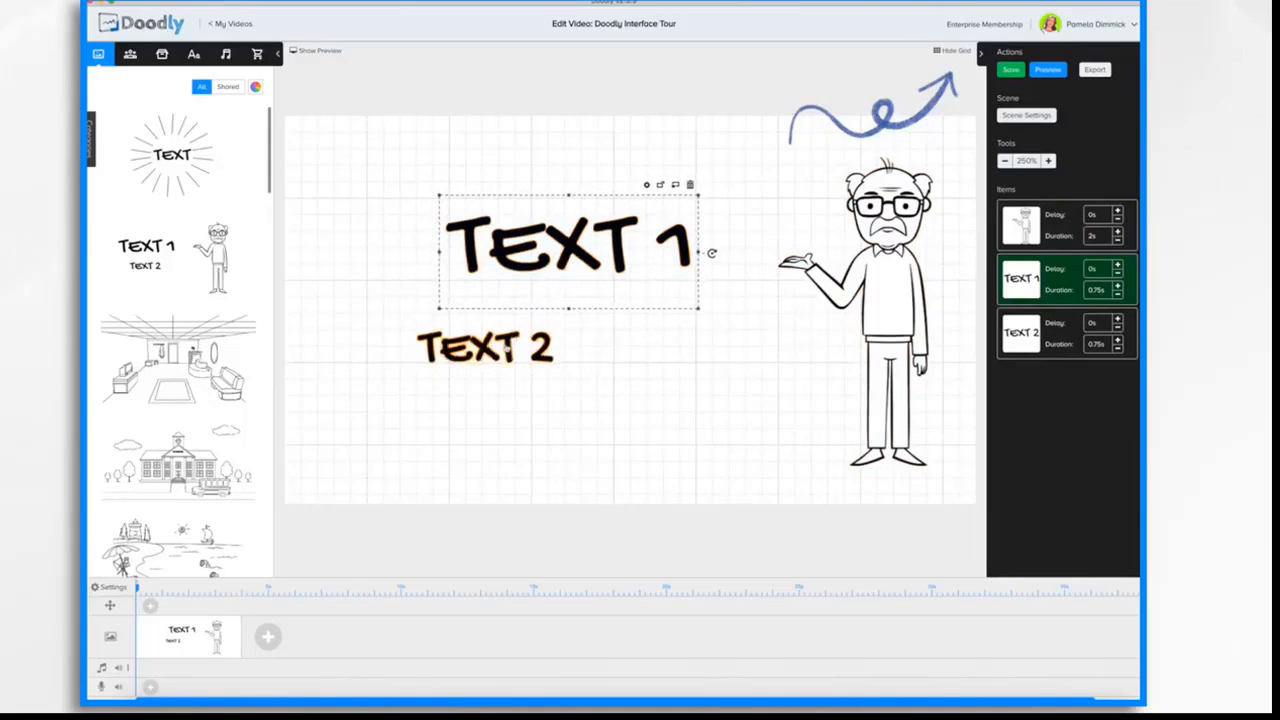
left_click_drag(510, 345, 546, 342)
left_click(955, 50)
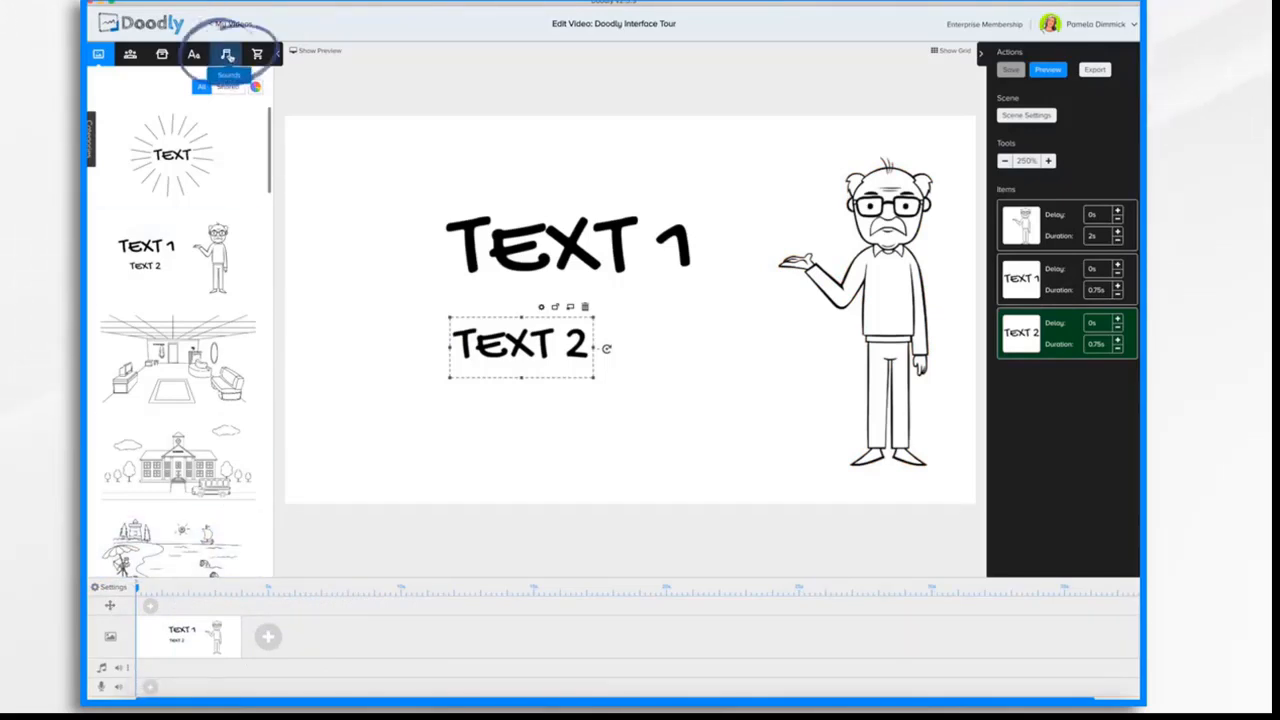
- Add the song "Dance With Me" from the sound library to the timeline's music track and check where it ends
left_click(227, 55)
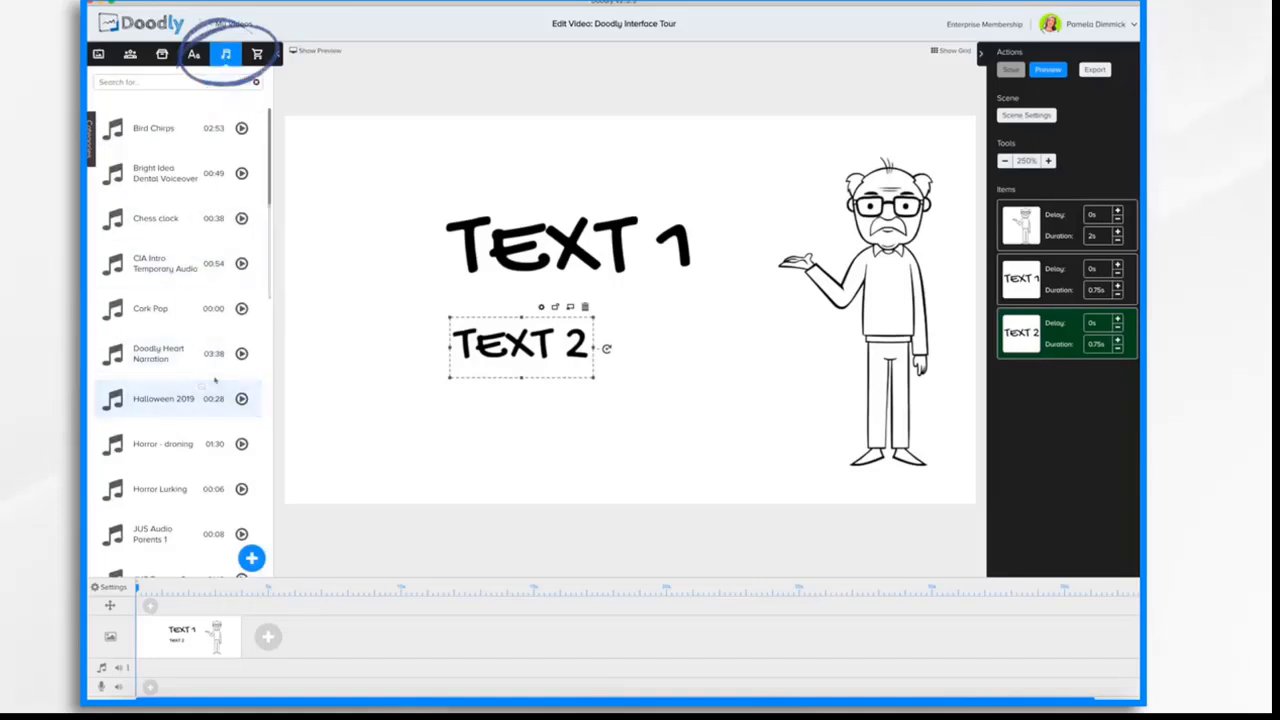
scroll(215, 379, "down", 10)
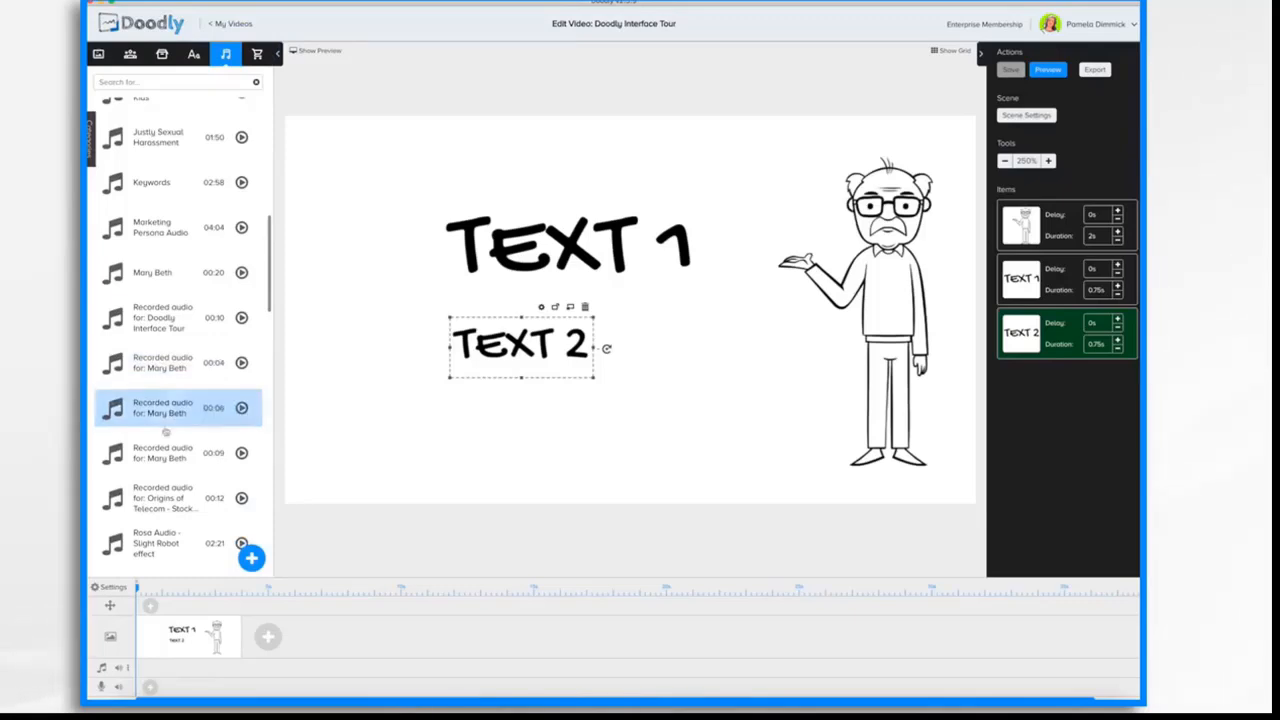
scroll(170, 415, "down", 10)
scroll(165, 417, "down", 10)
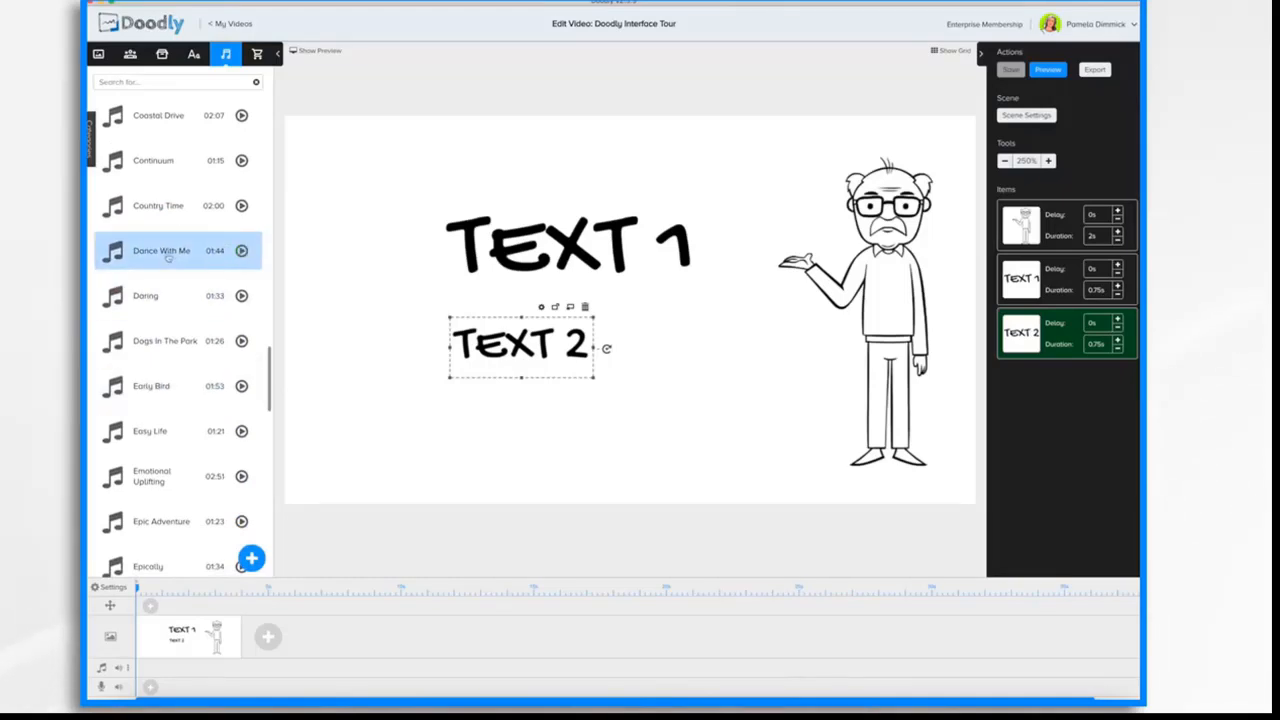
mouse_move(161, 252)
left_mouse_down()
mouse_move(235, 432)
mouse_move(241, 656)
mouse_move(227, 668)
left_mouse_up()
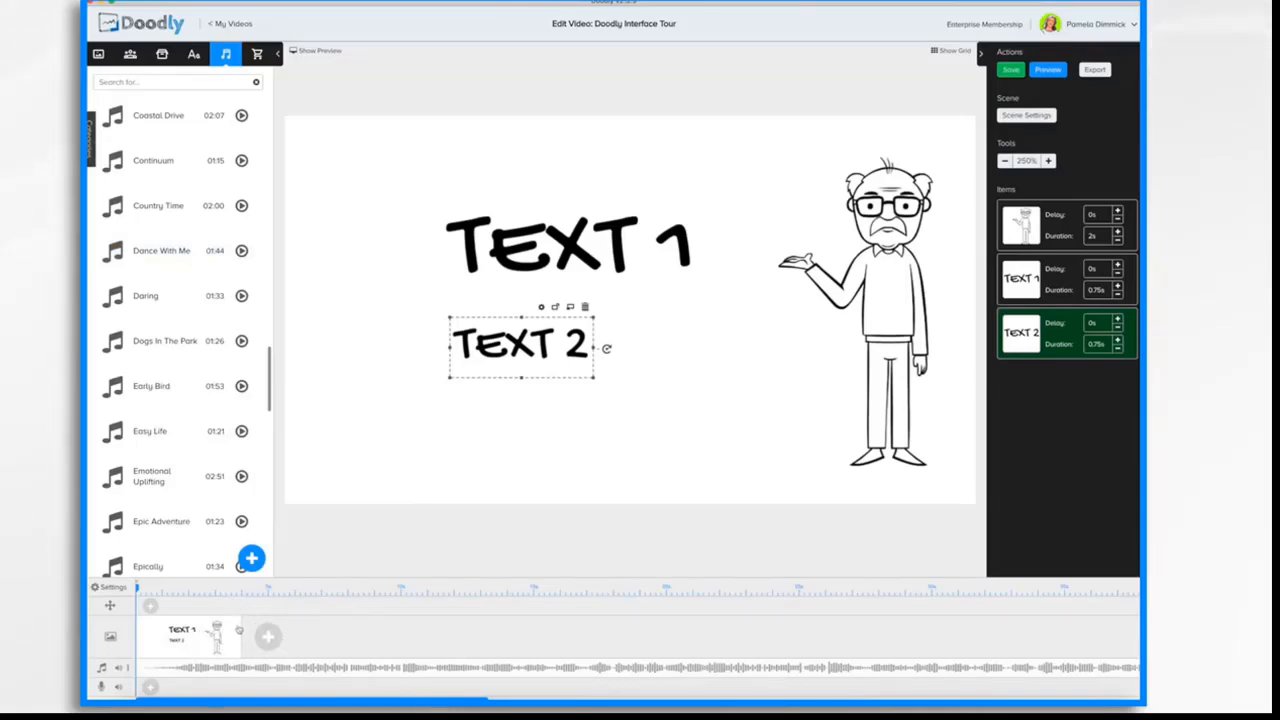
scroll(646, 648, "right", 16)
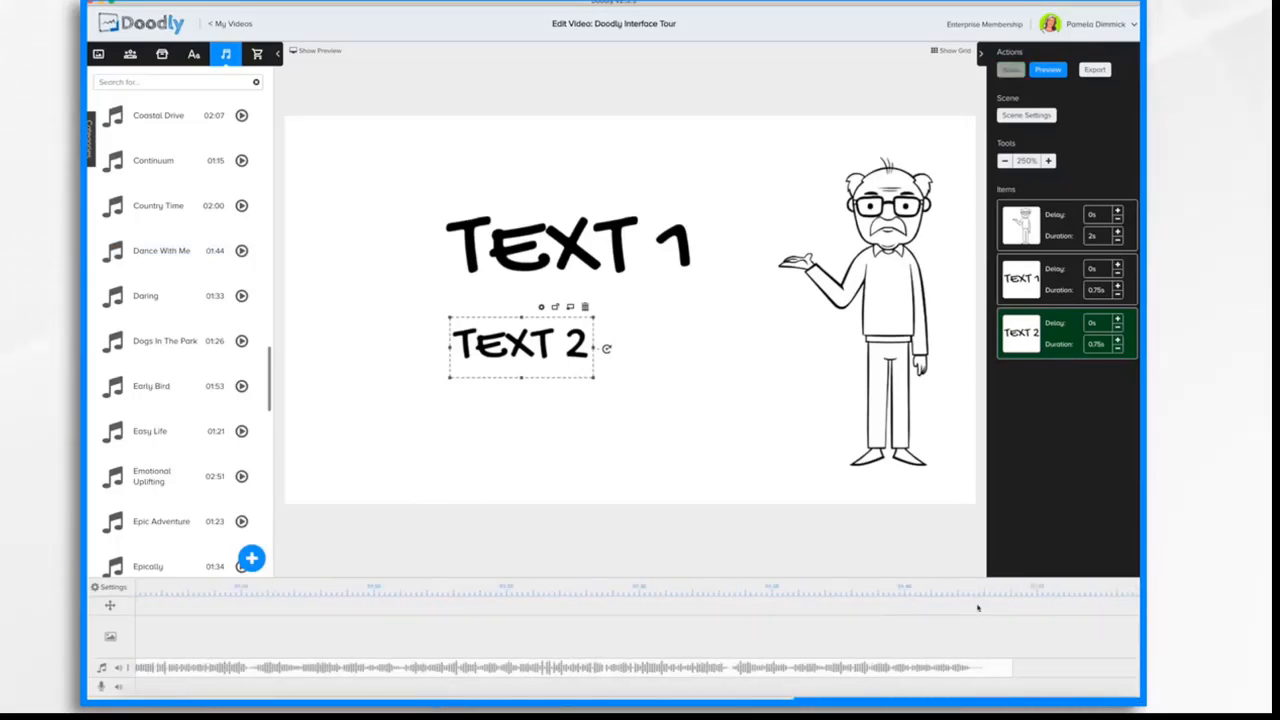
- Add a second scene after the first and place Agatha Magician on its right side and Agatha Martial Artist on its left
scroll(705, 639, "left", 1)
scroll(705, 639, "left", 15)
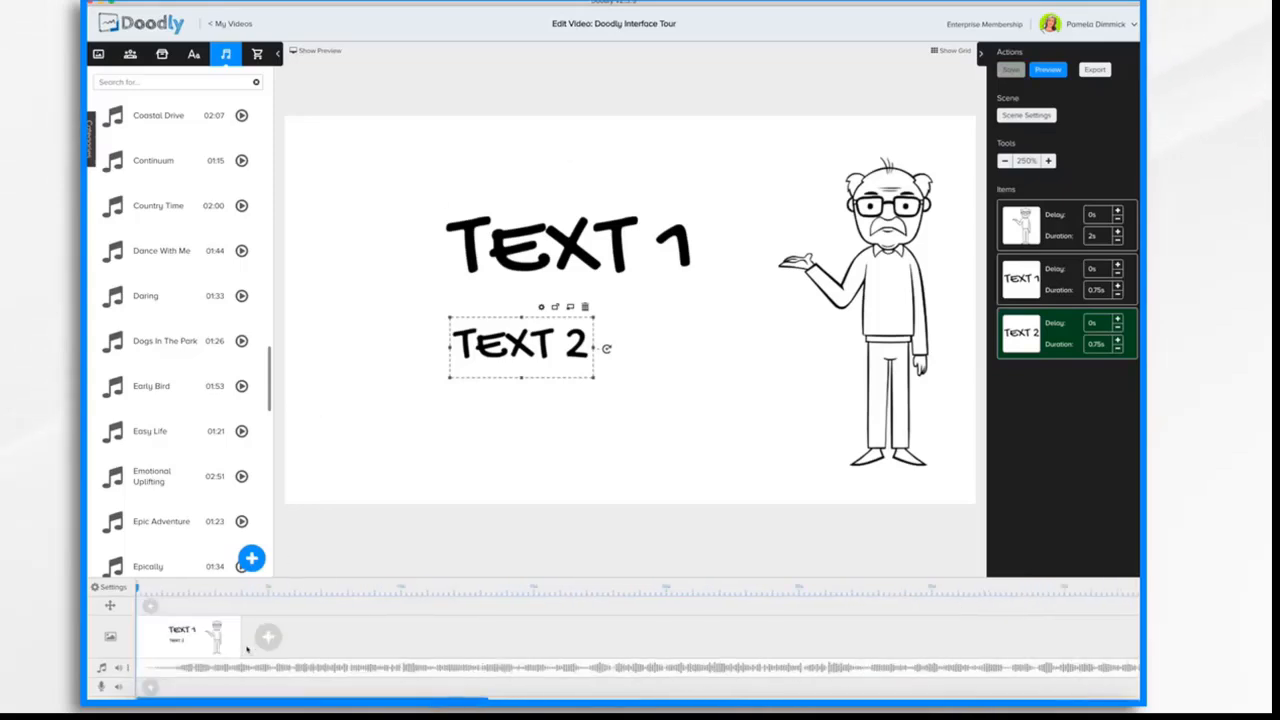
left_click(268, 638)
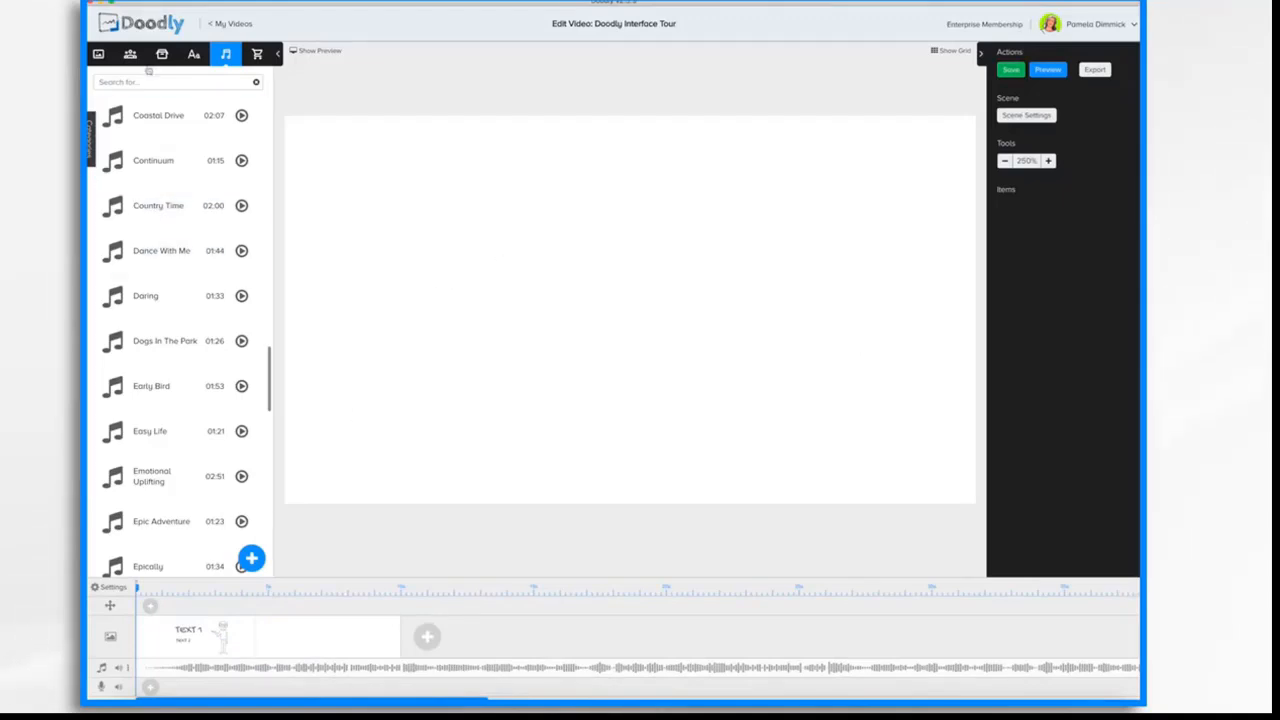
left_click(130, 54)
left_click(180, 170)
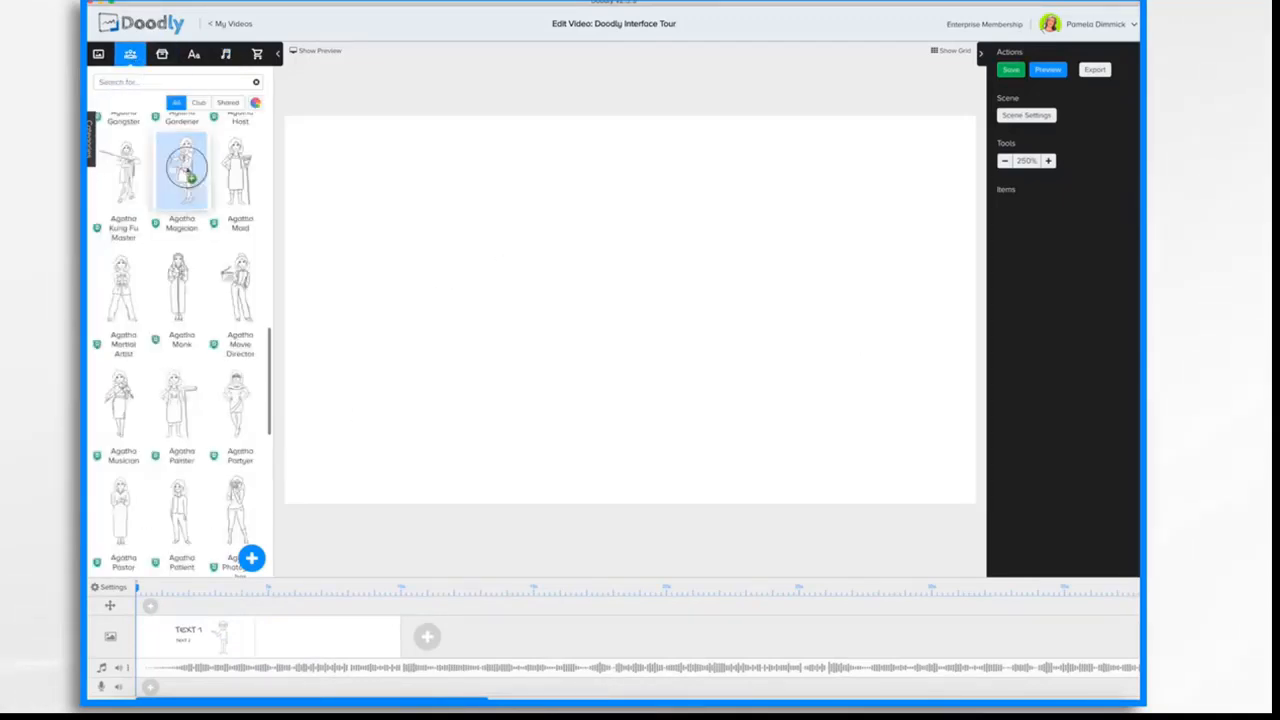
left_click_drag(120, 288, 458, 297)
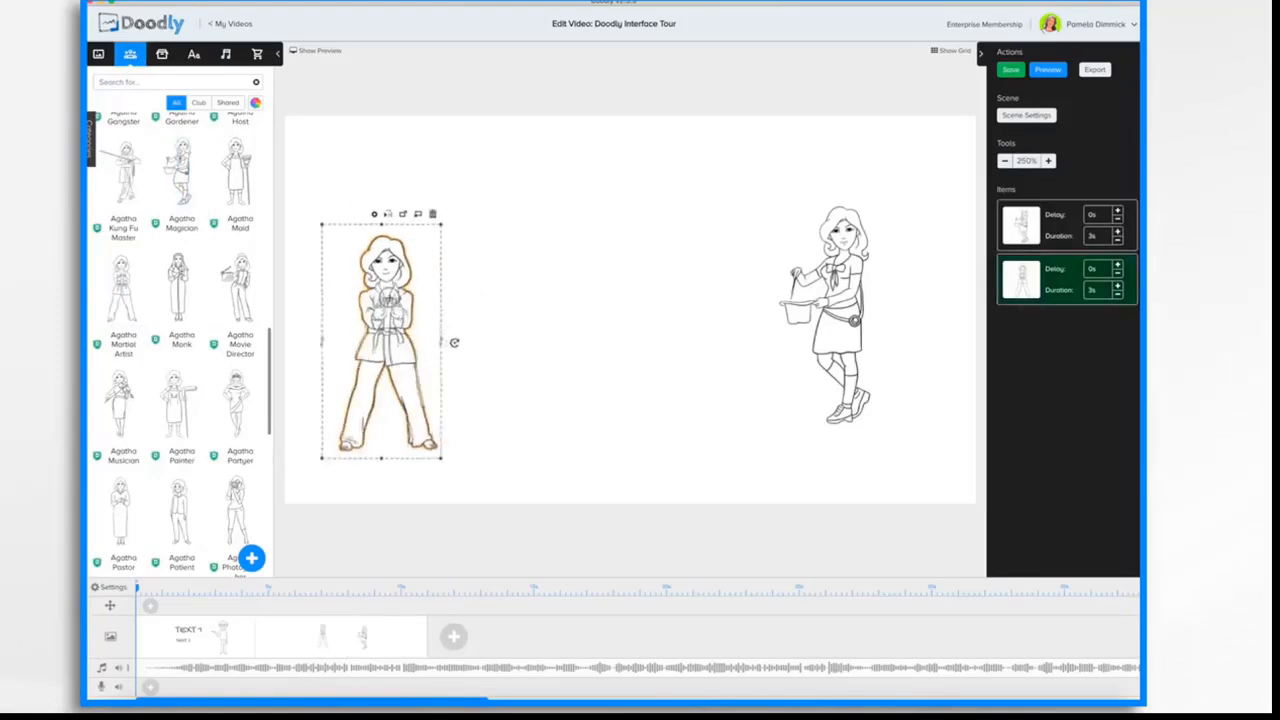
- Enlarge the Agatha Martial Artist and Agatha Magician characters so each fills most of the canvas height
left_click_drag(445, 224, 520, 154)
left_click(830, 300)
left_click_drag(868, 195, 940, 113)
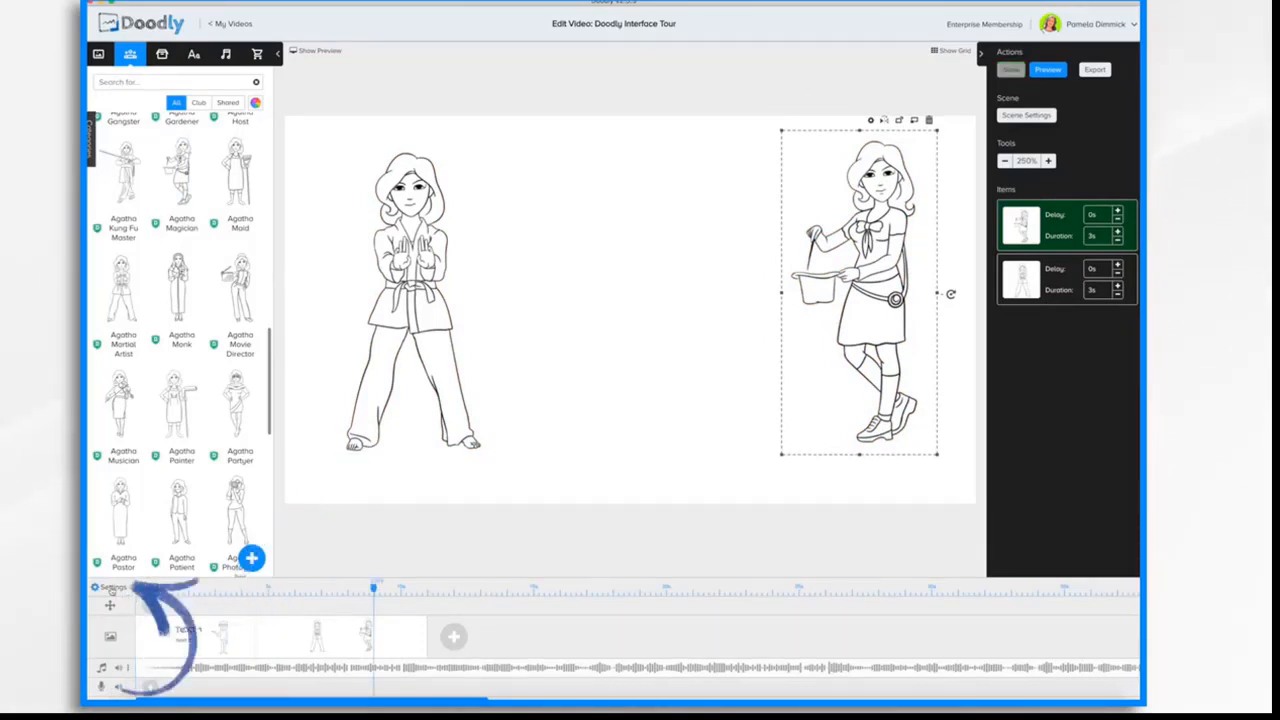
- Try the Dark Chalkboard style with a left-handed cartoon hand in the video settings and discard the changes
left_click(110, 588)
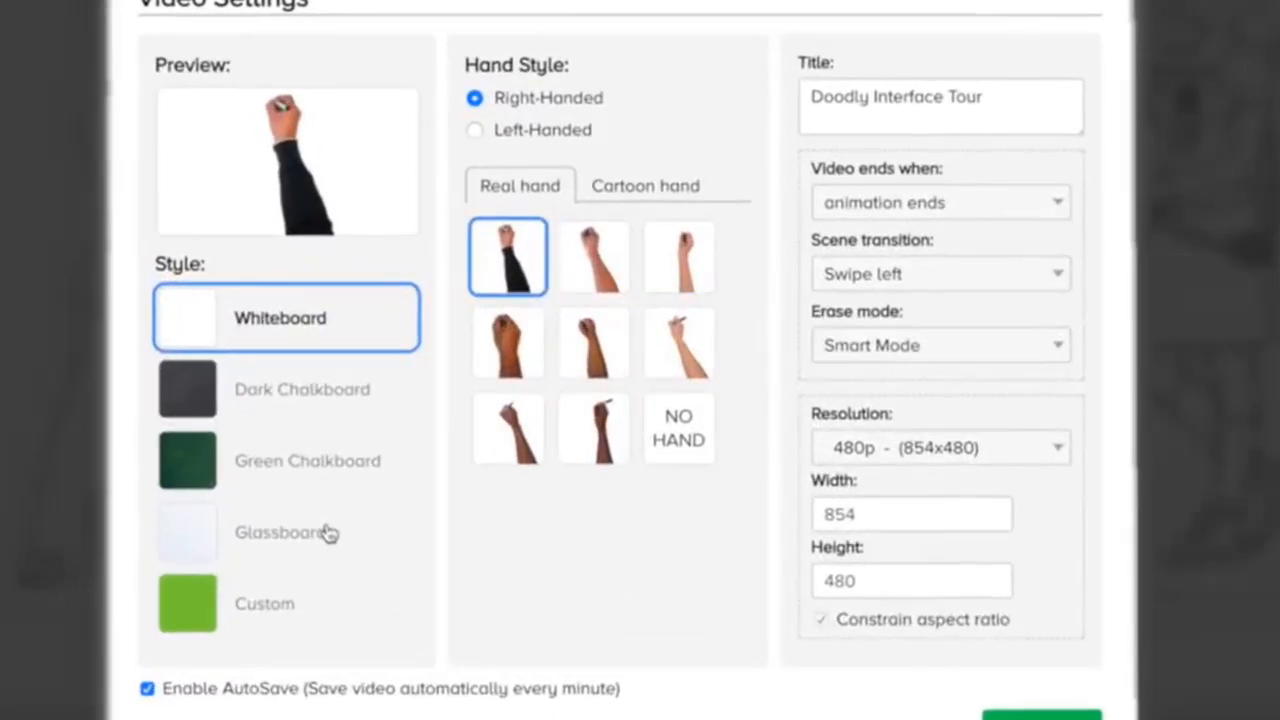
left_click(275, 401)
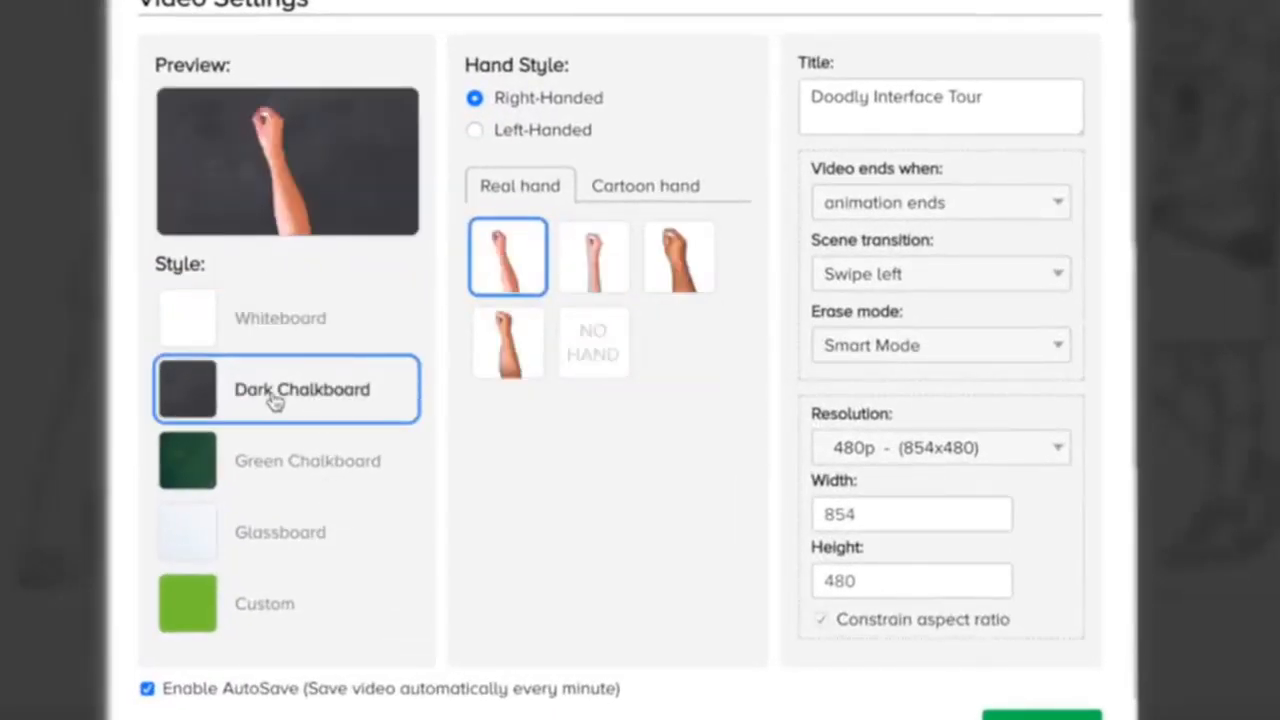
left_click(599, 262)
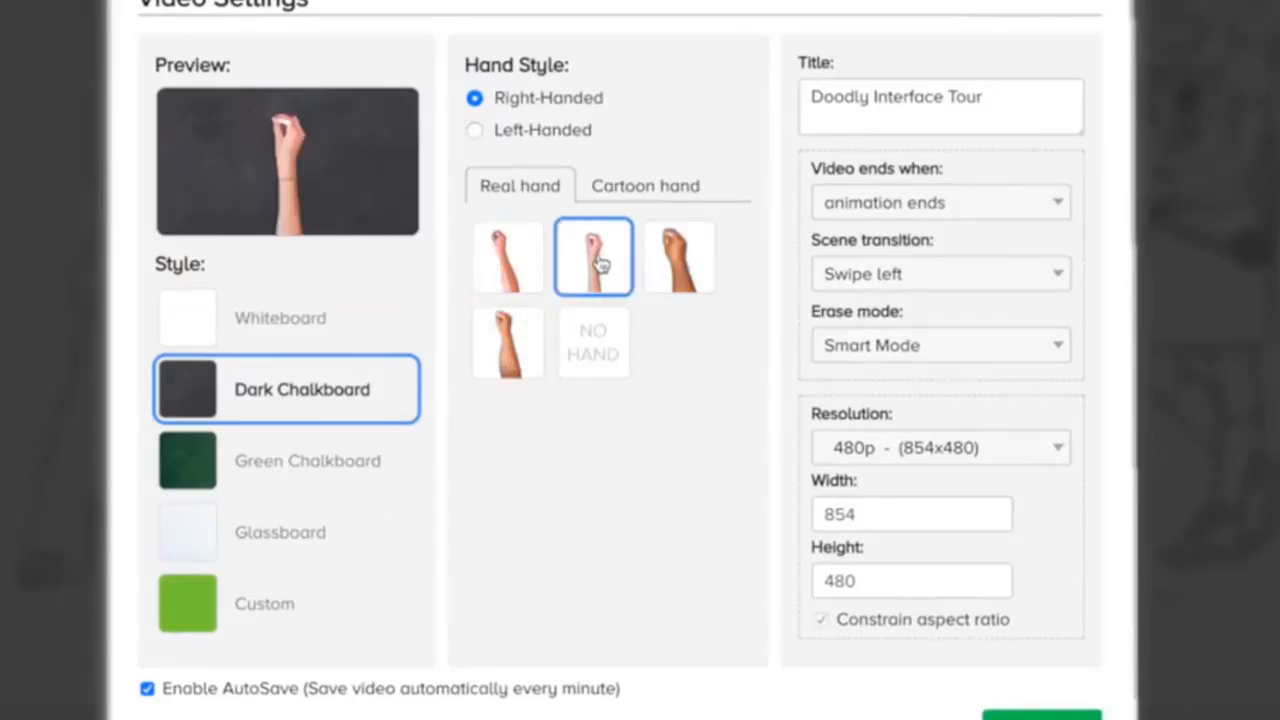
left_click(479, 133)
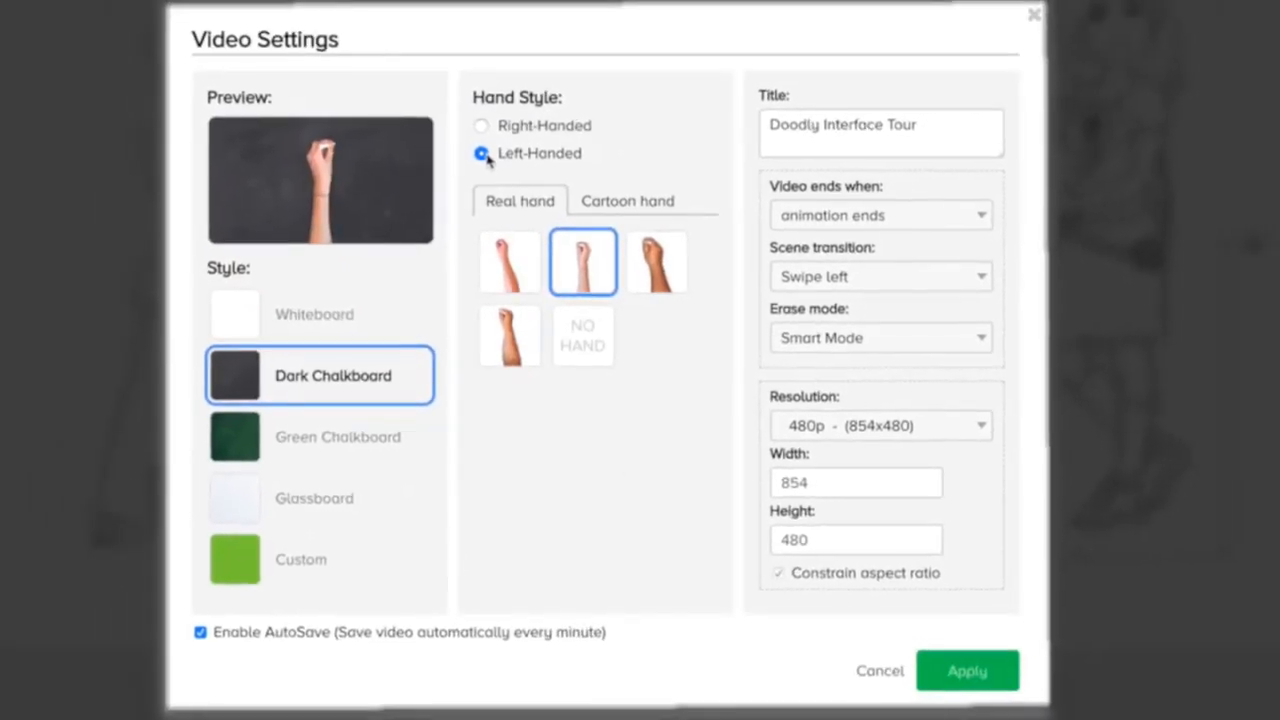
left_click(646, 206)
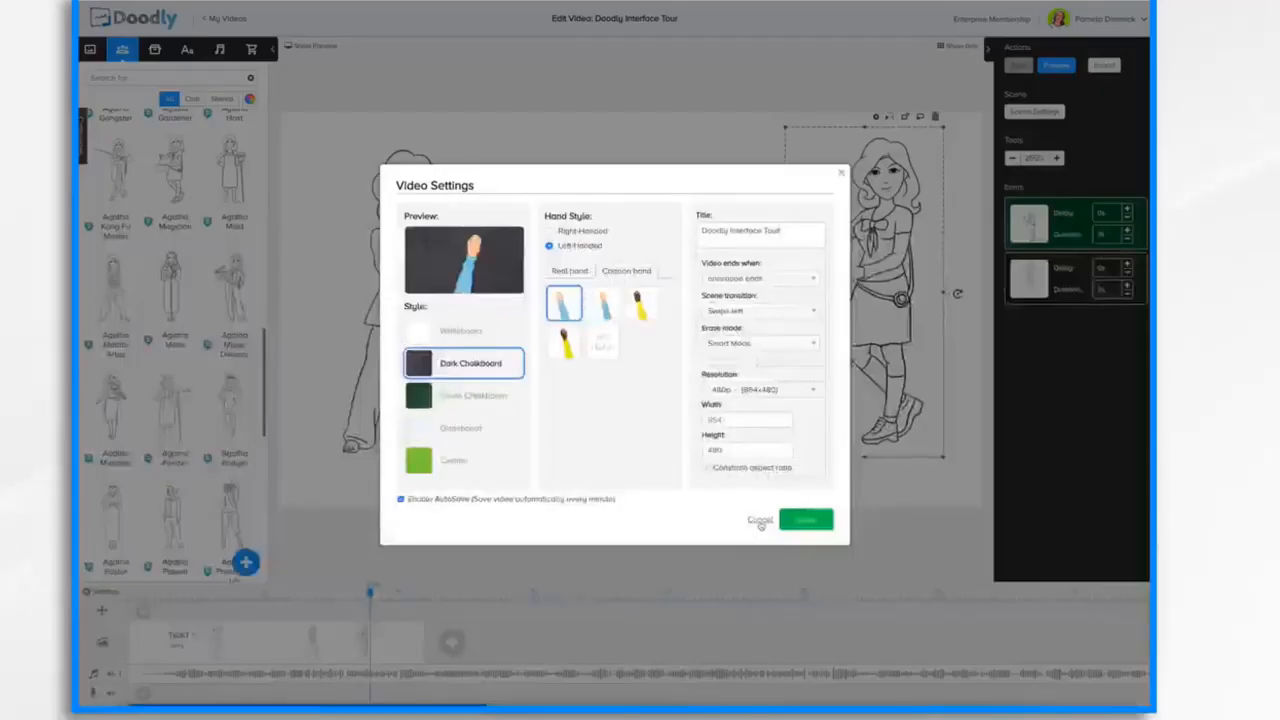
left_click(760, 521)
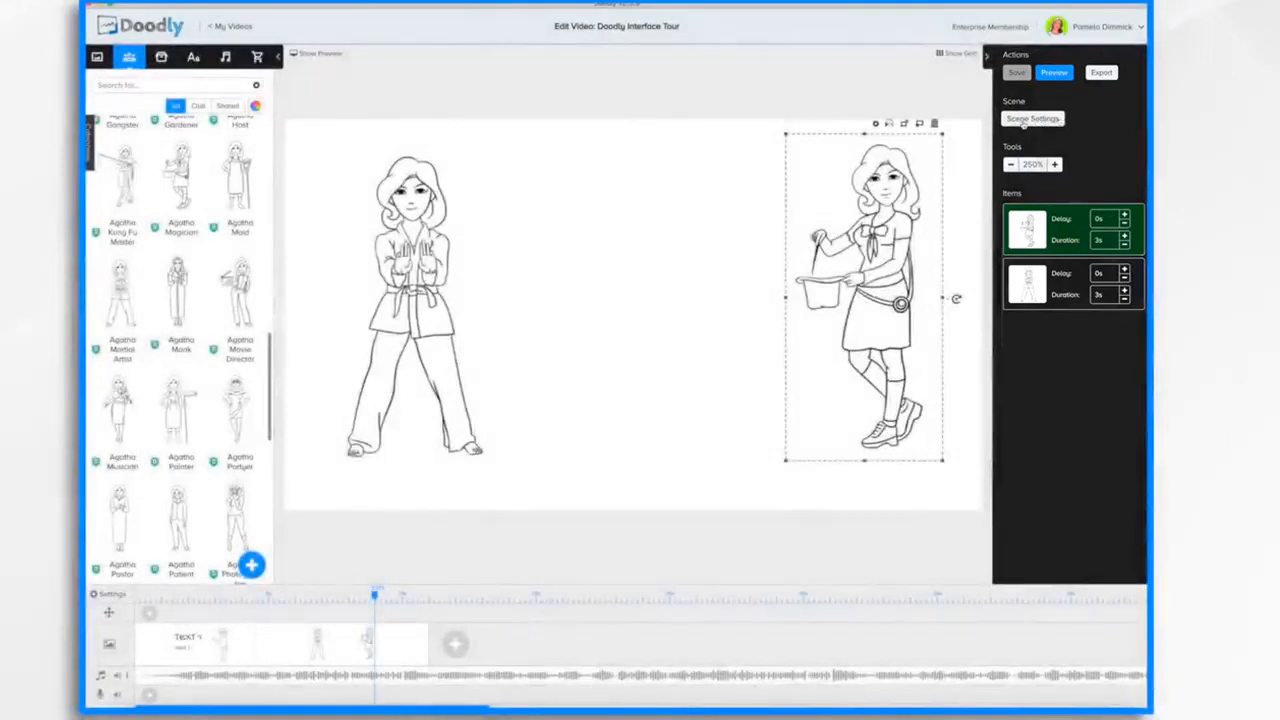
- Examine the scene settings, including the exit animation options, and close them without applying anything
left_click(1023, 119)
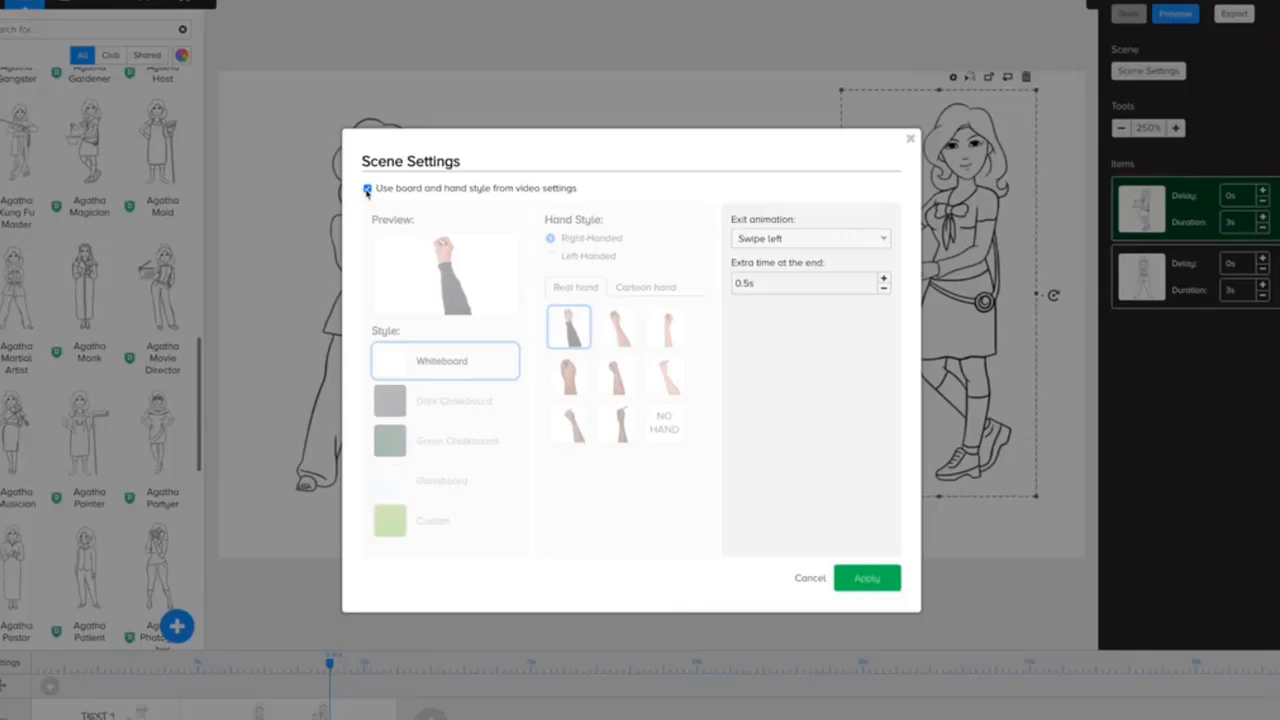
left_click(767, 243)
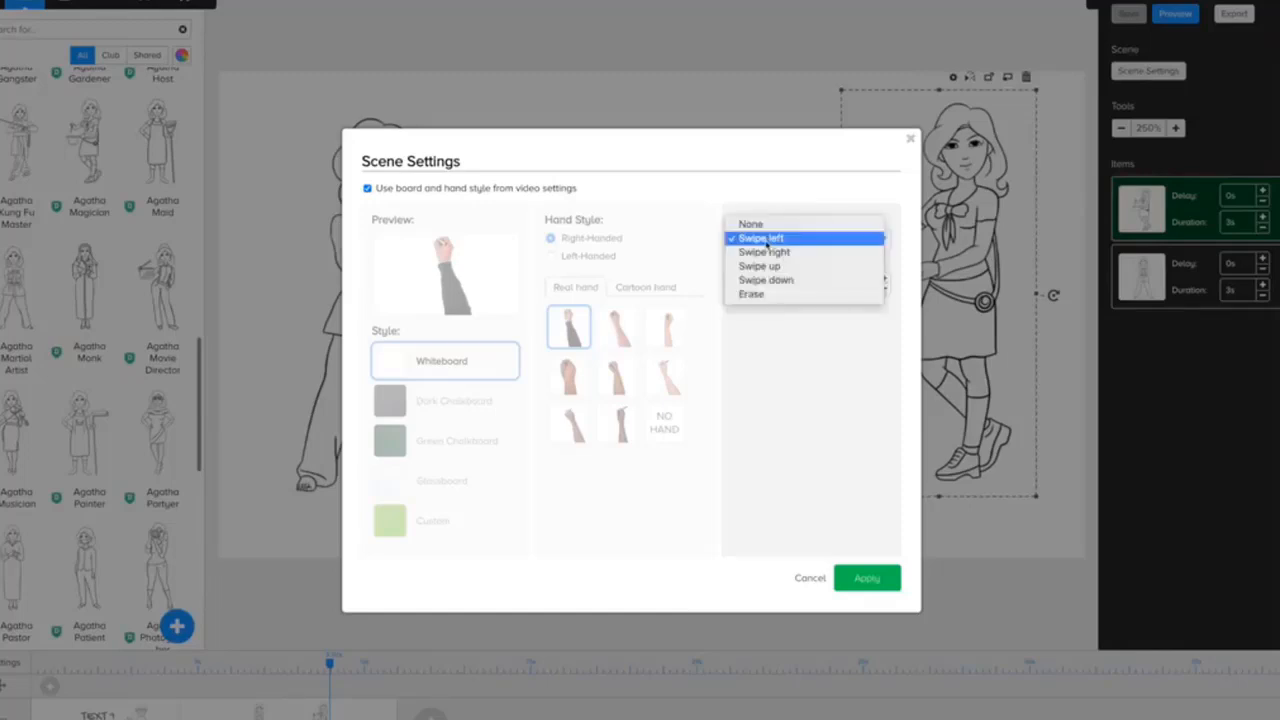
left_click(793, 387)
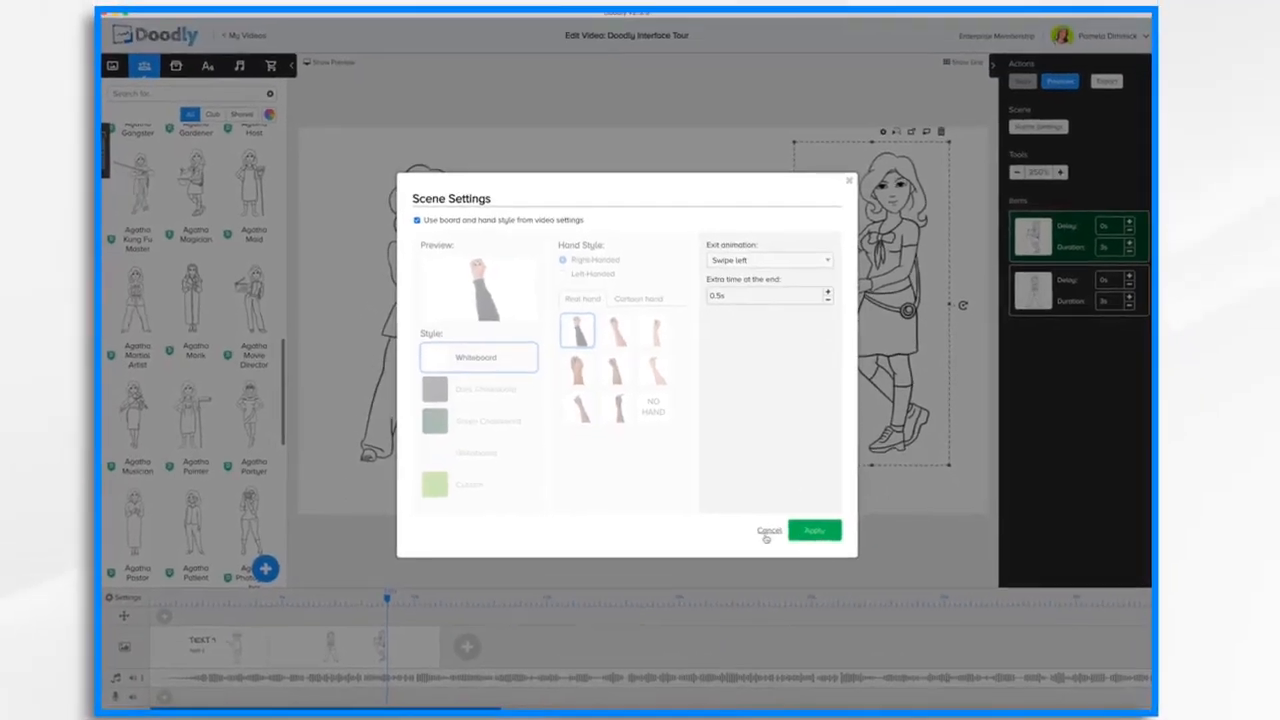
left_click(810, 578)
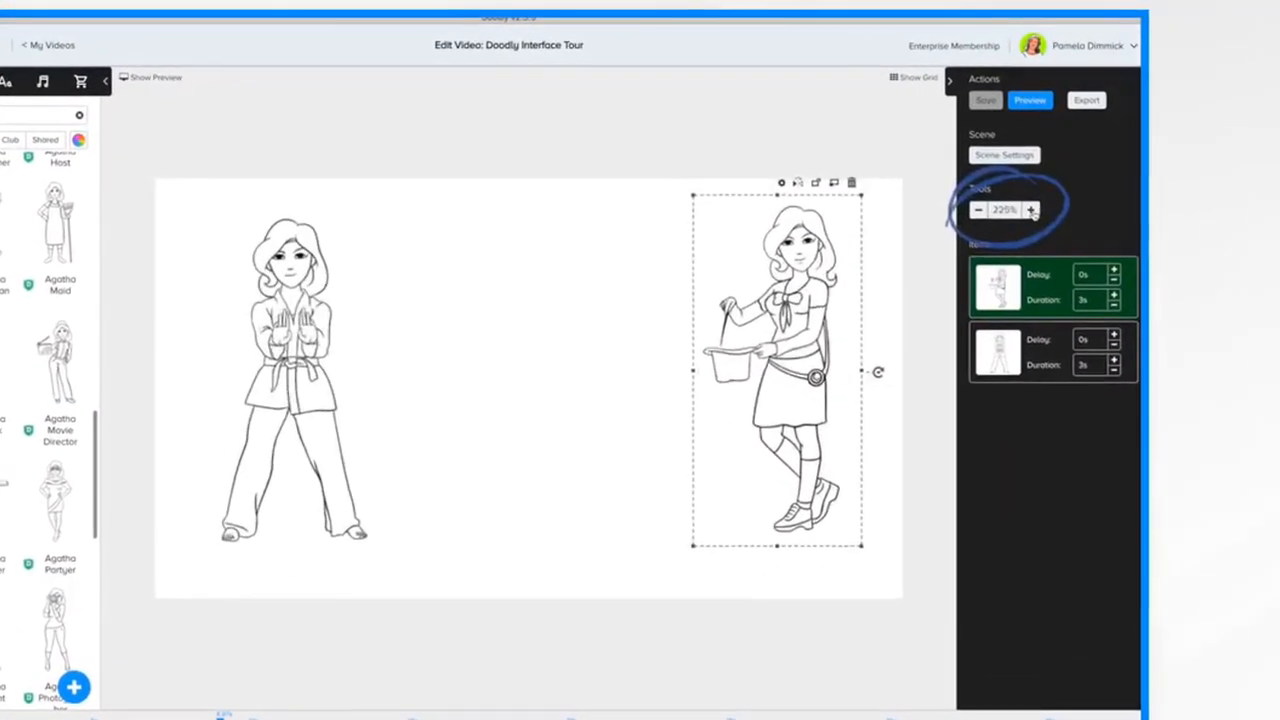
- Zoom the canvas to 250% and set the Agatha Magician item's delay to 1.5s
left_click(1031, 210)
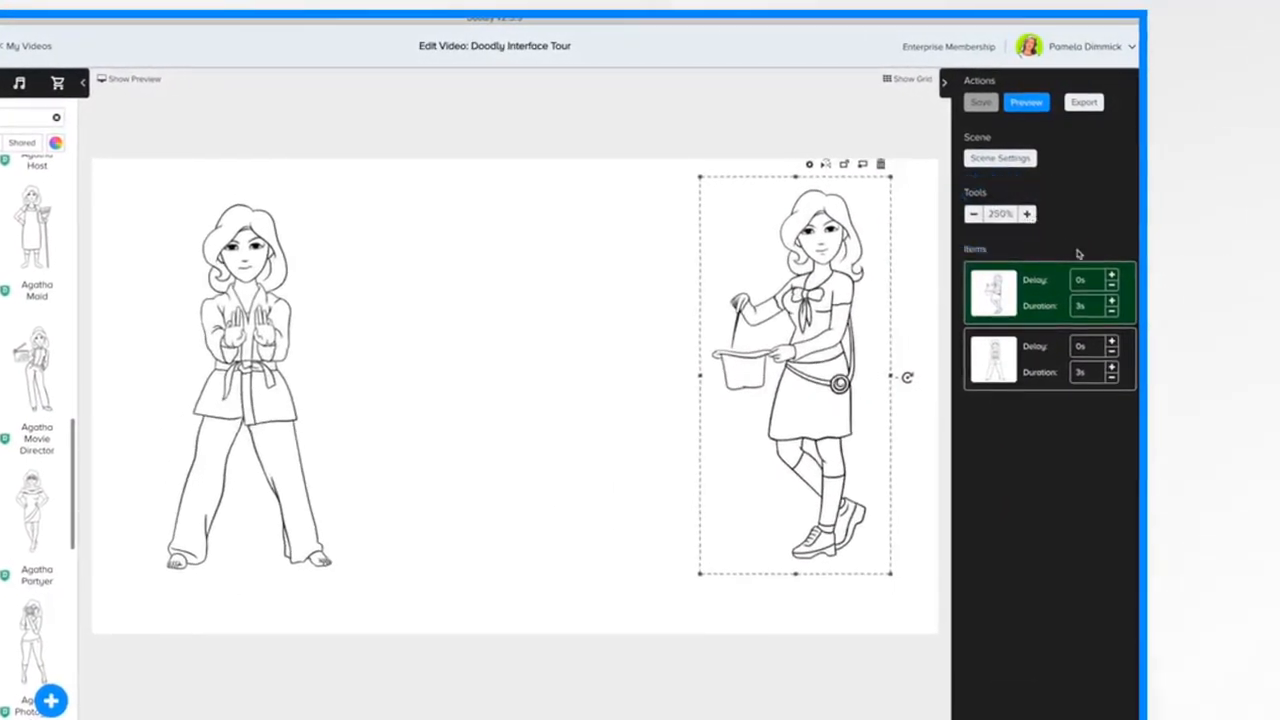
left_click(1038, 370)
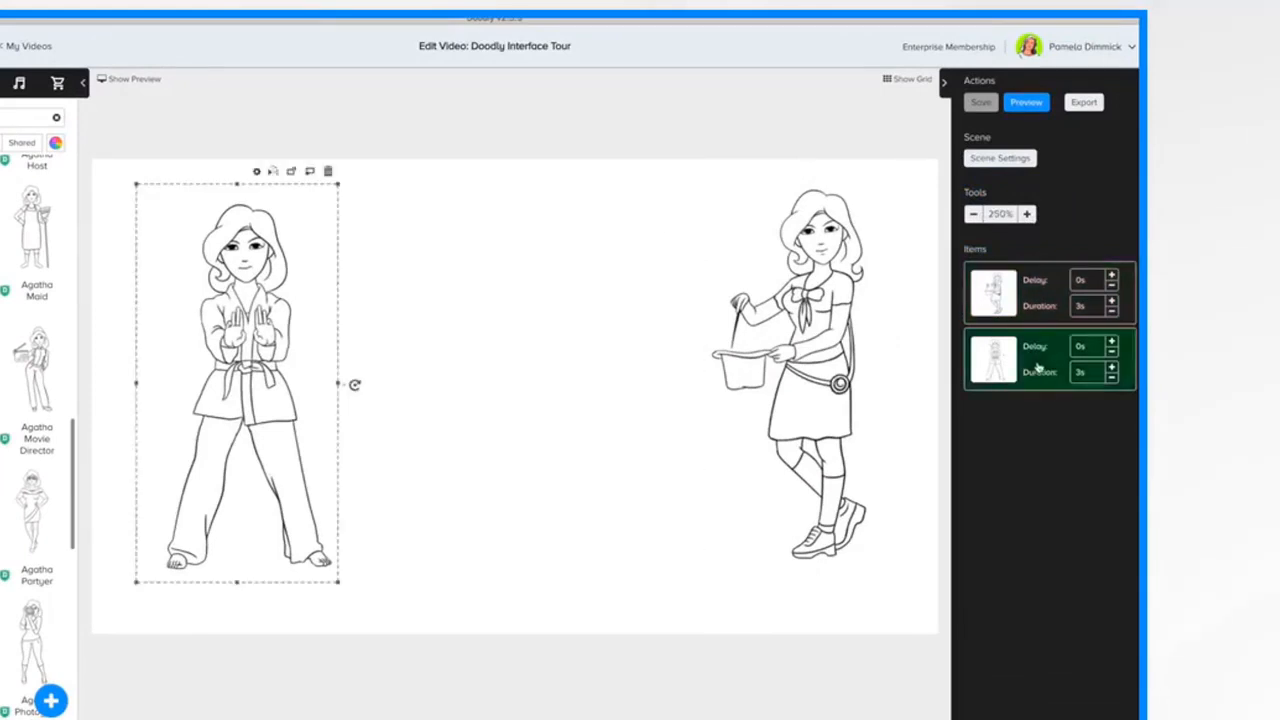
left_click(1035, 306)
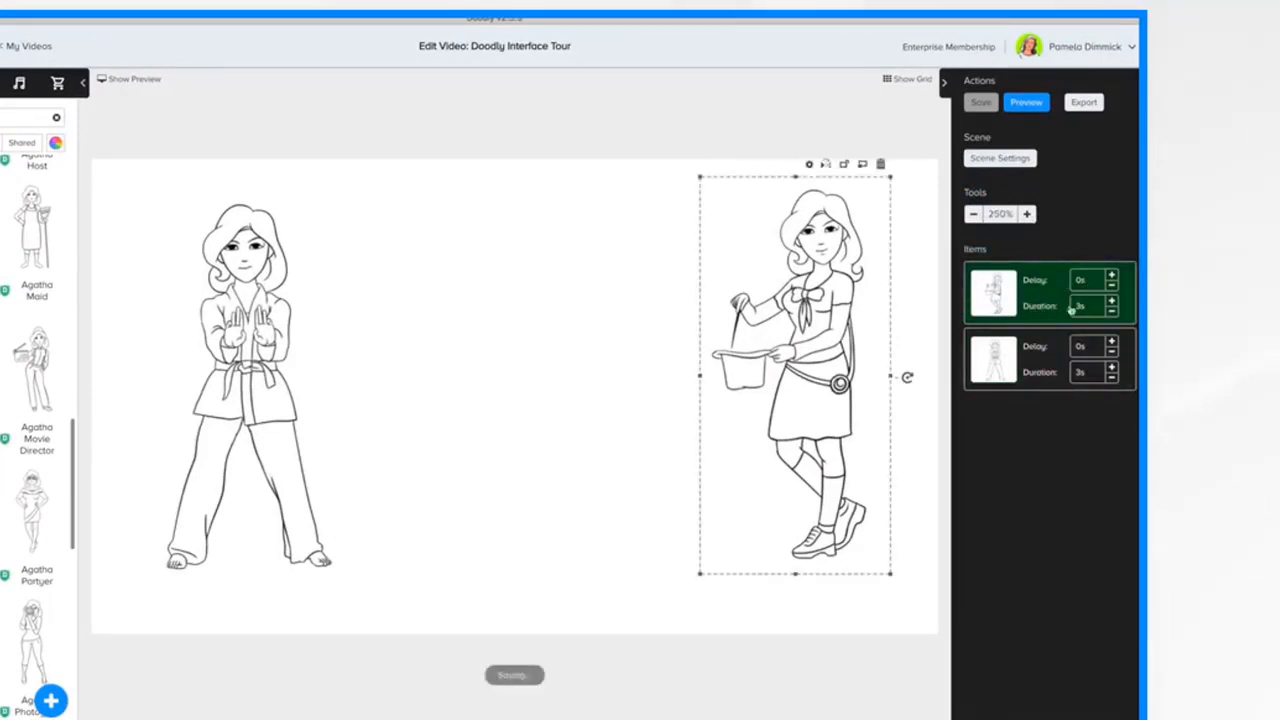
left_click(1111, 276)
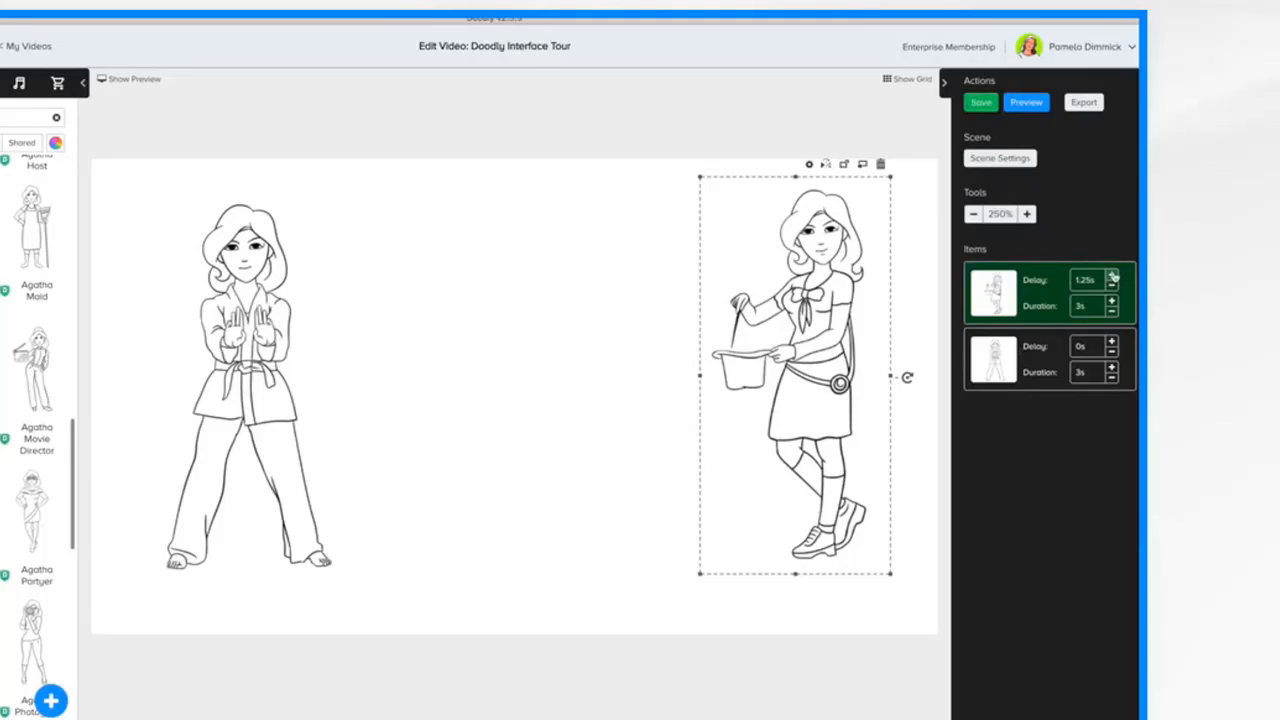
left_click(1112, 276)
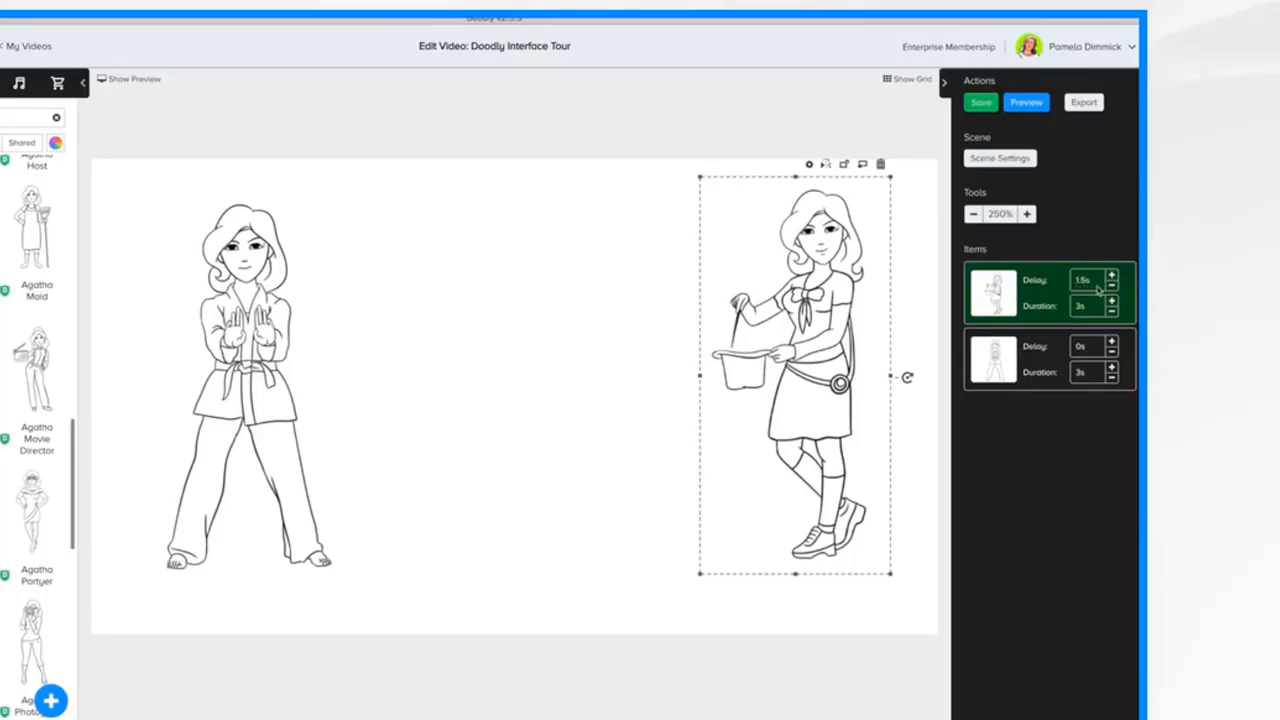
- Set the Agatha Magician item's duration to 9.75s
left_click(1089, 307)
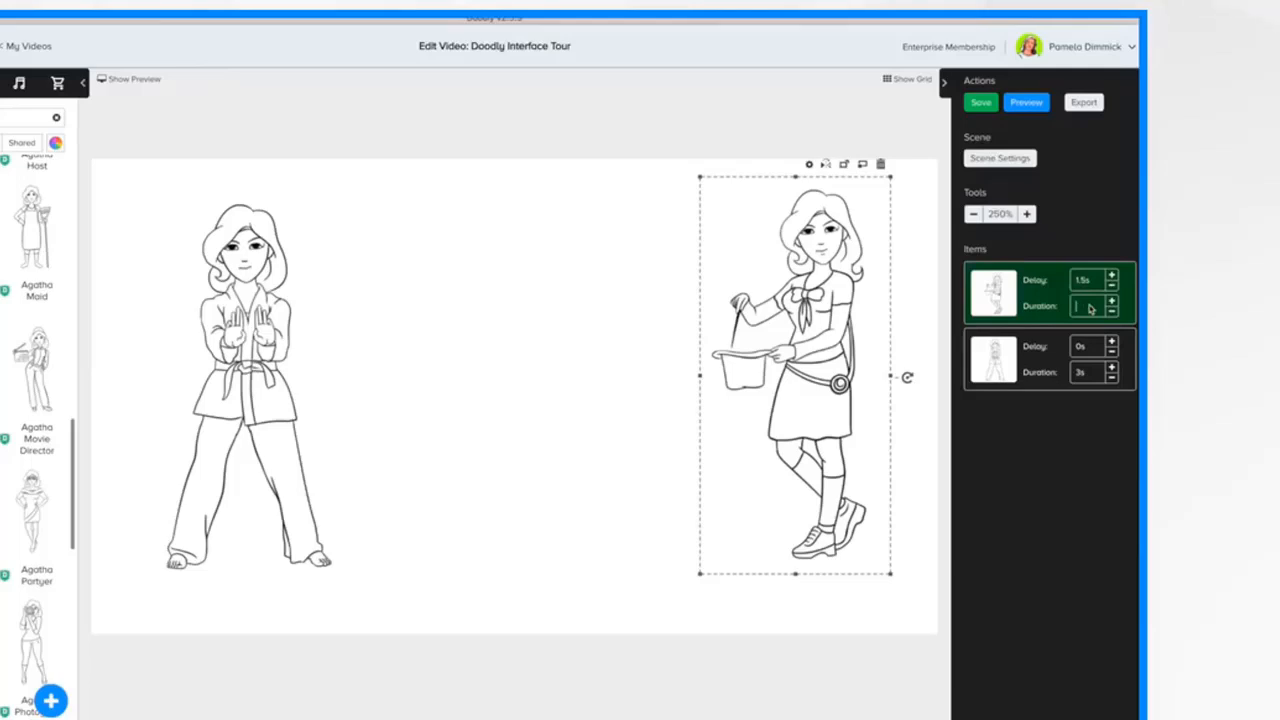
type("5")
left_click(1114, 302)
left_click(1114, 302)
left_click(1114, 302)
left_click(1114, 302)
left_click(1114, 302)
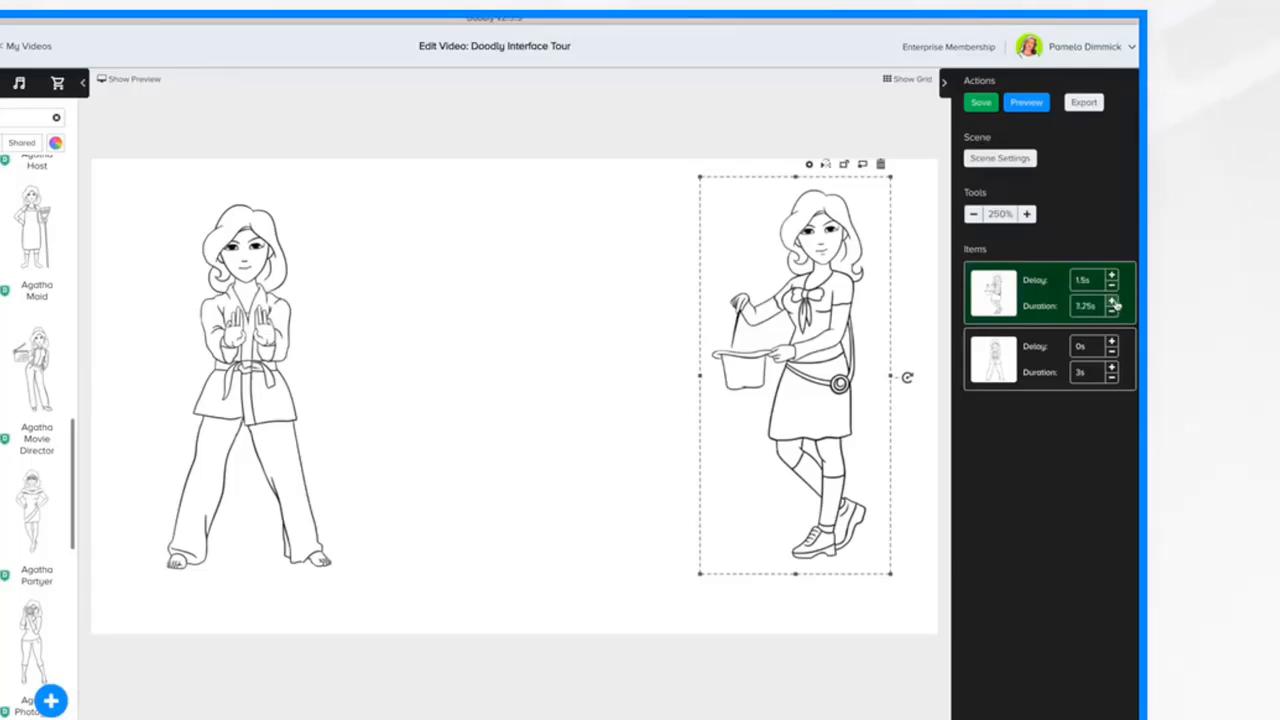
left_click(1114, 302)
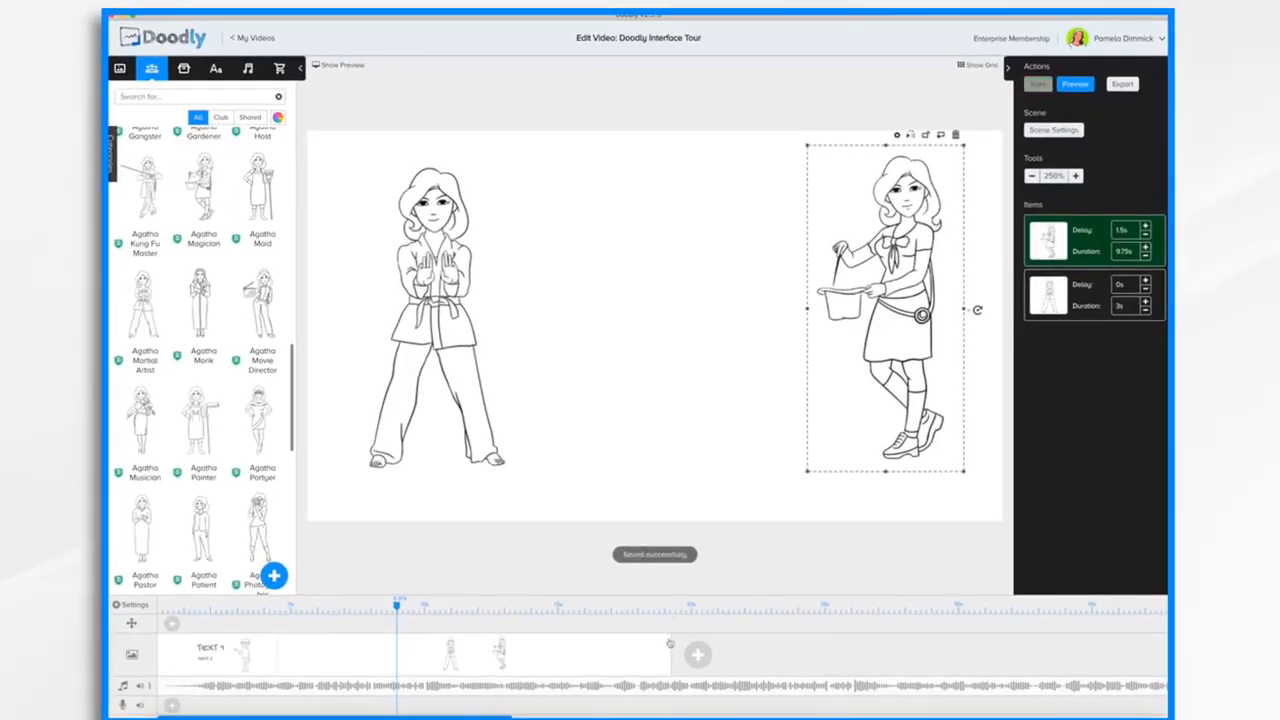
- Set the Agatha Magician item's delay to 3.5s and shorten the Agatha Martial Artist item's duration to 1.75s
left_click(1144, 229)
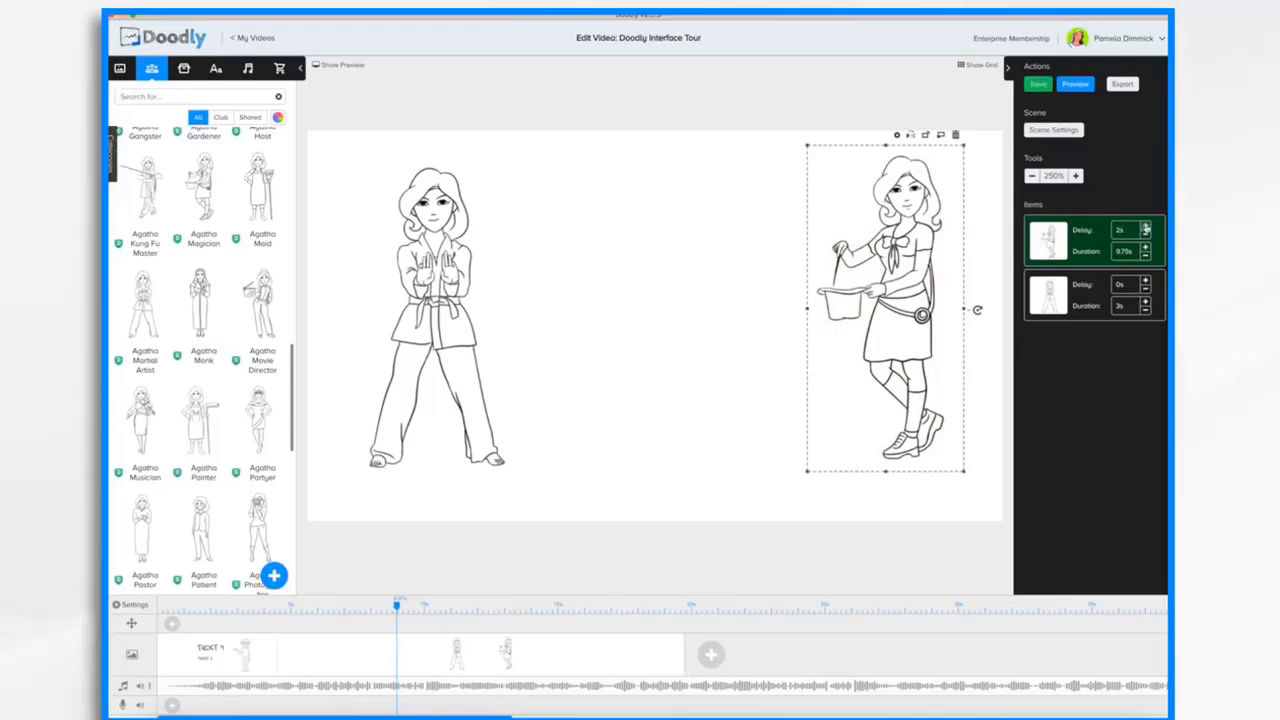
left_click(1144, 312)
left_click(1144, 312)
left_click(1144, 312)
left_click(1144, 312)
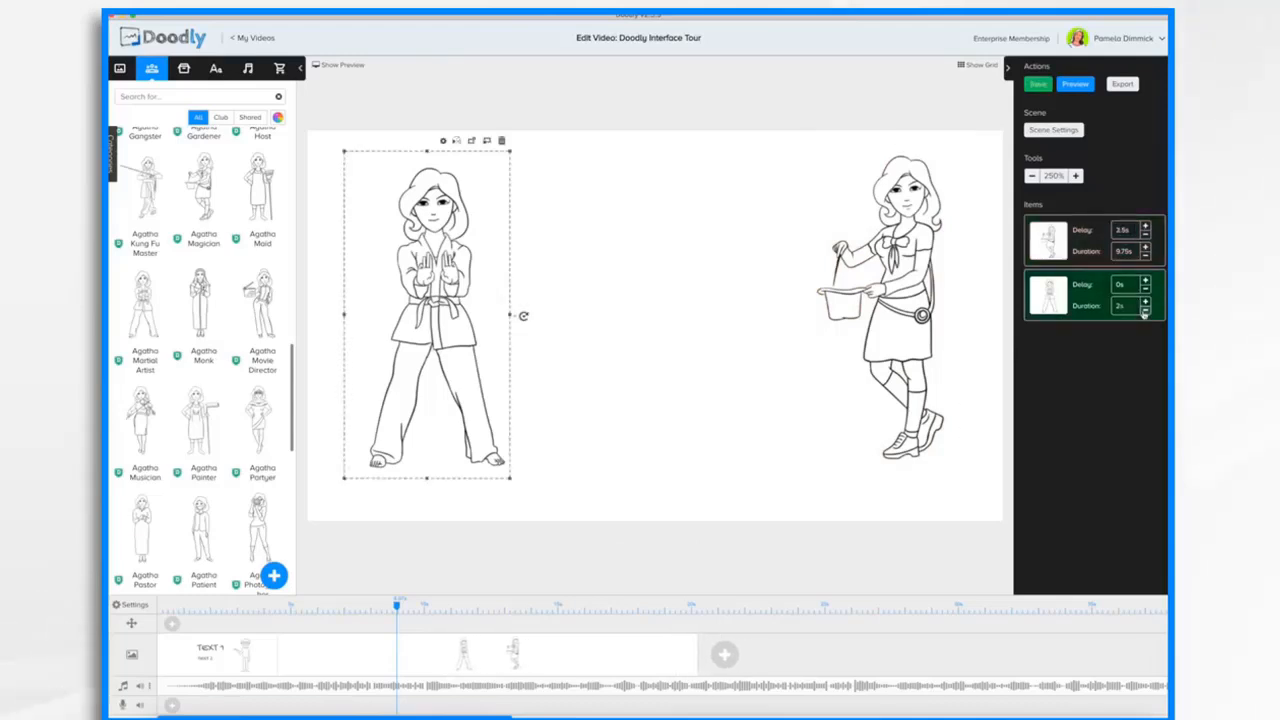
left_click(1144, 312)
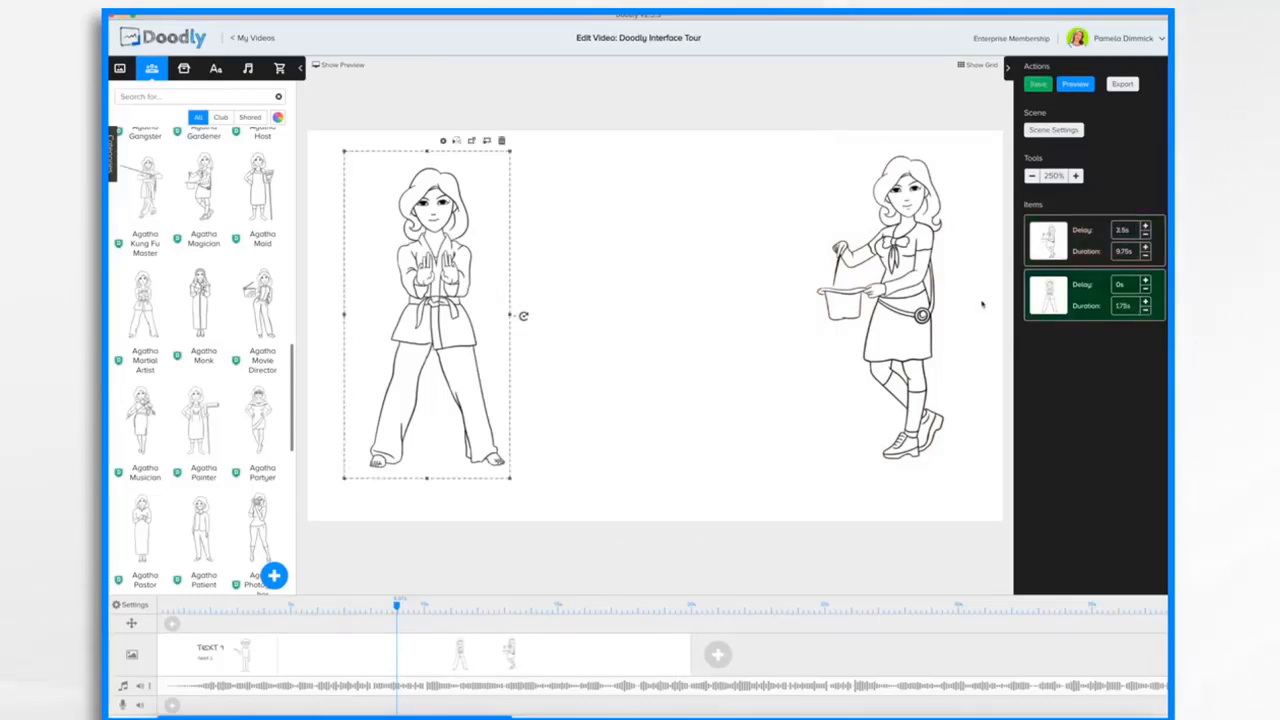
- Collapse the asset library and the scene properties to widen the workspace, and expand both again
left_click(1008, 72)
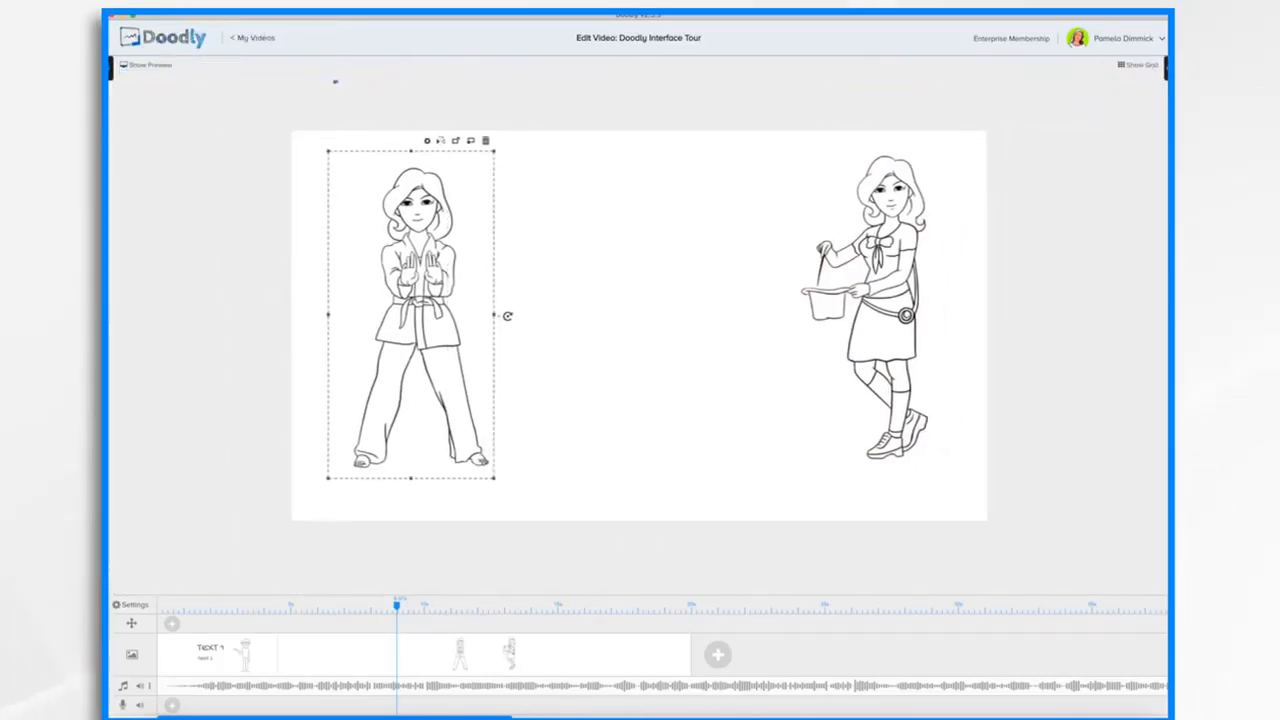
left_click(110, 72)
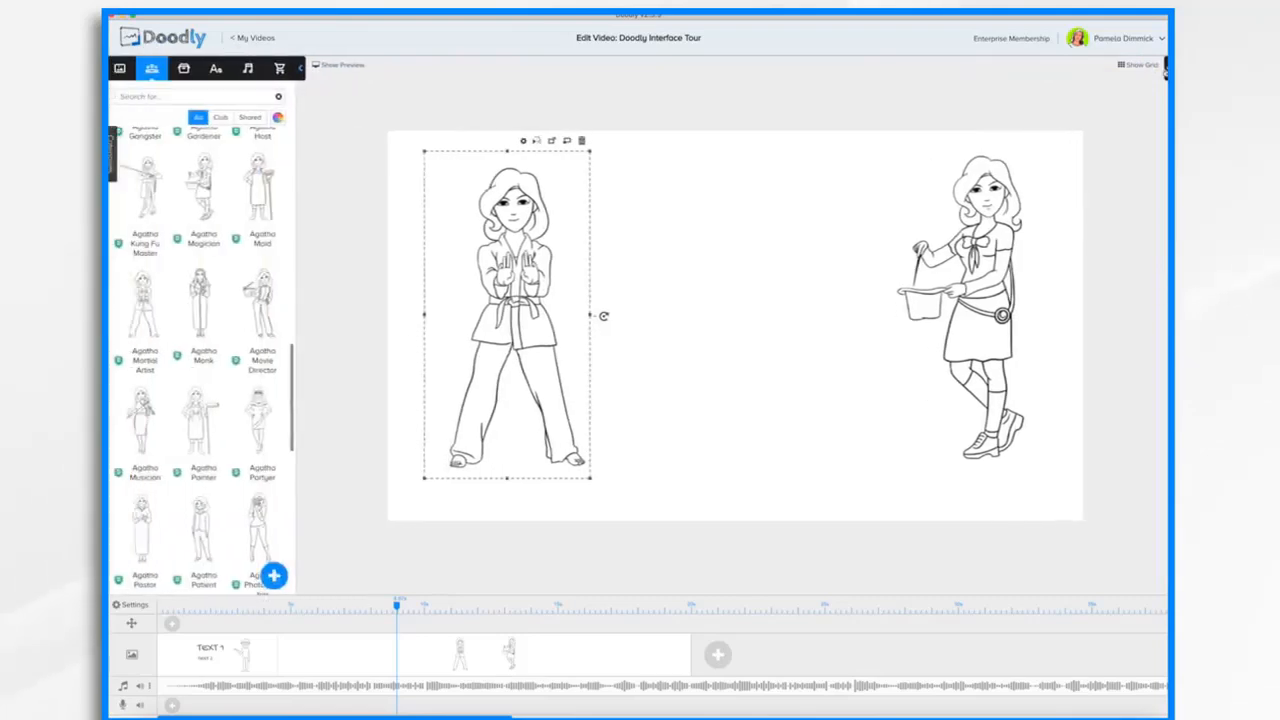
left_click(1165, 70)
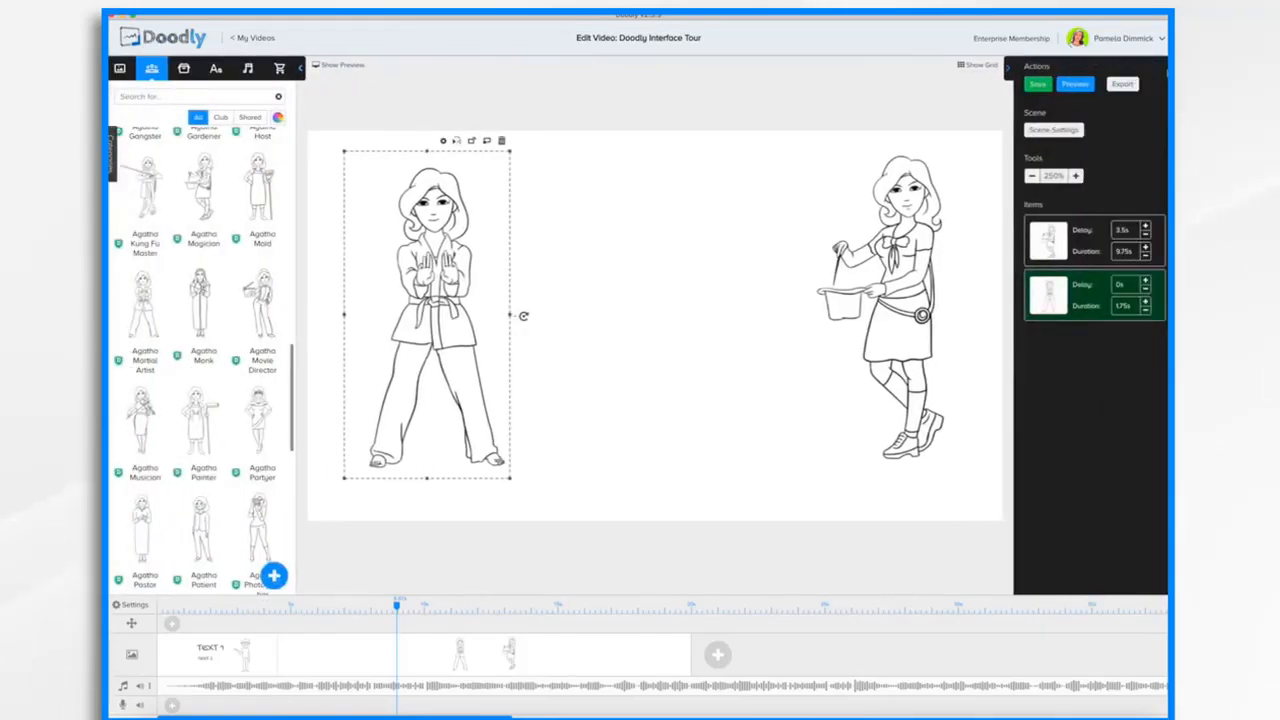
- Show the preview beside the canvas, play the video and leave the playhead at about 5 seconds
left_click(1082, 87)
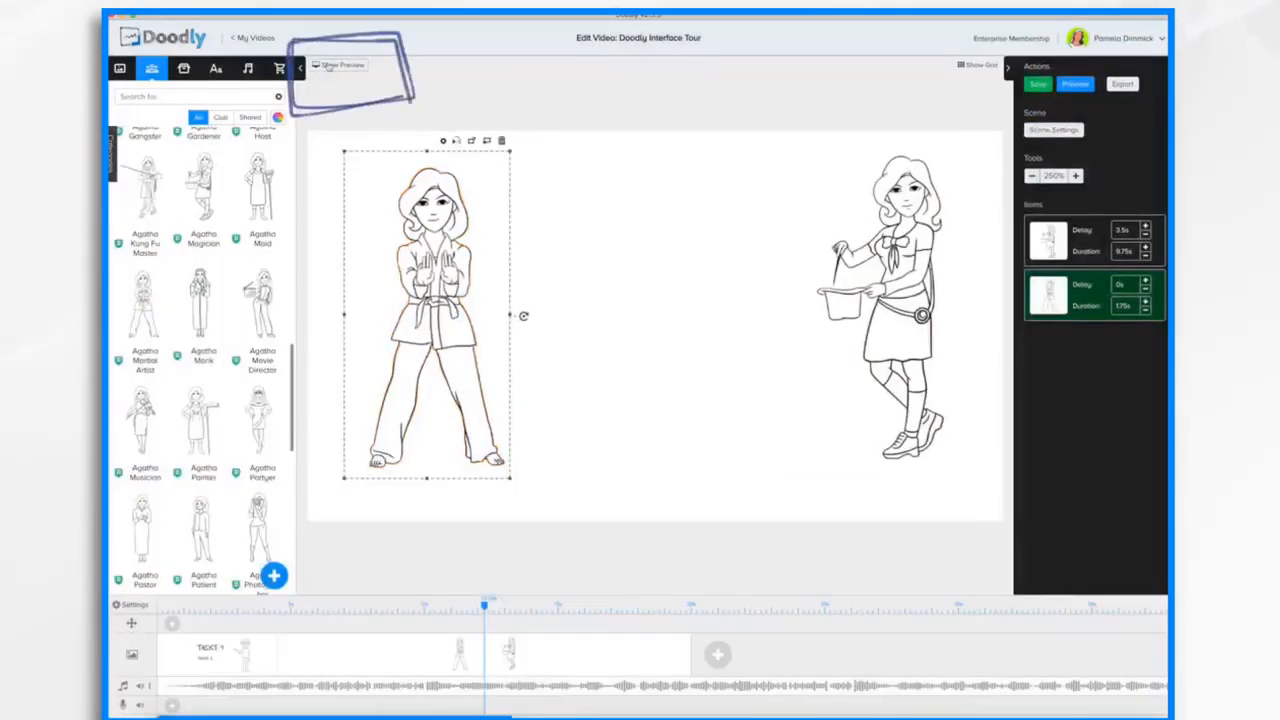
left_click(328, 66)
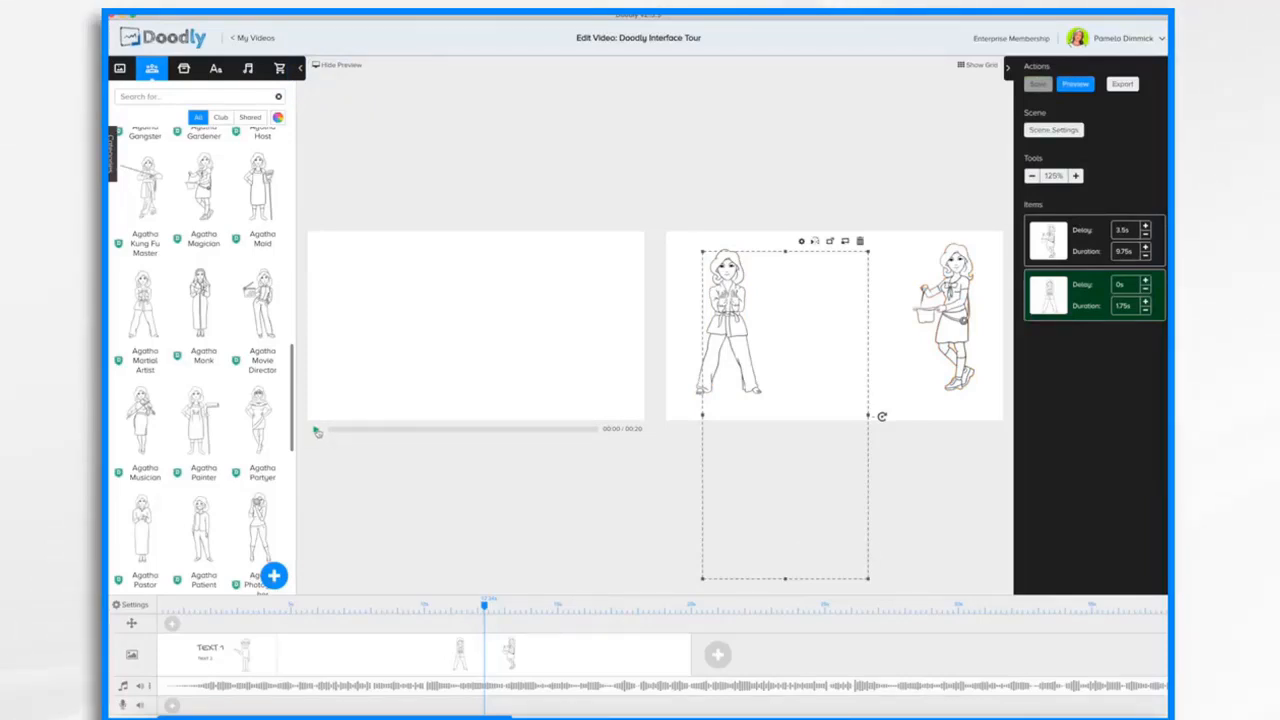
left_click(317, 432)
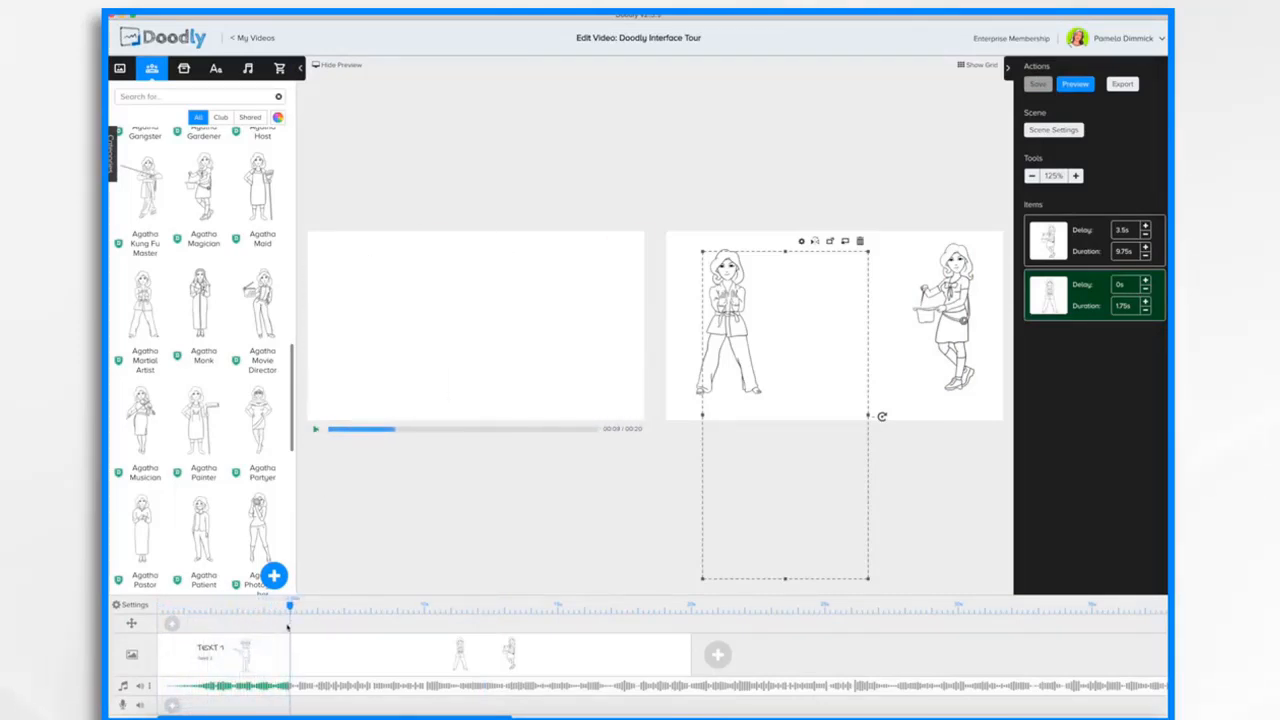
mouse_move(290, 605)
left_mouse_down()
mouse_move(179, 608)
mouse_move(557, 608)
mouse_move(289, 610)
left_mouse_up()
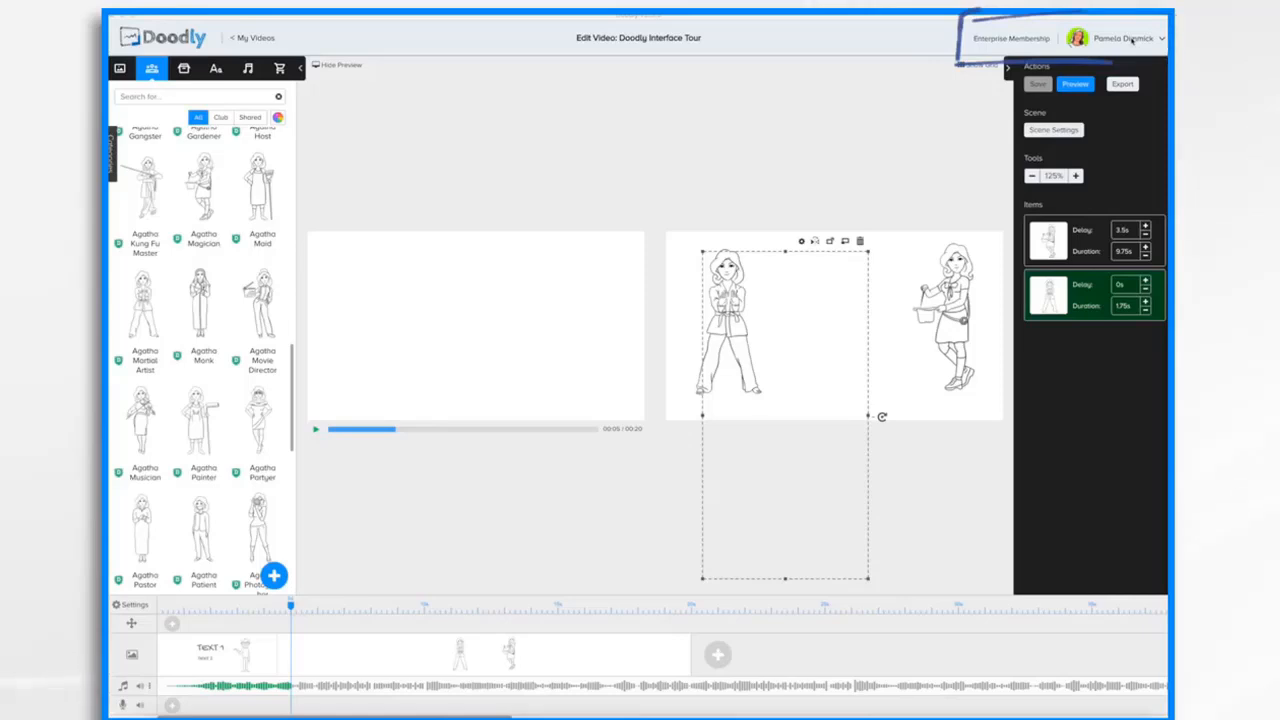
- View the options in the account menu and close it
left_click(1131, 40)
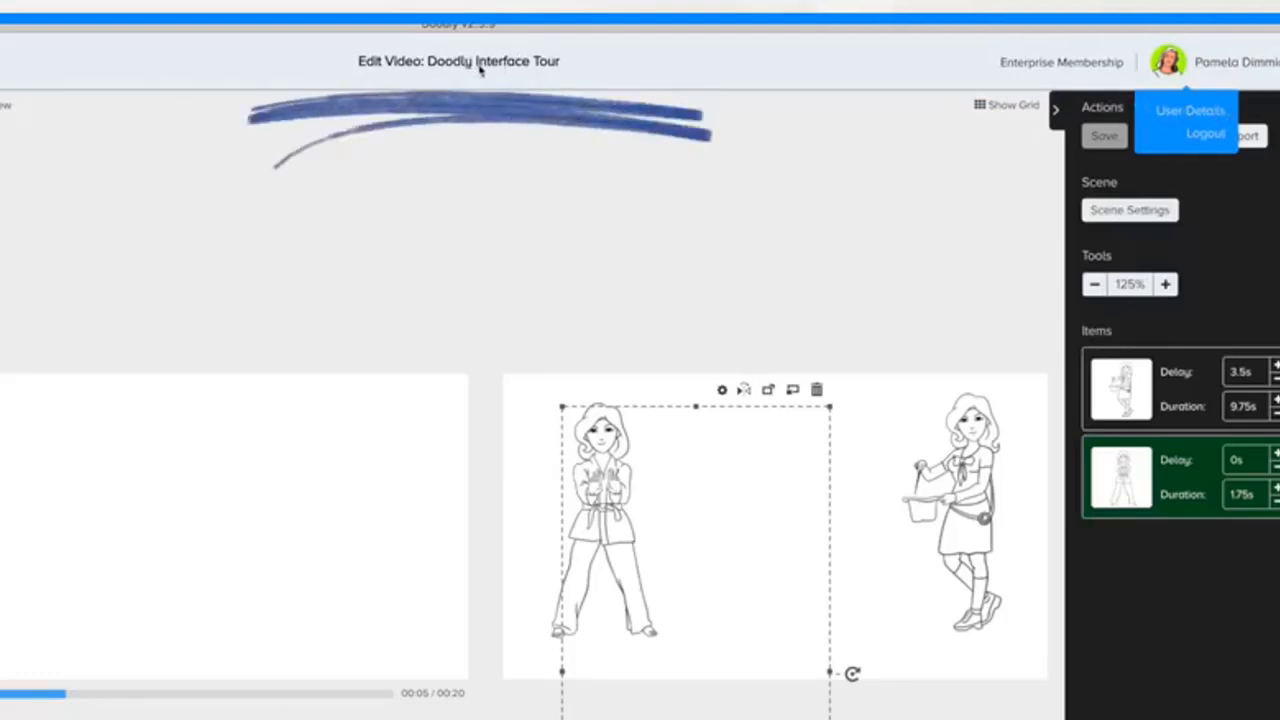
left_click(480, 66)
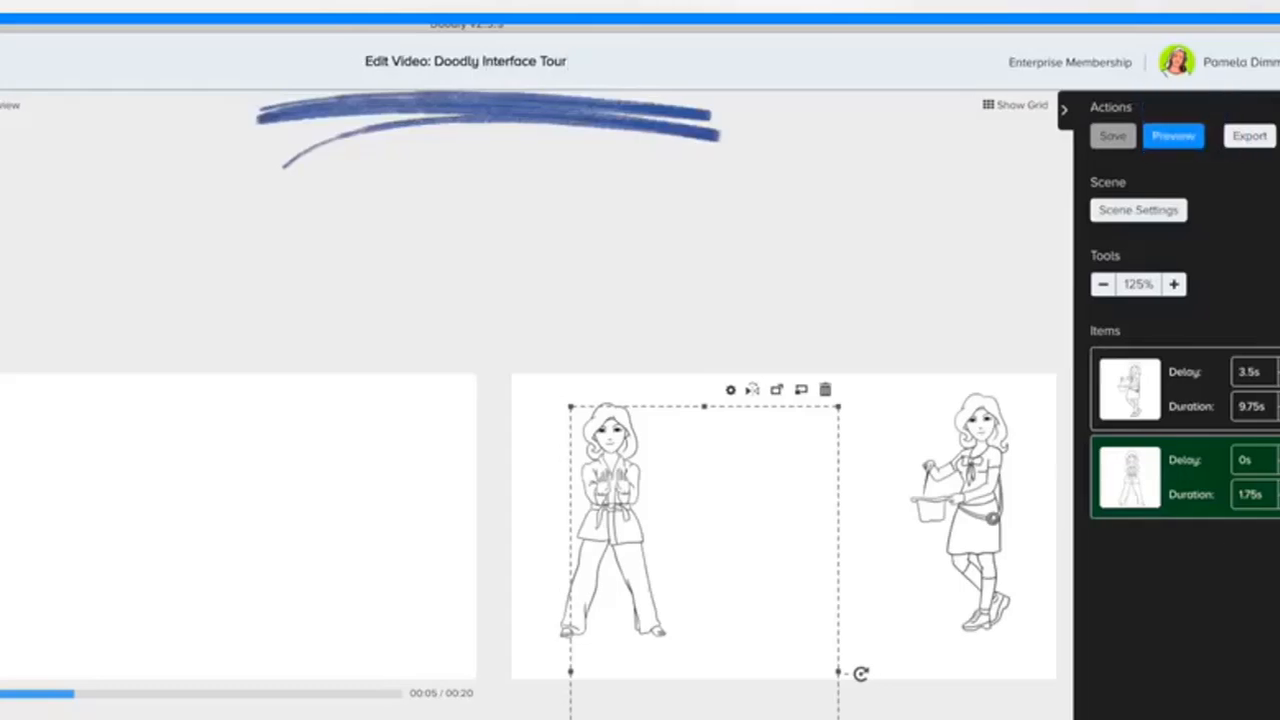
- Delete and retype the word "Tour" at the end of the video title, and return to the My Videos list
key("BackSpace")
key("BackSpace")
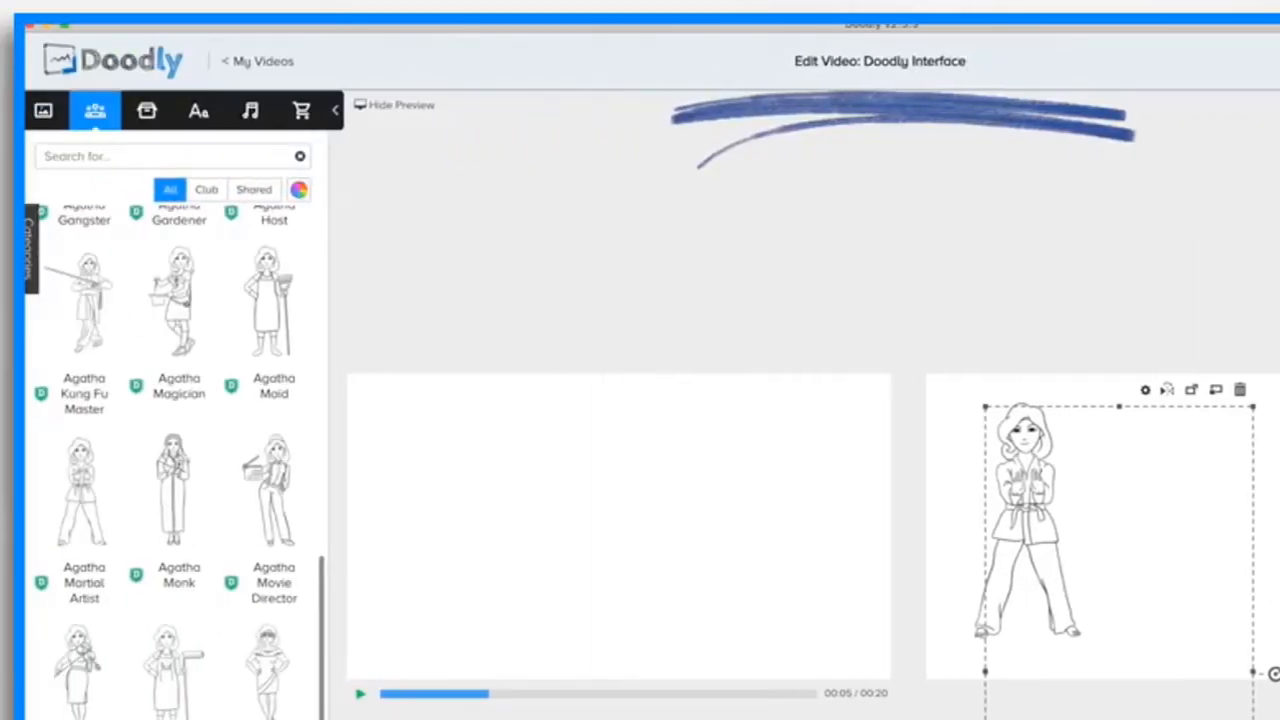
type("Tour")
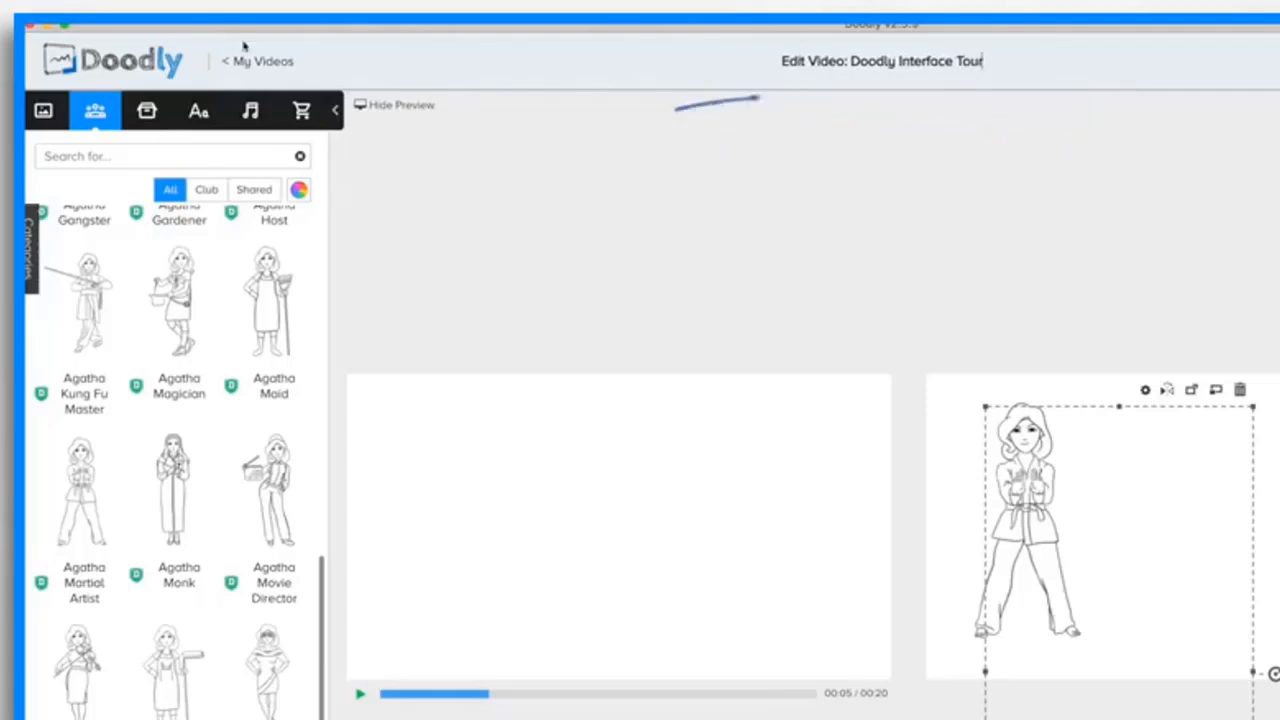
left_click(264, 62)
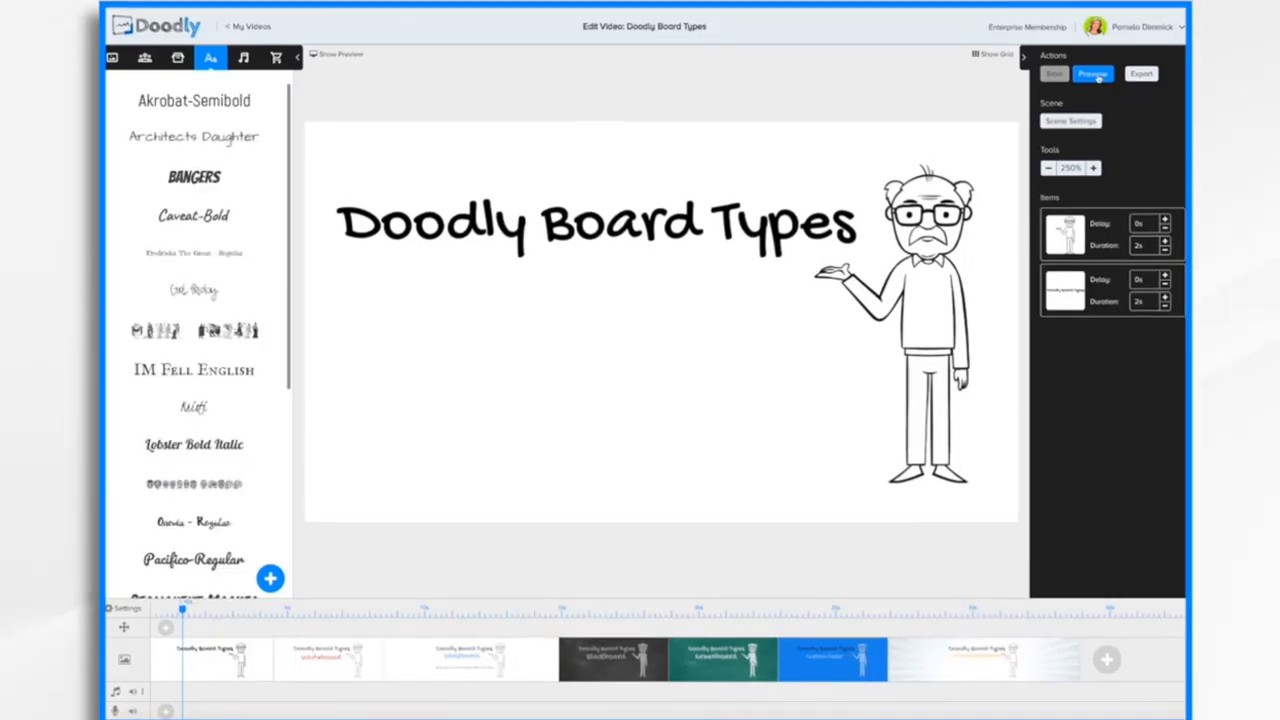
- Play the preview of the board types video and close the preview window
left_click(1096, 77)
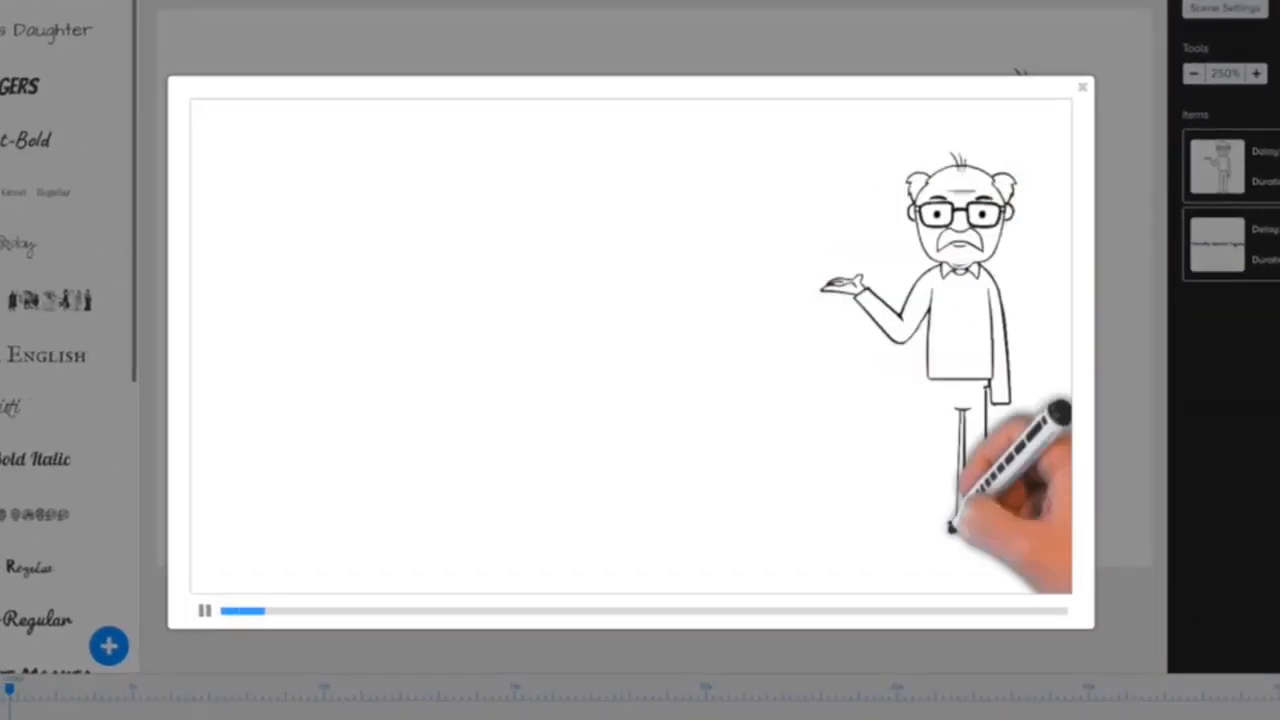
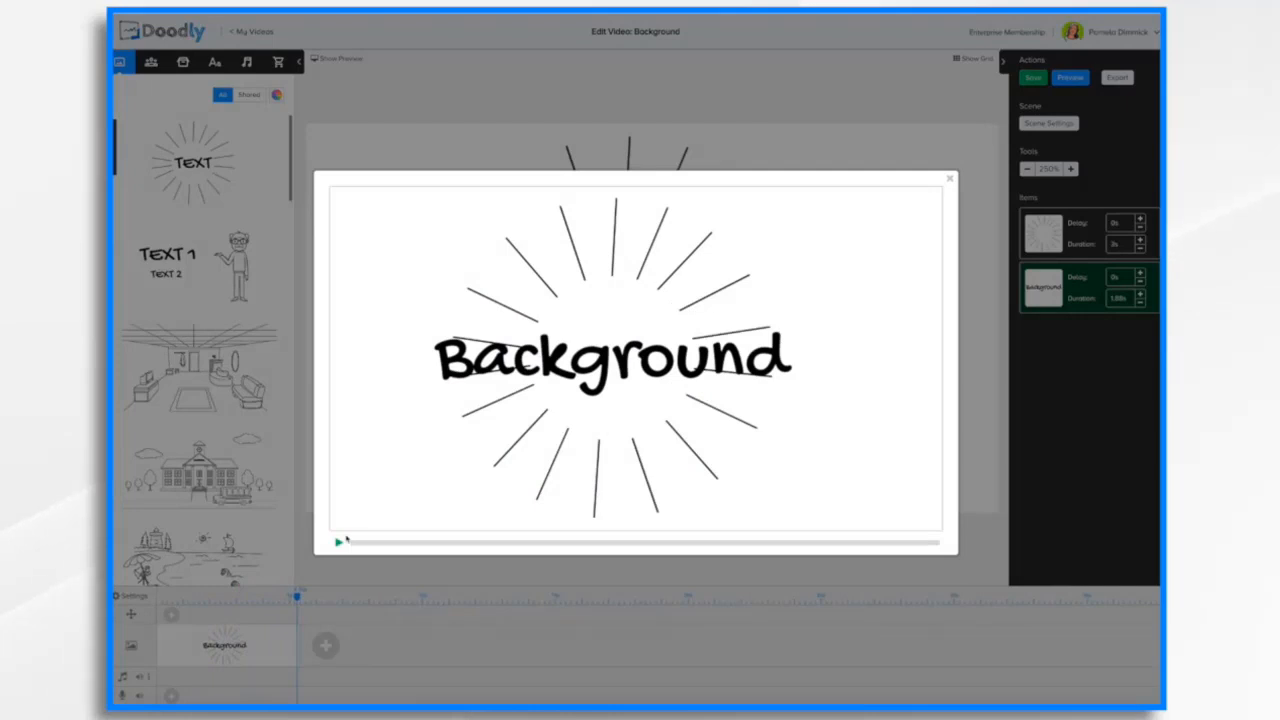
left_click(950, 179)
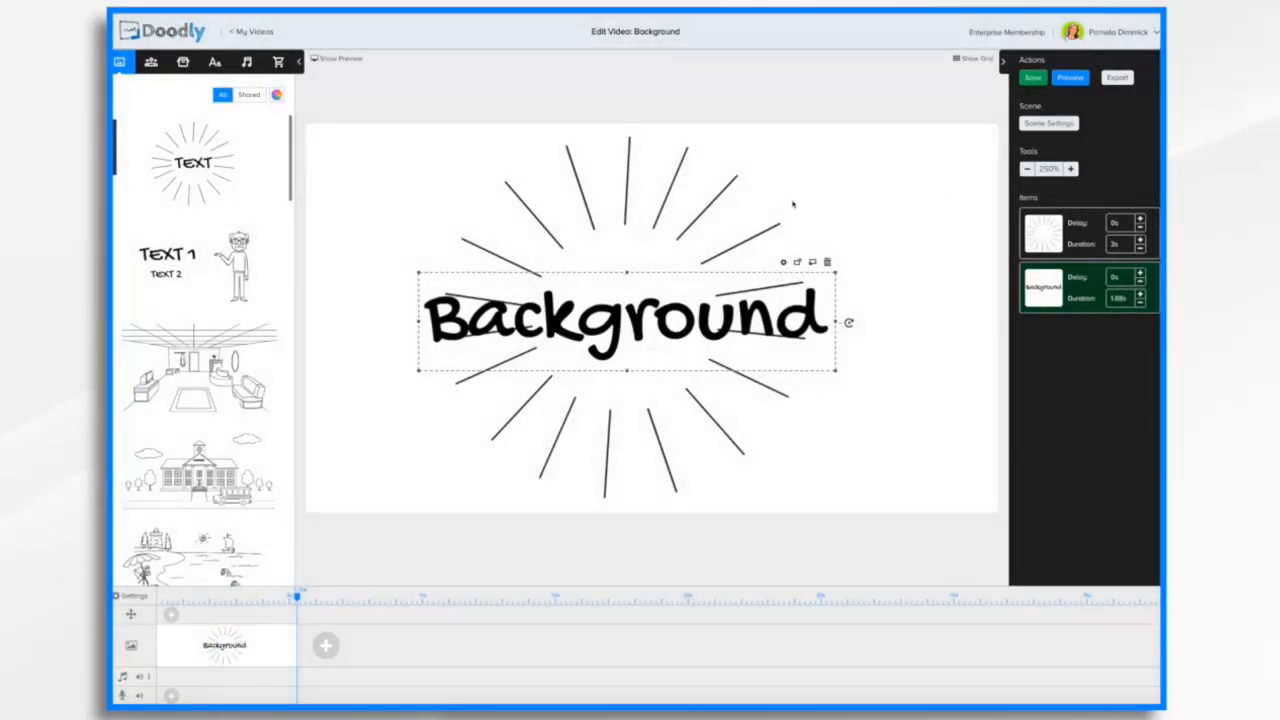
- Change the Background video's board style to Dark Chalkboard and apply it
left_click(133, 597)
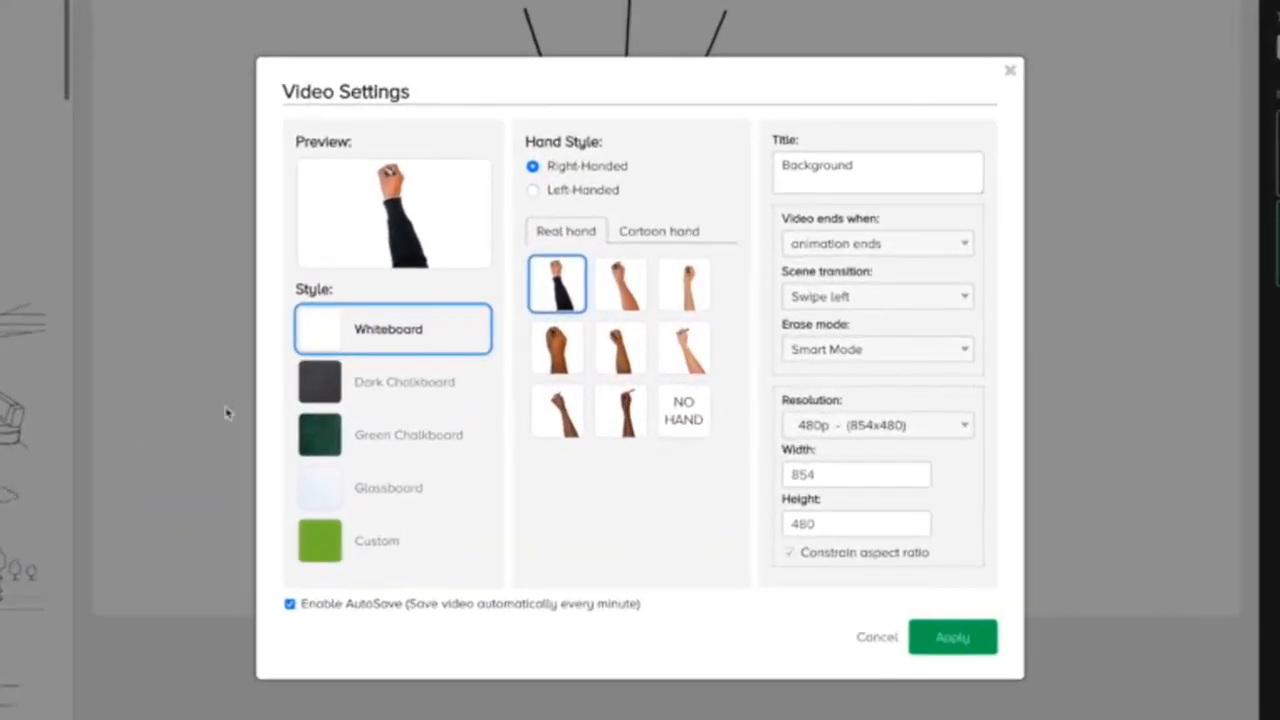
left_click(347, 388)
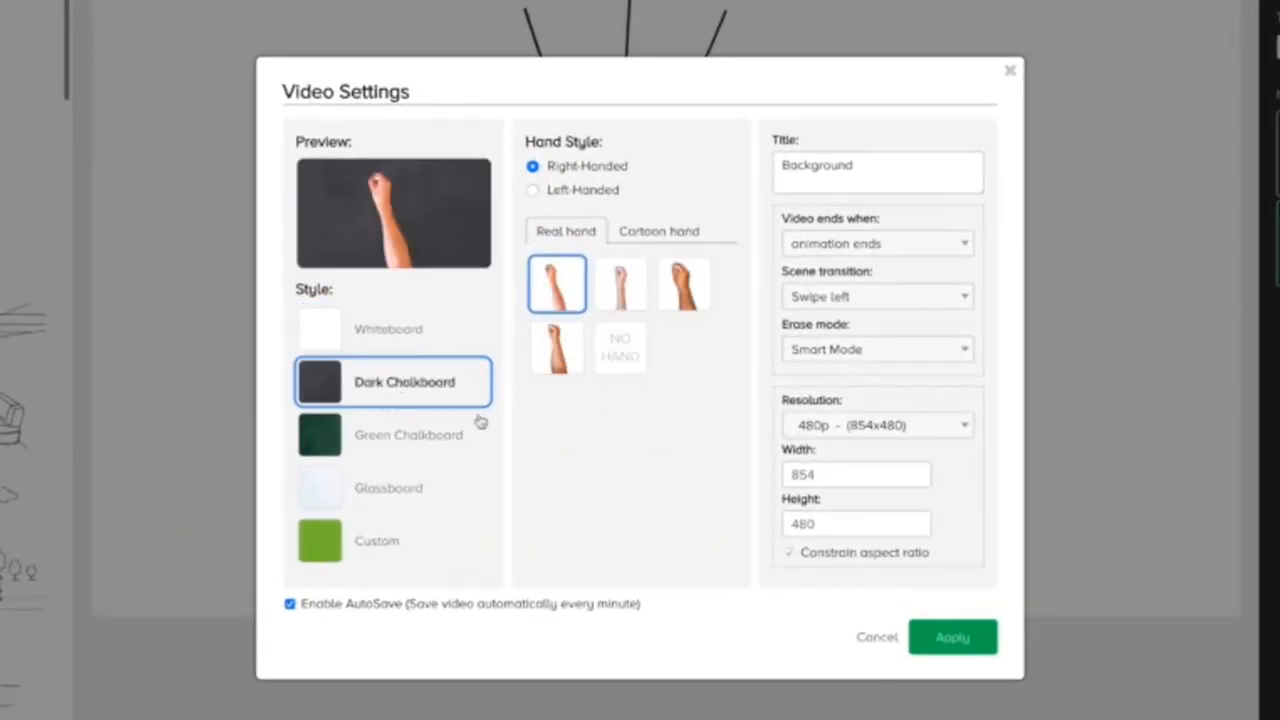
left_click(970, 638)
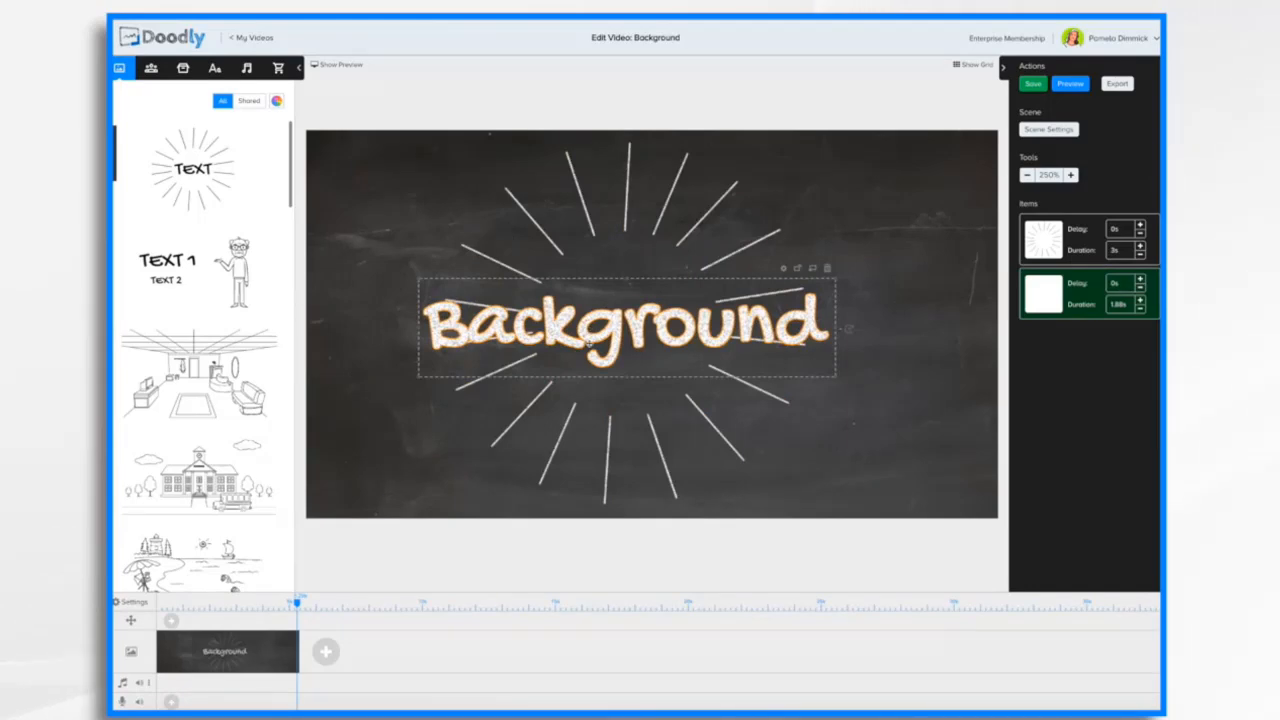
- Switch the video's board style to Glassboard and play the preview to see the drawing hand
left_click(133, 603)
left_click(448, 440)
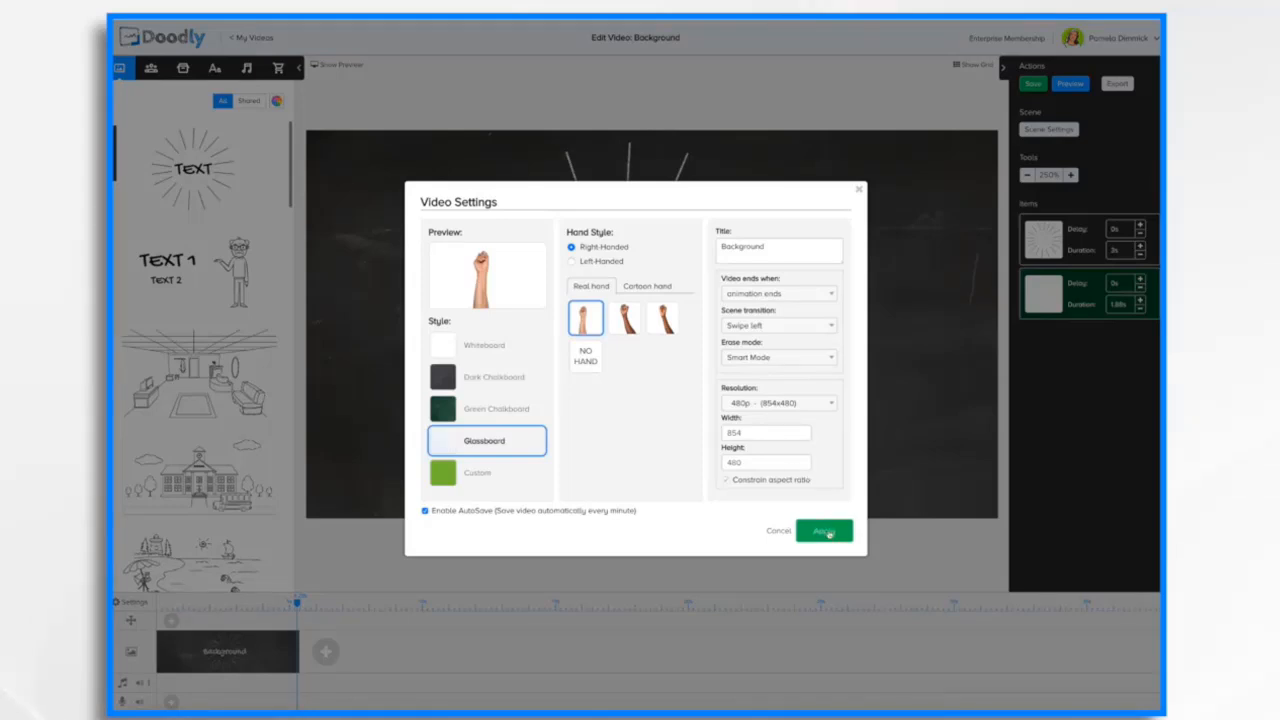
left_click(824, 531)
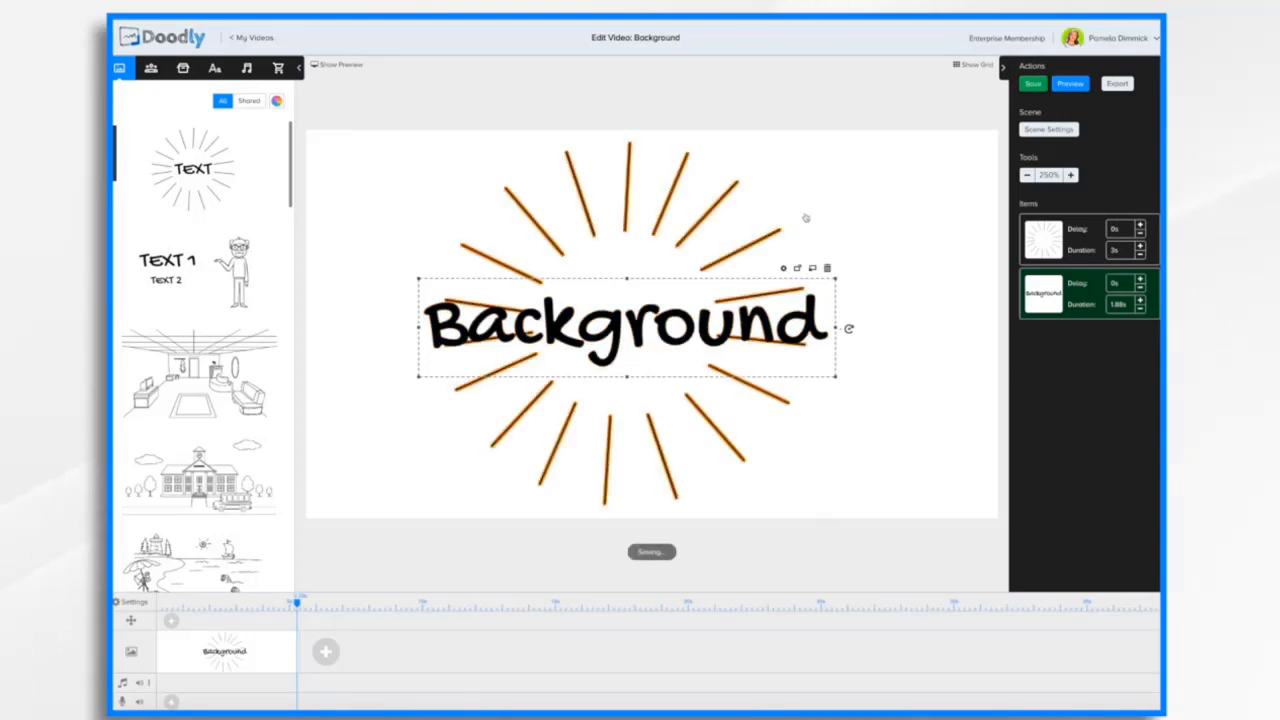
left_click(1070, 84)
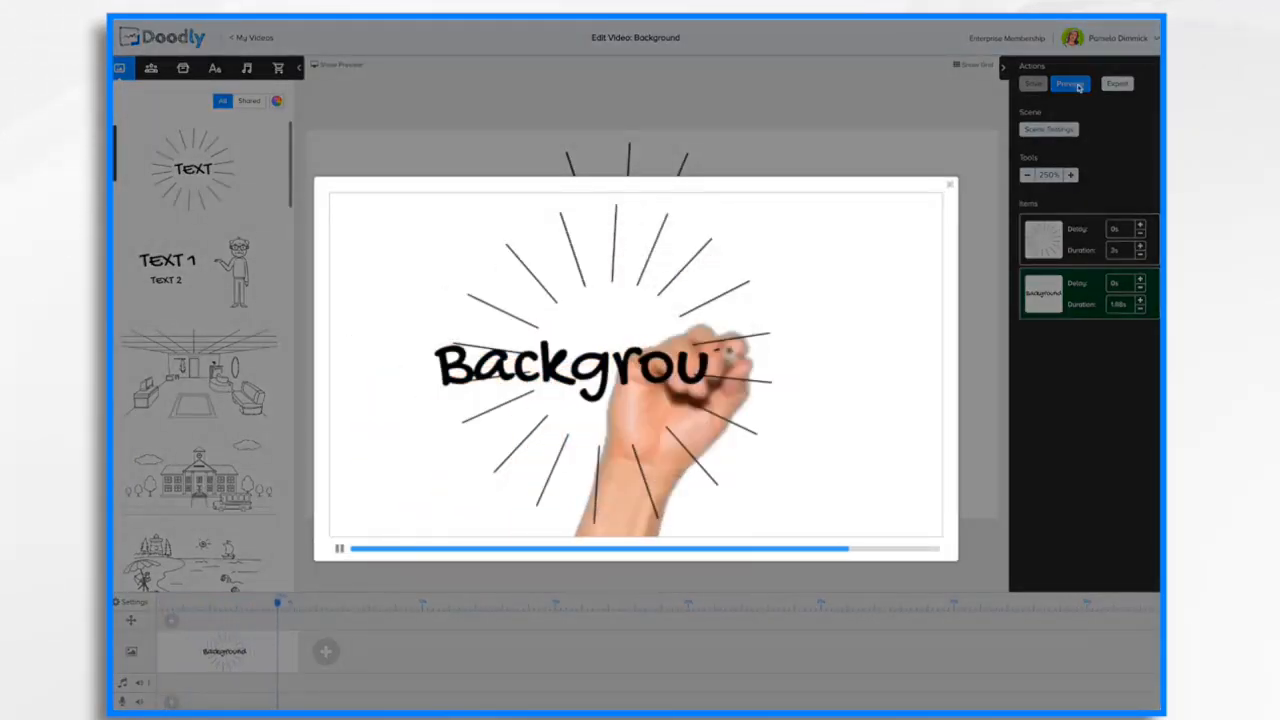
left_click(950, 186)
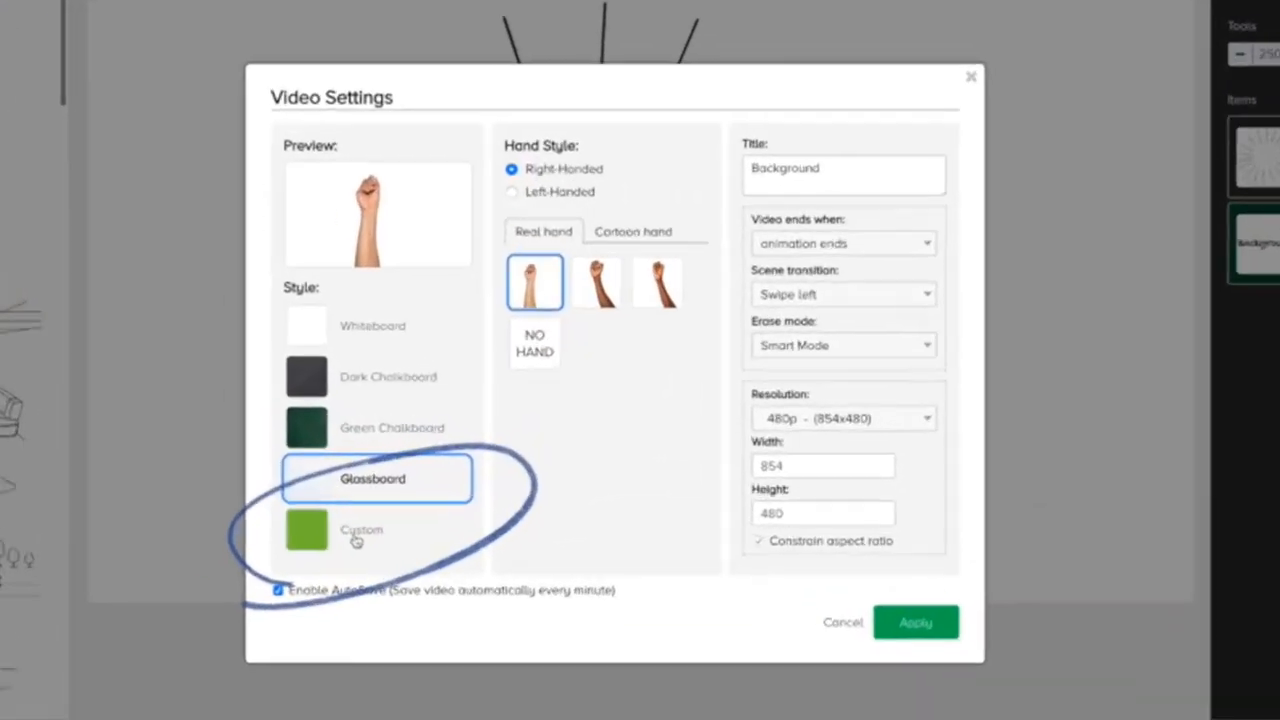
- Set the board style to Custom with a dark blue custom background color, hex 26546F, and apply it
left_click(470, 477)
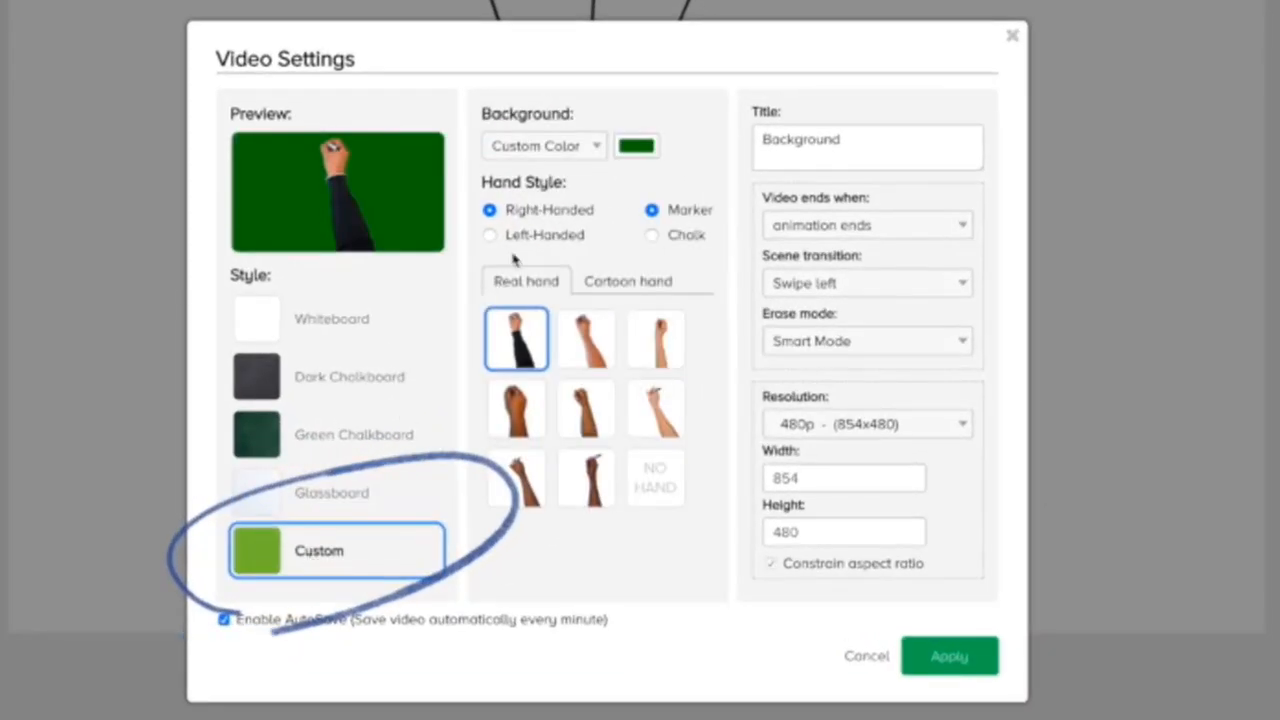
left_click(586, 150)
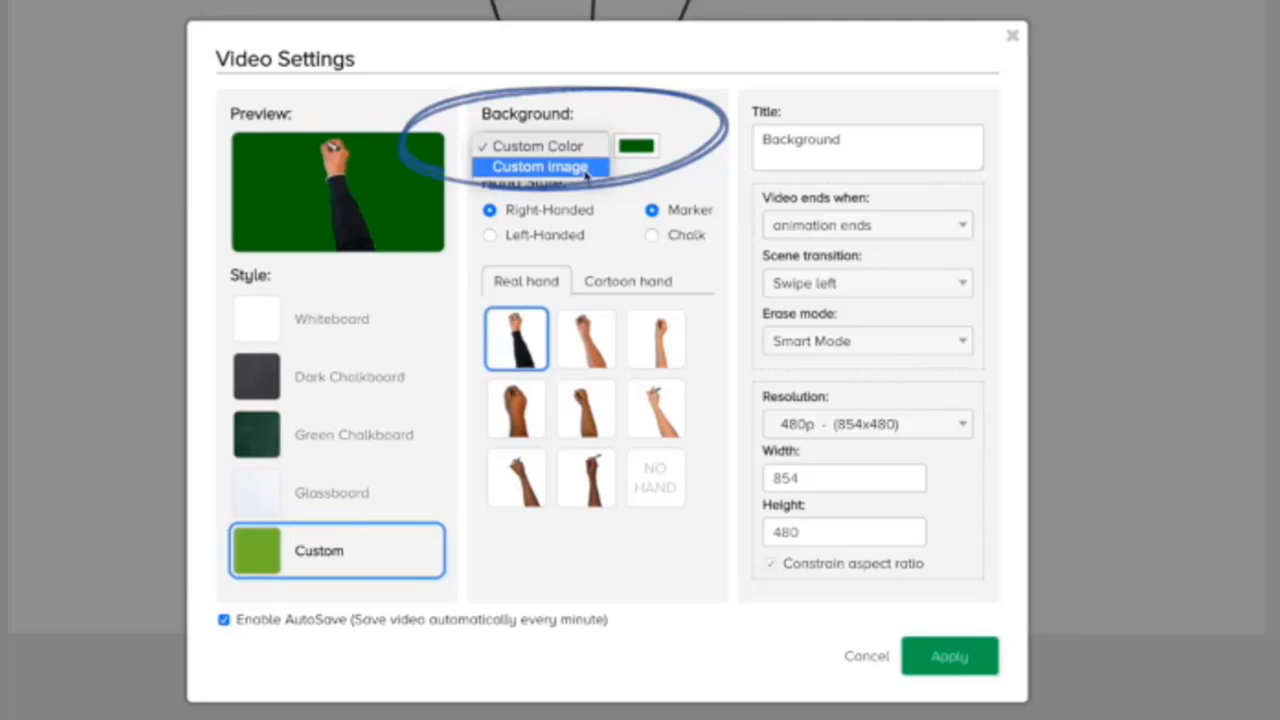
left_click(584, 150)
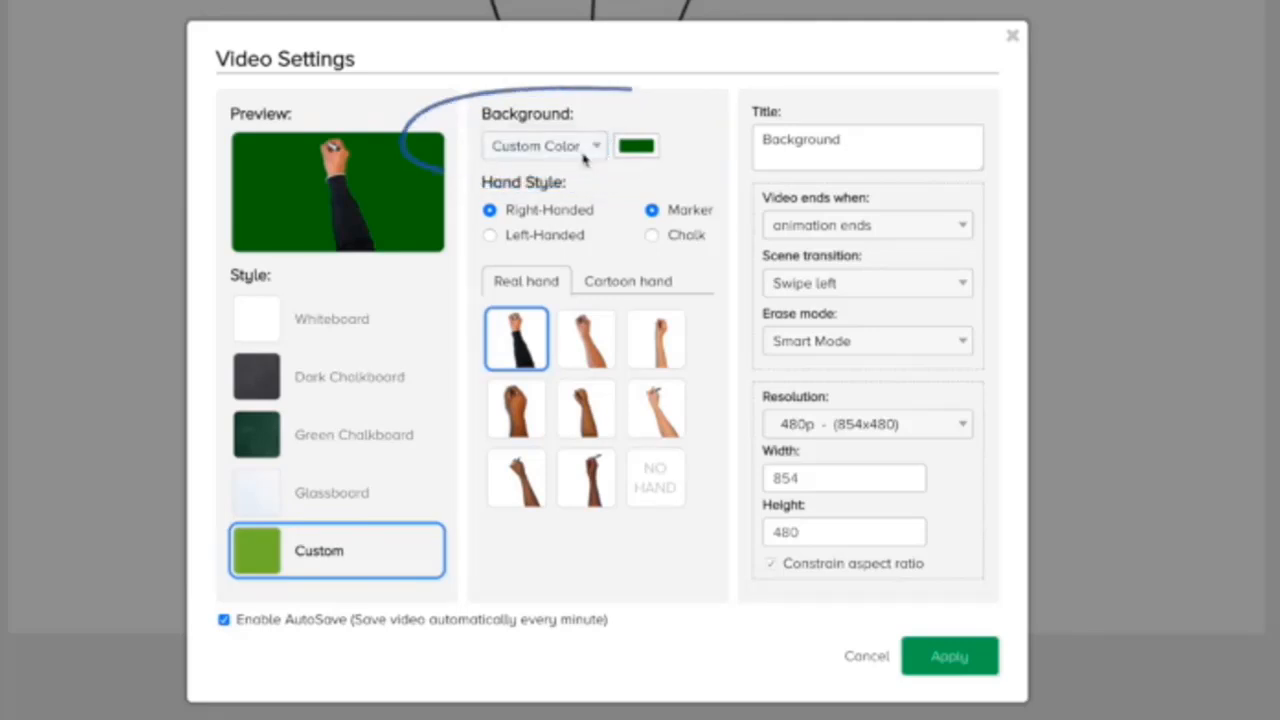
left_click(637, 147)
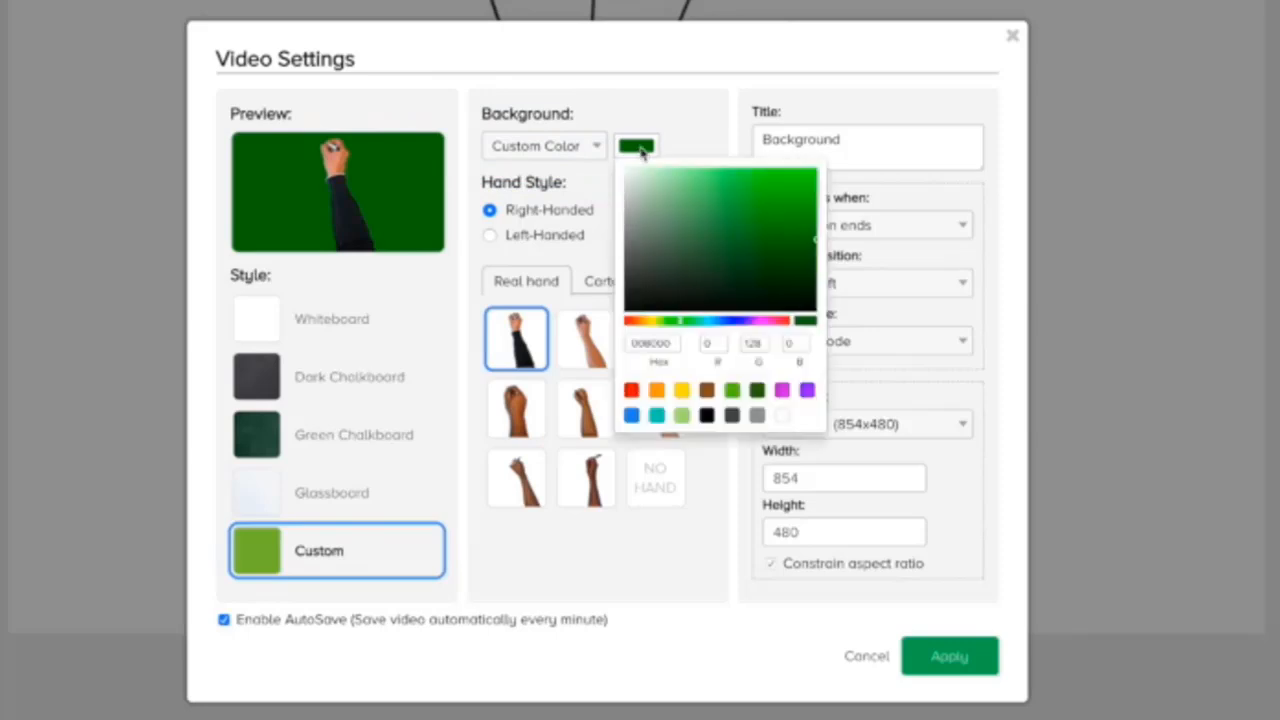
left_click(657, 391)
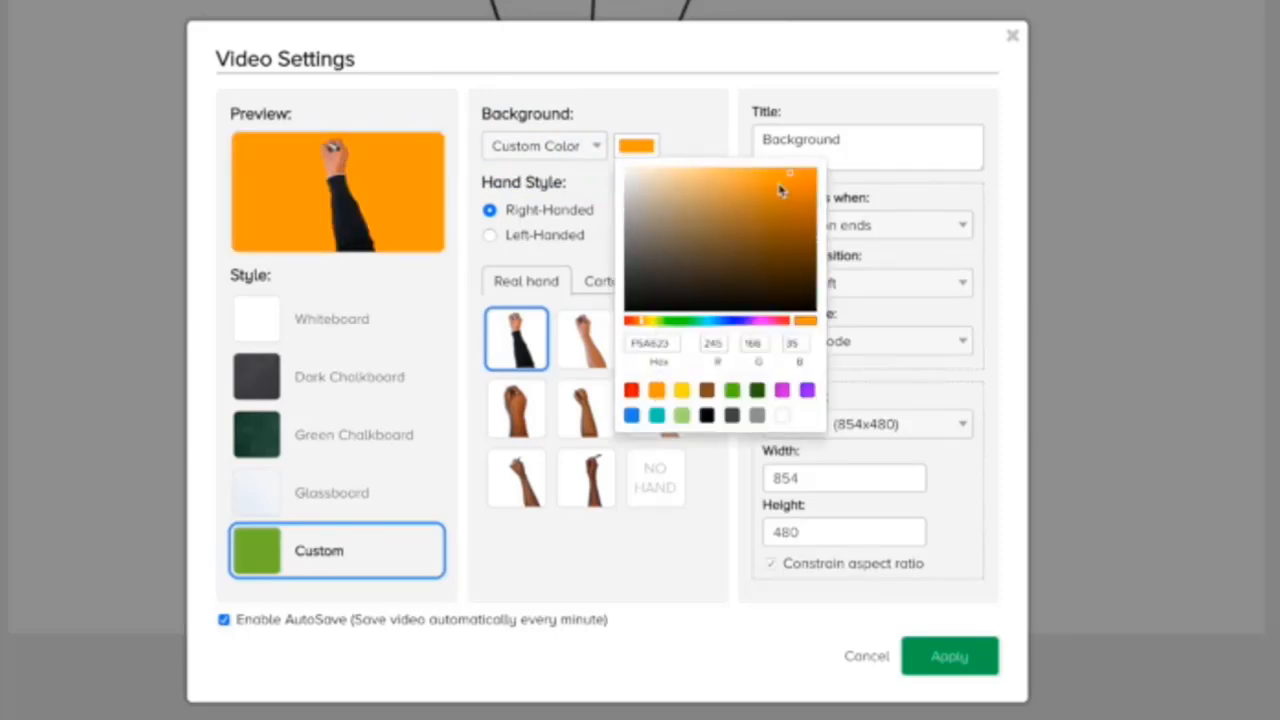
left_click_drag(790, 180, 751, 249)
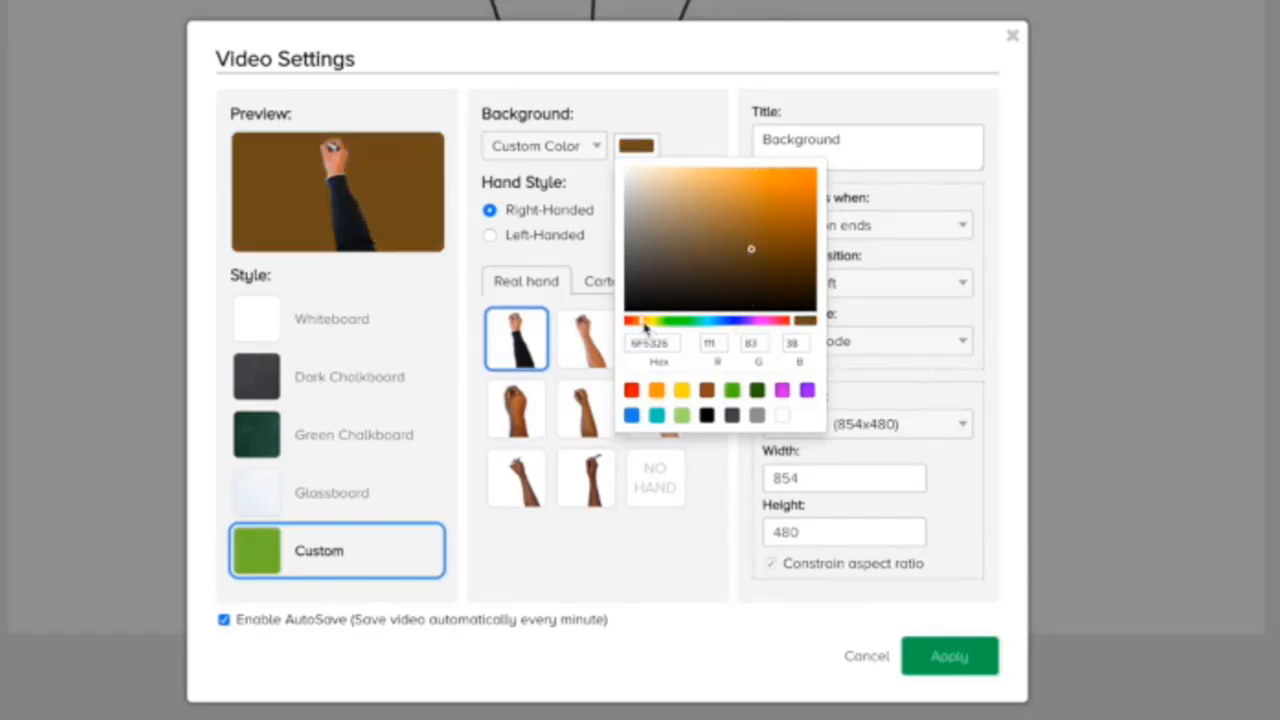
left_click_drag(643, 323, 718, 322)
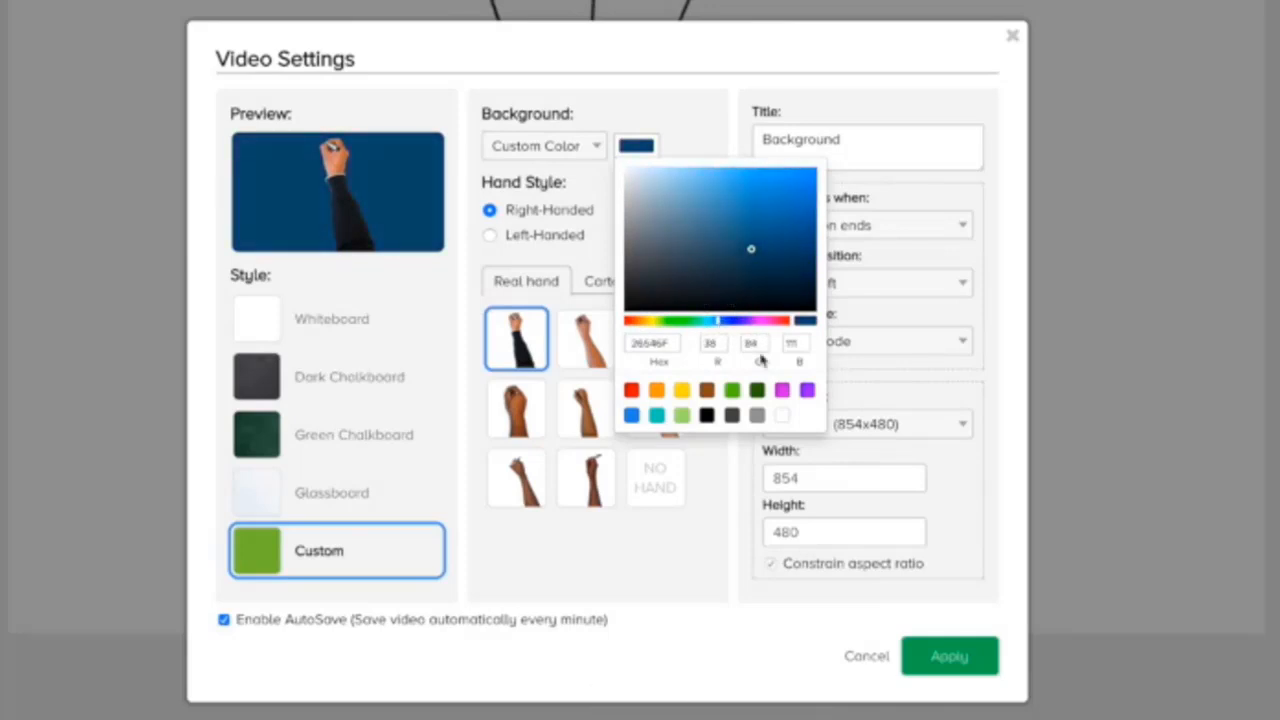
left_click(951, 666)
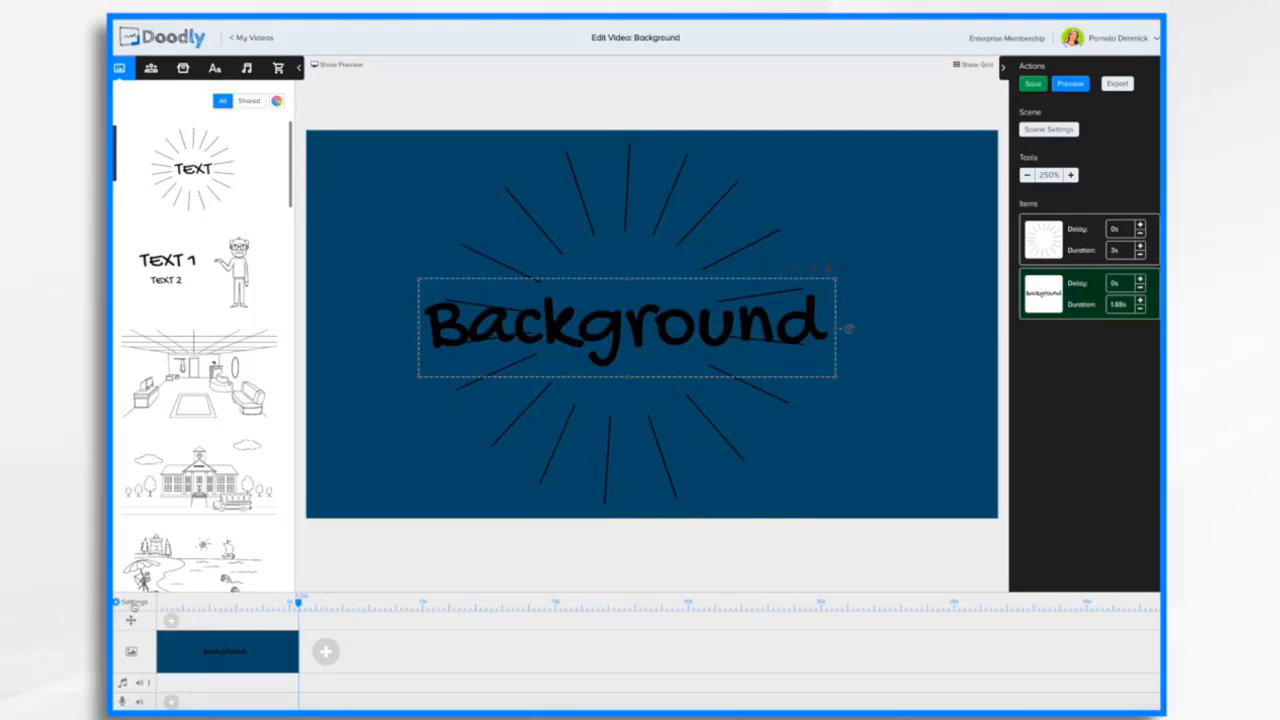
- Switch the custom background to Custom Image and load background 2.png from the Desktop
left_click(130, 603)
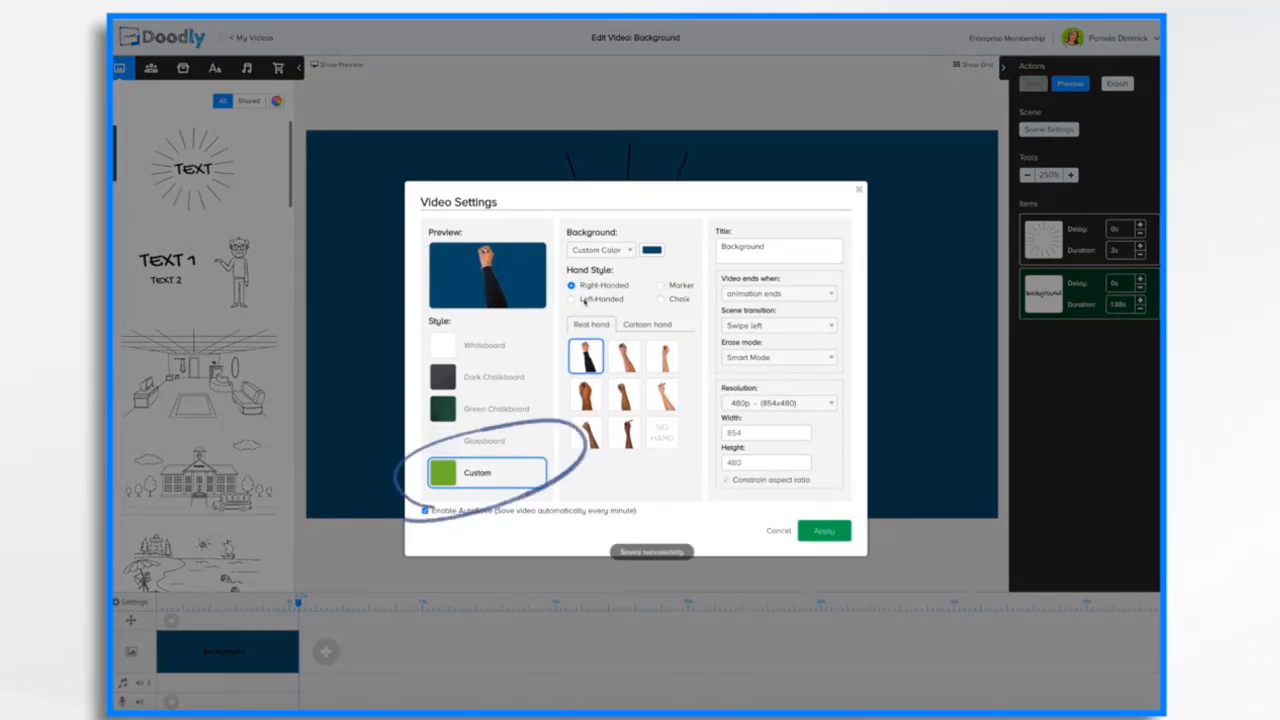
left_click(621, 253)
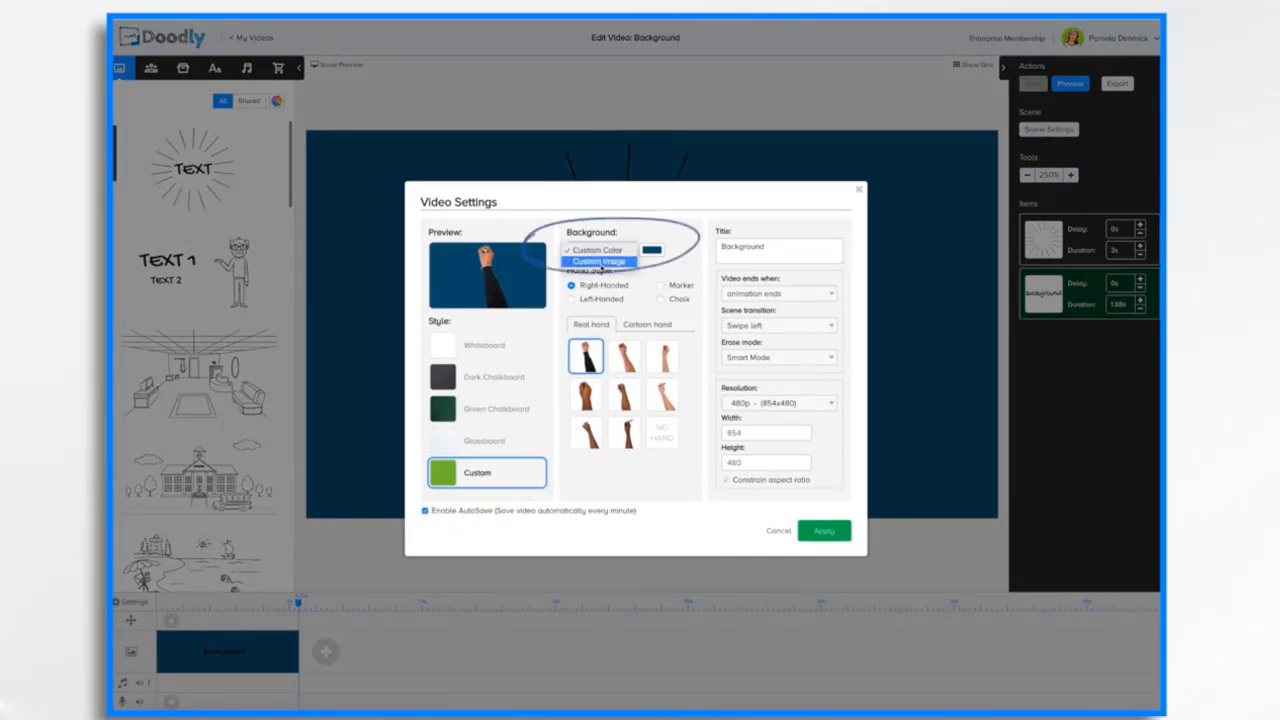
left_click(601, 266)
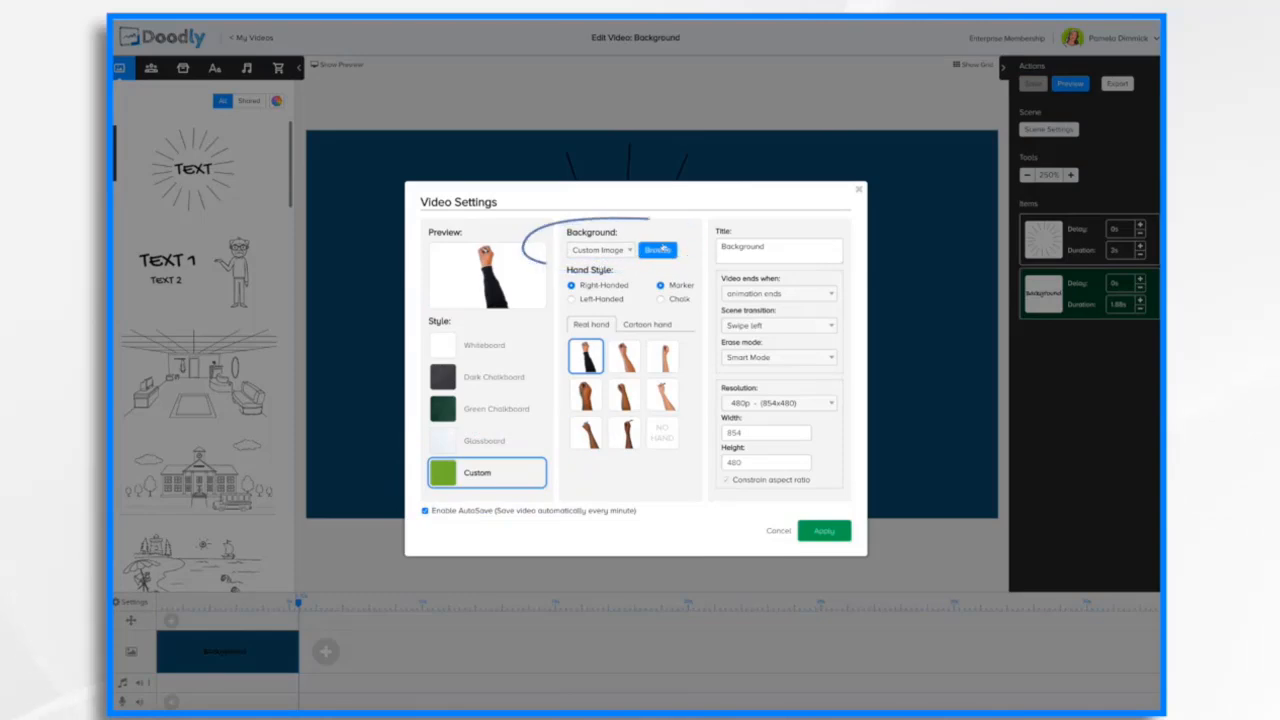
left_click(658, 250)
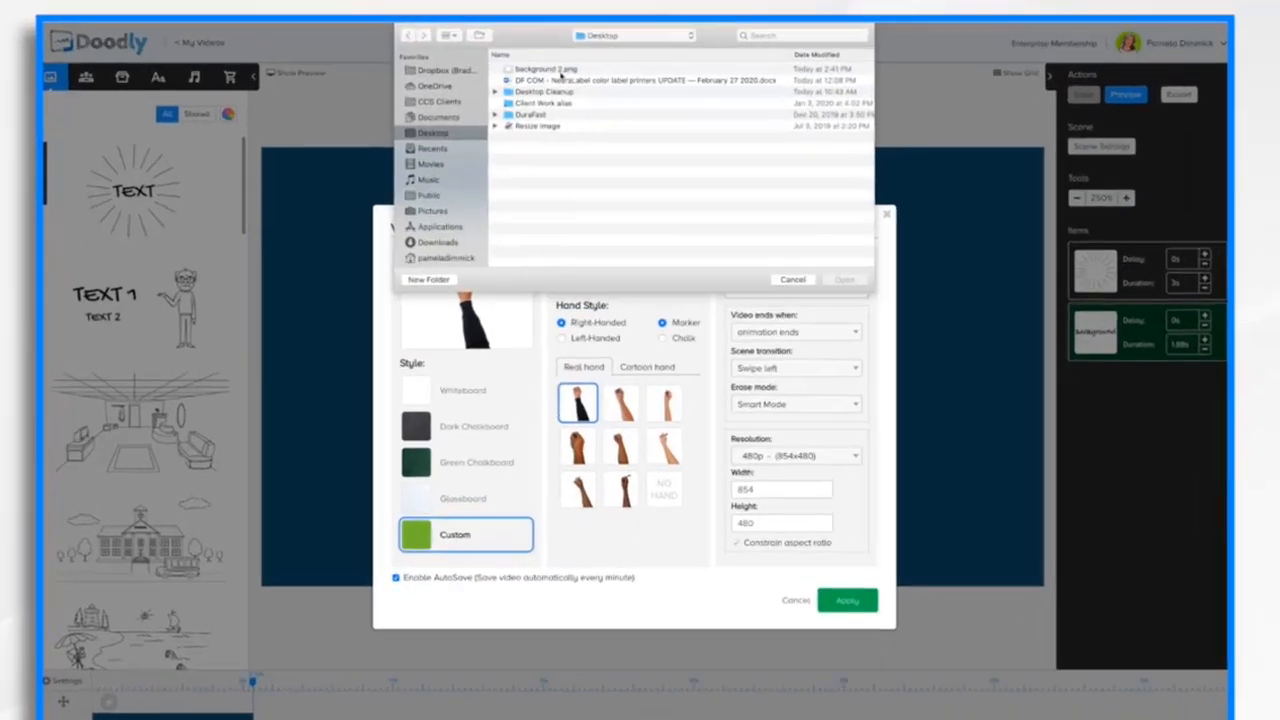
left_click(555, 69)
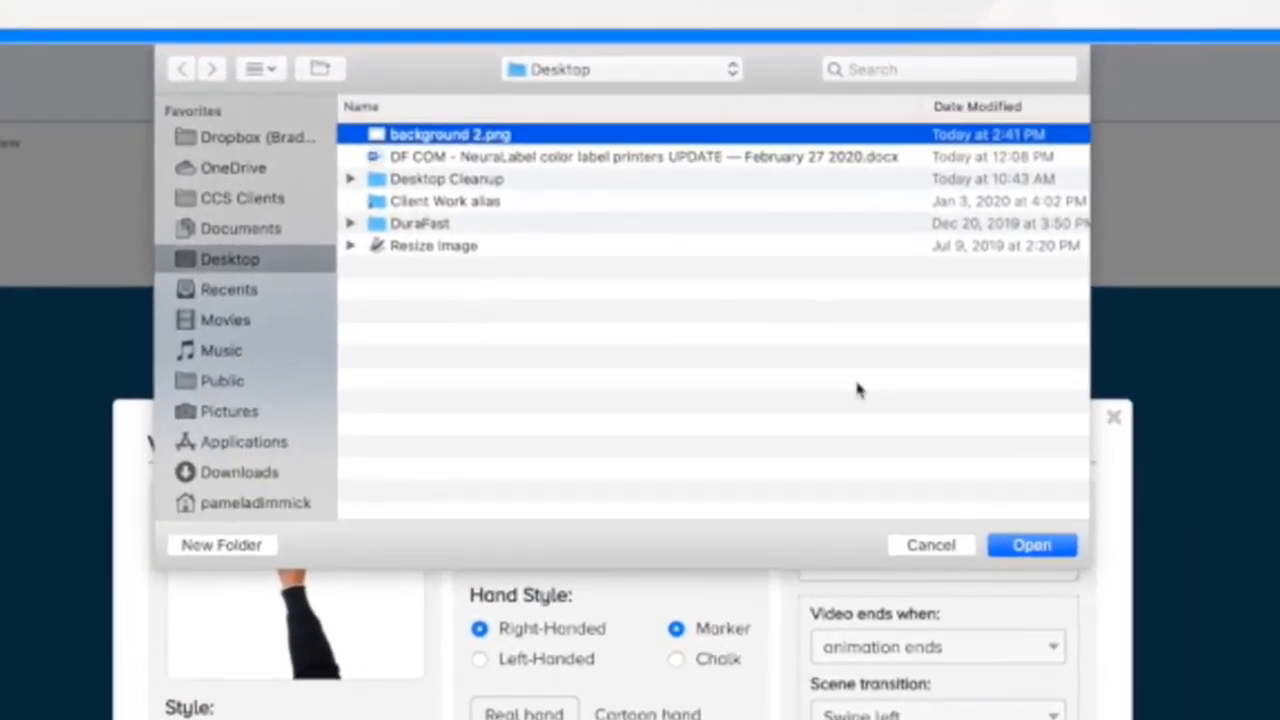
left_click(843, 280)
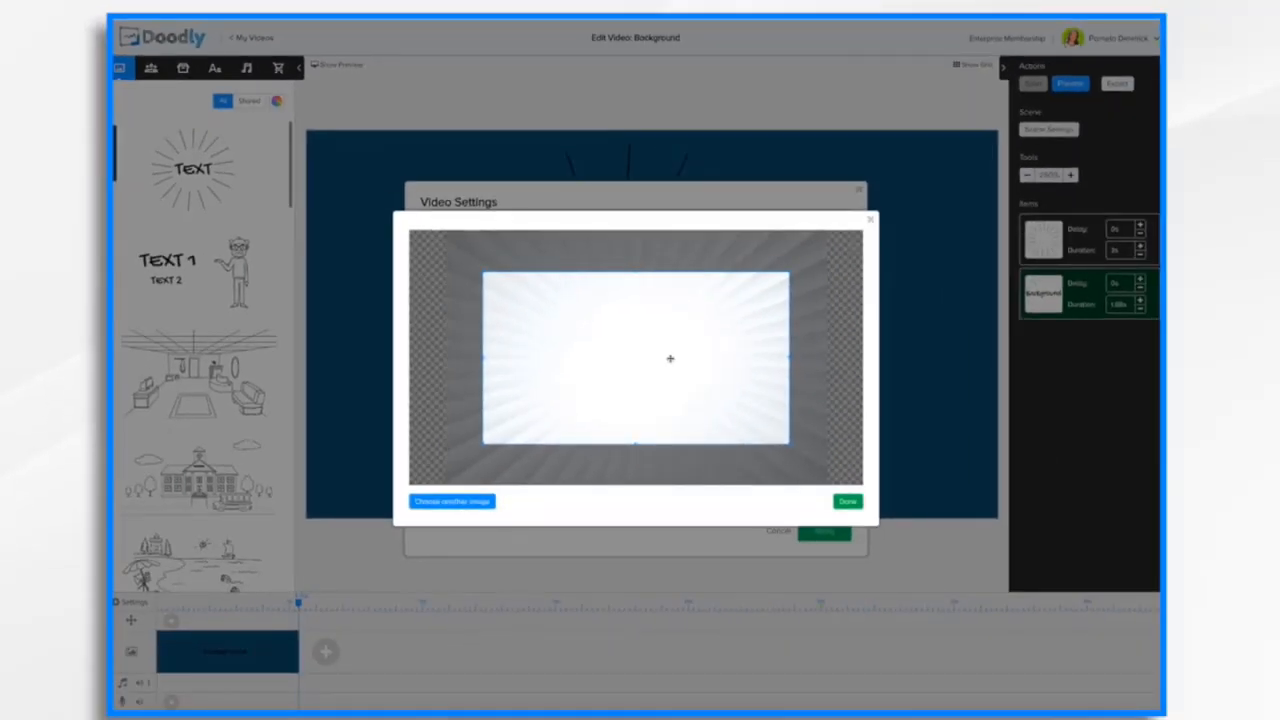
- Enlarge the crop frame to cover most of the background image, center it, and apply the image to the video
mouse_move(670, 358)
left_mouse_down()
mouse_move(643, 314)
mouse_move(651, 346)
mouse_move(673, 351)
left_mouse_up()
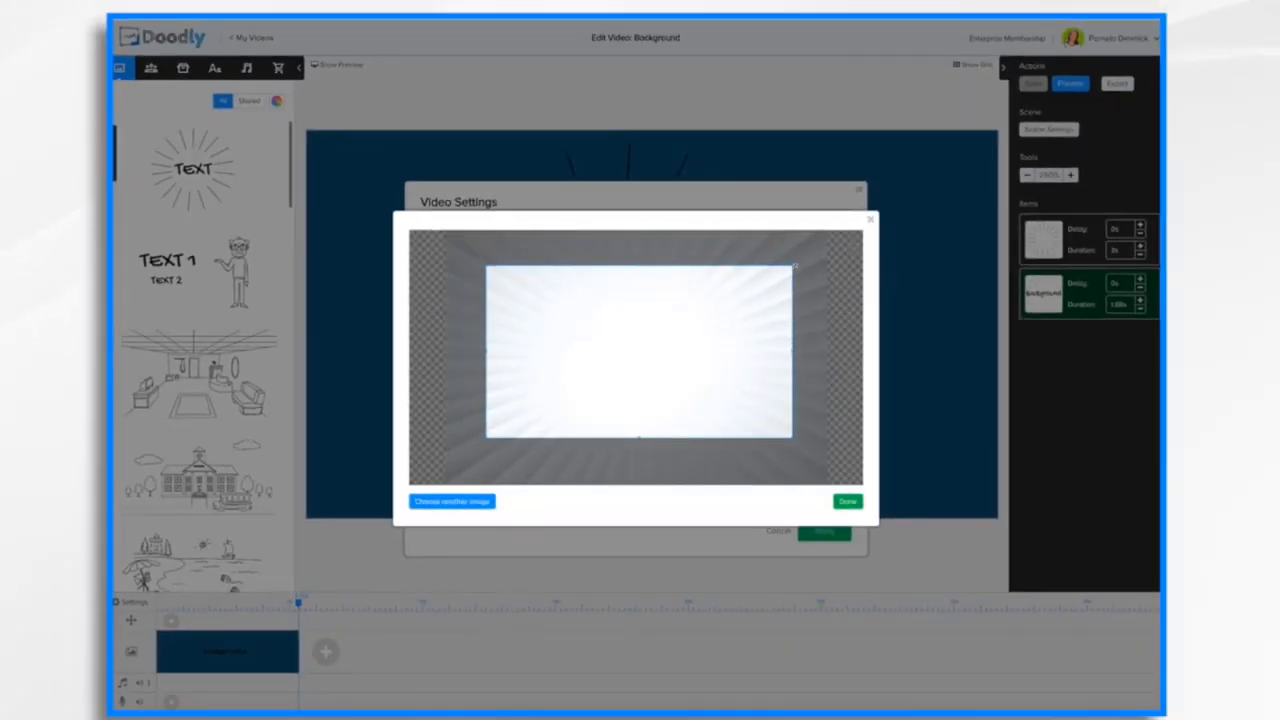
left_click_drag(793, 265, 812, 246)
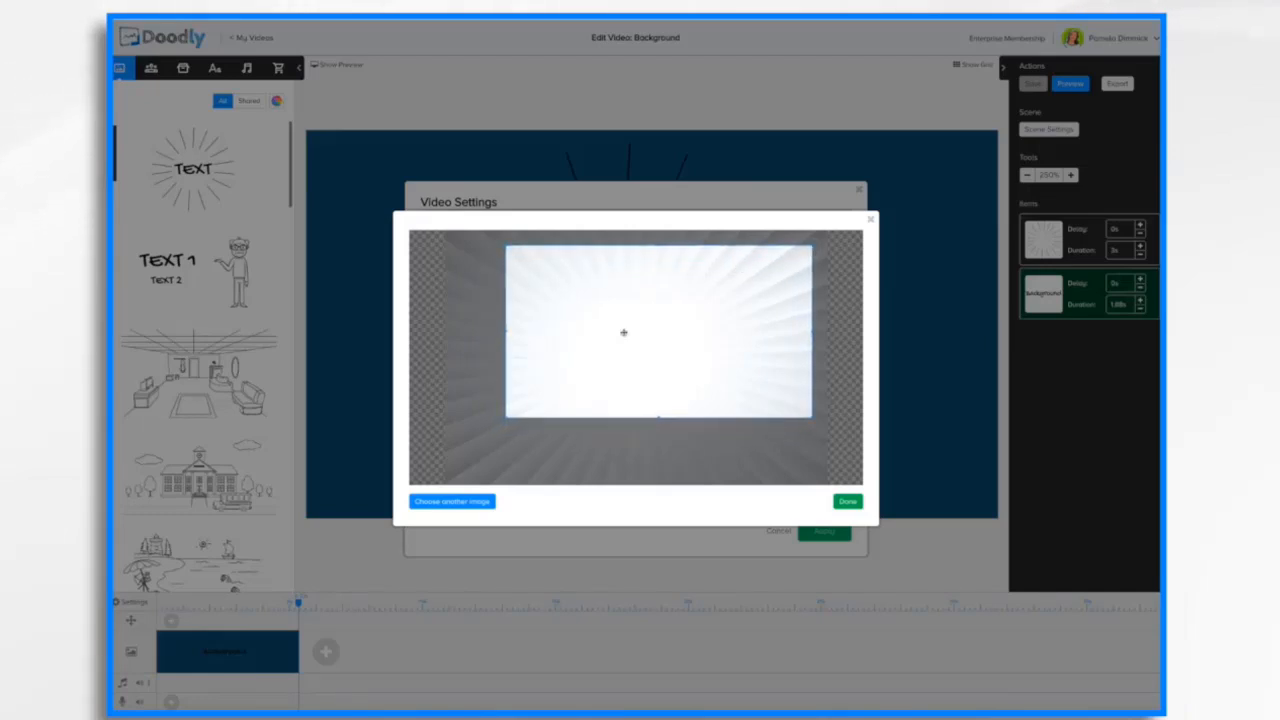
left_click_drag(504, 418, 452, 459)
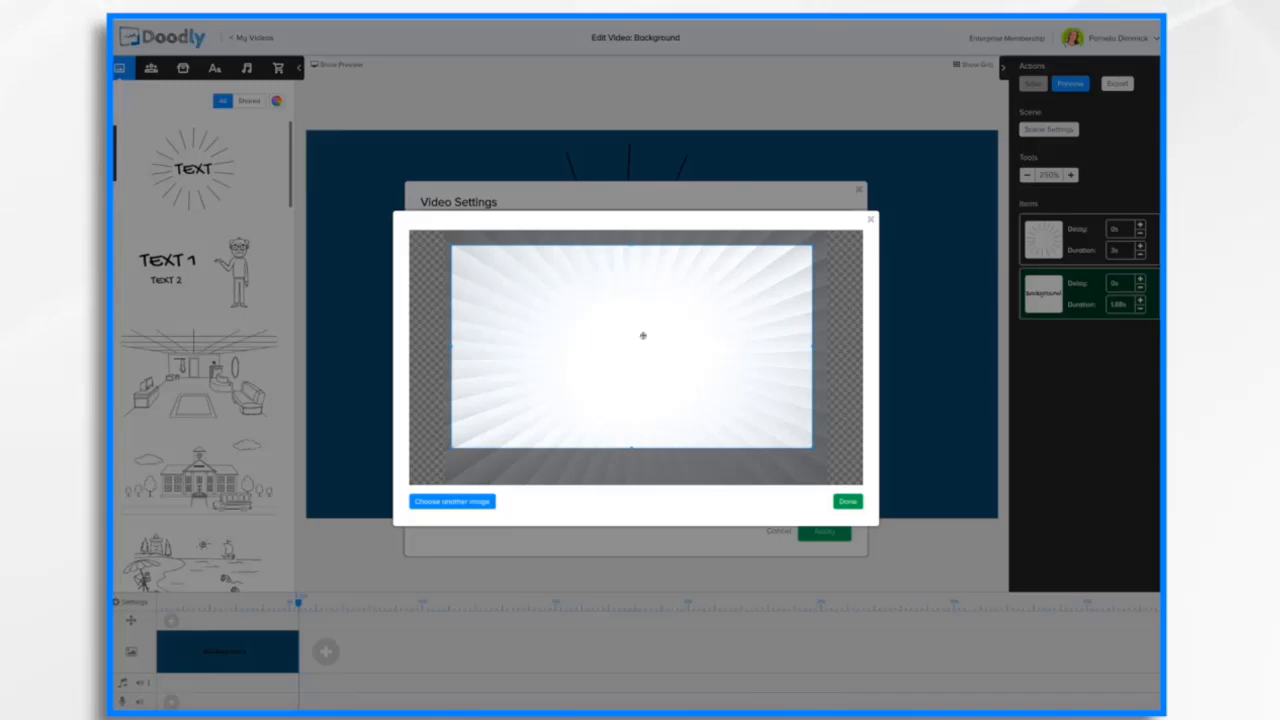
left_click_drag(632, 343, 703, 330)
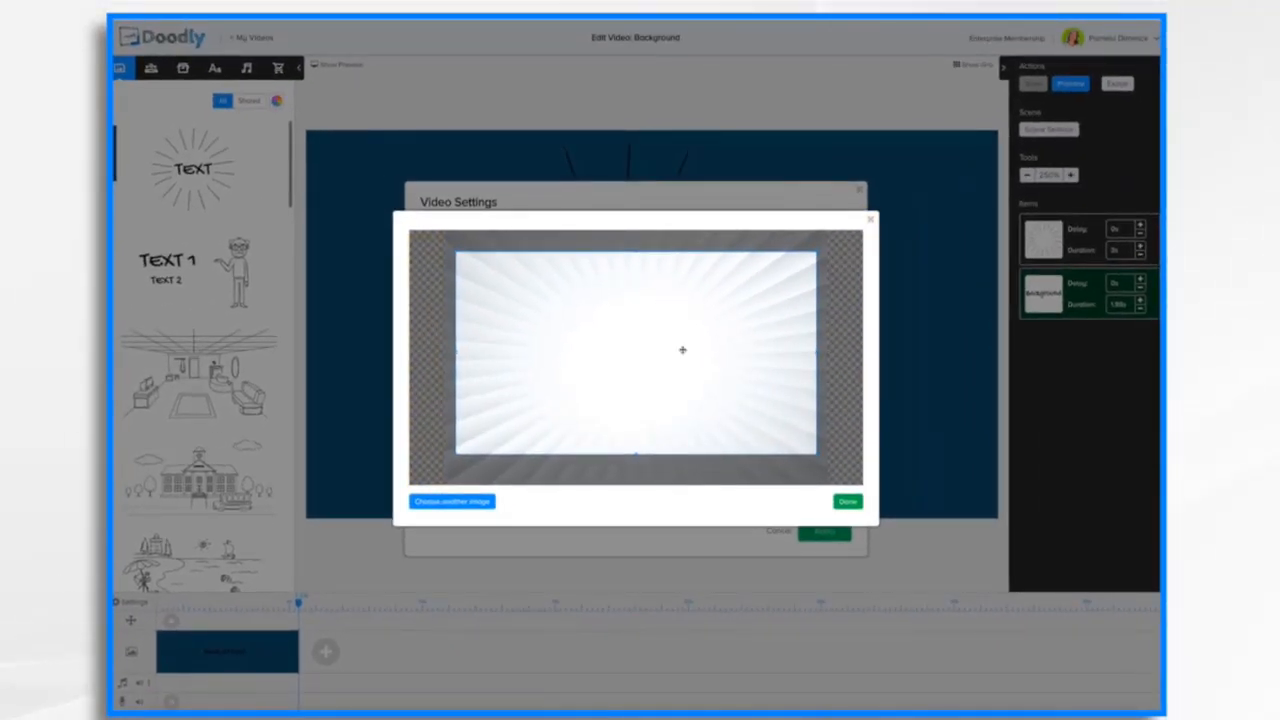
left_click(848, 502)
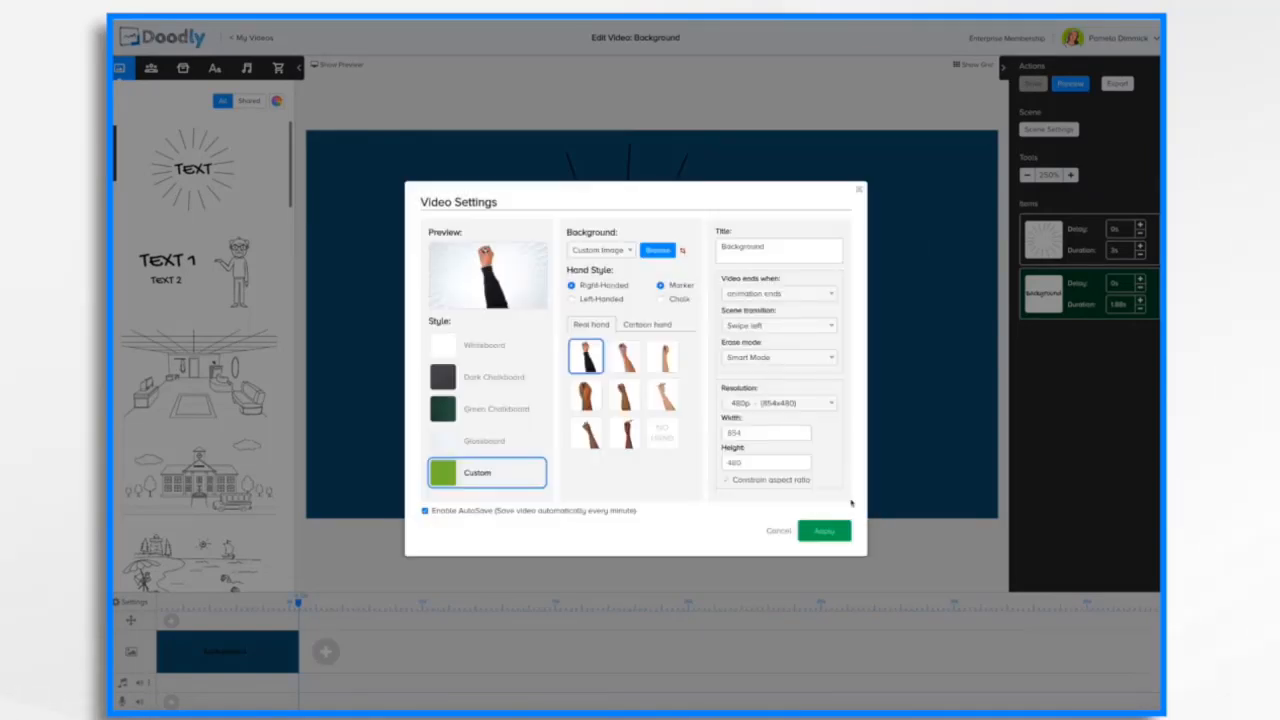
left_click(825, 531)
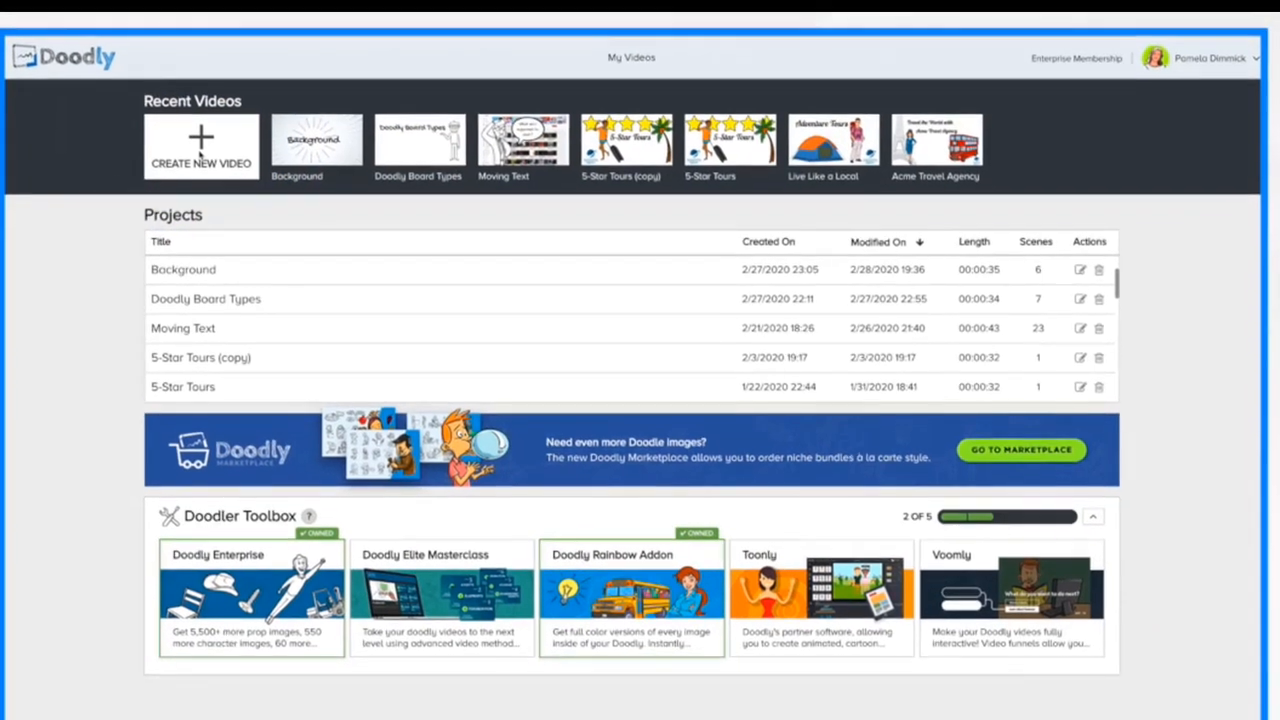
- Create a new Whiteboard-style video titled Cat Doctor with the 1080p (1920x1080) resolution
left_click(200, 155)
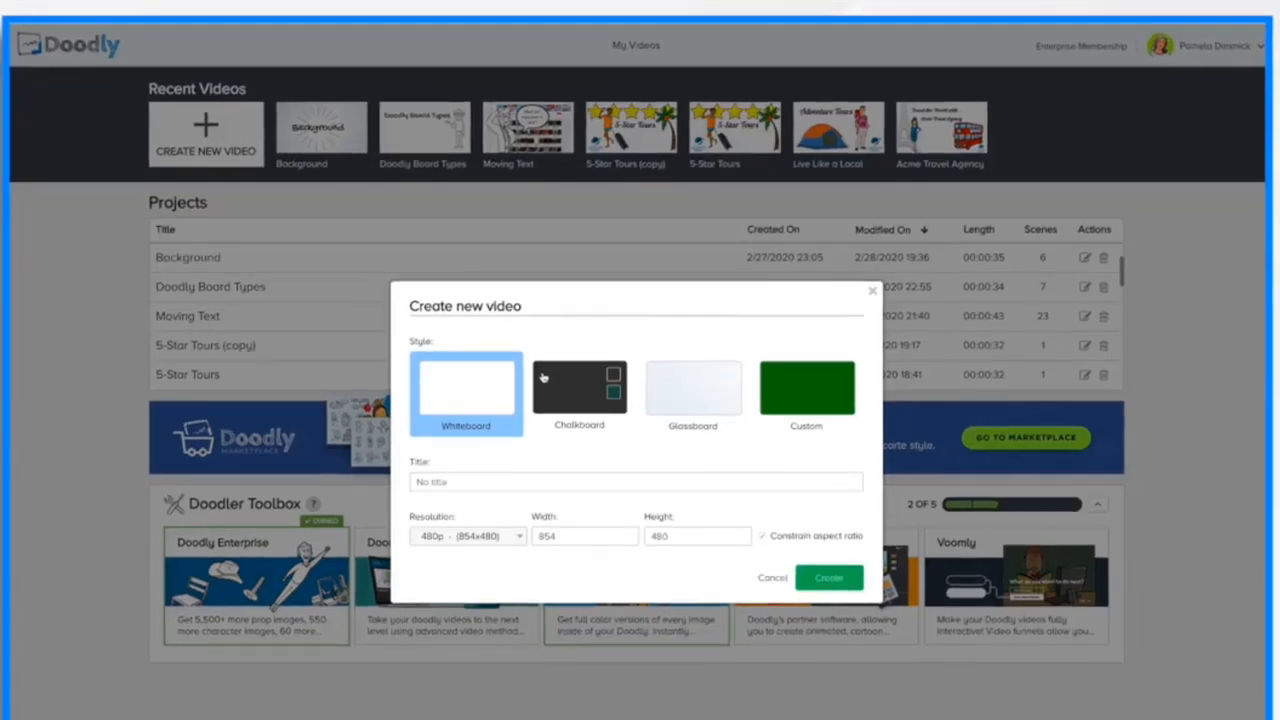
left_click(487, 483)
type("Cat Doctor")
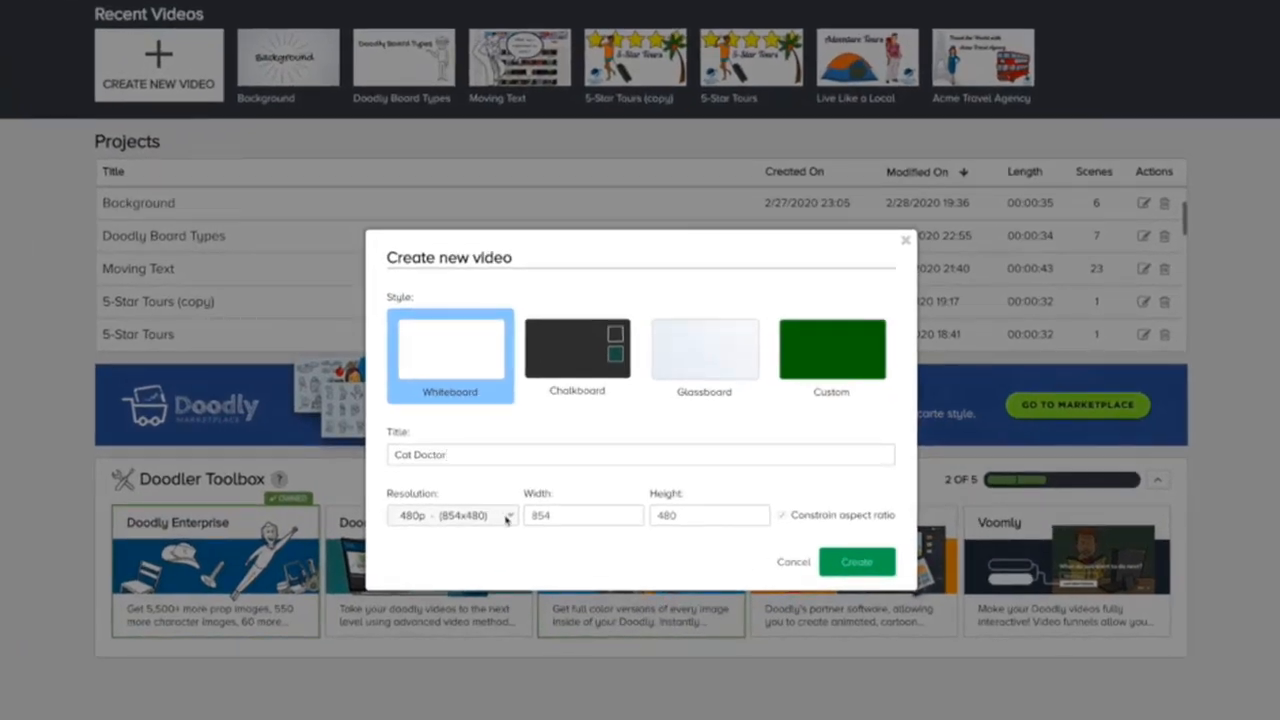
left_click(506, 517)
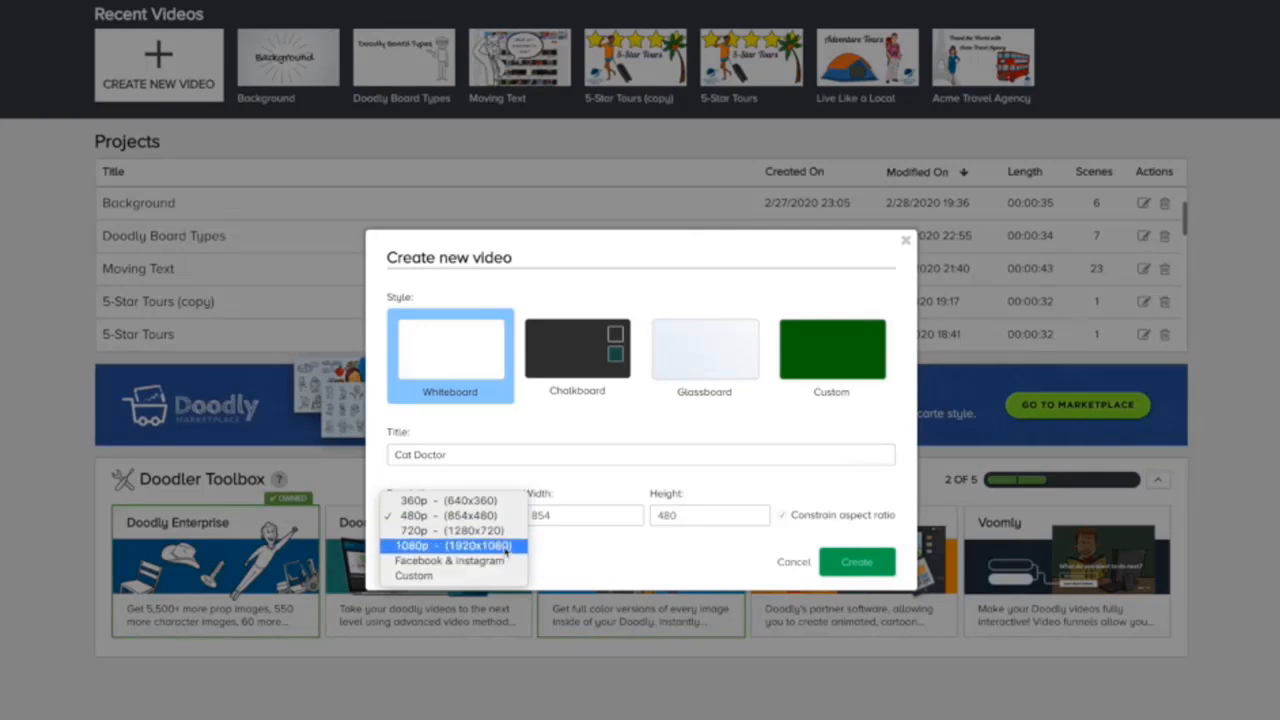
left_click(505, 548)
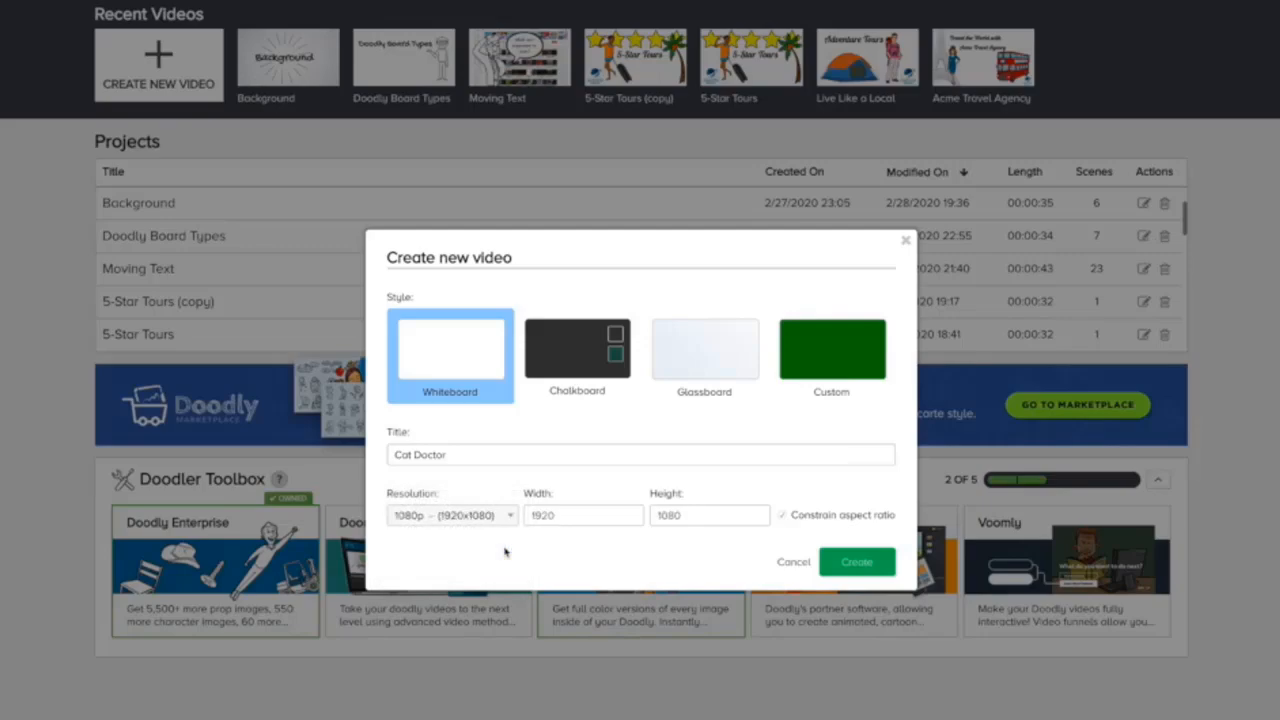
left_click(857, 563)
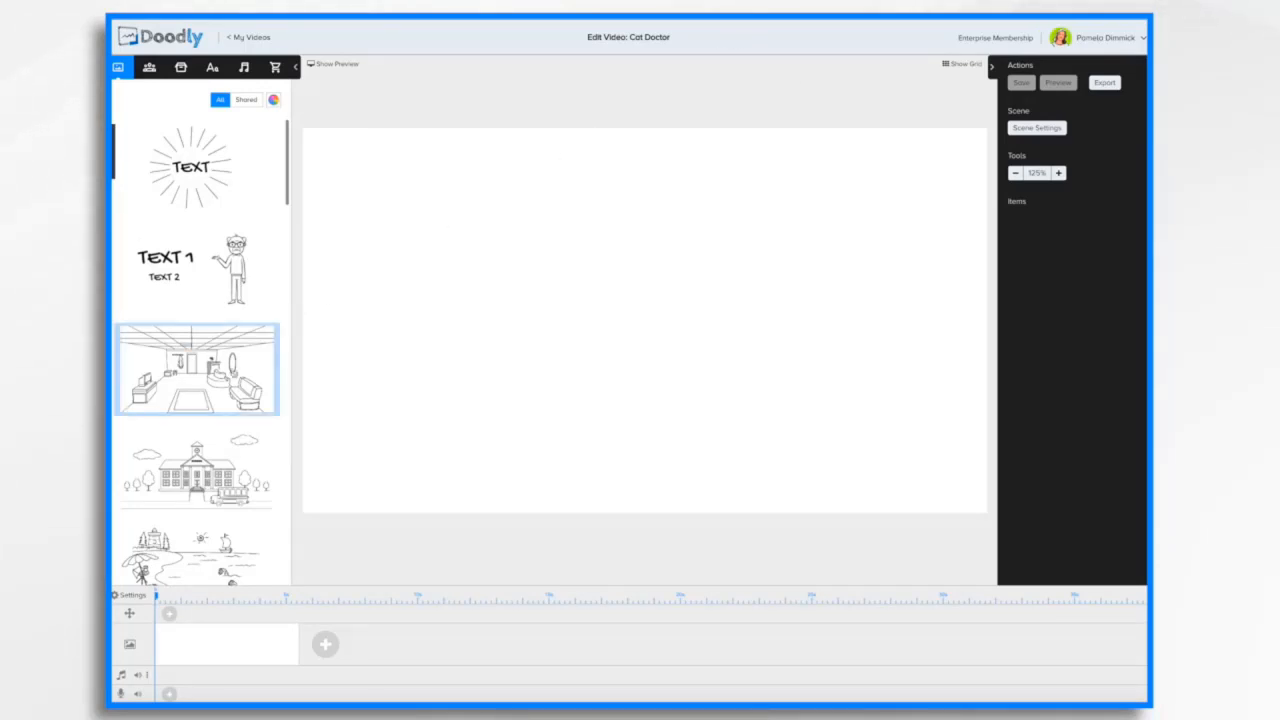
- Place the reception area scene with the waiting bench on the blank canvas and check that its two women can be selected individually
scroll(224, 393, "down", 2)
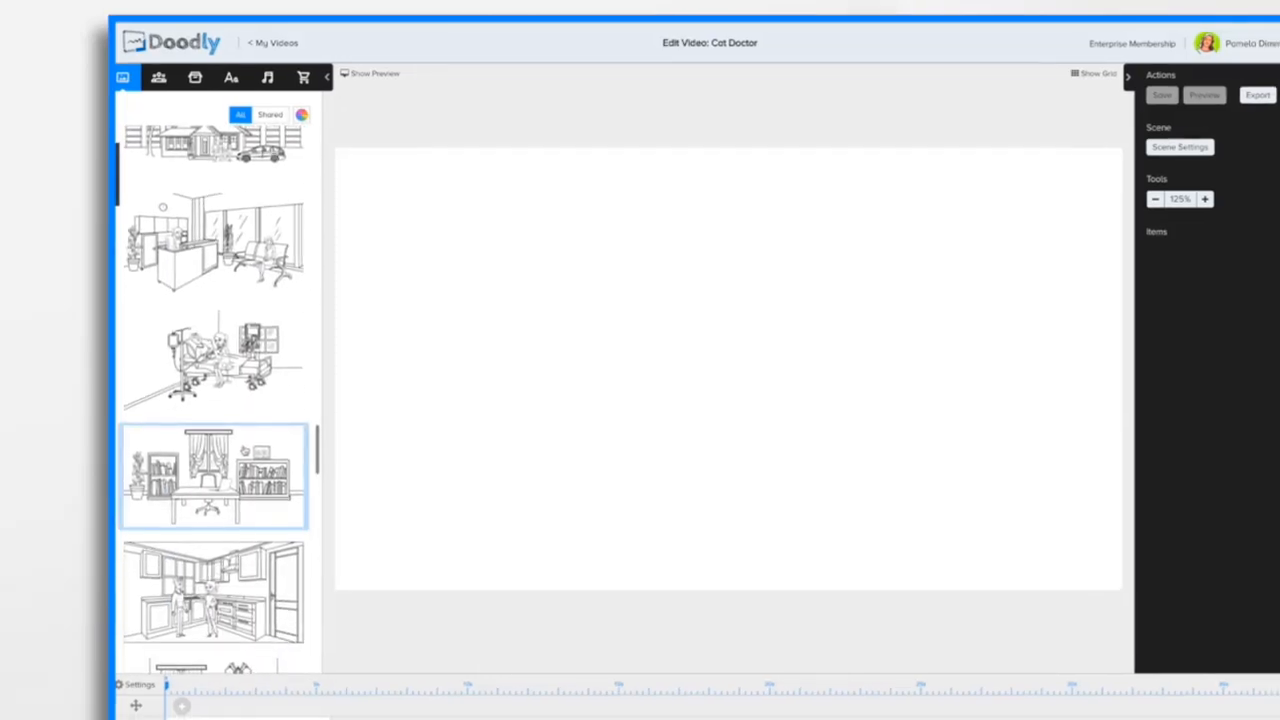
left_click_drag(226, 215, 651, 284)
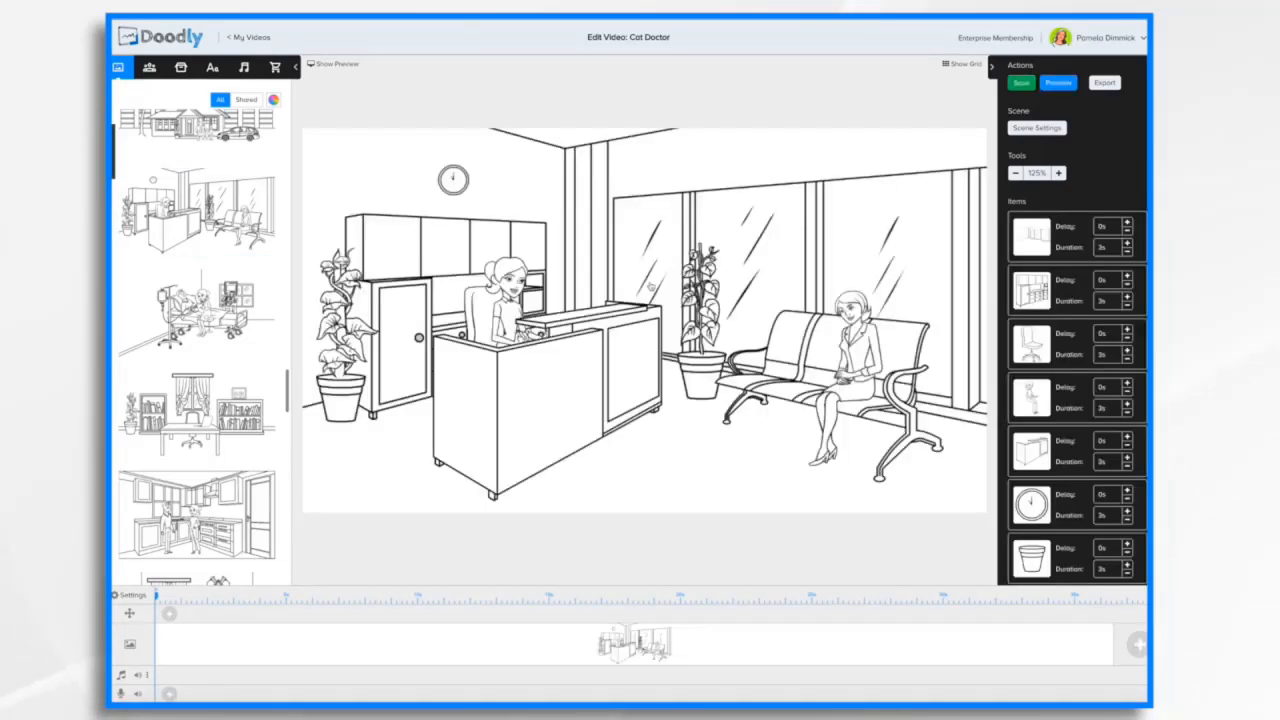
left_click(515, 318)
left_click(850, 370)
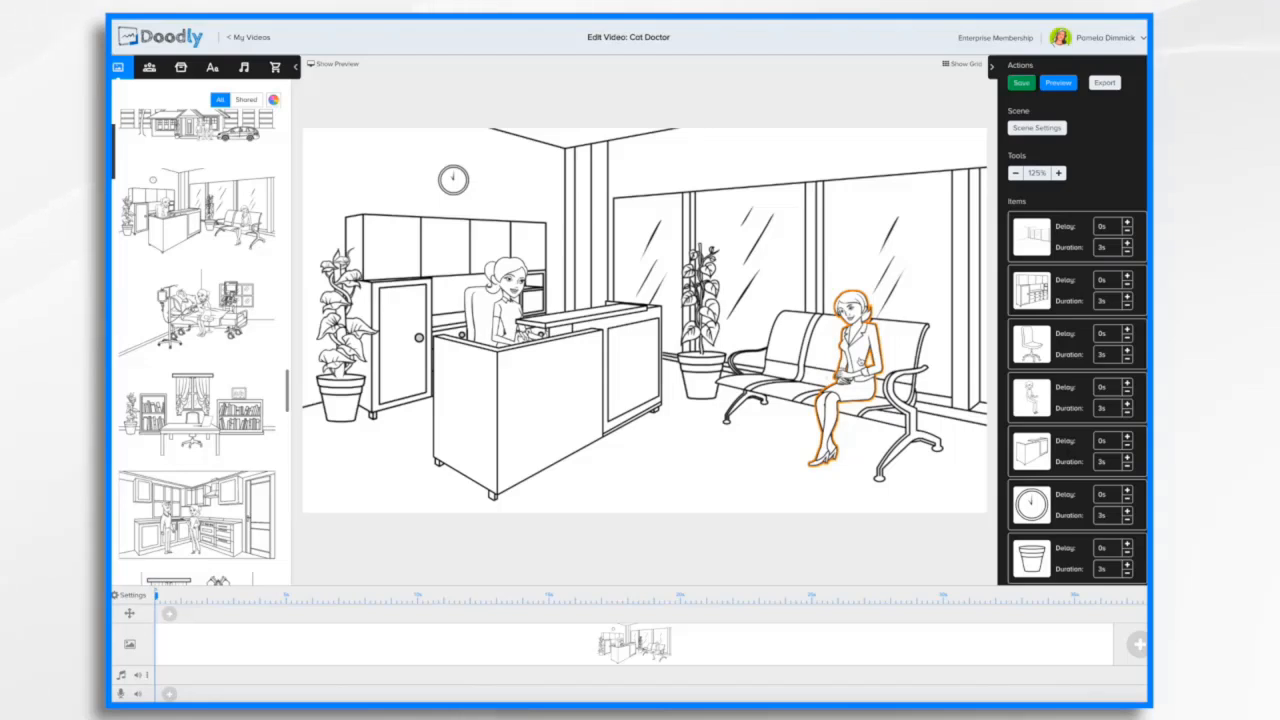
- Shift the reception desk slightly to the left and move the wall clock right, closer to the corner of the room
left_click(793, 356)
left_click(340, 310)
left_click(528, 330)
mouse_move(481, 286)
left_mouse_down()
mouse_move(544, 250)
mouse_move(465, 264)
mouse_move(423, 247)
mouse_move(729, 296)
mouse_move(468, 300)
mouse_move(484, 288)
left_mouse_up()
left_click_drag(451, 177, 528, 172)
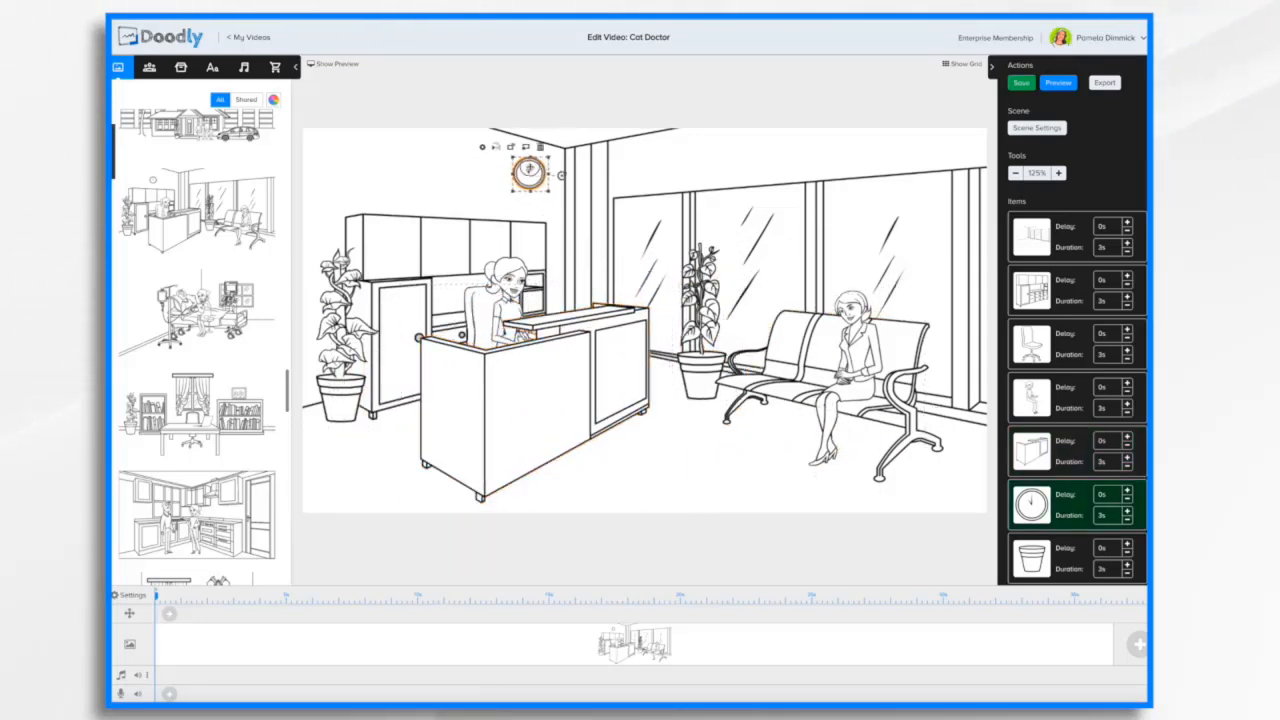
- Remove the plant beside the cabinets and its pot from the scene
left_click(340, 290)
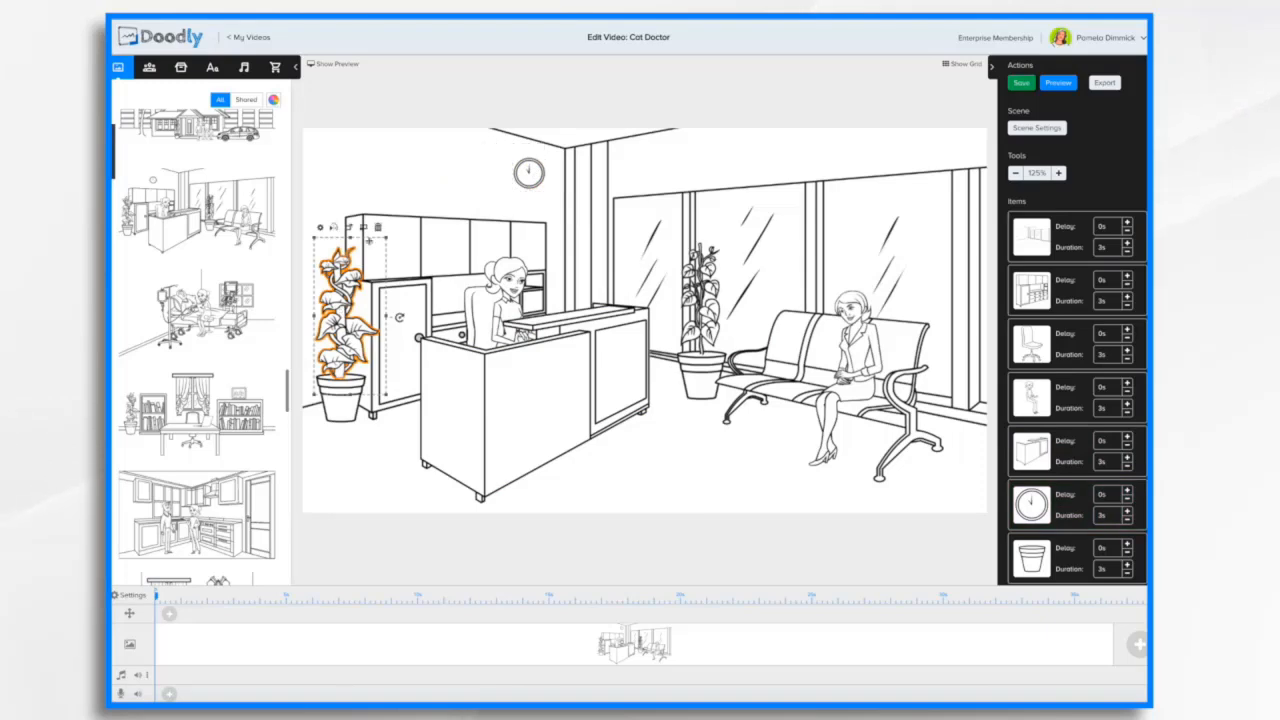
left_click(379, 229)
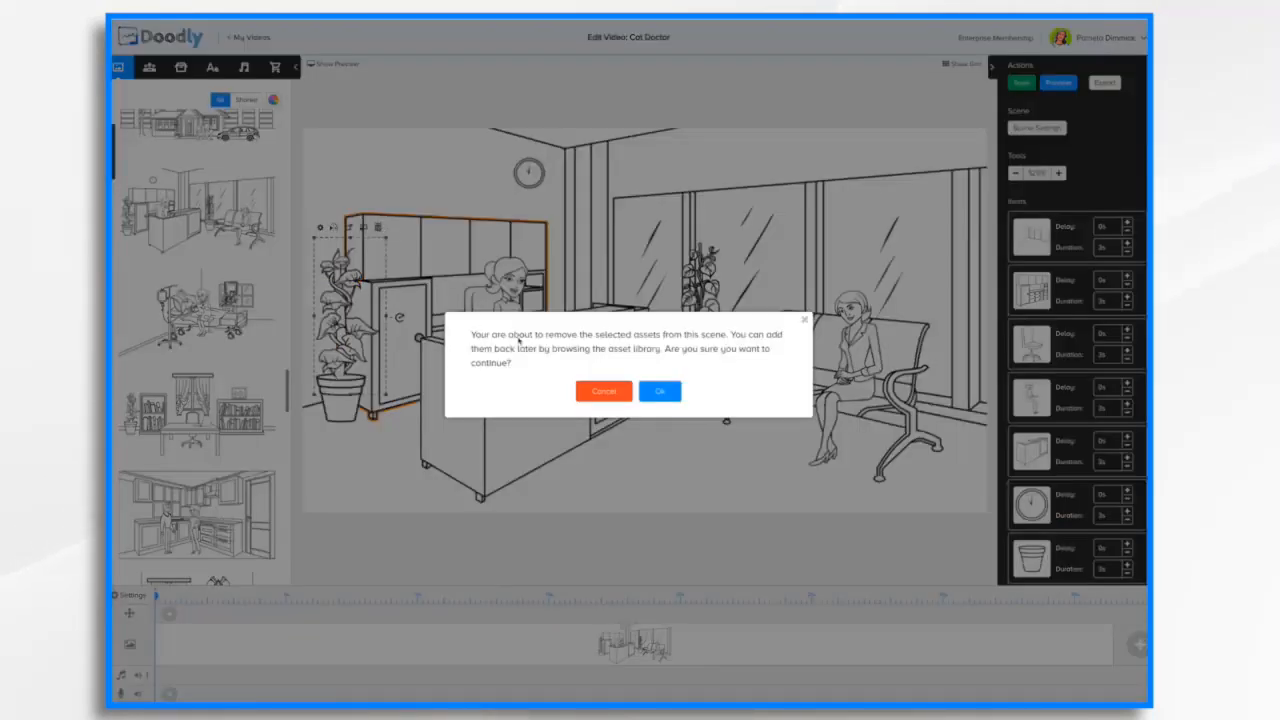
left_click(660, 391)
left_click(597, 380)
left_click(343, 405)
left_click(342, 404)
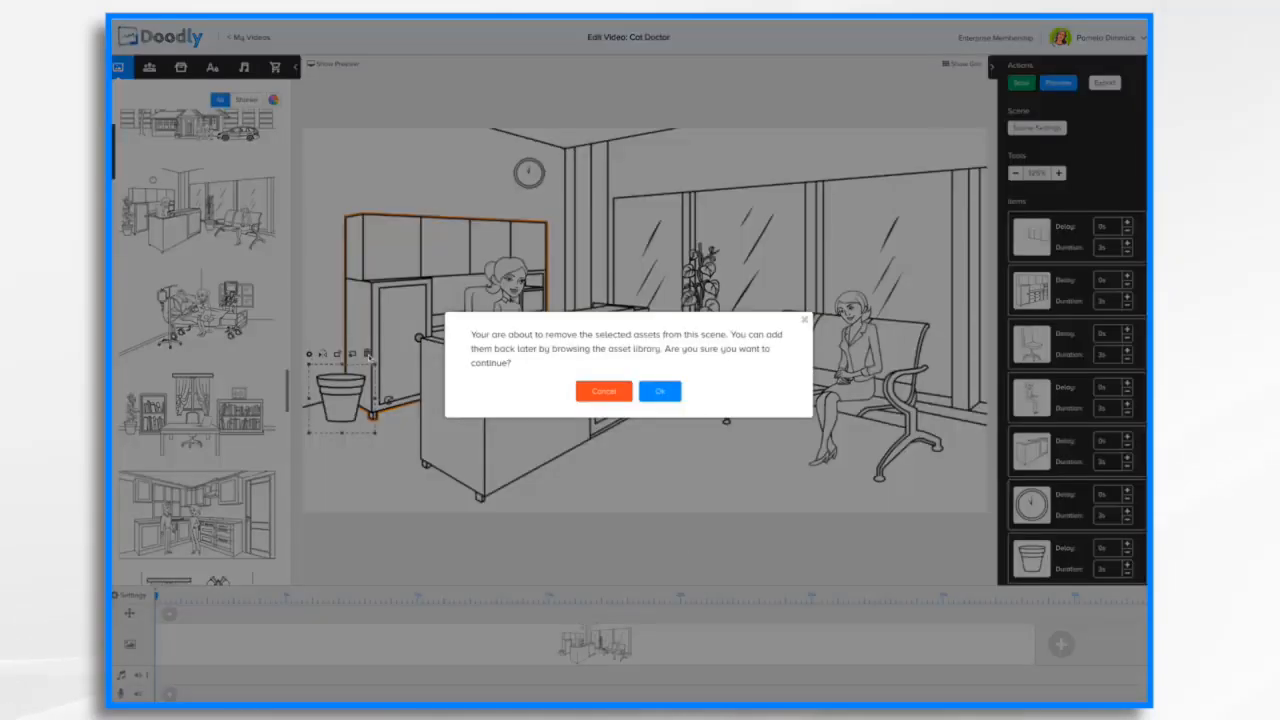
left_click(367, 354)
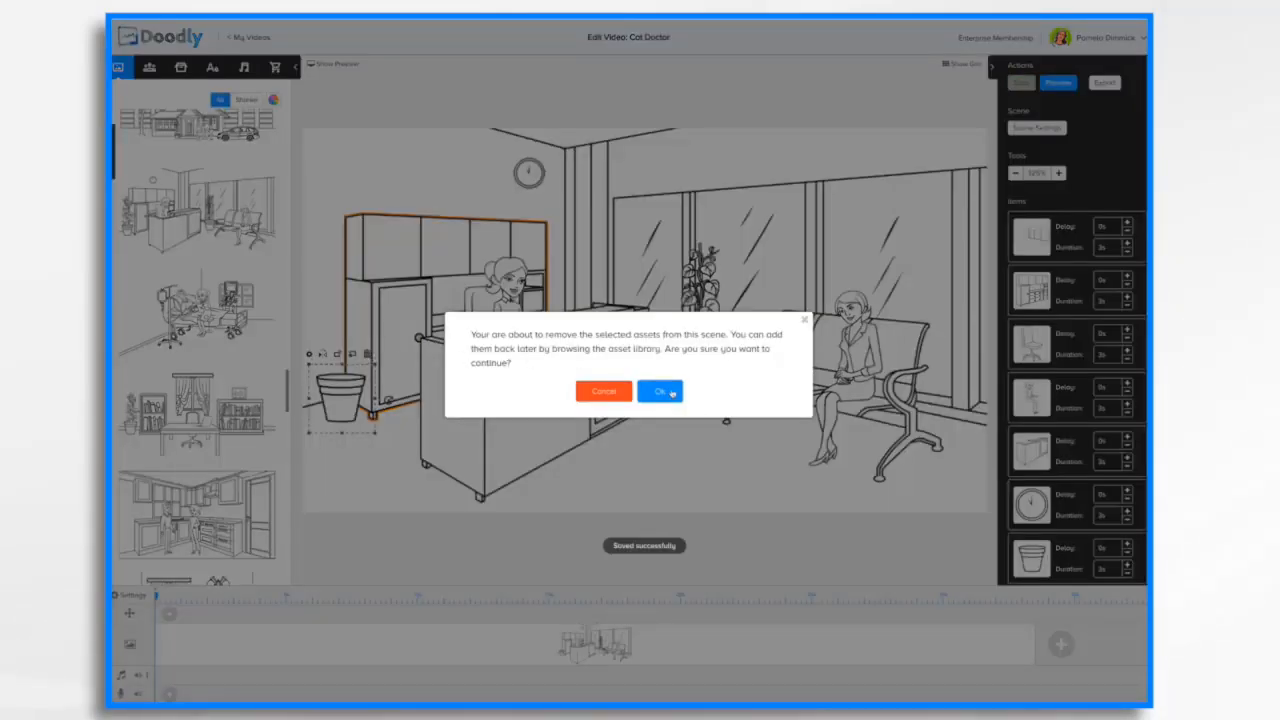
left_click(661, 391)
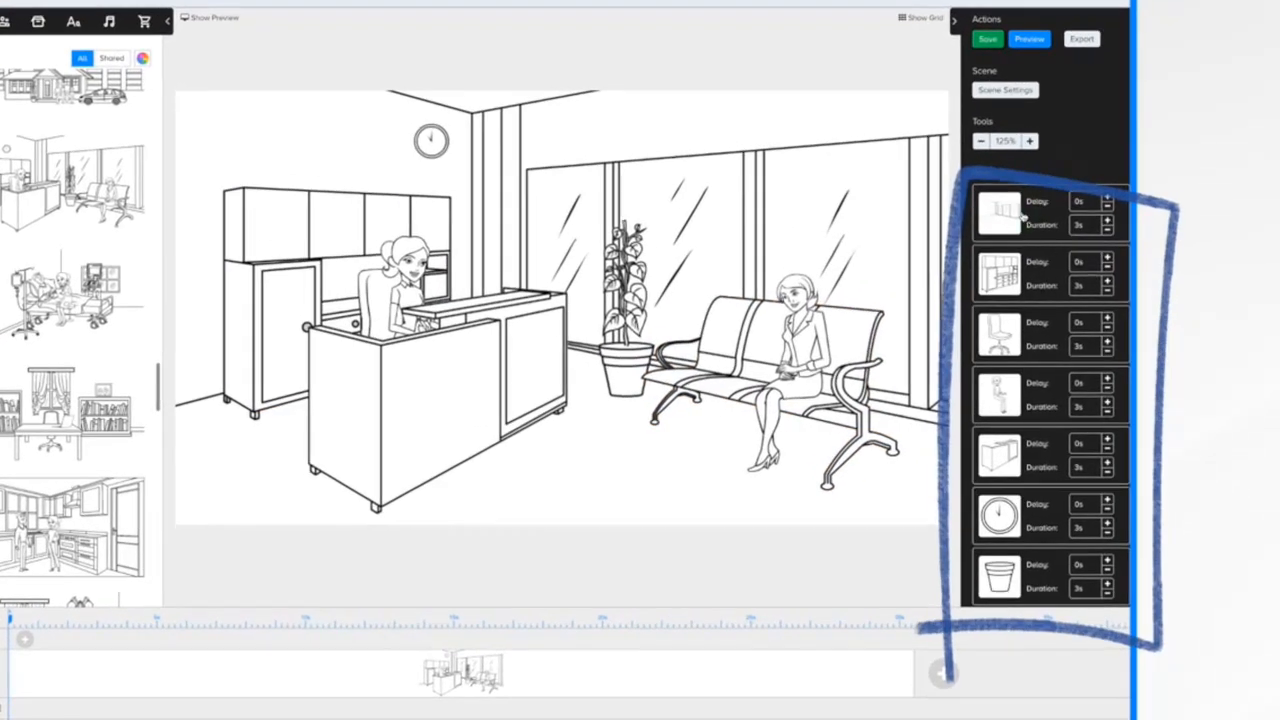
- Select the scene's items one by one, including the office chair, desk and clock, to match them to the canvas, ending on the receptionist
left_click(1020, 270)
left_click(1014, 332)
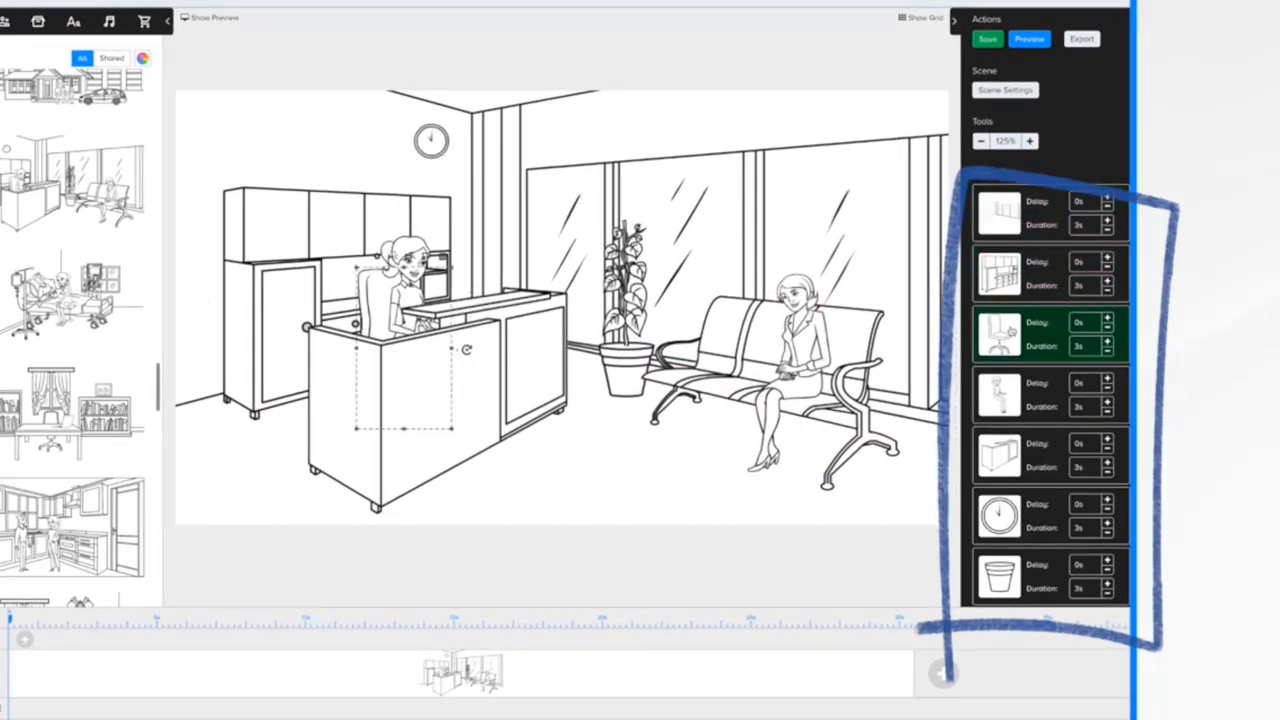
left_click(1007, 391)
left_click(1008, 456)
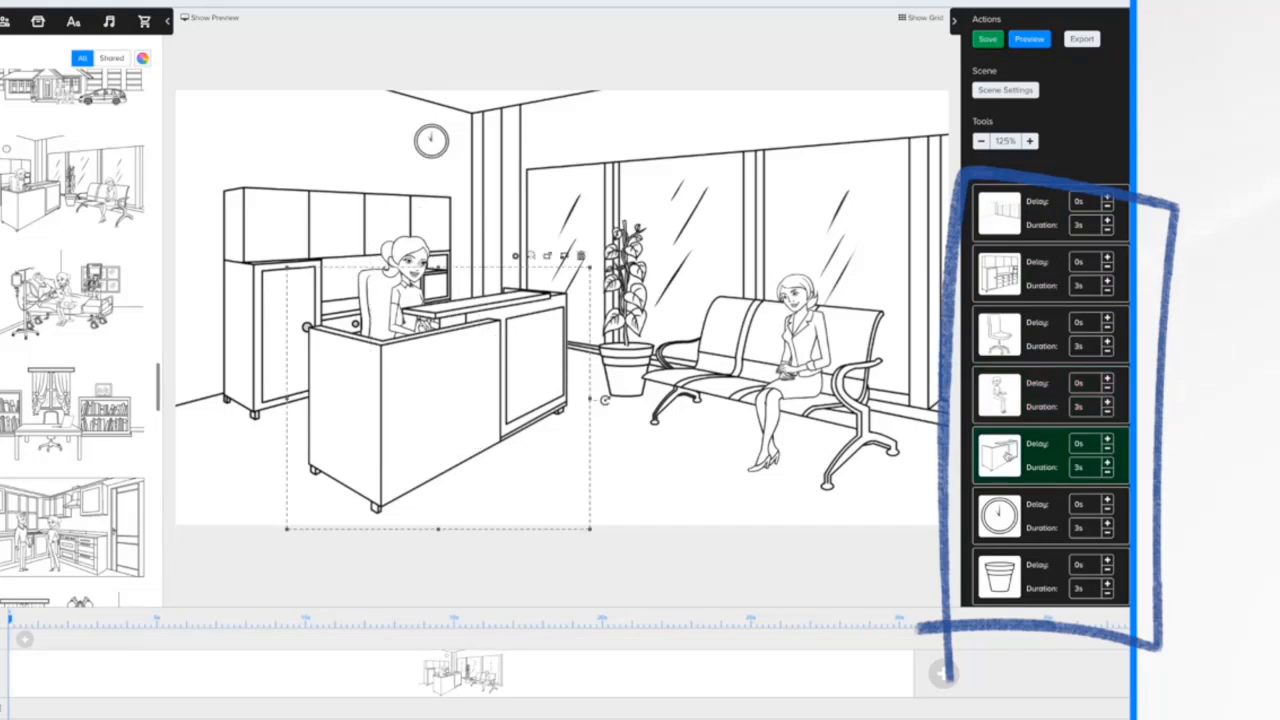
left_click(1010, 516)
left_click(1003, 396)
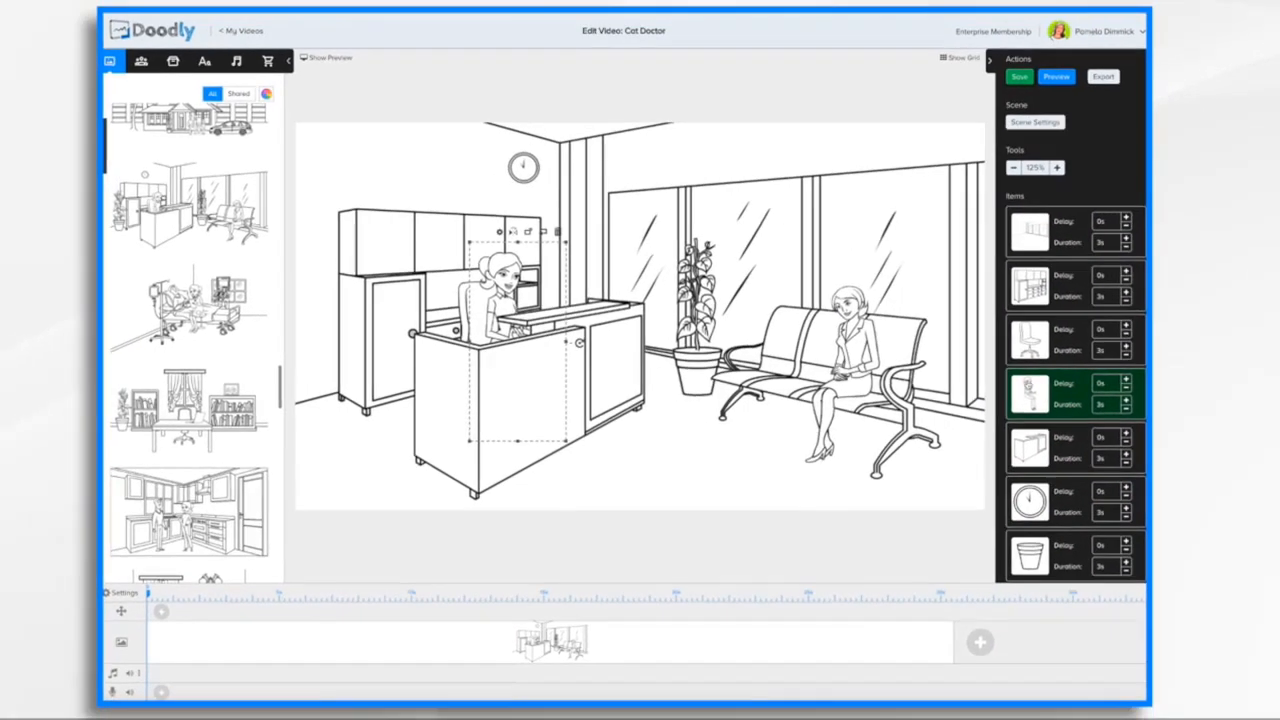
- Reorder the receptionist to appear in front of the desk, and return her to her place behind it
mouse_move(1004, 396)
left_mouse_down()
mouse_move(997, 354)
mouse_move(1030, 338)
mouse_move(1031, 458)
left_mouse_up()
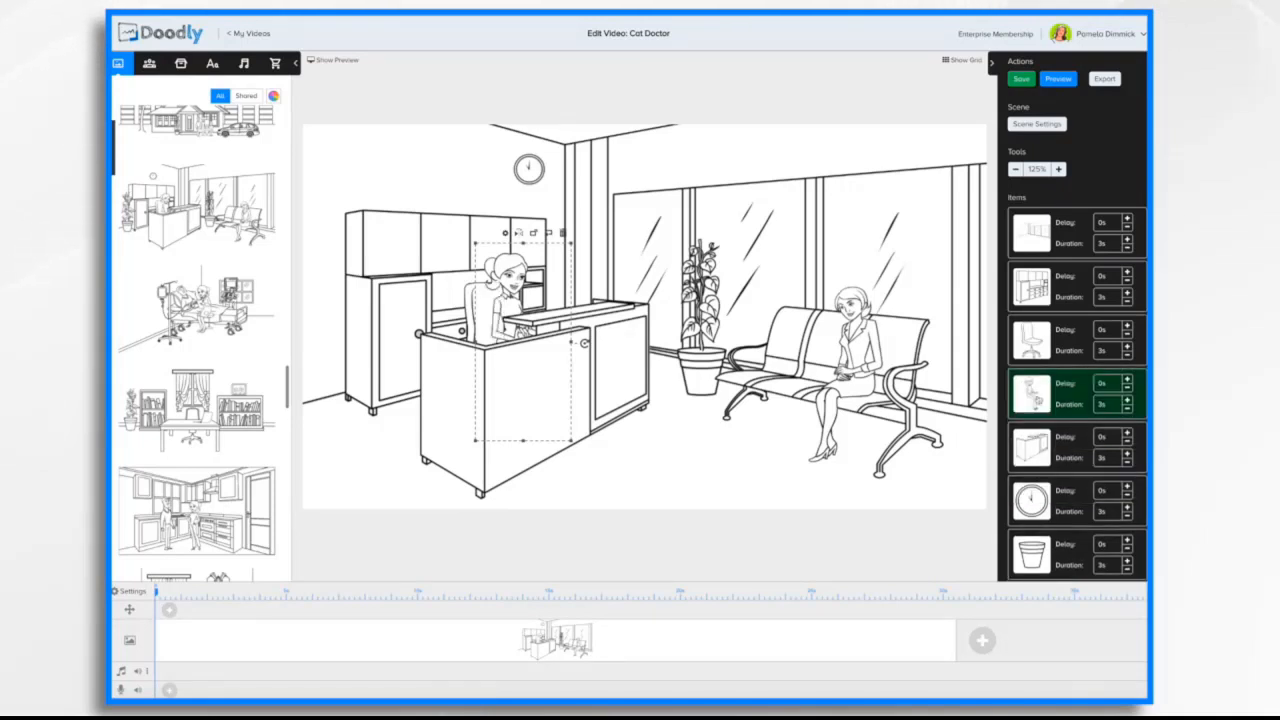
left_click_drag(1033, 395, 1041, 477)
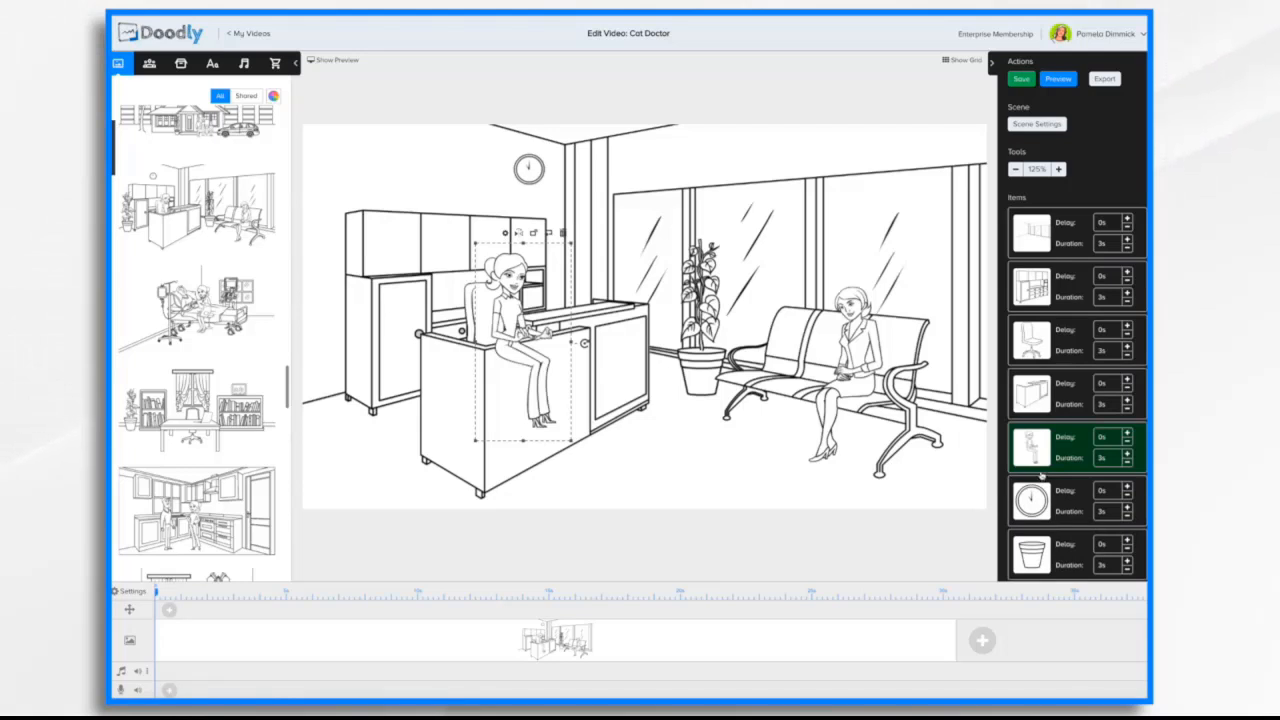
left_click_drag(1041, 443, 1039, 402)
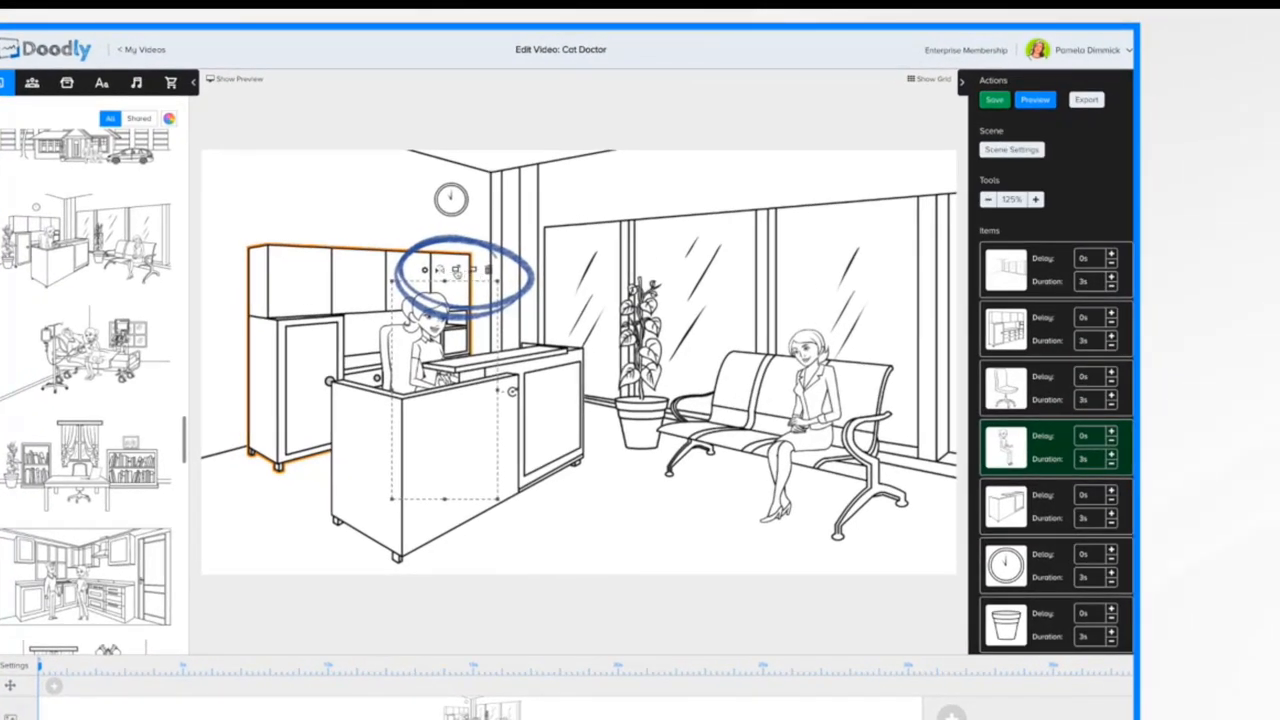
- Bring the selected receptionist one layer forward and send her back again using the canvas item controls
left_click(457, 272)
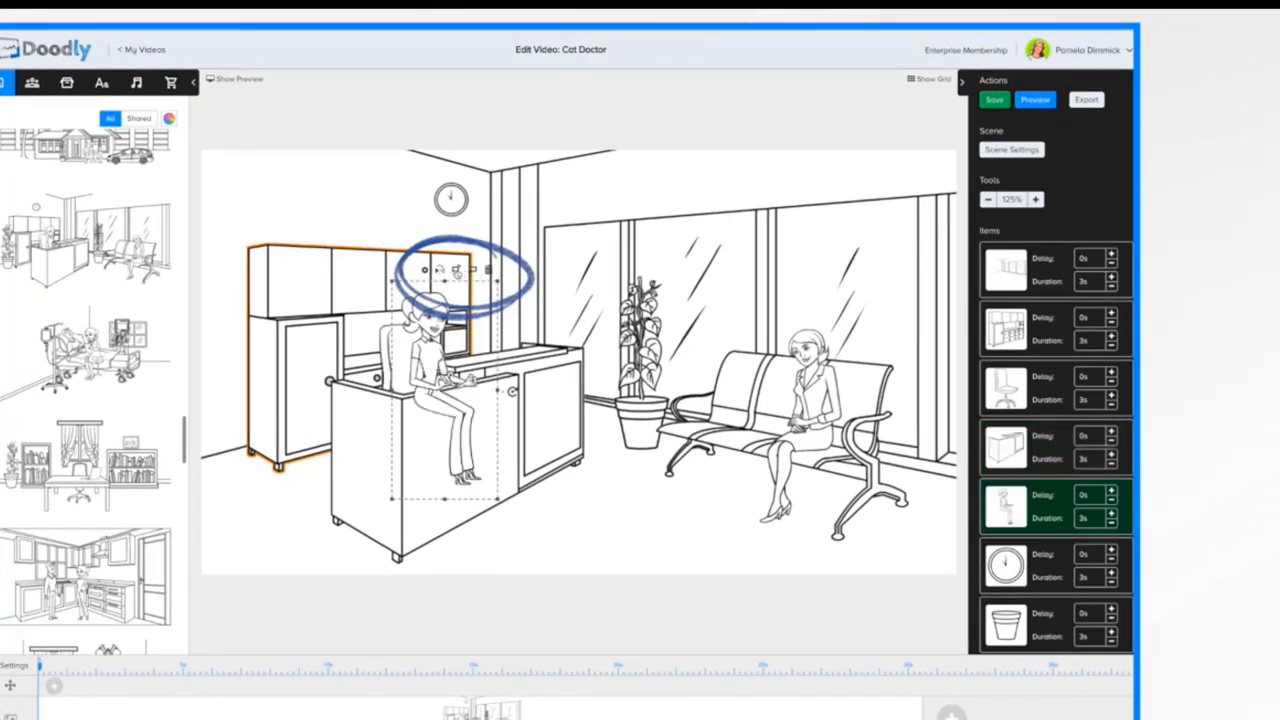
left_click(473, 273)
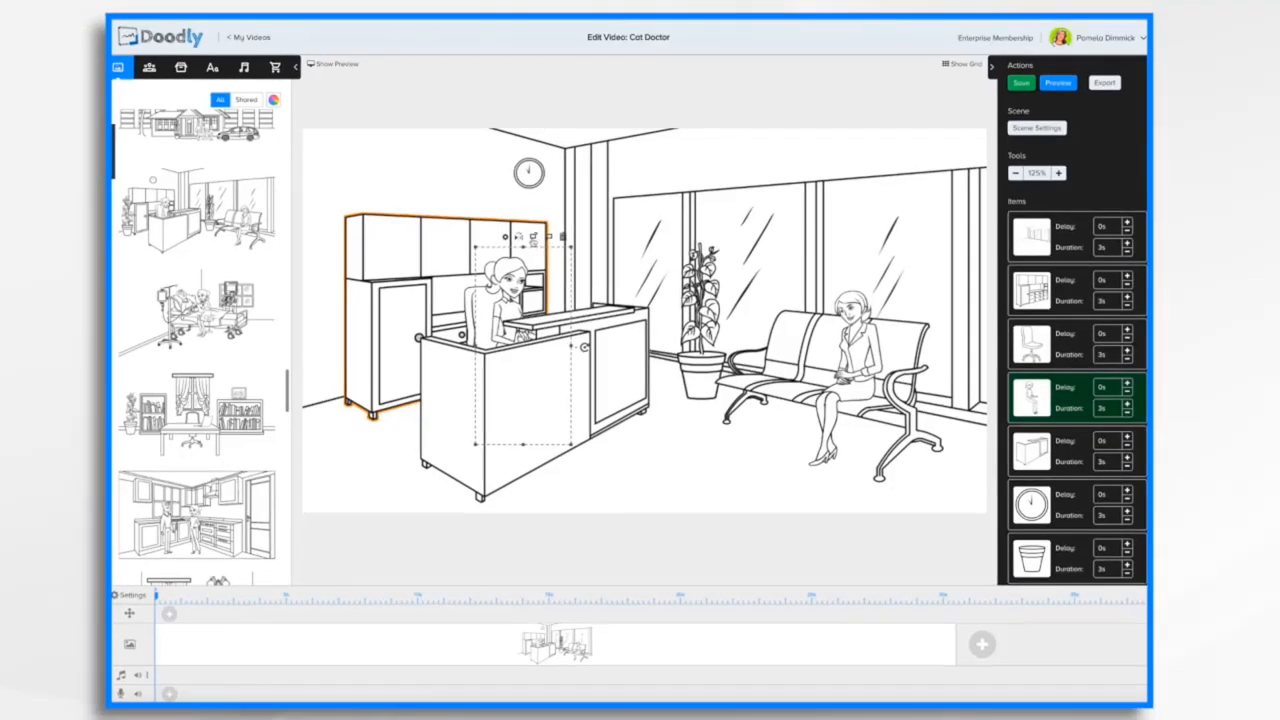
left_click(519, 236)
left_click(548, 237)
- Select the woman seated on the waiting bench and search the character library for "sitting"
left_click(703, 376)
left_click(812, 362)
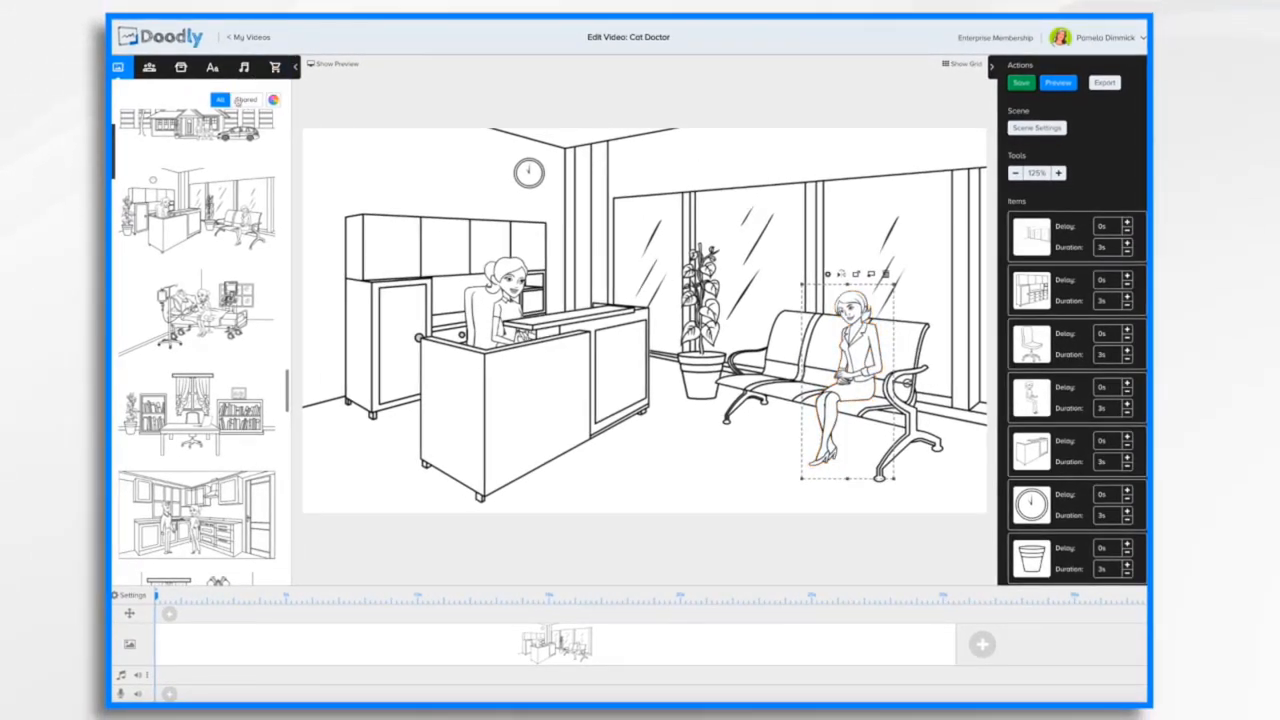
left_click(149, 67)
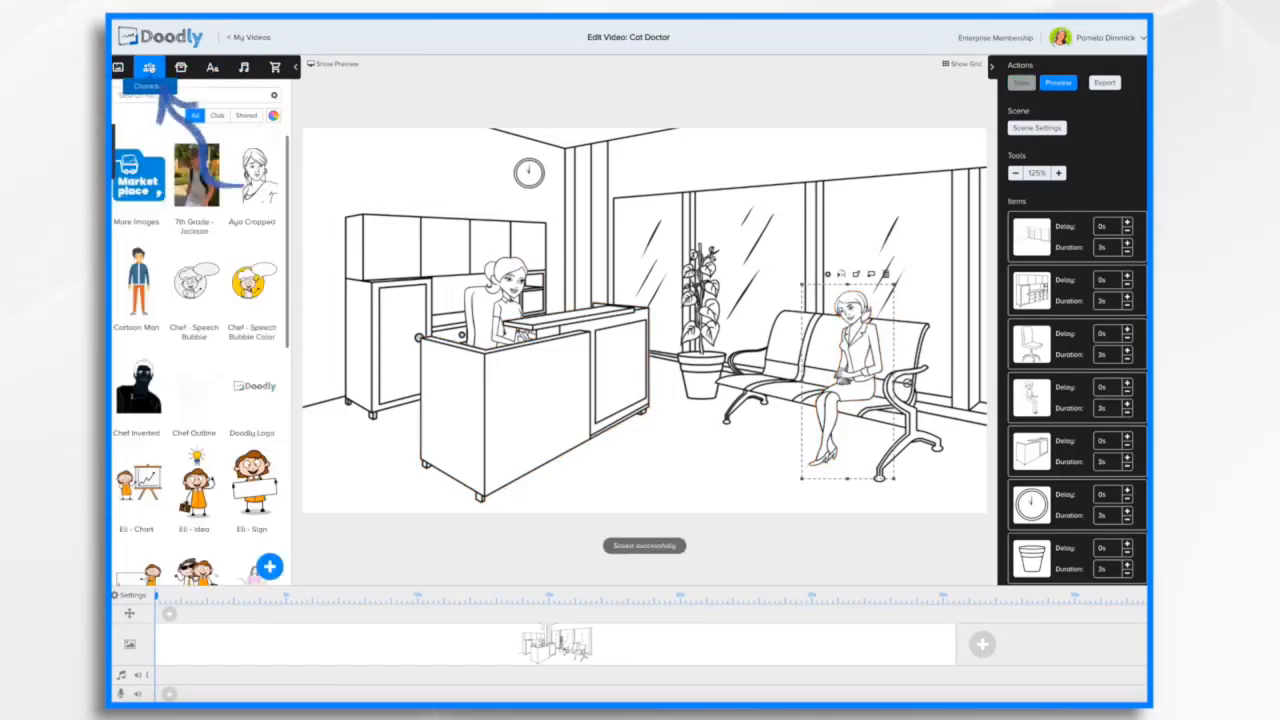
left_click(172, 95)
type("s")
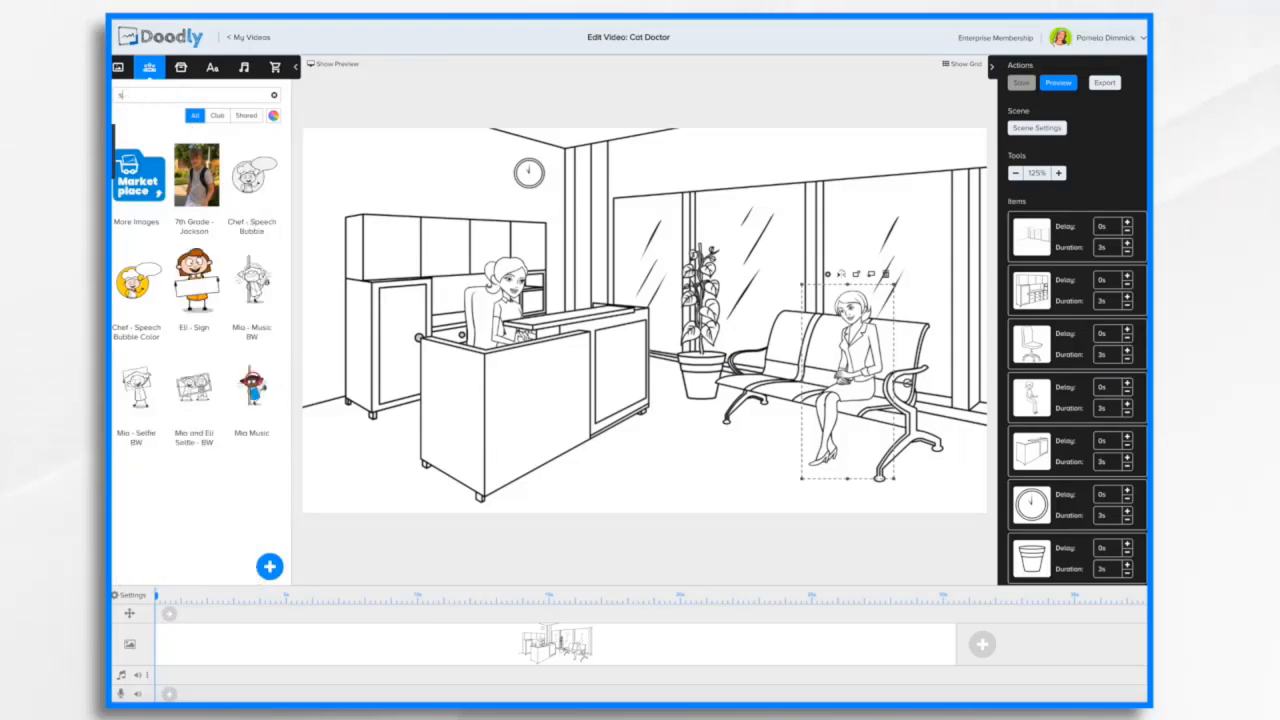
type("itting")
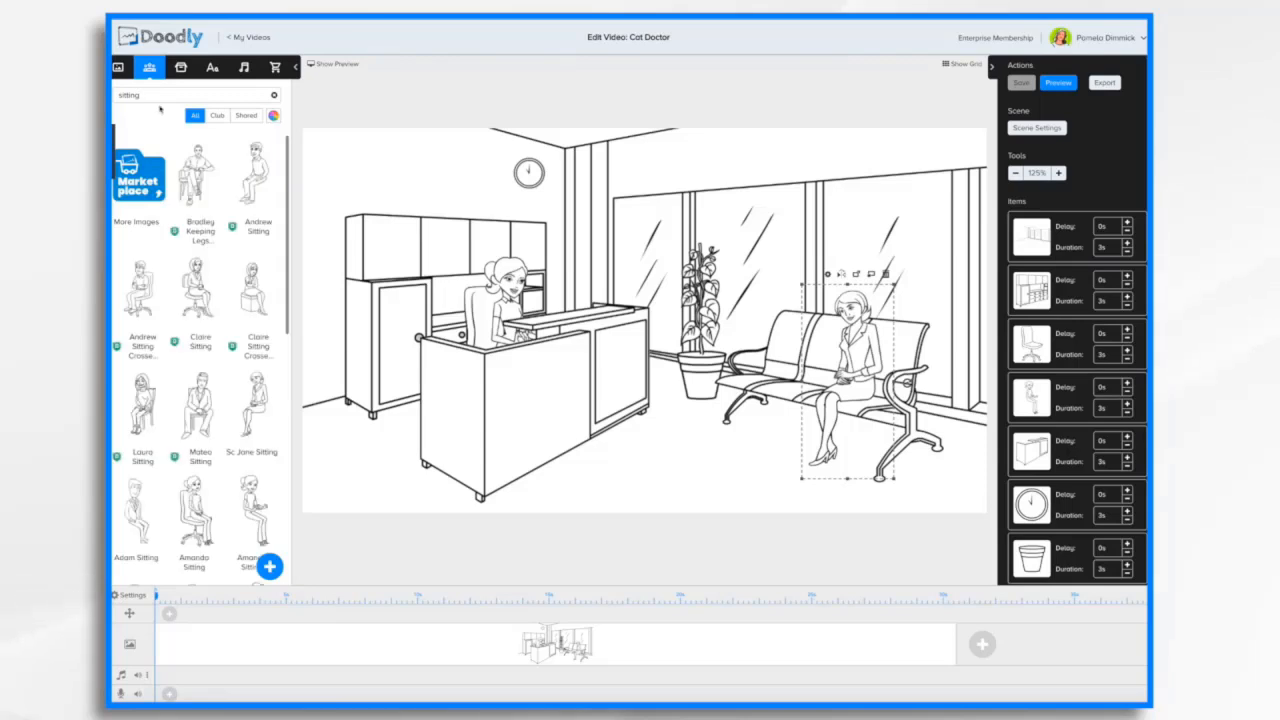
- Find the Jacob Sitting character among the sitting results and replace the woman on the waiting bench with it
scroll(208, 366, "down", 1)
scroll(208, 366, "down", 3)
scroll(208, 366, "down", 2)
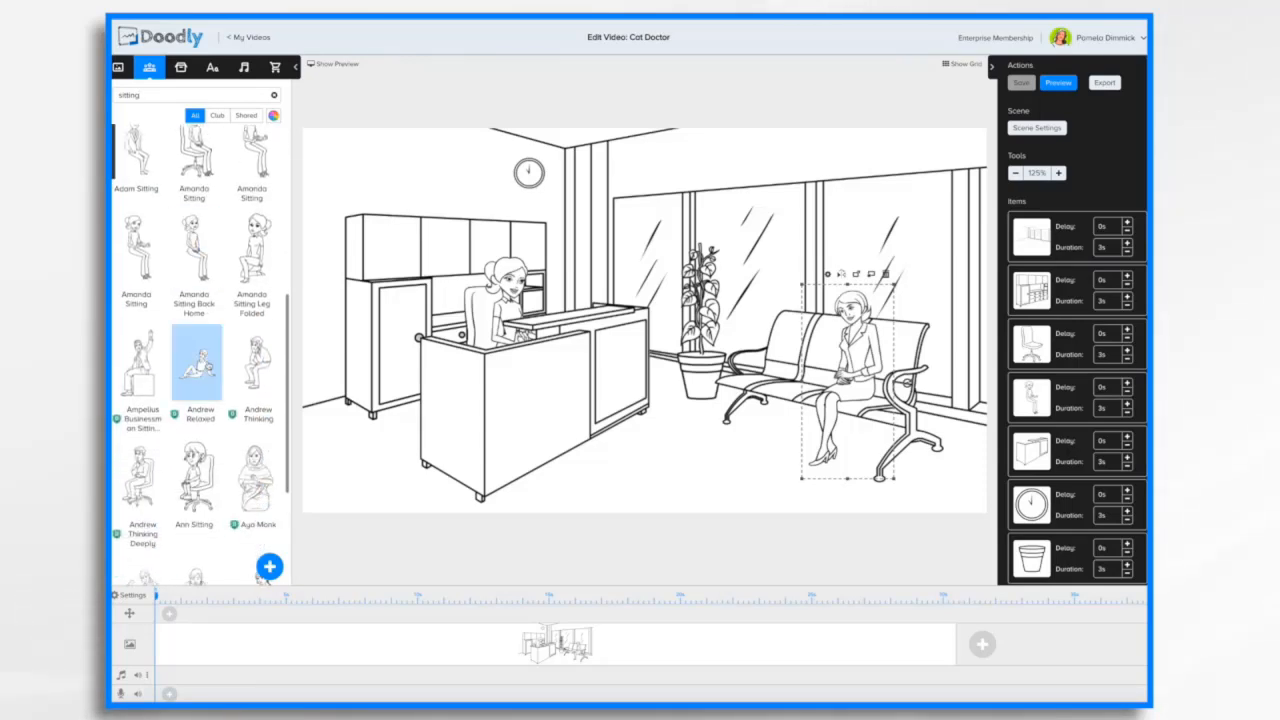
scroll(227, 261, "up", 2)
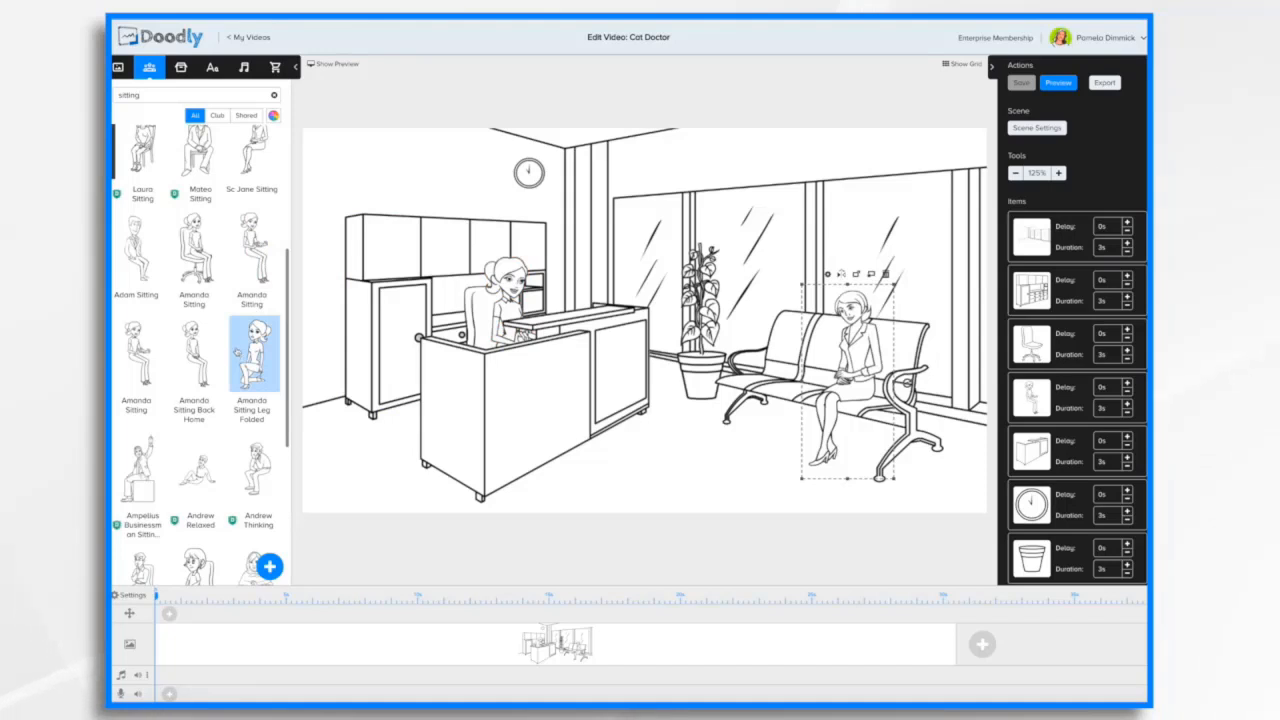
scroll(237, 206, "up", 2)
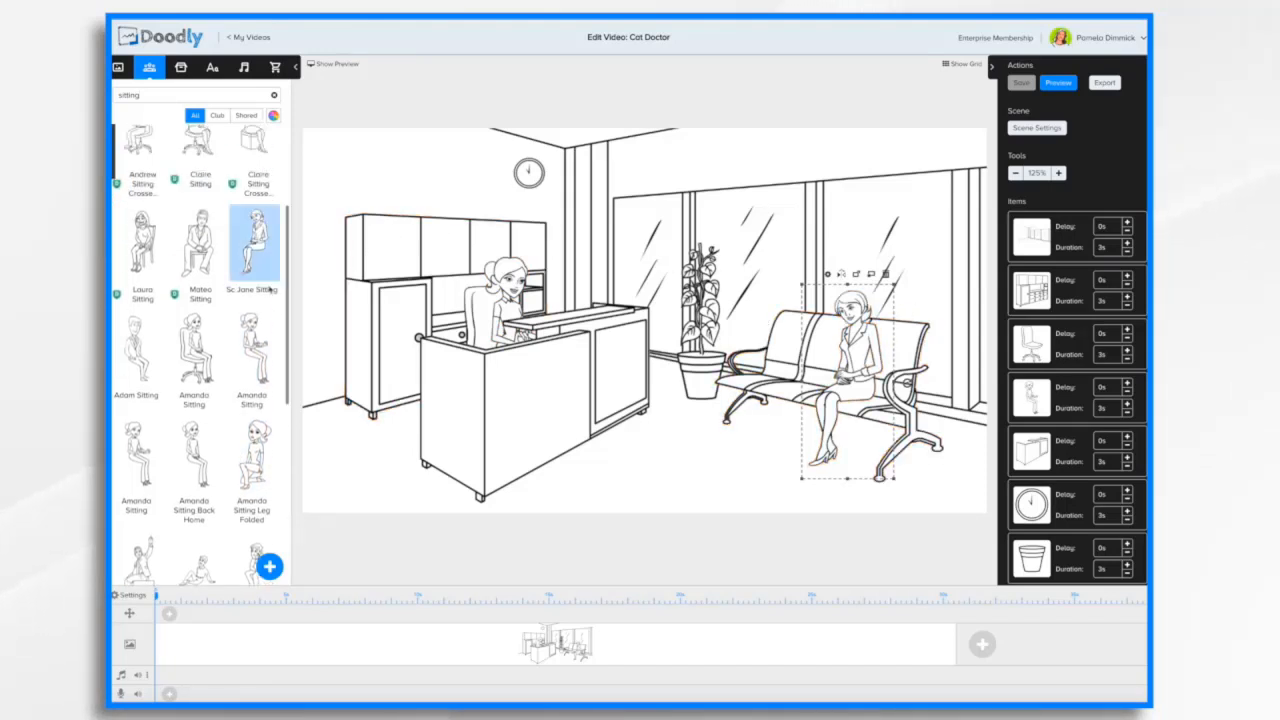
scroll(255, 350, "down", 6)
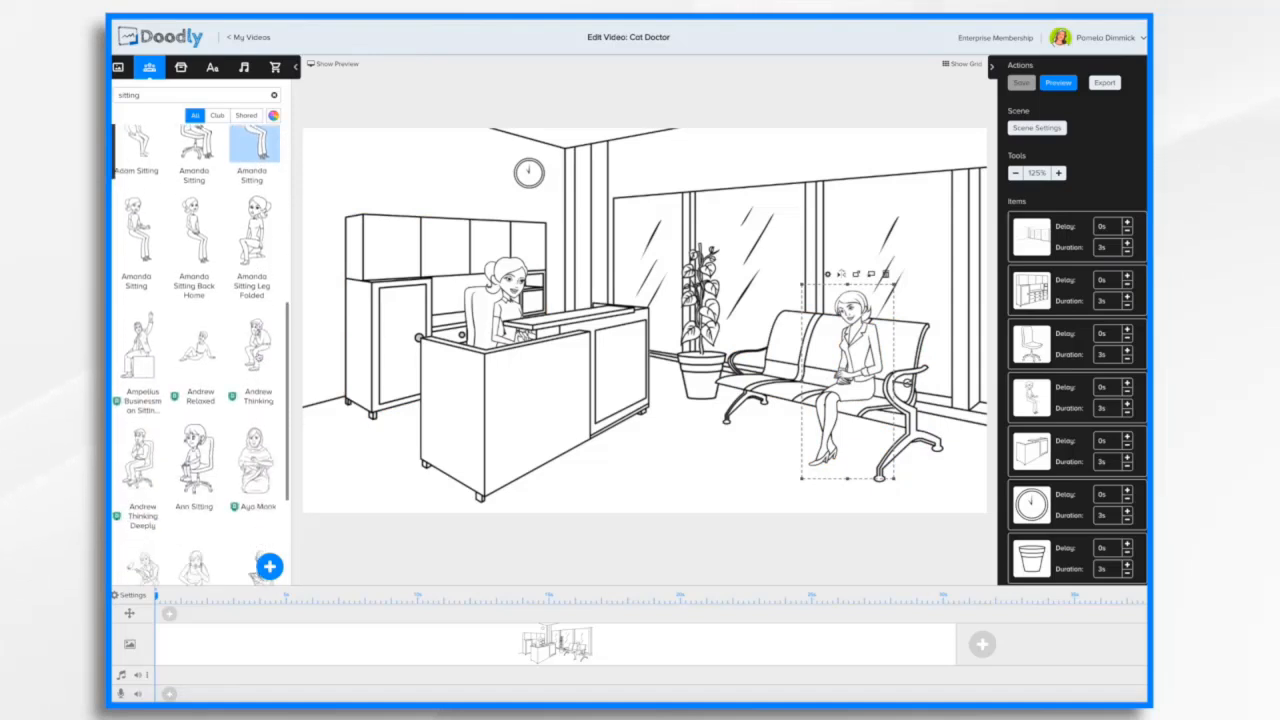
scroll(257, 400, "down", 7)
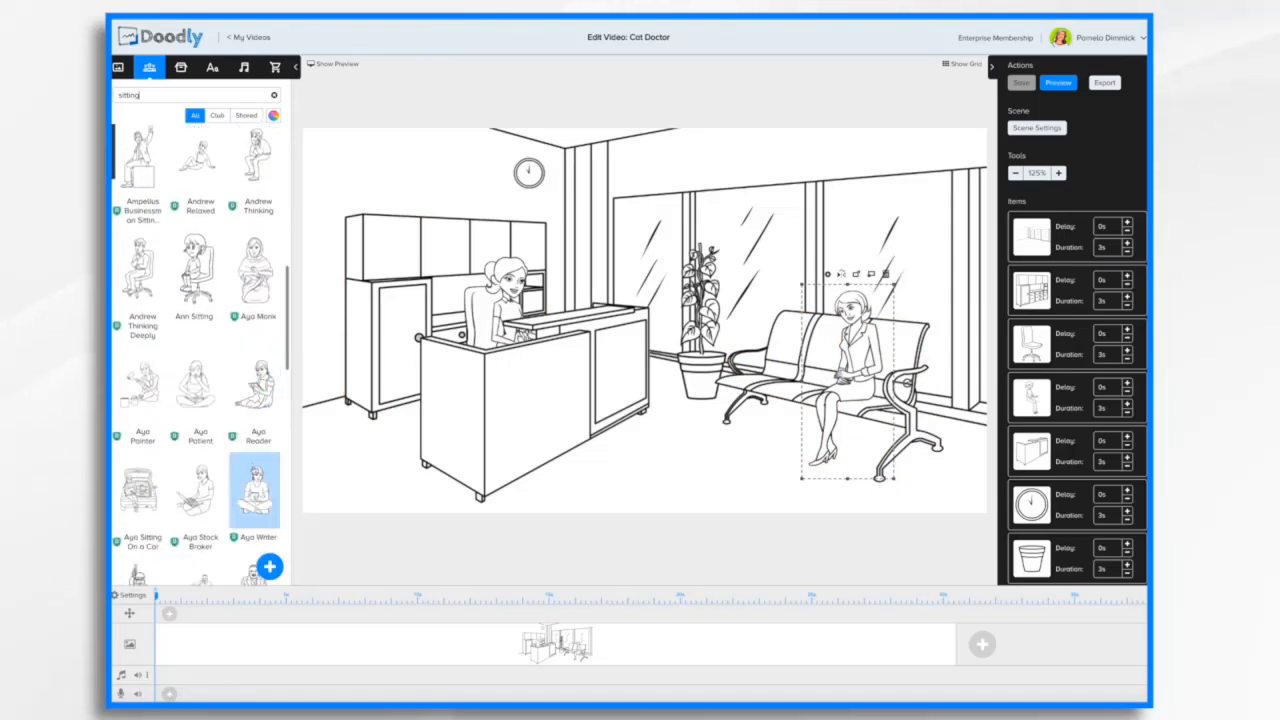
scroll(255, 460, "down", 5)
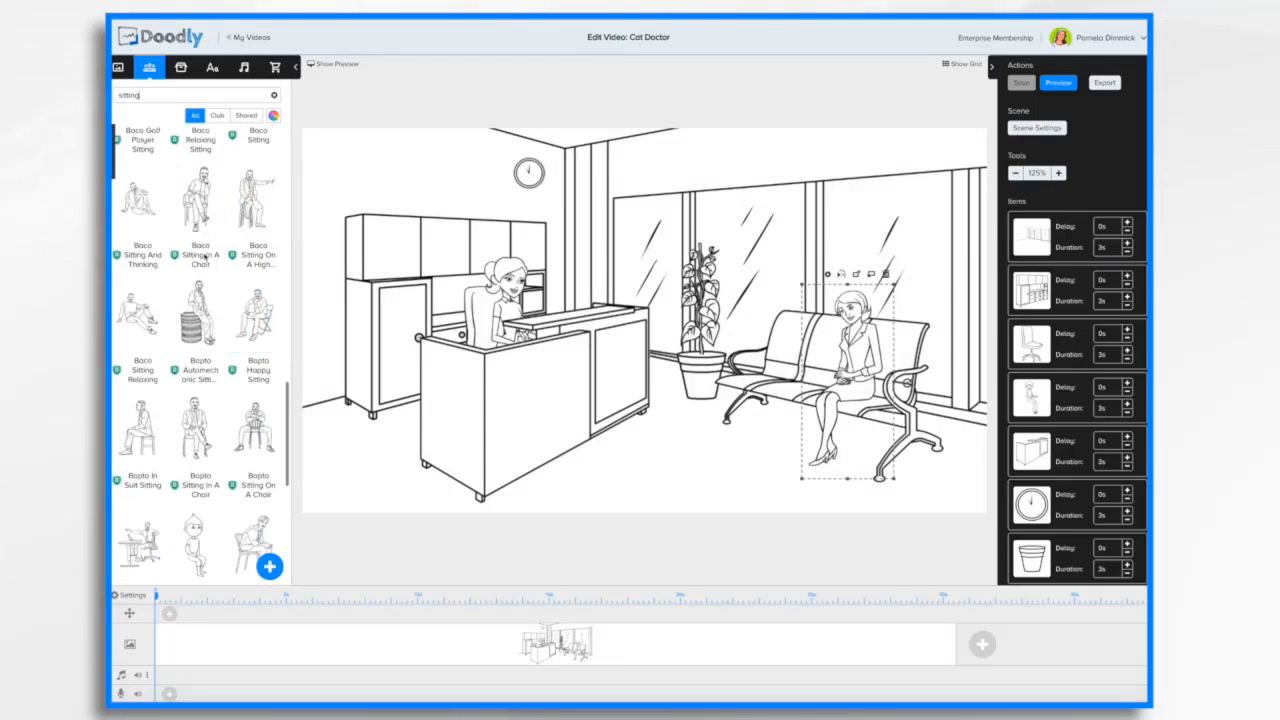
scroll(204, 256, "down", 7)
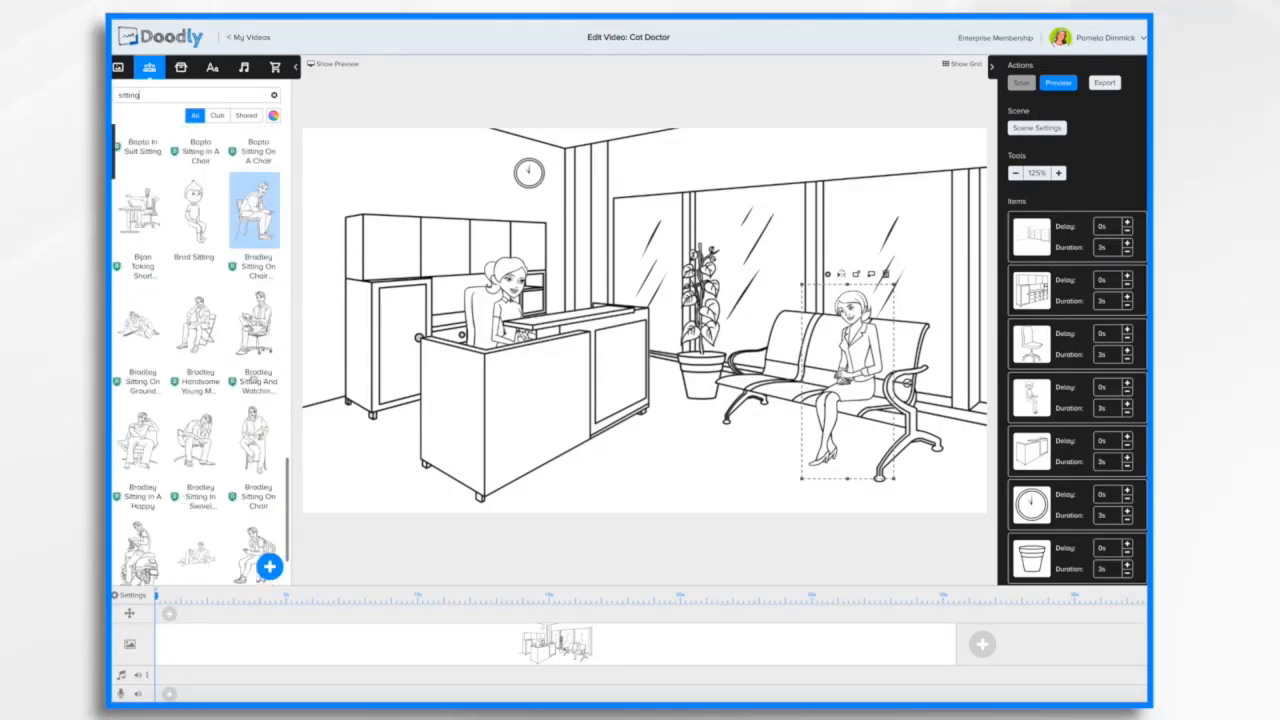
scroll(171, 388, "down", 10)
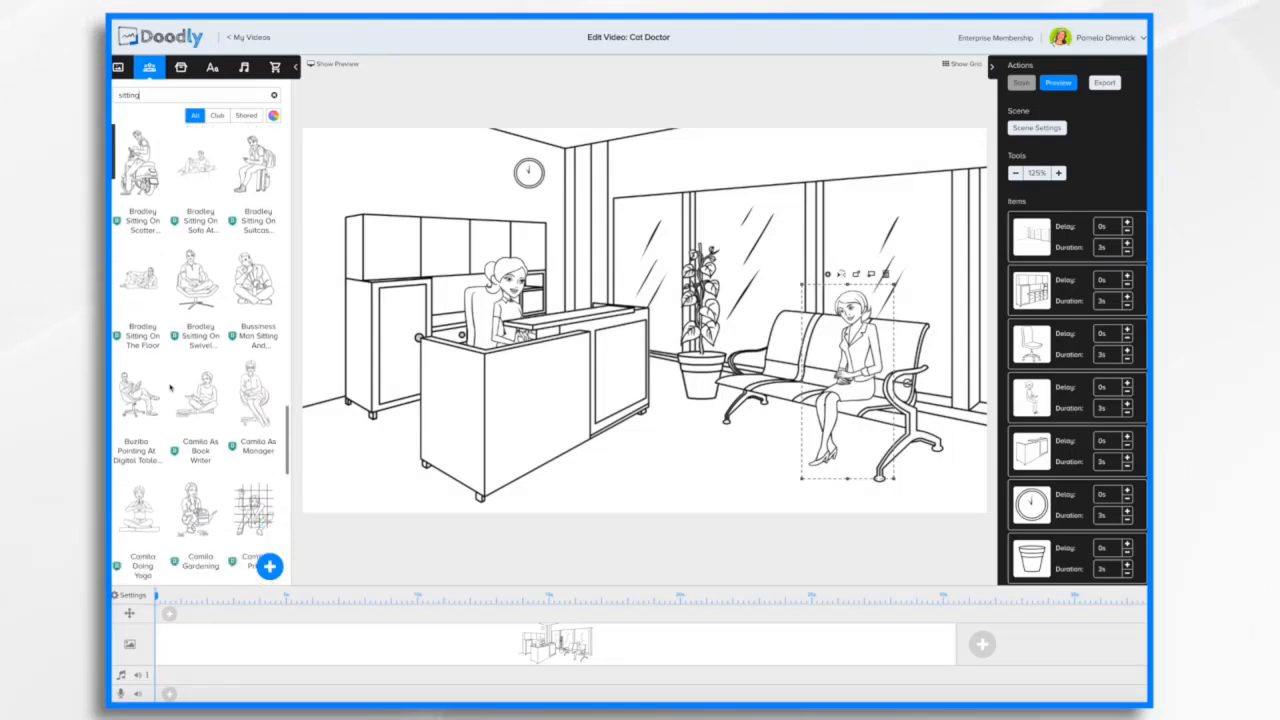
scroll(171, 388, "down", 6)
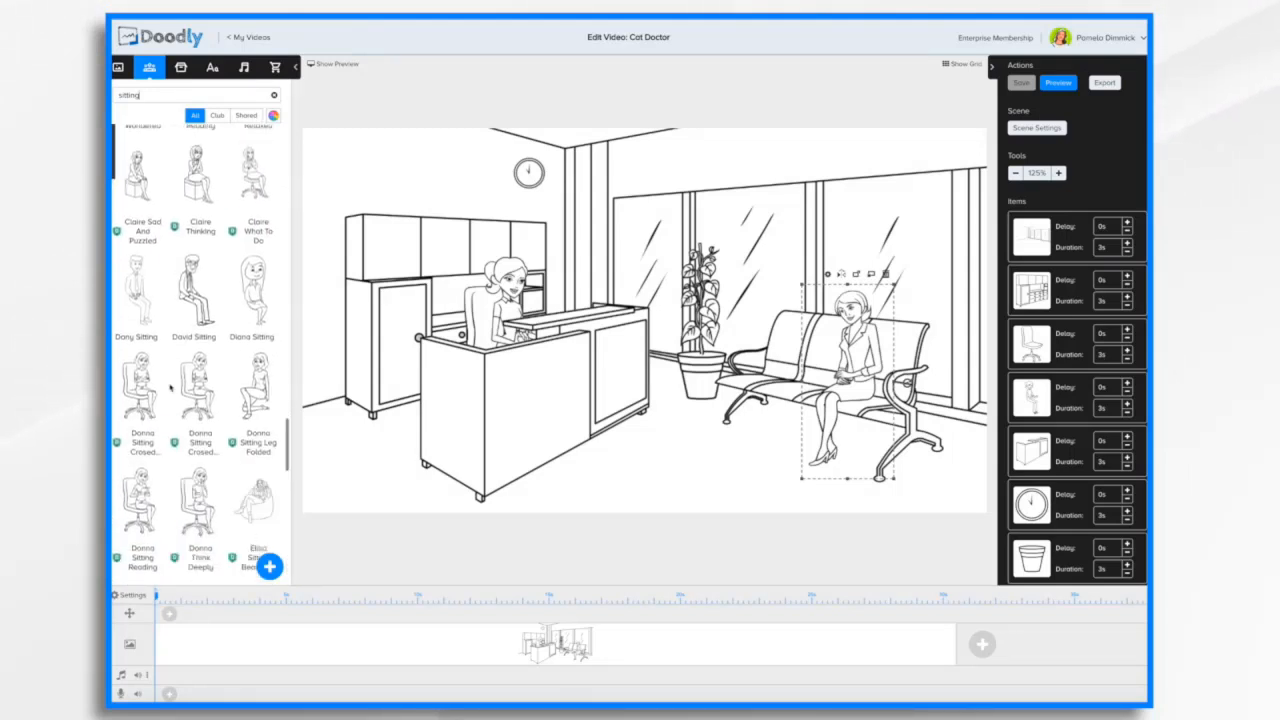
scroll(171, 388, "down", 8)
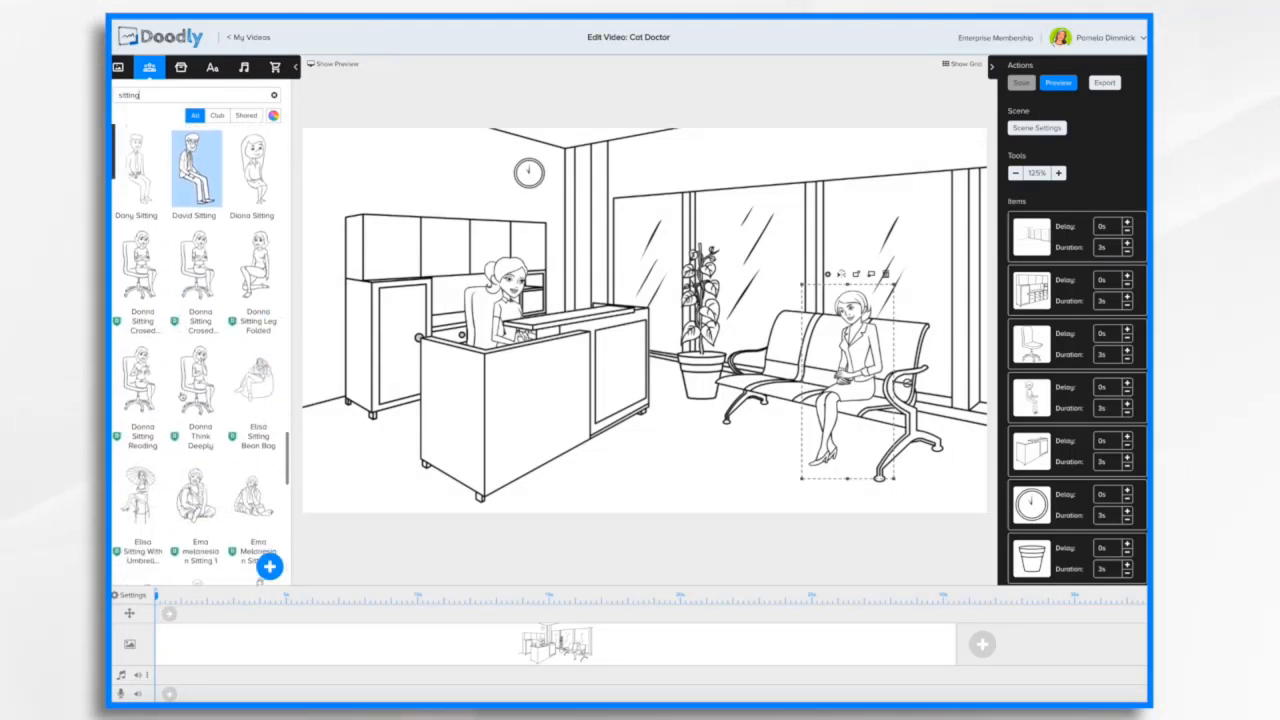
scroll(182, 397, "down", 8)
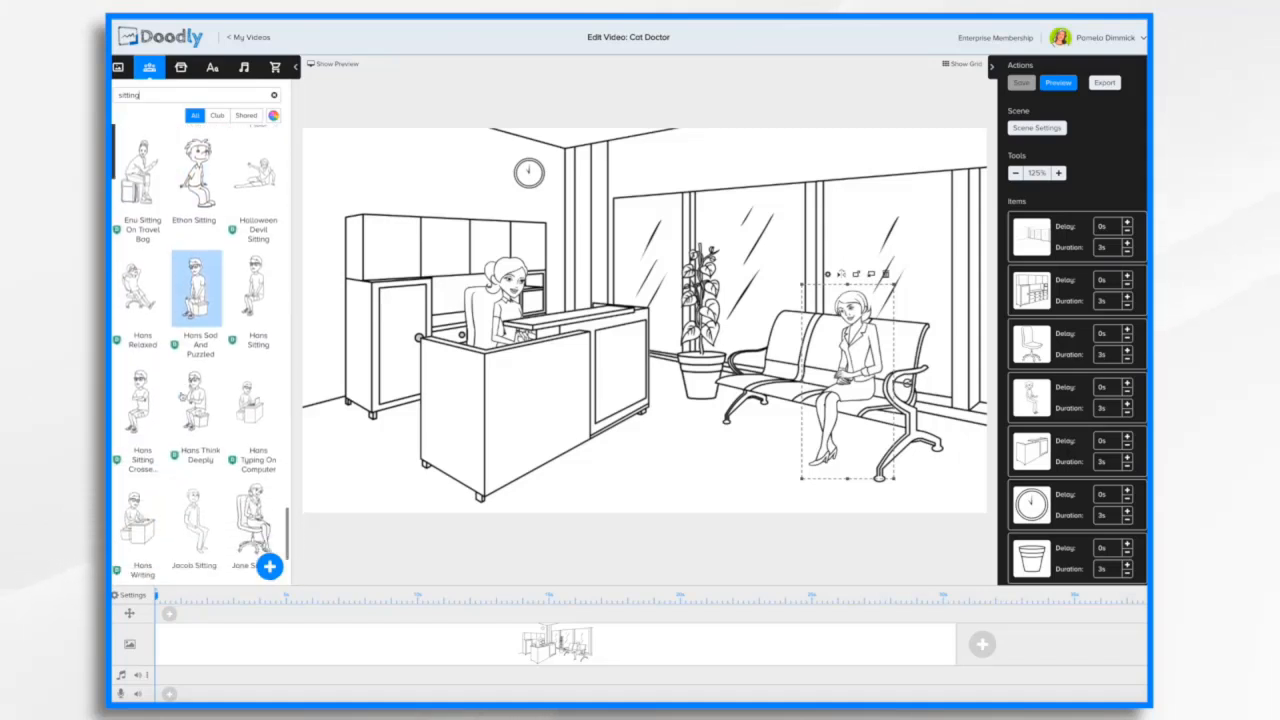
scroll(182, 397, "down", 3)
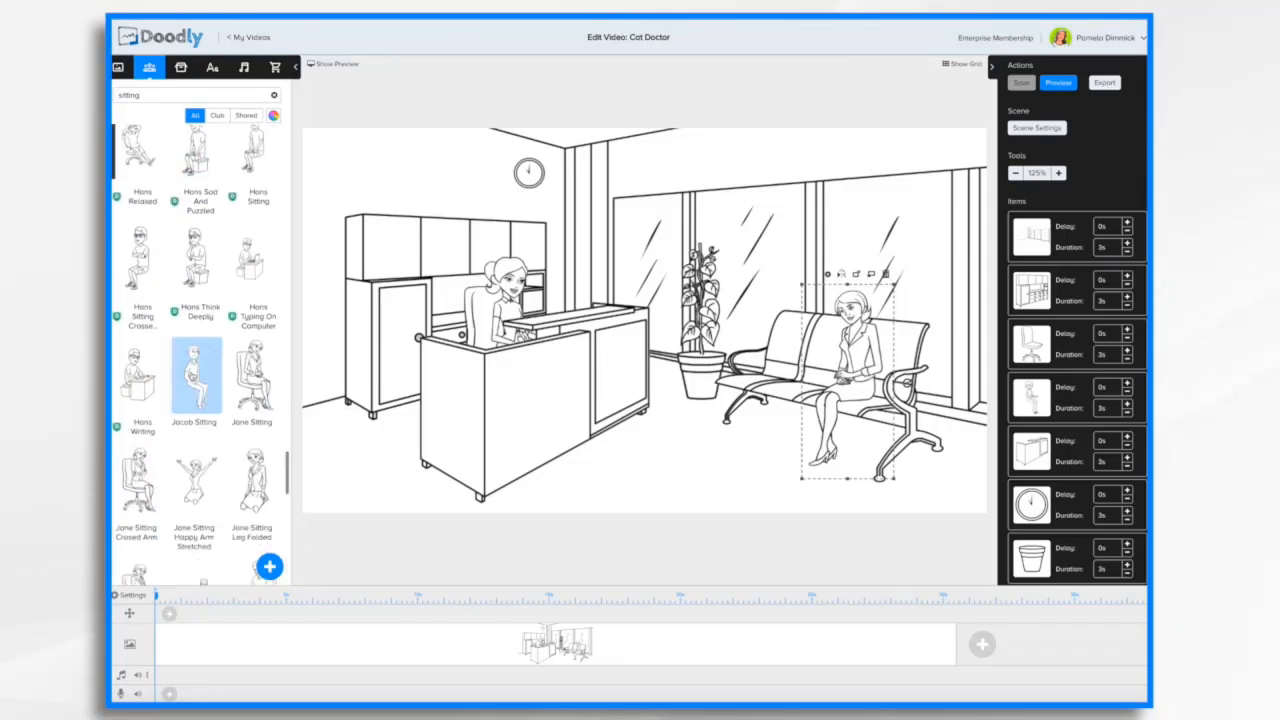
left_click_drag(196, 375, 846, 358)
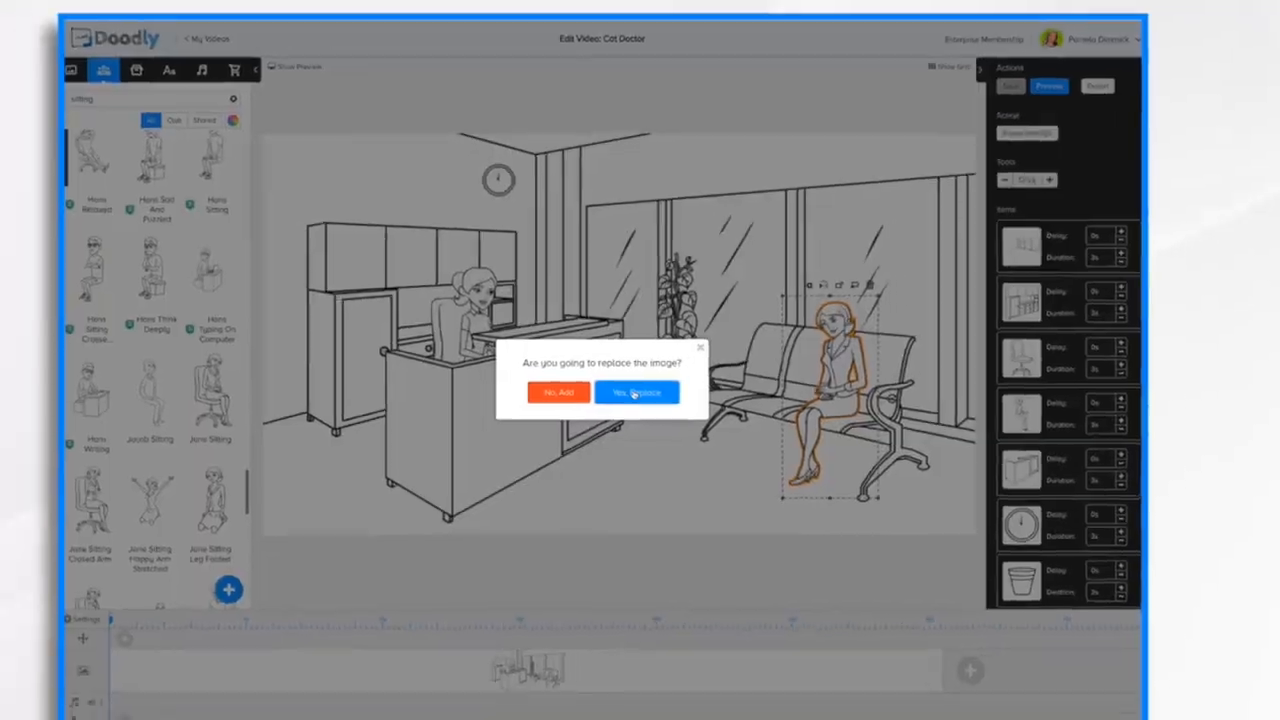
left_click(519, 464)
- Enlarge the seated man and position him so that he sits properly on the waiting bench
left_click(858, 368)
left_click(876, 333)
left_click_drag(893, 304, 917, 263)
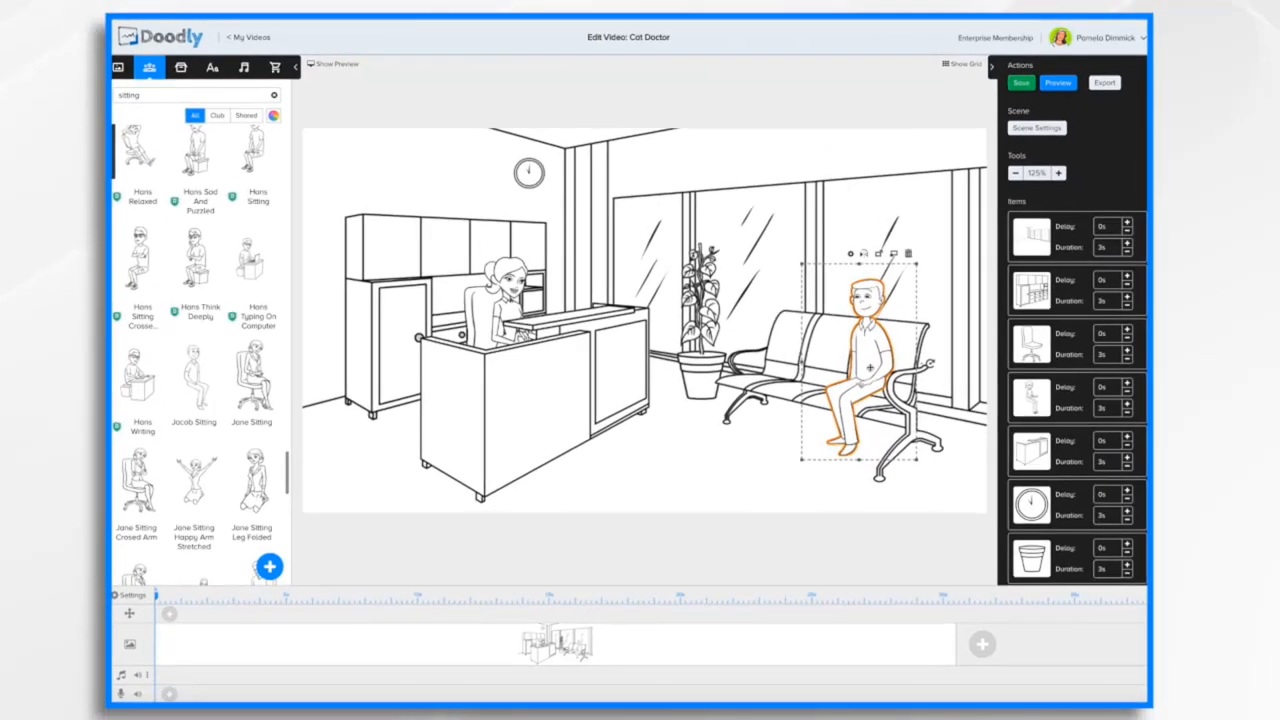
left_click_drag(864, 368, 856, 371)
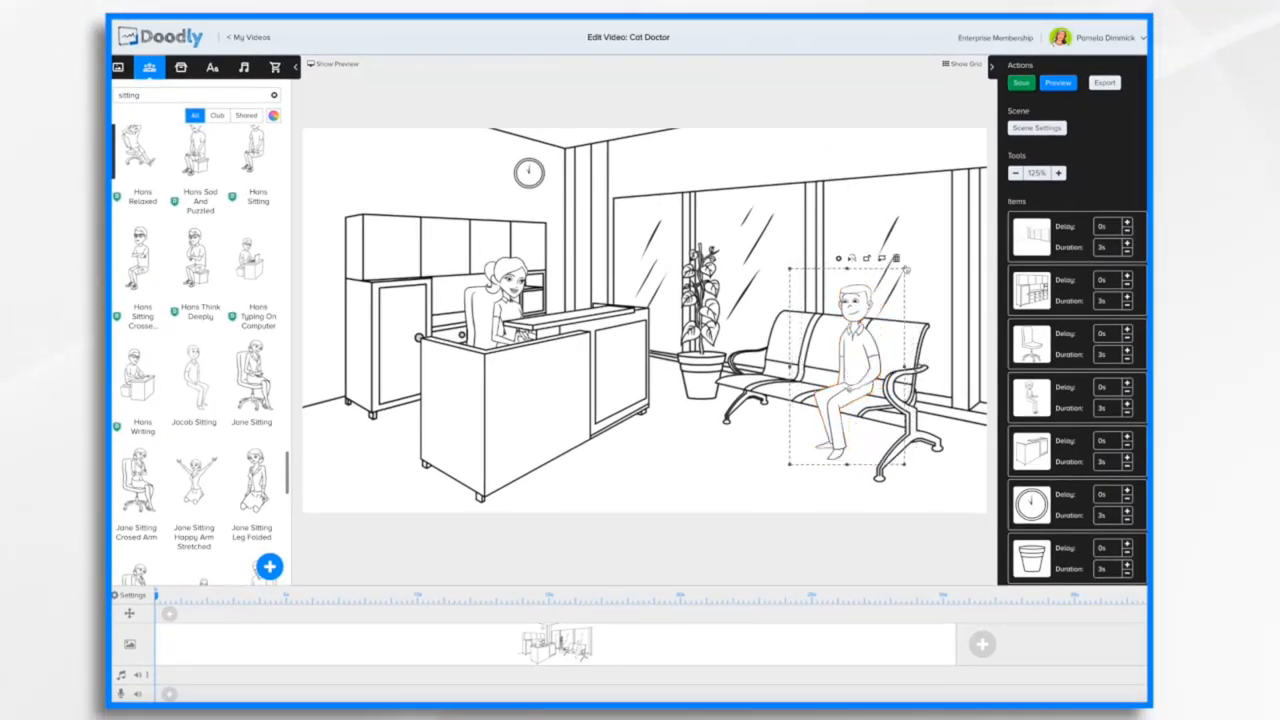
left_click_drag(905, 271, 907, 267)
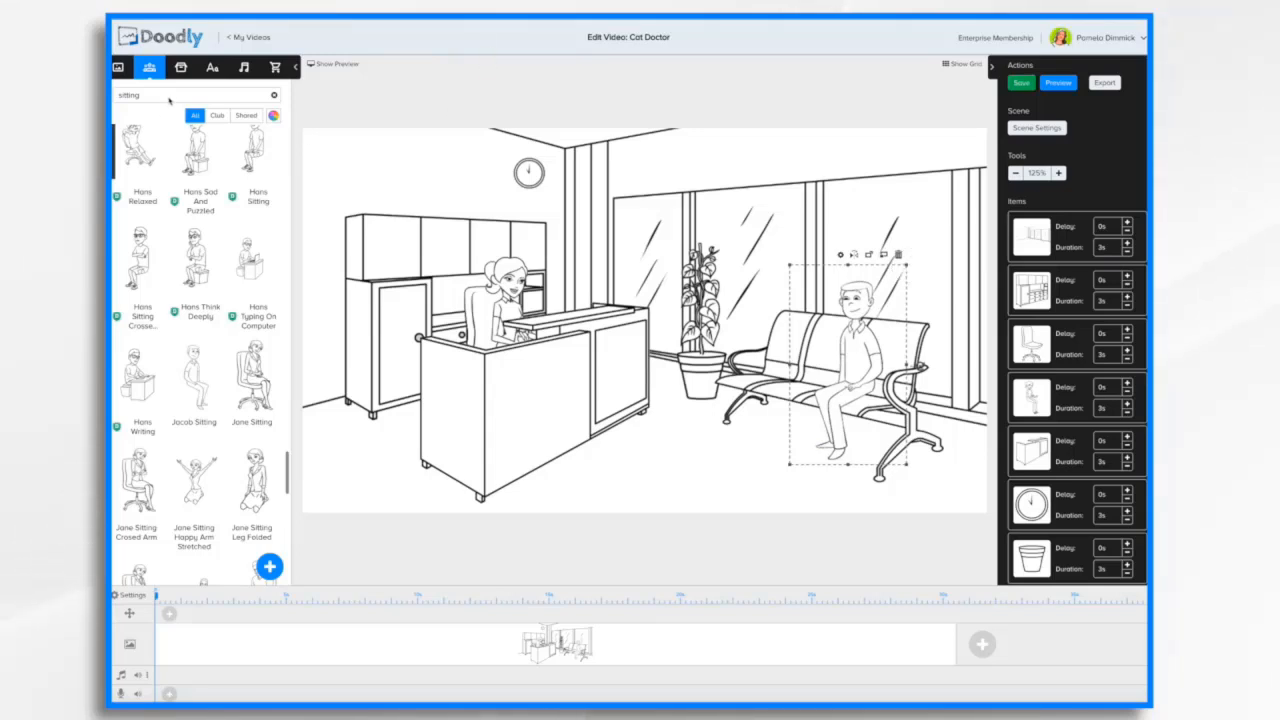
- Search the props library for "cat" and add the outlined walking cat to the scene
left_click(181, 67)
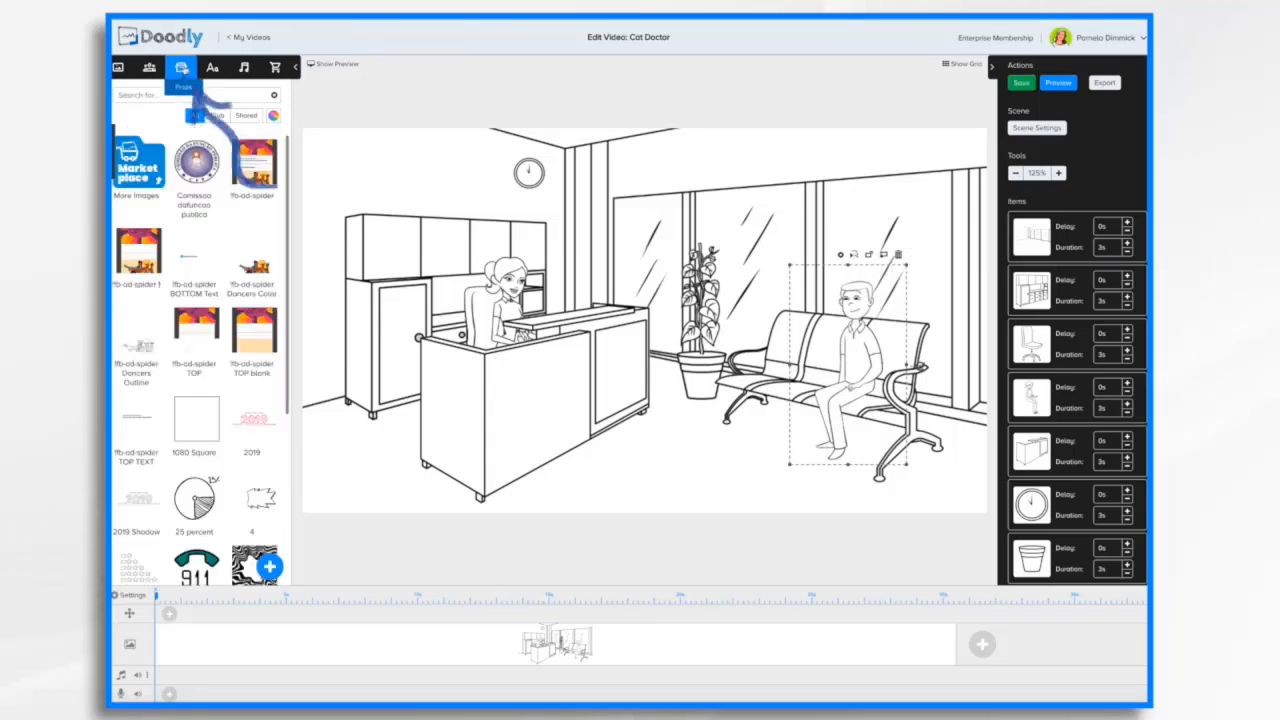
type("cat")
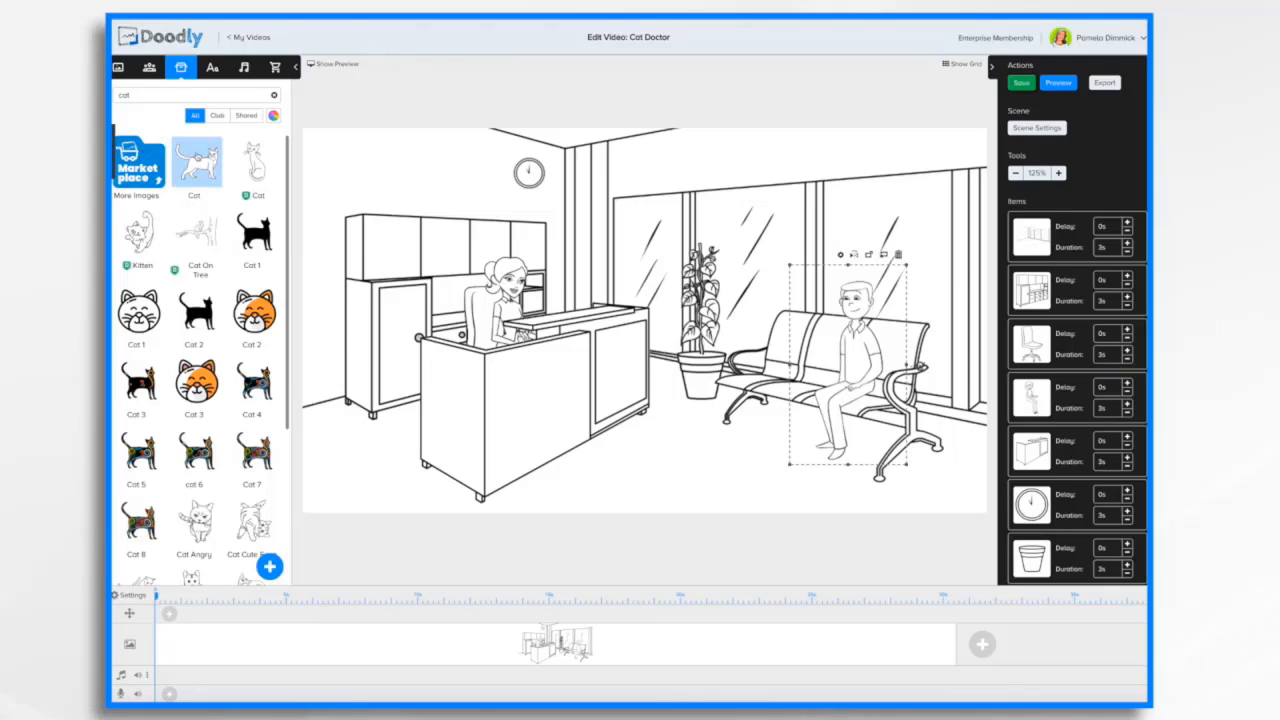
left_click(196, 163)
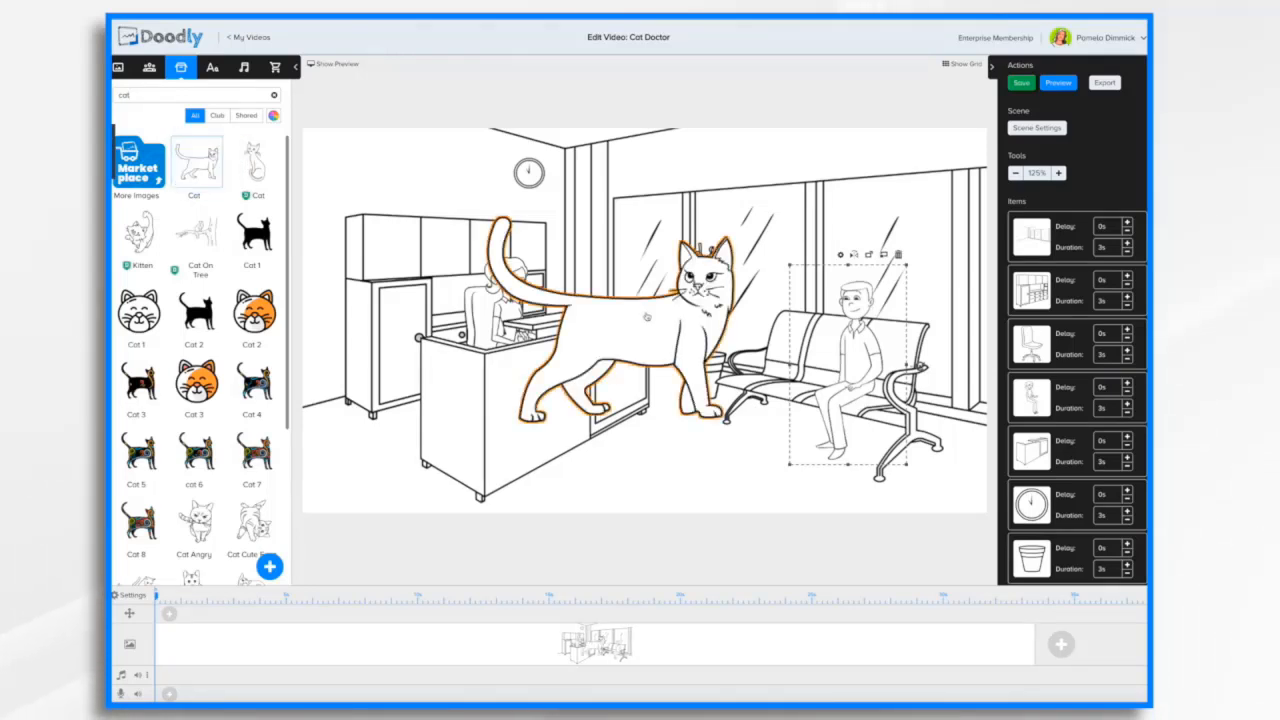
- Shrink the cat and place it on the floor in front of the bench, beside the seated man's feet
left_click(647, 317)
left_click_drag(662, 341, 714, 418)
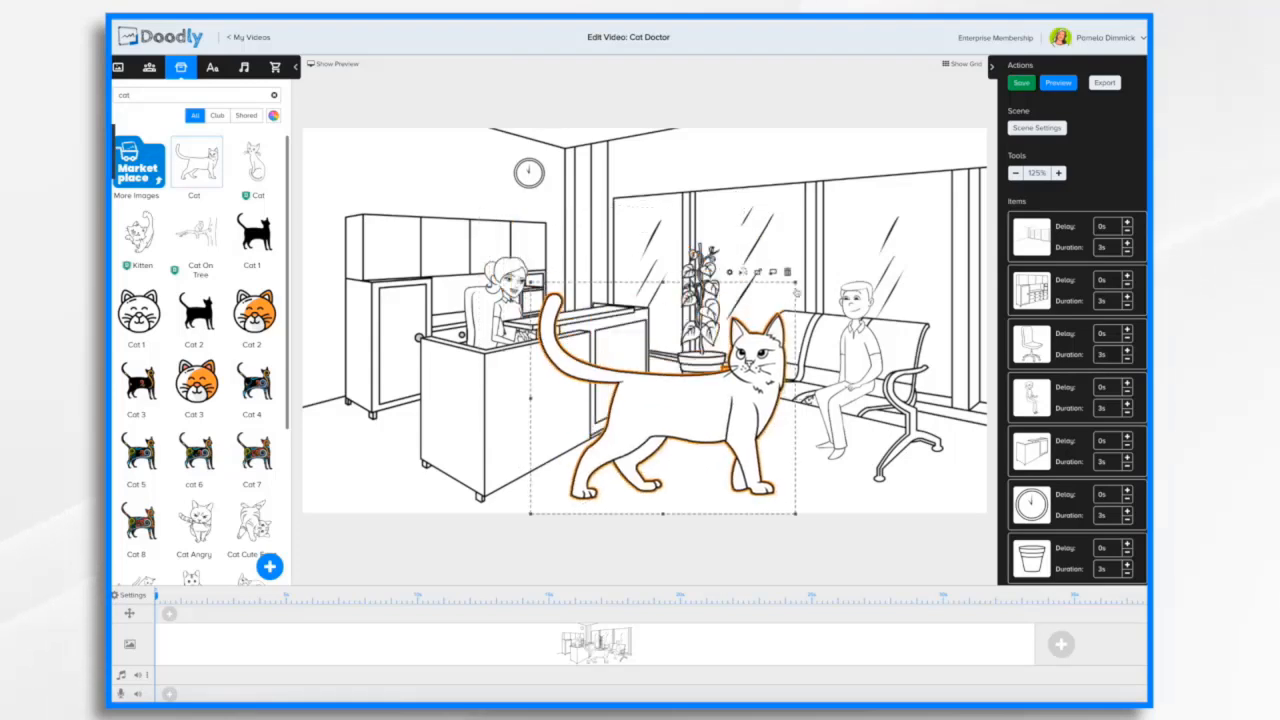
left_click_drag(795, 284, 647, 411)
left_click_drag(609, 463, 781, 417)
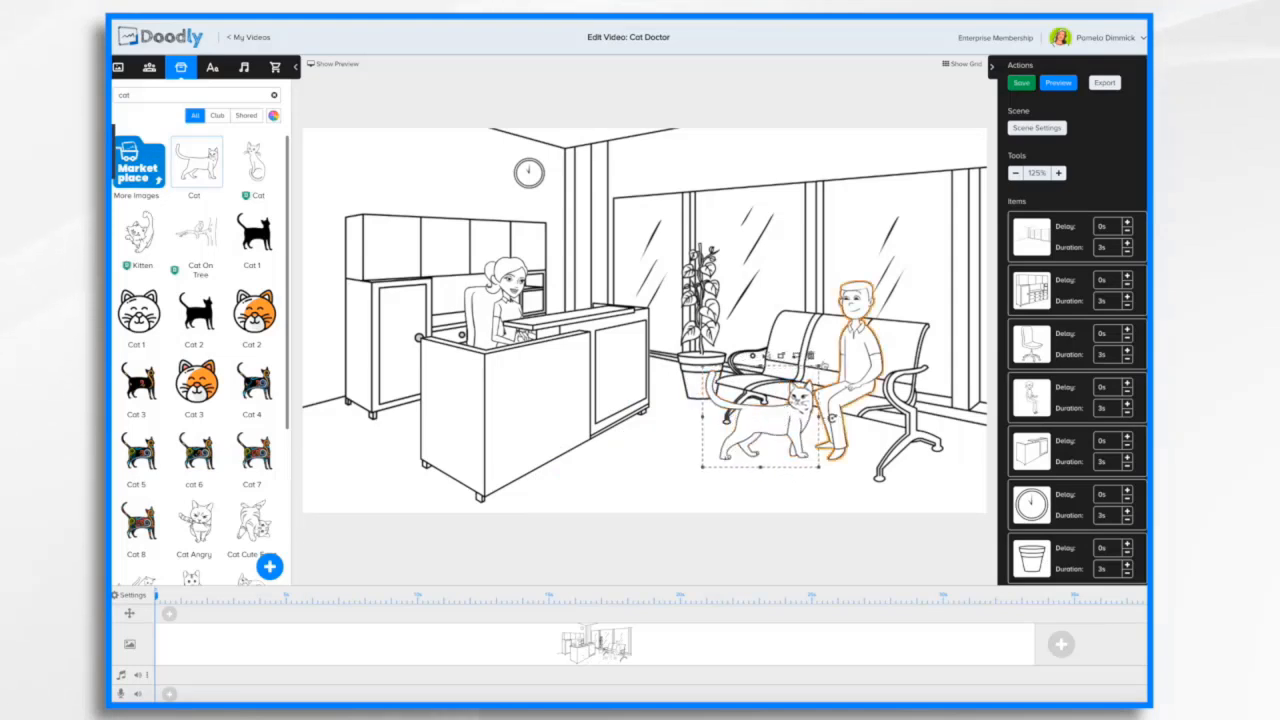
left_click_drag(819, 369, 814, 374)
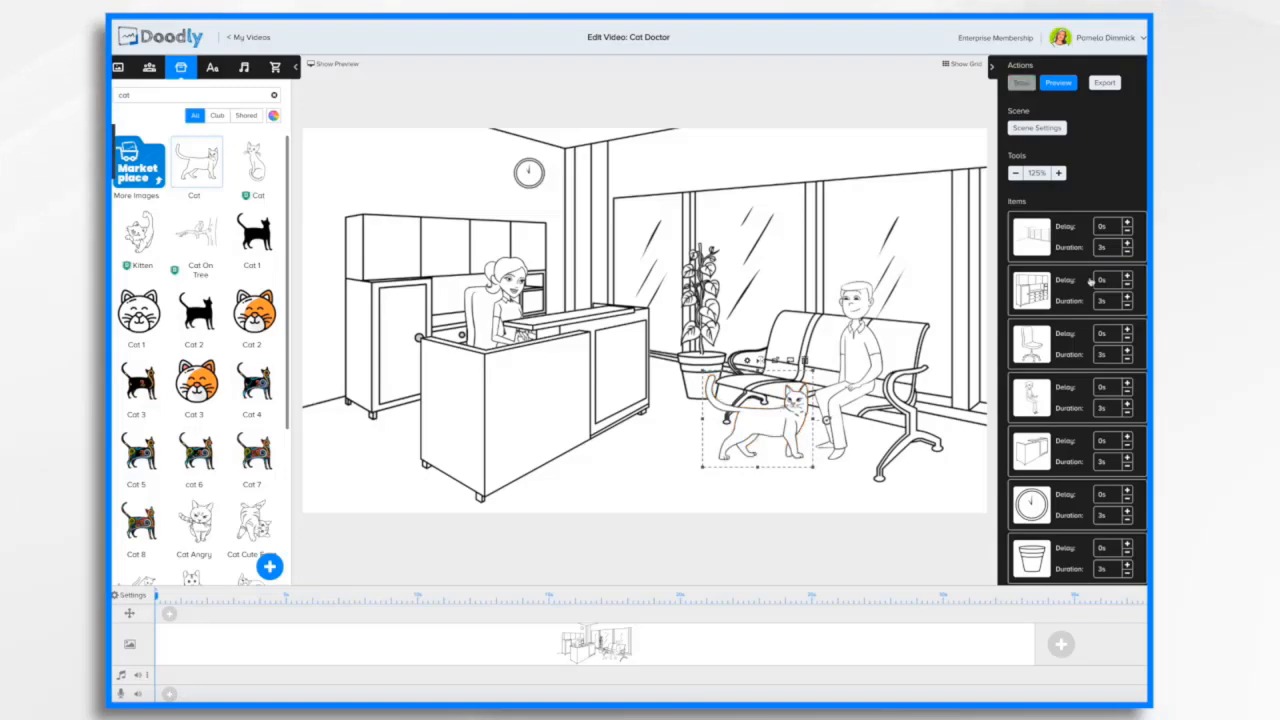
- Review the drawing order, delays and durations of the scene's items and preview the video
scroll(1075, 262, "down", 4)
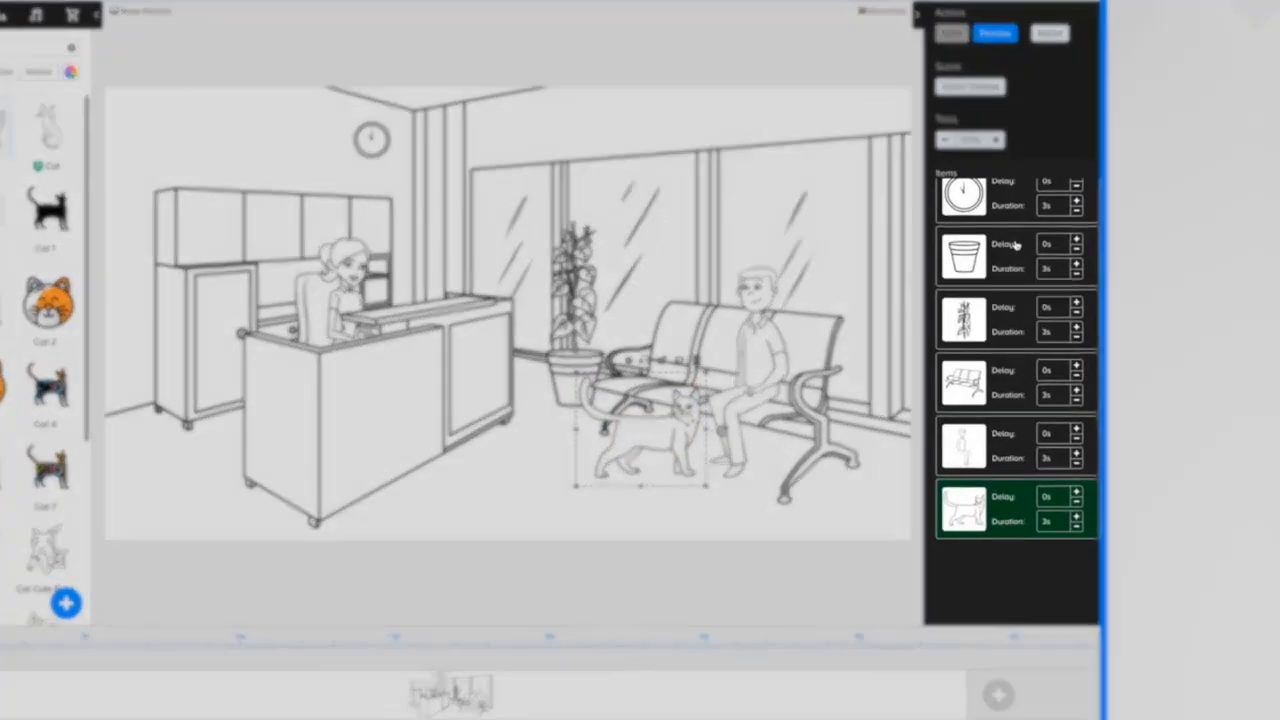
scroll(1072, 261, "up", 4)
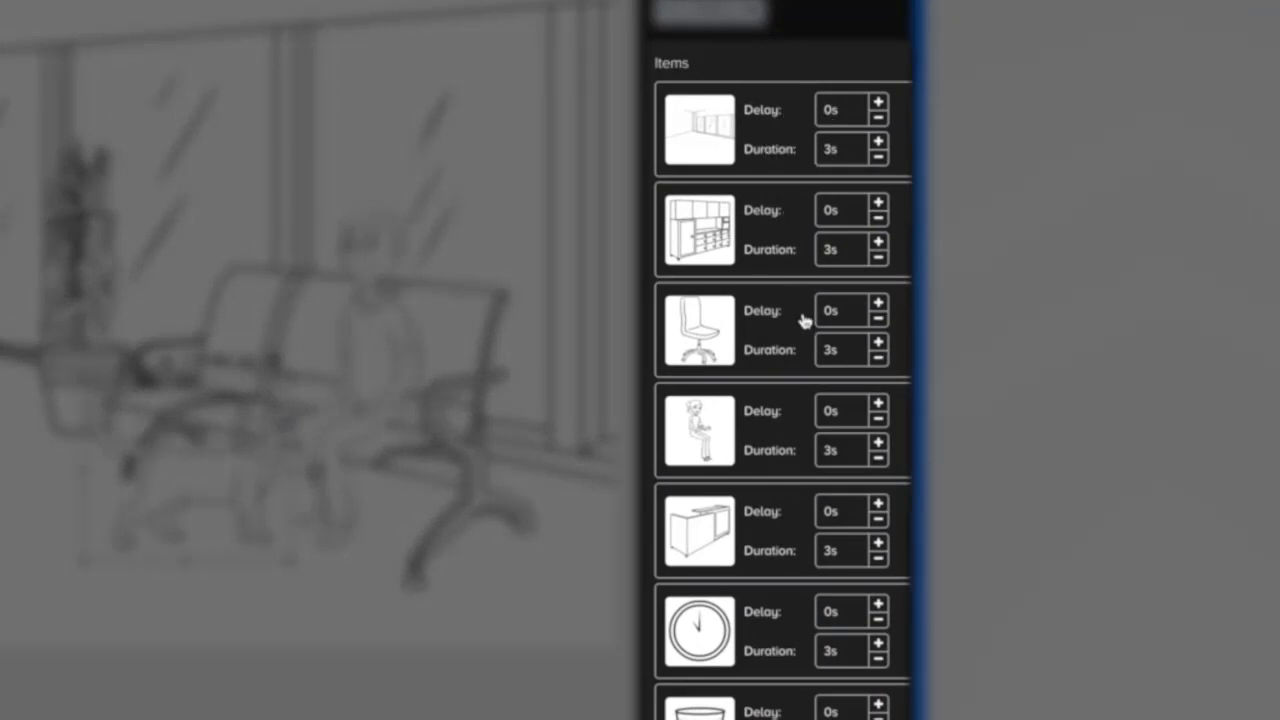
scroll(804, 320, "down", 5)
scroll(804, 320, "up", 5)
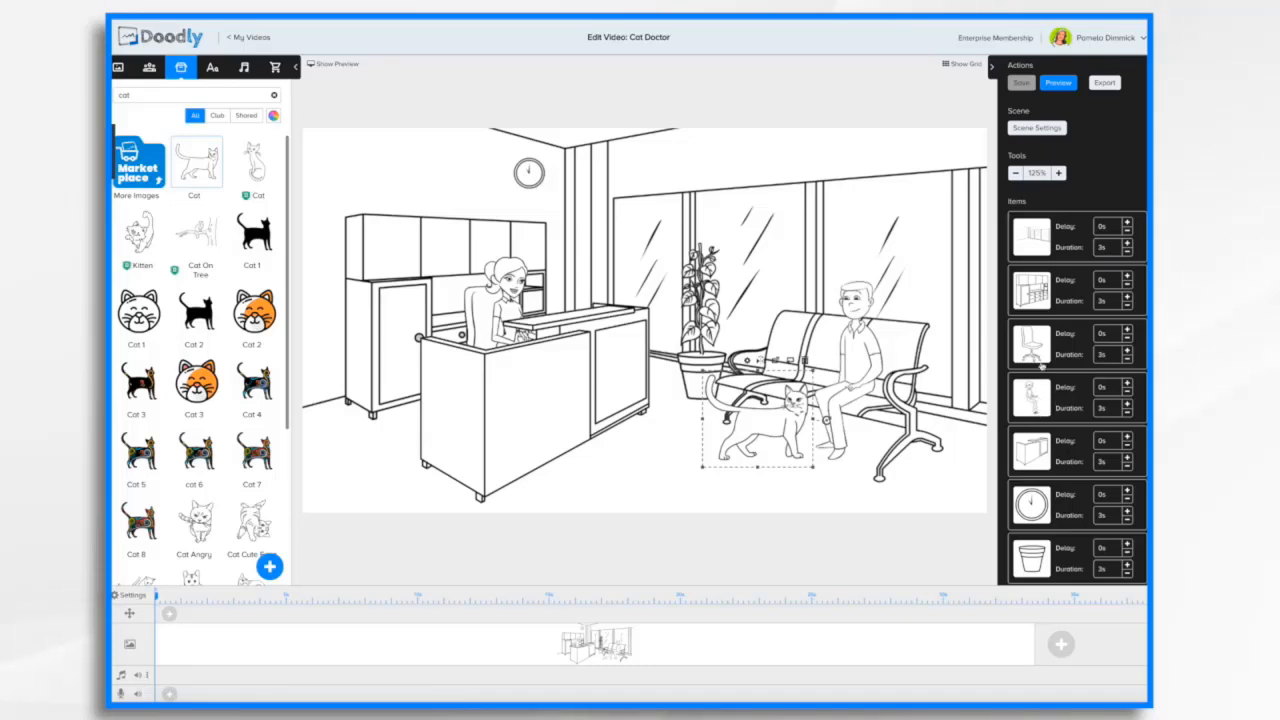
left_click(1062, 83)
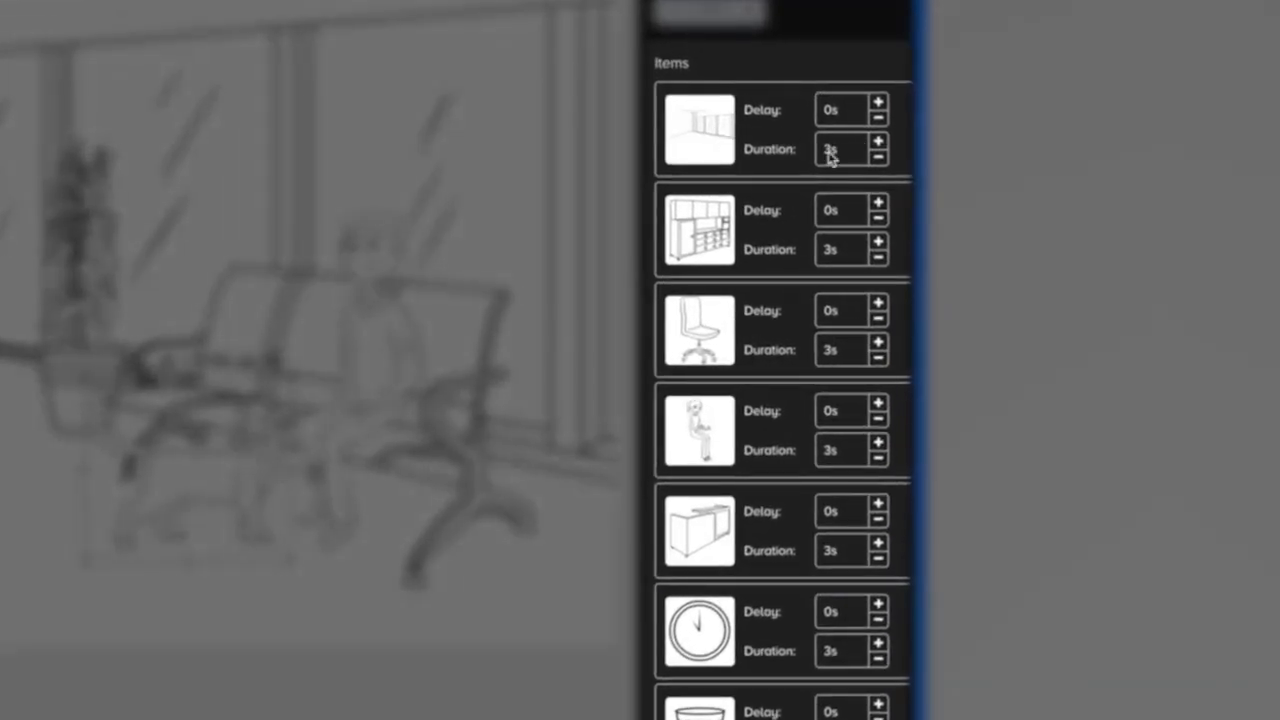
- Set the duration of the room background, wall cabinets, office chair and receptionist to 0 seconds each
left_click(905, 181)
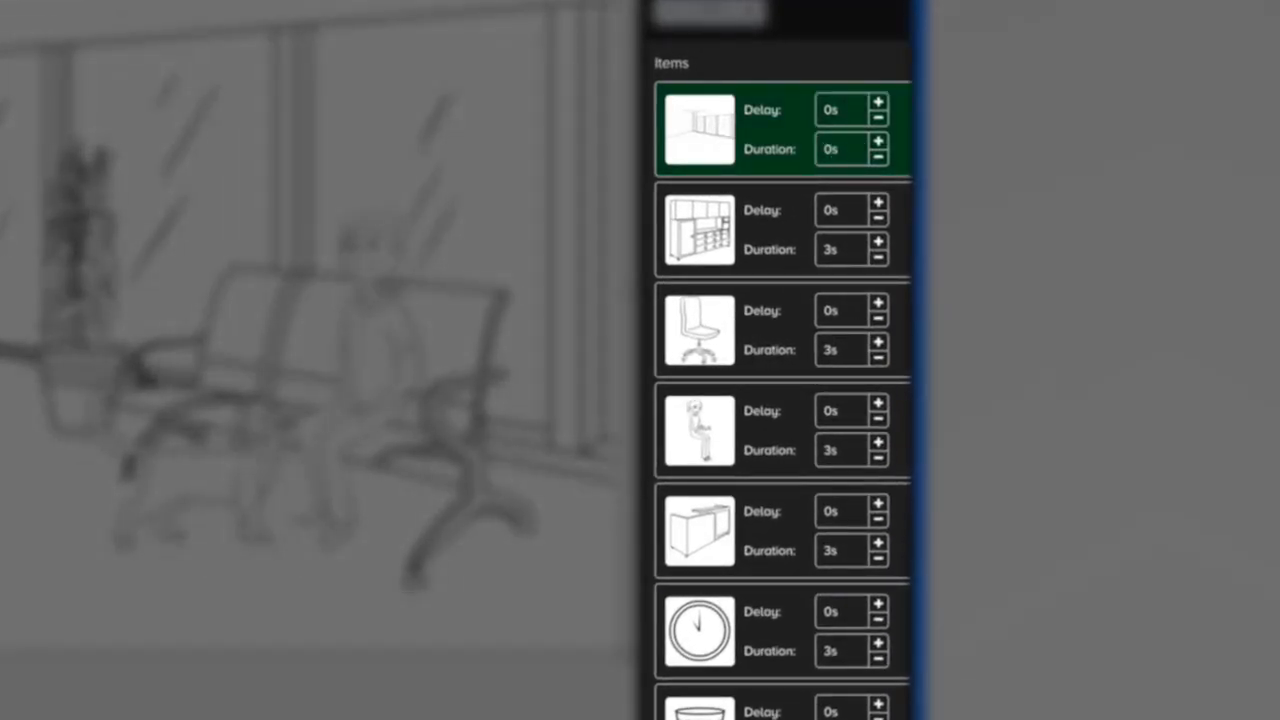
left_click(845, 252)
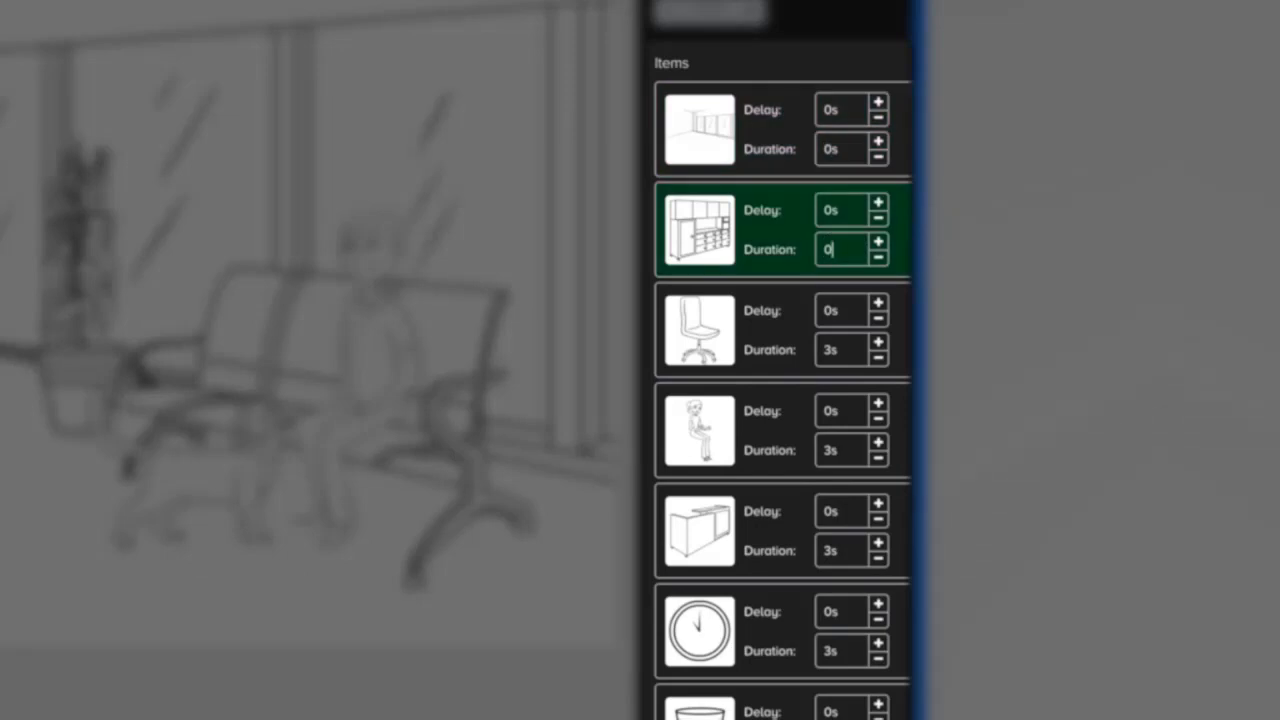
left_click(842, 355)
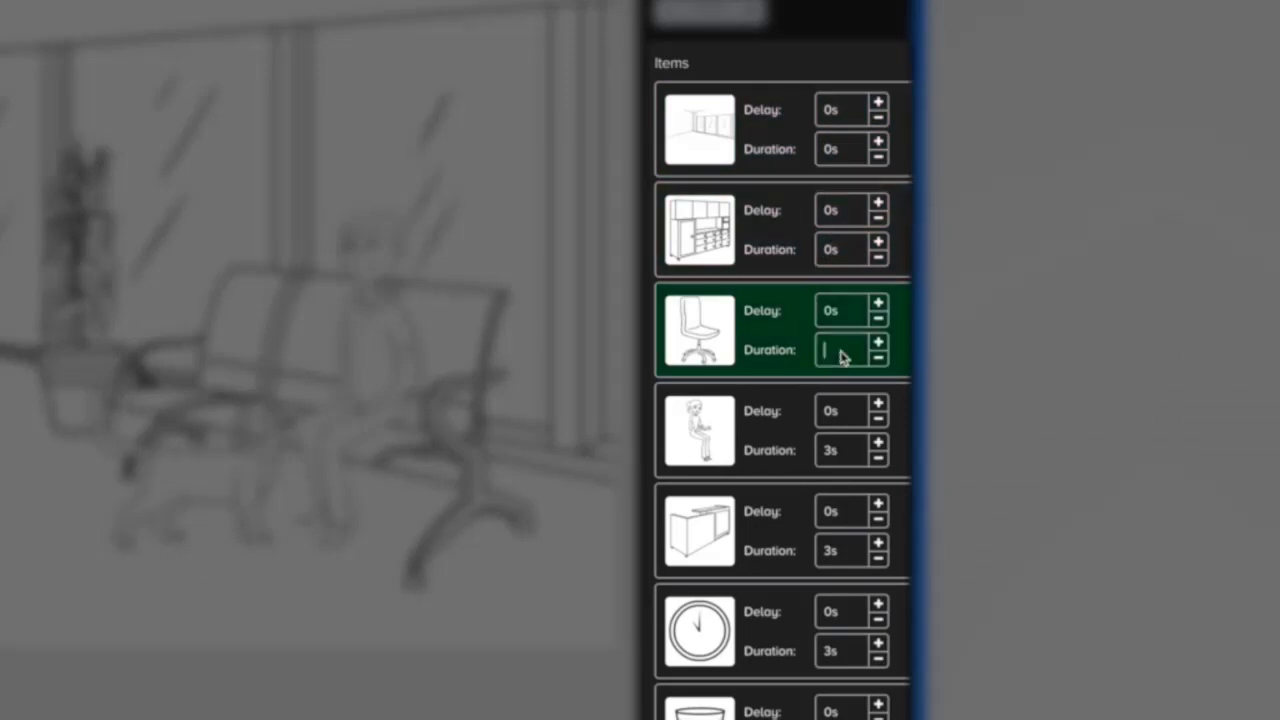
type("0")
left_click(852, 455)
type("0")
- Set the duration of the reception desk, clock and plant pot to 0 seconds each
left_click(848, 555)
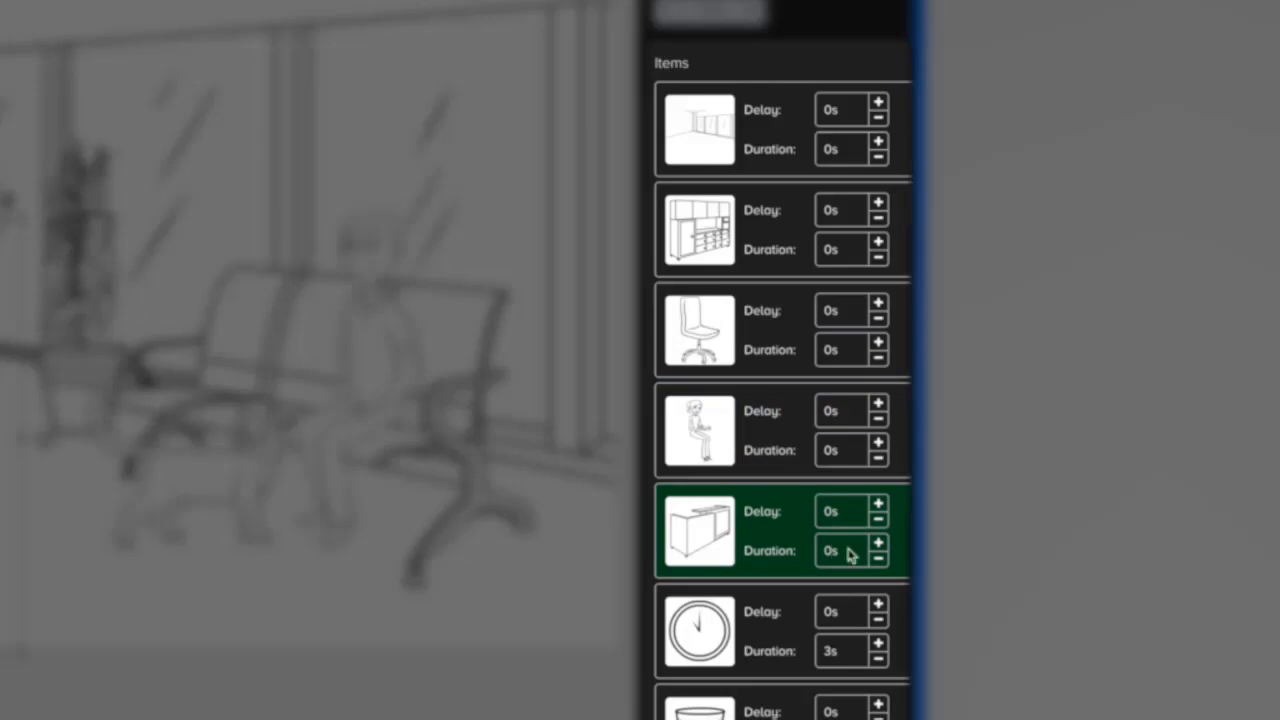
left_click(849, 656)
type("0")
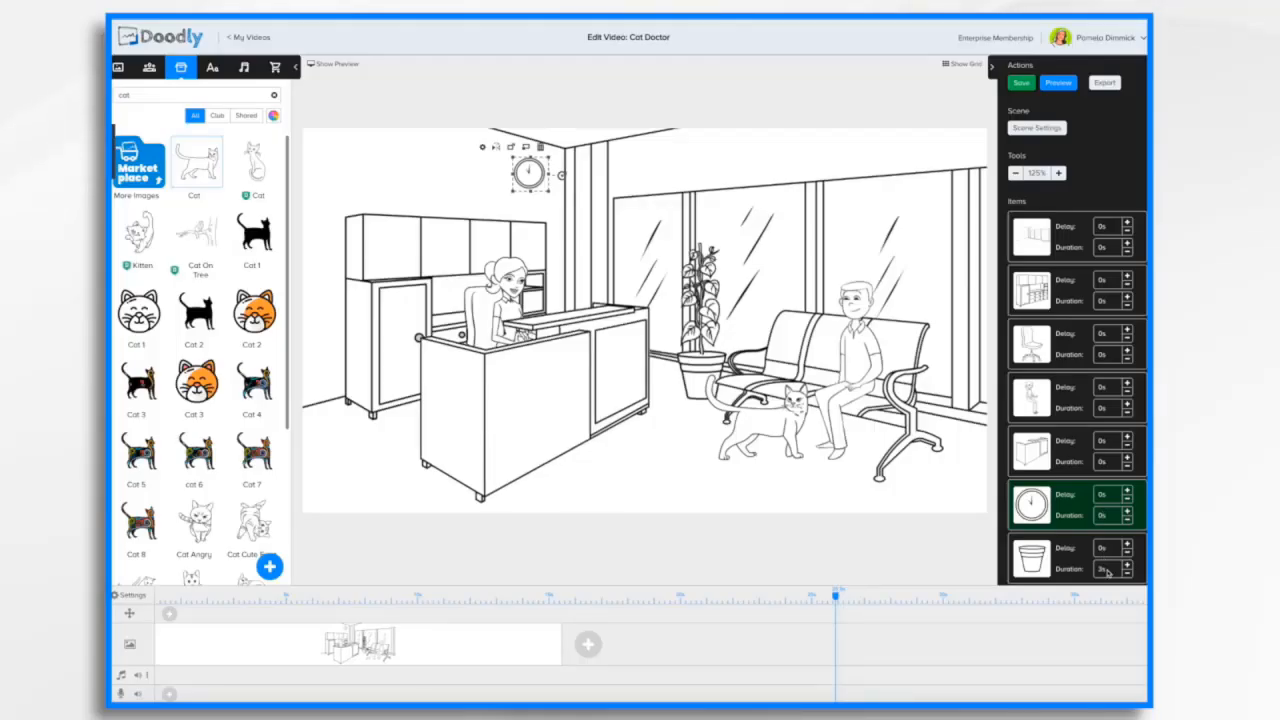
left_click(1106, 569)
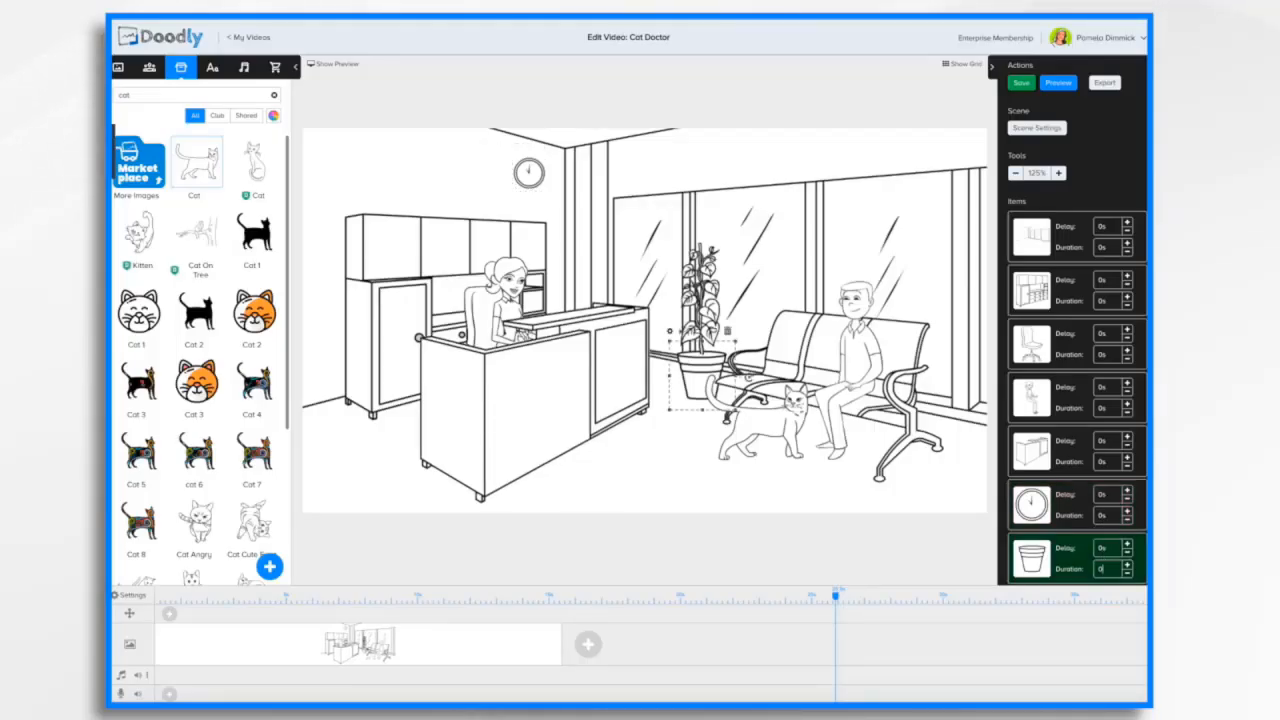
type("0")
key("Return")
- Set the duration of the plant and the waiting bench to 0 seconds each
scroll(1103, 515, "down", 3)
left_click(1108, 338)
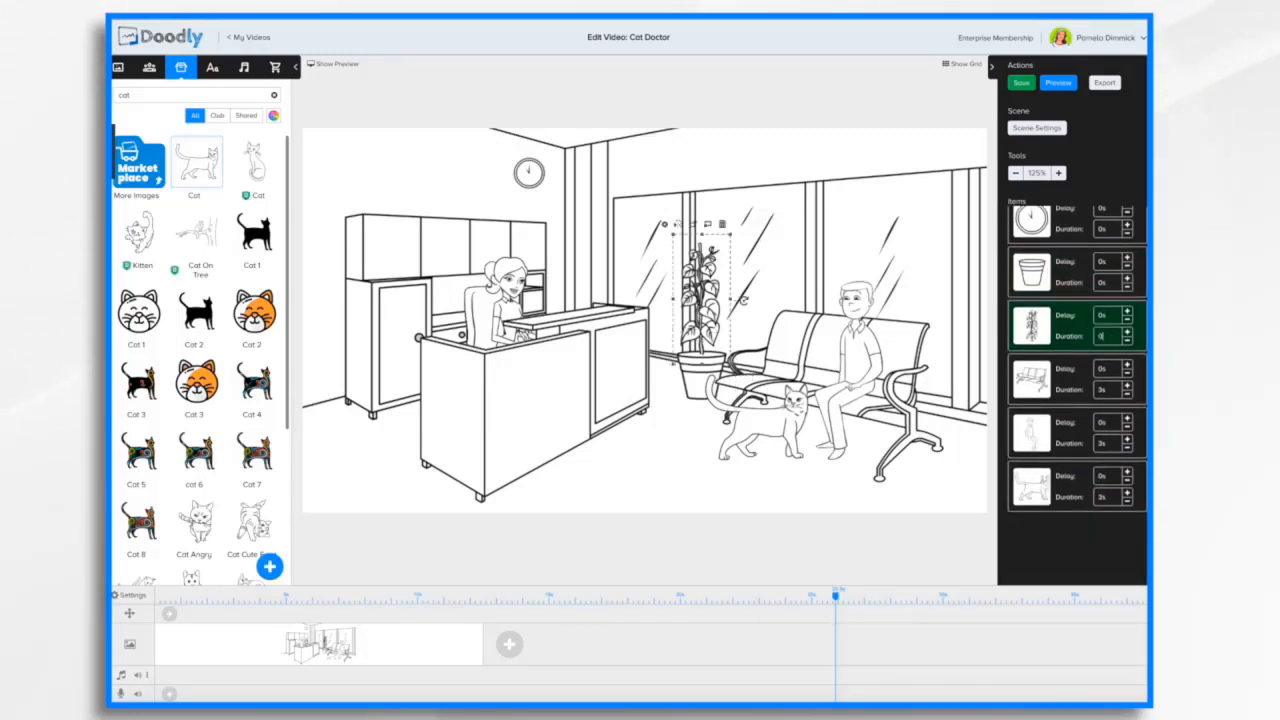
type("0")
key("Return")
left_click(1108, 392)
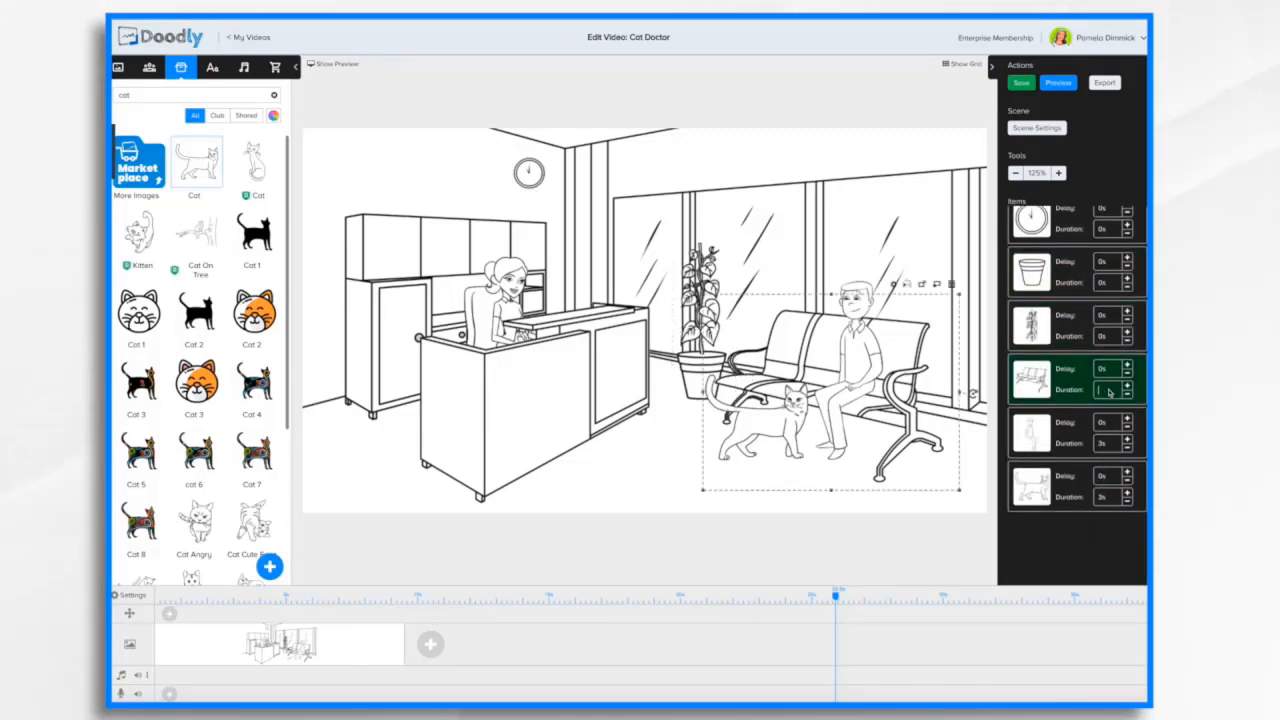
type("0")
key("Return")
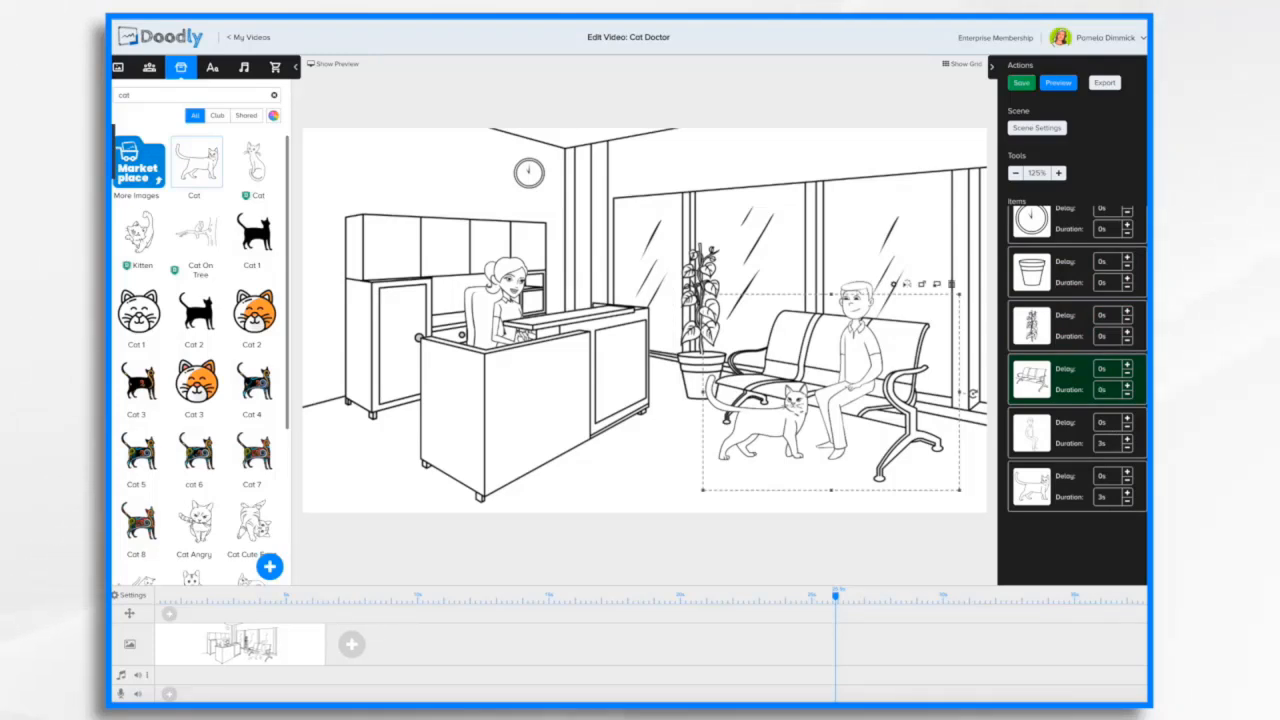
- Save the Cat Doctor video and preview it with the shortened drawing times
key("ctrl+s")
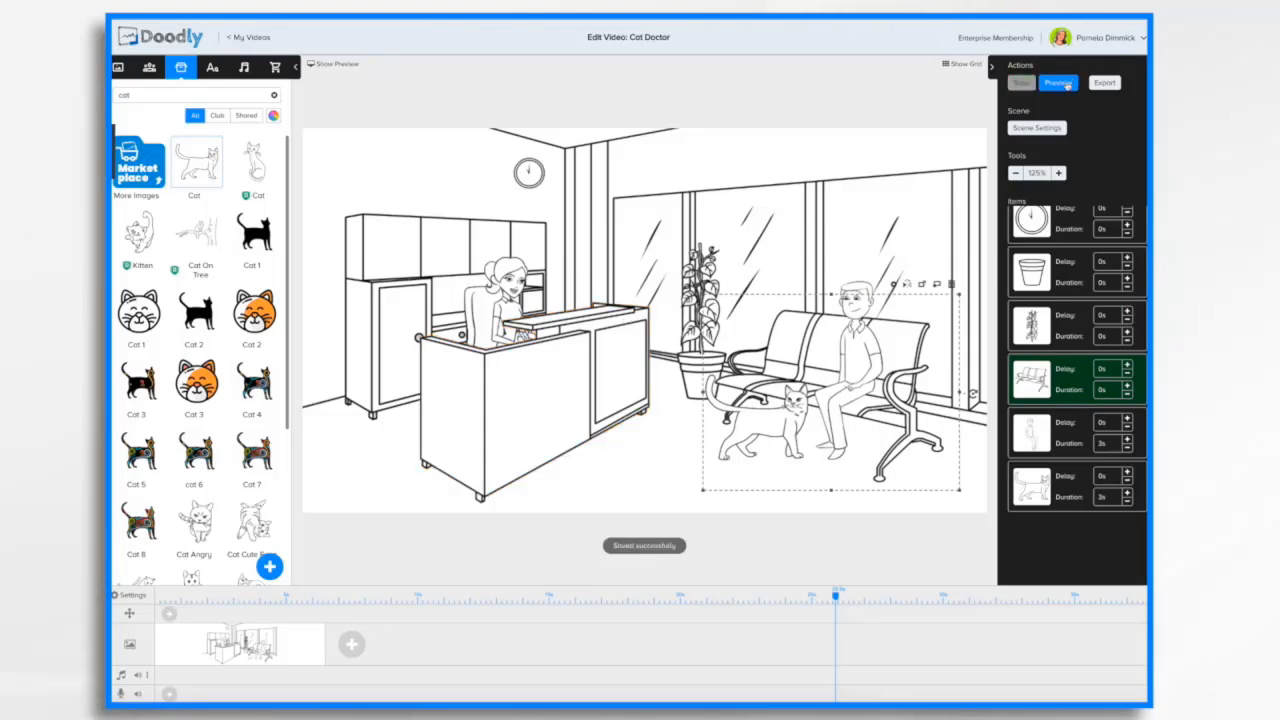
left_click(1067, 86)
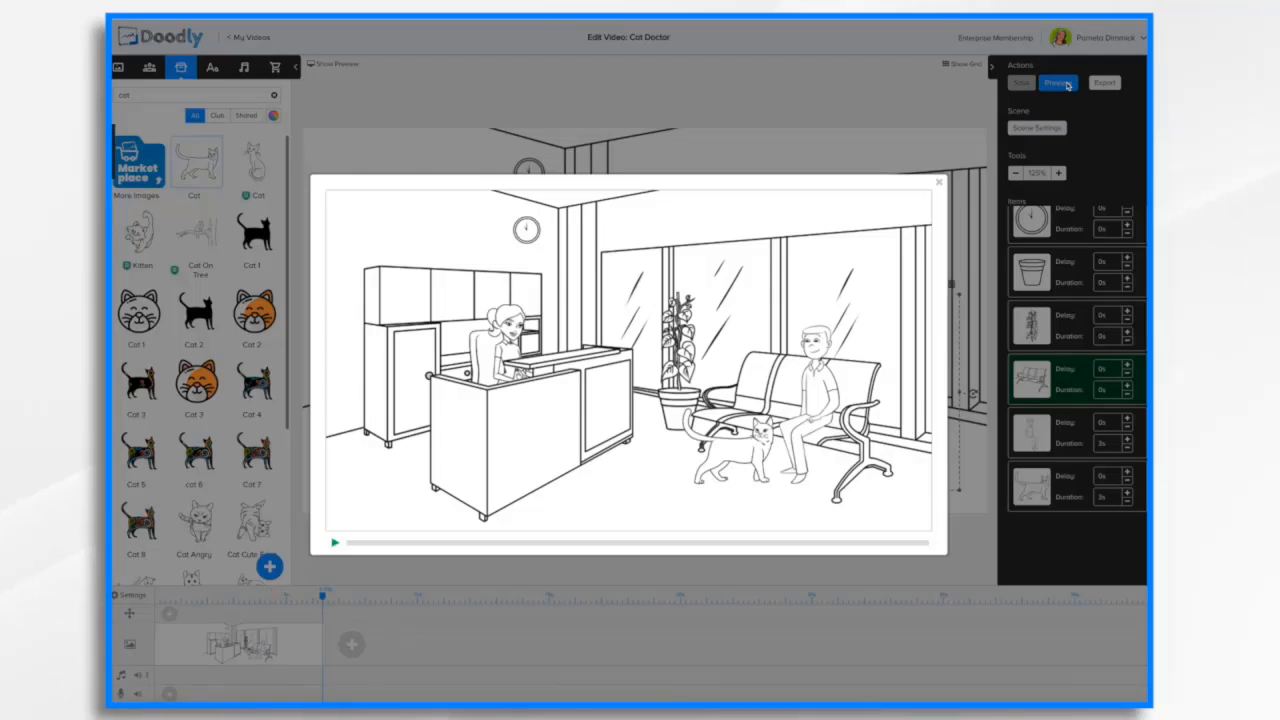
left_click(938, 182)
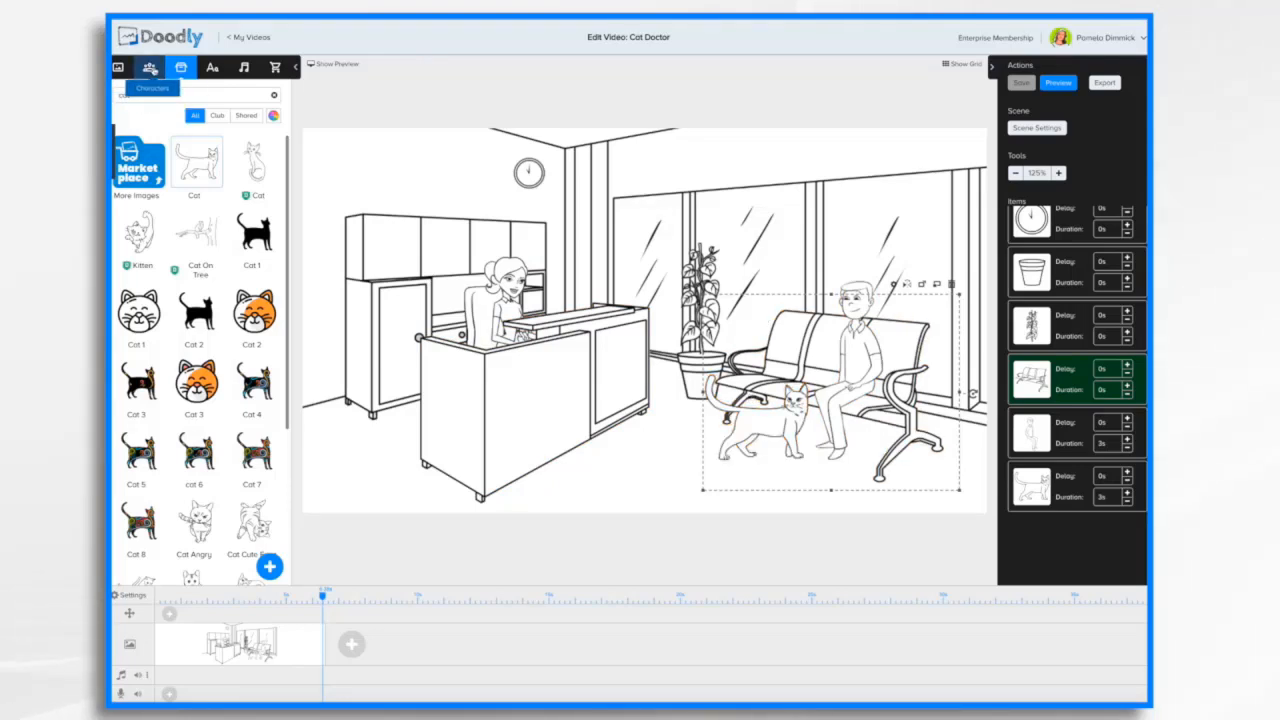
- Search the character library for "doctor"
left_click(149, 67)
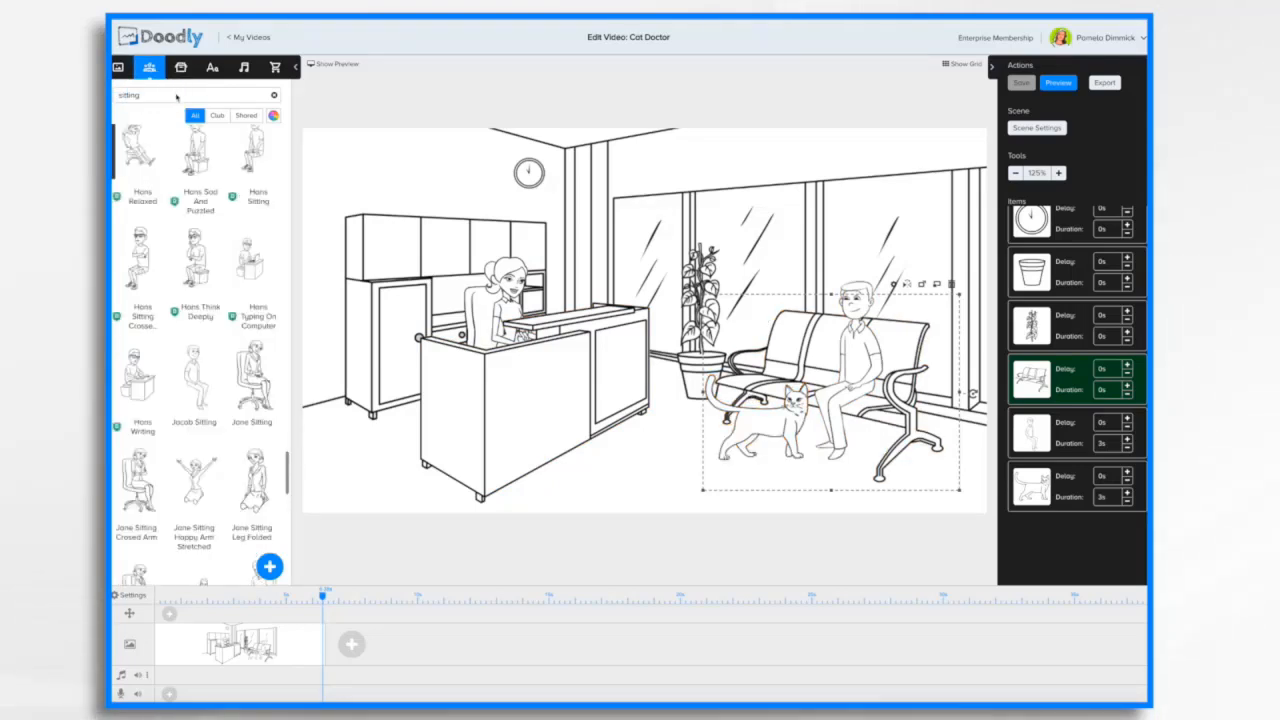
left_click(176, 95)
key("BackSpace")
key("BackSpace")
key("BackSpace")
key("BackSpace")
type("doctor")
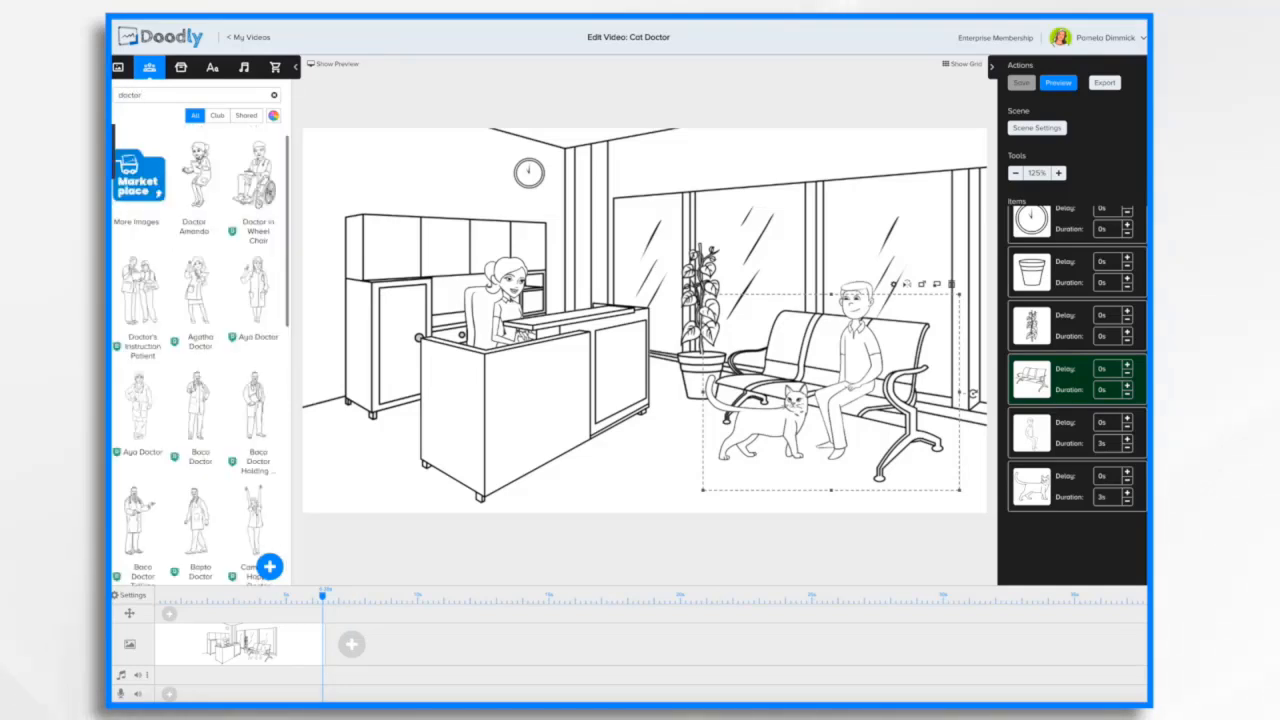
- Add the Luciana Veterinarian character as a new item, scaled down and positioned in front of the reception desk
scroll(235, 360, "down", 10)
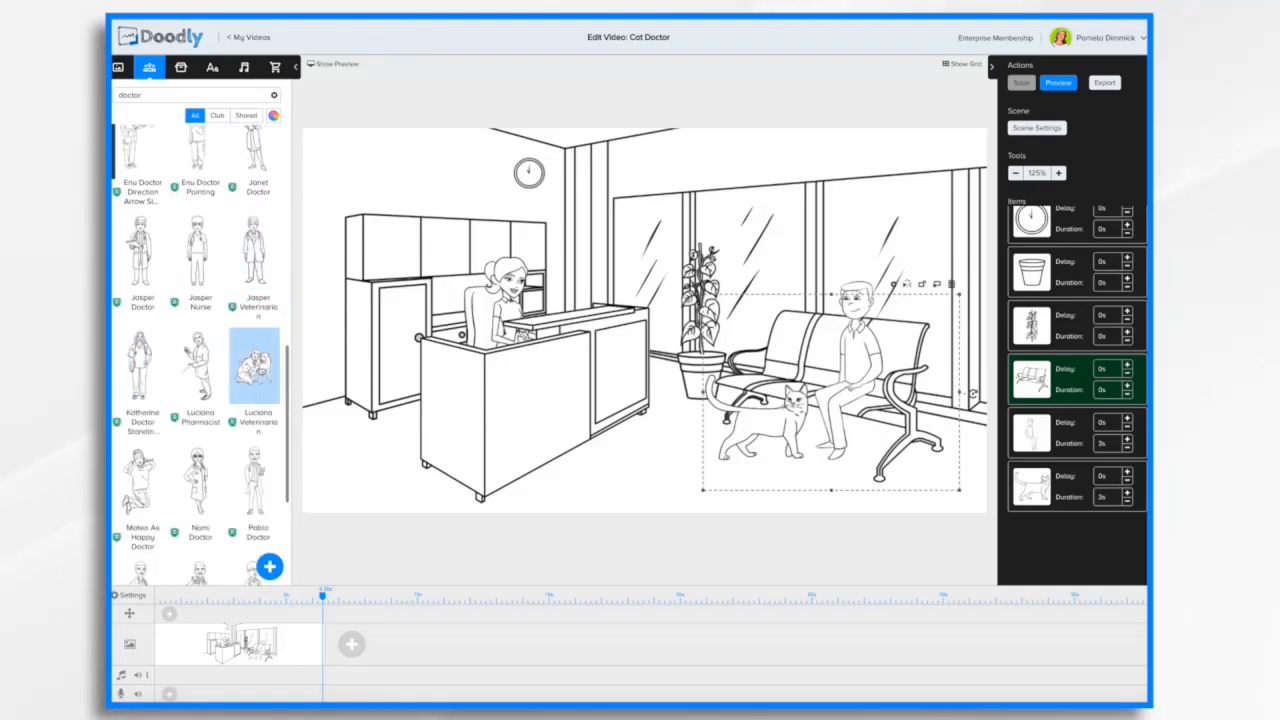
left_click_drag(255, 368, 410, 392)
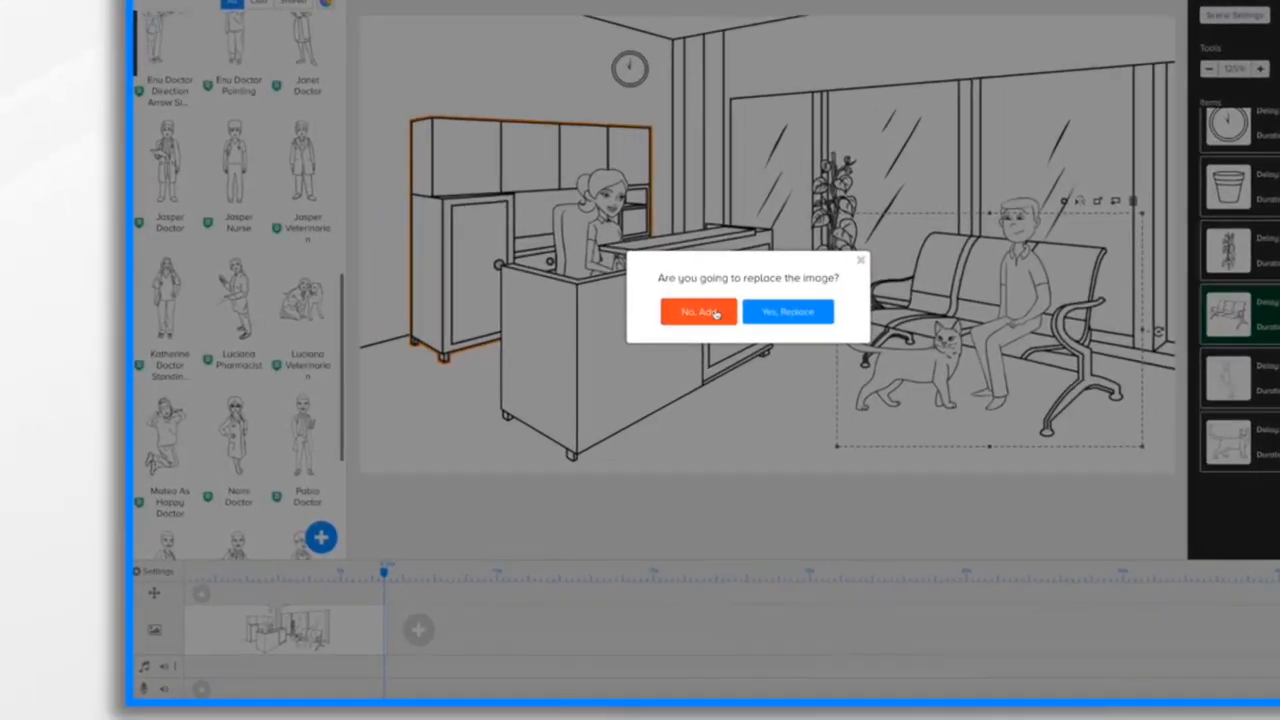
left_click(714, 313)
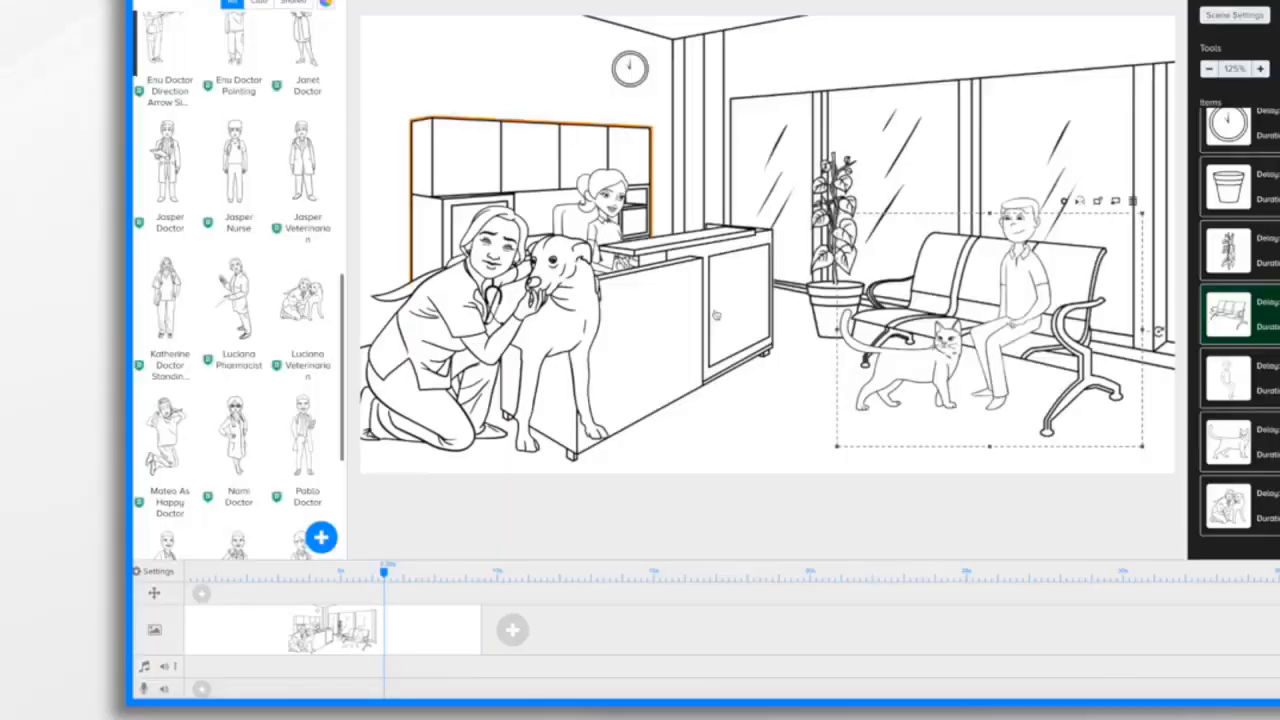
left_click_drag(486, 300, 672, 312)
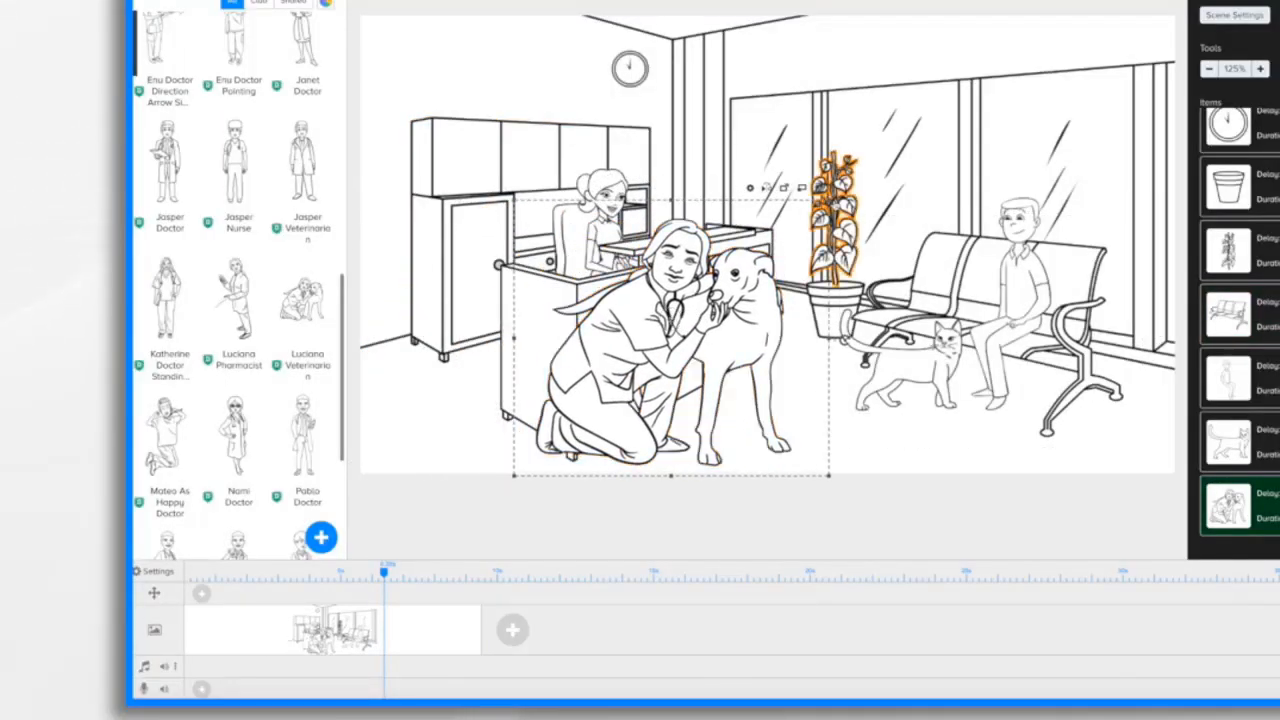
left_click_drag(829, 198, 749, 268)
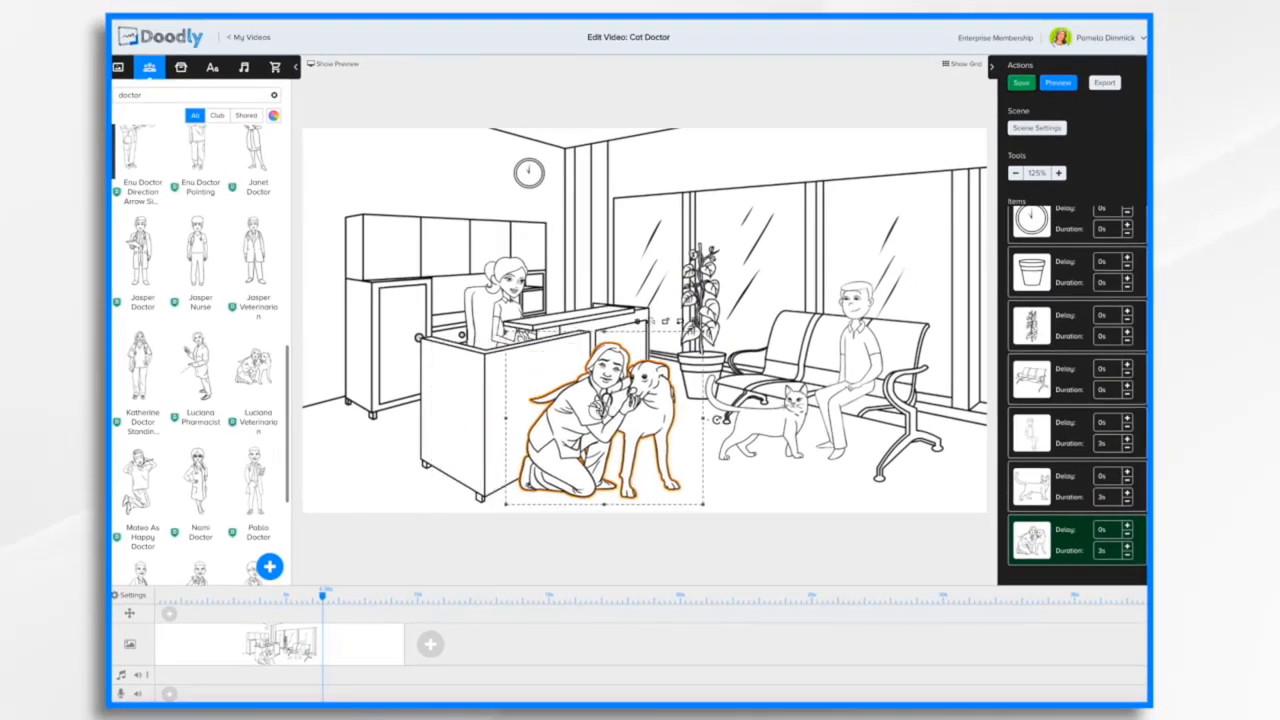
- Set the delay of the veterinarian with the dog to 5 seconds and preview the video
scroll(1064, 489, "down", 1)
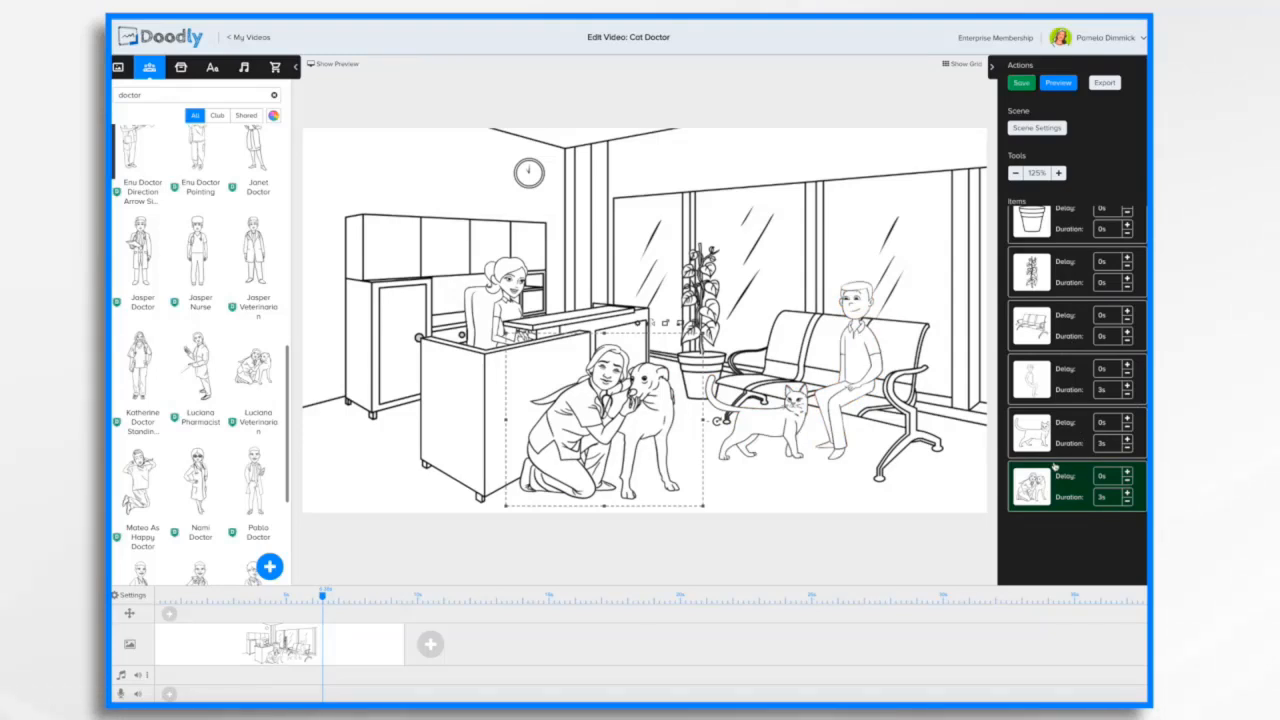
double_click(1105, 480)
key("BackSpace")
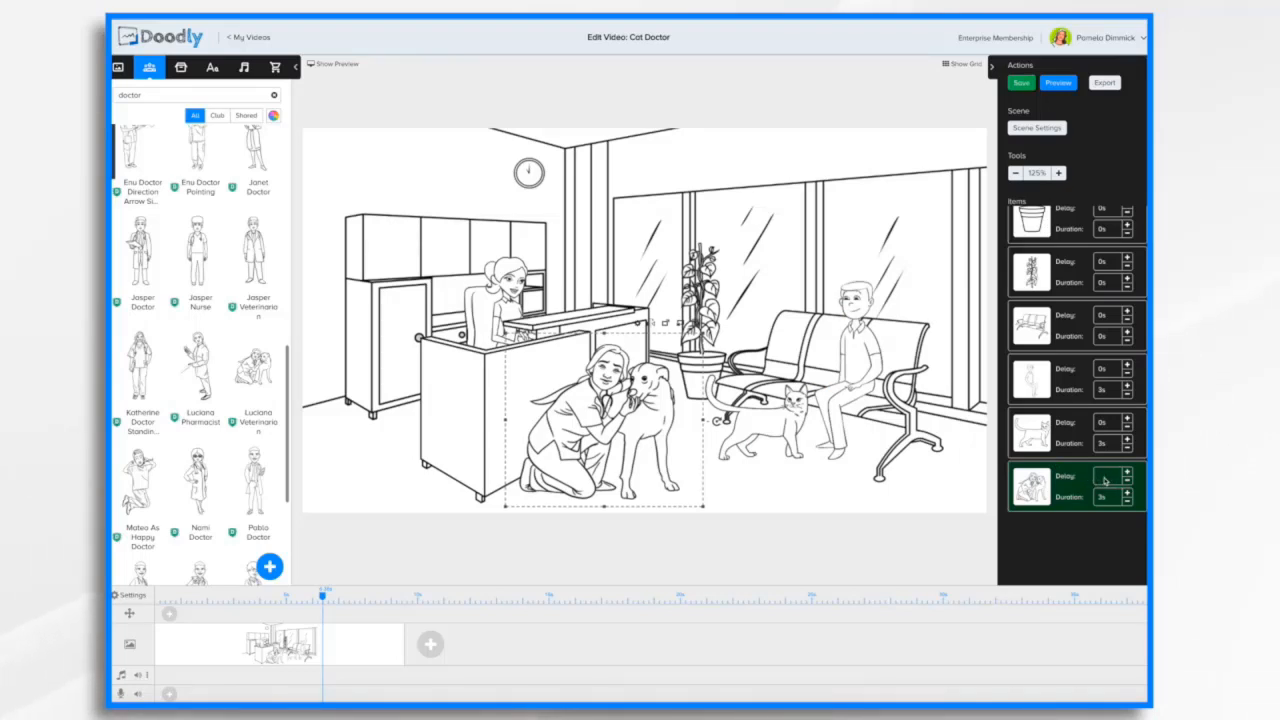
type("5")
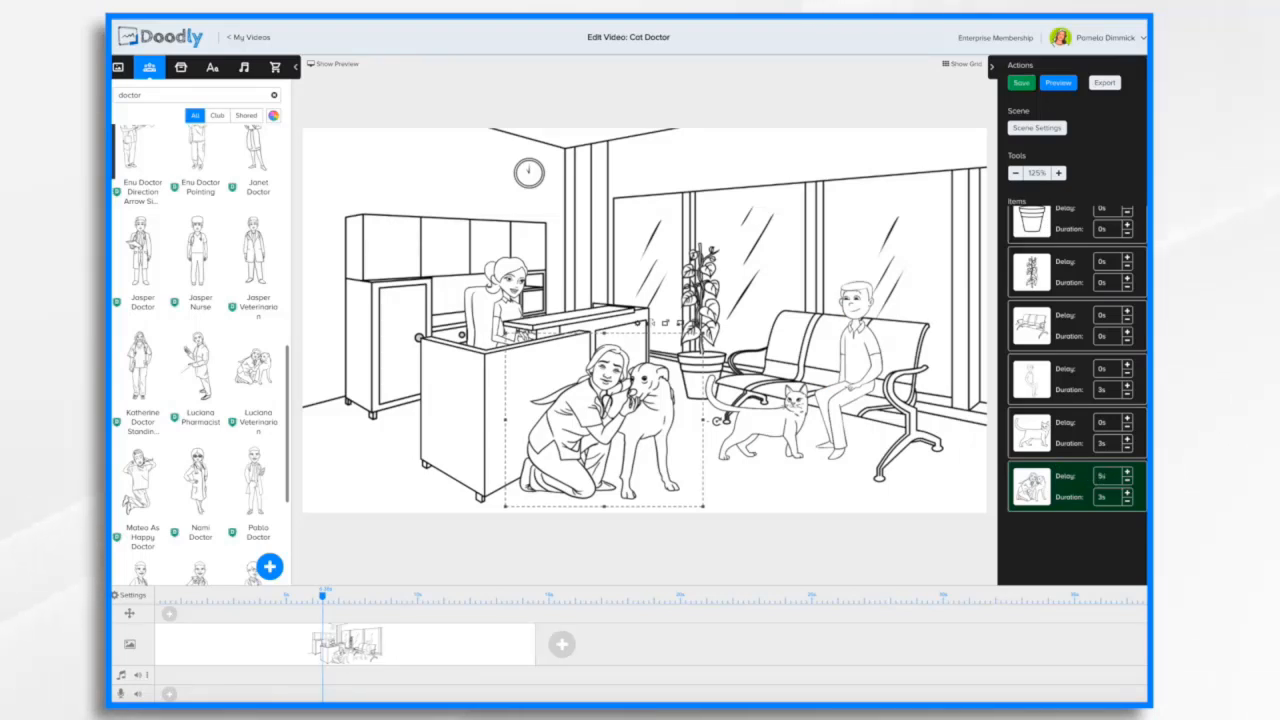
left_click(1062, 84)
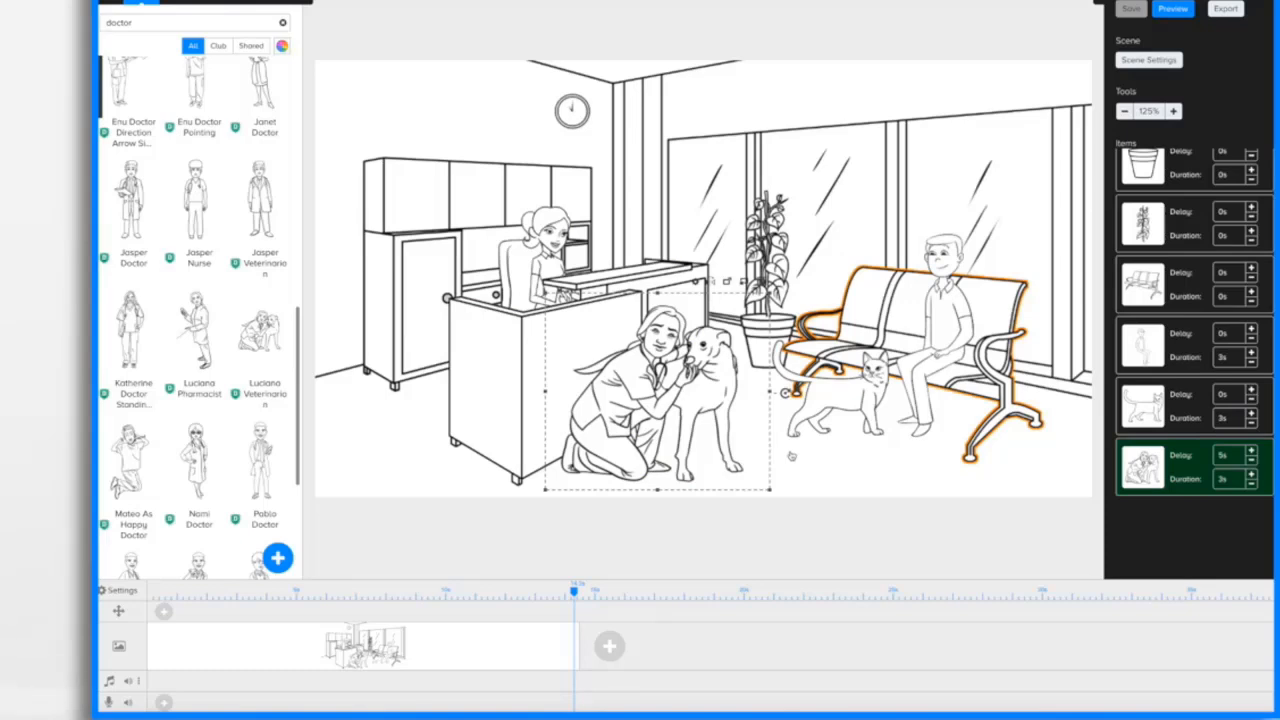
- Add a second scene and place the Luciana Pharmacist character in it
left_click(609, 649)
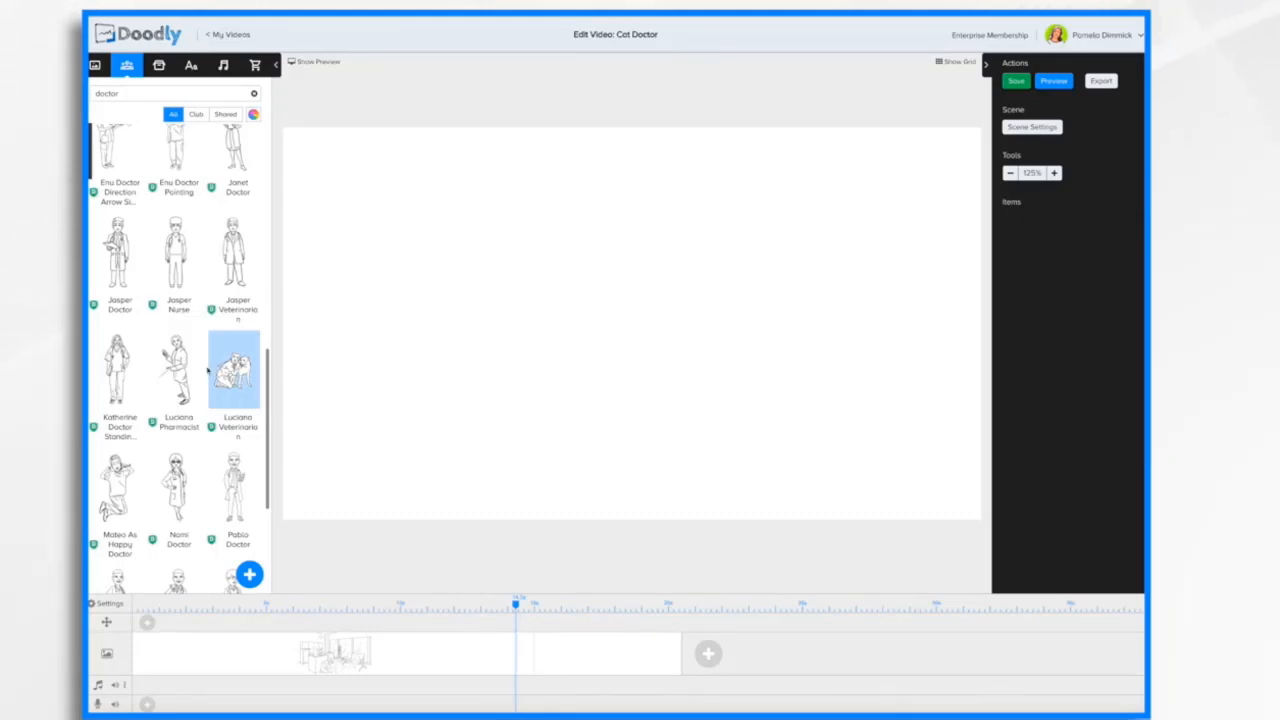
left_click_drag(175, 370, 480, 362)
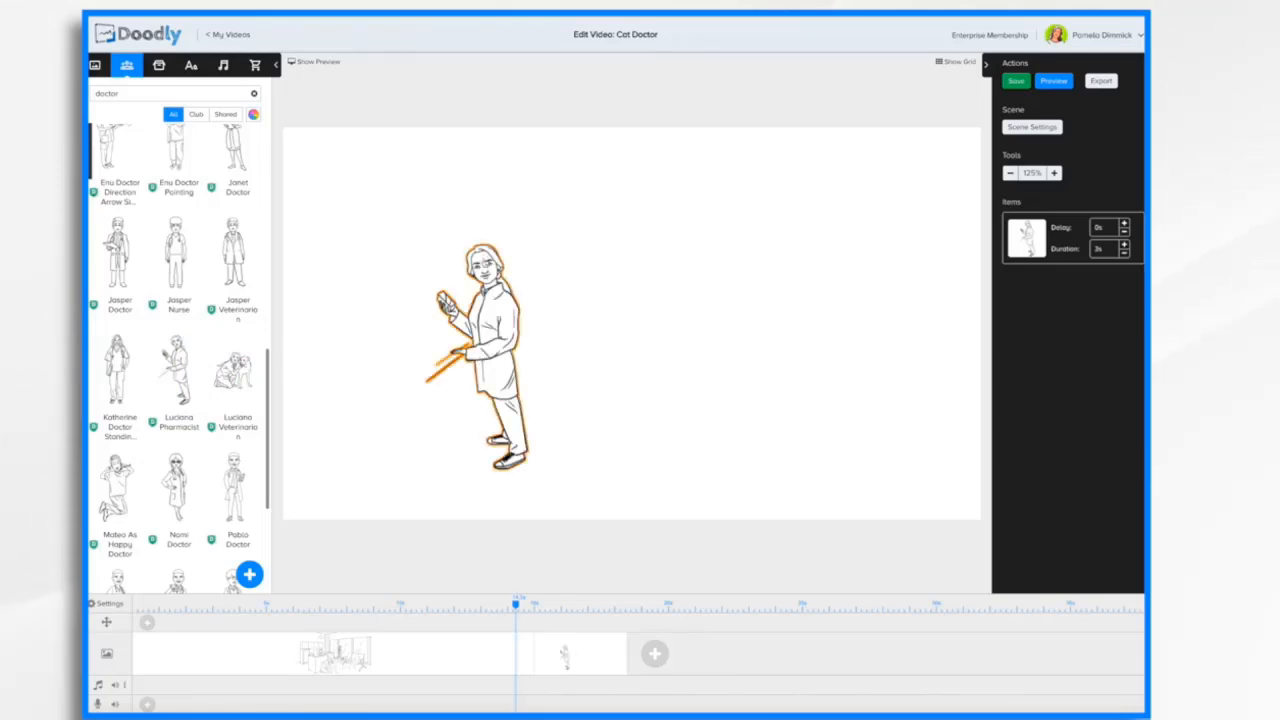
- Flip the pharmacist character horizontally, then enlarge it along the left side of the canvas
left_click(484, 270)
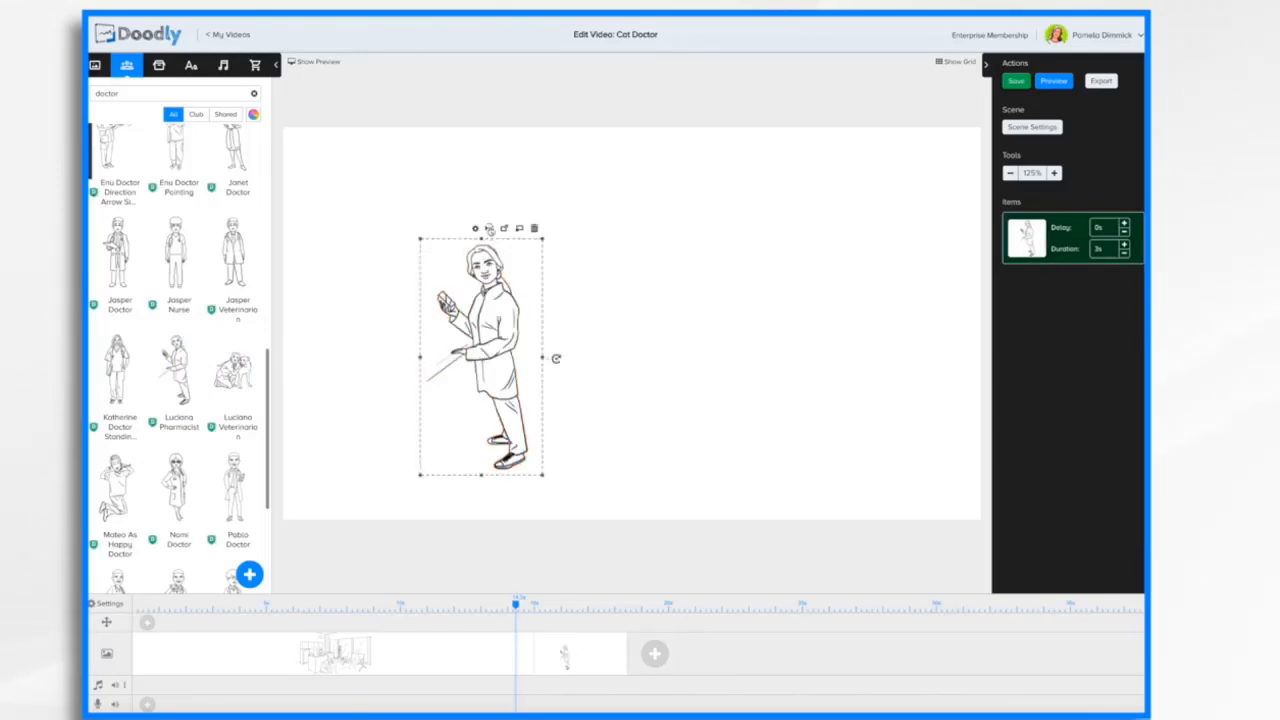
left_click(489, 229)
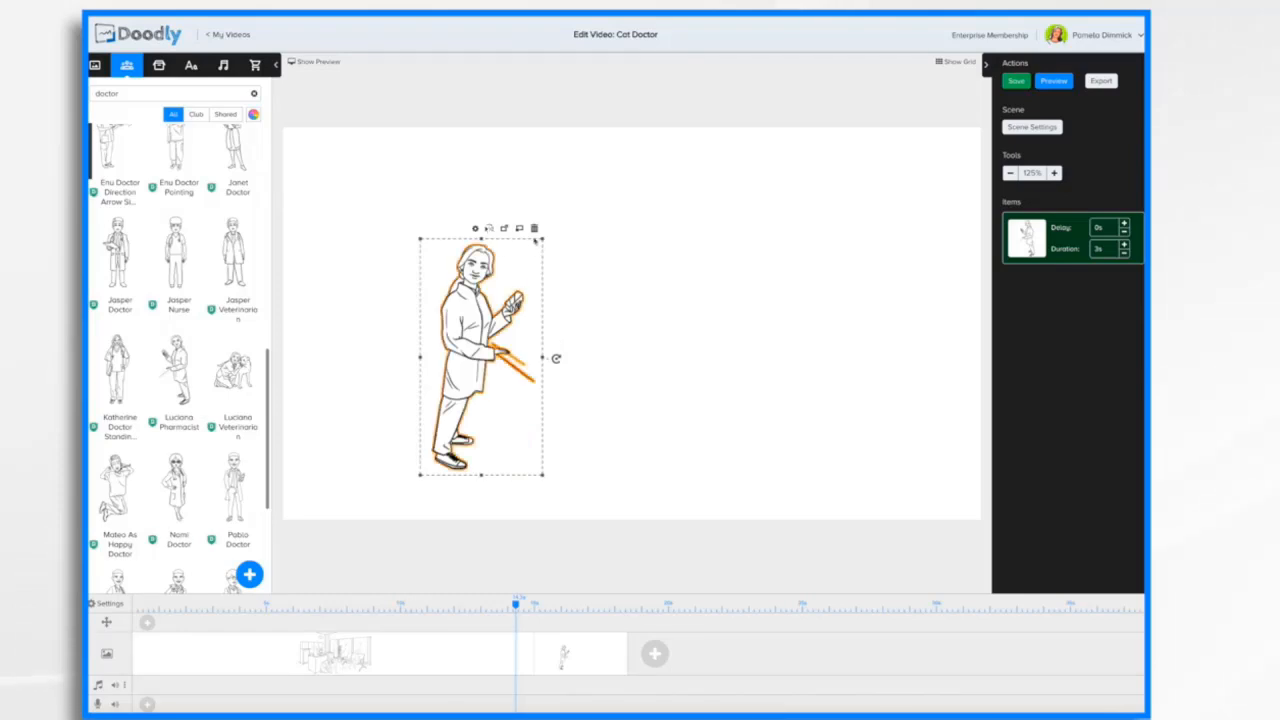
left_click_drag(543, 240, 648, 172)
left_click_drag(497, 263, 410, 282)
left_click(632, 332)
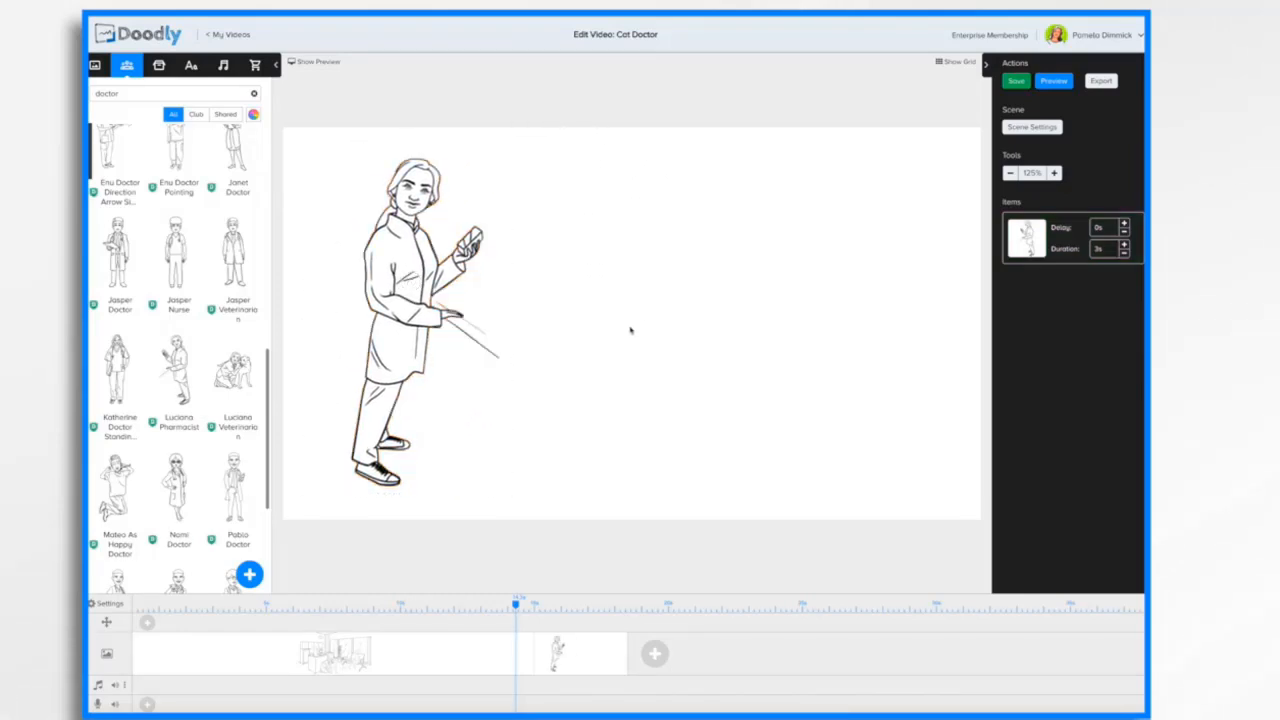
- Add the text "Veterinarian Services" in the Architects Daughter font near the top of the canvas, beside the character
left_click(191, 66)
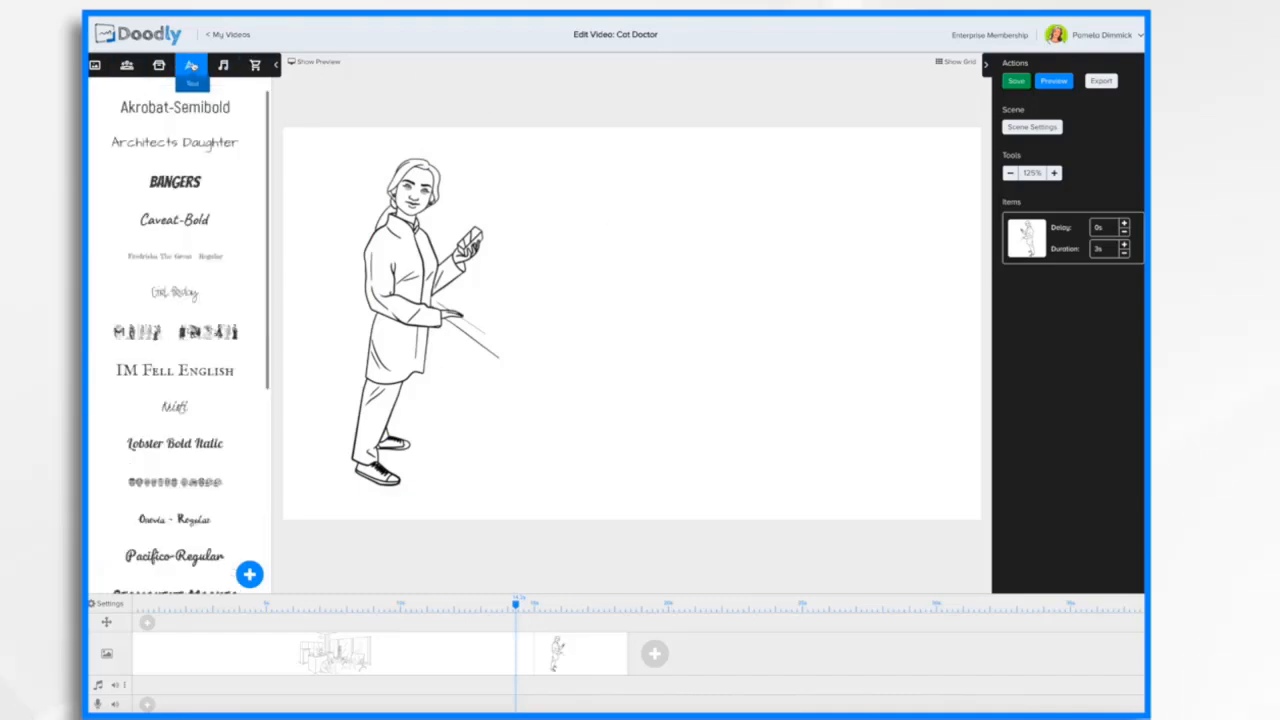
left_click_drag(175, 142, 646, 188)
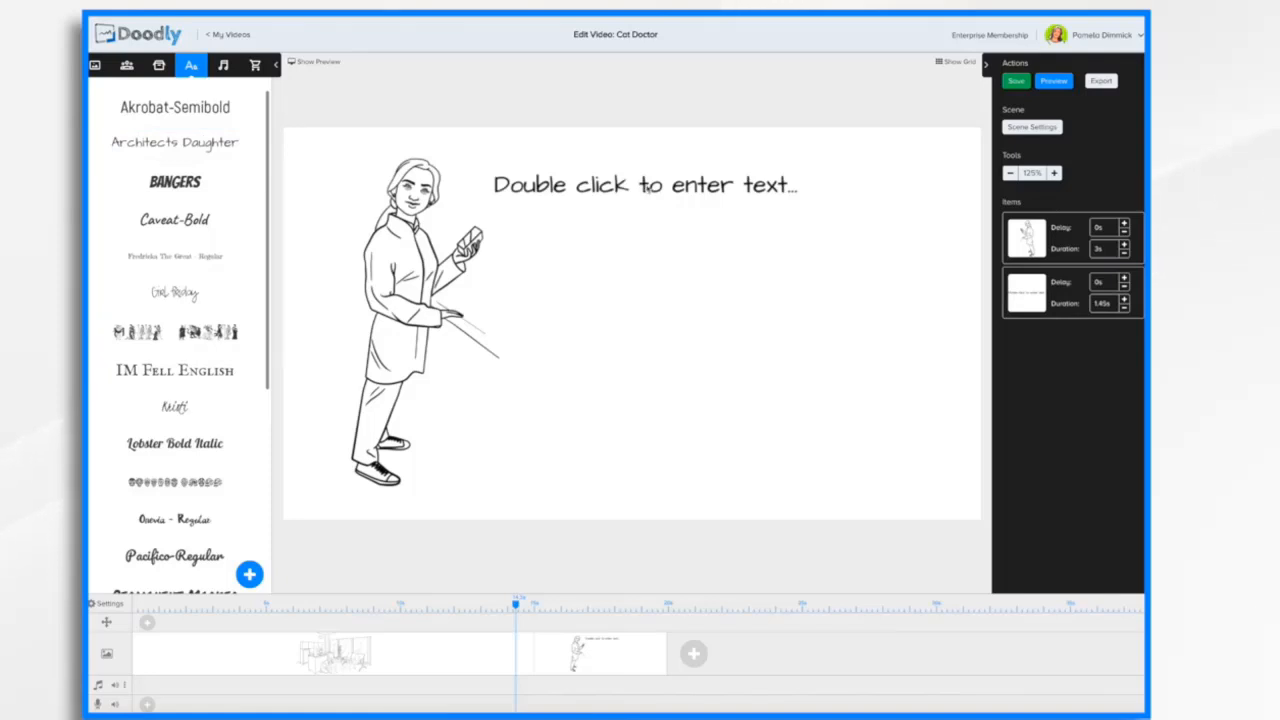
double_click(646, 188)
key("ctrl+a")
type("Veterinarian Services")
left_click(680, 400)
- Add an Architects Daughter text reading "Emergency Care" below the title
left_click_drag(175, 142, 720, 283)
double_click(719, 278)
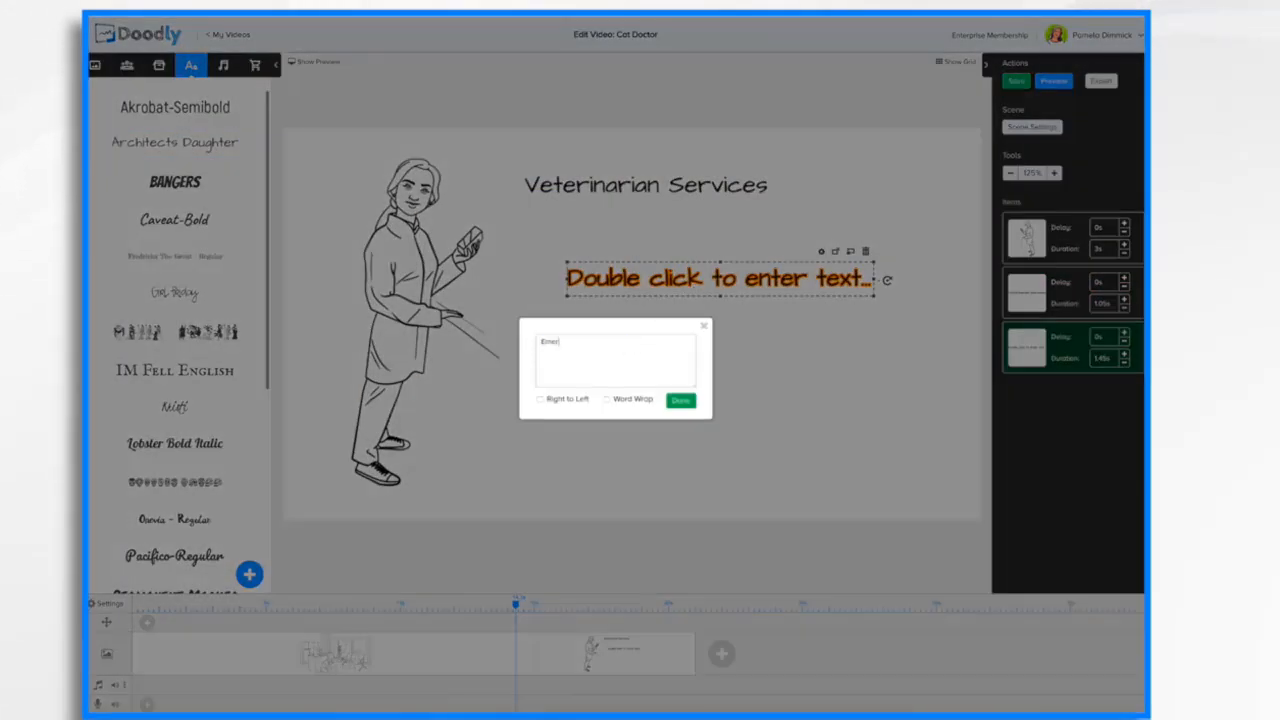
left_click(680, 400)
- Add an Architects Daughter text reading "Well Visits" in the lower part of the canvas
left_click_drag(175, 142, 725, 397)
double_click(725, 397)
key("ctrl+a")
type("Well Visits")
left_click(680, 400)
- Add an Architects Daughter text reading "Vaccine Clinics" just below the "Well Visits" line
left_click_drag(175, 142, 743, 429)
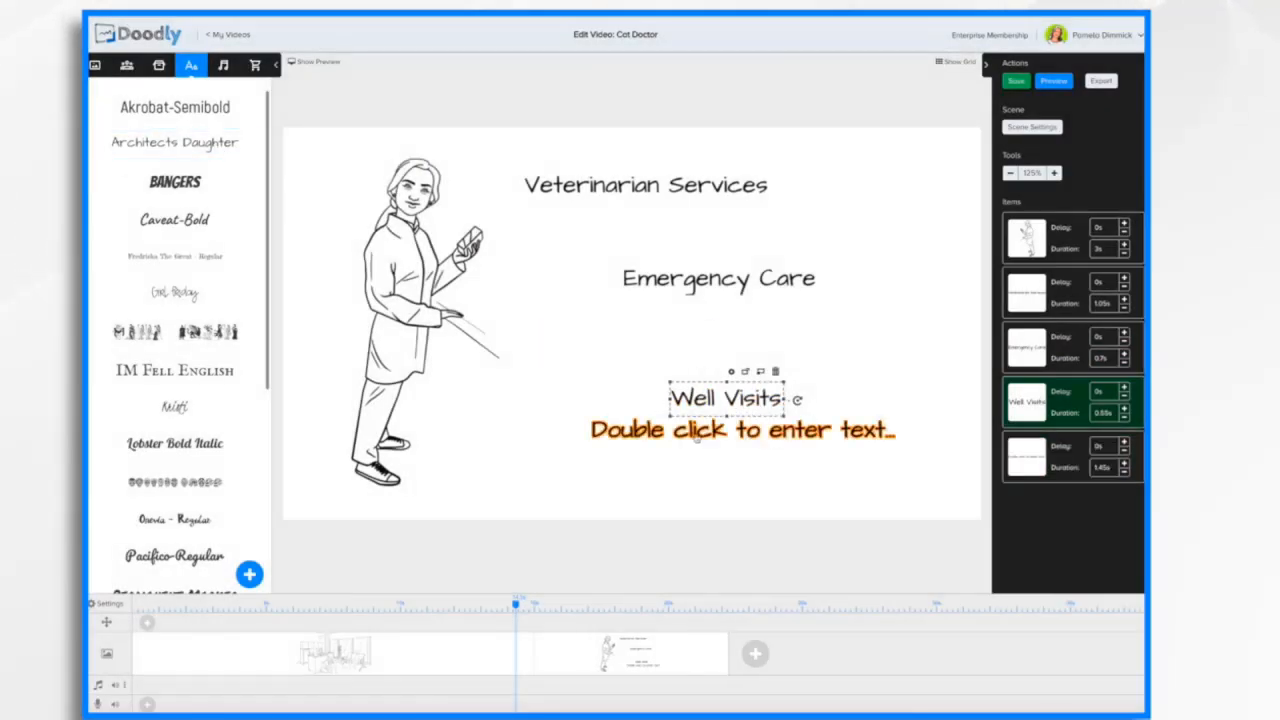
double_click(743, 429)
key("ctrl+a")
type("Vaccine Clinics")
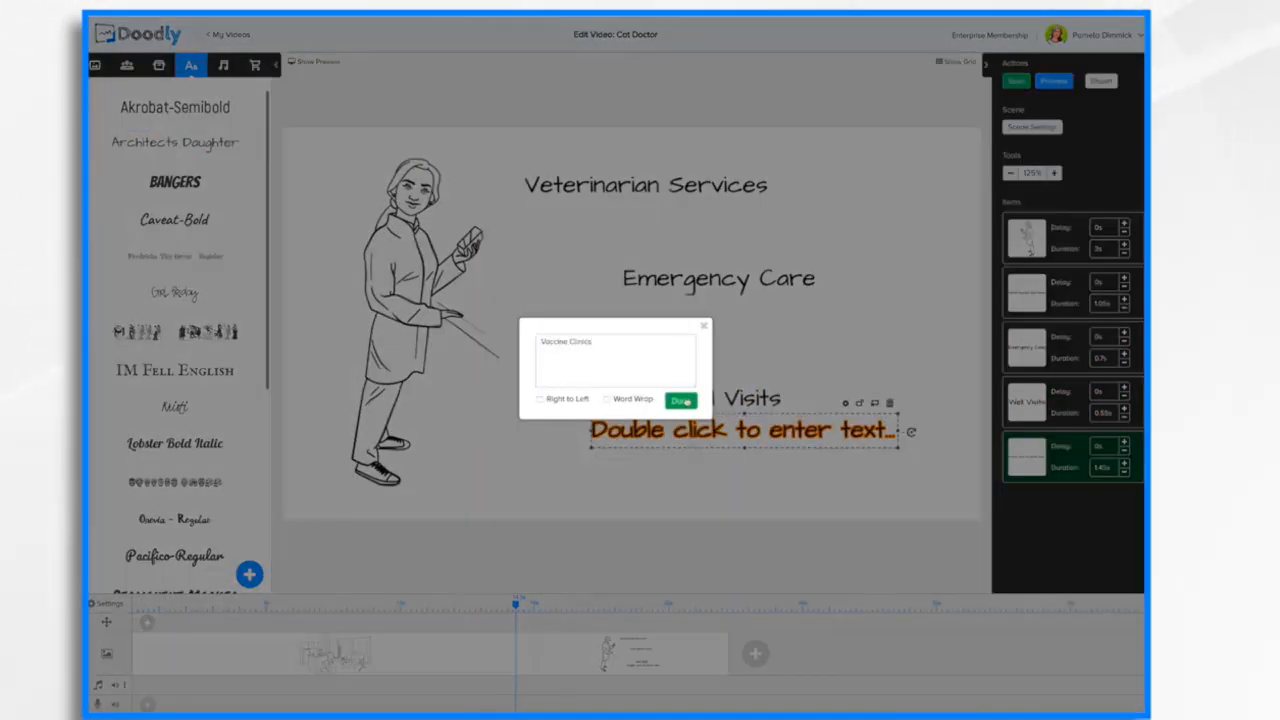
left_click(680, 400)
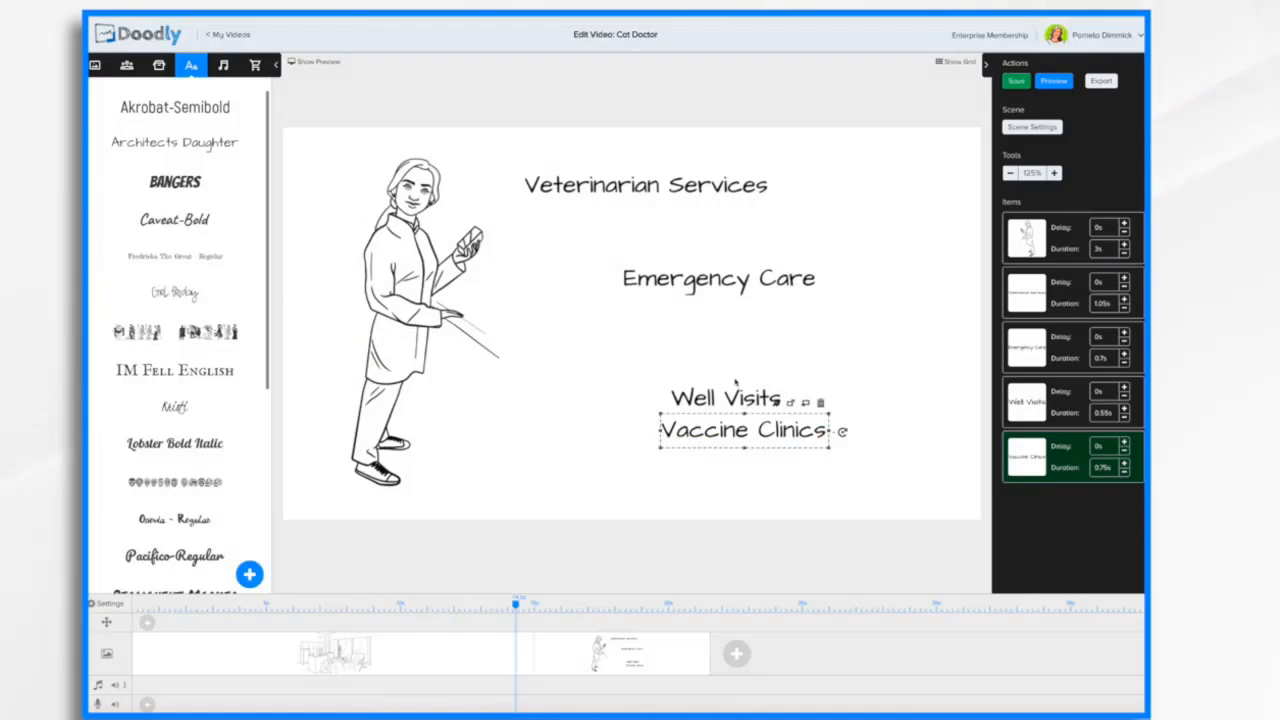
- Enlarge the "Veterinarian Services" title to font size 101 and try to recolor it red
left_click(719, 193)
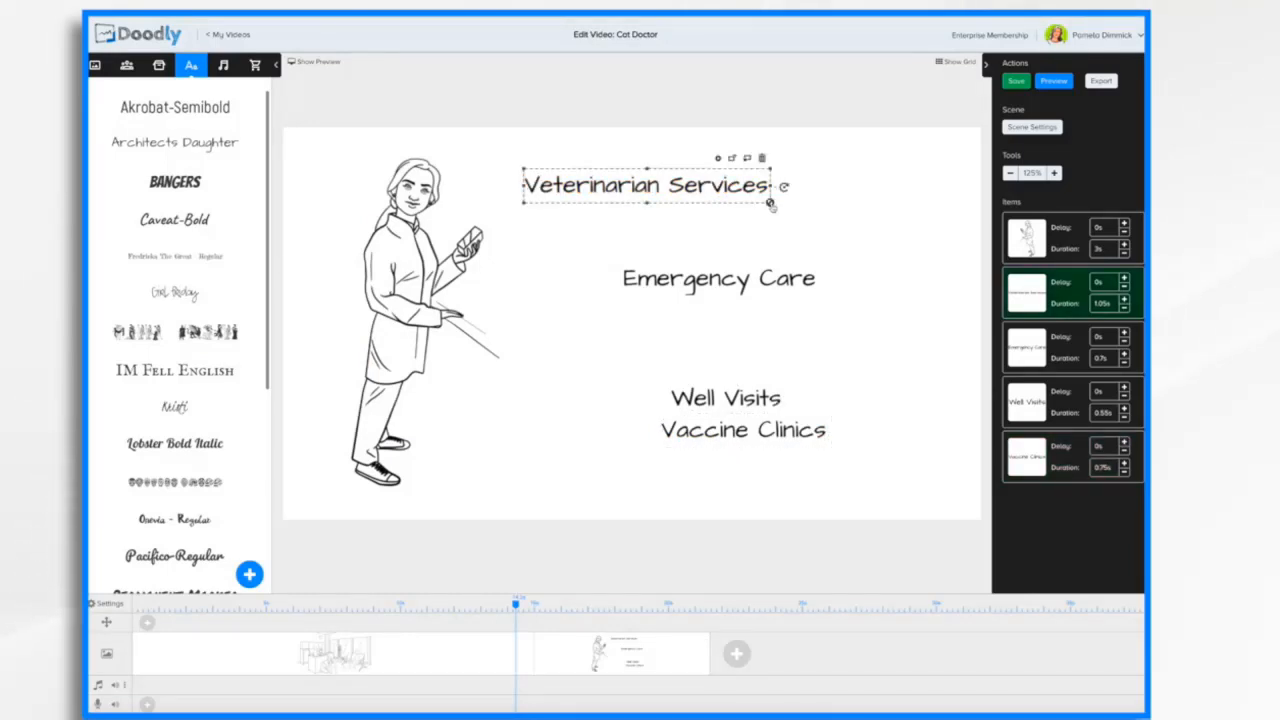
left_click_drag(769, 203, 891, 240)
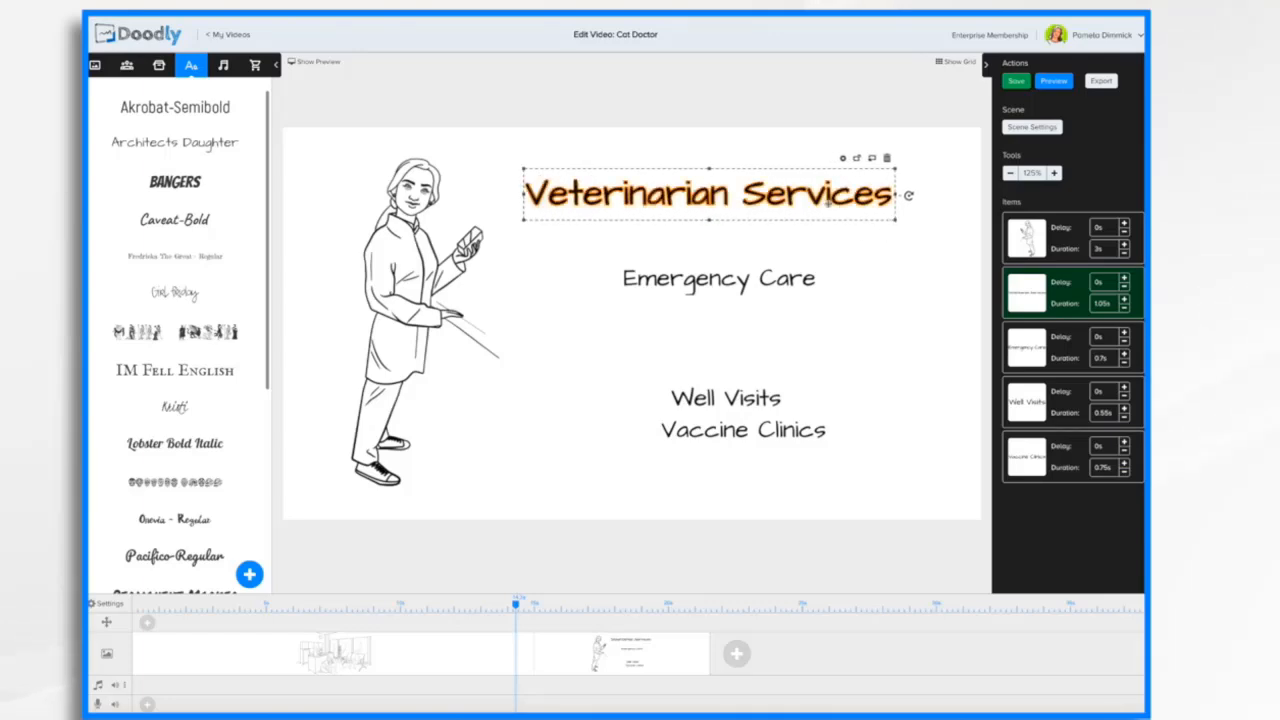
left_click(841, 159)
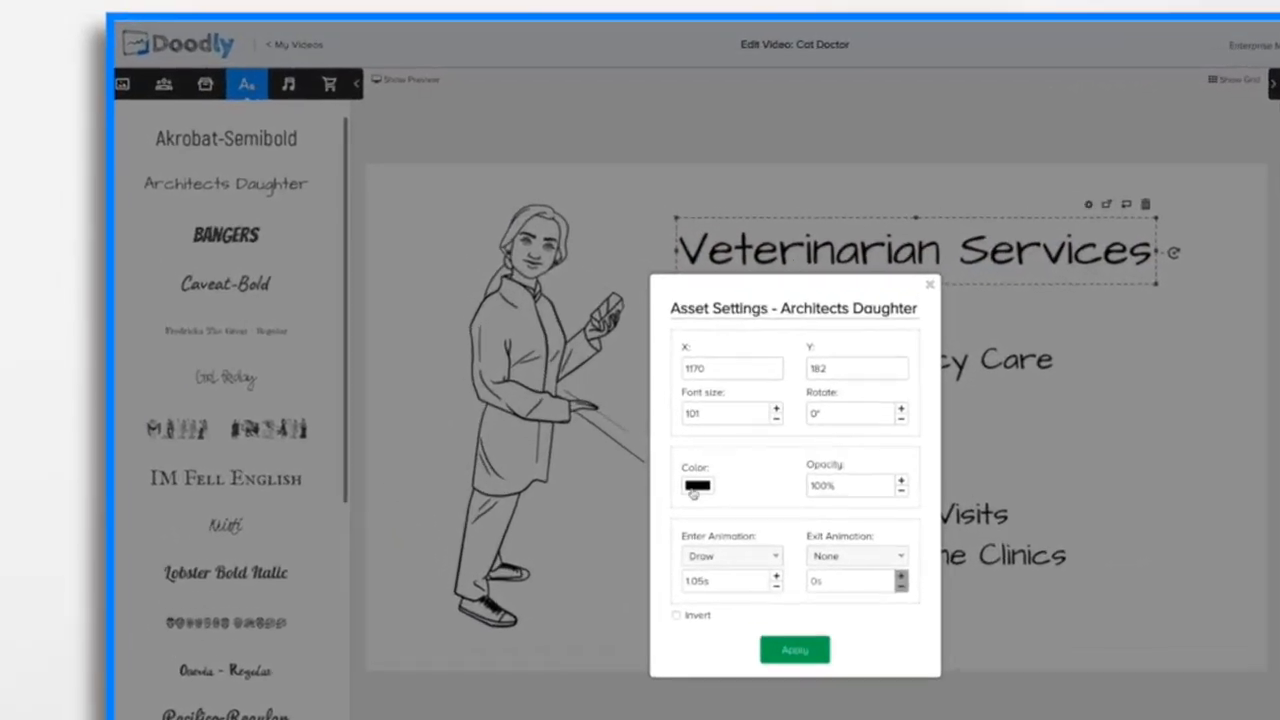
left_click(696, 486)
left_click(693, 661)
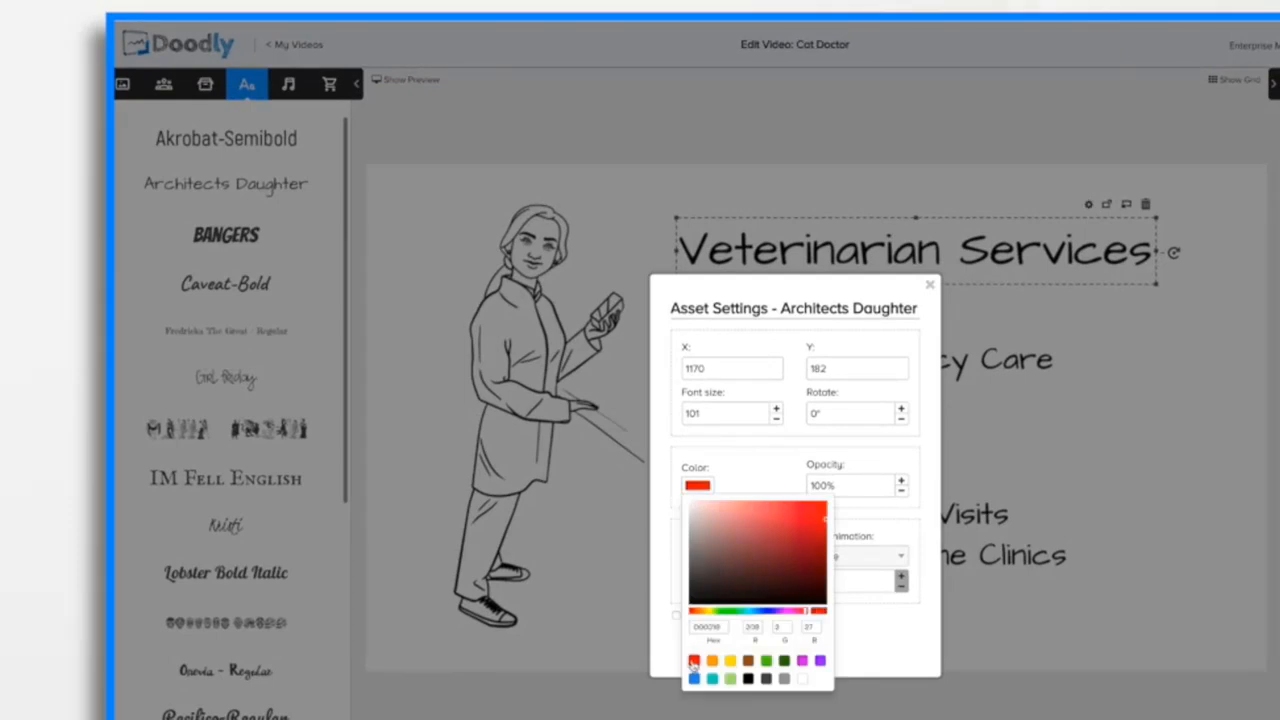
left_click(862, 635)
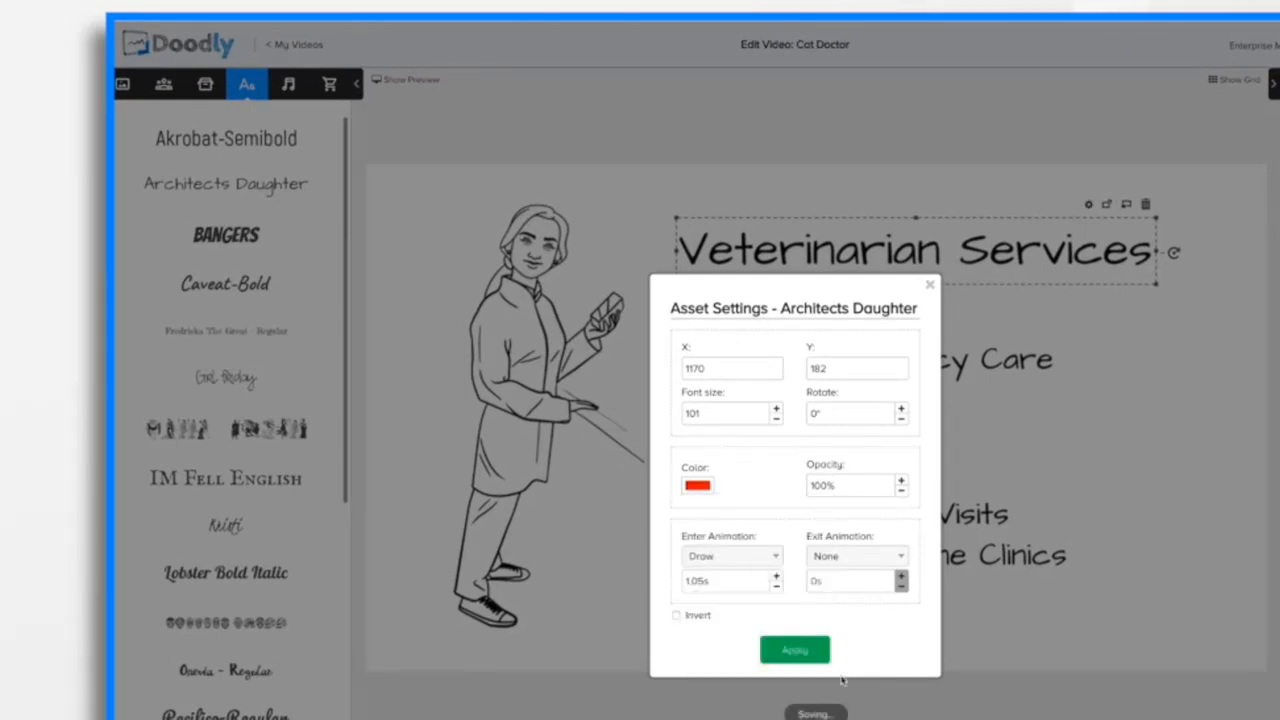
left_click(796, 650)
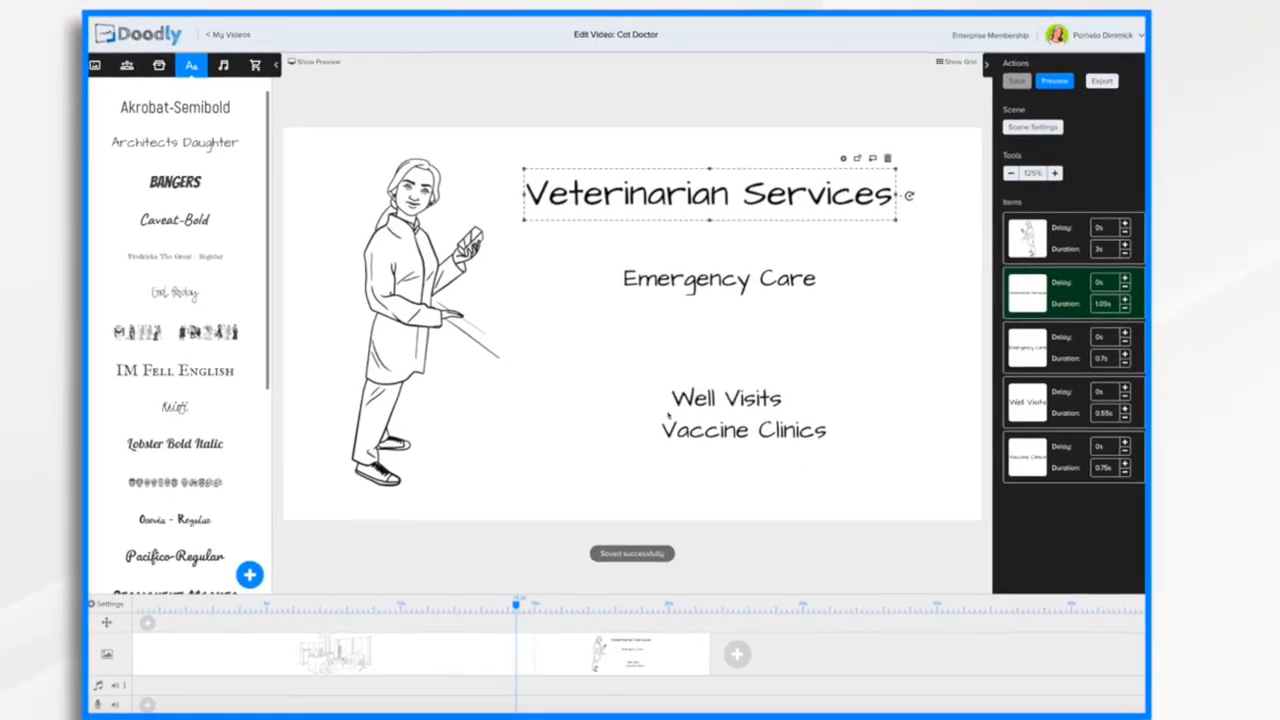
- Move "Emergency Care" and "Well Visits" up beneath the title, showing the grid to left-align them with each other
left_click_drag(730, 285, 695, 235)
left_click_drag(740, 393, 670, 254)
left_click(958, 62)
left_click_drag(649, 263, 640, 264)
left_click(629, 232)
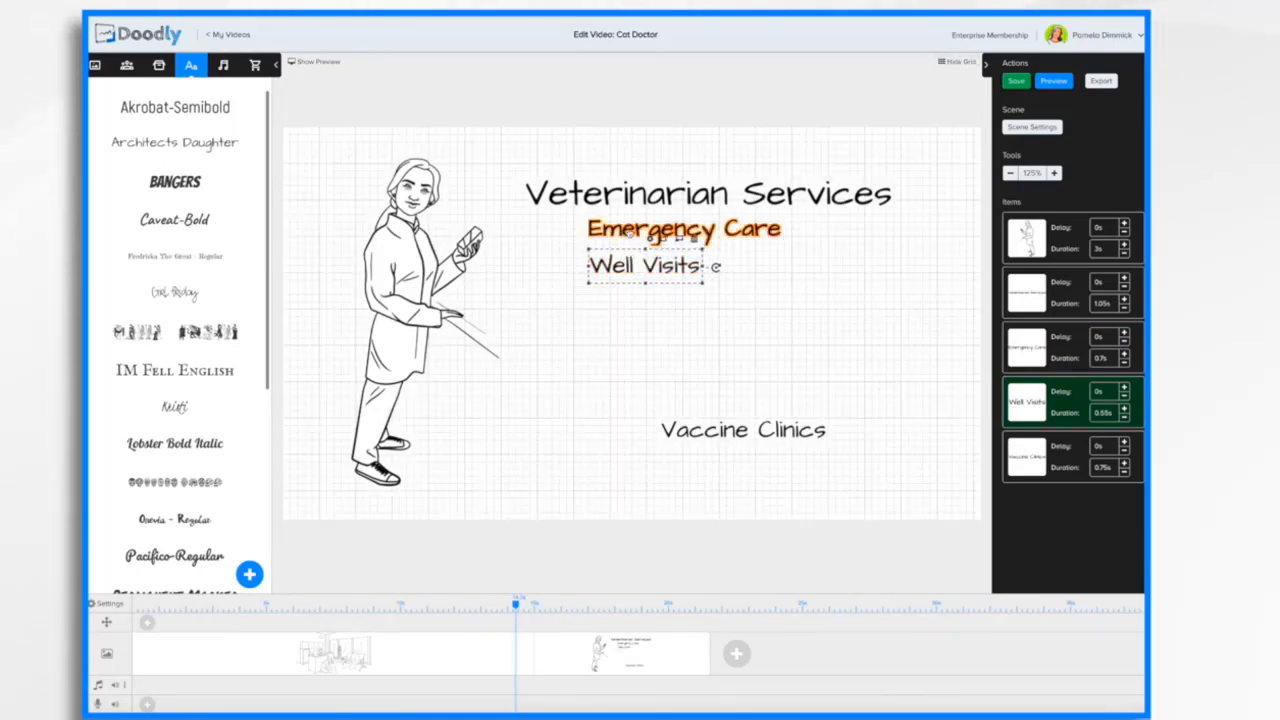
- Move "Vaccine Clinics" beneath "Well Visits", left-aligned with the other services, and hide the grid
left_click(730, 430)
left_click_drag(726, 416, 659, 299)
double_click(660, 299)
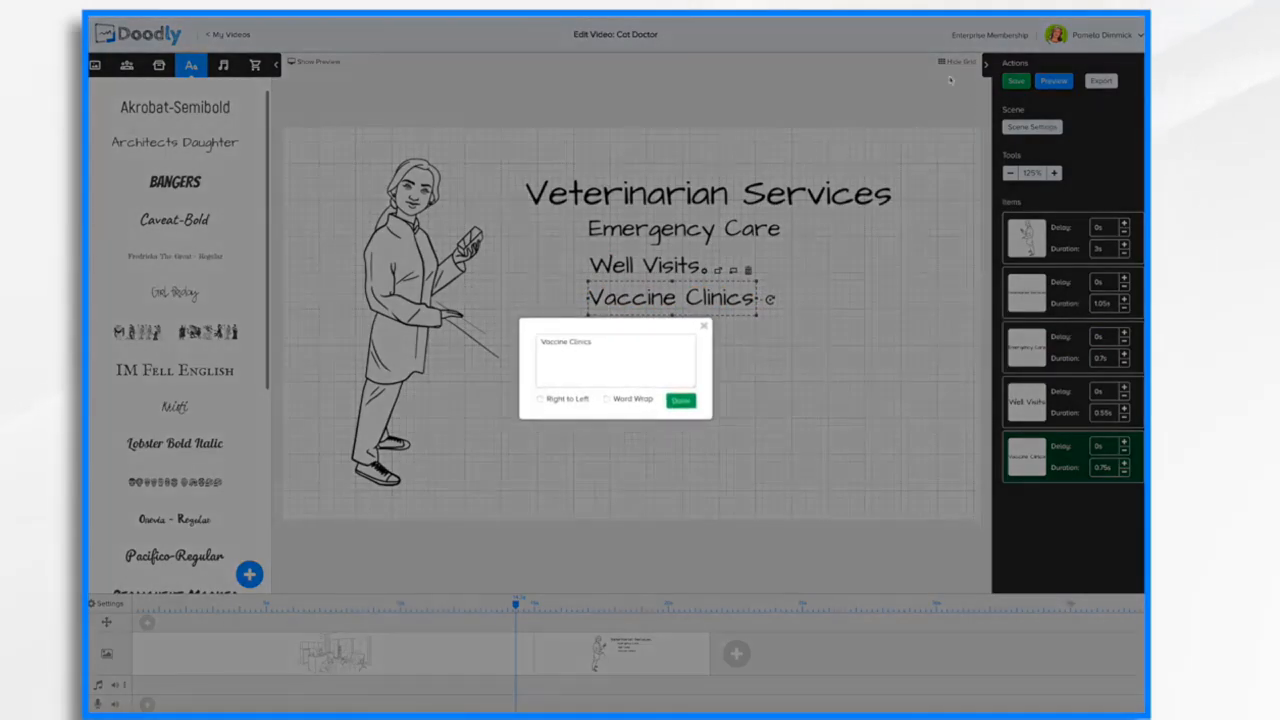
left_click(679, 401)
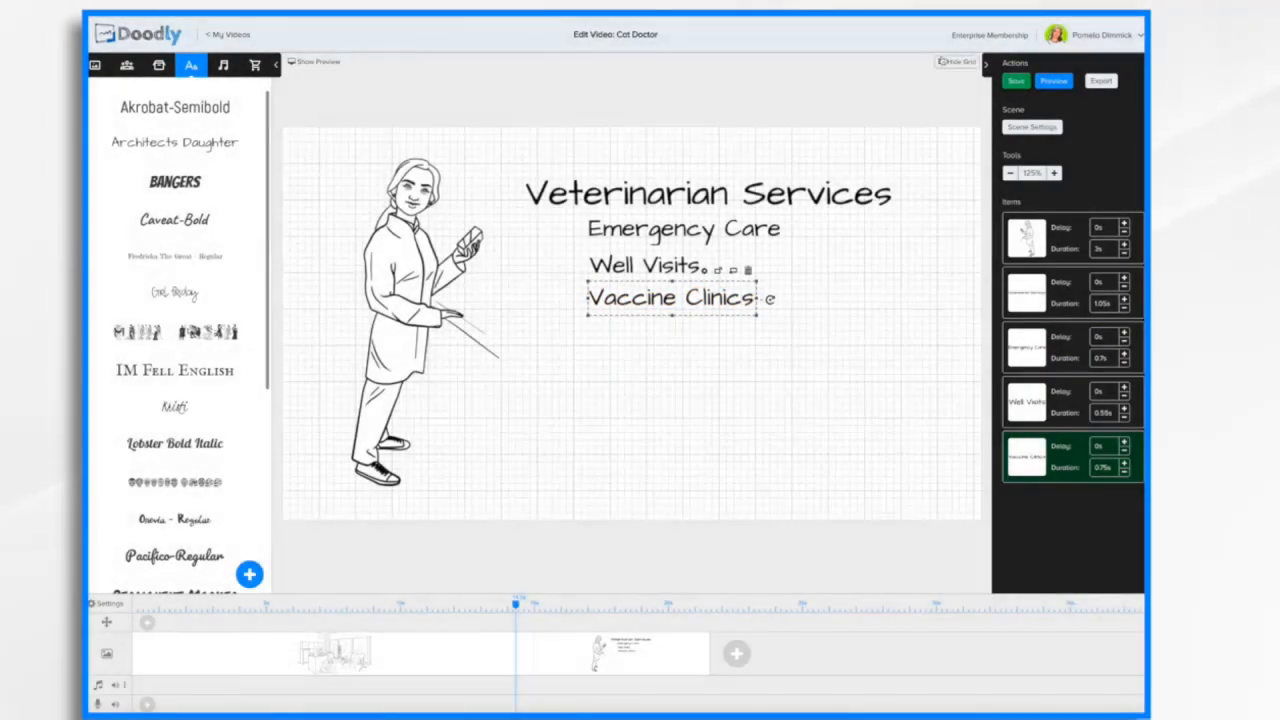
left_click(958, 62)
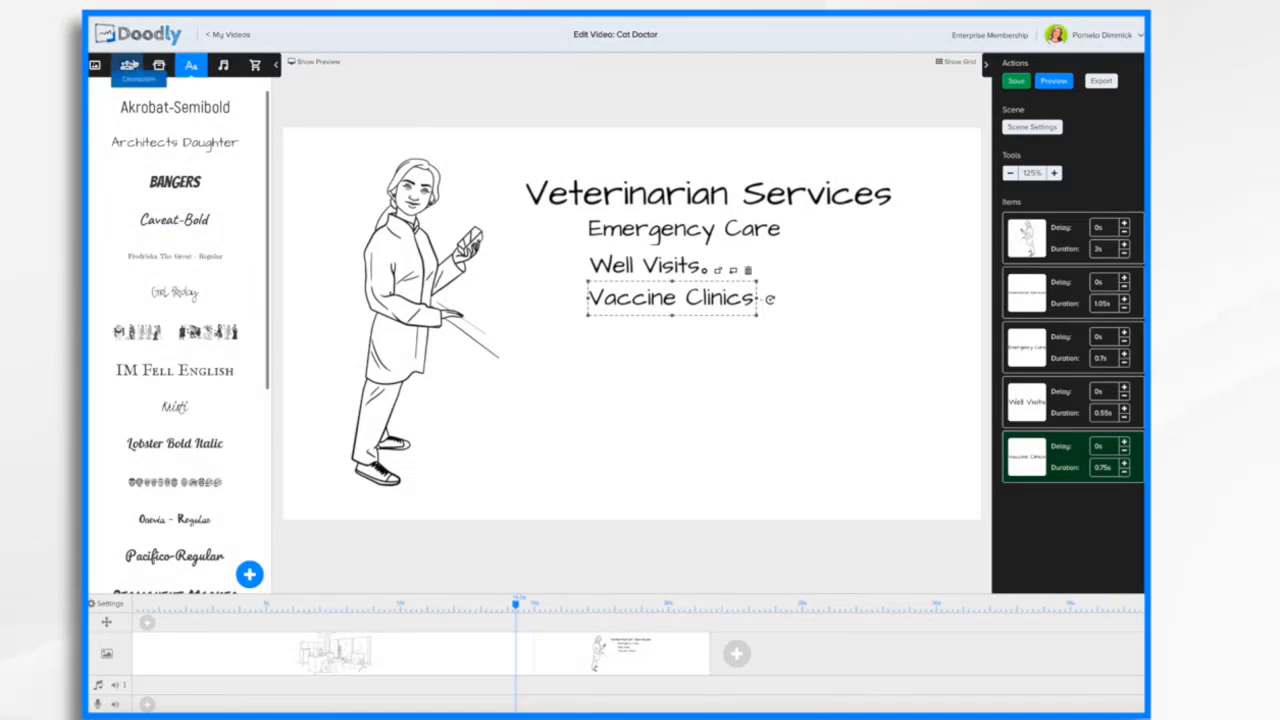
- Place the sitting cat drawing in the scene's lower right area and a reduced Dog Barking drawing beneath the list of services
left_click(158, 66)
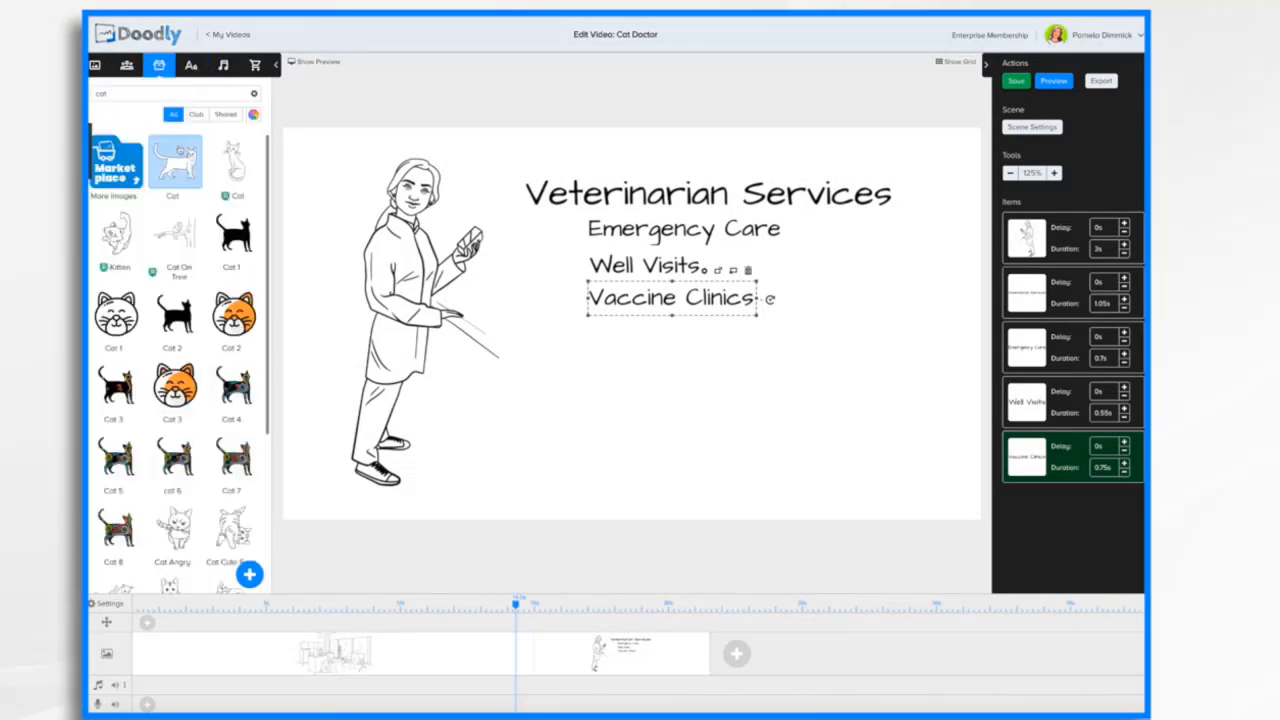
mouse_move(236, 167)
left_mouse_down()
mouse_move(874, 337)
mouse_move(894, 391)
left_mouse_up()
double_click(228, 97)
type("dog")
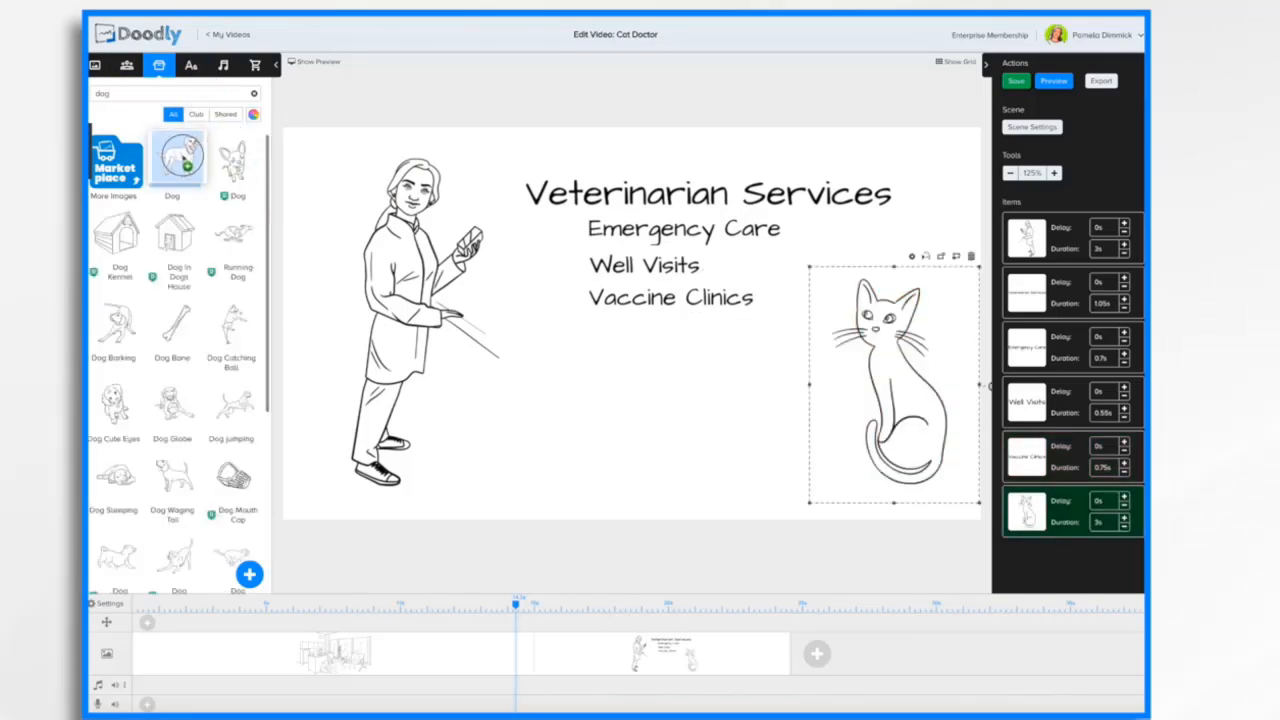
mouse_move(113, 325)
left_mouse_down()
mouse_move(584, 418)
mouse_move(643, 400)
mouse_move(643, 380)
left_mouse_up()
left_click(614, 391)
left_click(652, 295)
left_click_drag(750, 289, 692, 343)
left_click_drag(585, 414, 577, 394)
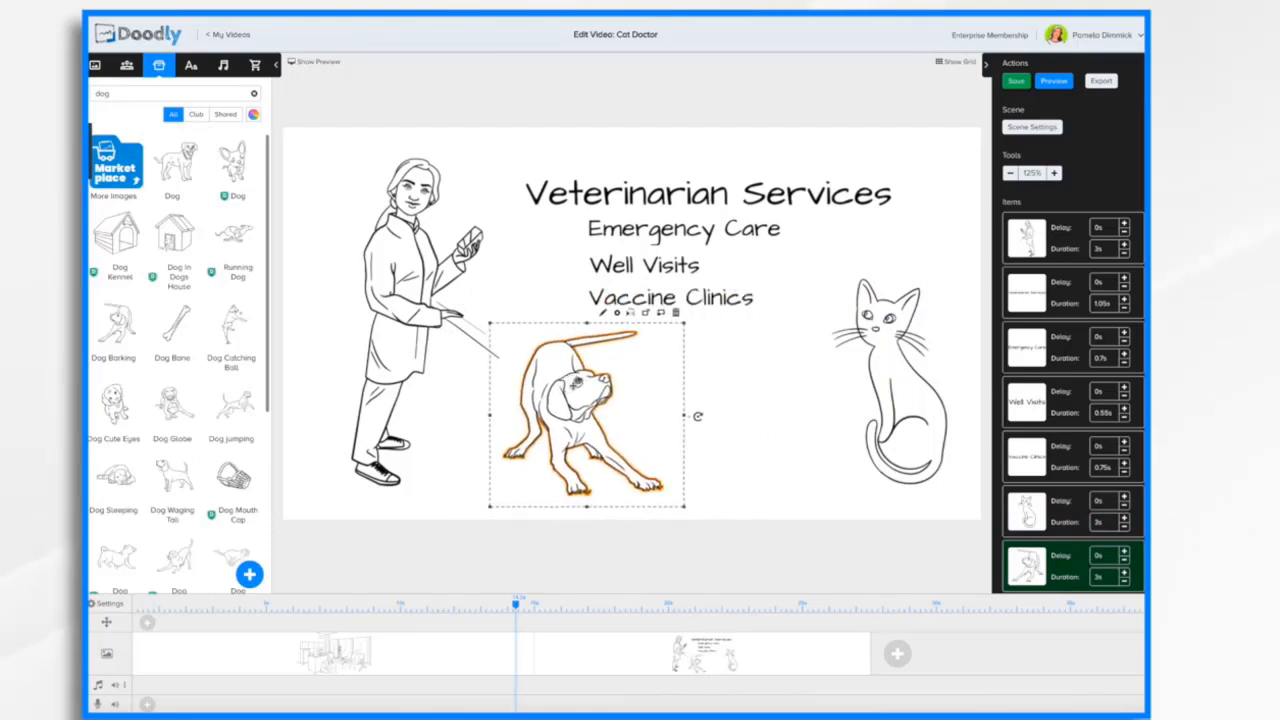
scroll(798, 669, "down", 1)
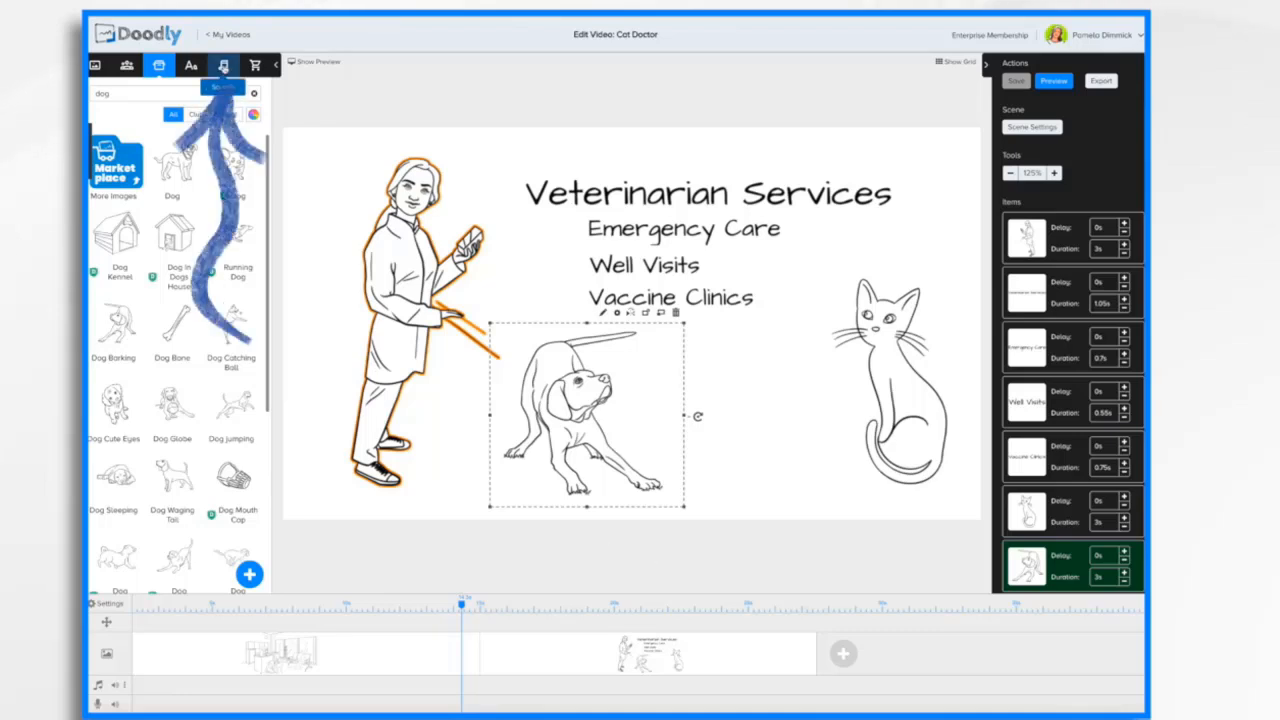
- Upload the file Dummy Voiceover.mp3 to the sound library under the title Dummy Voiceover
left_click(223, 65)
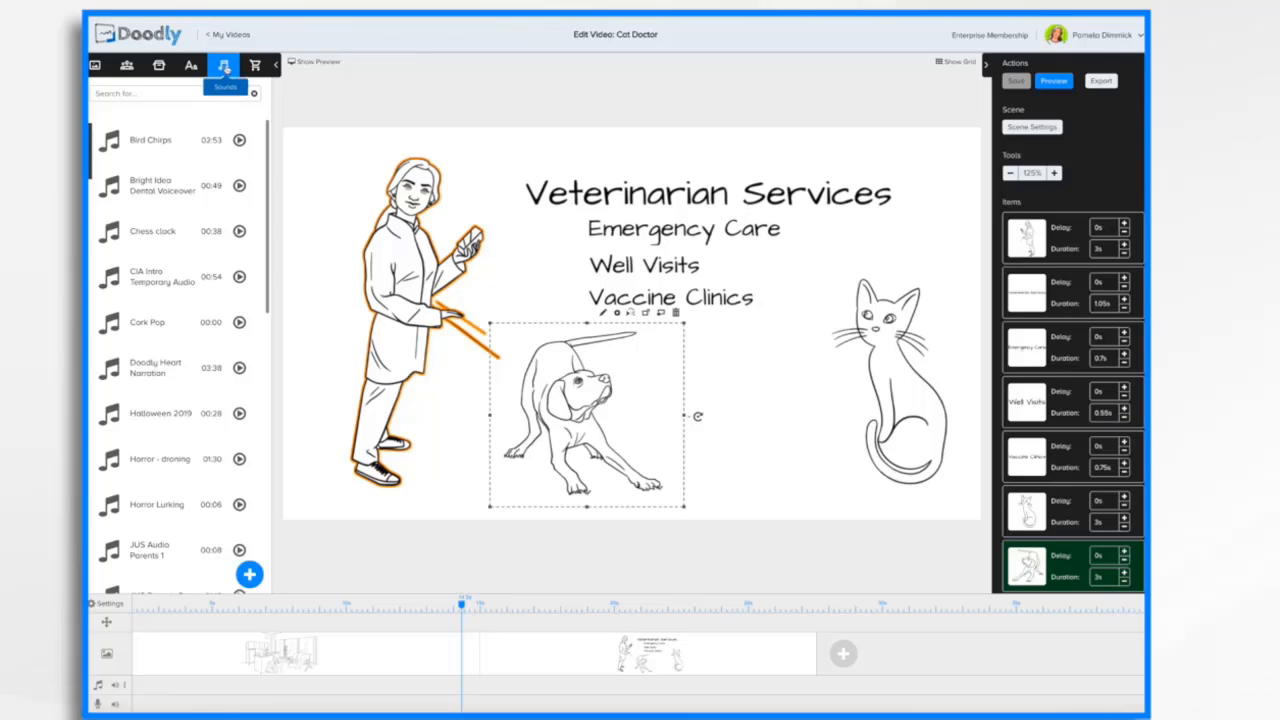
left_click(250, 573)
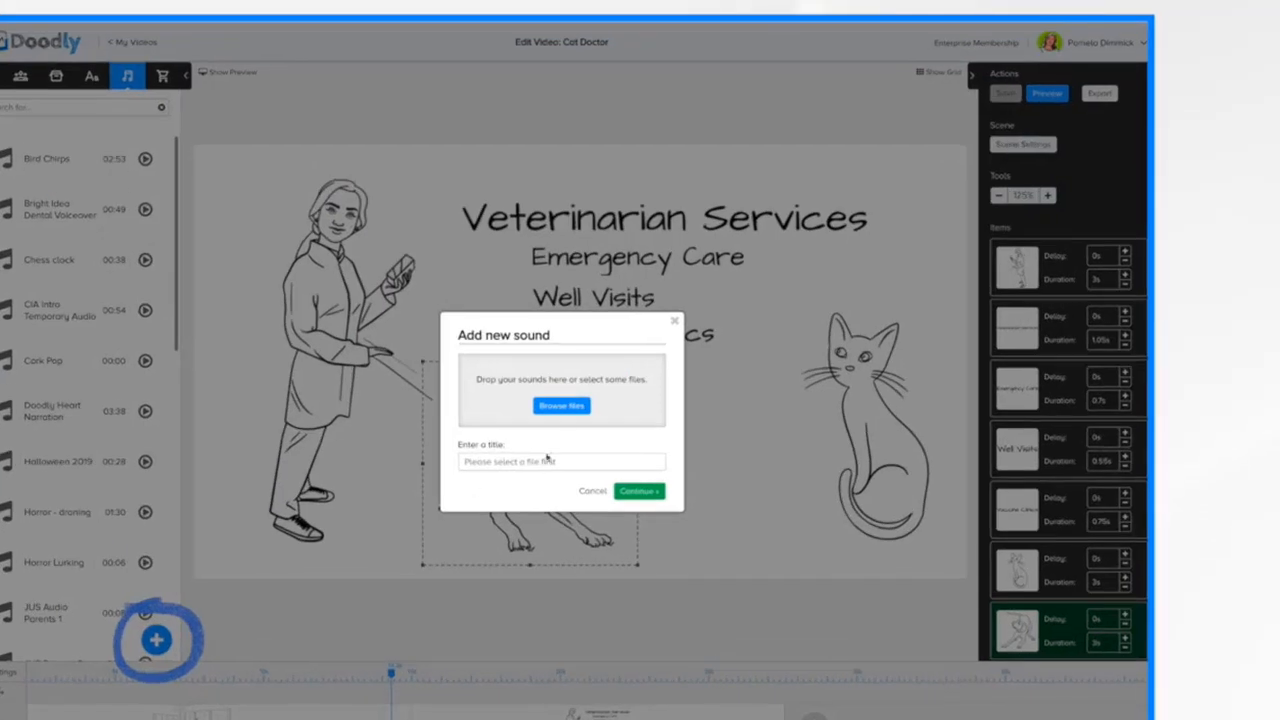
left_click(572, 412)
left_click_drag(1065, 200, 581, 397)
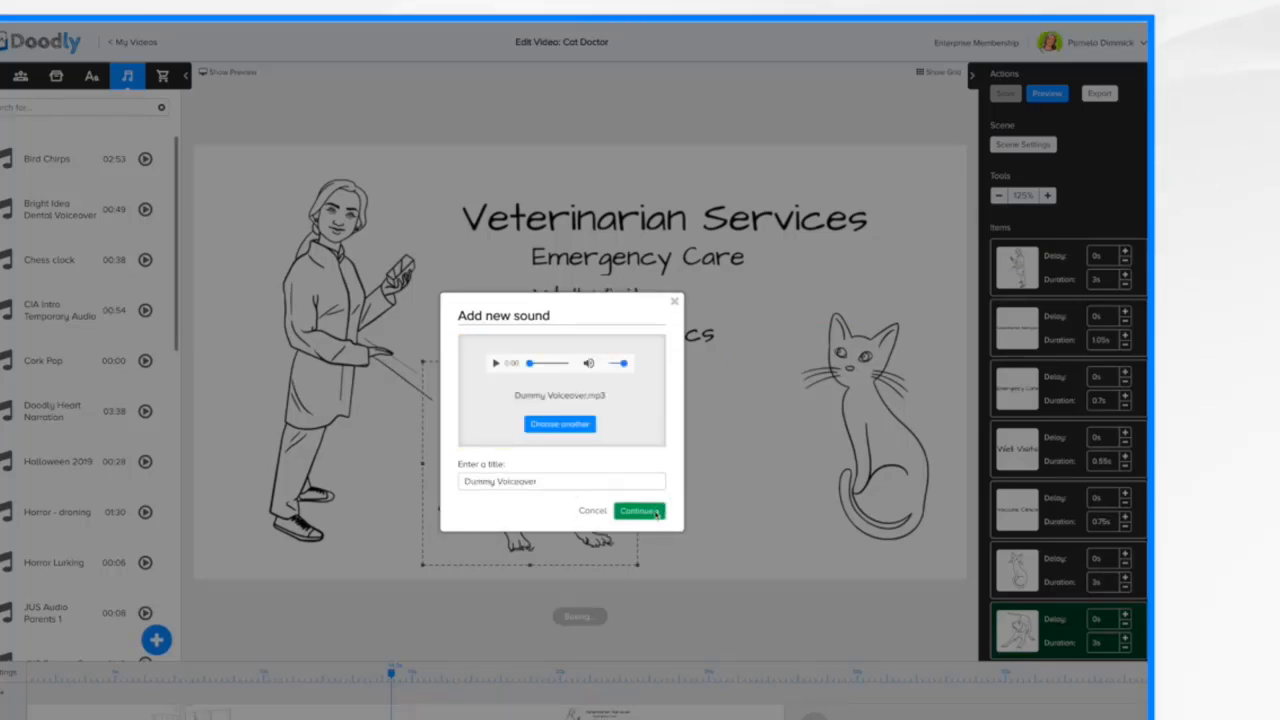
left_click(646, 515)
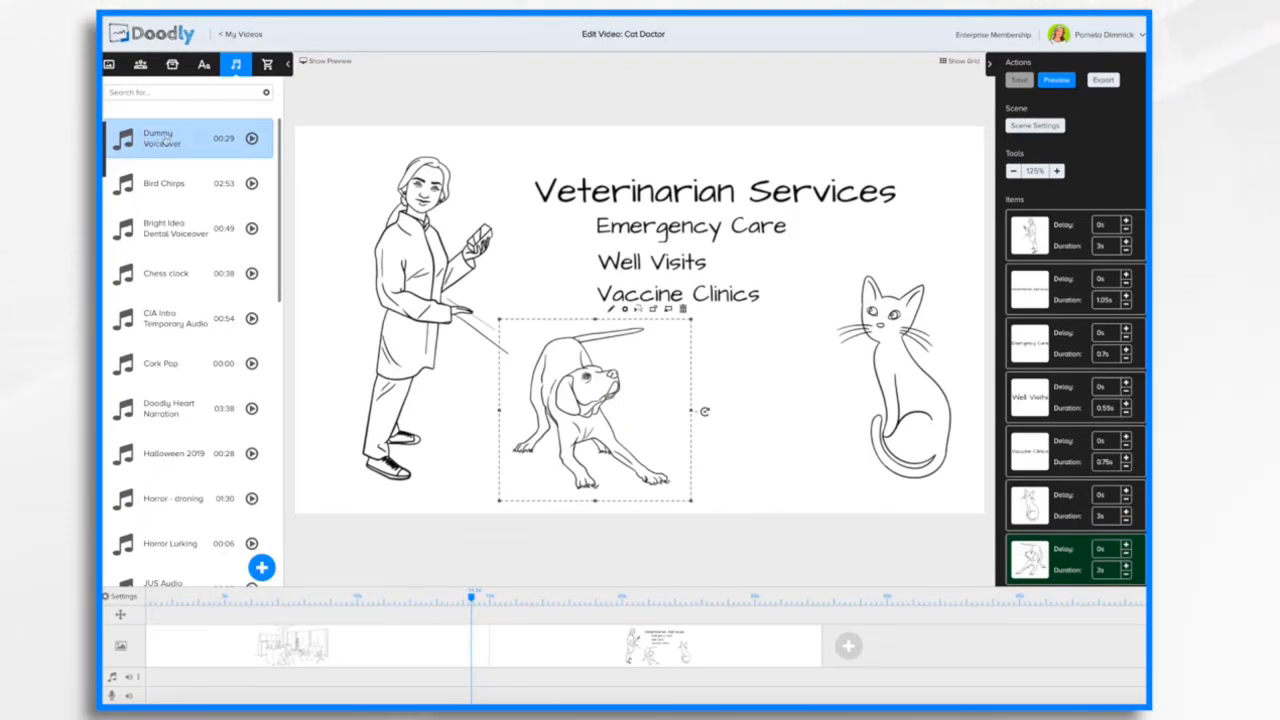
- Add the Dummy Voiceover to the voiceover track and shift it so that it starts slightly after the beginning of the video
left_click_drag(164, 141, 177, 686)
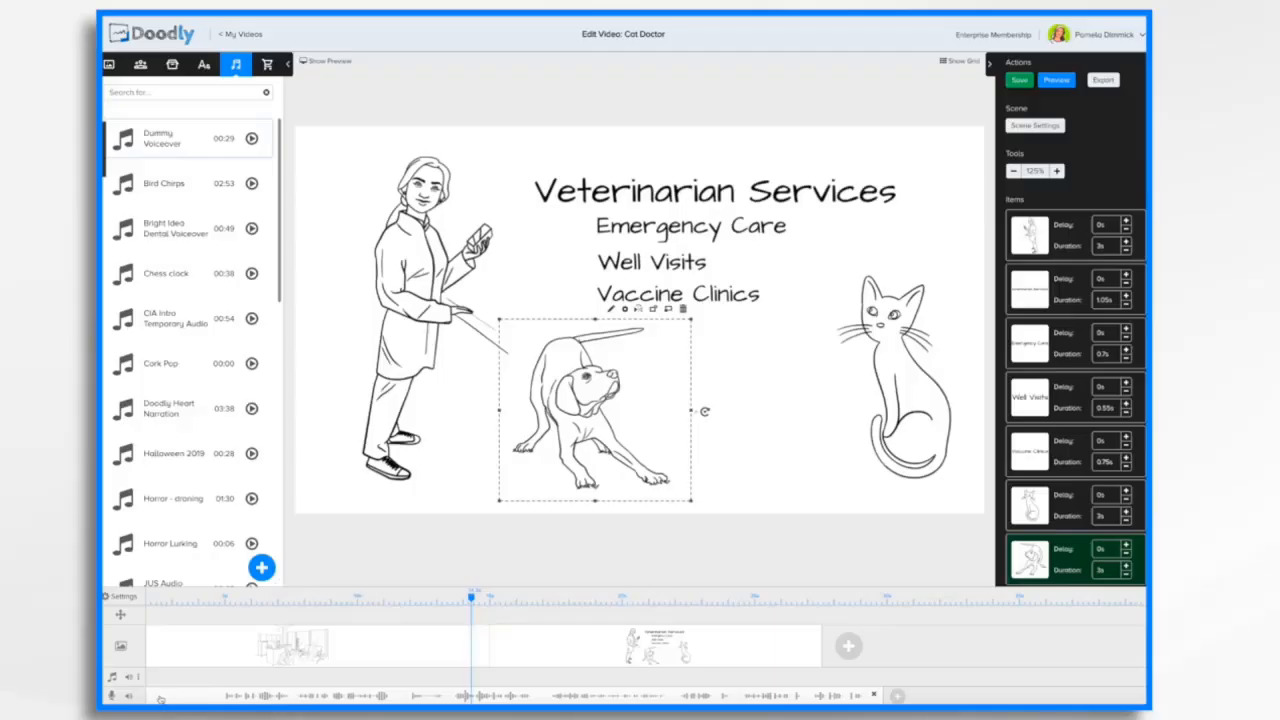
left_click_drag(373, 698, 361, 696)
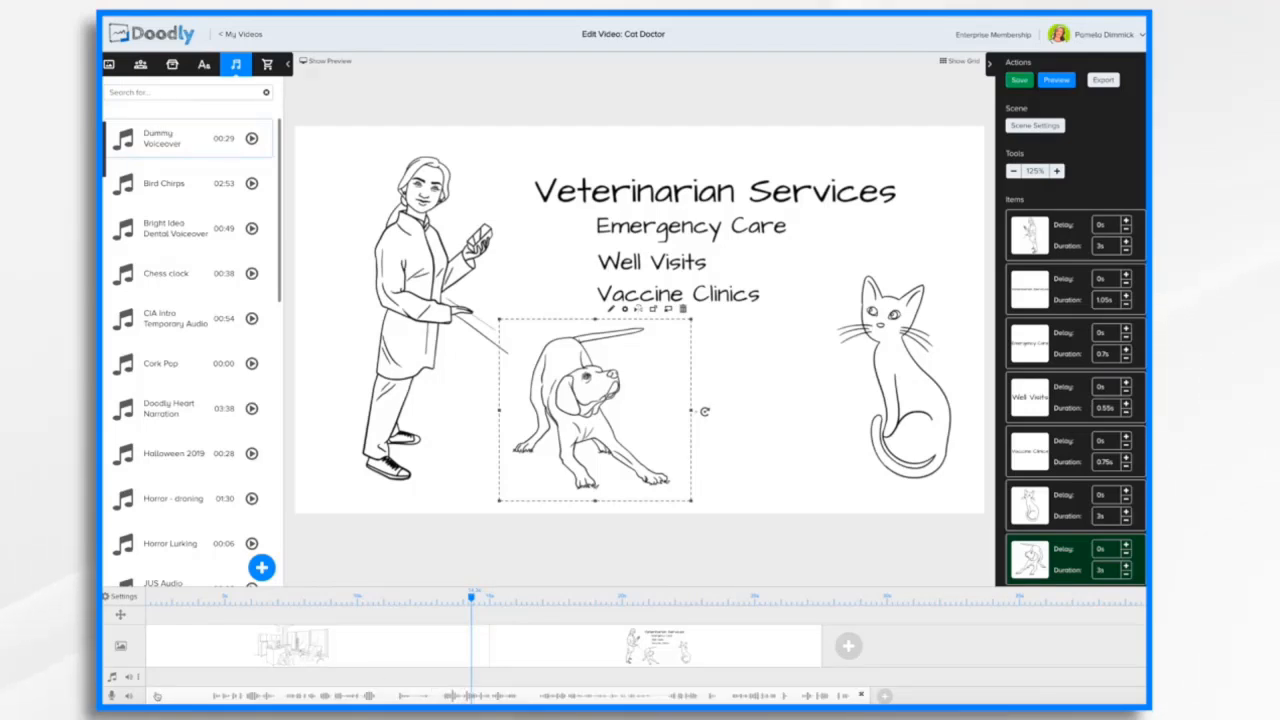
left_click_drag(602, 693, 635, 693)
left_click_drag(148, 697, 176, 693)
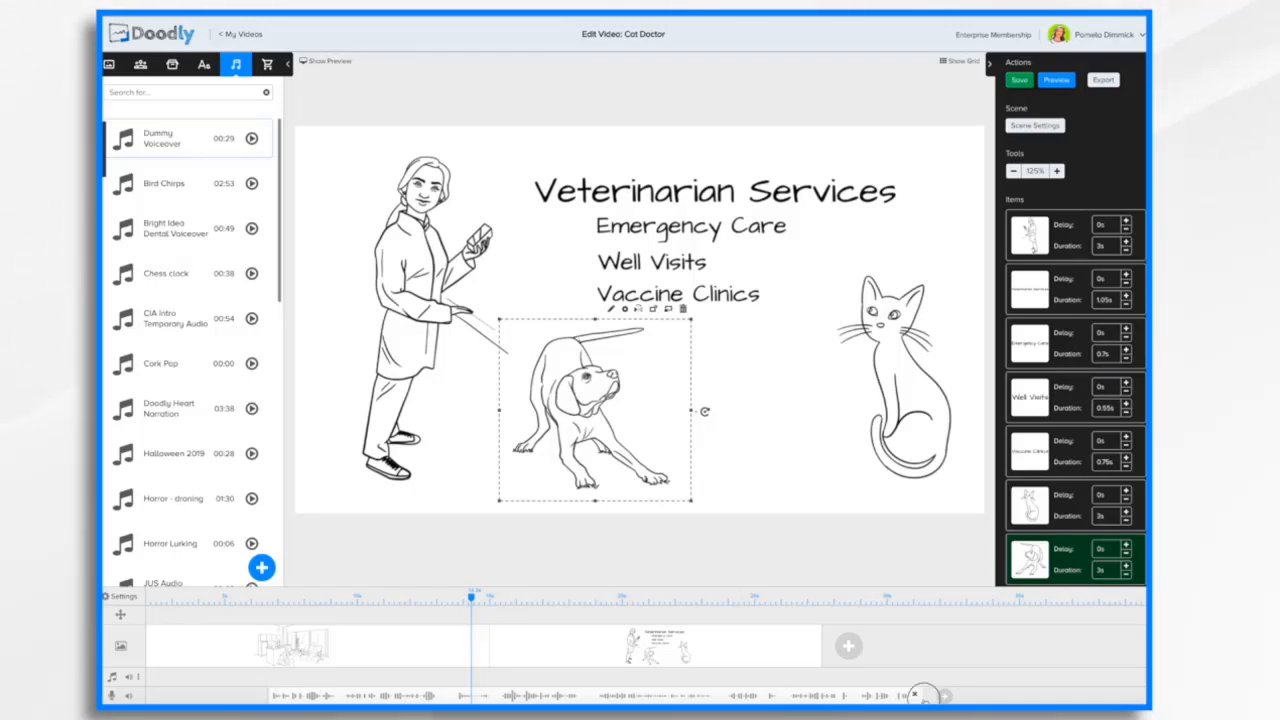
left_click_drag(625, 695, 520, 687)
left_click_drag(472, 598, 183, 622)
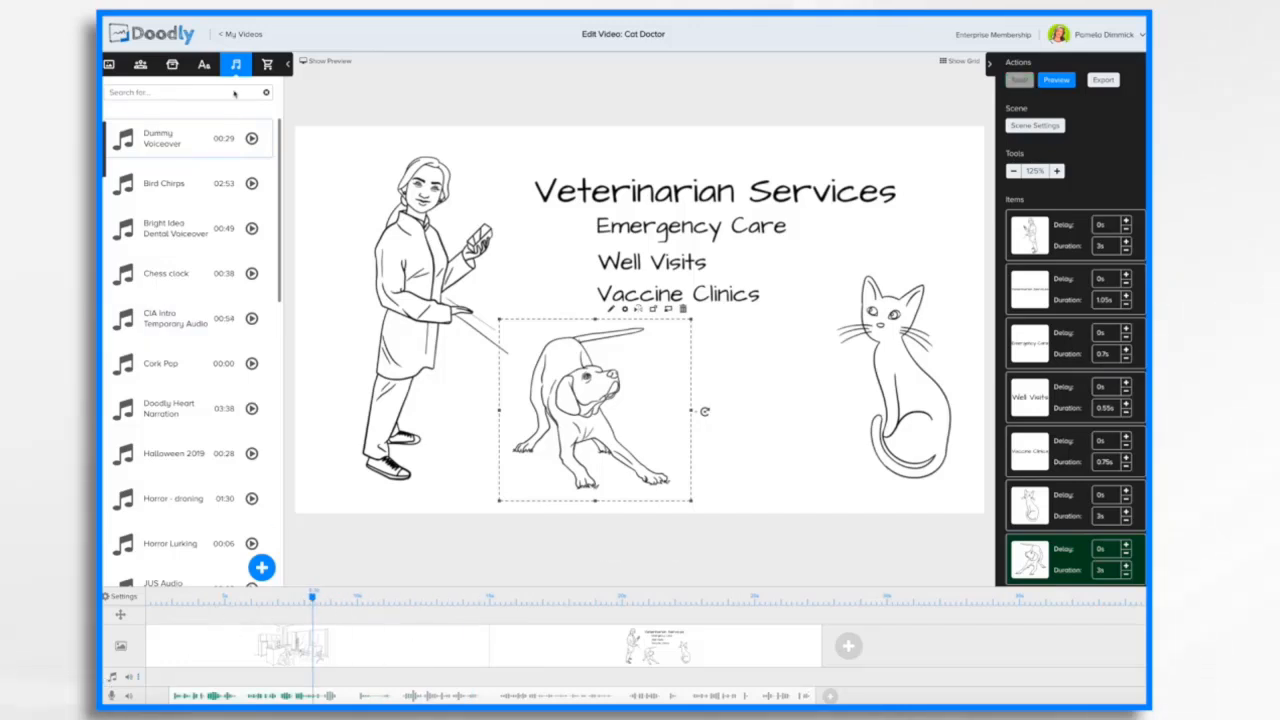
- Browse the full sound library to review the available music tracks
scroll(190, 430, "down", 15)
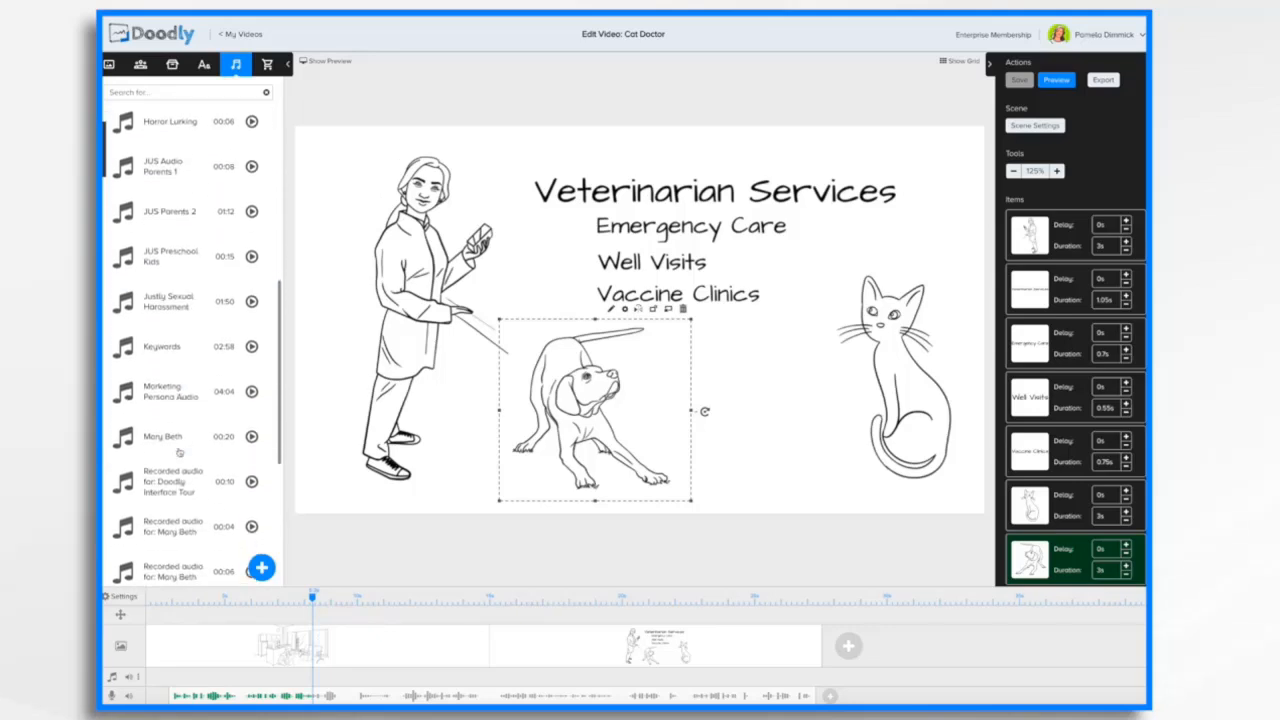
scroll(190, 523, "down", 5)
scroll(189, 523, "down", 2)
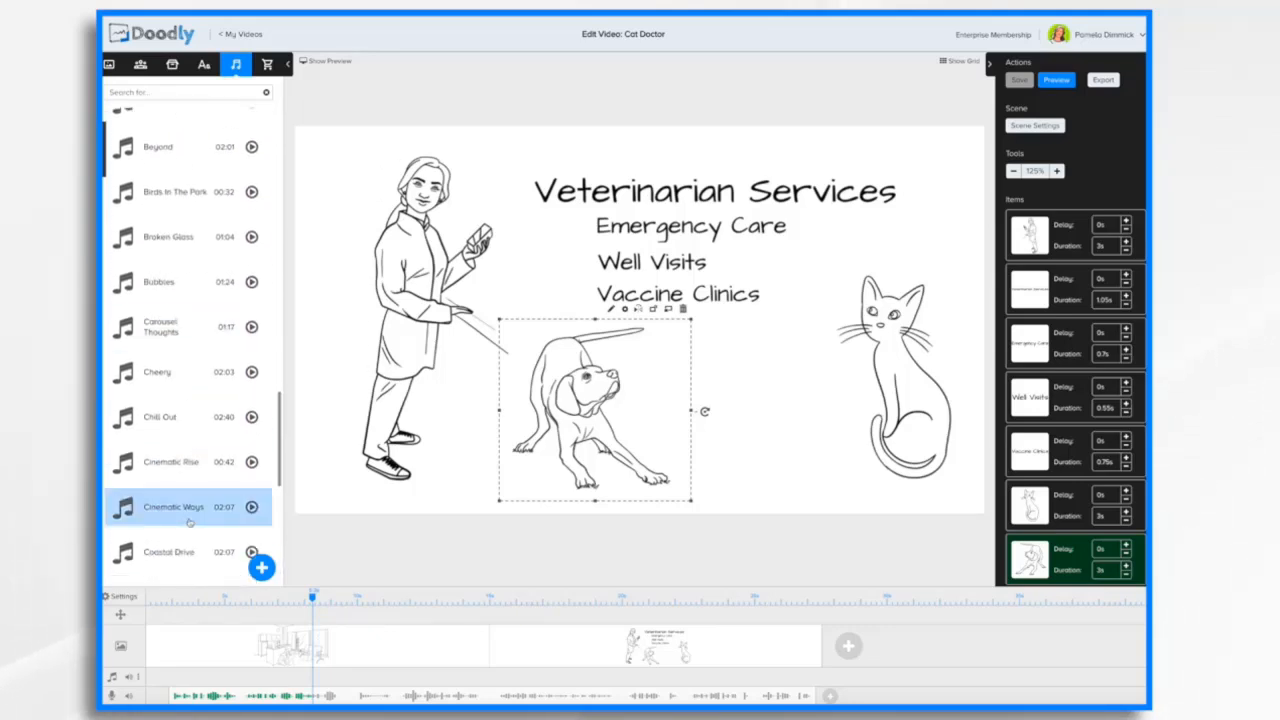
scroll(189, 523, "down", 2)
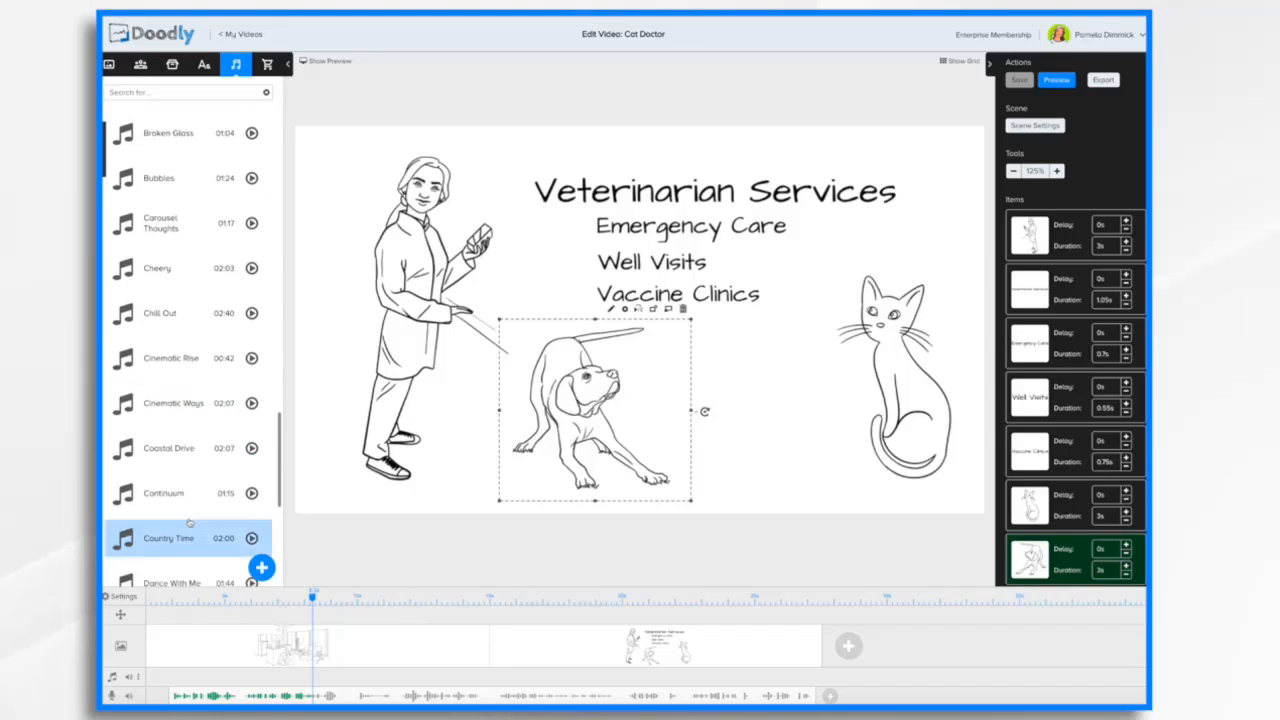
scroll(189, 523, "down", 7)
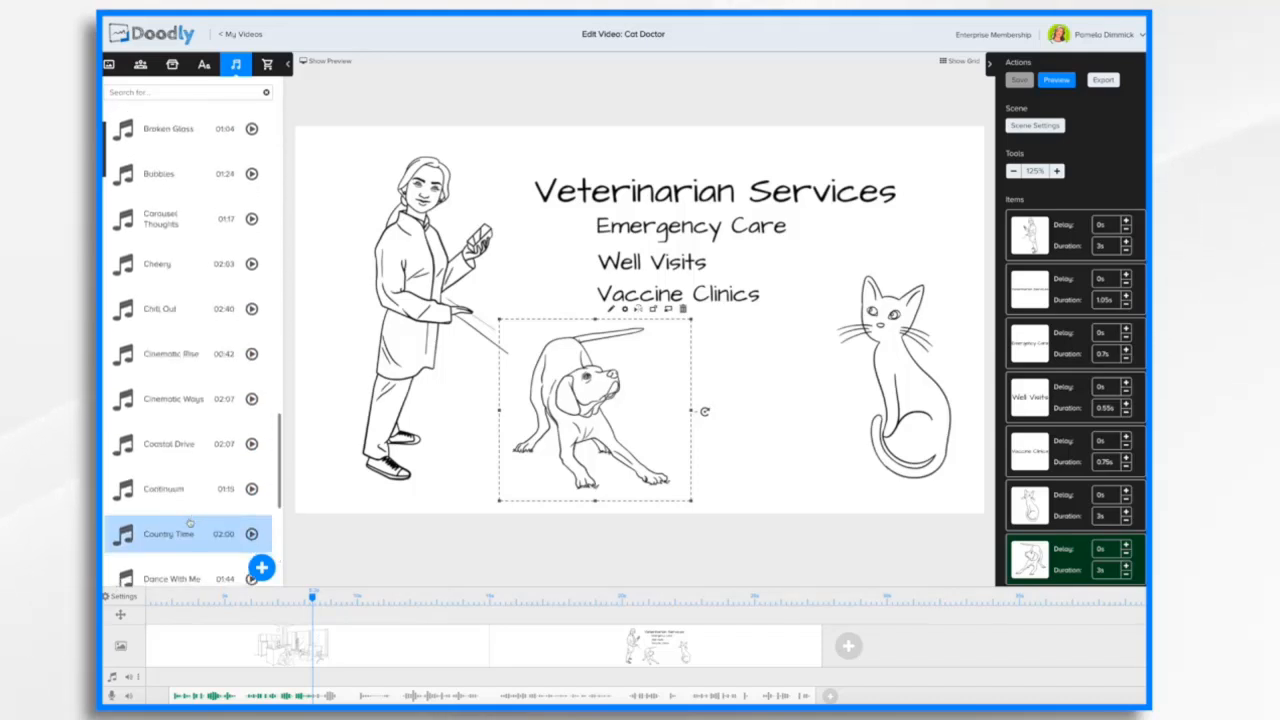
scroll(189, 522, "down", 7)
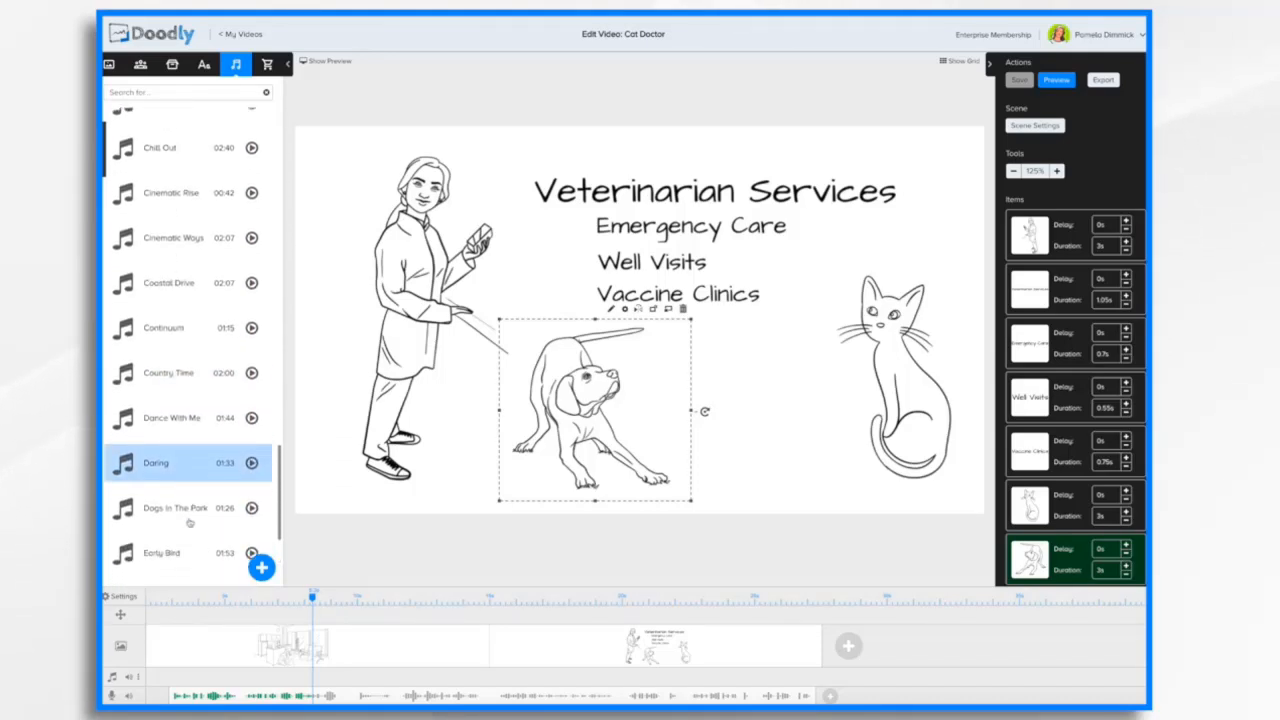
scroll(189, 522, "down", 19)
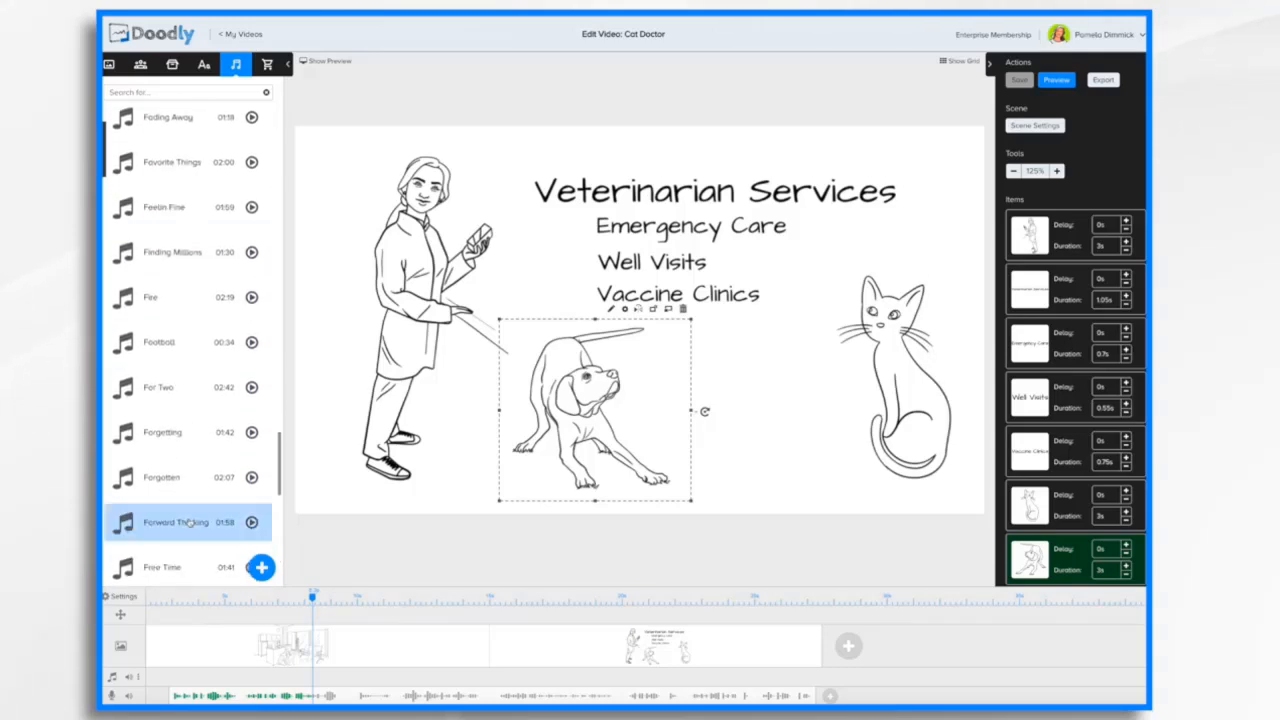
scroll(189, 523, "down", 20)
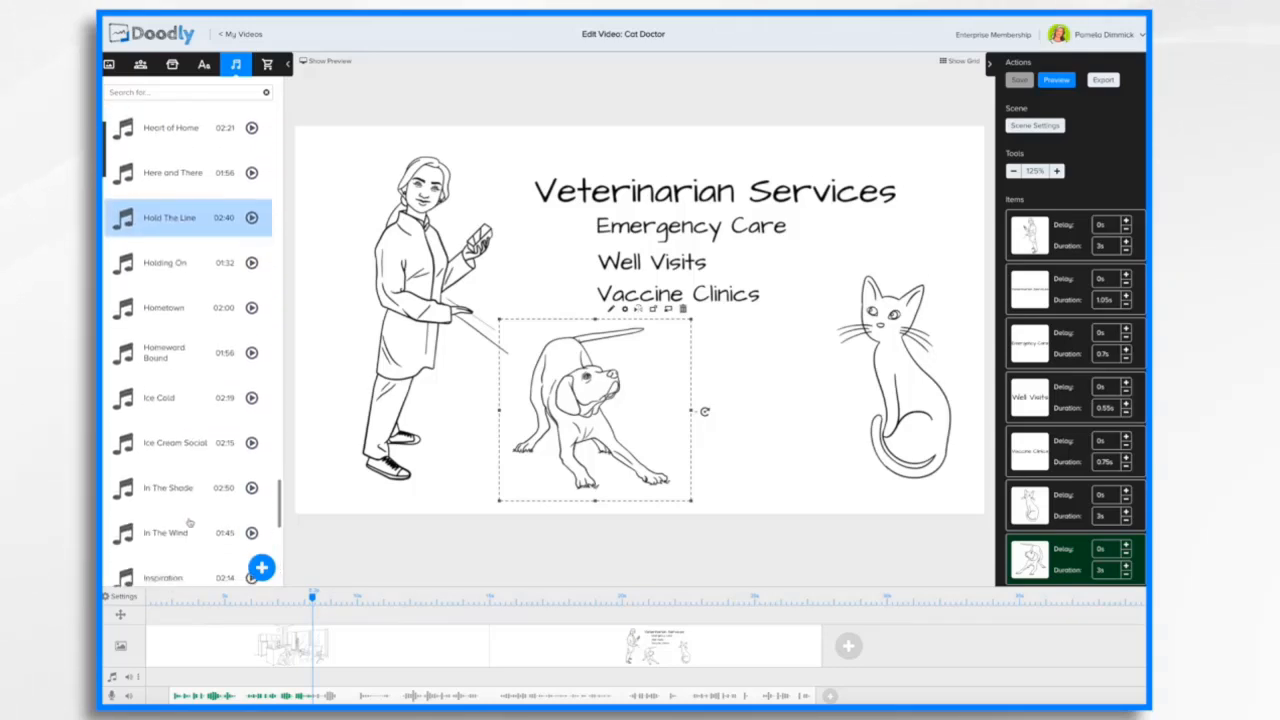
scroll(189, 522, "down", 1)
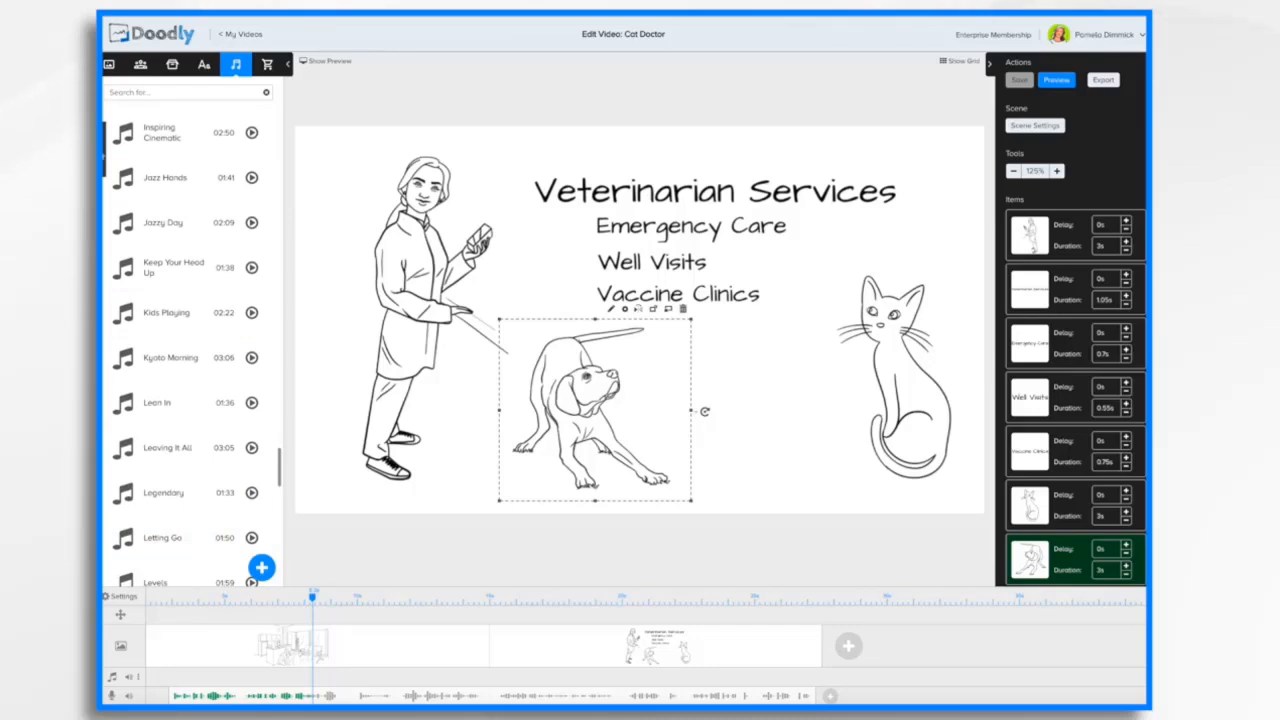
- Filter the sound library to the Music category and add the Assembled track to the music timeline
mouse_move(104, 157)
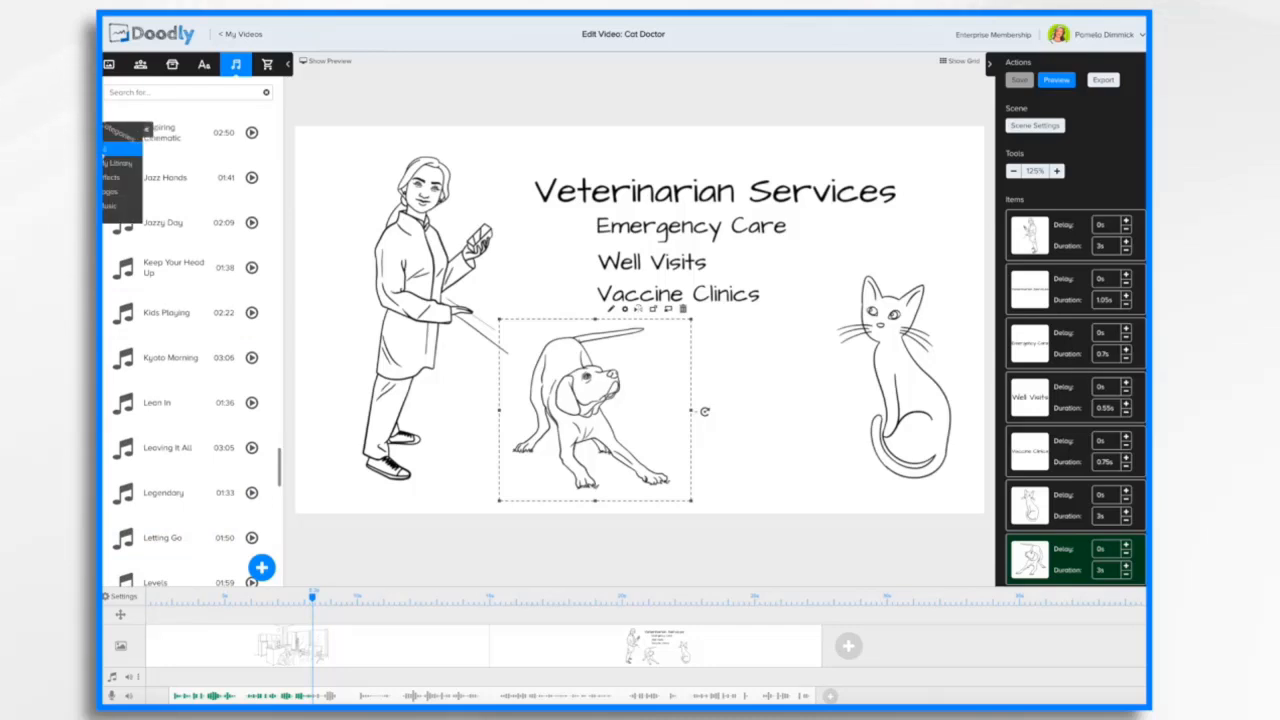
left_click(111, 205)
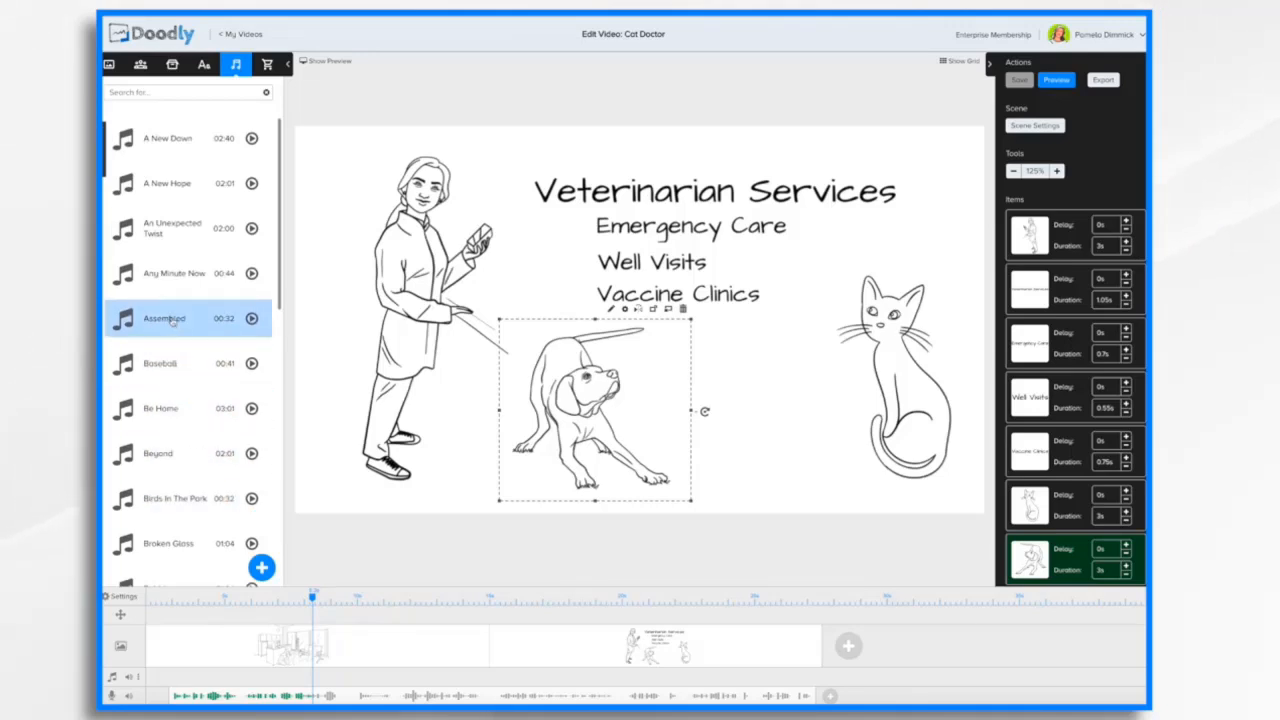
left_click_drag(170, 318, 215, 676)
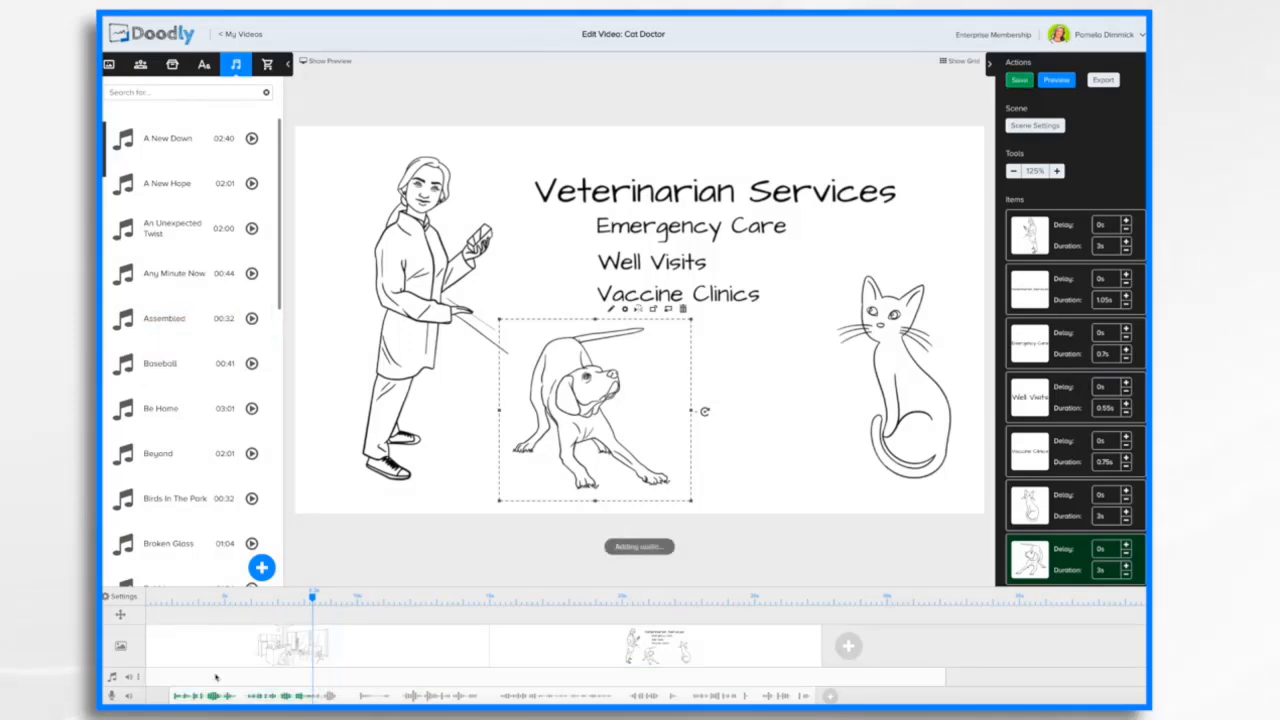
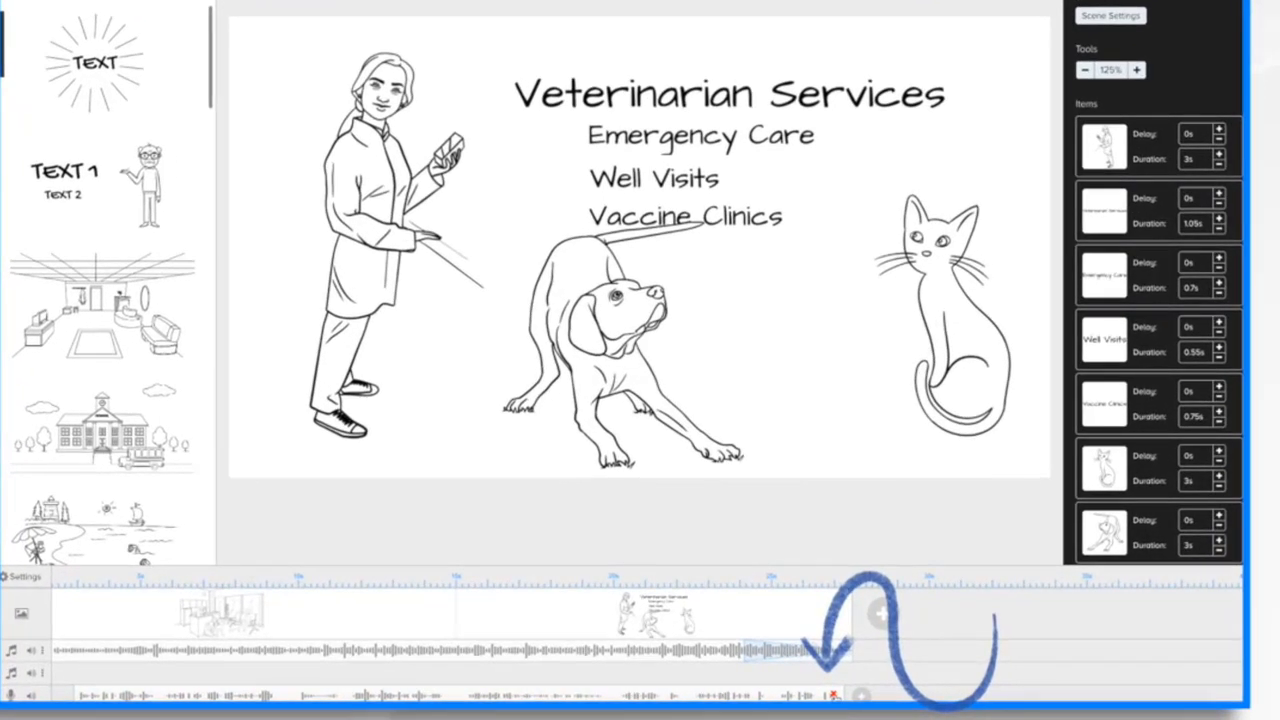
- Remove the Dummy Voiceover from the voiceover track and record a new voiceover directly on the timeline in its place
left_click(834, 695)
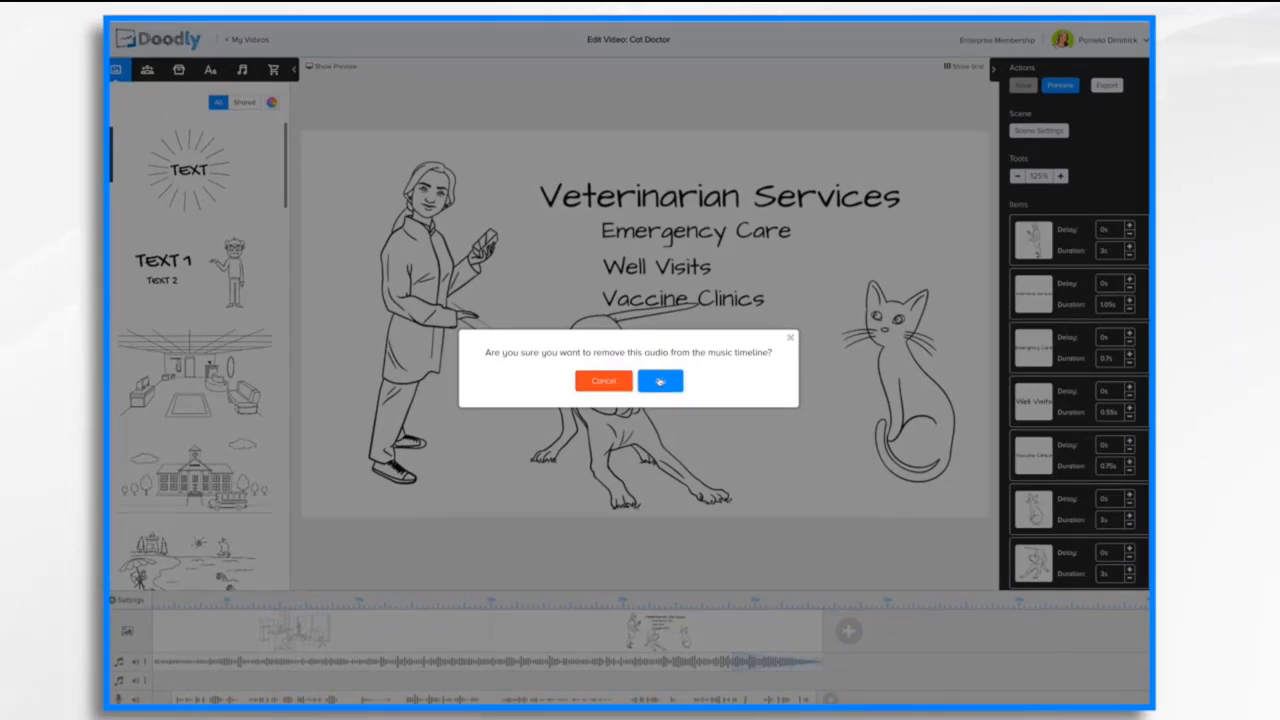
left_click(660, 381)
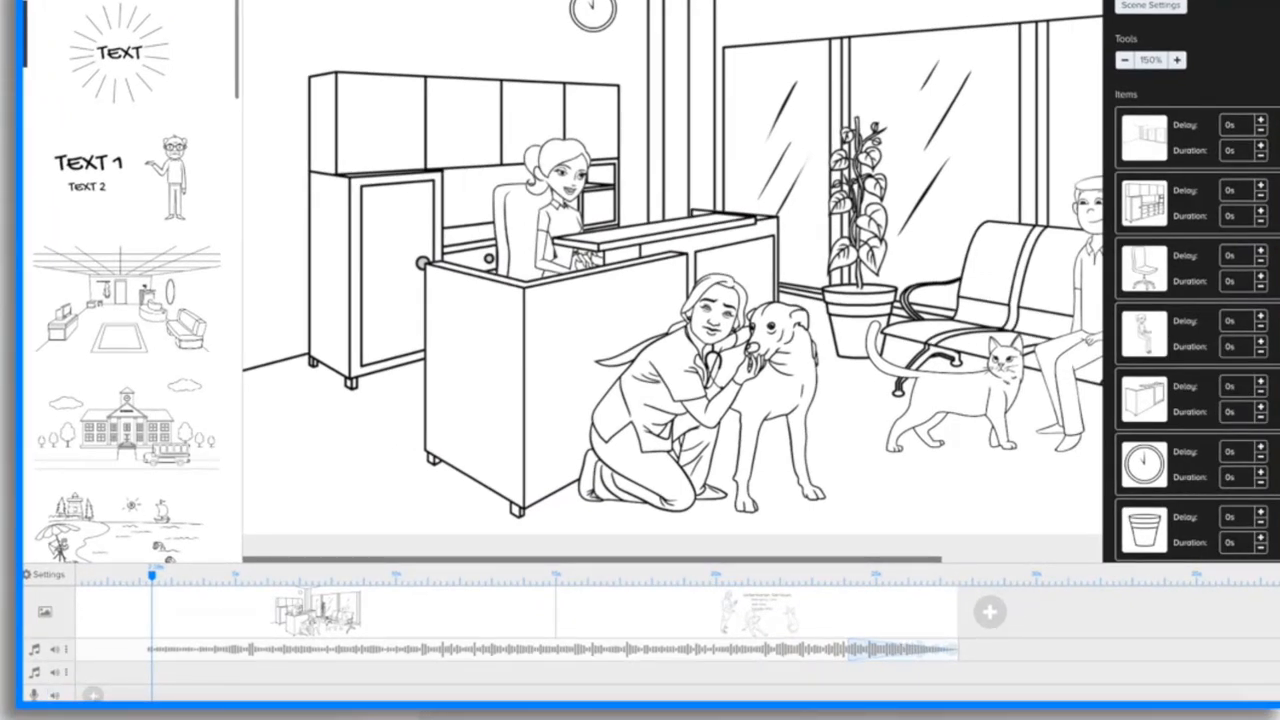
left_click(92, 693)
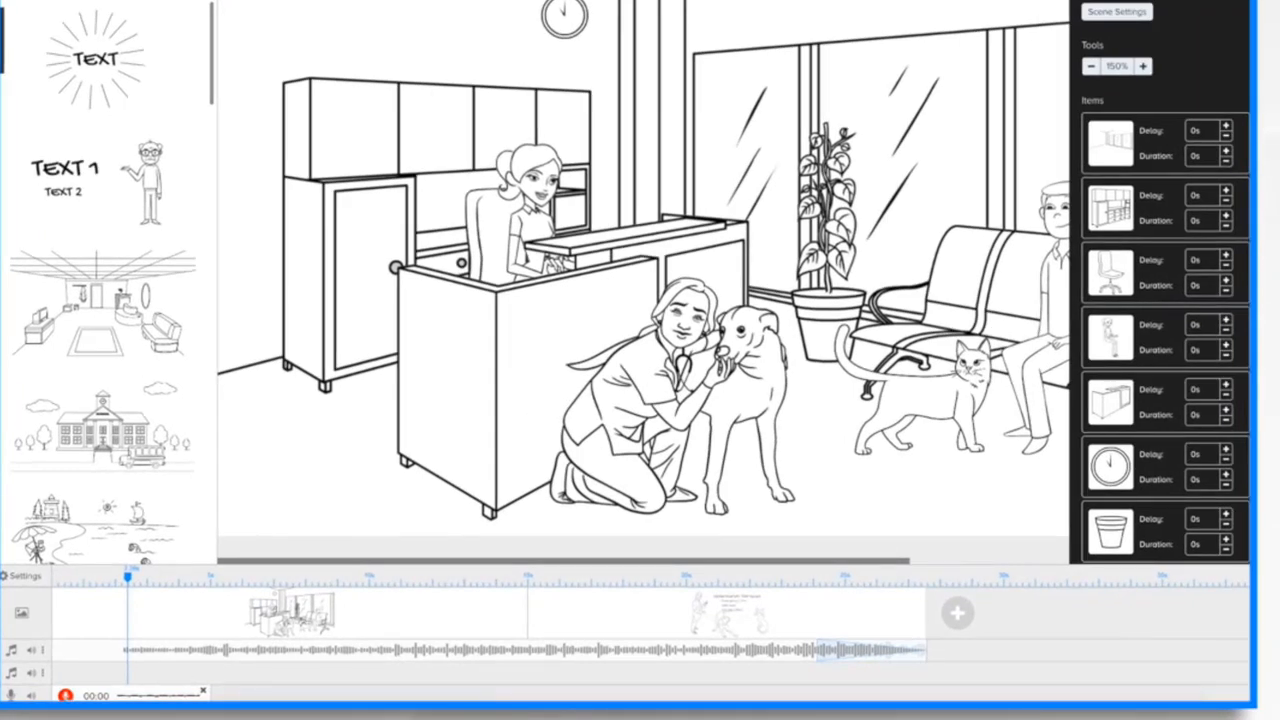
left_click(65, 696)
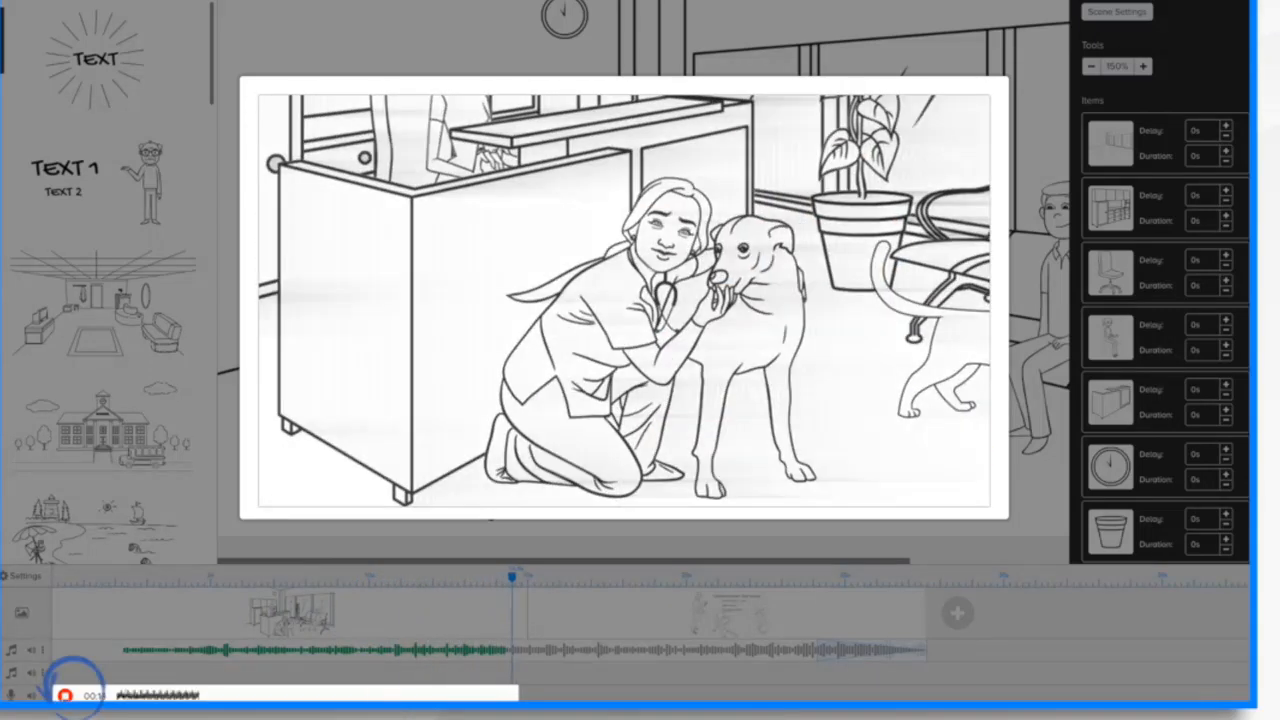
left_click(64, 694)
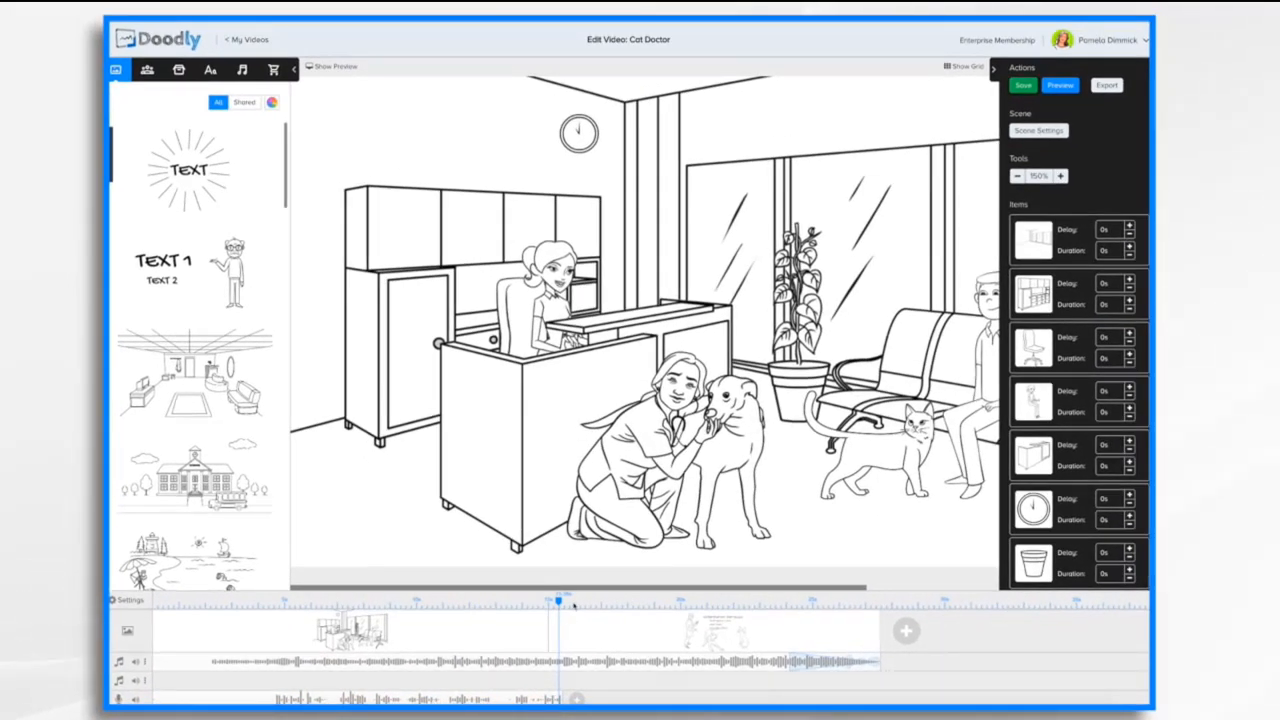
- Trim the empty start and the end of the recorded voiceover on the timeline
left_click_drag(558, 600, 335, 601)
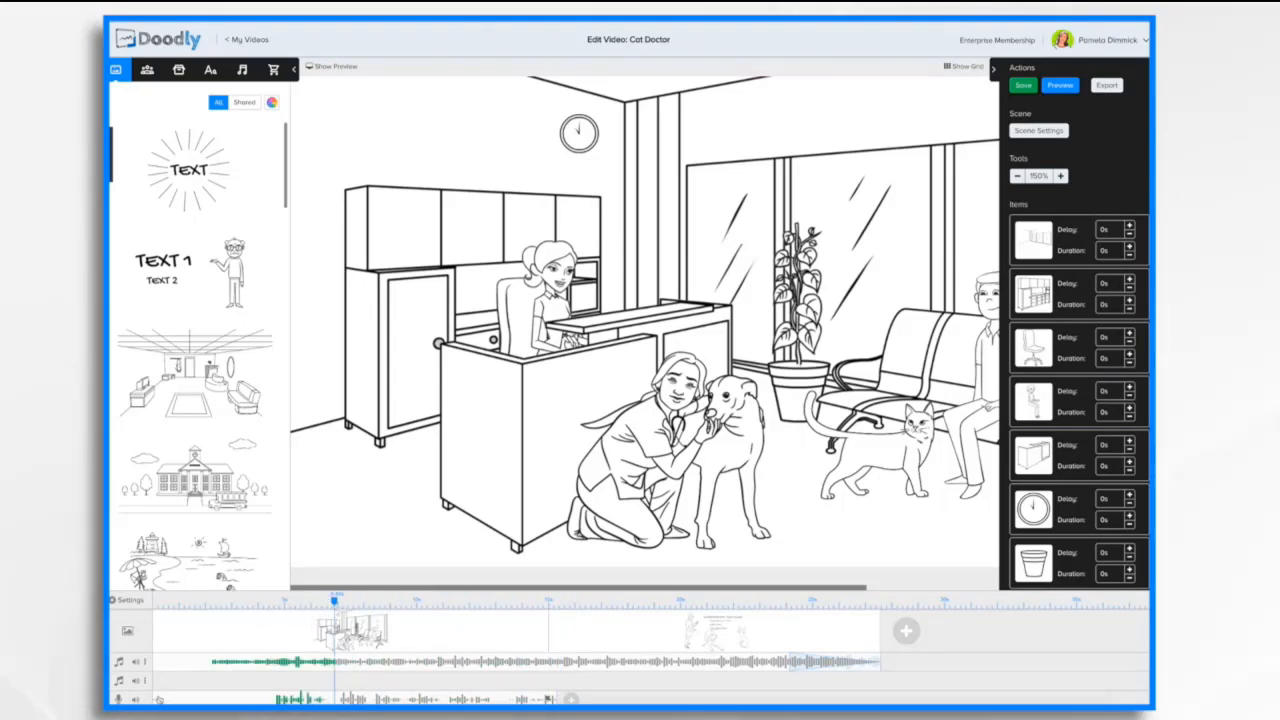
left_click_drag(158, 700, 271, 699)
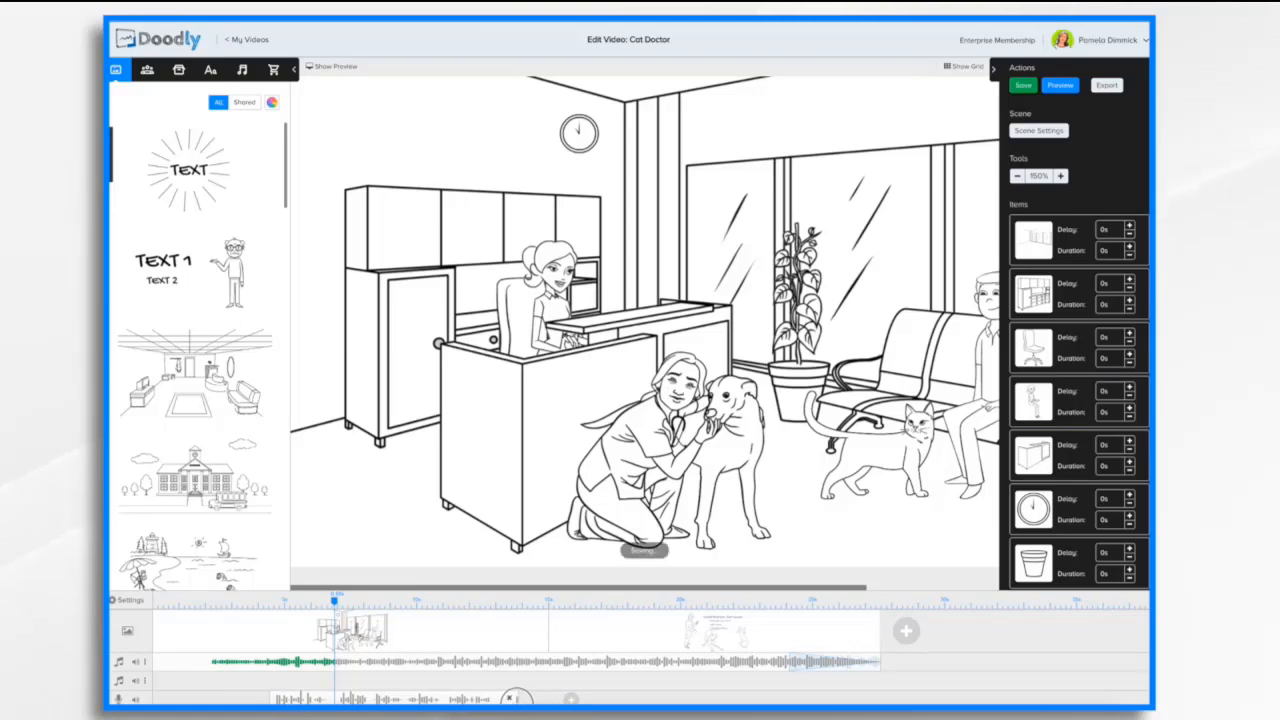
left_click(494, 699)
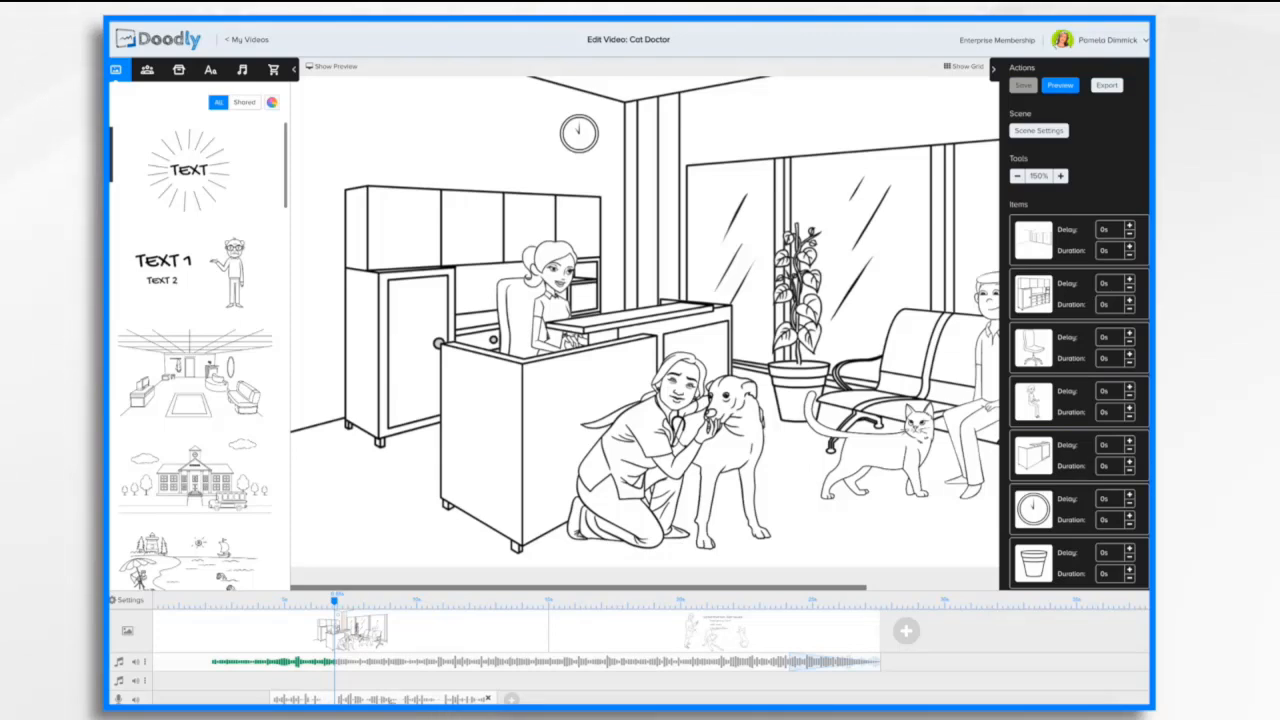
left_click(384, 697)
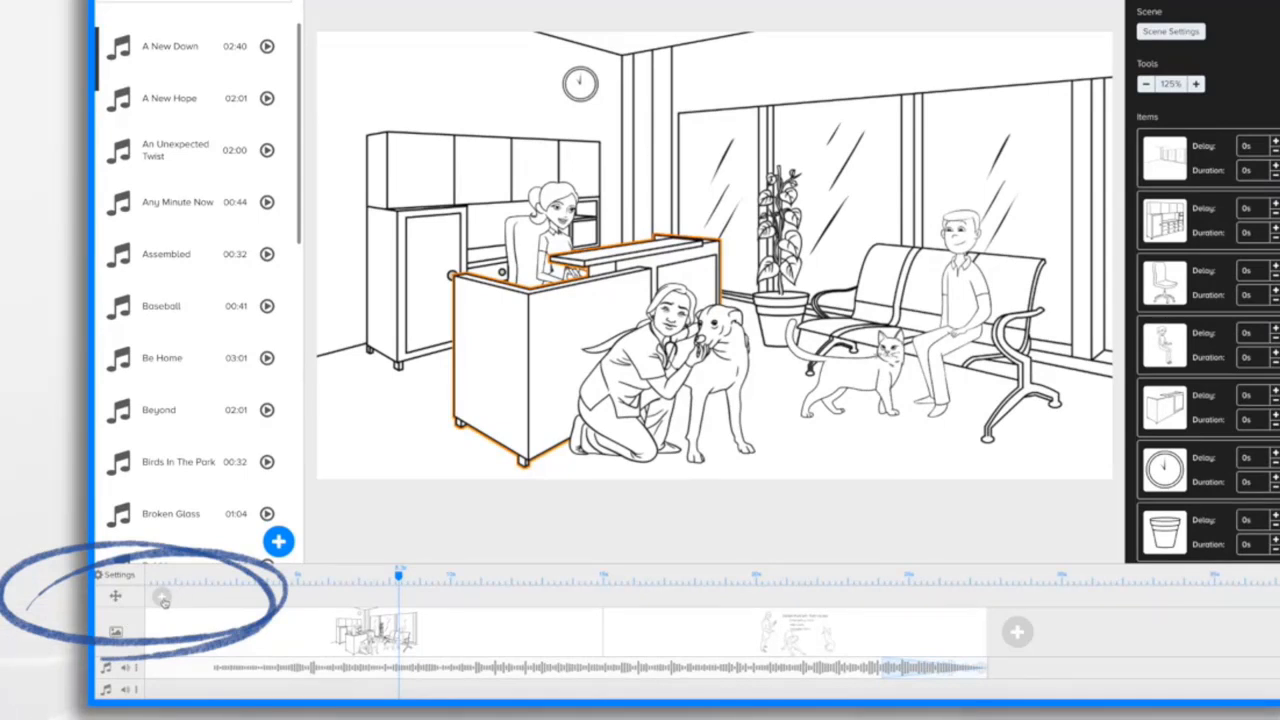
- Add a pan and zoom effect at the start of the timeline, unlock its start frame, and shrink that frame around the reception desk
left_click(164, 600)
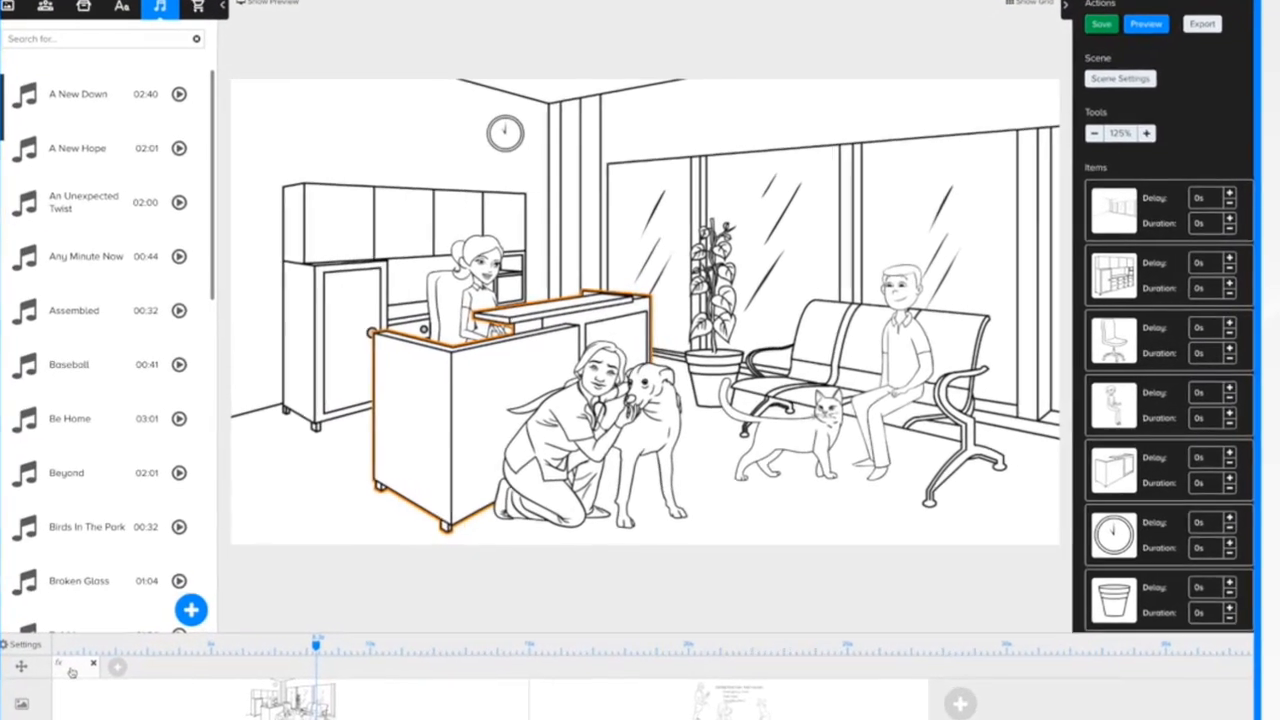
left_click(72, 672)
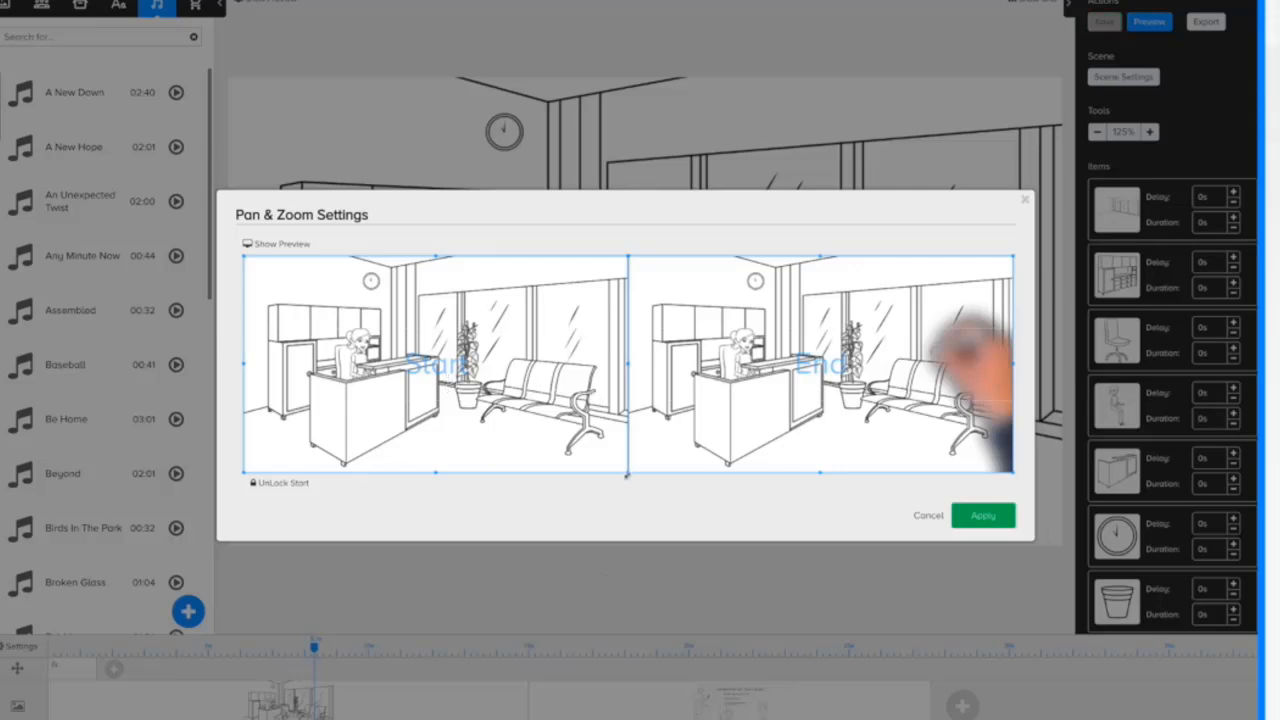
left_click(271, 484)
left_click_drag(437, 256, 448, 296)
left_click_drag(506, 371, 483, 343)
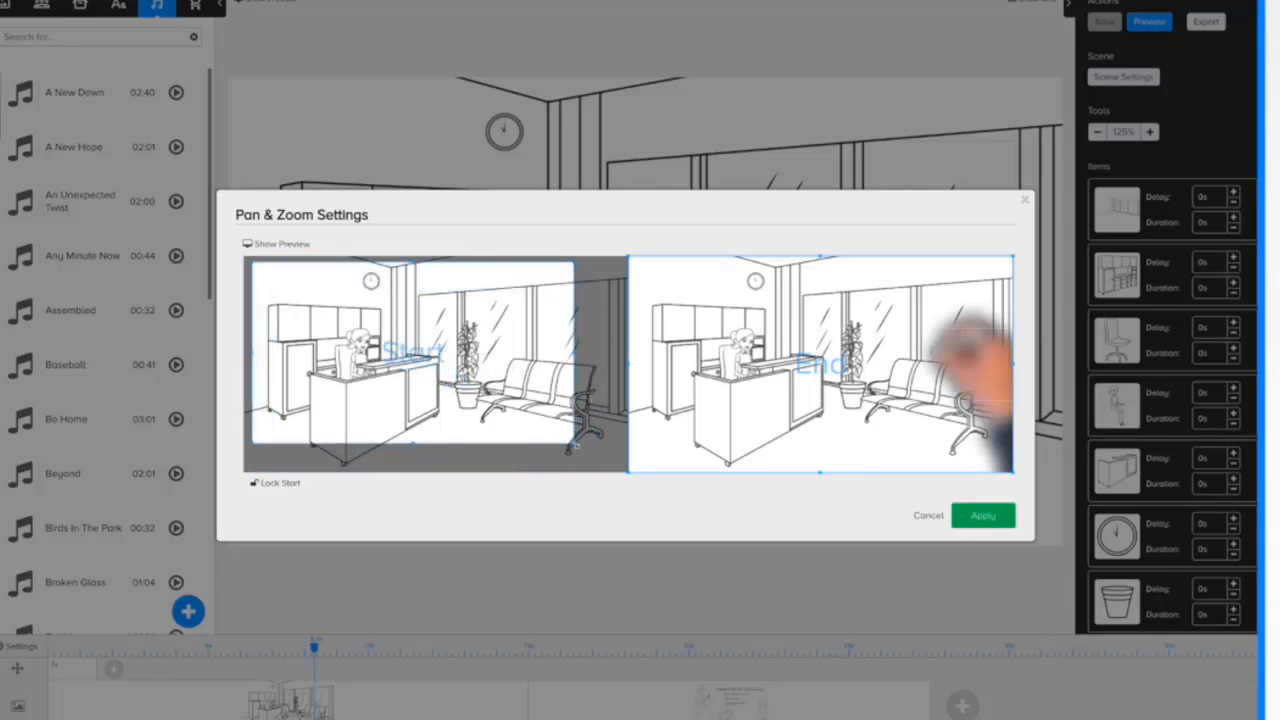
left_click_drag(572, 446, 529, 432)
left_click_drag(427, 380, 428, 387)
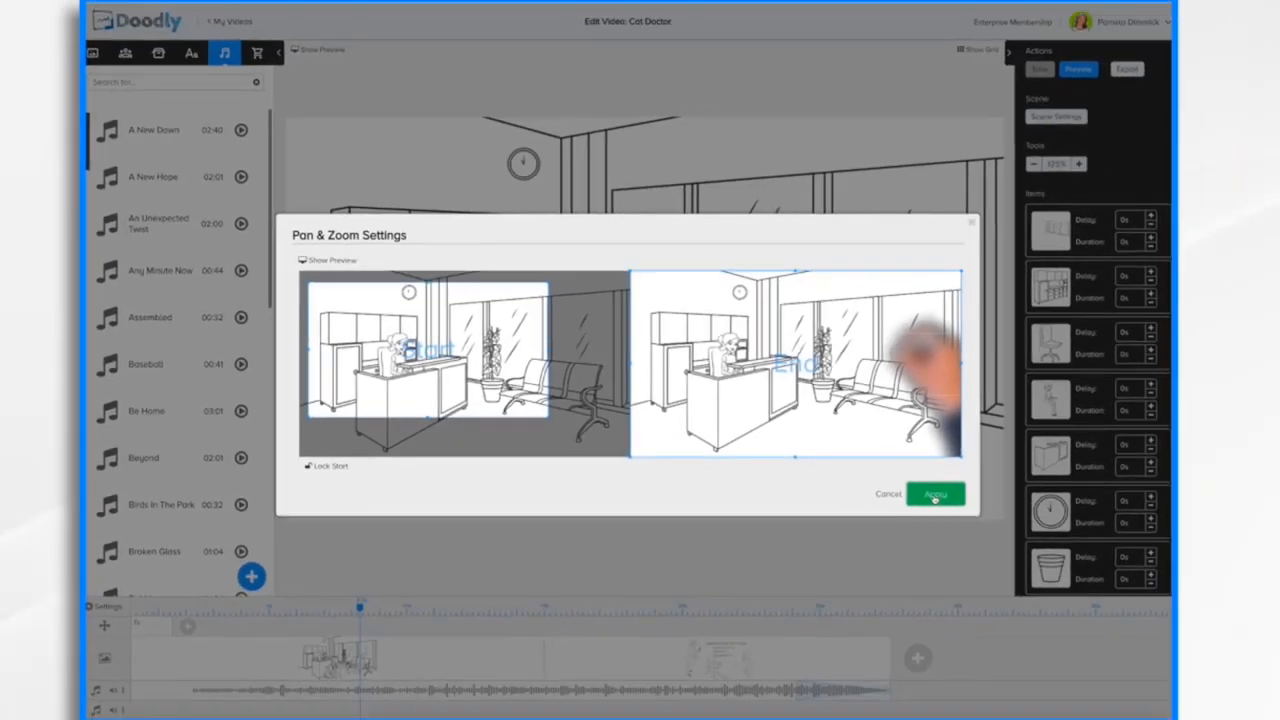
left_click(982, 516)
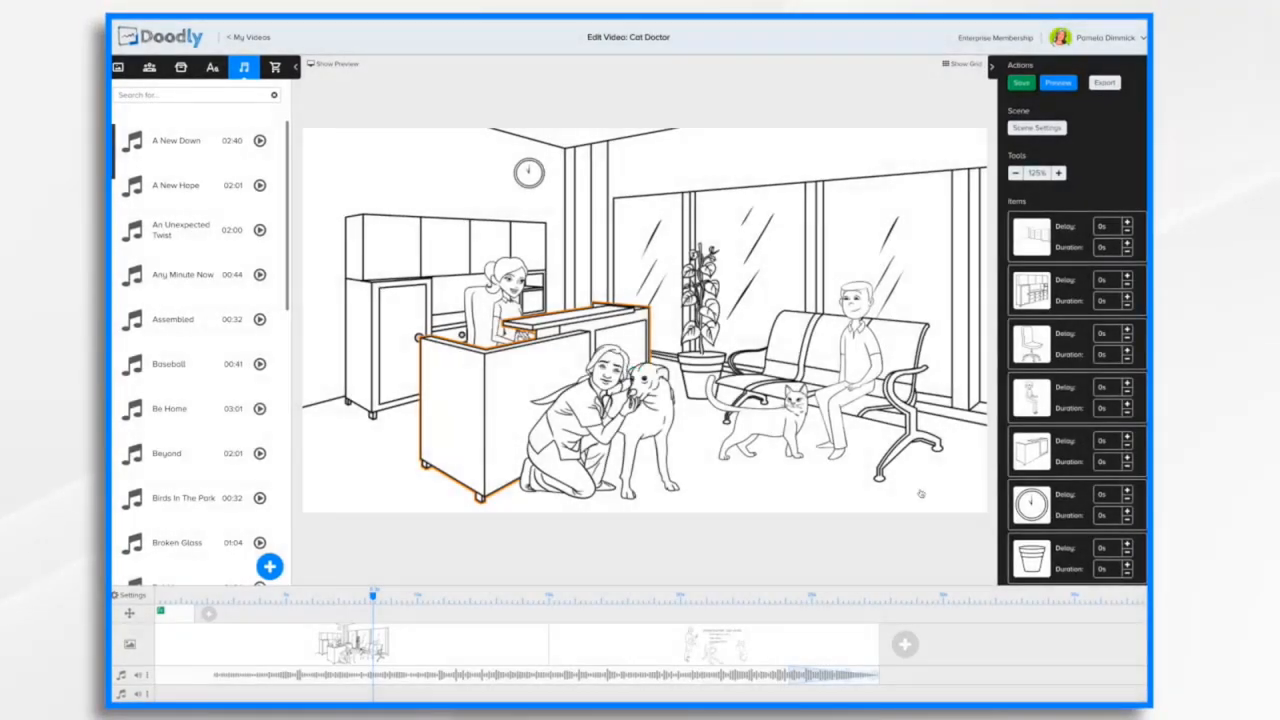
- Preview the Cat Doctor video to check how the pan and zoom effect plays
left_click(1062, 83)
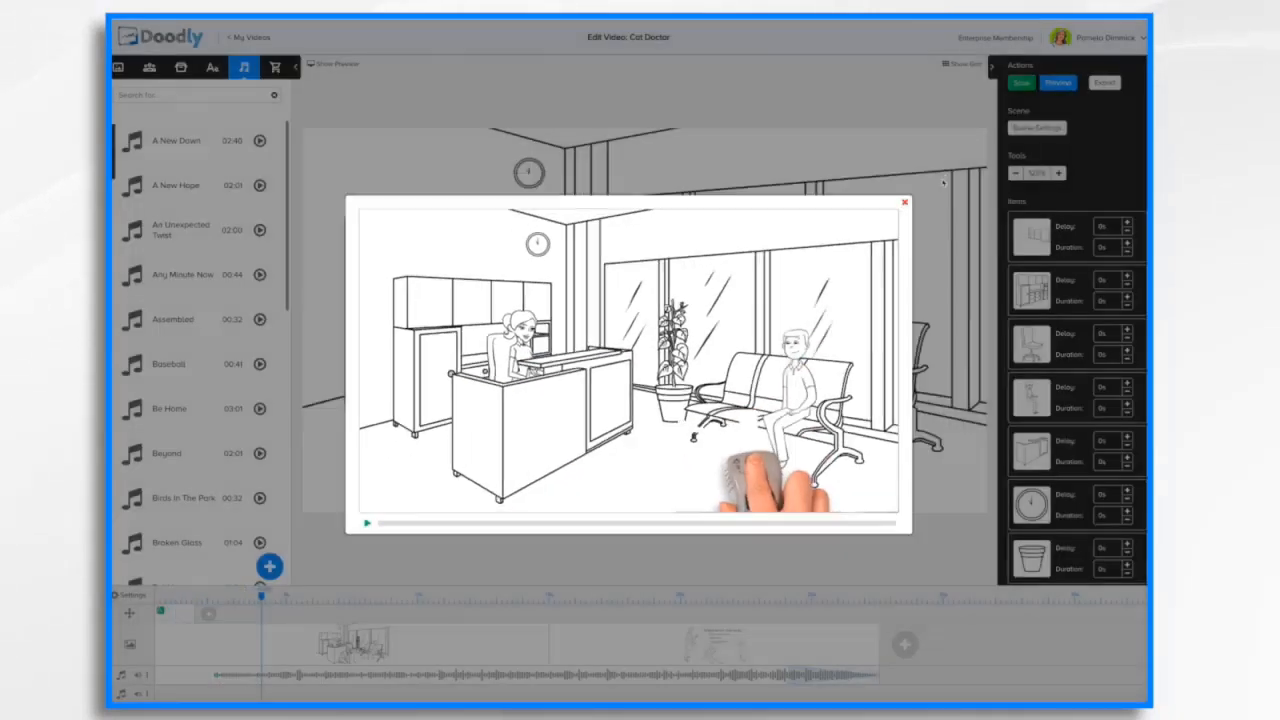
left_click(905, 202)
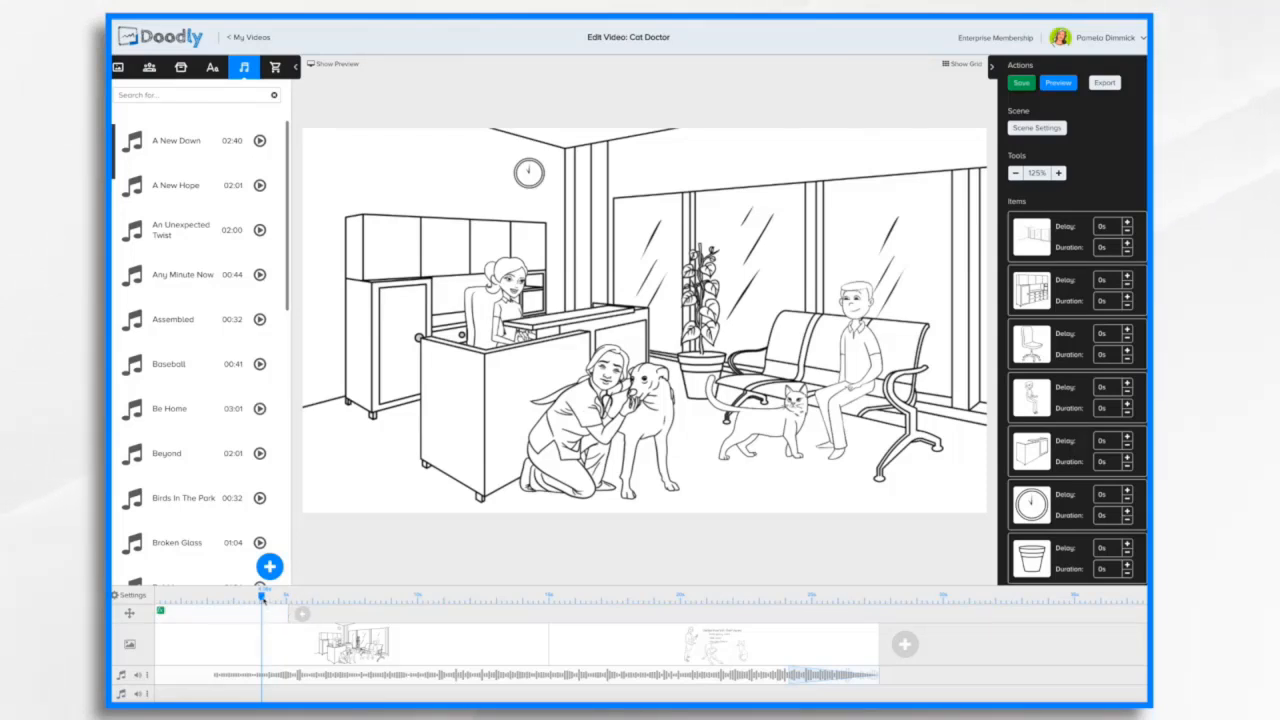
left_click(1060, 83)
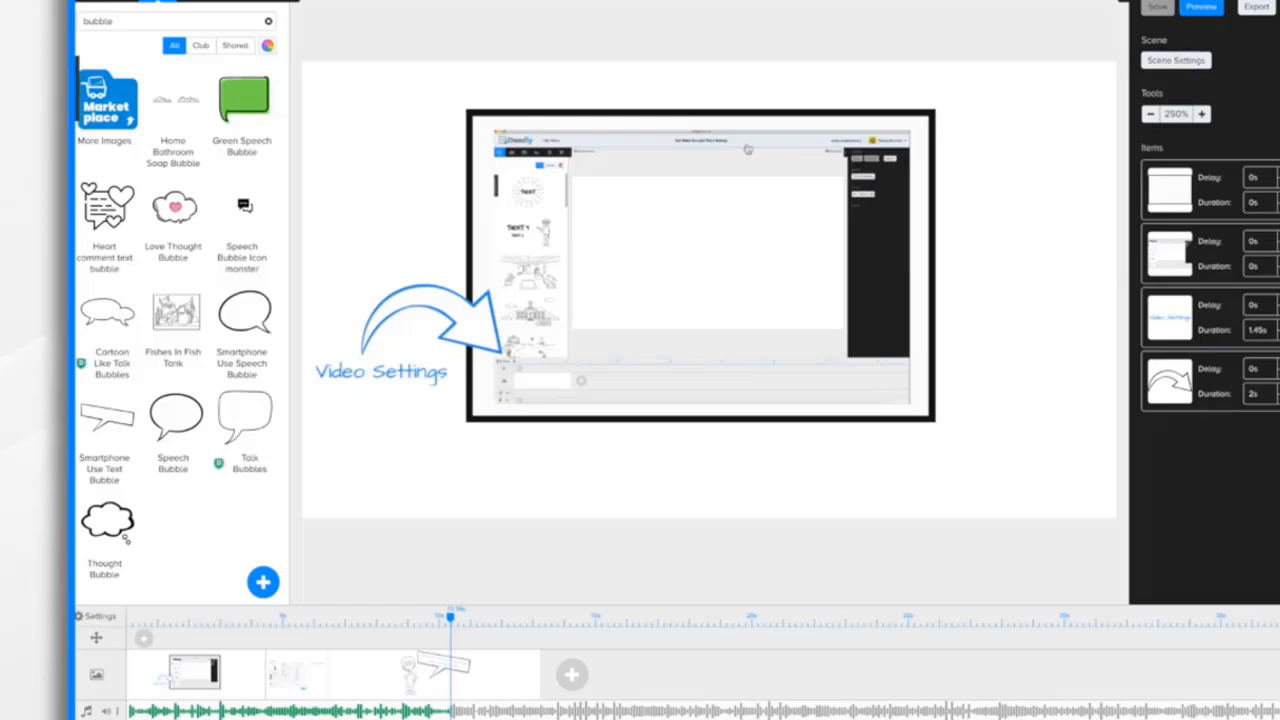
- Open the video settings and compare the Whiteboard, Dark Chalkboard, Green Chalkboard, Glassboard and Custom board styles
left_click(110, 620)
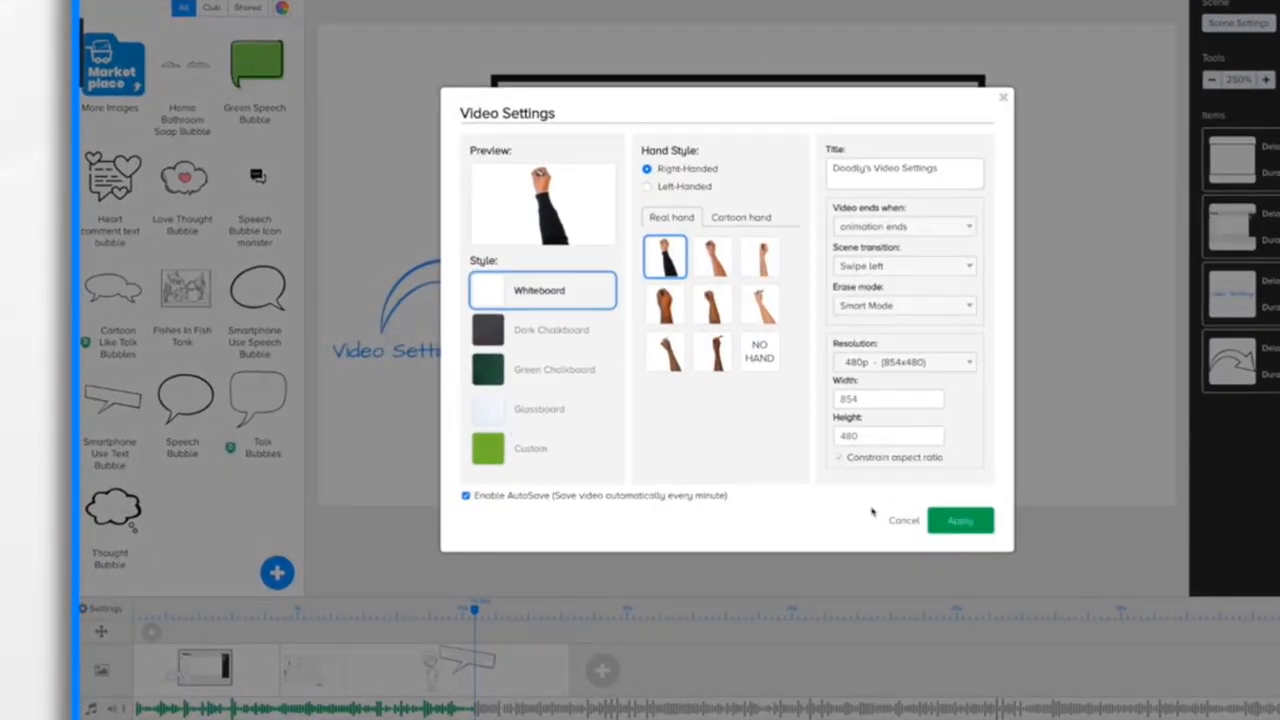
left_click(550, 335)
left_click(541, 378)
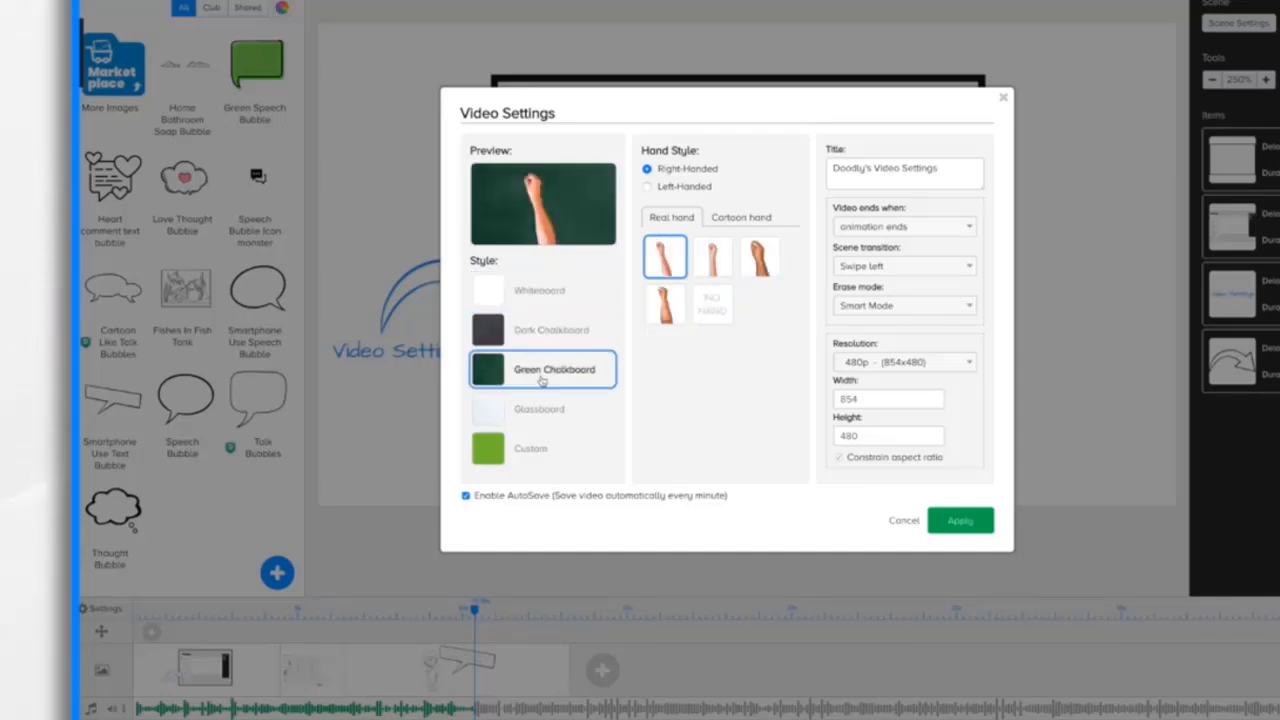
left_click(536, 412)
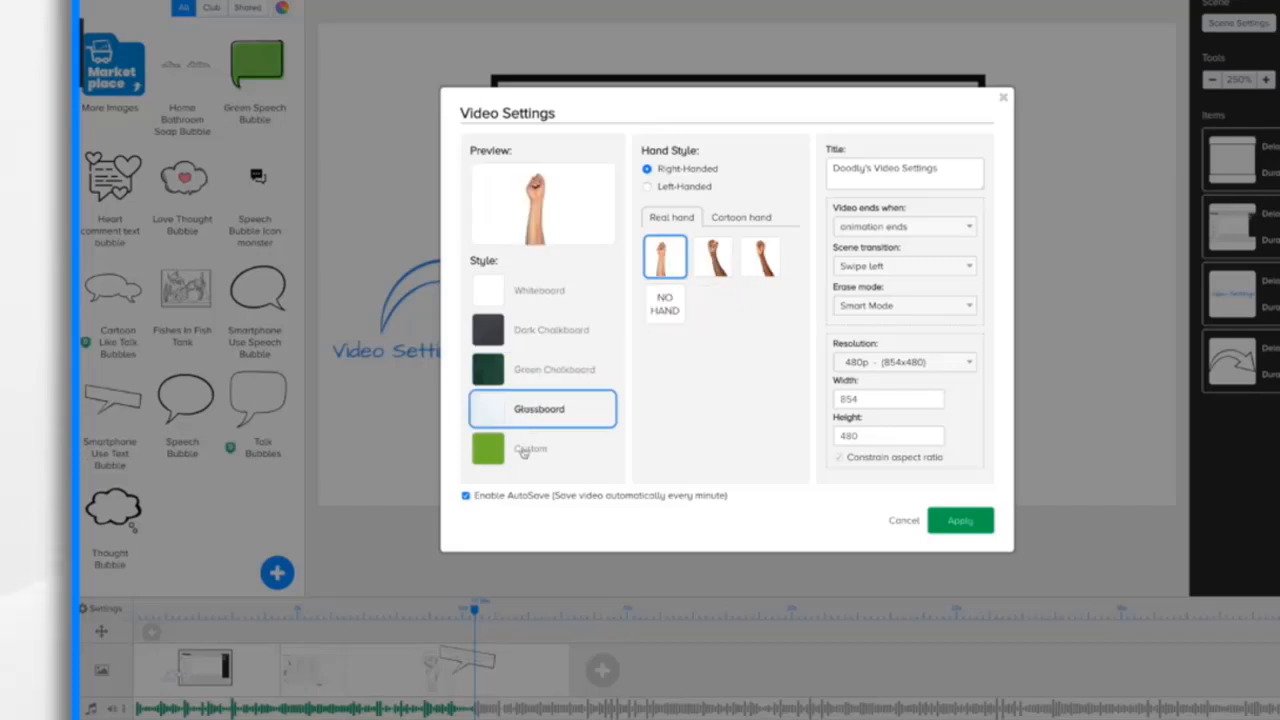
left_click(523, 453)
left_click(524, 293)
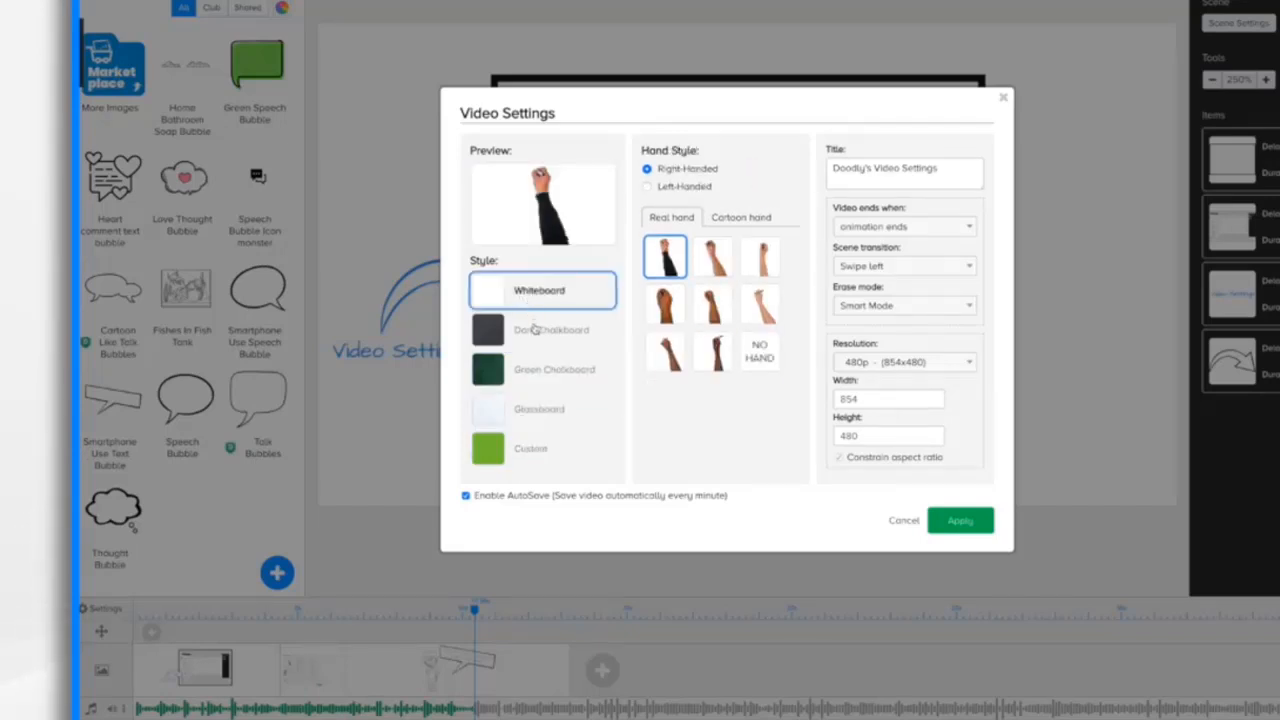
left_click(534, 329)
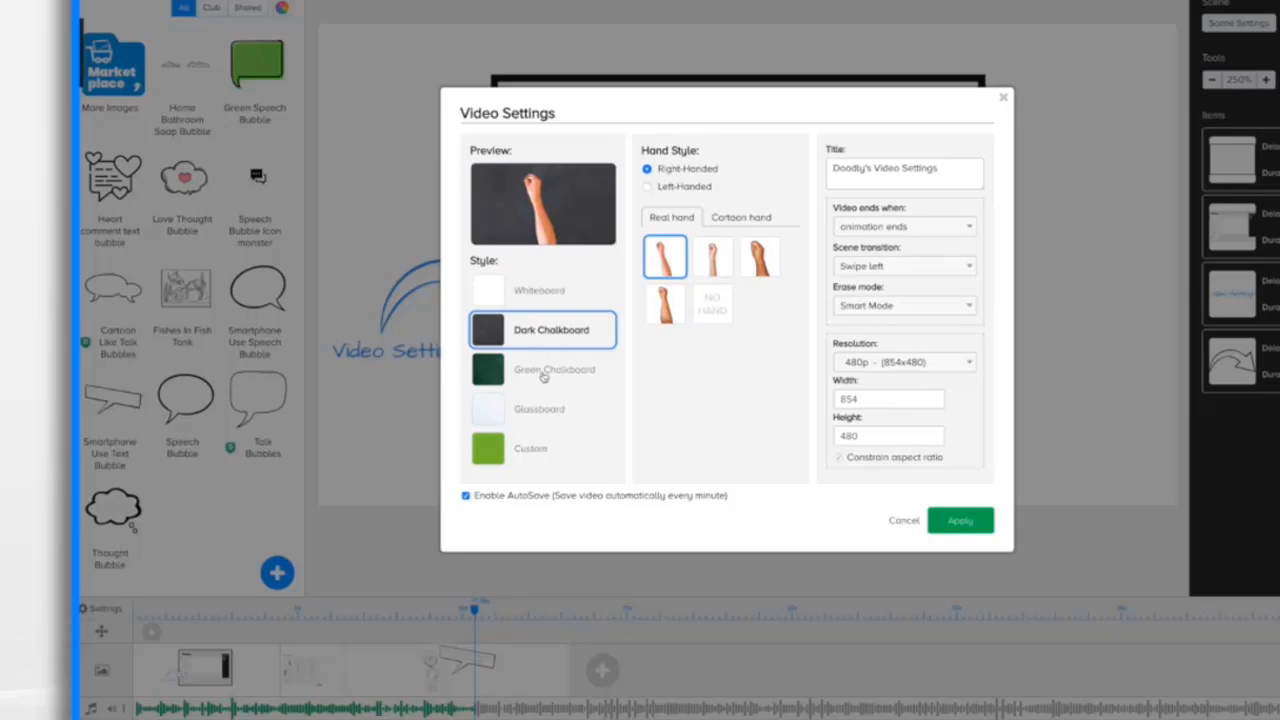
left_click(543, 372)
left_click(535, 410)
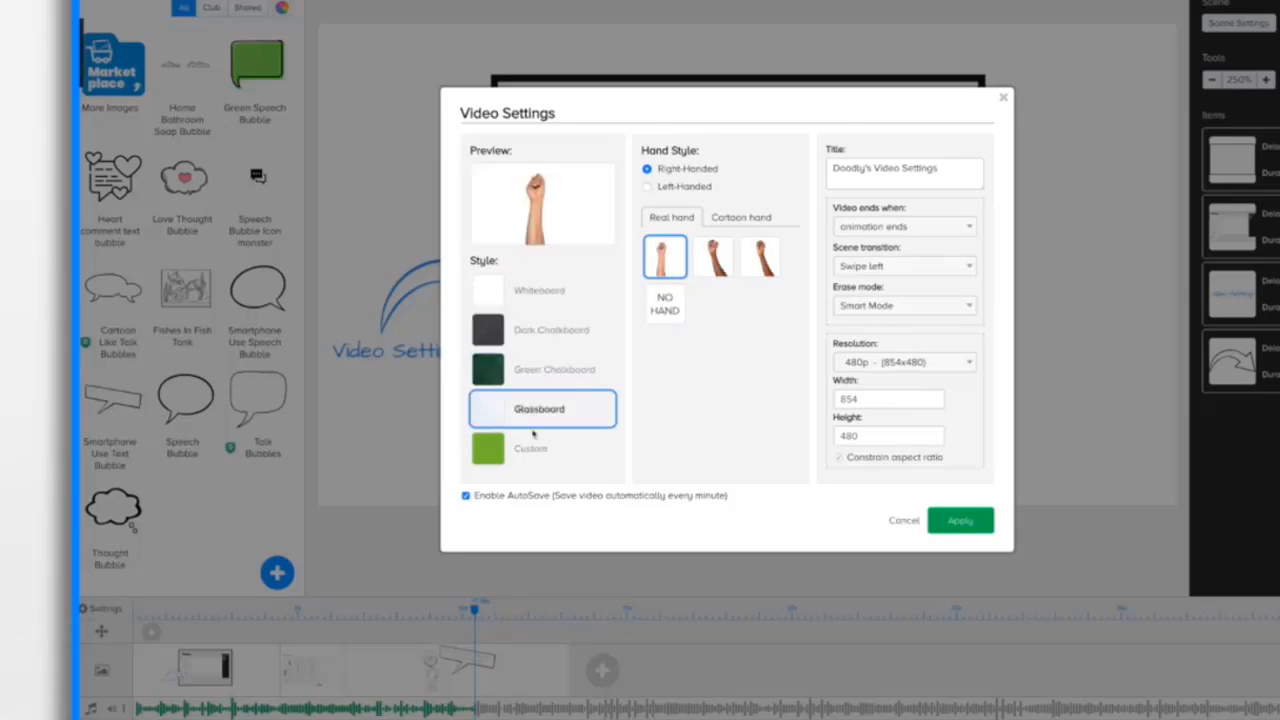
left_click(531, 453)
left_click(535, 299)
left_click(540, 330)
left_click(530, 412)
left_click(514, 296)
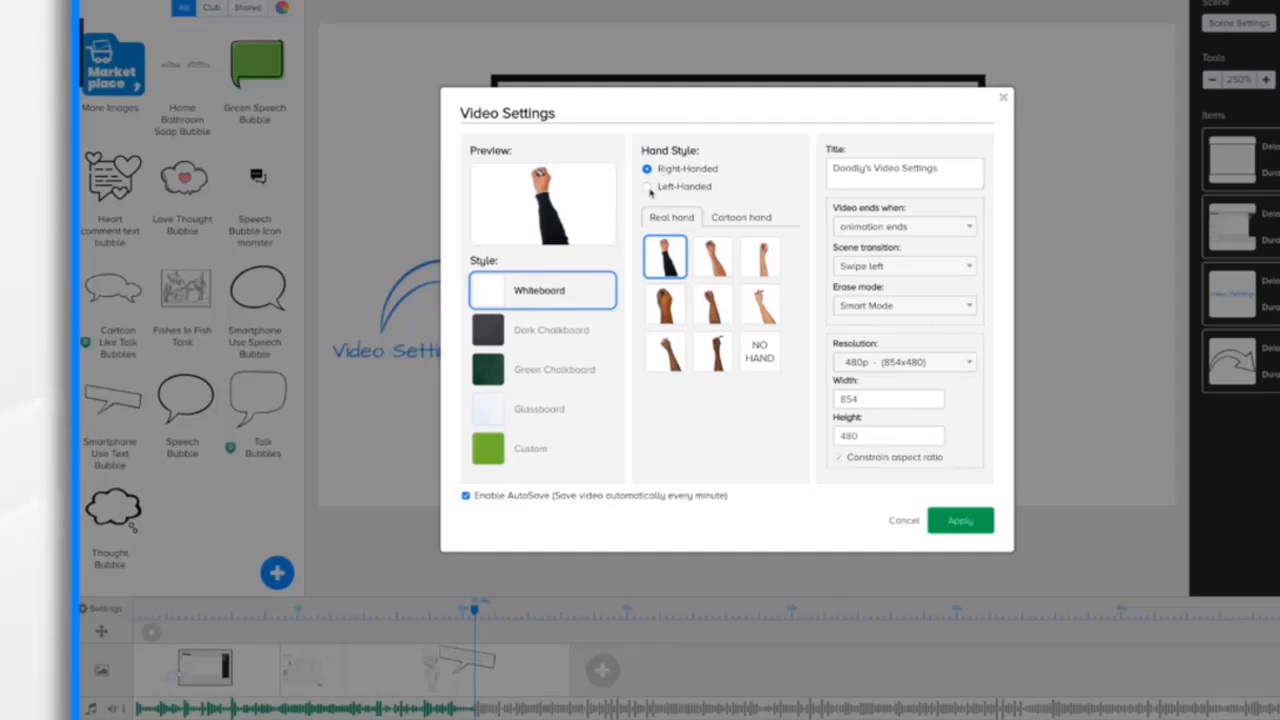
- Set the hand style to Left-Handed
left_click(648, 188)
left_click(648, 170)
left_click(648, 188)
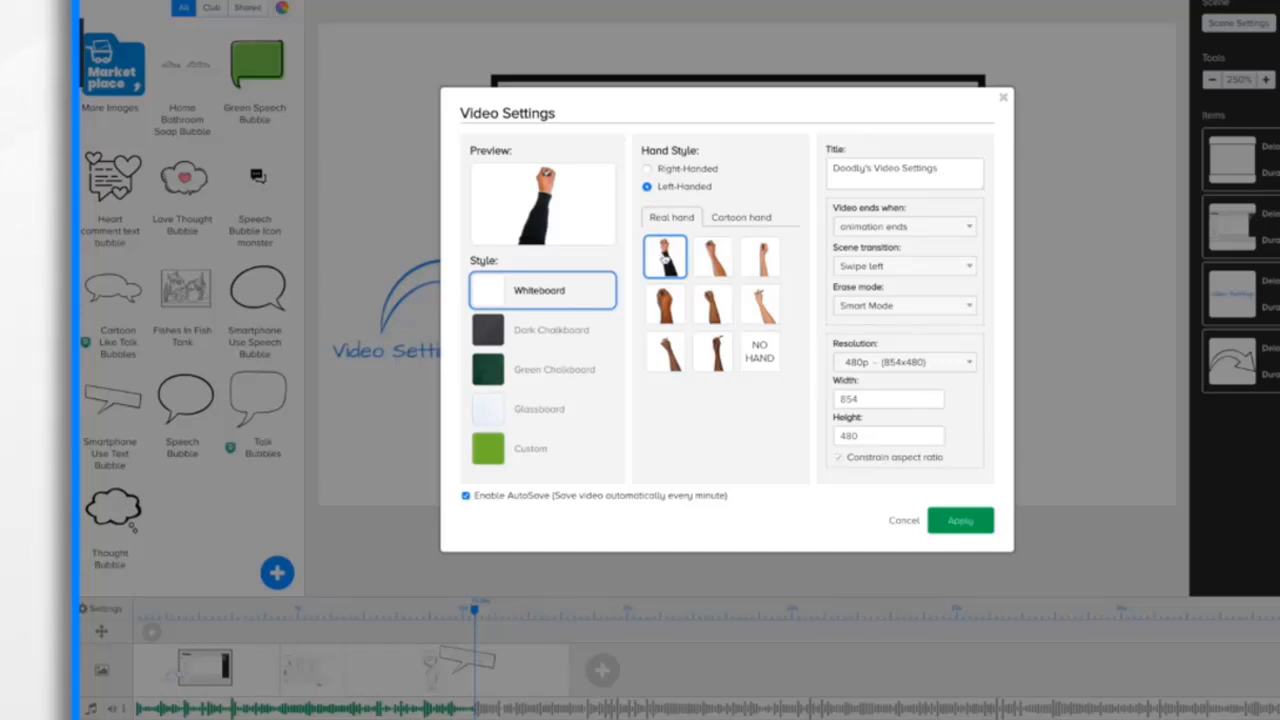
- Examine the real hands available for the Whiteboard style, including the No Hand option, in the settings preview
left_click(712, 260)
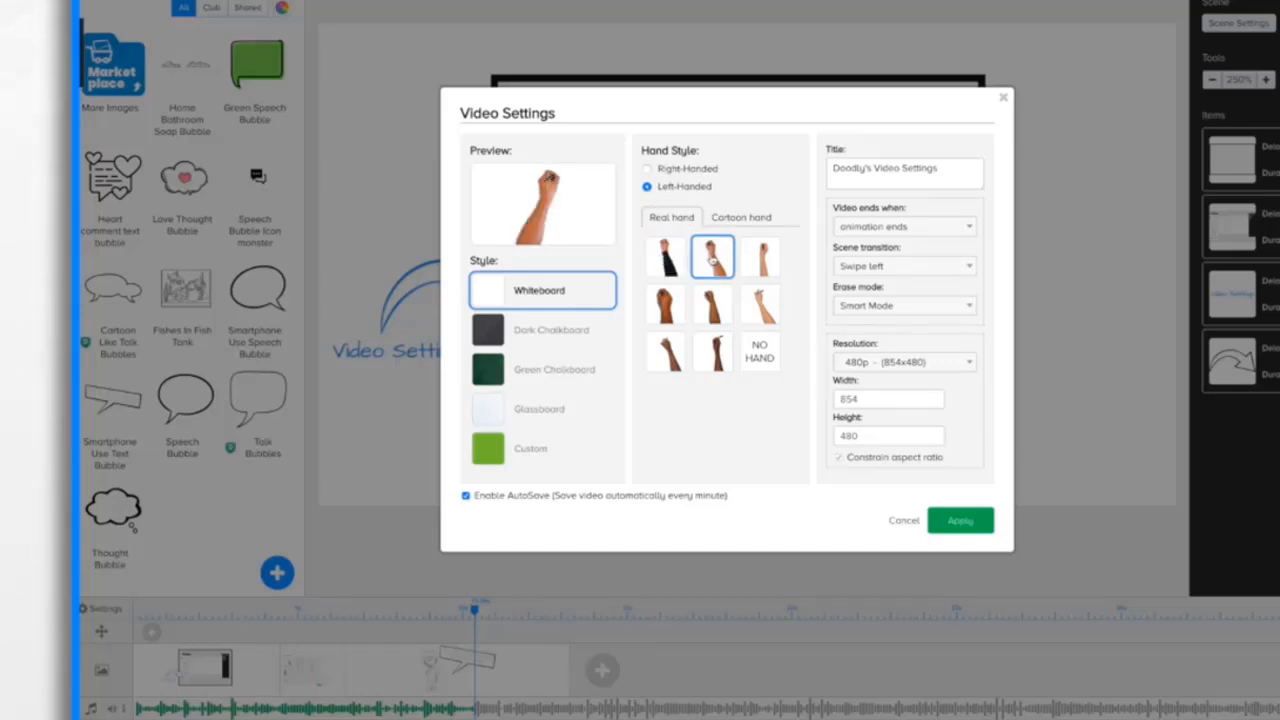
left_click(760, 258)
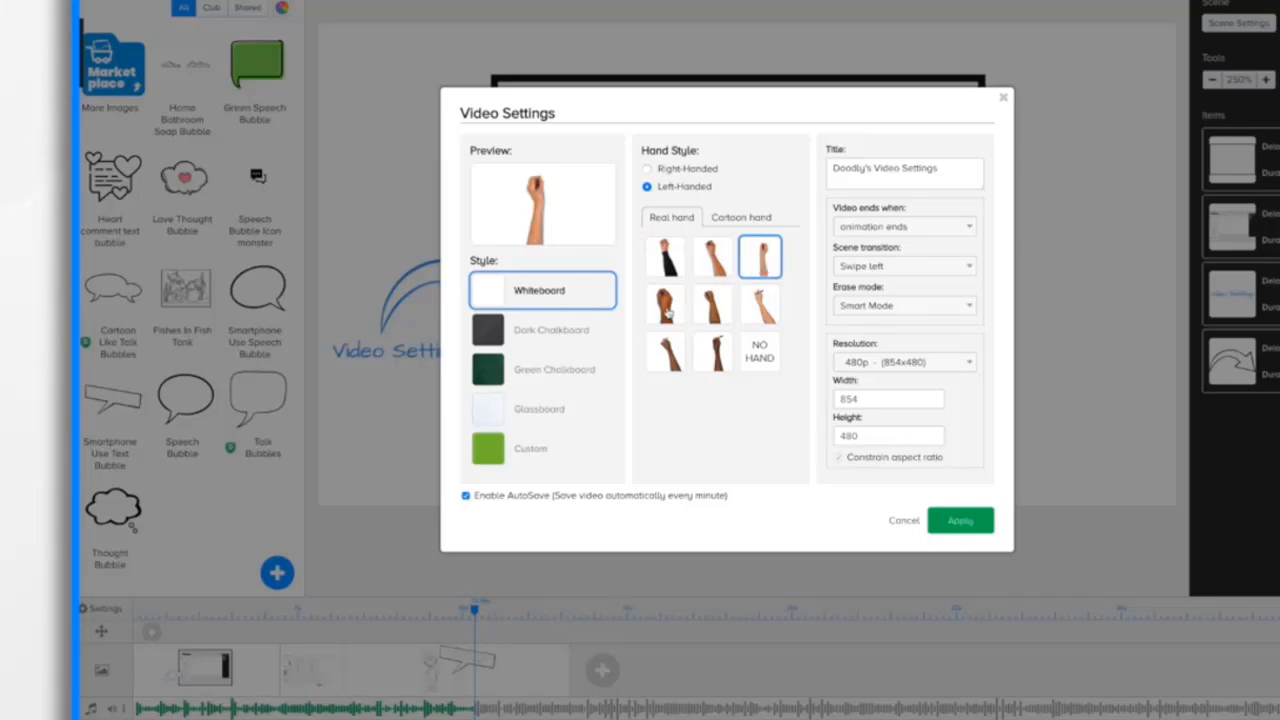
left_click(695, 312)
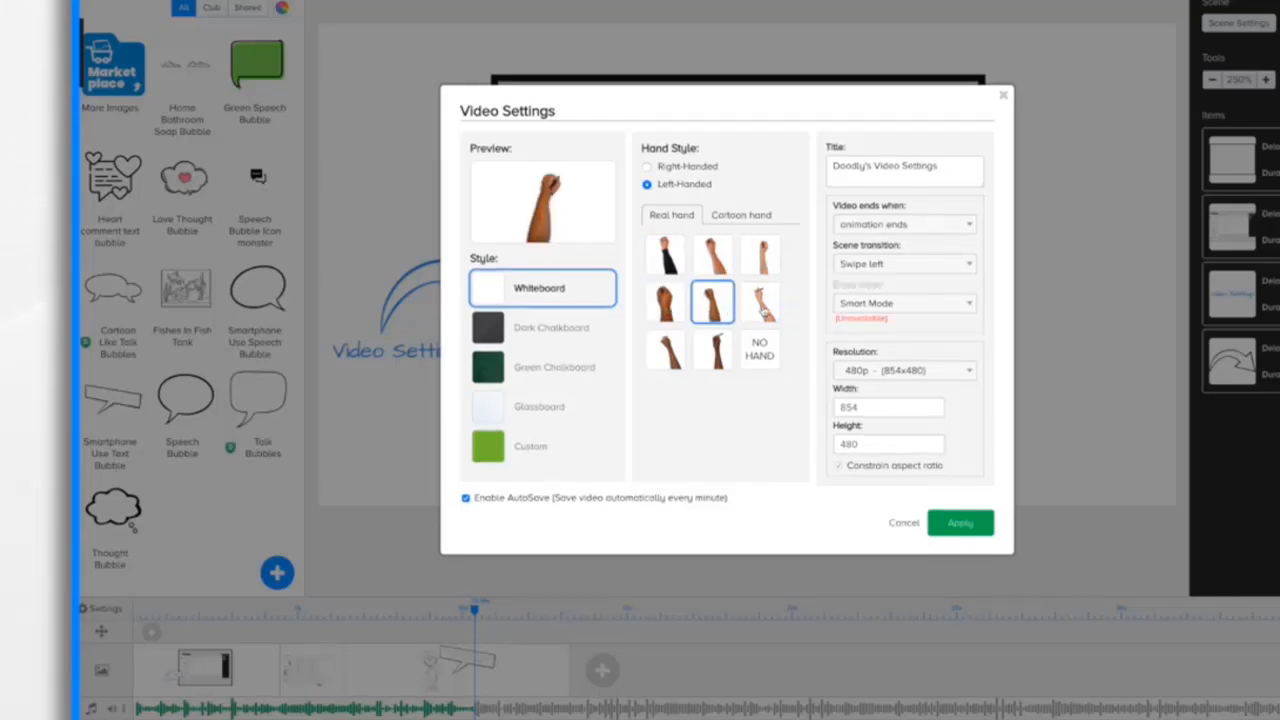
left_click(754, 310)
left_click(674, 358)
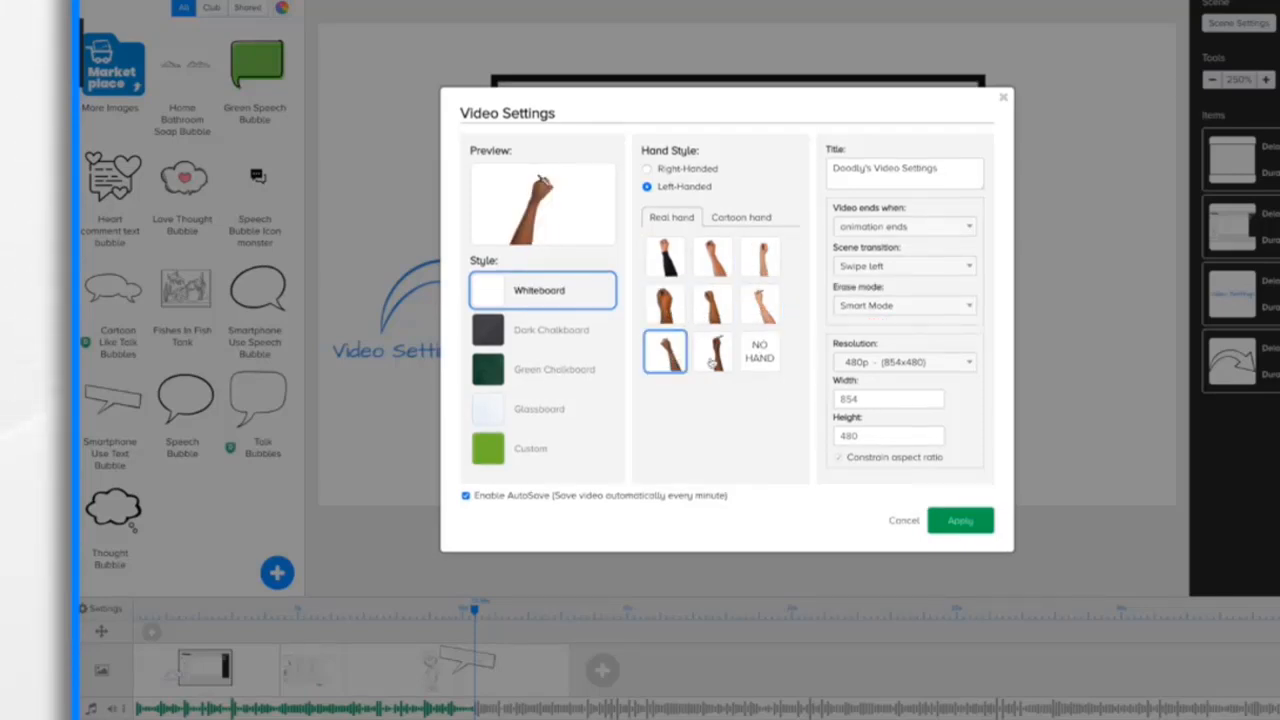
left_click(712, 358)
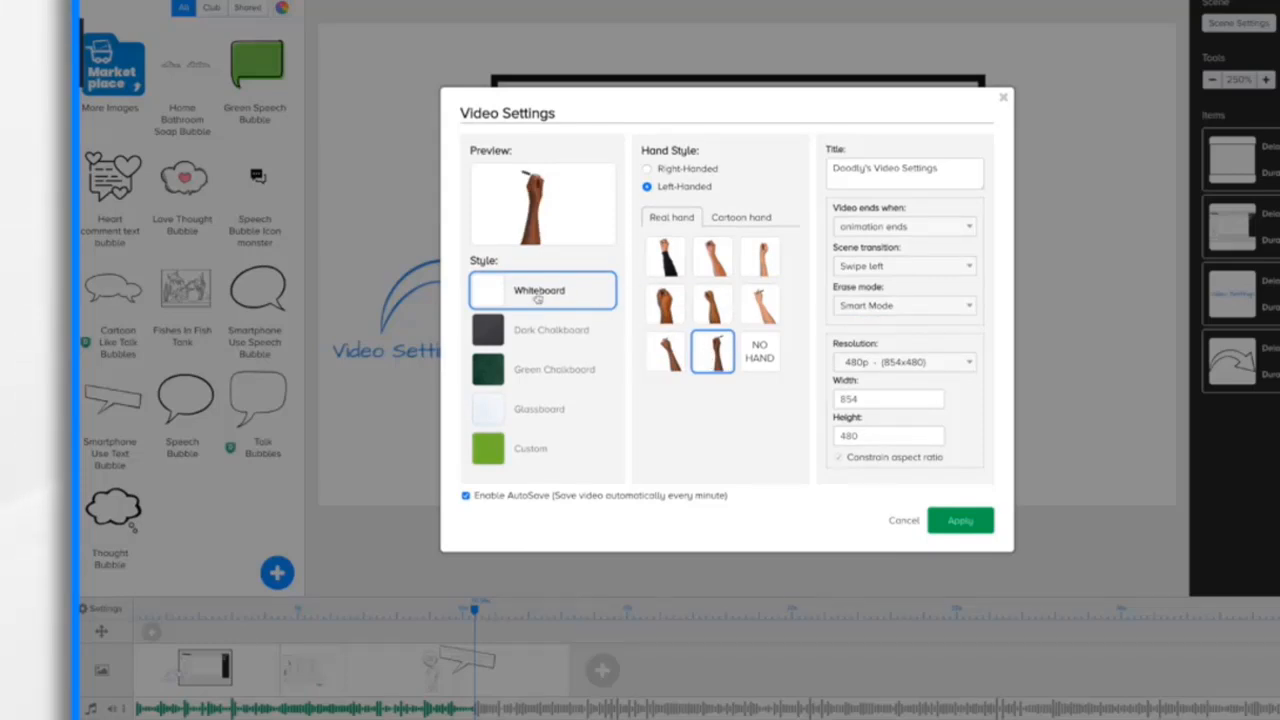
left_click(758, 356)
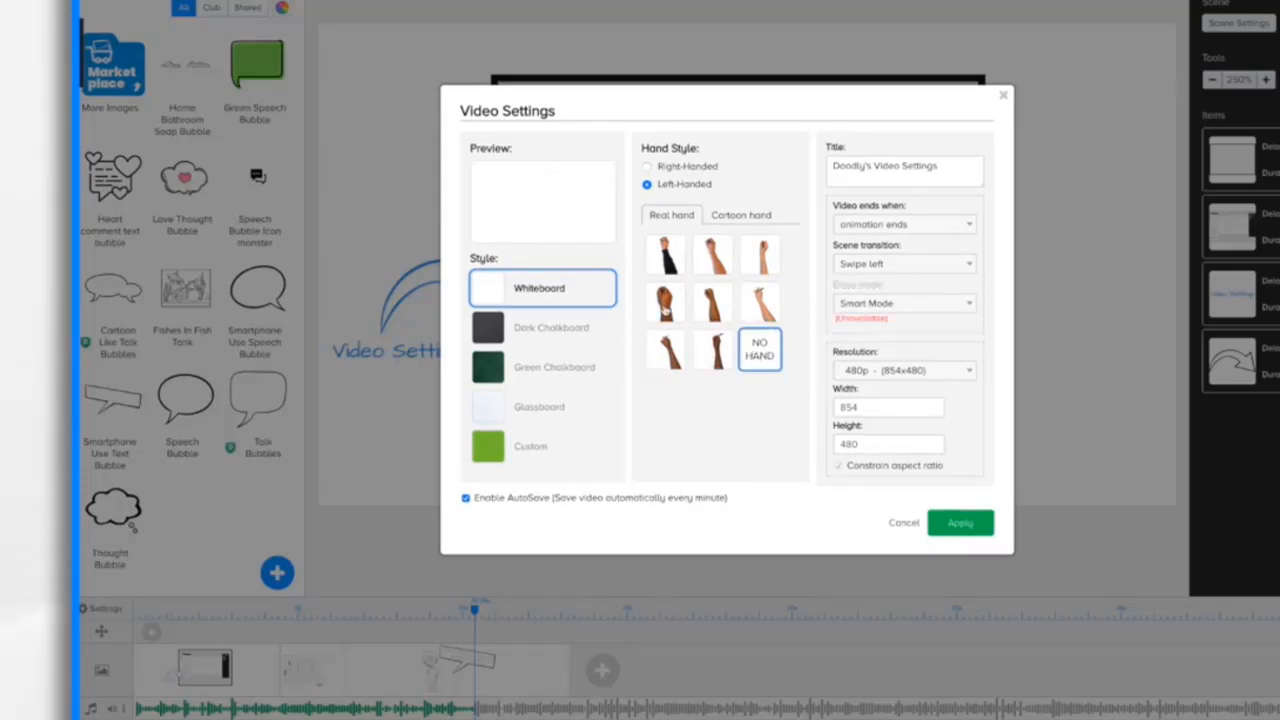
left_click(664, 303)
left_click(762, 255)
left_click(676, 265)
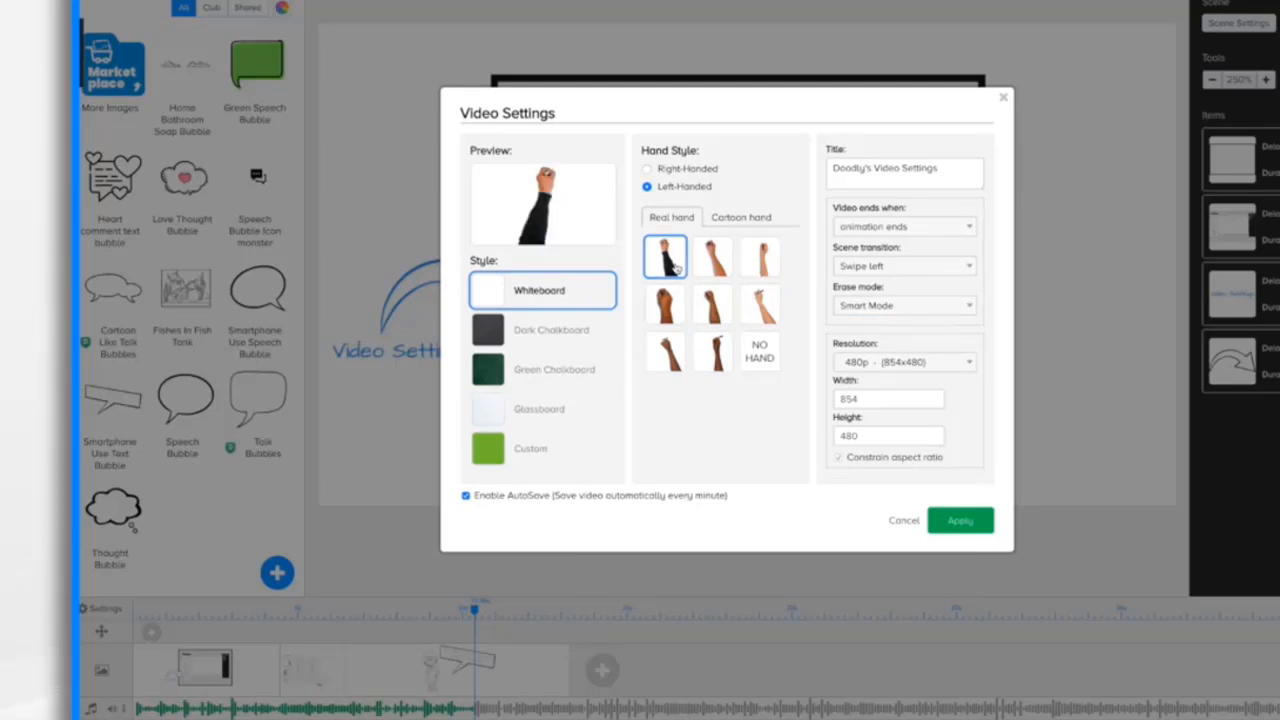
left_click(670, 312)
left_click(666, 366)
left_click(698, 362)
- Check the left-handed real hands in the Dark Chalkboard, Green Chalkboard, Glassboard and Custom styles, and return to Whiteboard
left_click(548, 336)
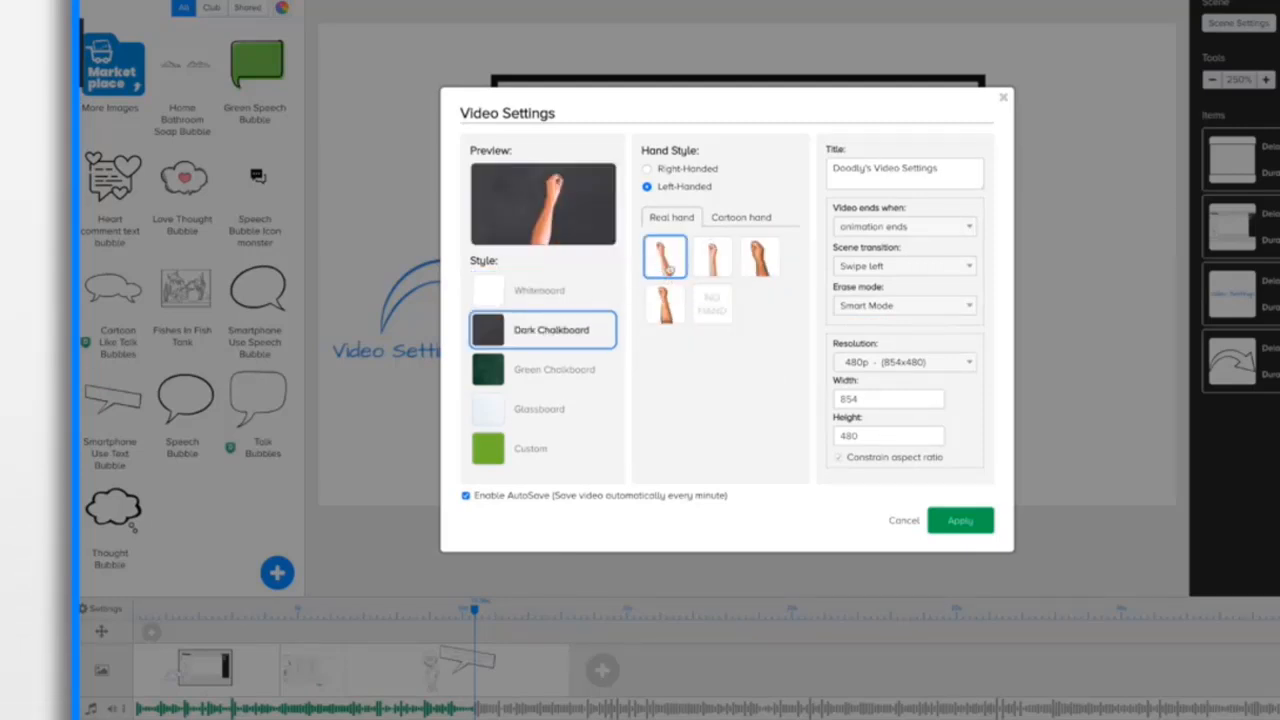
left_click(549, 371)
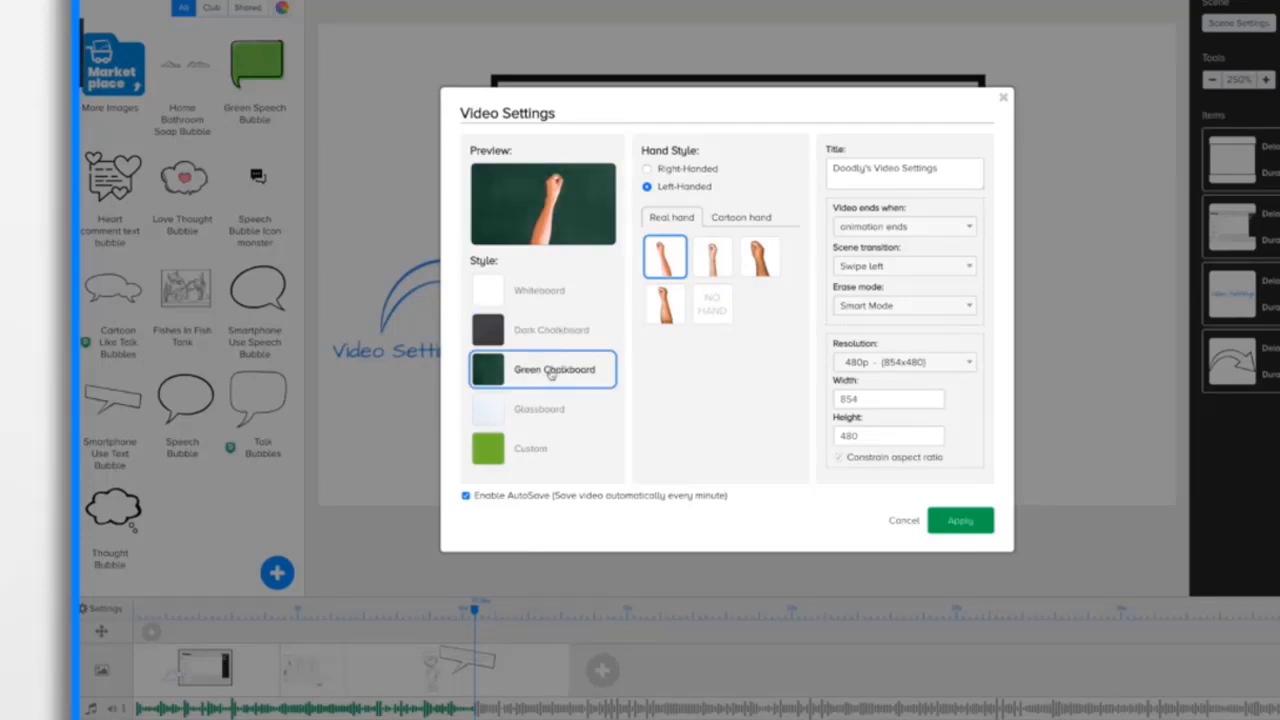
left_click(537, 411)
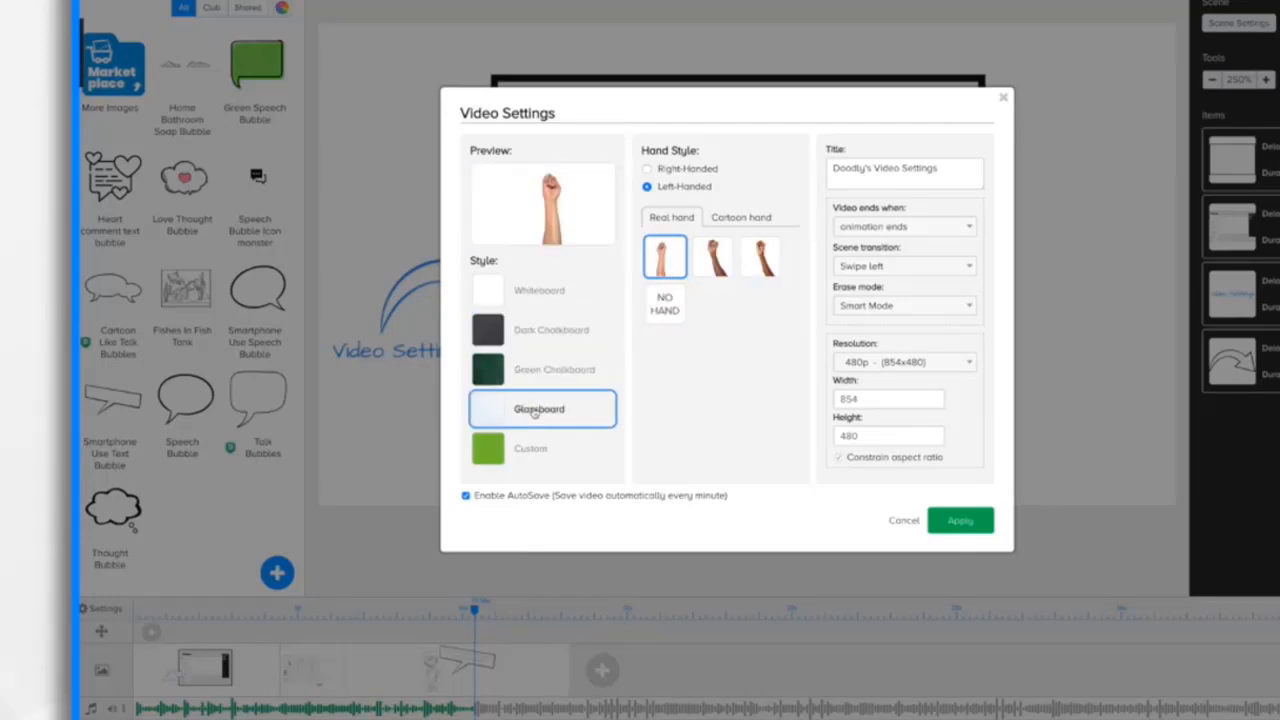
left_click(533, 452)
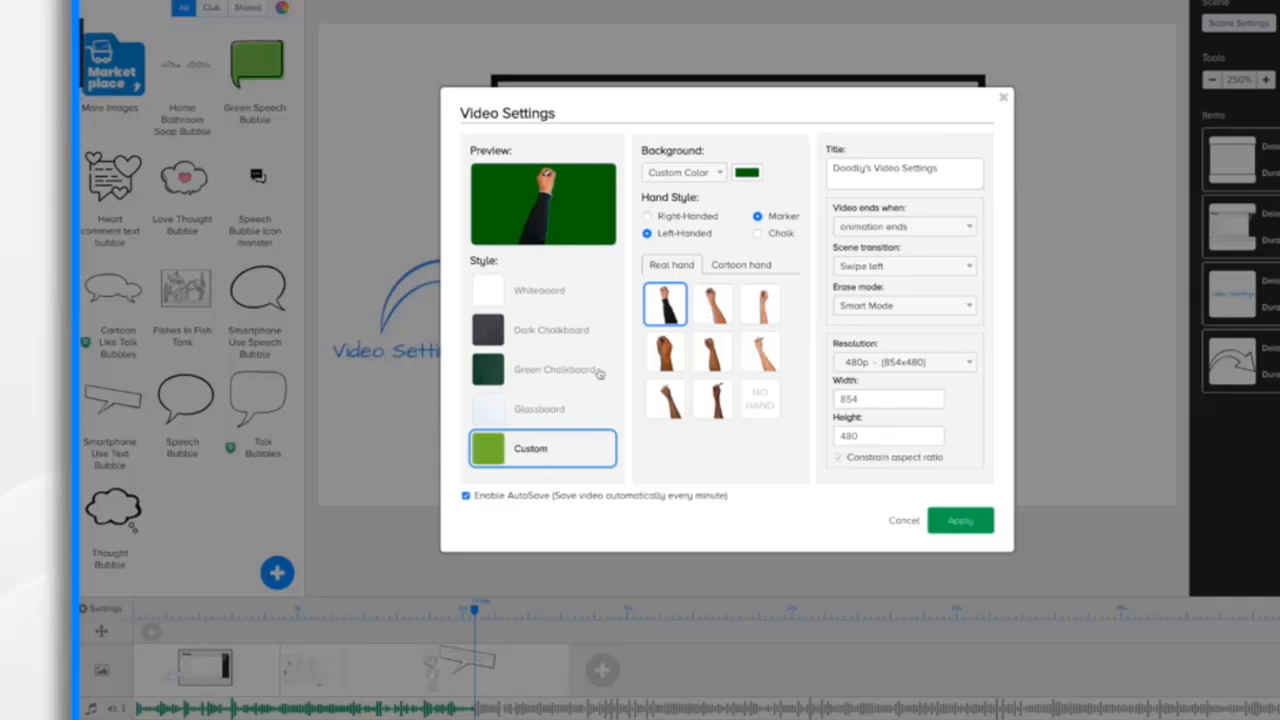
left_click(555, 292)
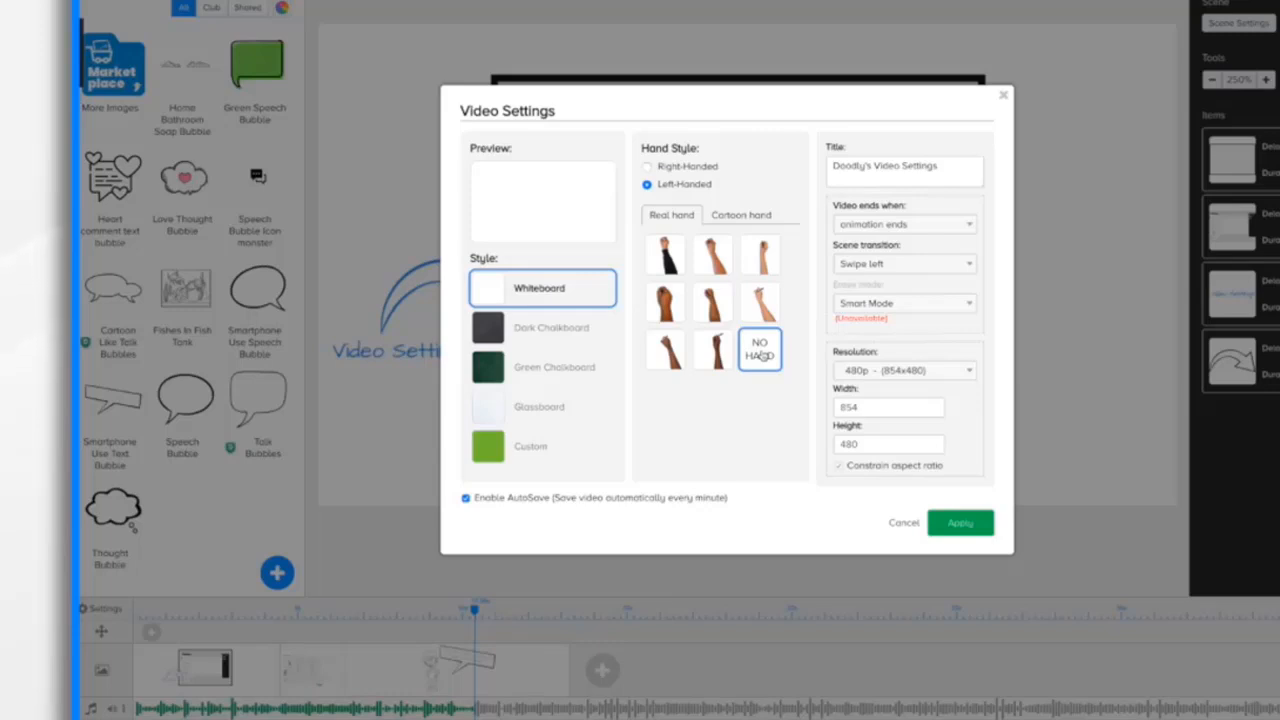
- Compare the cartoon hands for the Whiteboard style, including No Hand, and select the one with the red sleeve
left_click(745, 218)
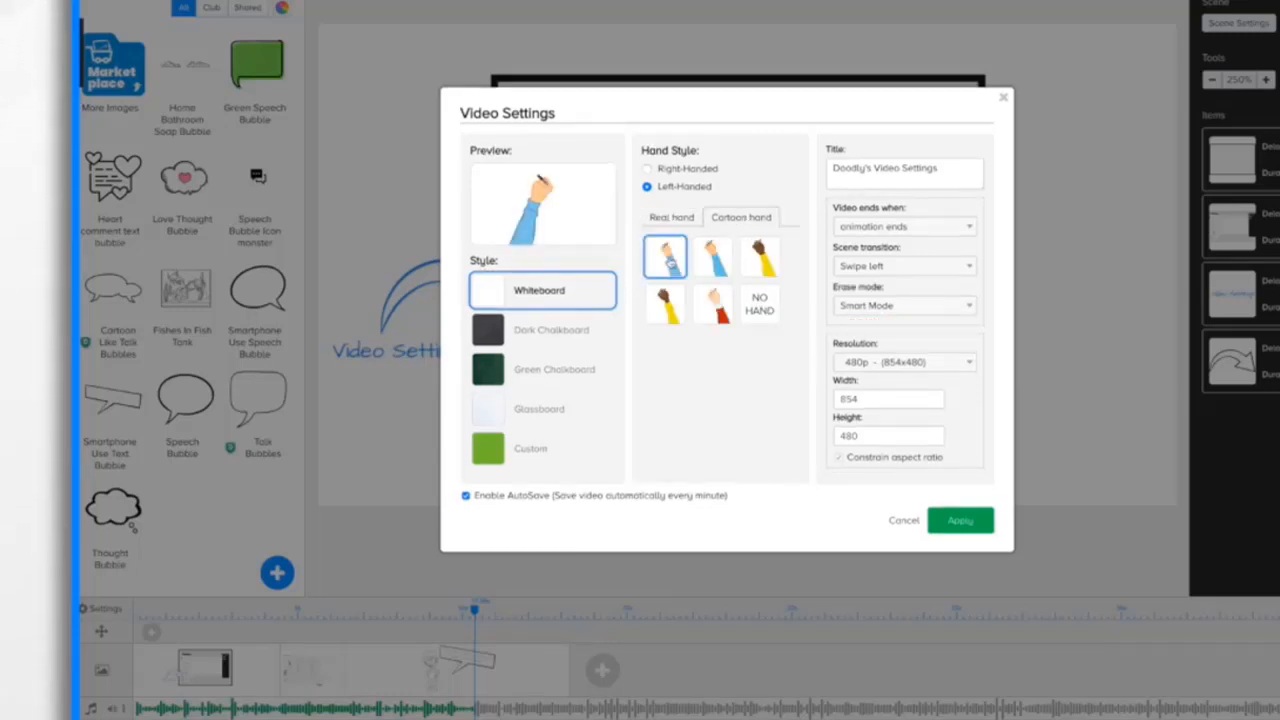
left_click(722, 266)
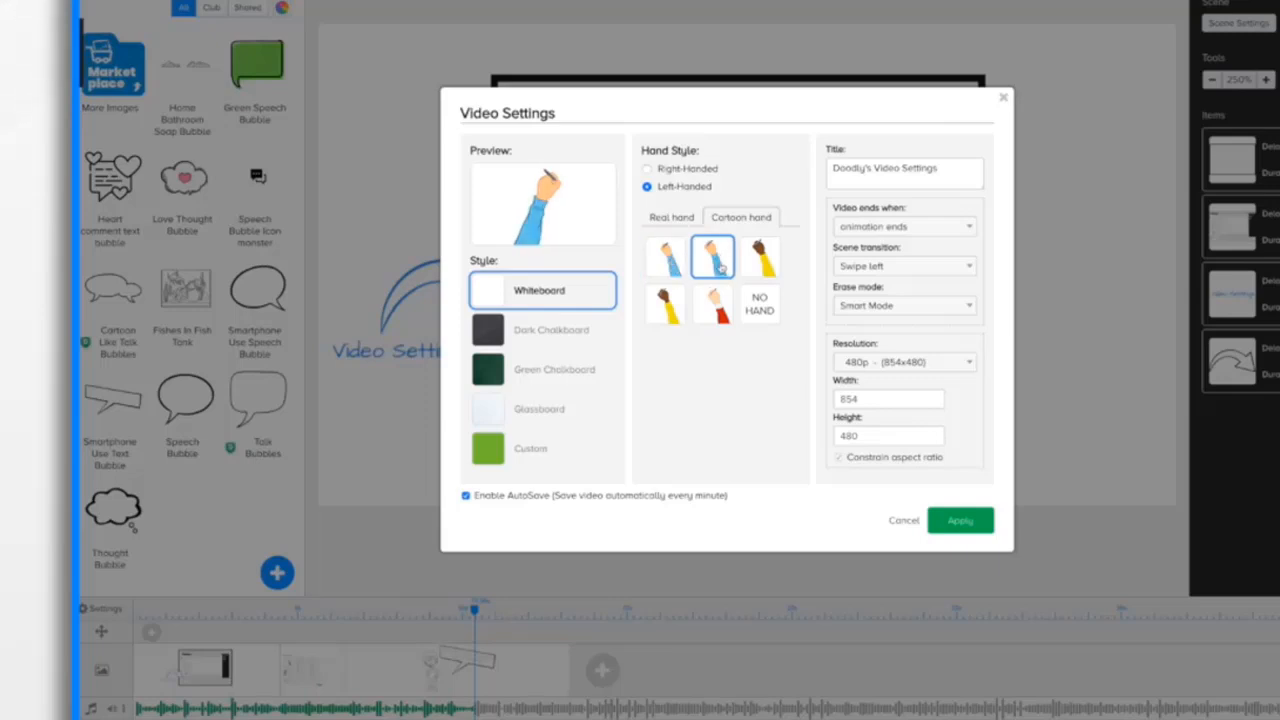
left_click(757, 266)
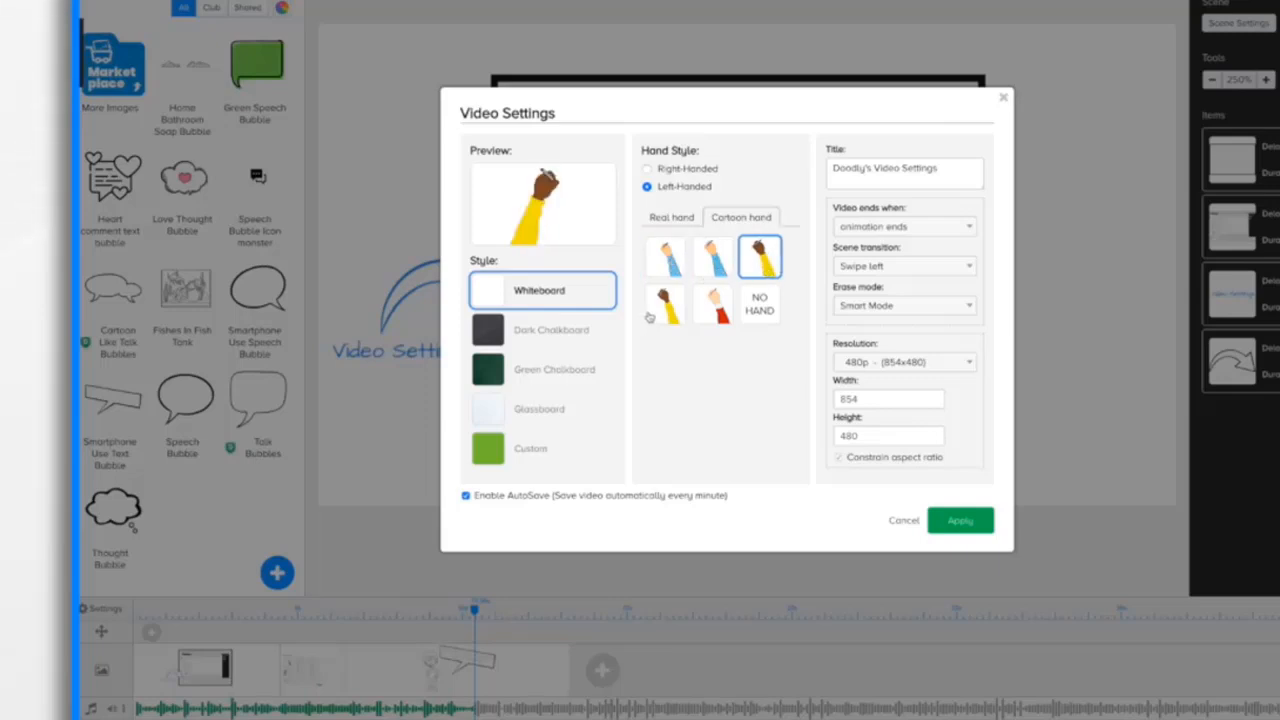
left_click(718, 314)
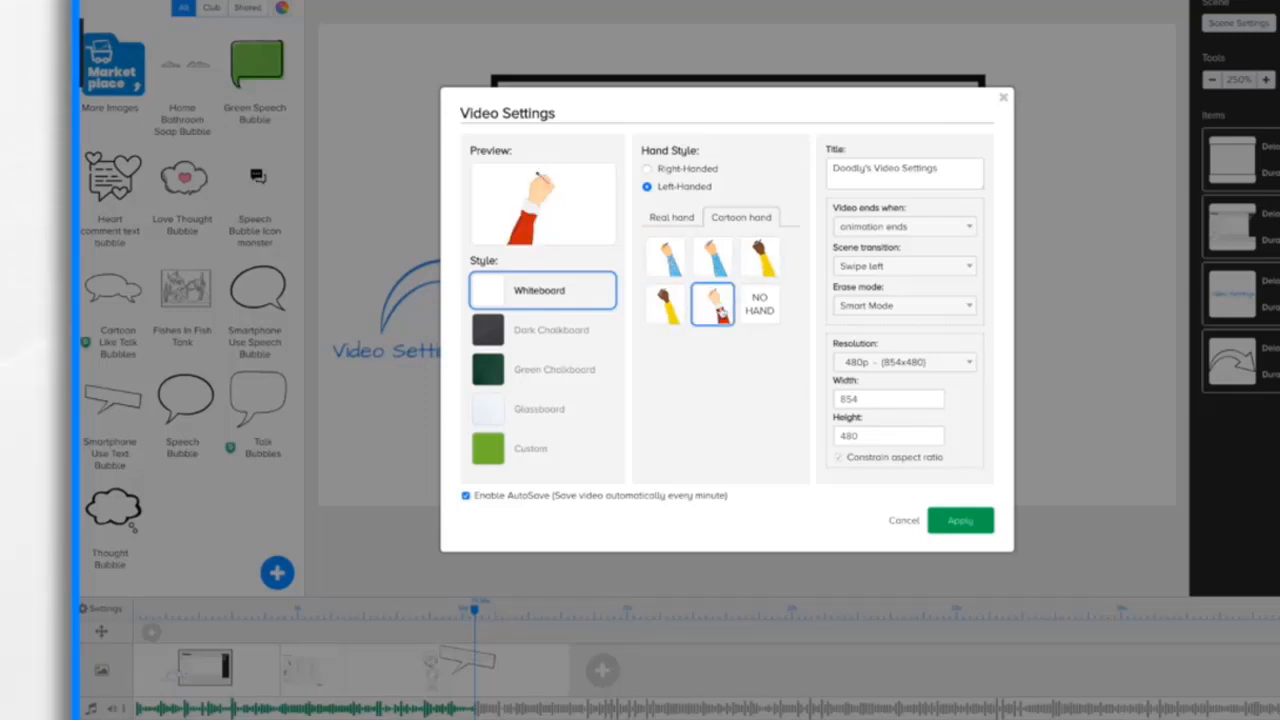
left_click(765, 309)
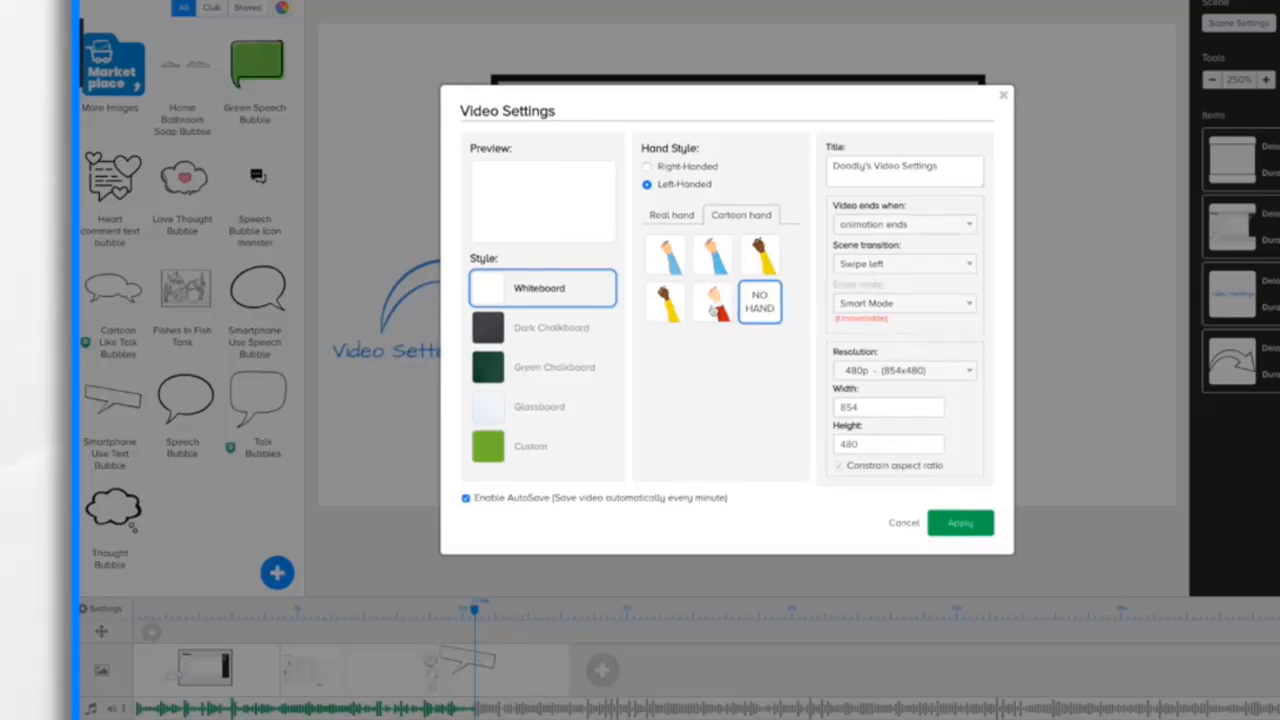
left_click(712, 310)
- Compare the Dark Chalkboard and Green Chalkboard styles, and view the left-handed cartoon hands for Dark Chalkboard
left_click(545, 335)
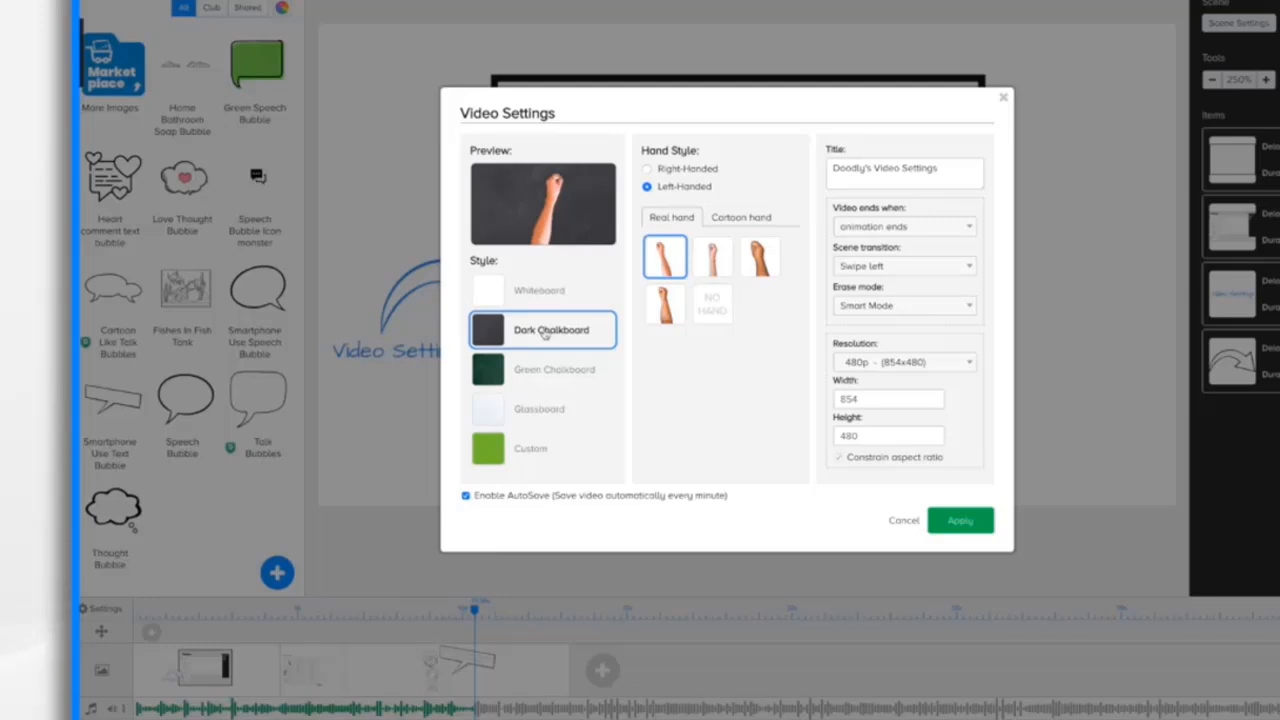
left_click(533, 370)
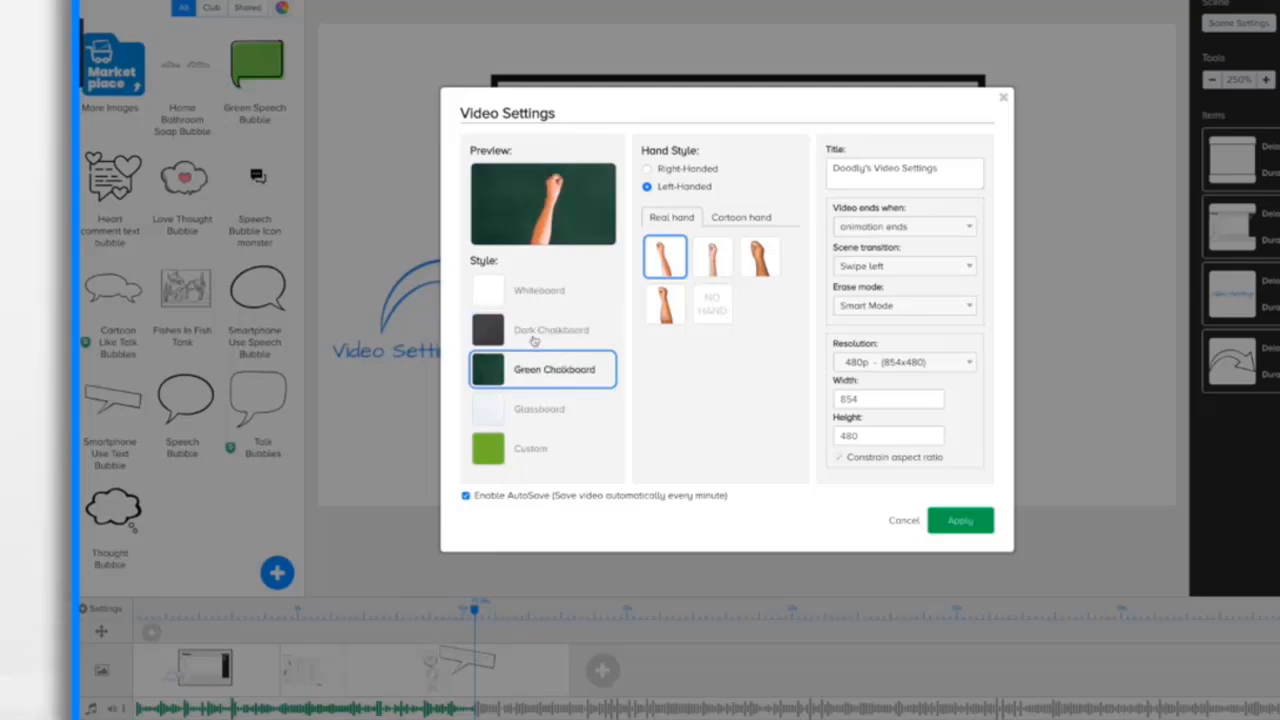
left_click(535, 340)
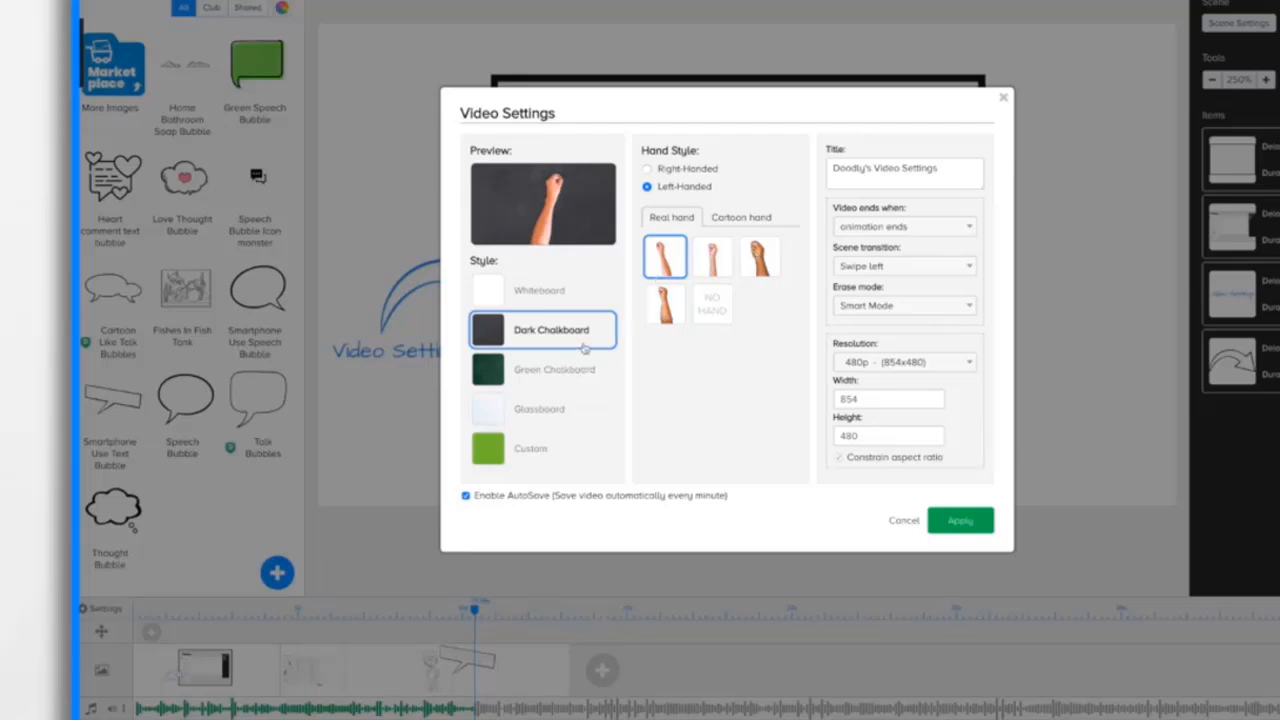
left_click(745, 219)
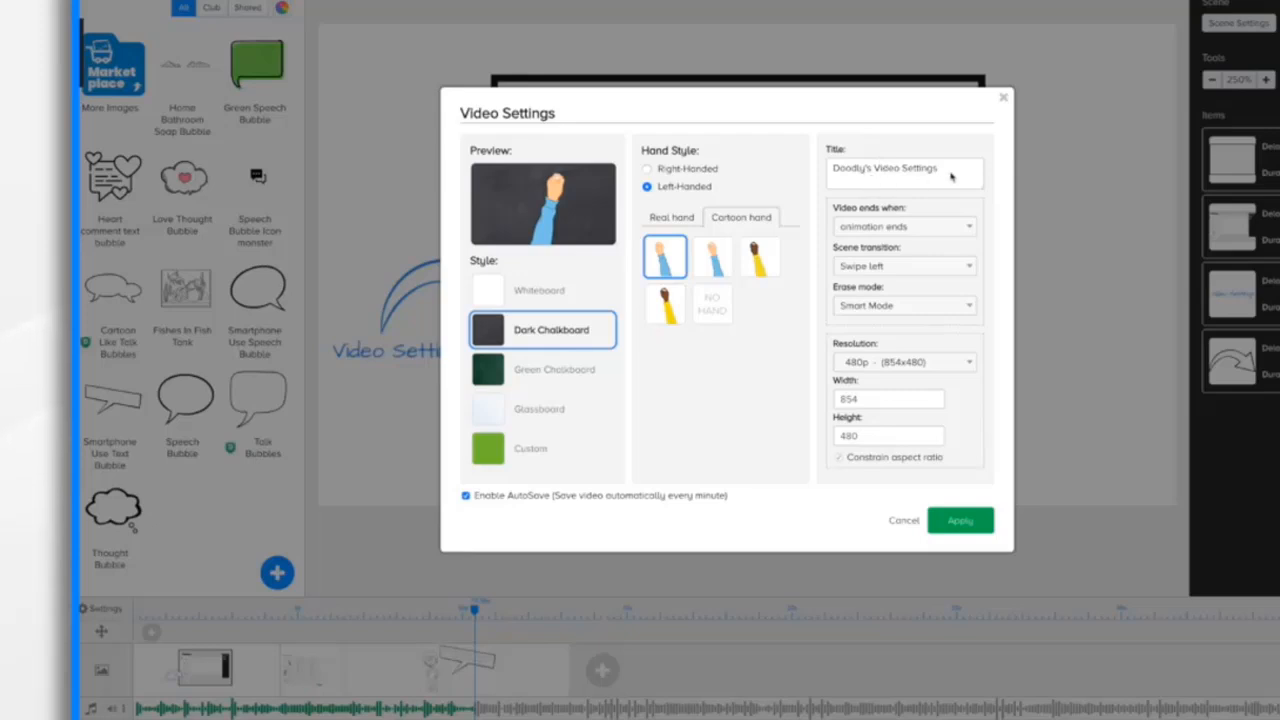
- Shorten the video title to "Video Settings" by removing the word "Doodly's"
key("ctrl+Left")
key("ctrl+Left")
key("BackSpace")
key("BackSpace")
key("BackSpace")
key("BackSpace")
key("BackSpace")
key("BackSpace")
key("BackSpace")
key("BackSpace")
key("BackSpace")
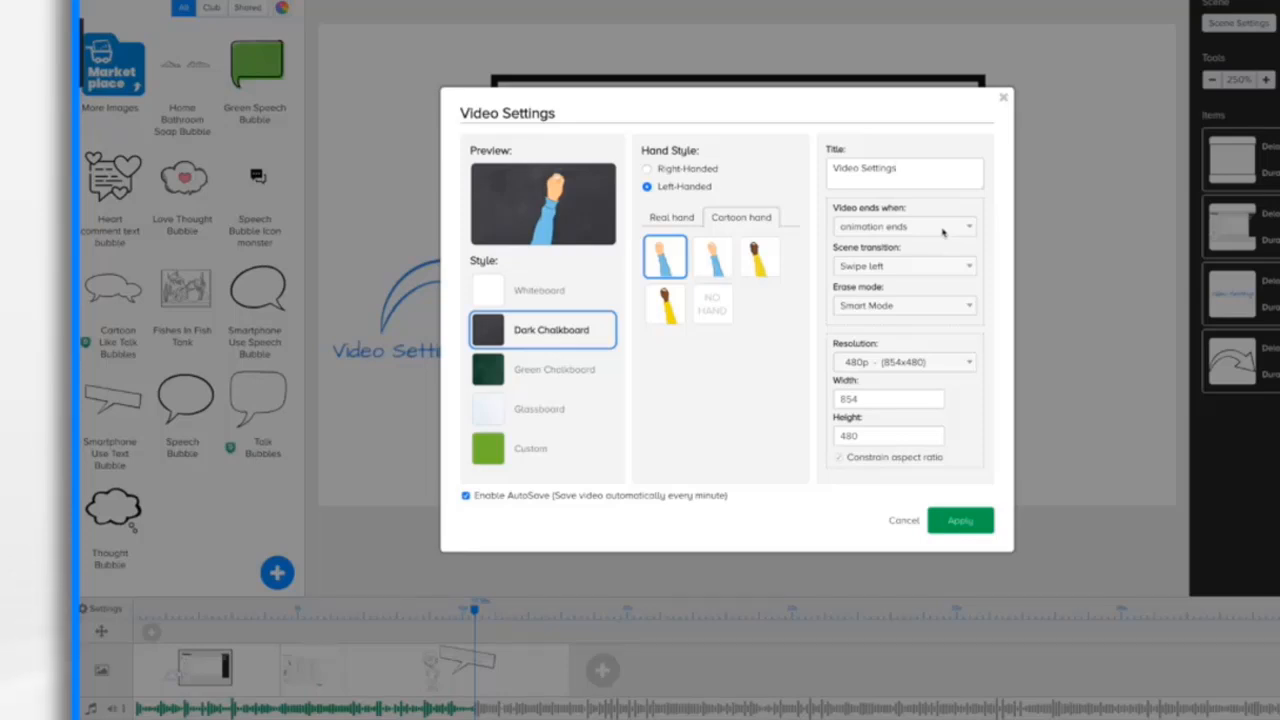
- Check the options for when the video ends, and close the video settings without applying changes
left_click(942, 232)
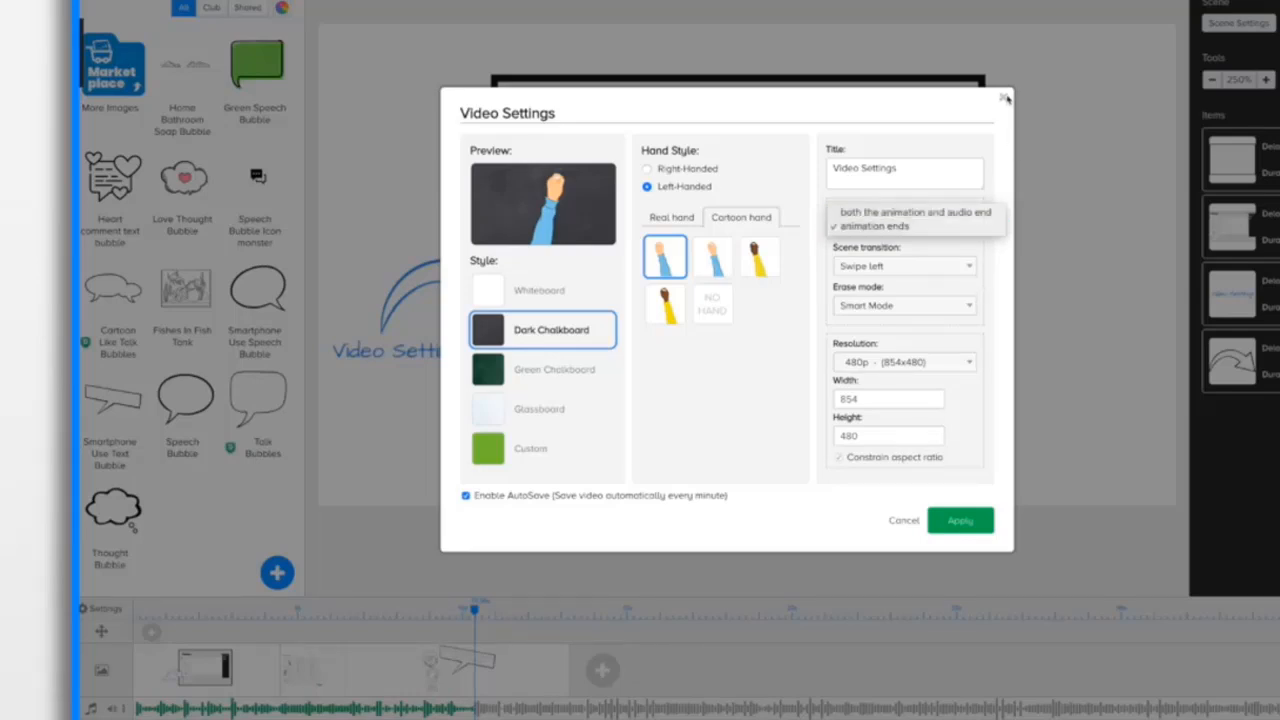
left_click(1005, 99)
left_click(1005, 99)
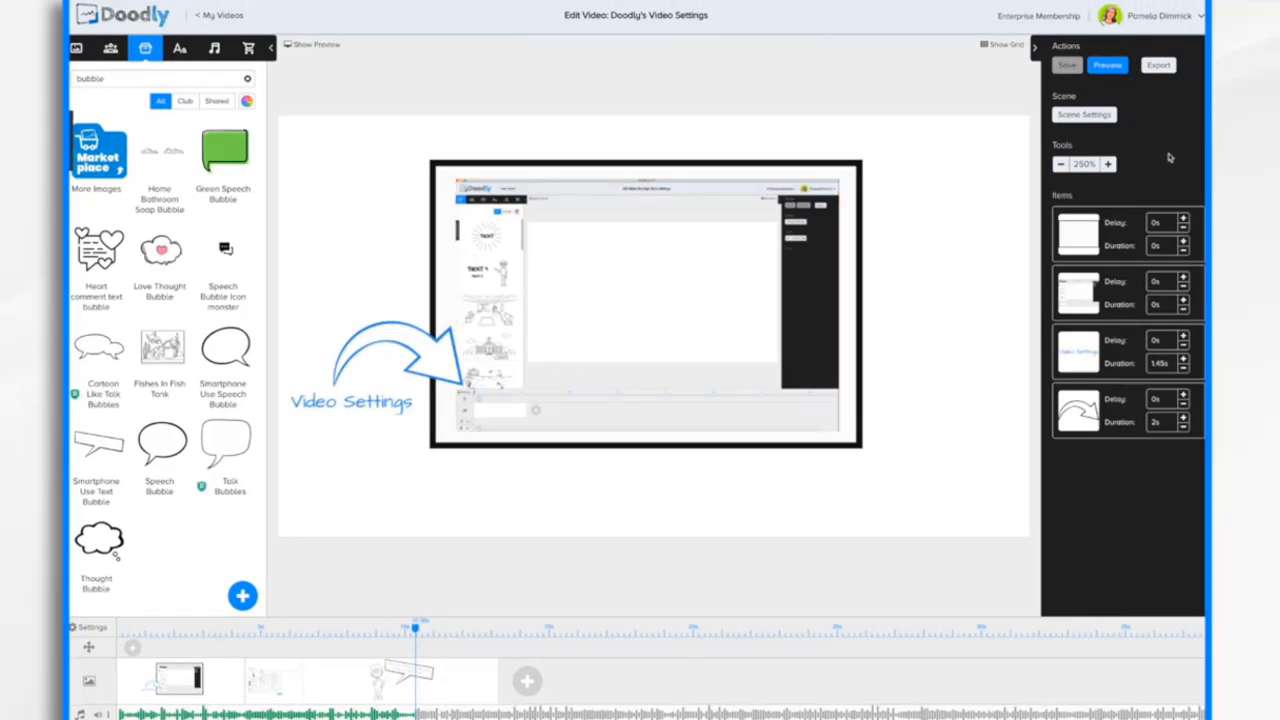
- Set the video to end when both the animation and audio end, previewing it before and after the change
left_click(1107, 65)
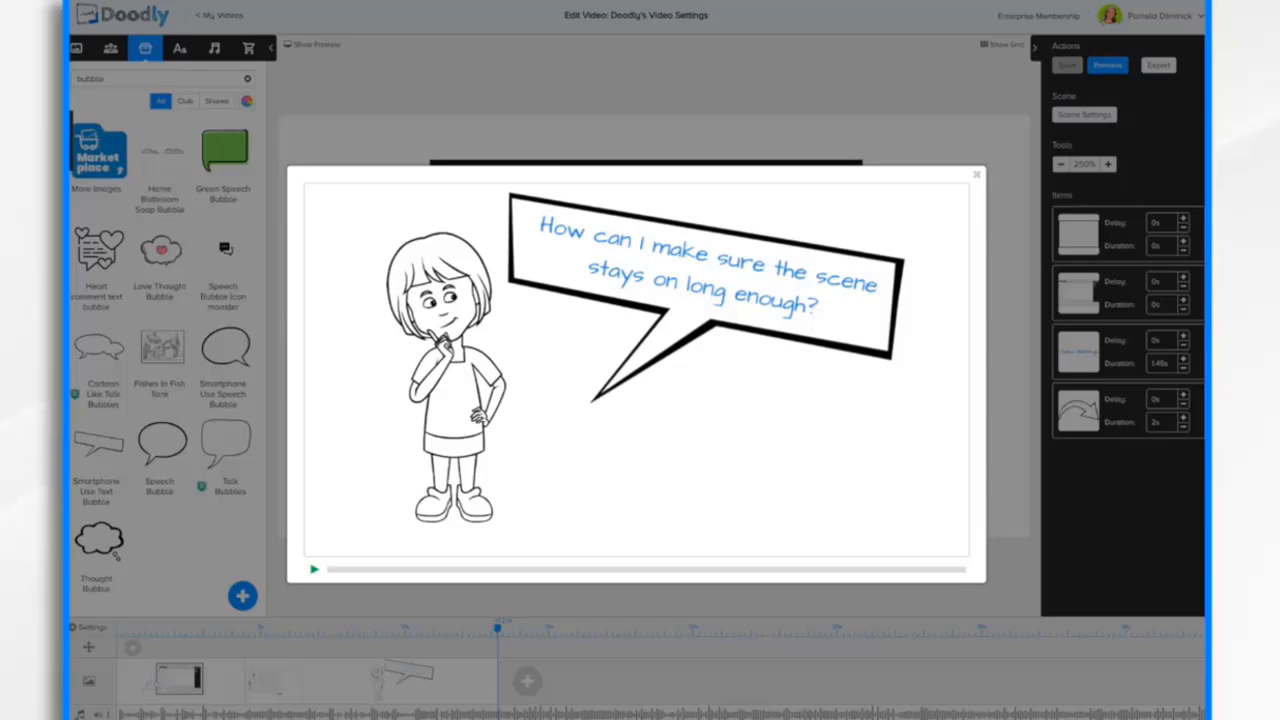
left_click(977, 178)
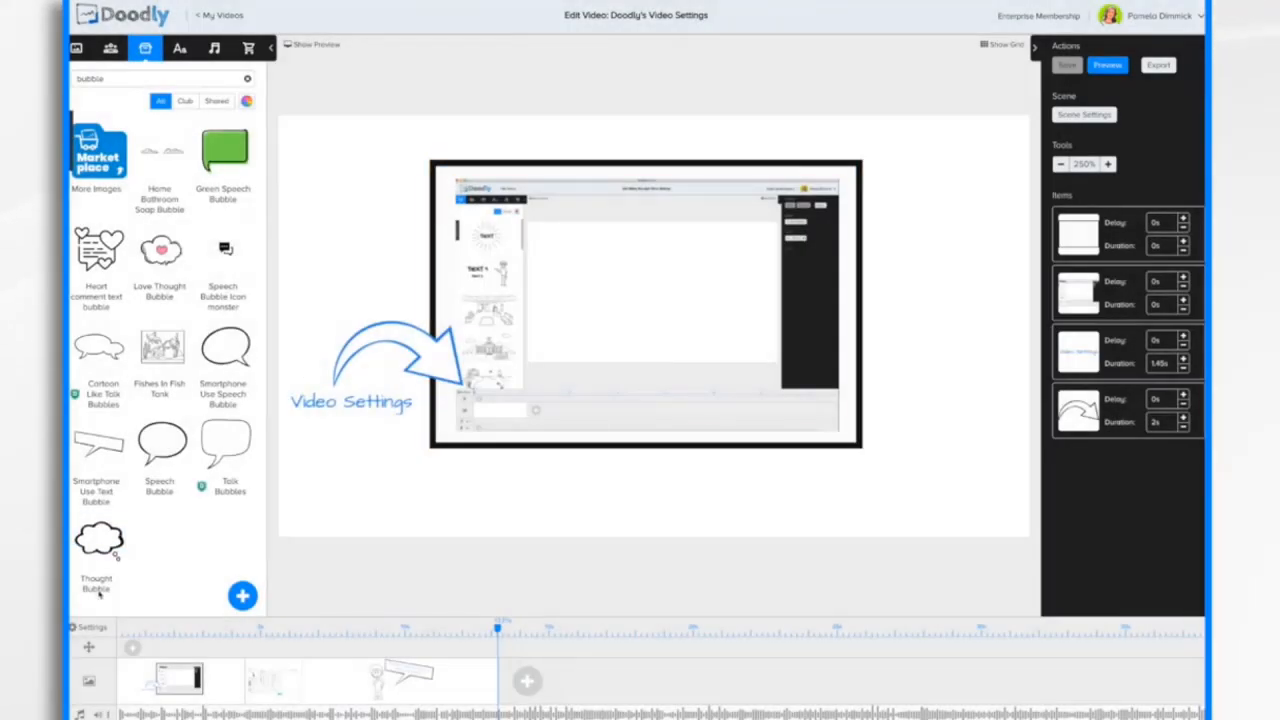
left_click(92, 627)
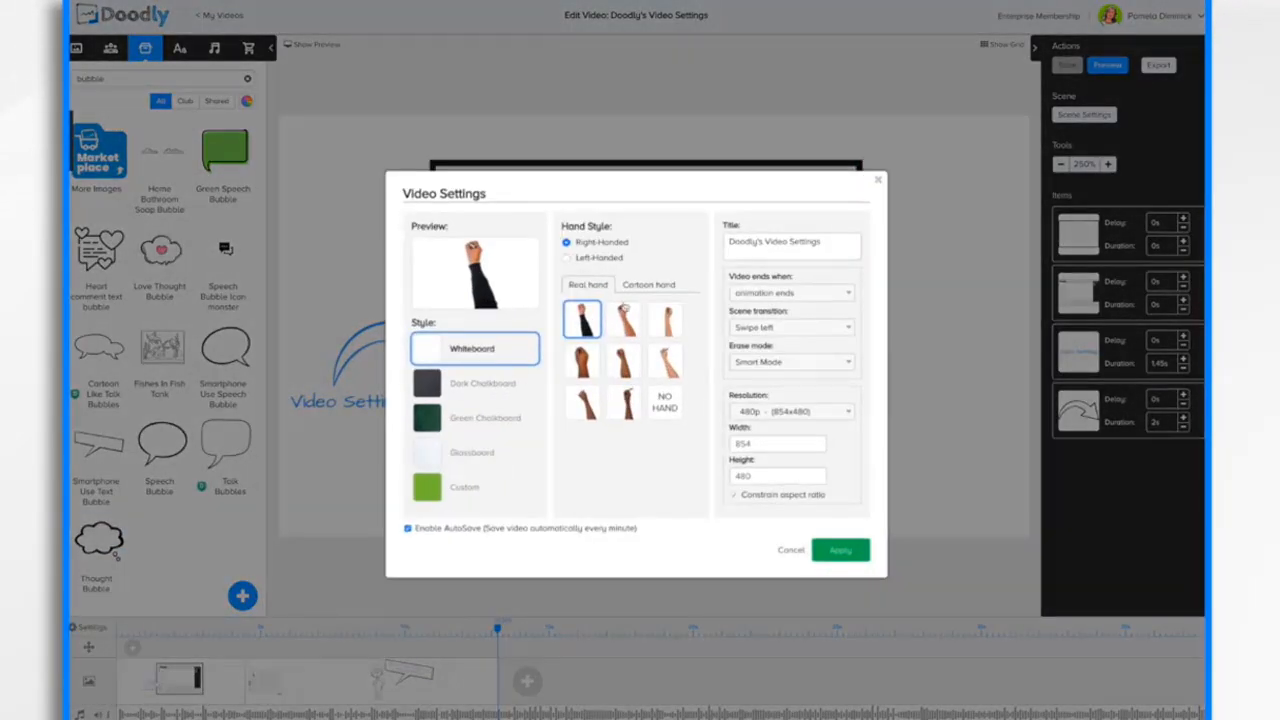
left_click(812, 296)
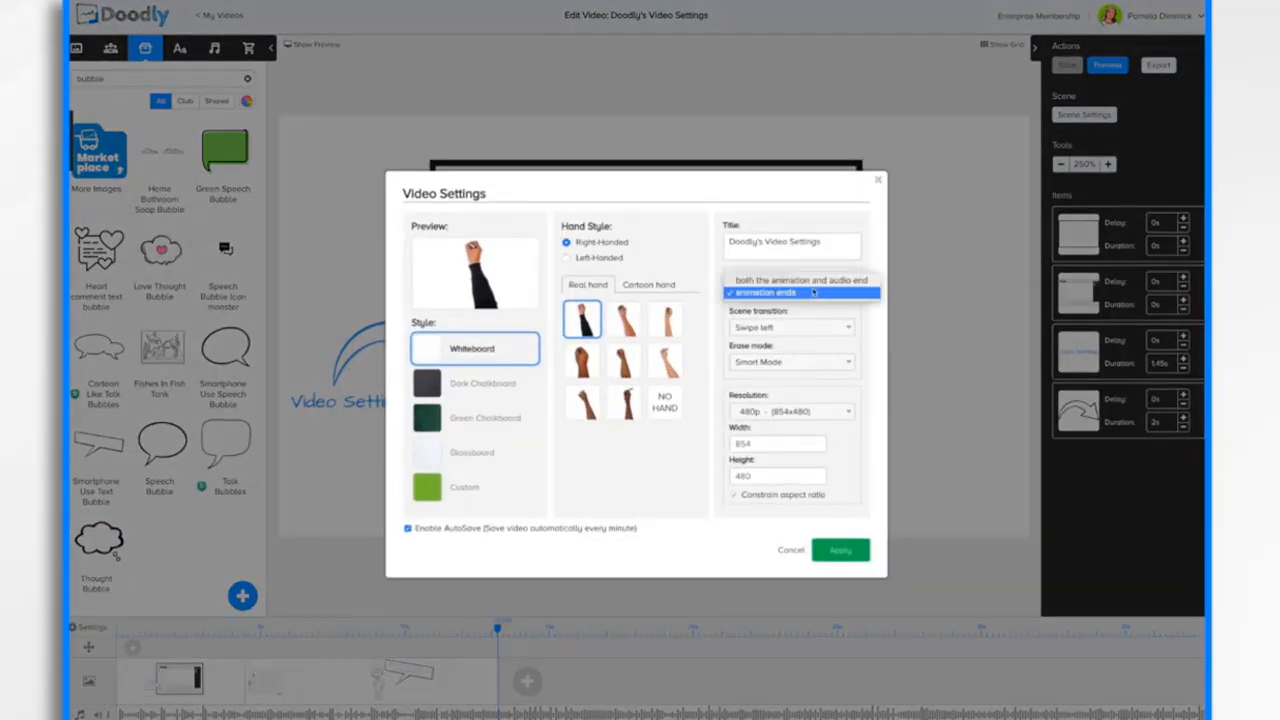
left_click(813, 282)
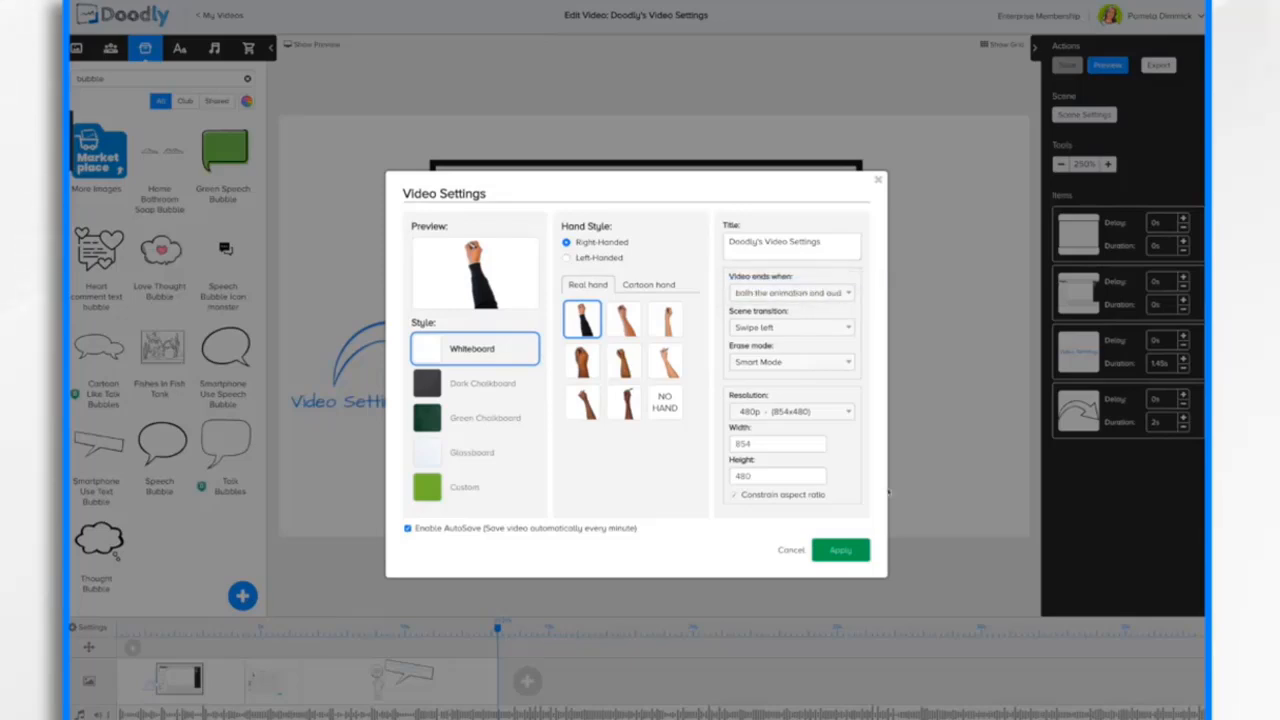
left_click(848, 558)
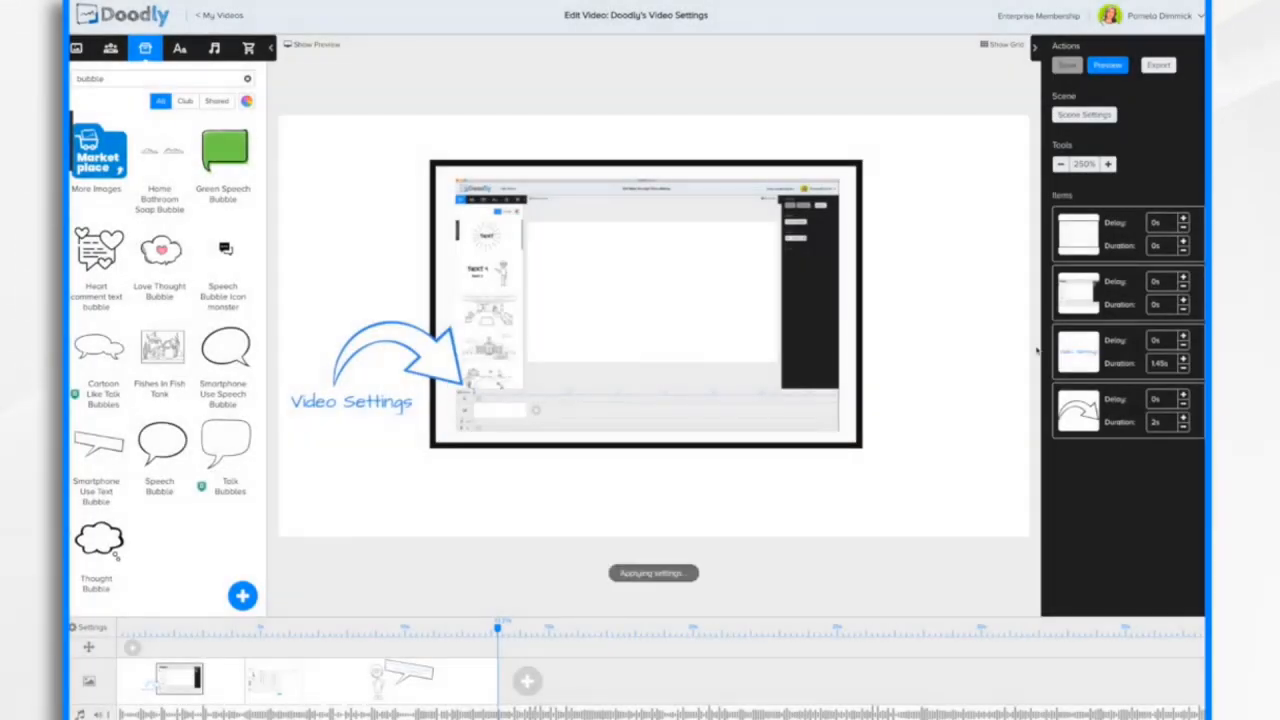
left_click(1114, 68)
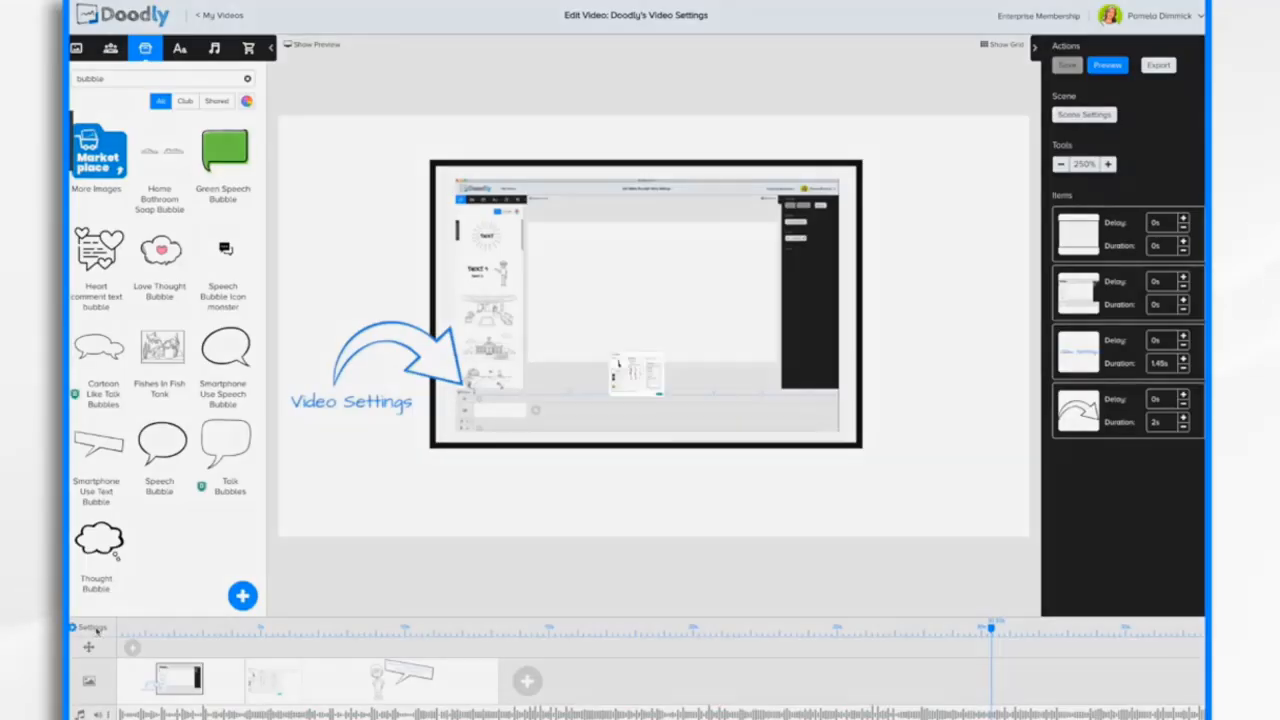
- Set the video to end when the animation ends, apply the setting and preview the video
left_click(92, 628)
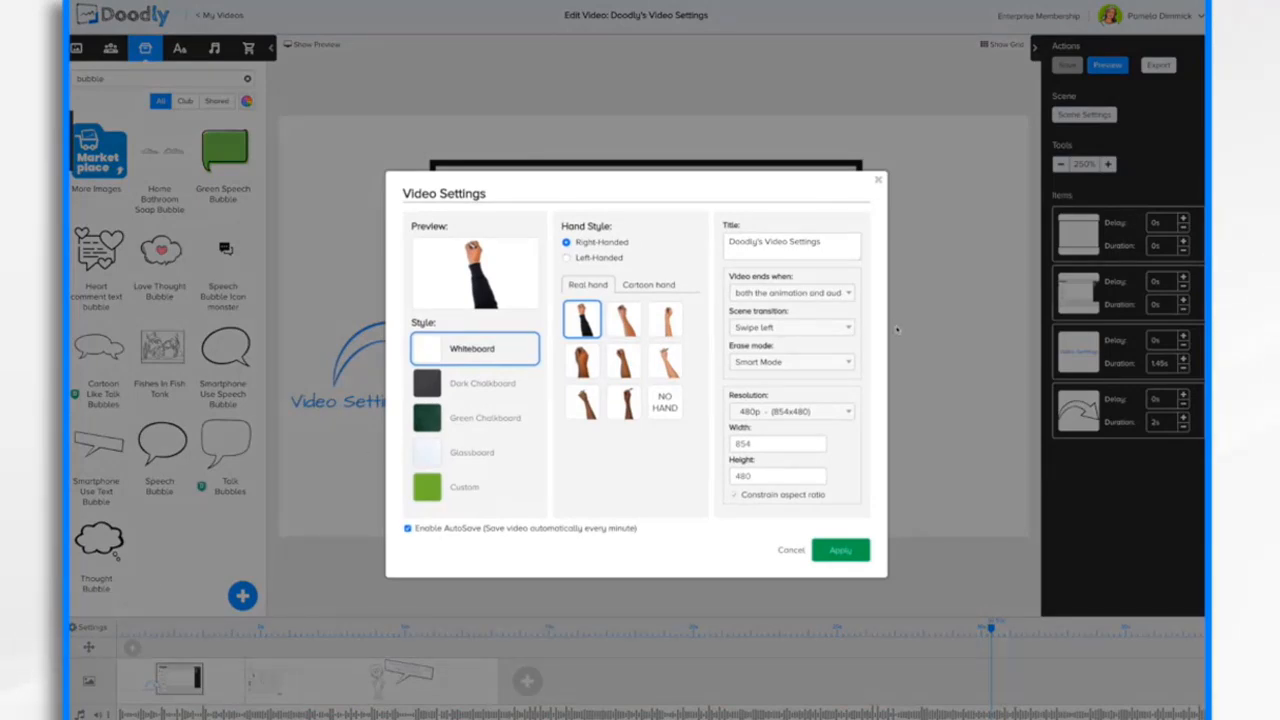
left_click(835, 295)
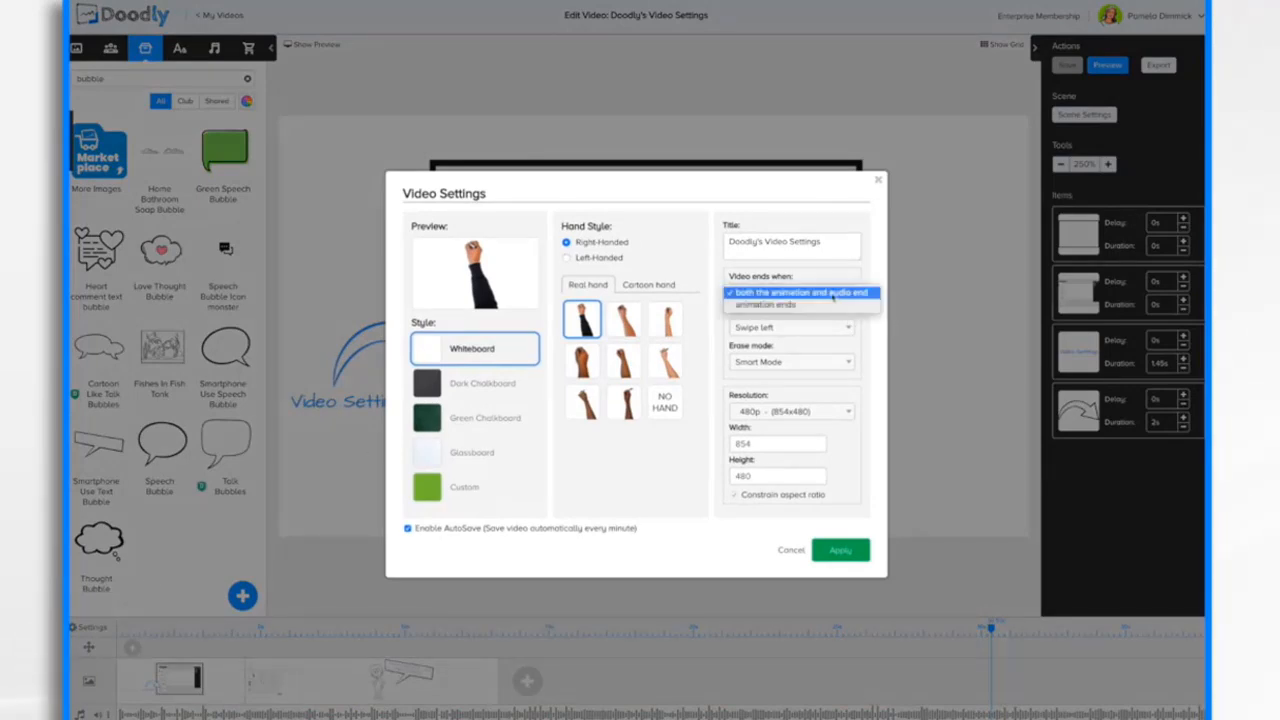
left_click(792, 306)
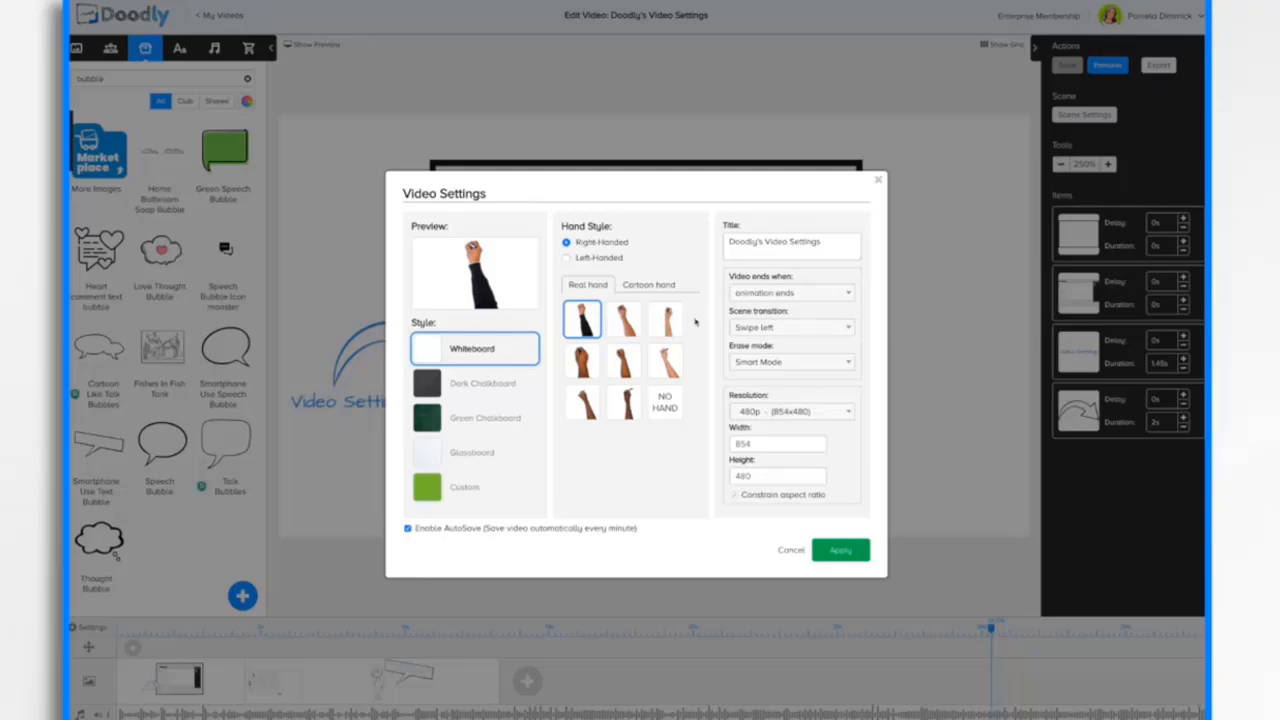
left_click(841, 551)
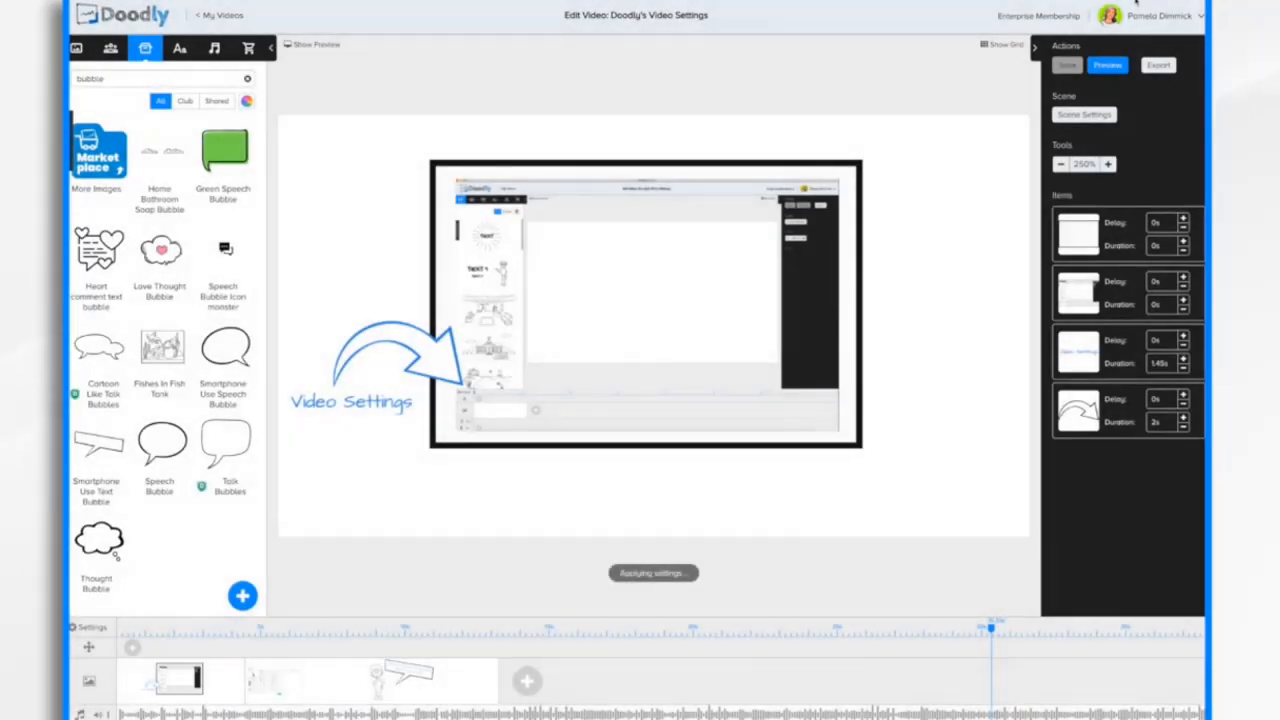
left_click(1110, 66)
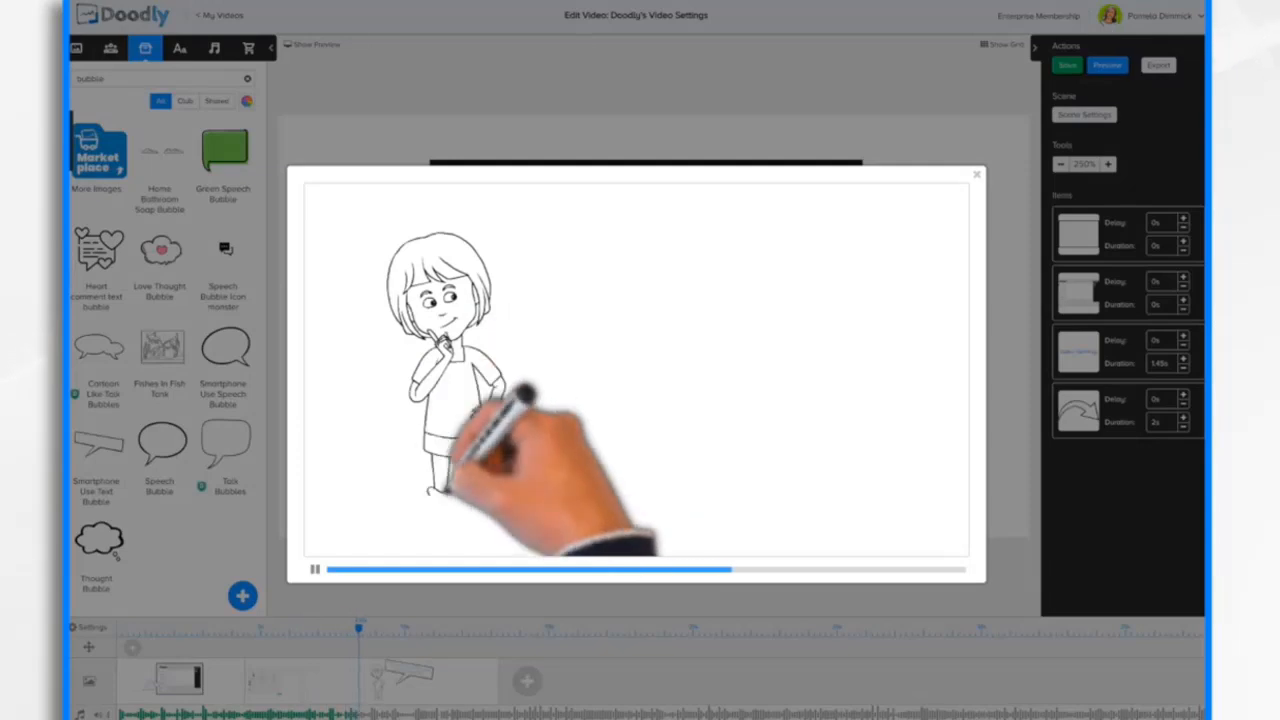
left_click(978, 175)
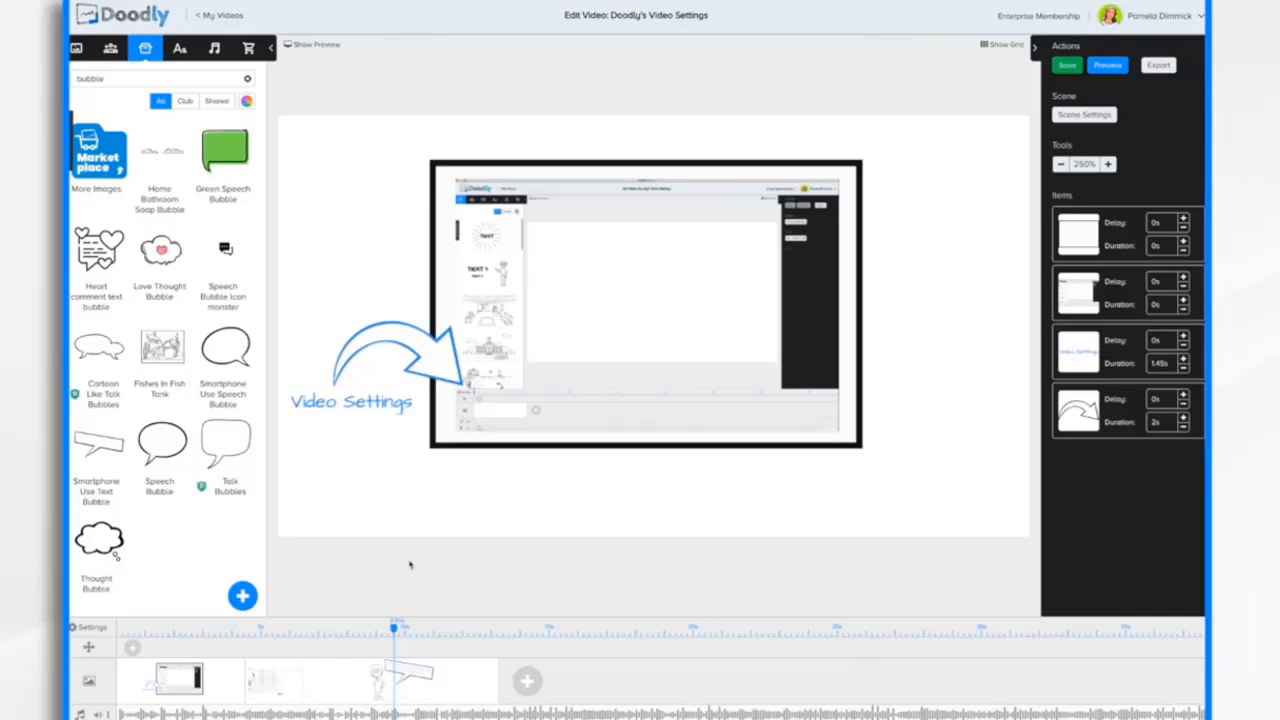
- Set the scene transition to Camera panning, apply it and preview the transition between the scenes
left_click(90, 627)
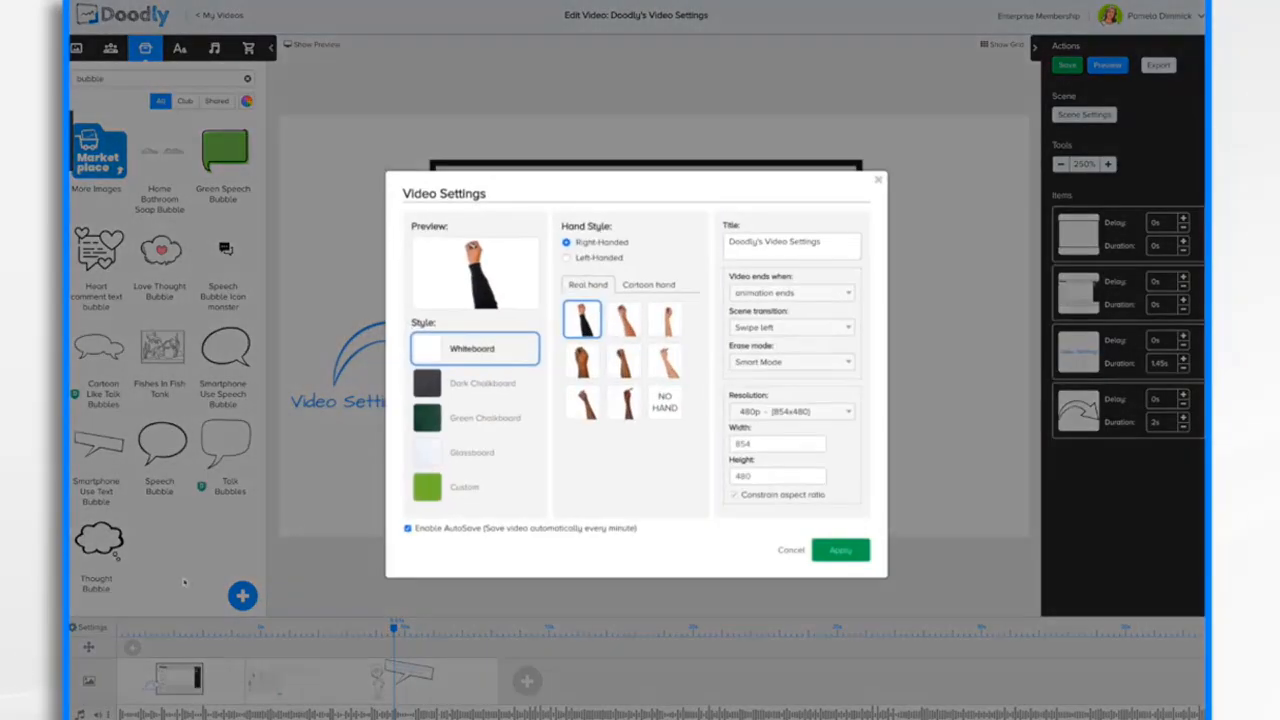
left_click(796, 331)
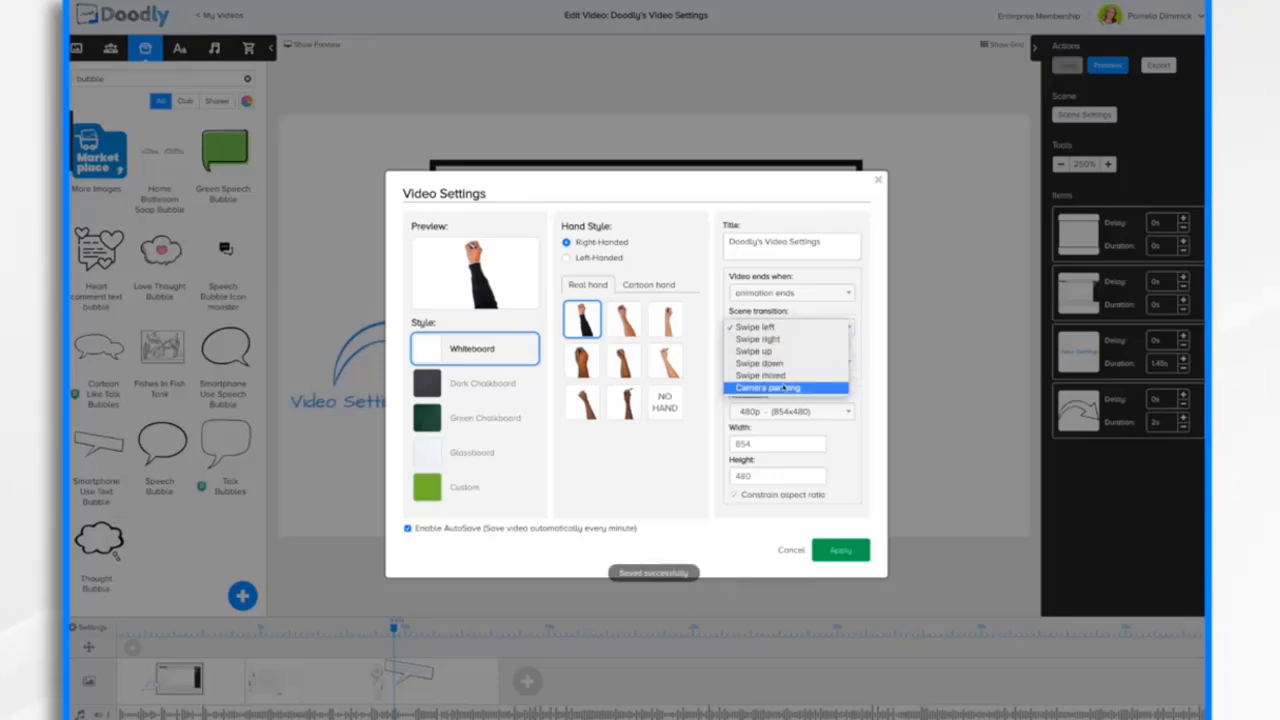
left_click(783, 388)
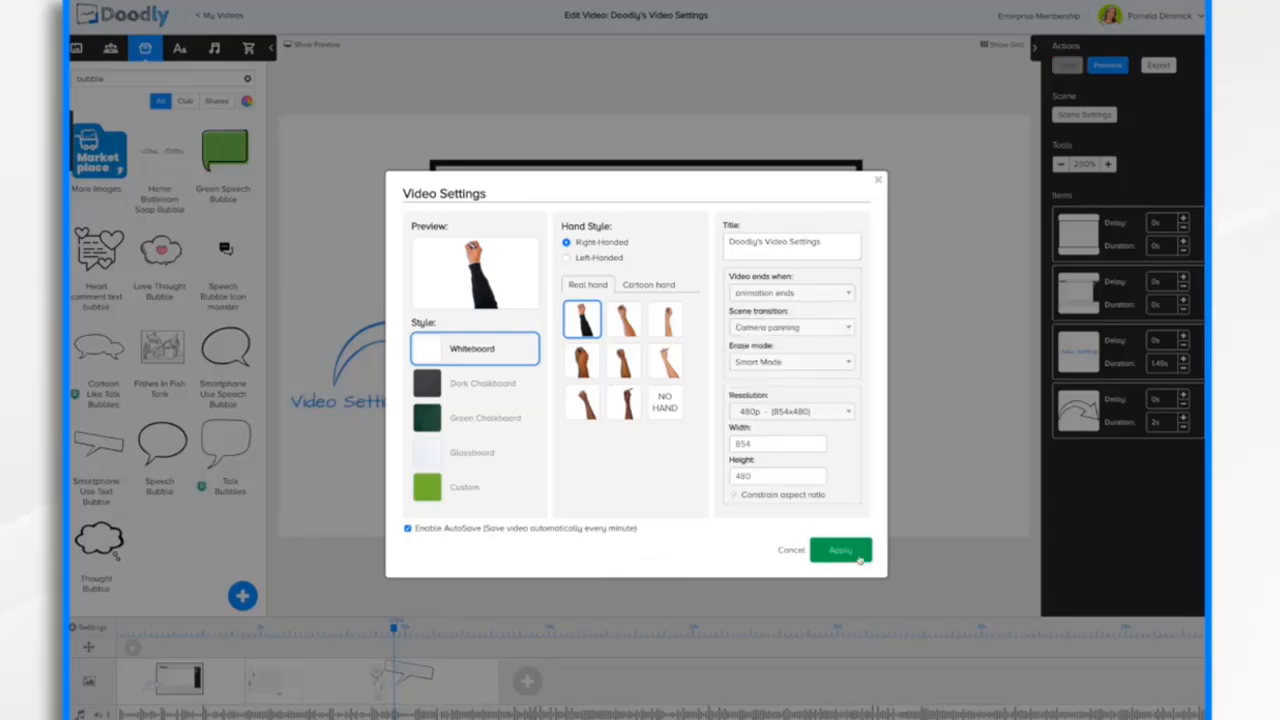
left_click(850, 556)
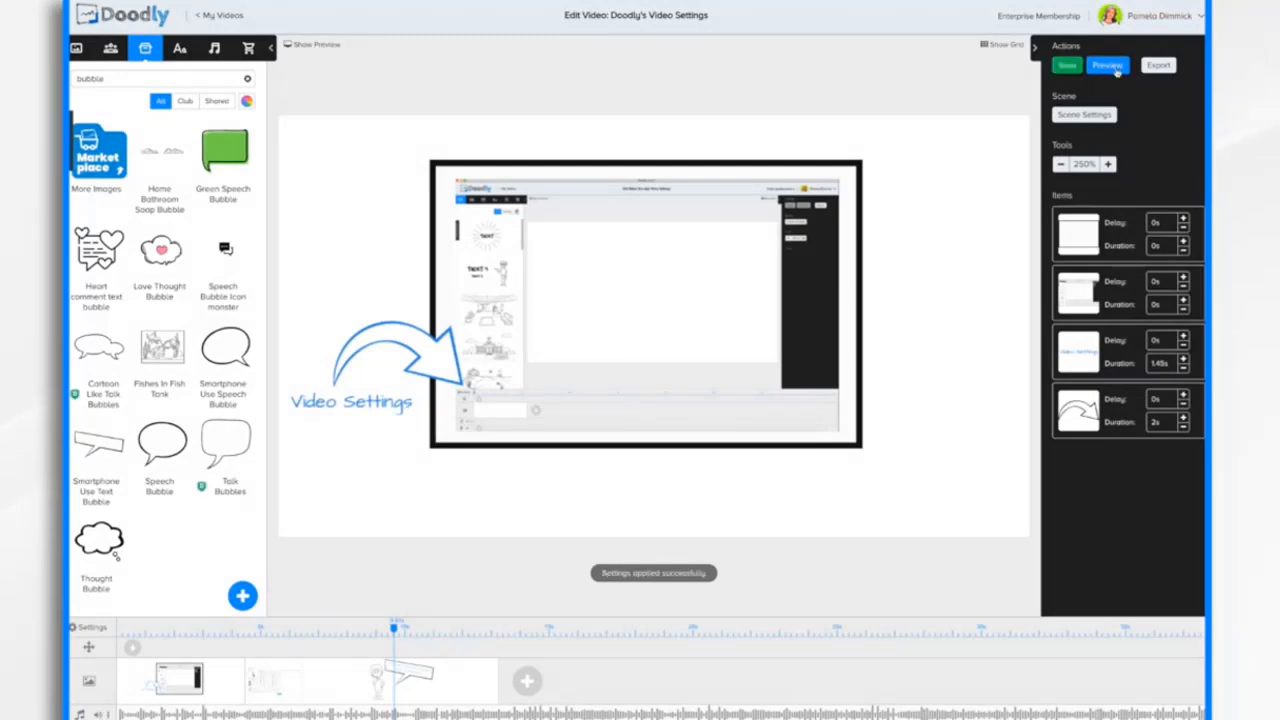
left_click(1108, 66)
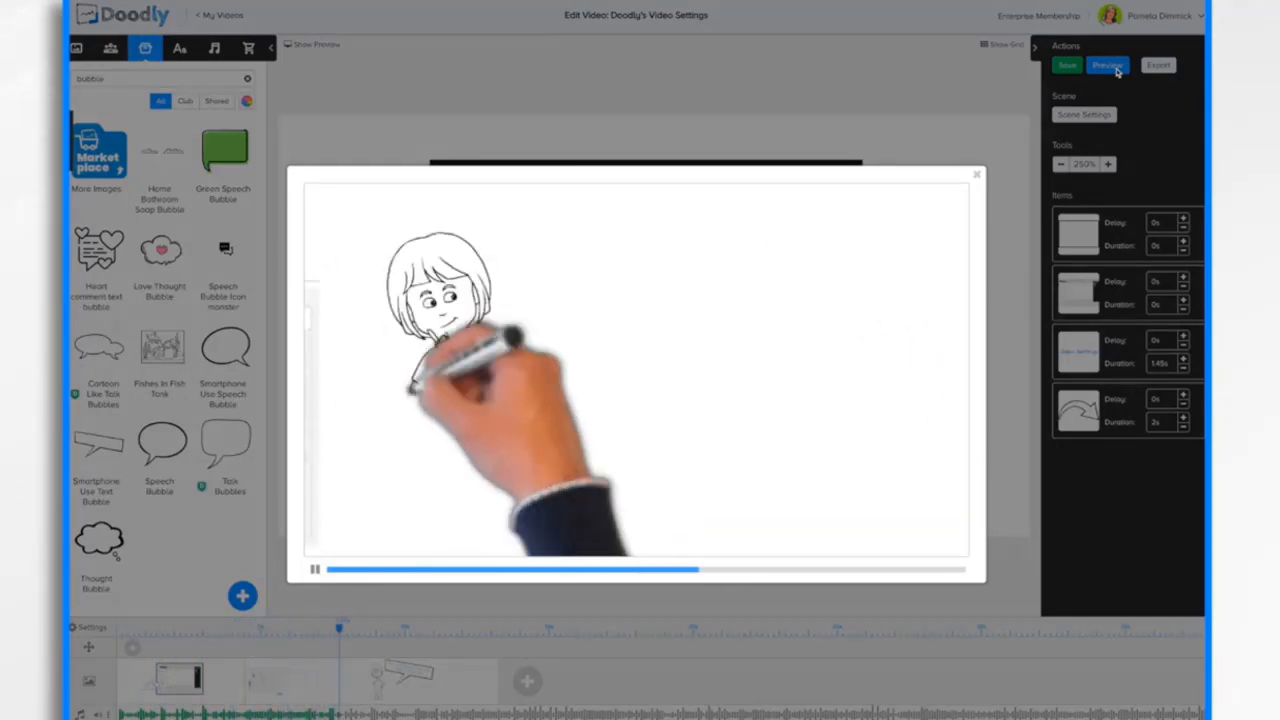
left_click(980, 180)
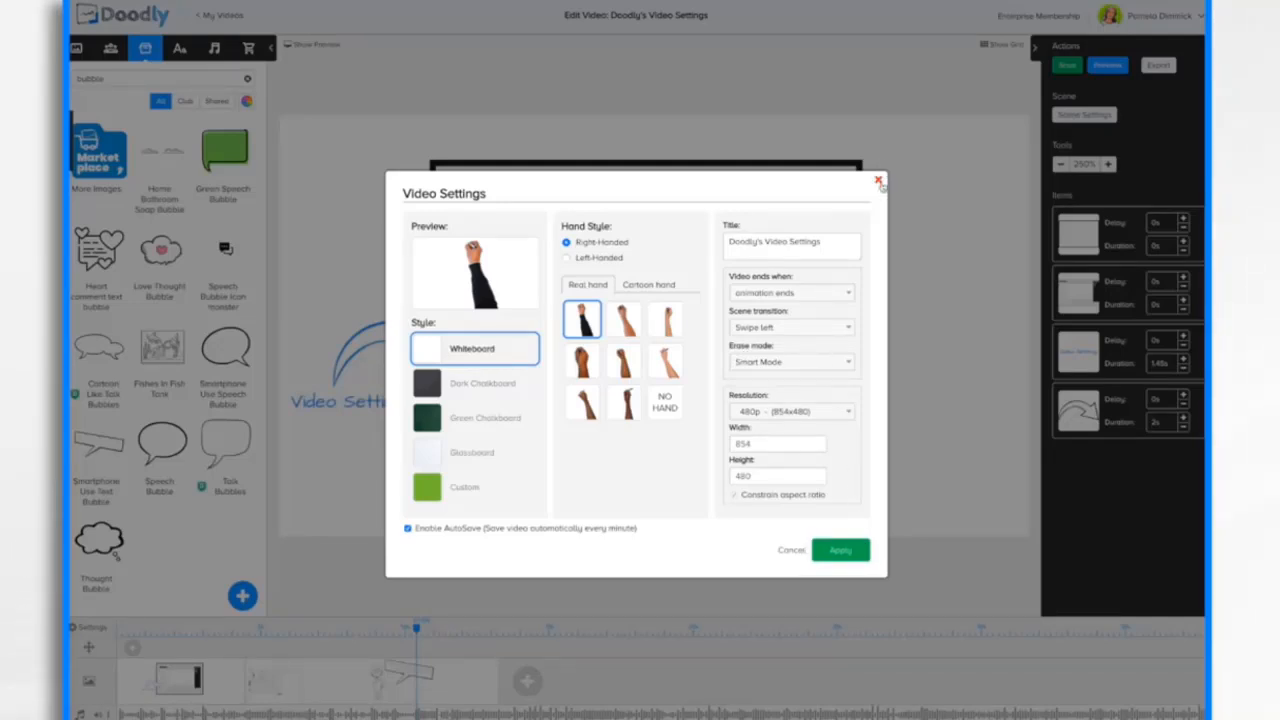
- Close the video settings without changes and preview the video from the first scene
left_click(878, 182)
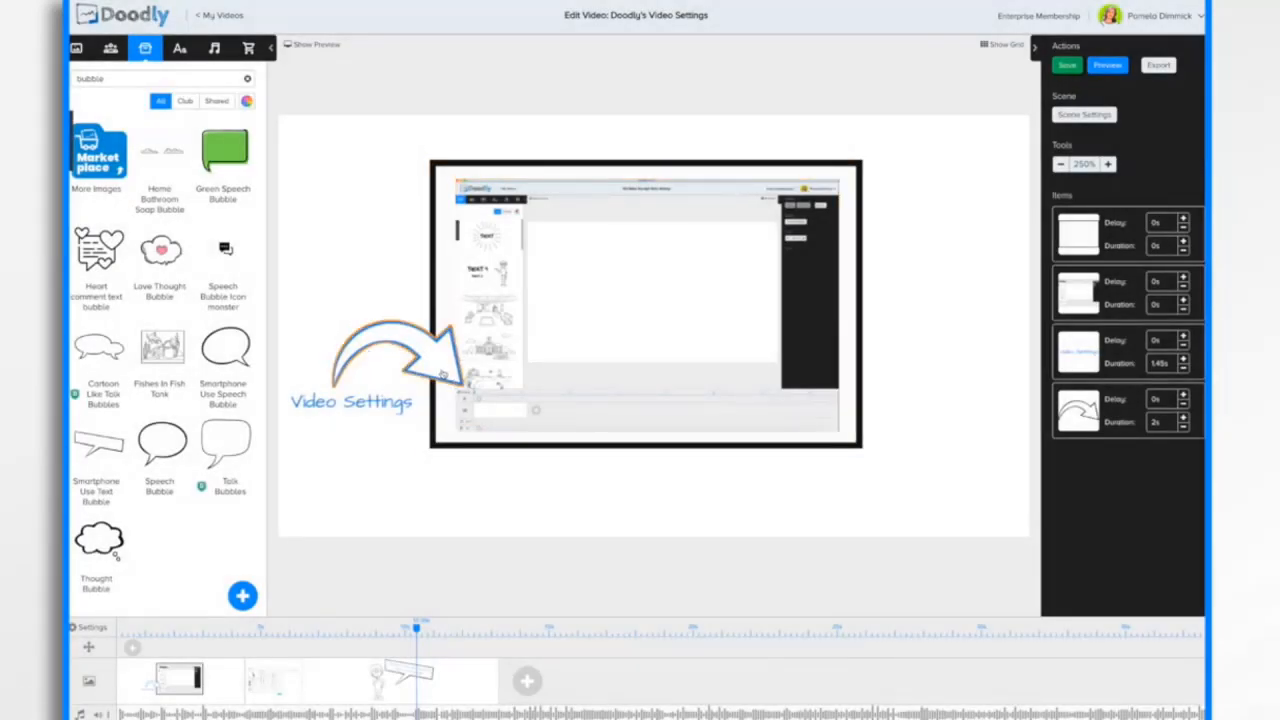
left_click(509, 438)
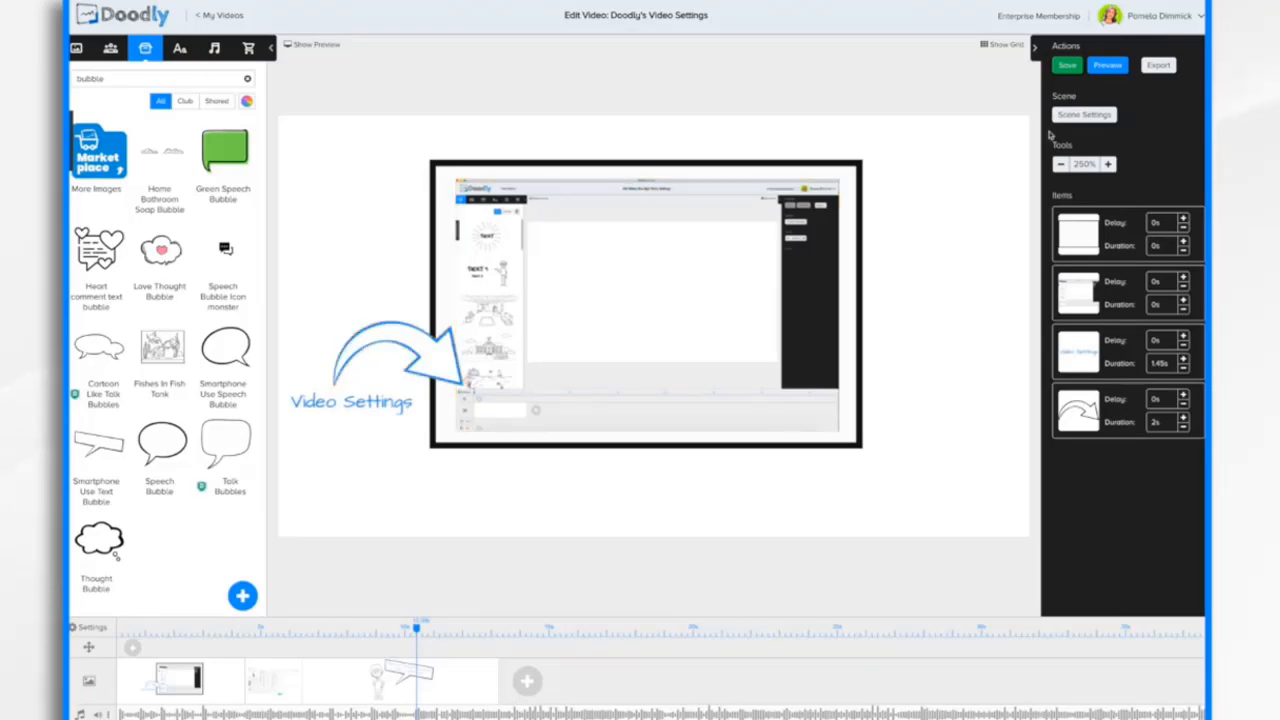
left_click(1110, 73)
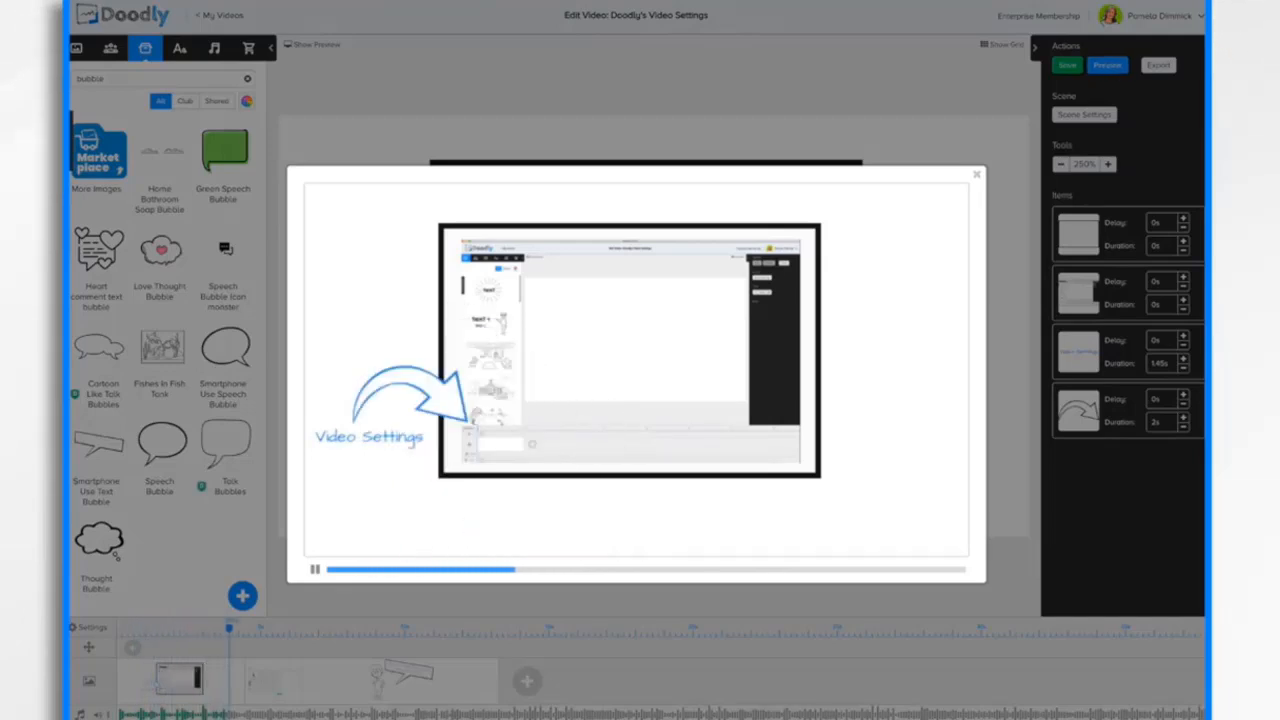
left_click(977, 175)
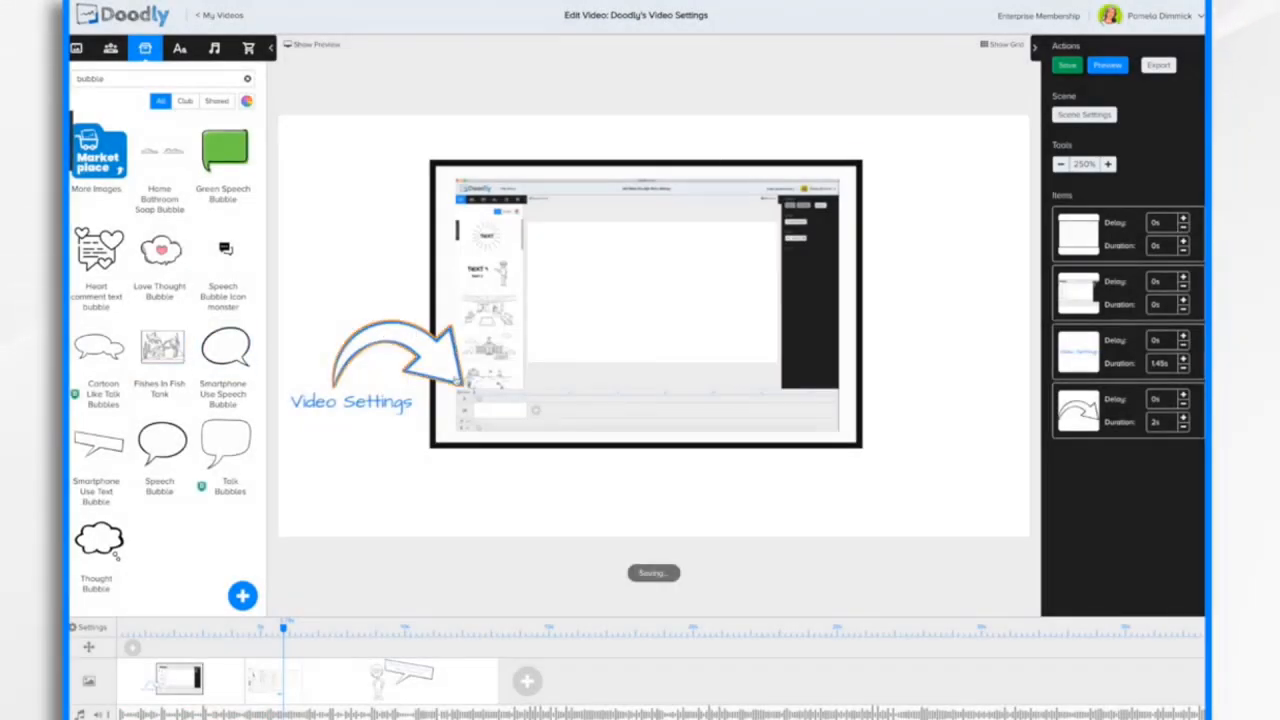
- Set the erase mode to With Eraser, apply it and preview the video
left_click(106, 628)
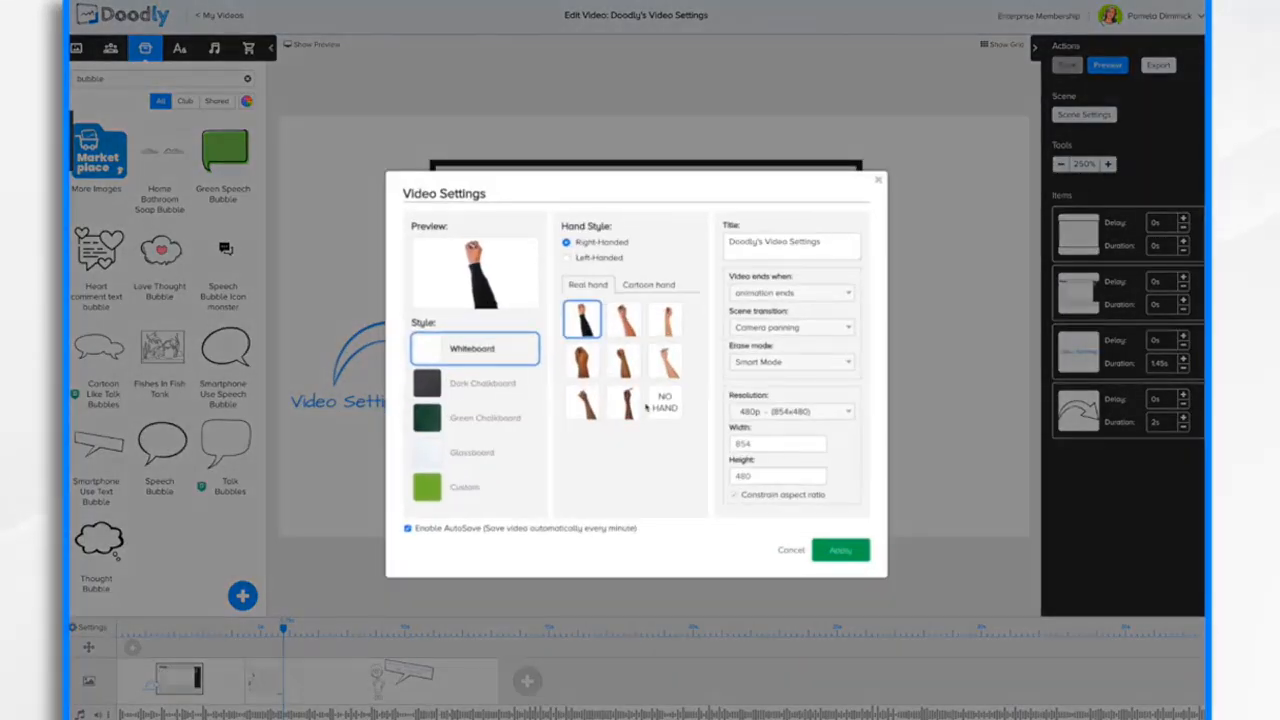
left_click(799, 364)
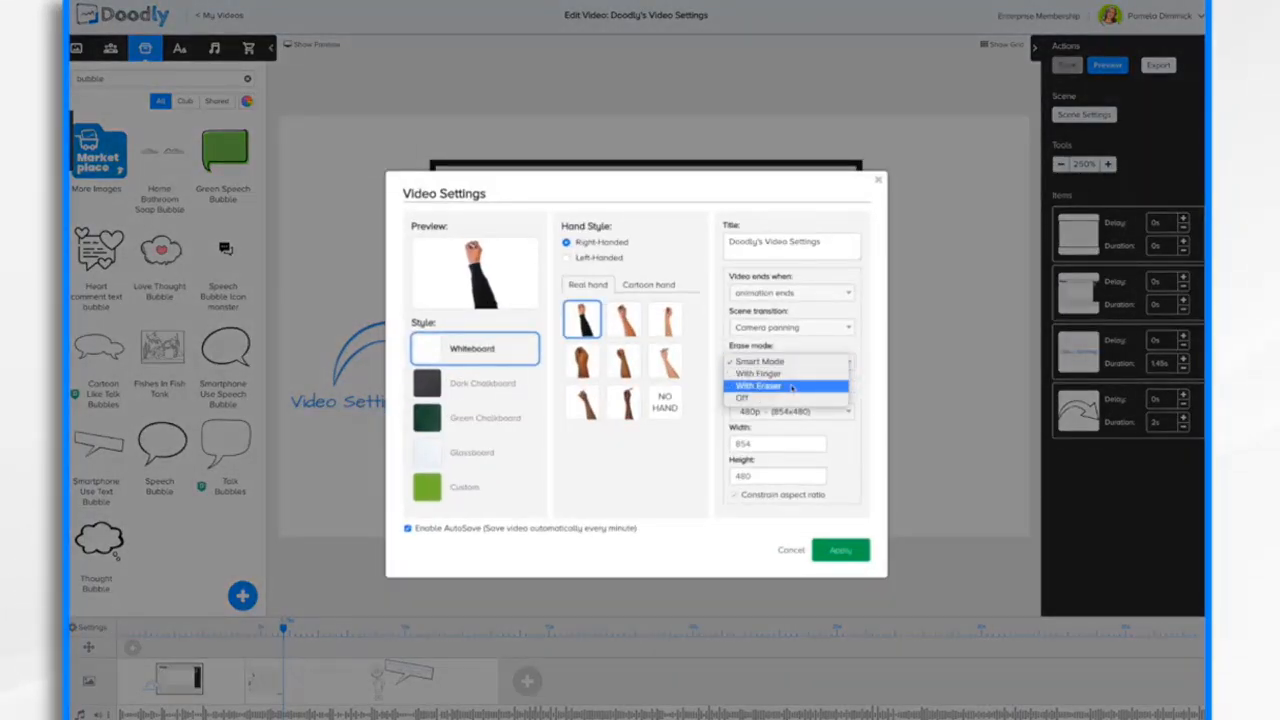
left_click(791, 387)
left_click(842, 554)
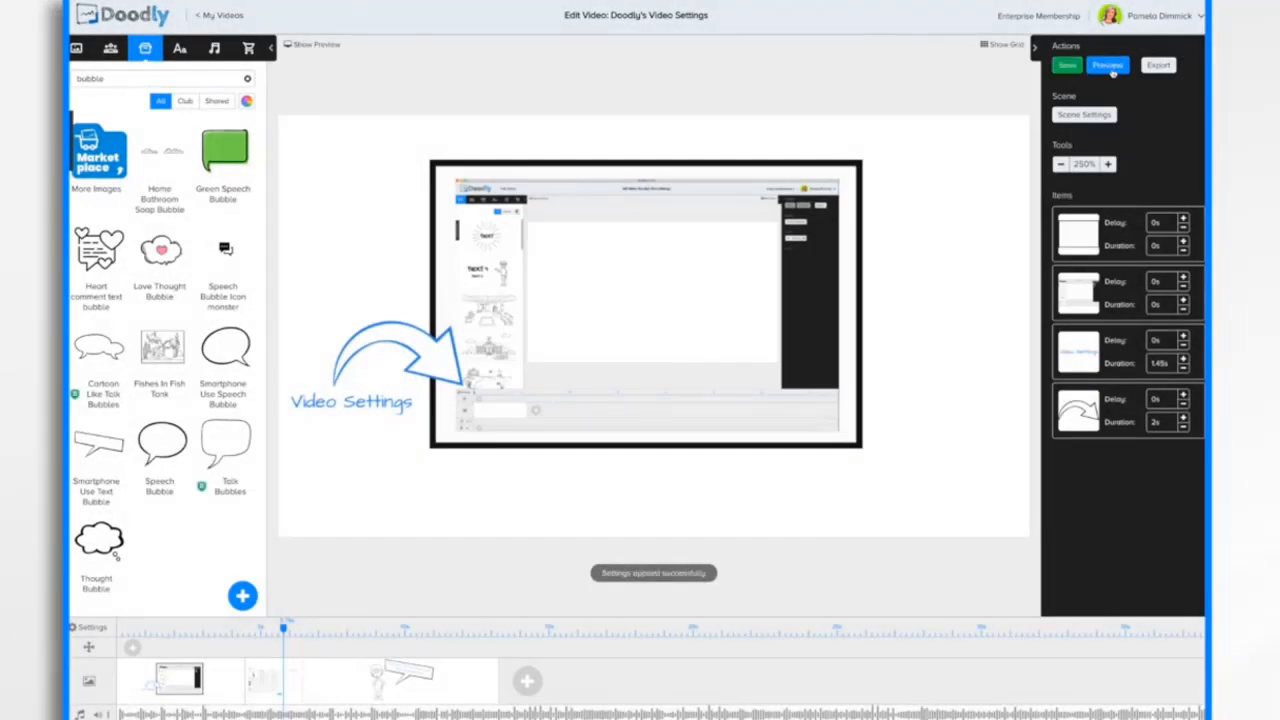
left_click(1107, 66)
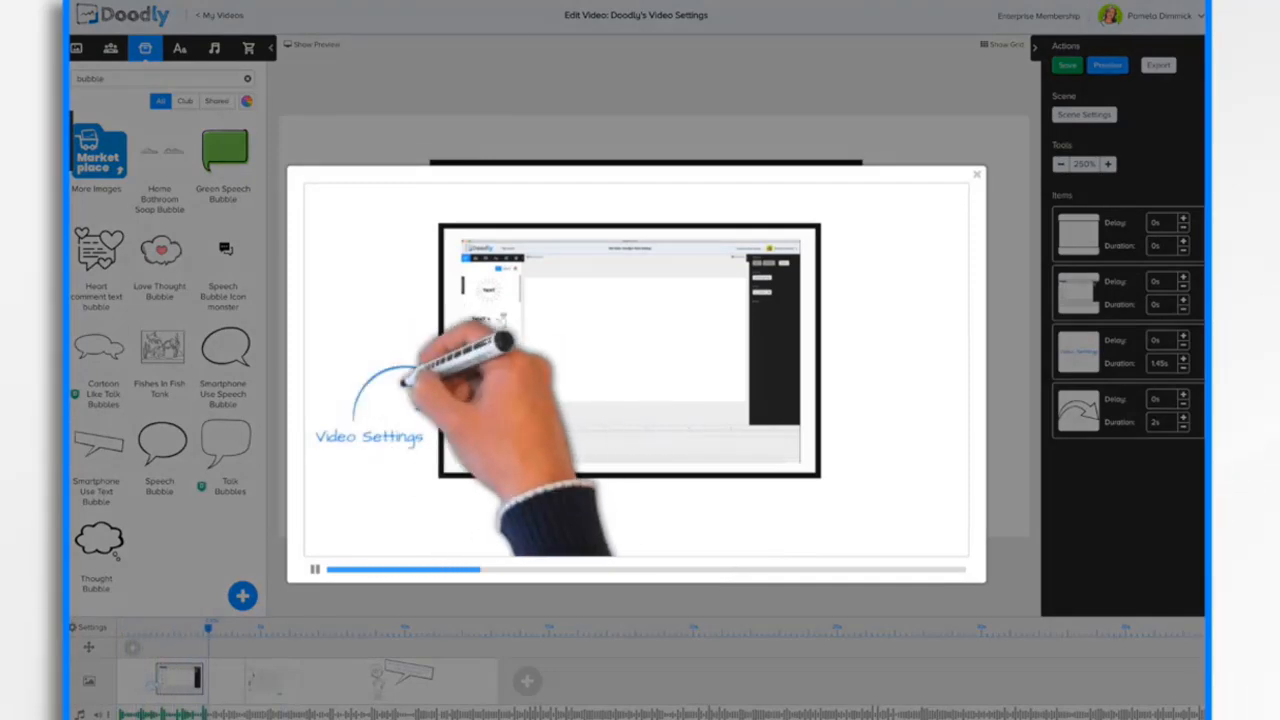
left_click(977, 174)
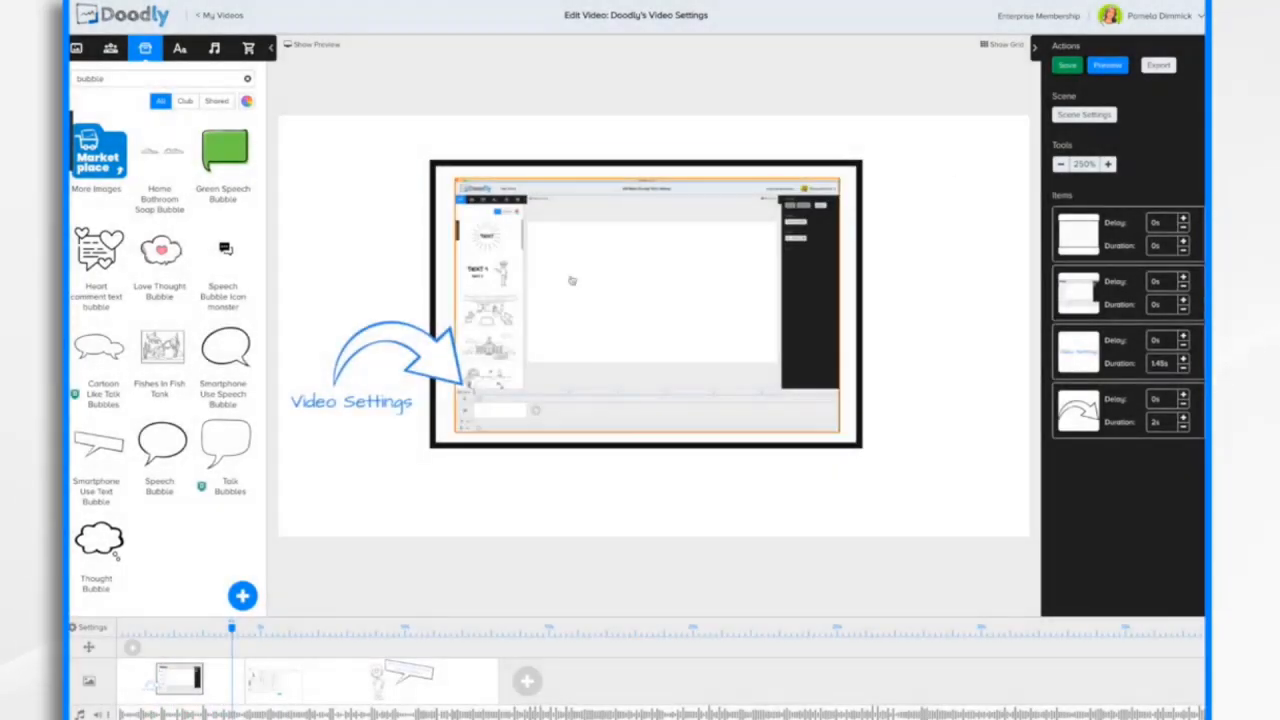
- Set the video's erase mode to Off, apply the setting and preview the video
left_click(100, 630)
left_click(811, 368)
left_click(760, 373)
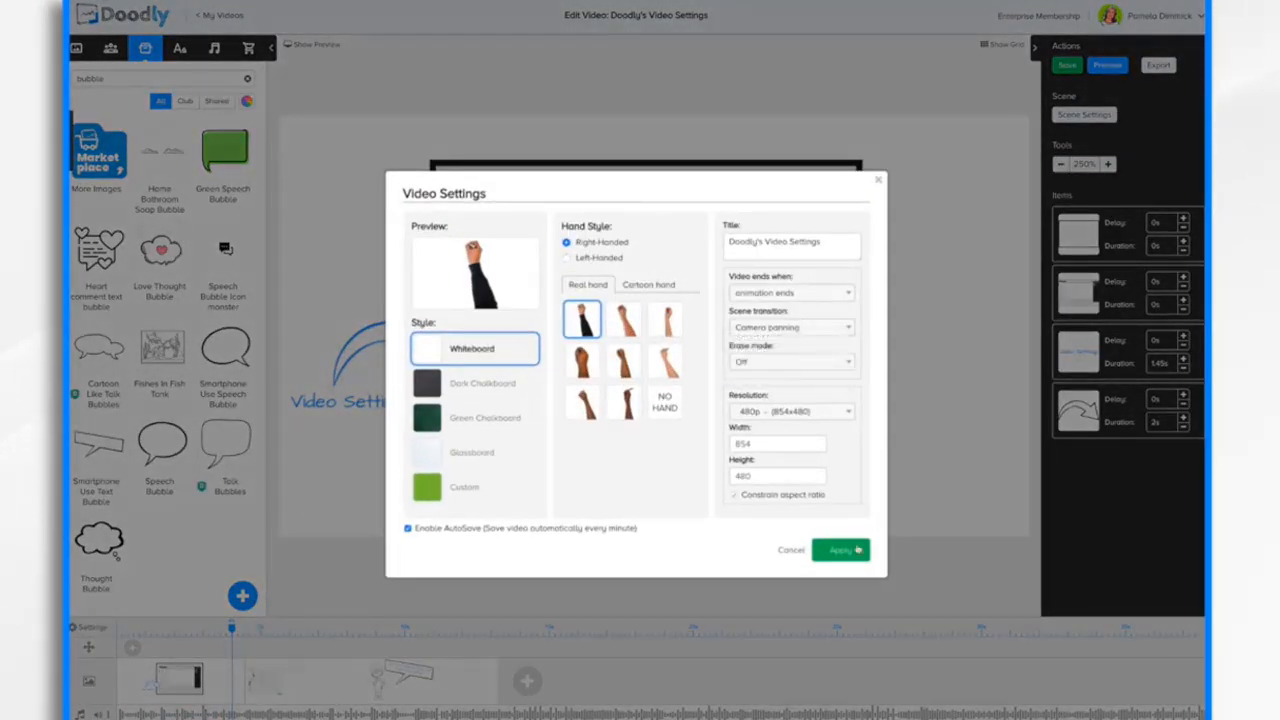
left_click(840, 551)
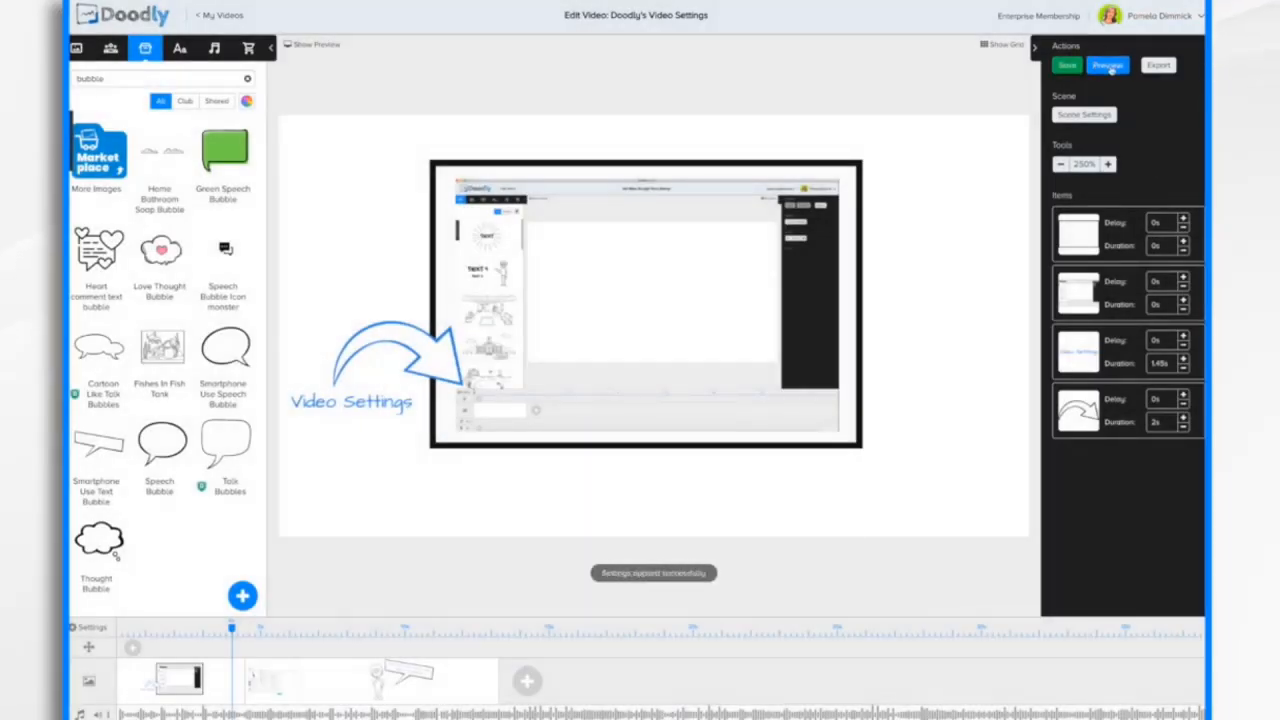
left_click(1108, 66)
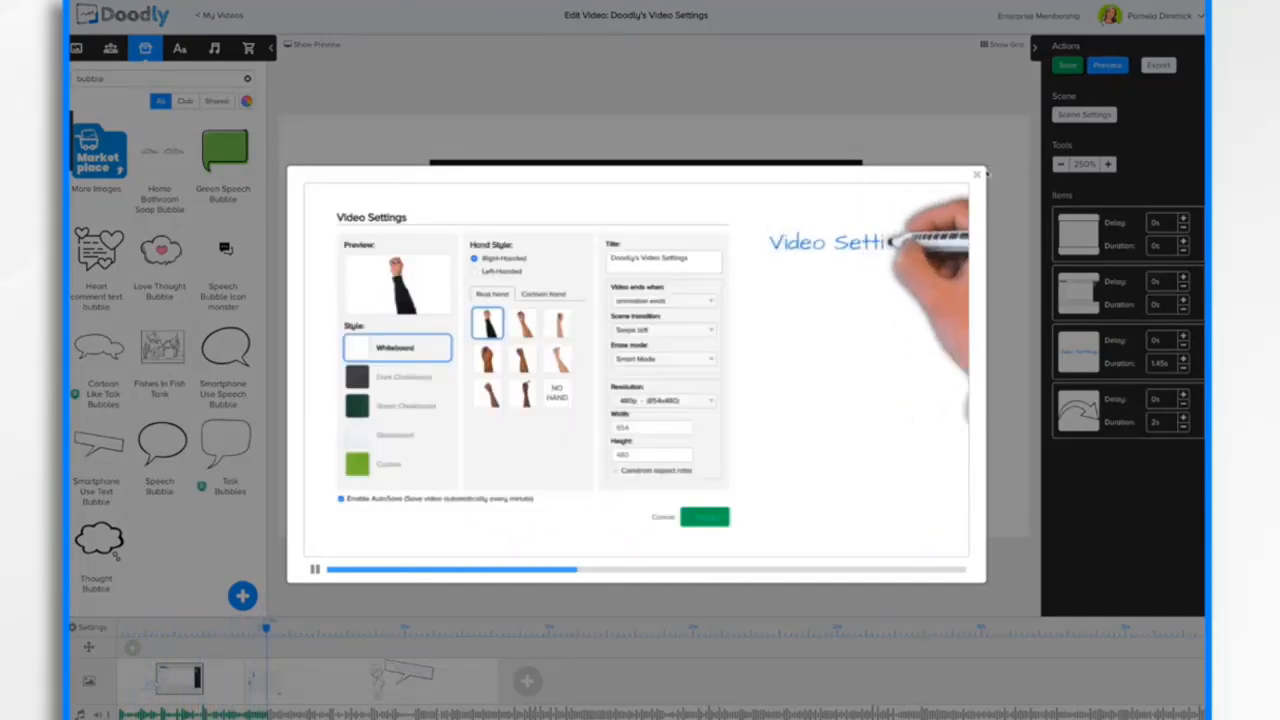
left_click(977, 177)
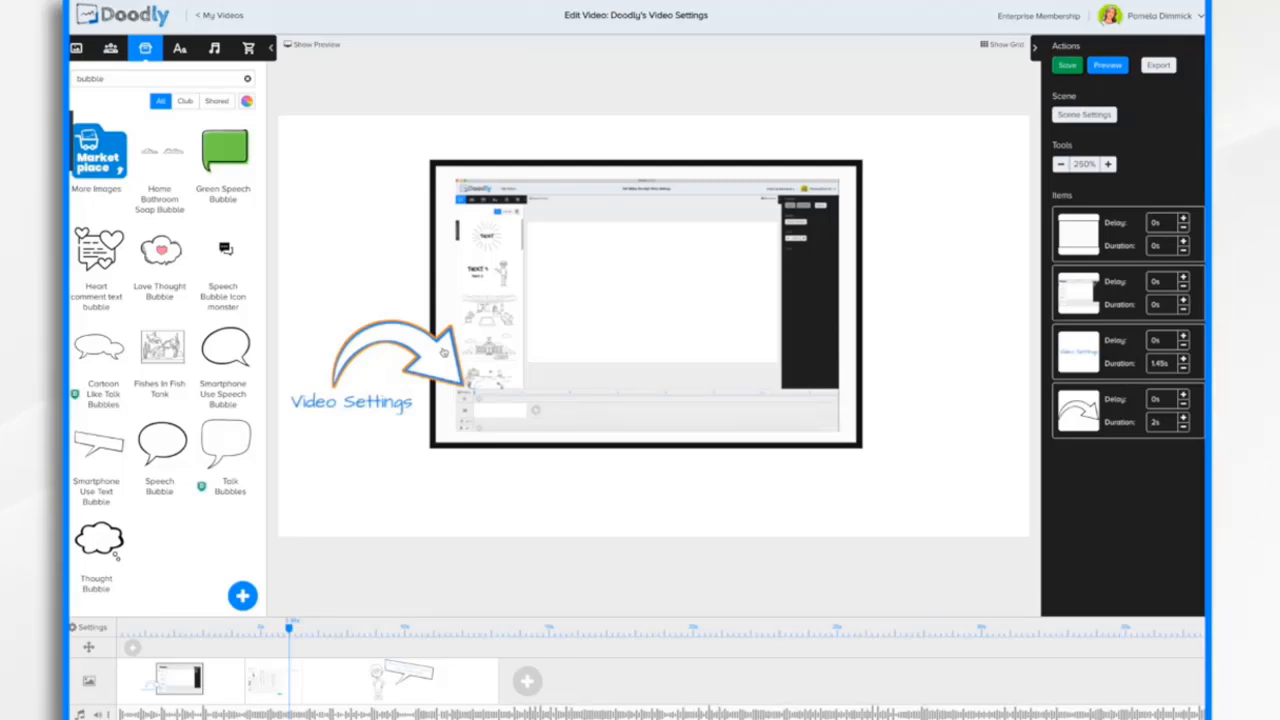
- Try the 1080p (1920x1080) resolution, then set the resolution to Facebook & Instagram and apply it
left_click(90, 628)
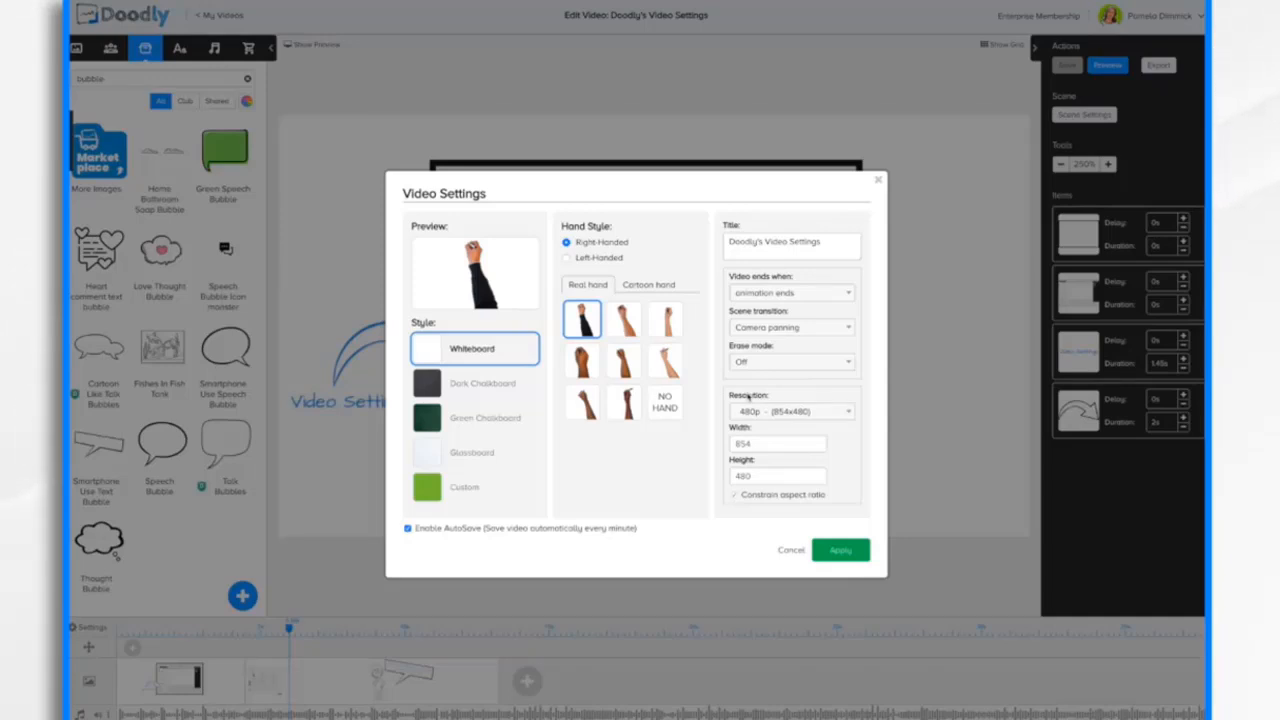
left_click(840, 414)
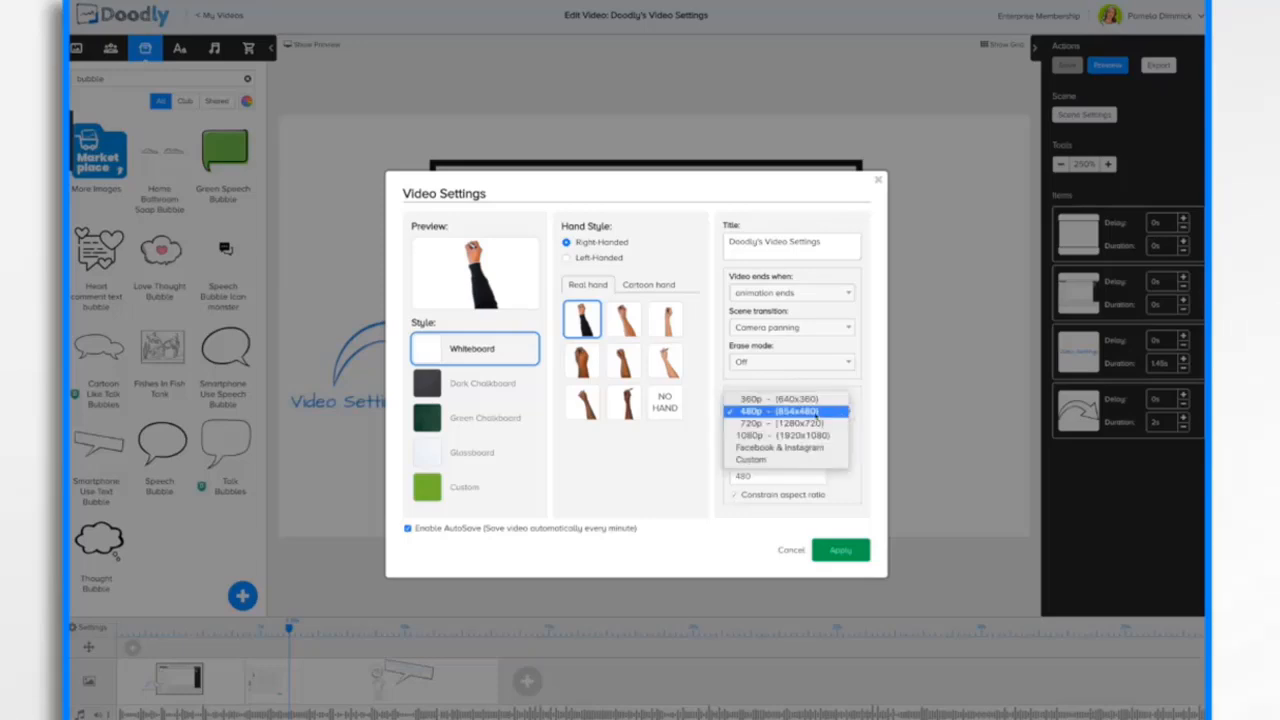
left_click(805, 436)
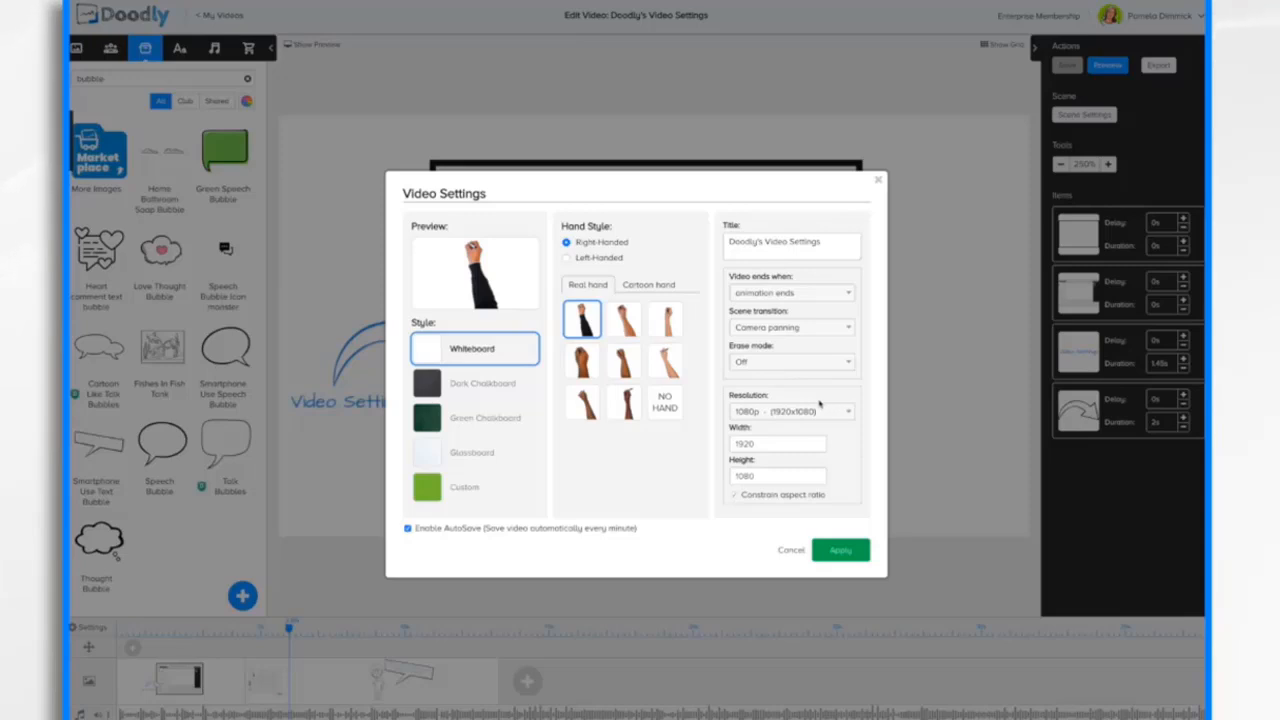
left_click(830, 414)
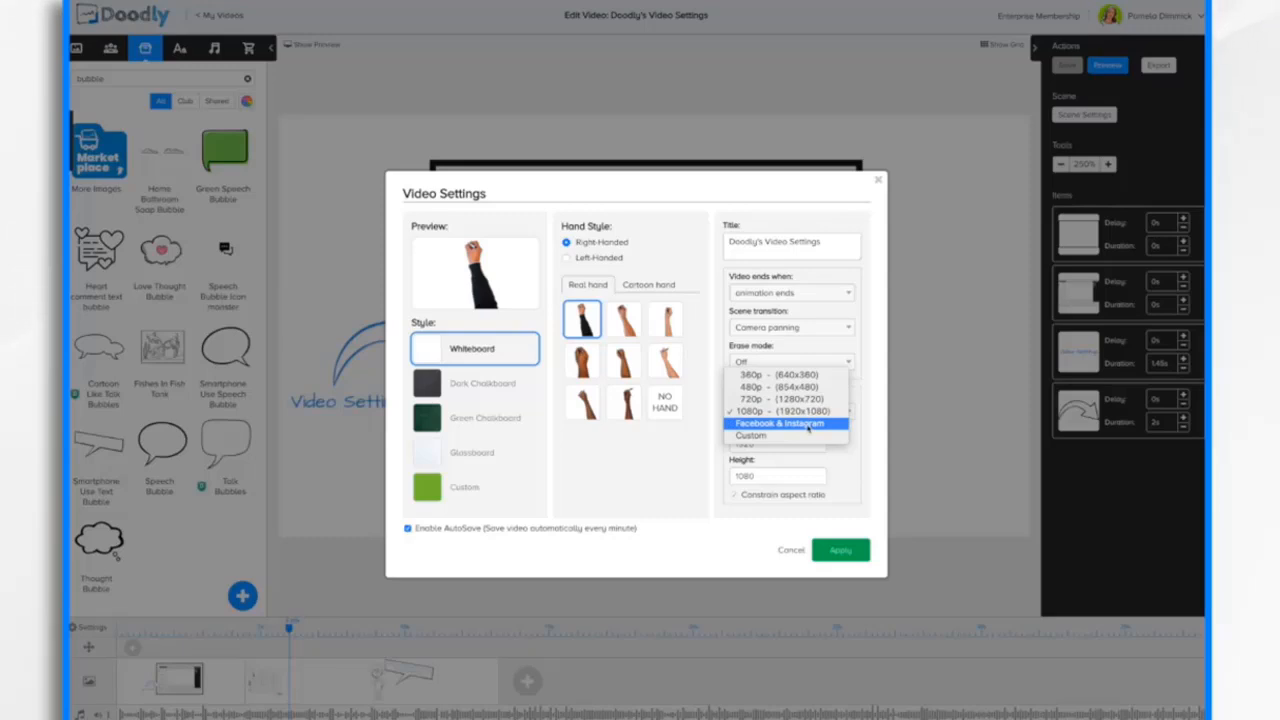
left_click(808, 426)
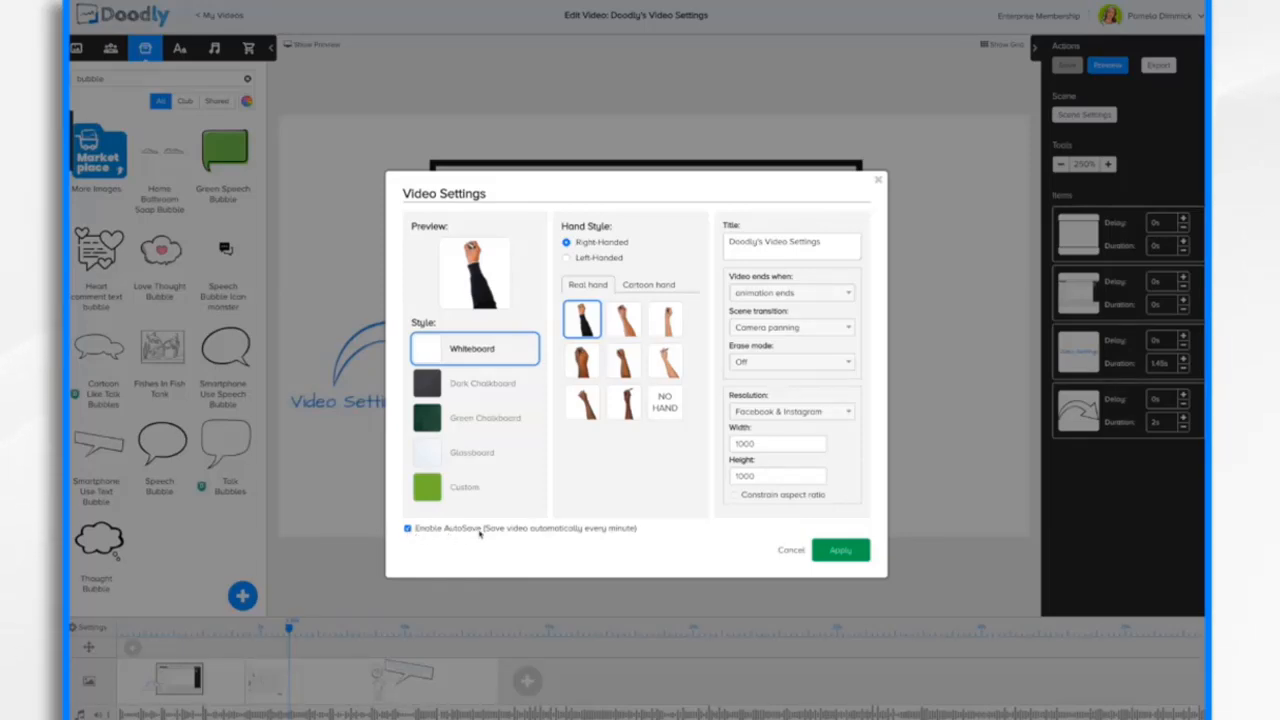
left_click(850, 552)
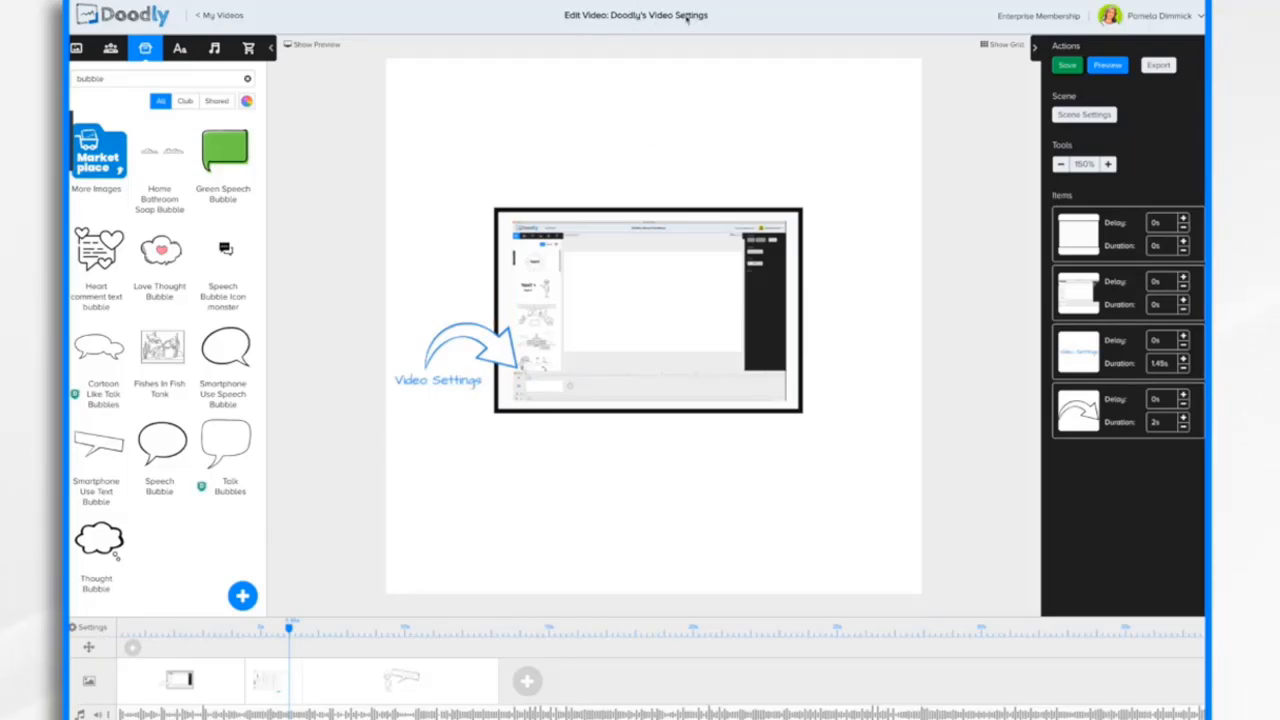
- Shorten the video's title to Video Settings
left_click(653, 15)
key("BackSpace")
key("BackSpace")
key("BackSpace")
key("BackSpace")
key("BackSpace")
key("BackSpace")
key("BackSpace")
key("BackSpace")
key("BackSpace")
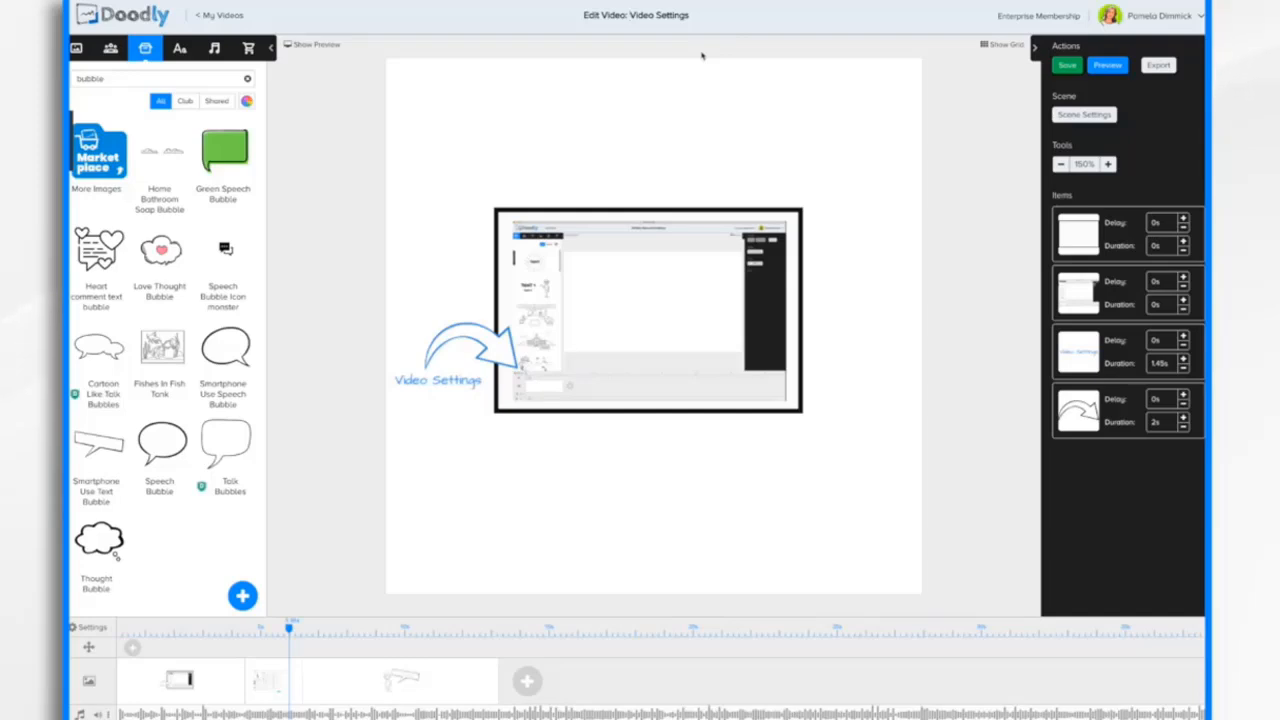
- Save the video and duplicate the Video Settings project in the list of videos
left_click(1067, 67)
left_click(217, 16)
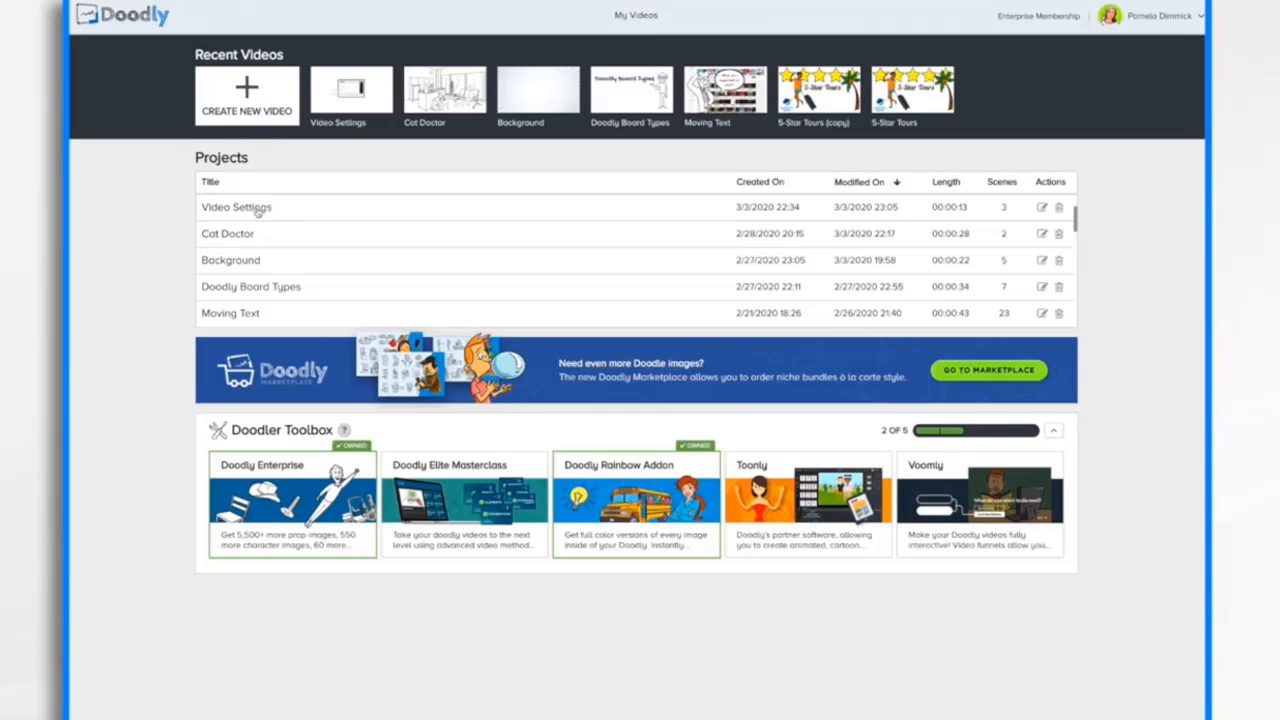
right_click(258, 210)
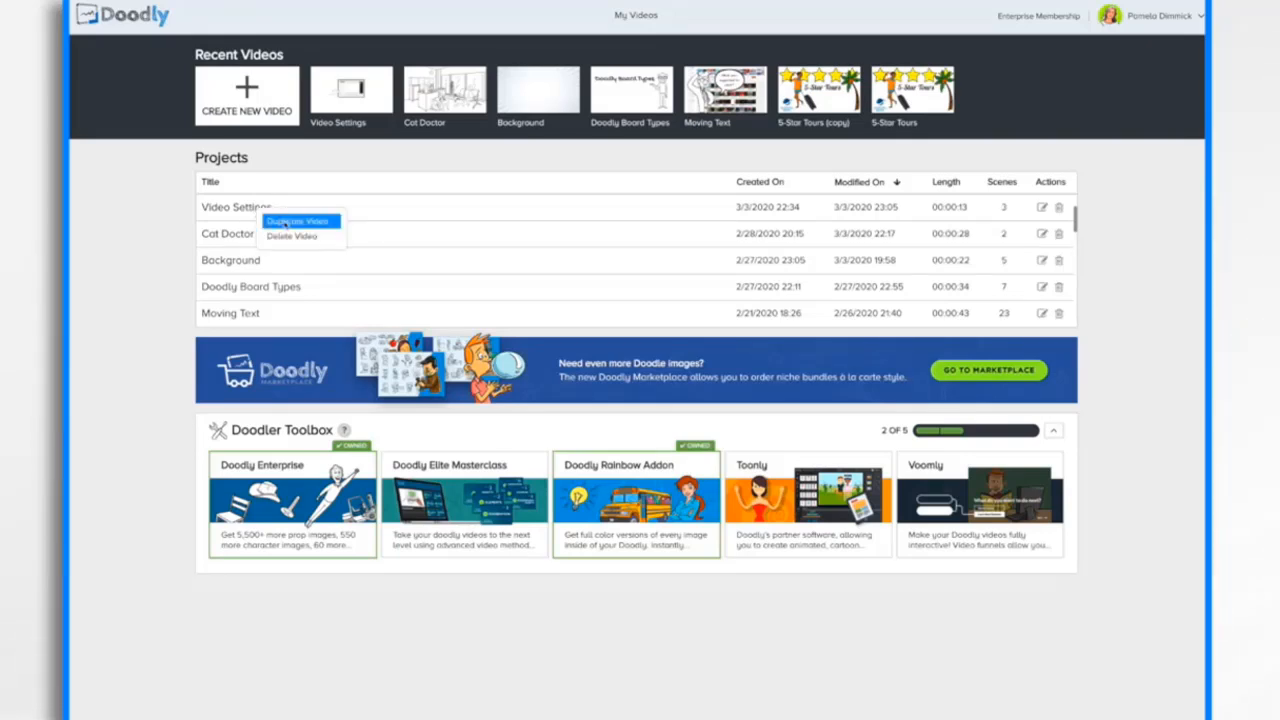
left_click(287, 223)
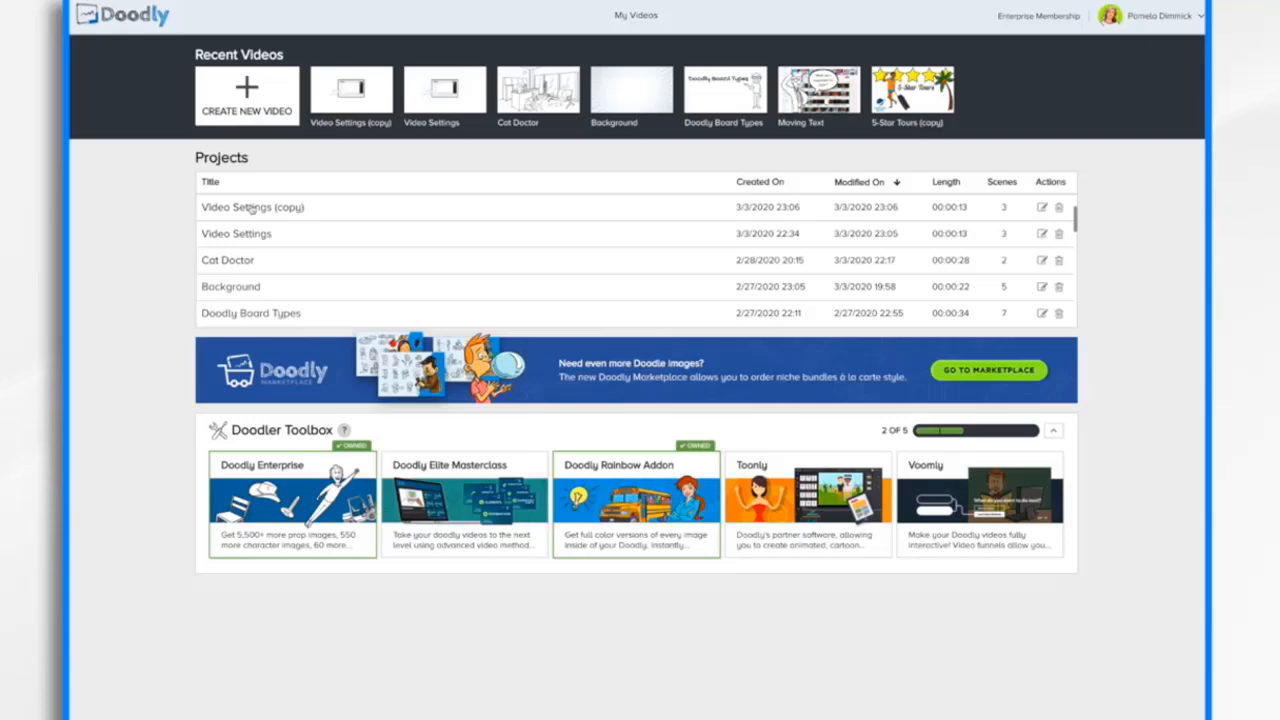
- Open the Video Settings copy and select the Dark Chalkboard style in its video settings
left_click(252, 207)
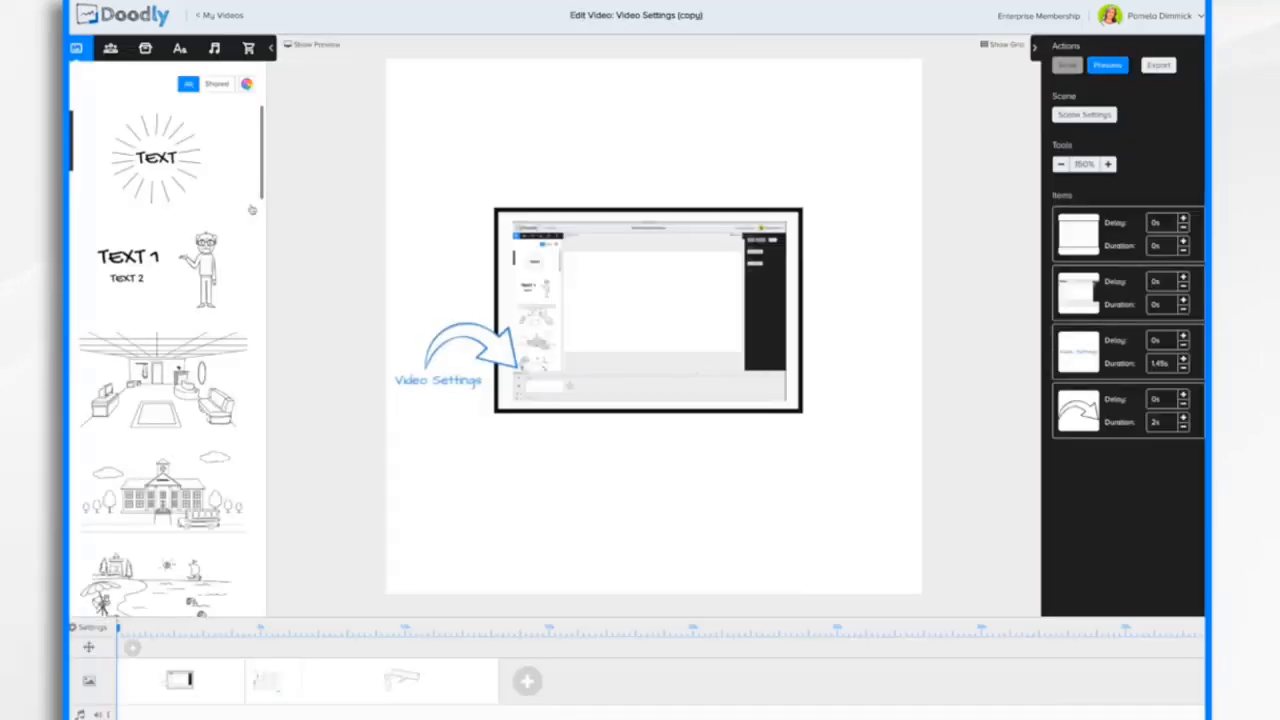
left_click(84, 629)
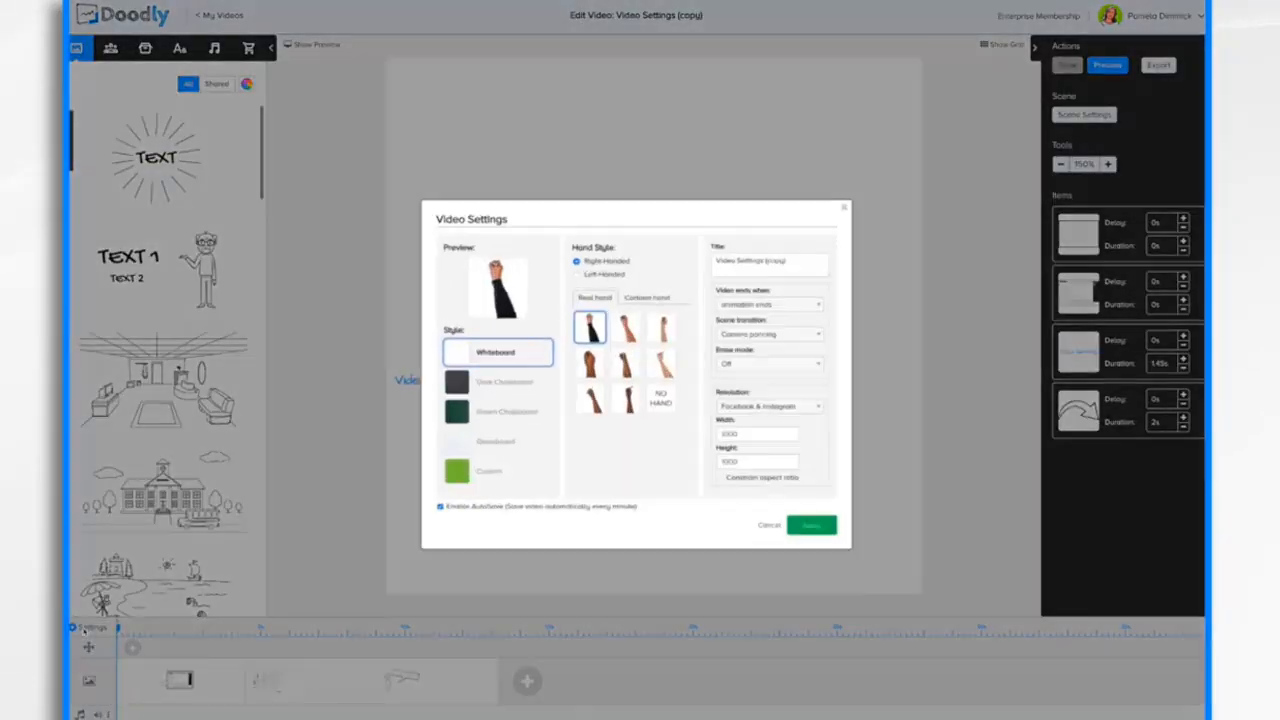
left_click(437, 388)
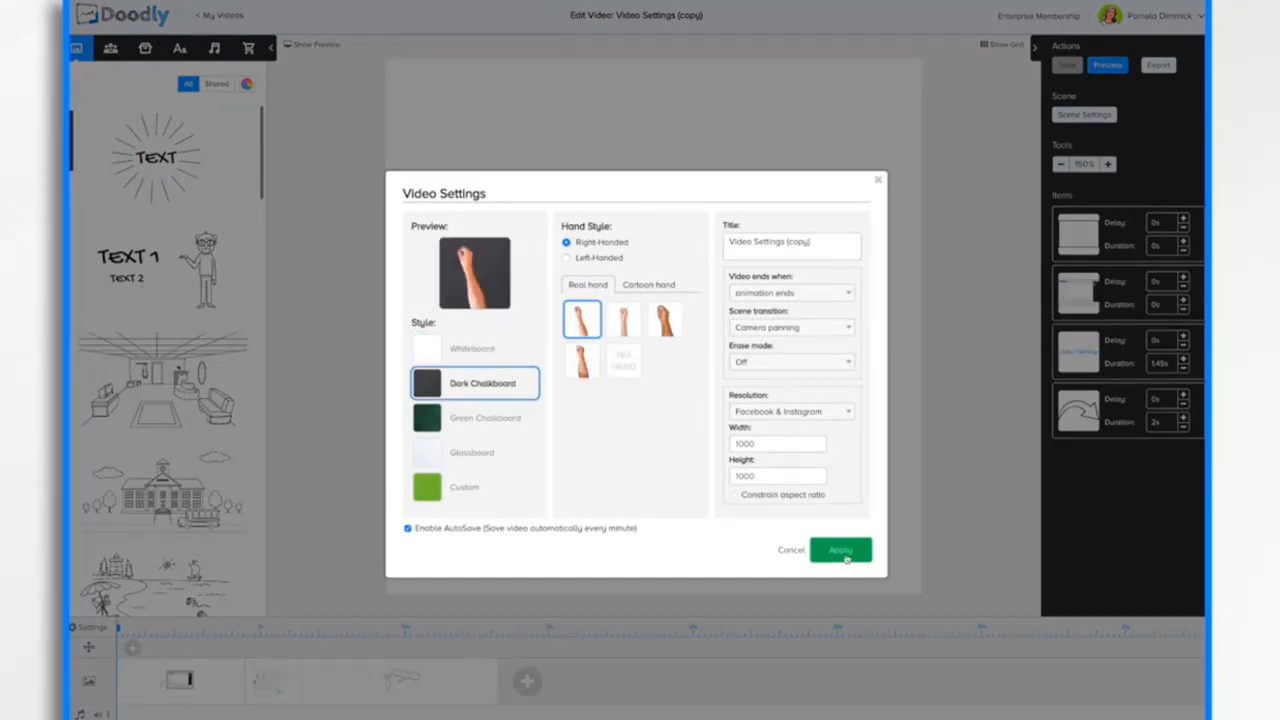
- Retitle the copy as Video Settings Blackboard Version, apply the settings and preview the chalkboard video
left_click(823, 248)
key("BackSpace")
key("BackSpace")
key("BackSpace")
key("BackSpace")
key("BackSpace")
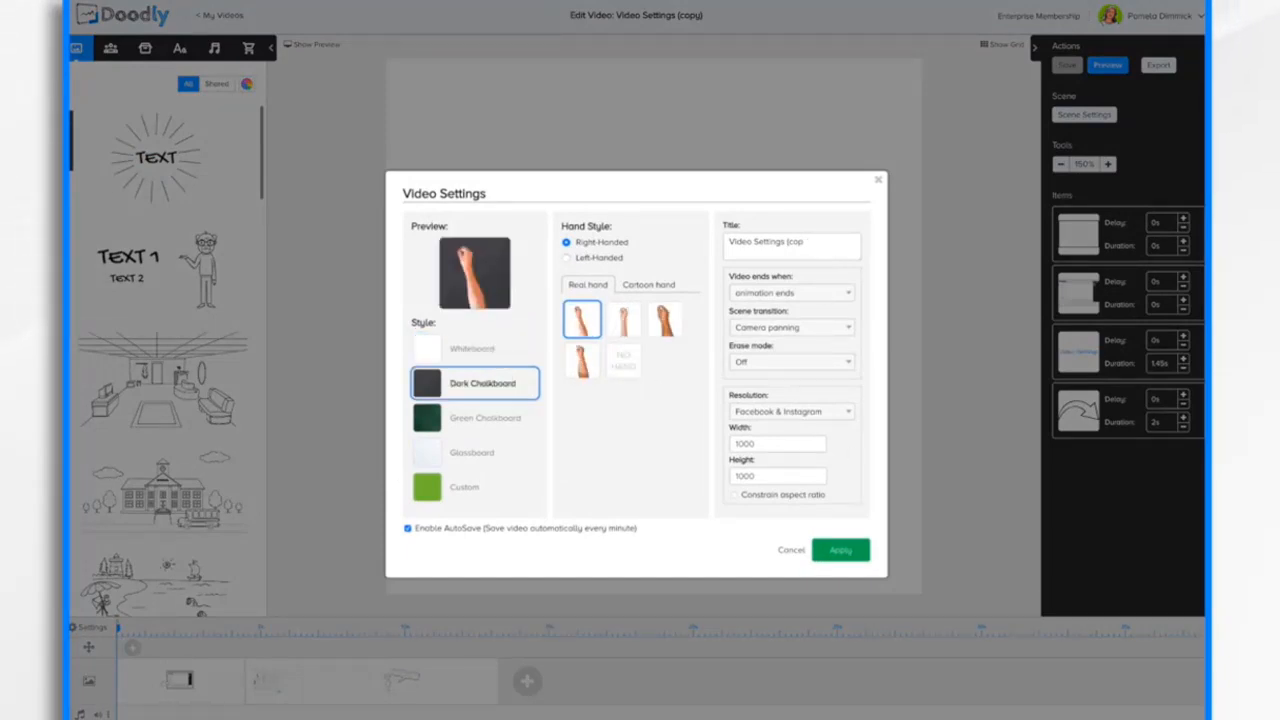
type("Blackboard Version")
left_click(849, 553)
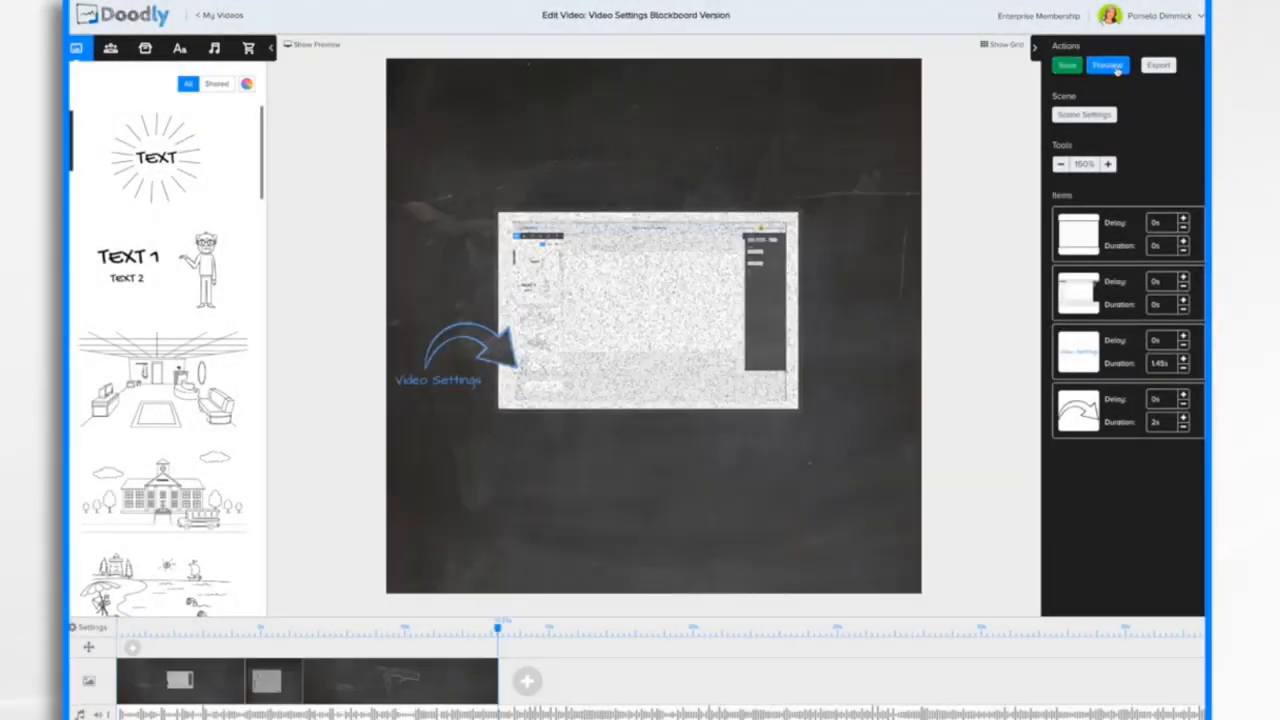
left_click(1108, 66)
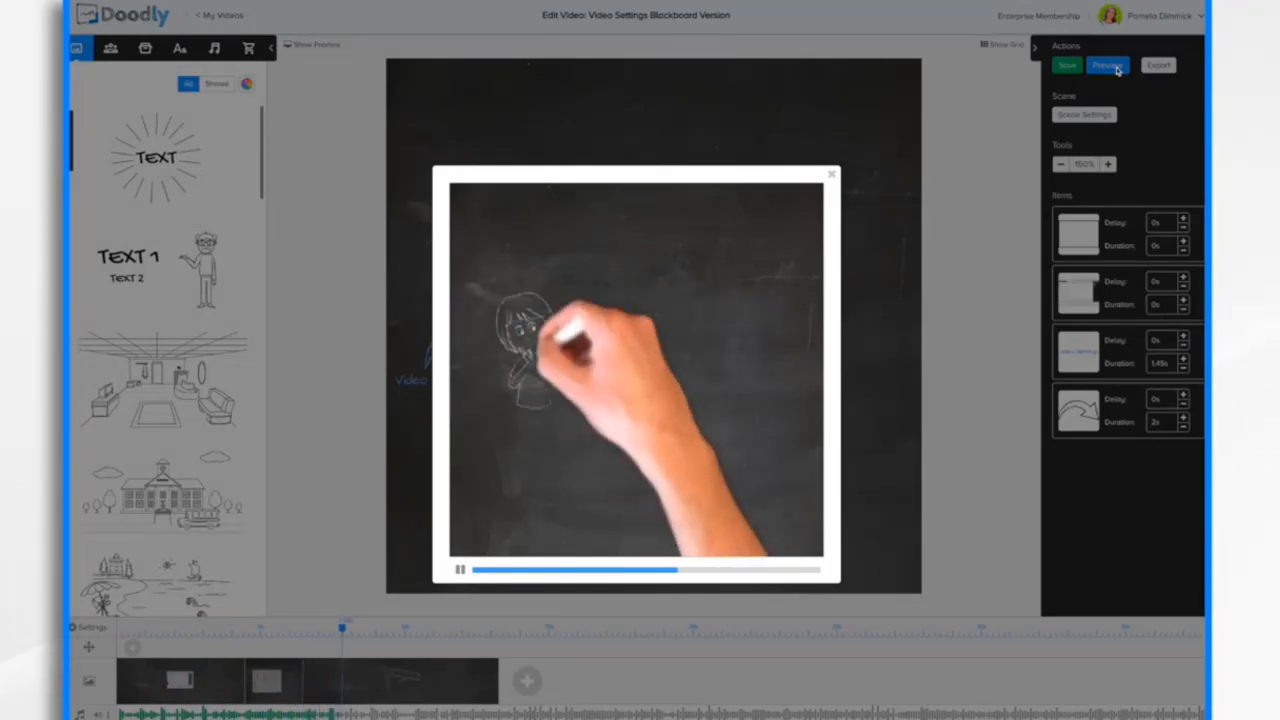
left_click(831, 177)
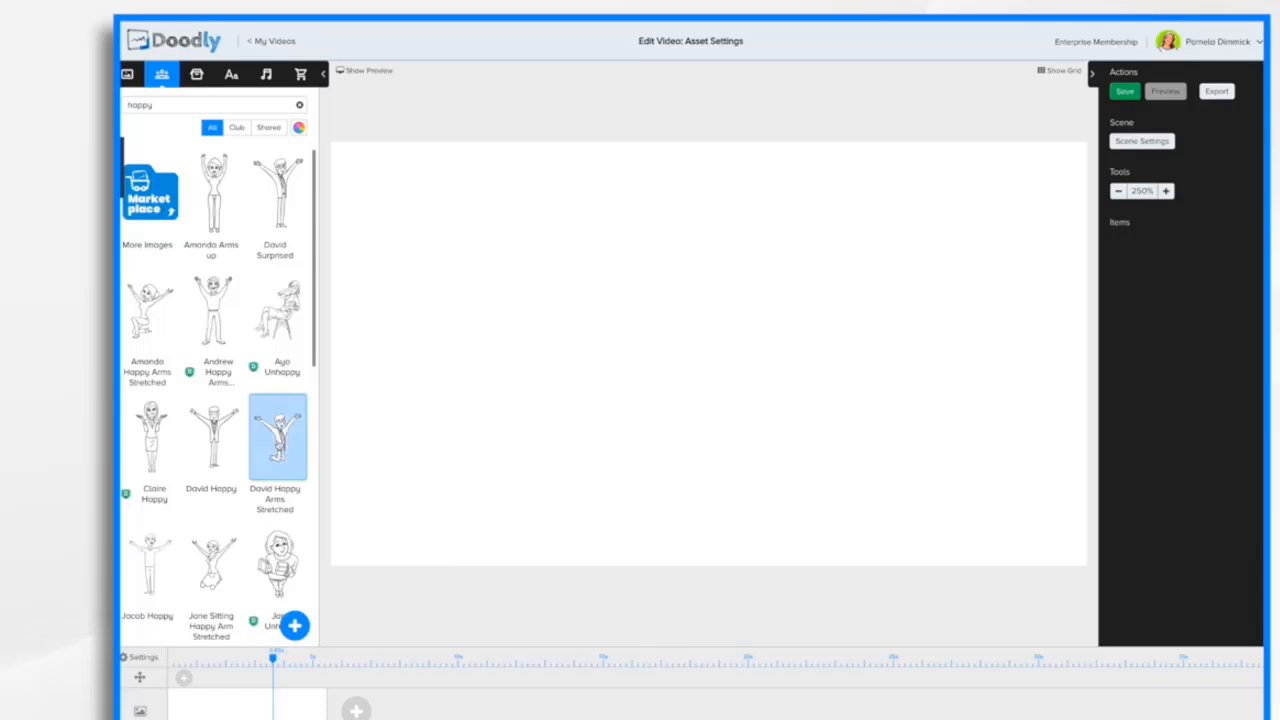
- Add the David Happy Arms Stretched character and the Dog Sleeping prop to the empty Asset Settings scene
left_click_drag(278, 435, 491, 347)
left_click(197, 74)
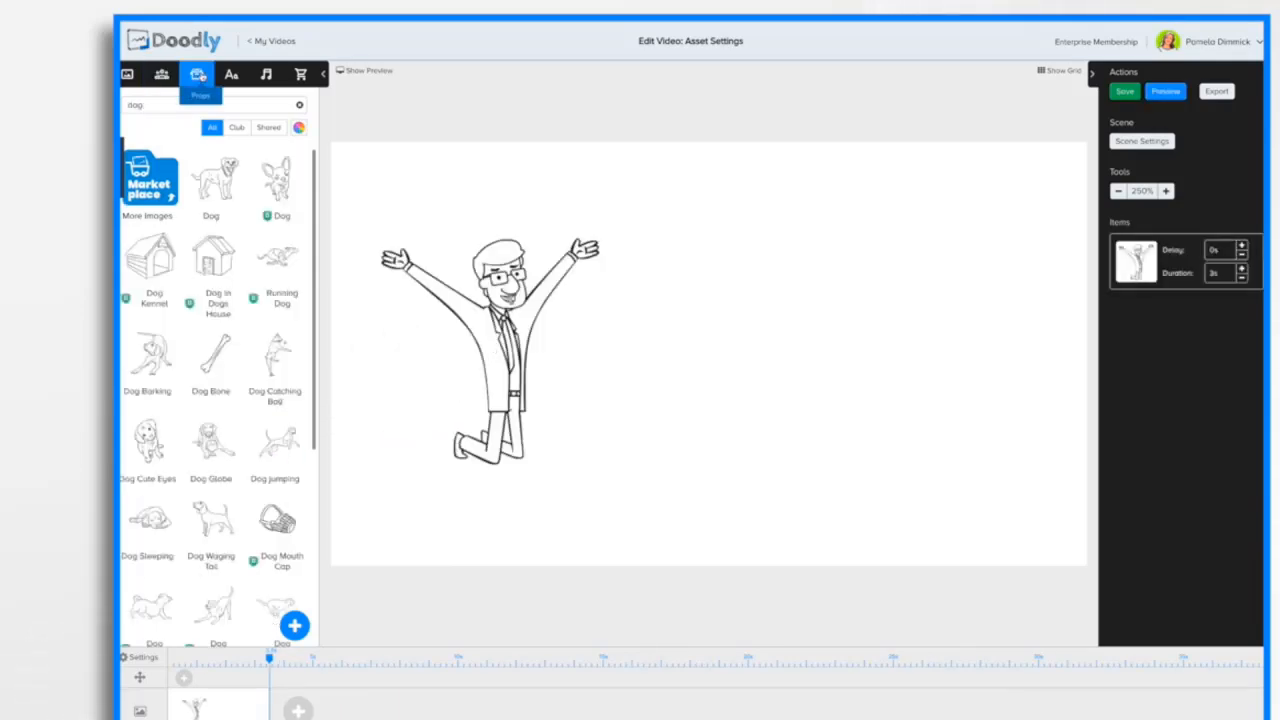
left_click_drag(150, 543, 885, 495)
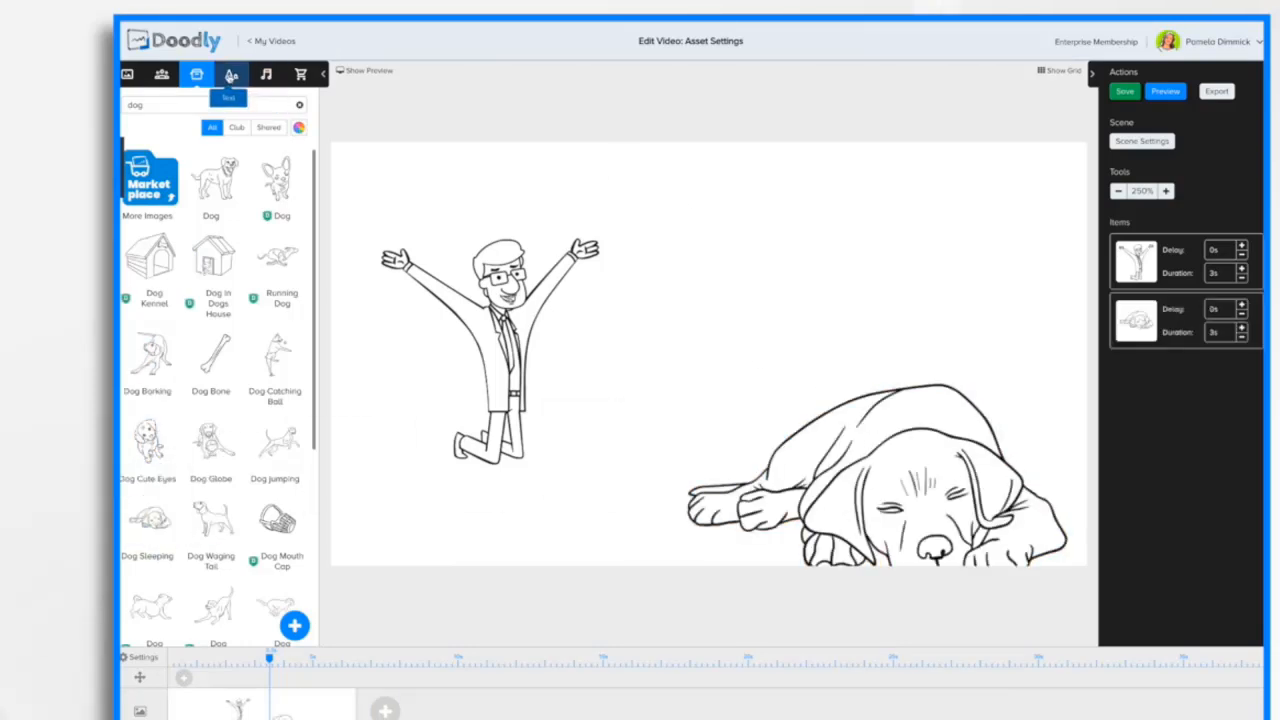
- Add the text "Asset Settings" in the Architects Daughter font to the upper right part of the scene
left_click(231, 76)
left_click_drag(214, 158, 788, 256)
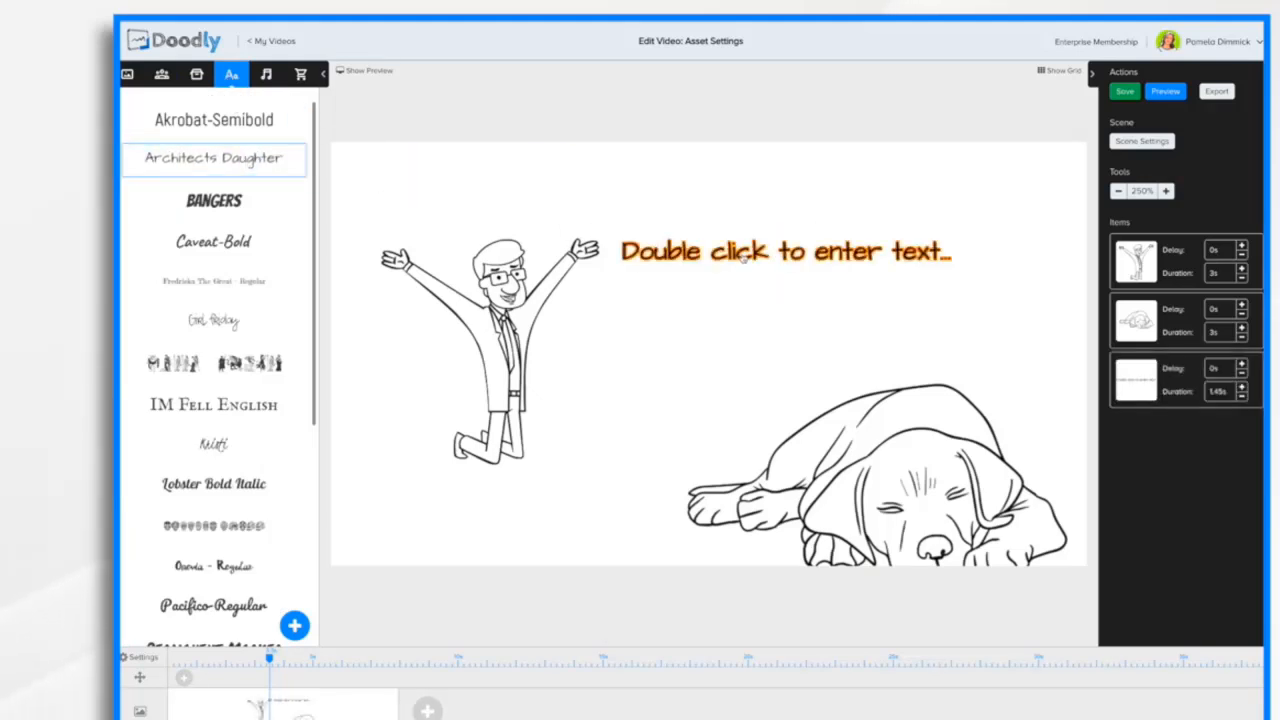
double_click(743, 255)
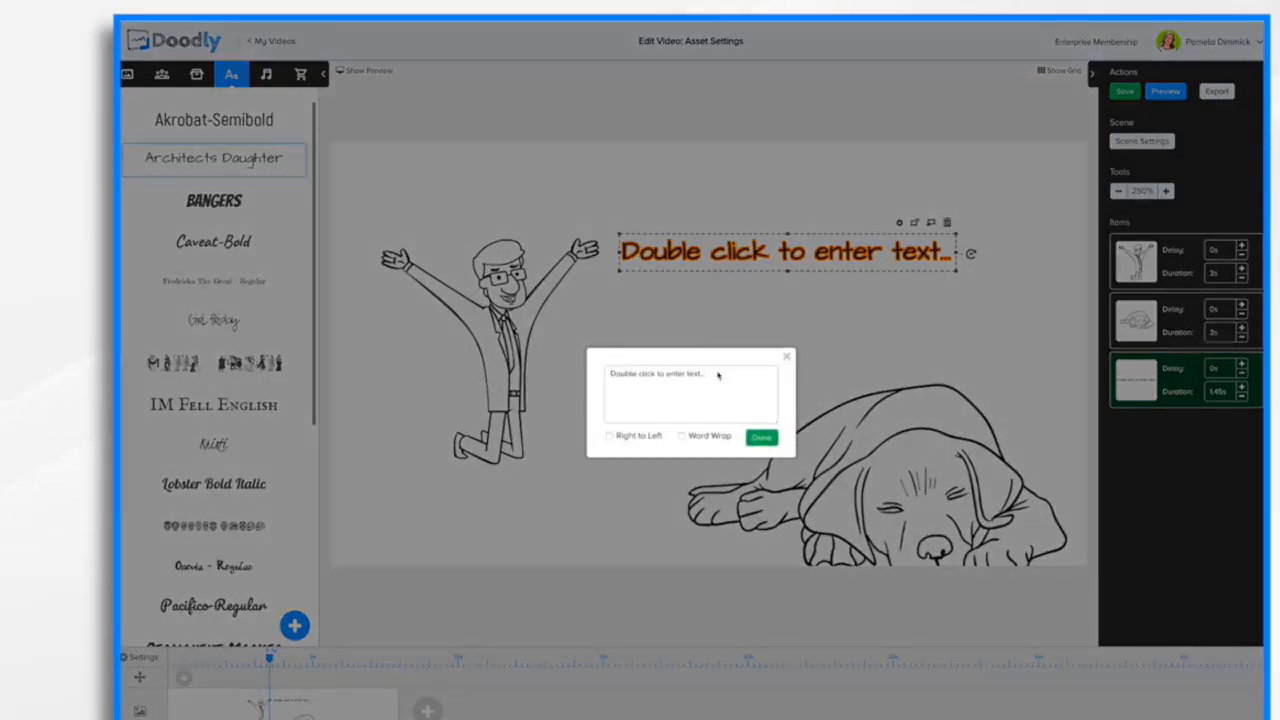
key("ctrl+a")
type("Asset Settings")
left_click(761, 437)
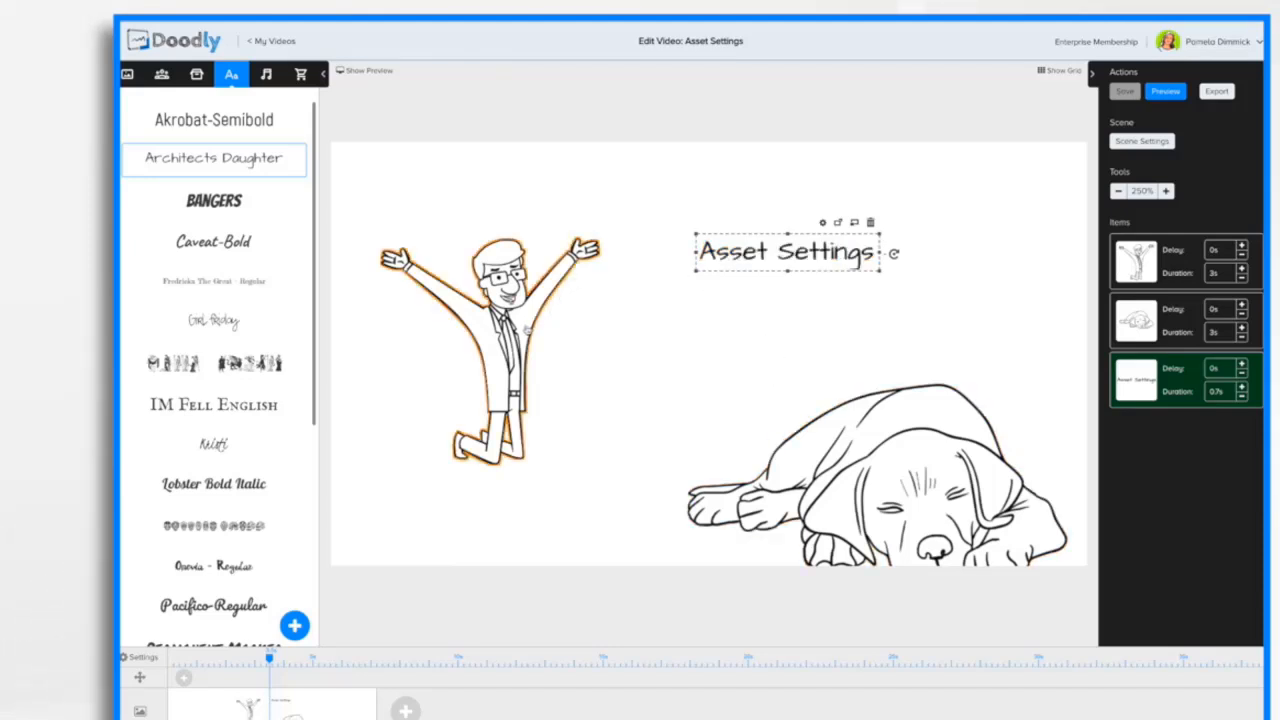
- Enlarge the kneeling man and move him up in the left half of the scene
left_click(526, 328)
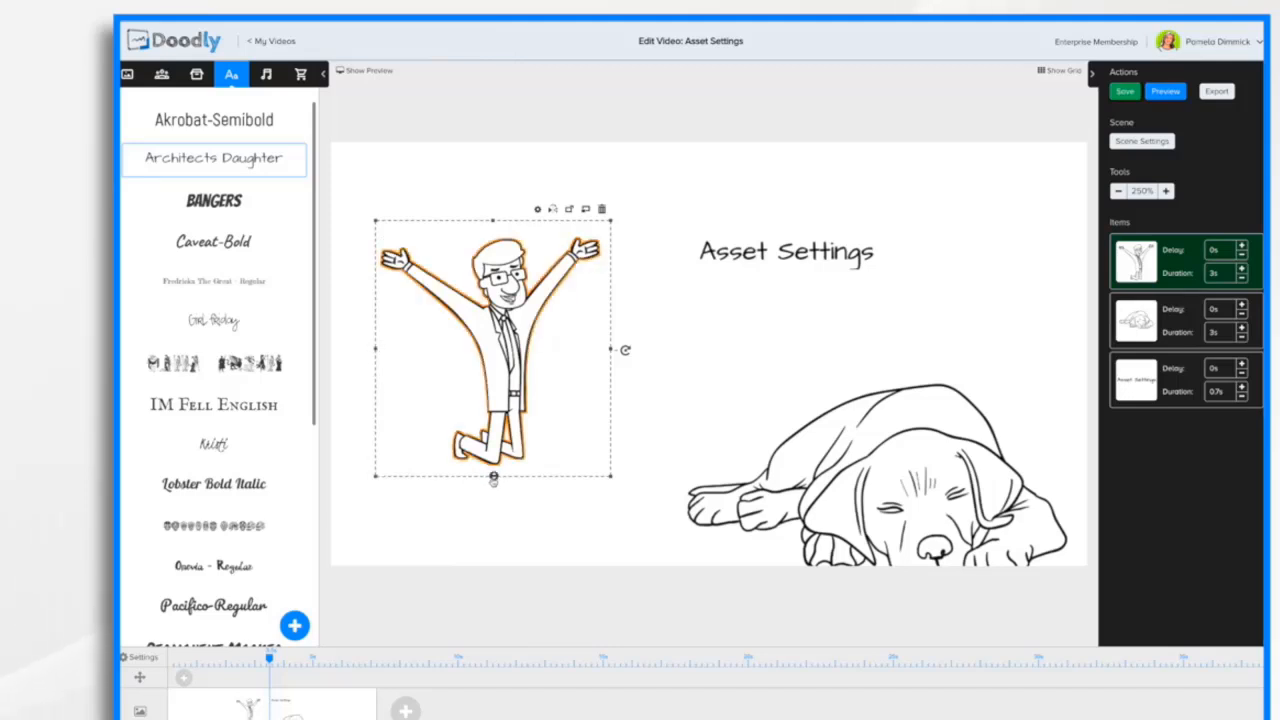
left_click_drag(493, 477, 495, 508)
left_click_drag(496, 540, 494, 549)
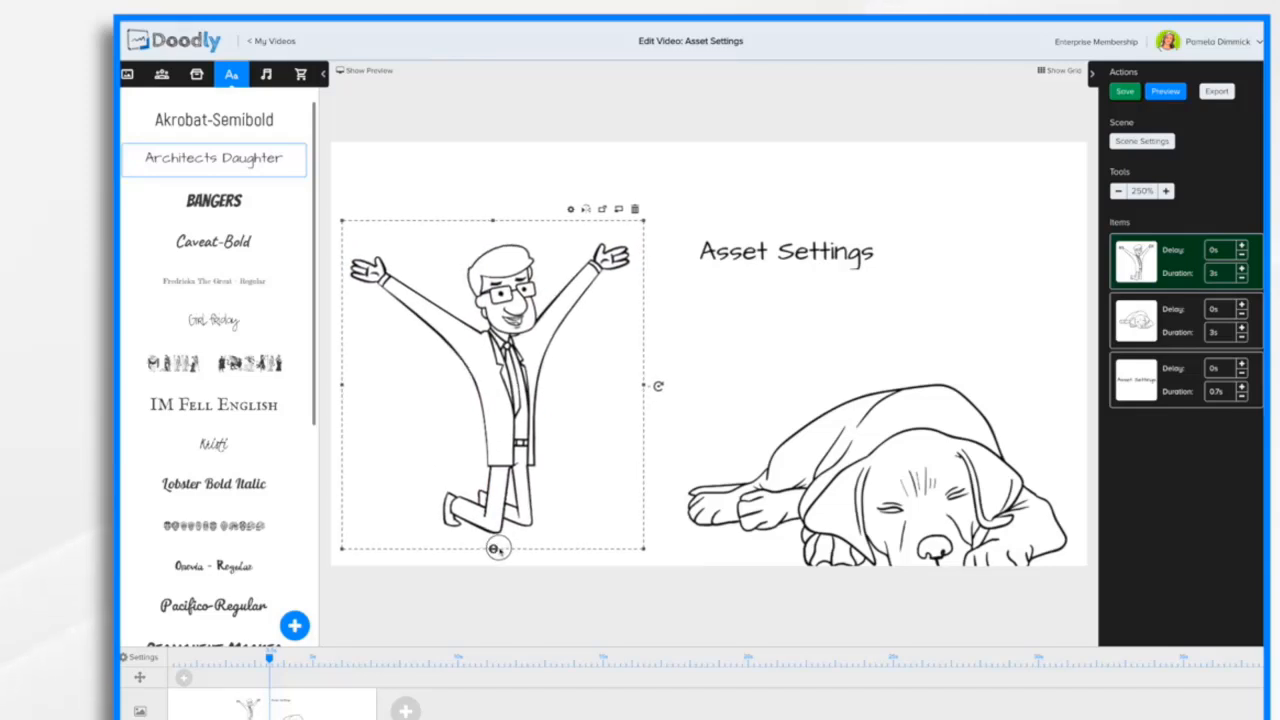
left_click_drag(647, 218, 688, 236)
left_click_drag(499, 358, 512, 317)
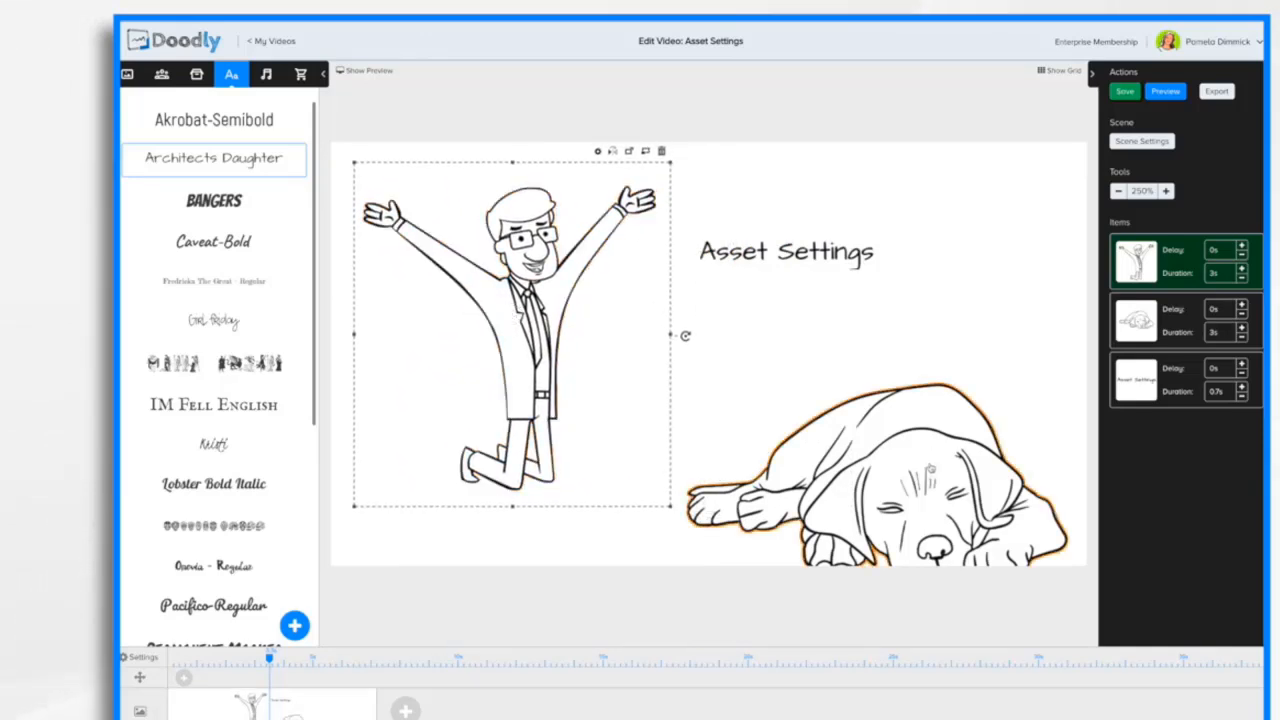
- Shrink the sleeping dog and place it overlapping the kneeling man's lower legs
left_click_drag(930, 469, 918, 410)
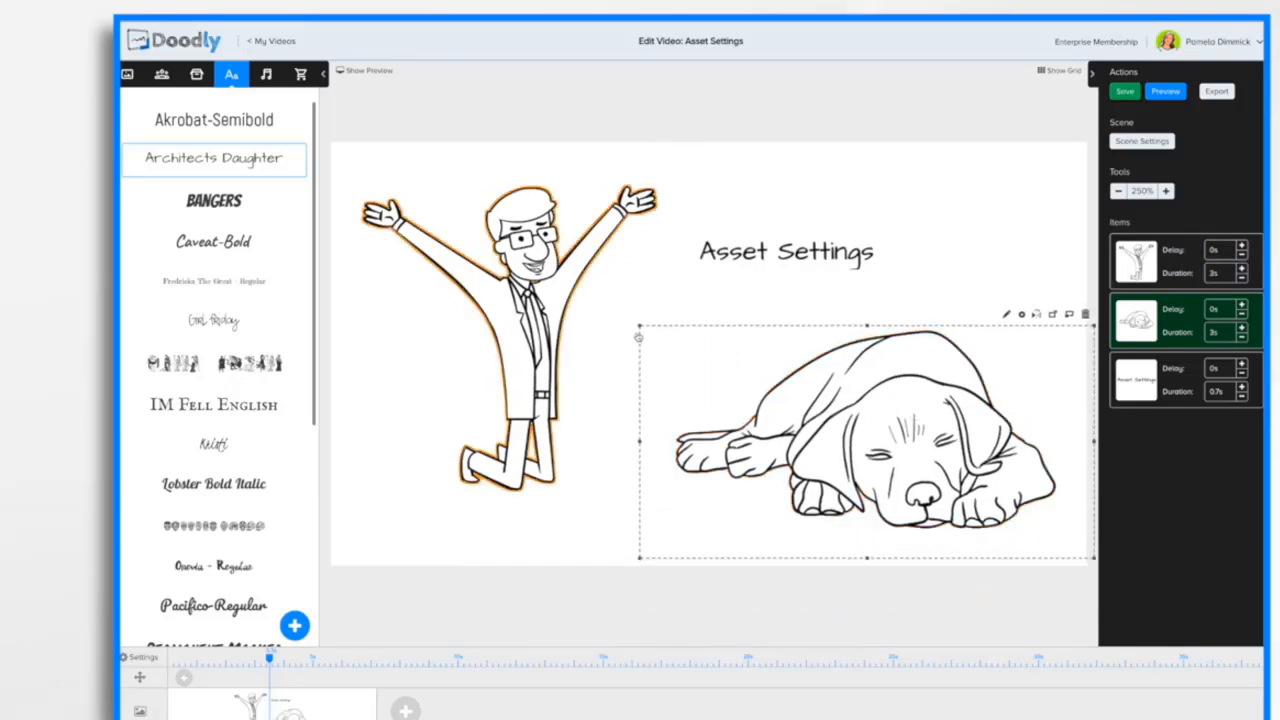
left_click_drag(641, 328, 752, 393)
left_click_drag(931, 443, 636, 430)
left_click_drag(799, 373, 752, 397)
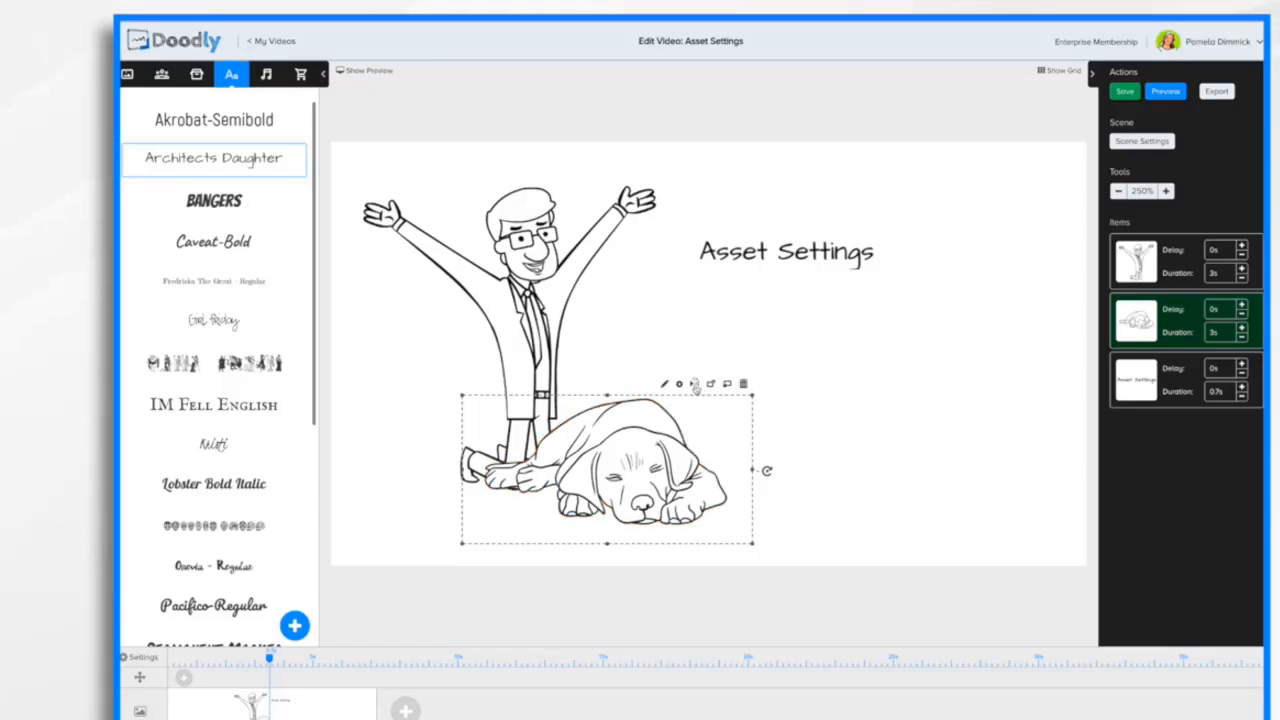
- Flip the sleeping dog horizontally and back again to show its mirrored orientation
left_click(695, 386)
left_click(695, 386)
left_click(696, 386)
left_click(696, 386)
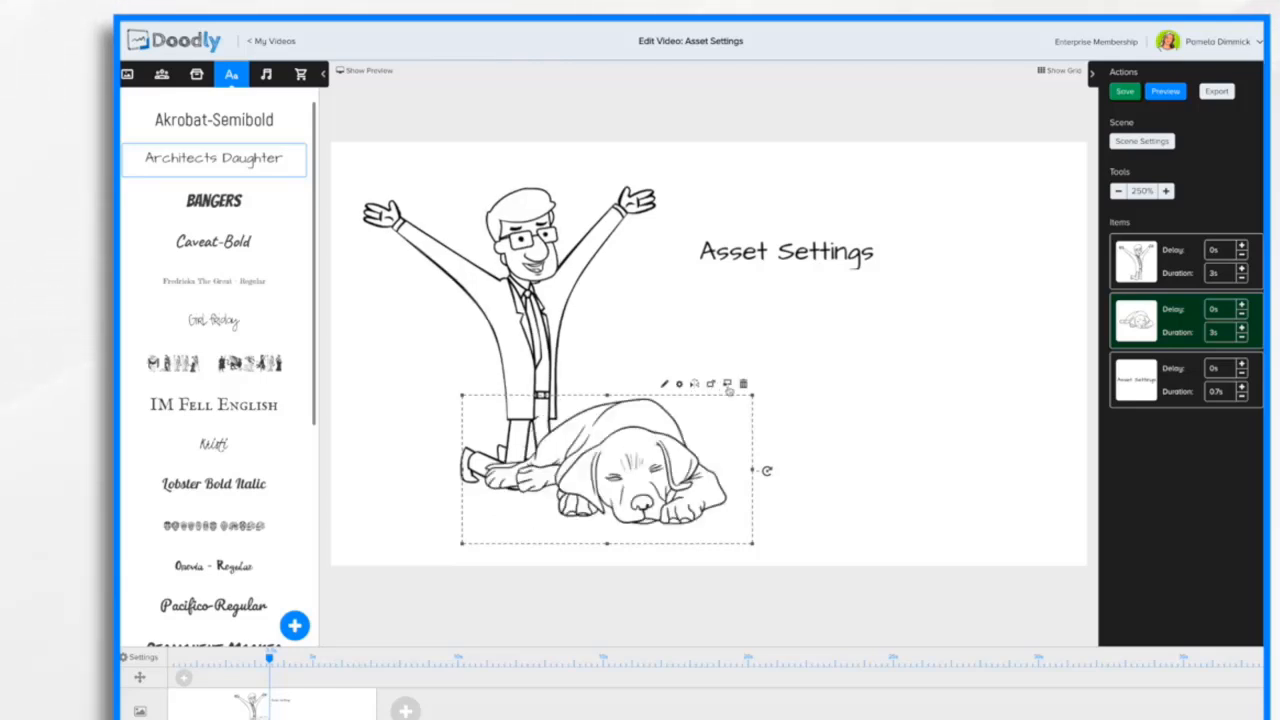
- Switch the dog's layer order between behind and in front of the man, leaving the dog behind him
left_click(726, 385)
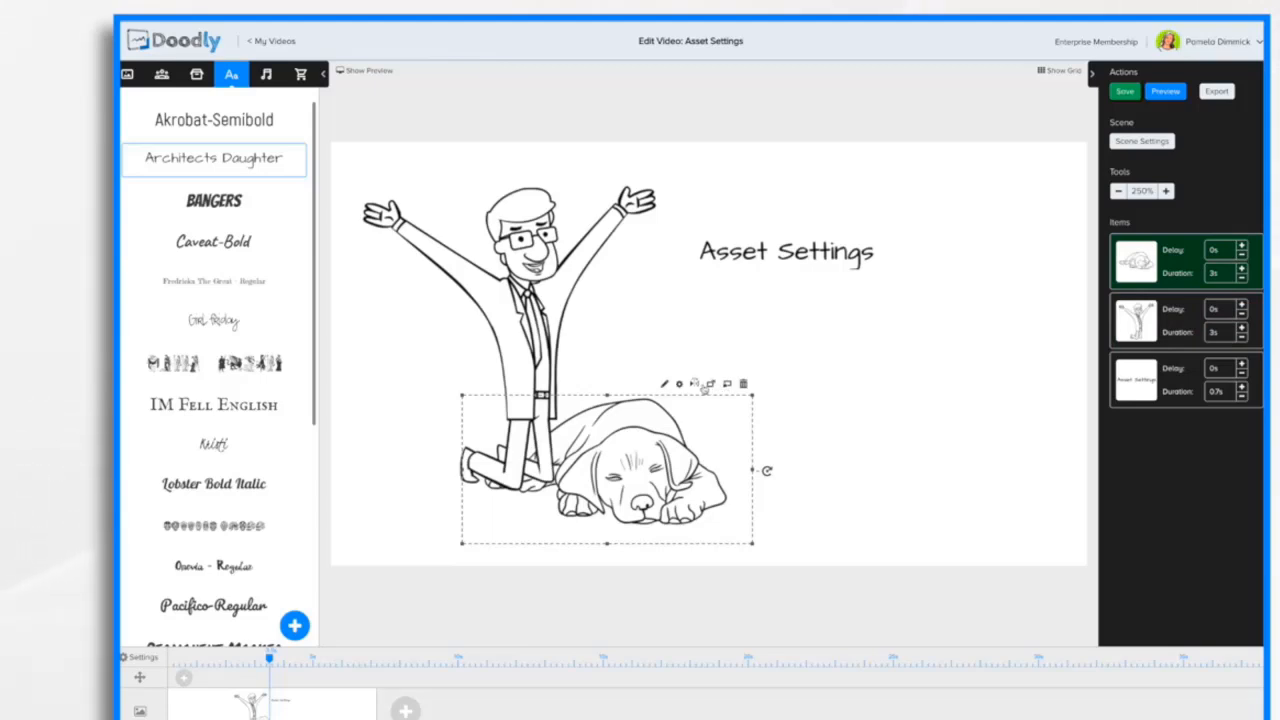
left_click(711, 386)
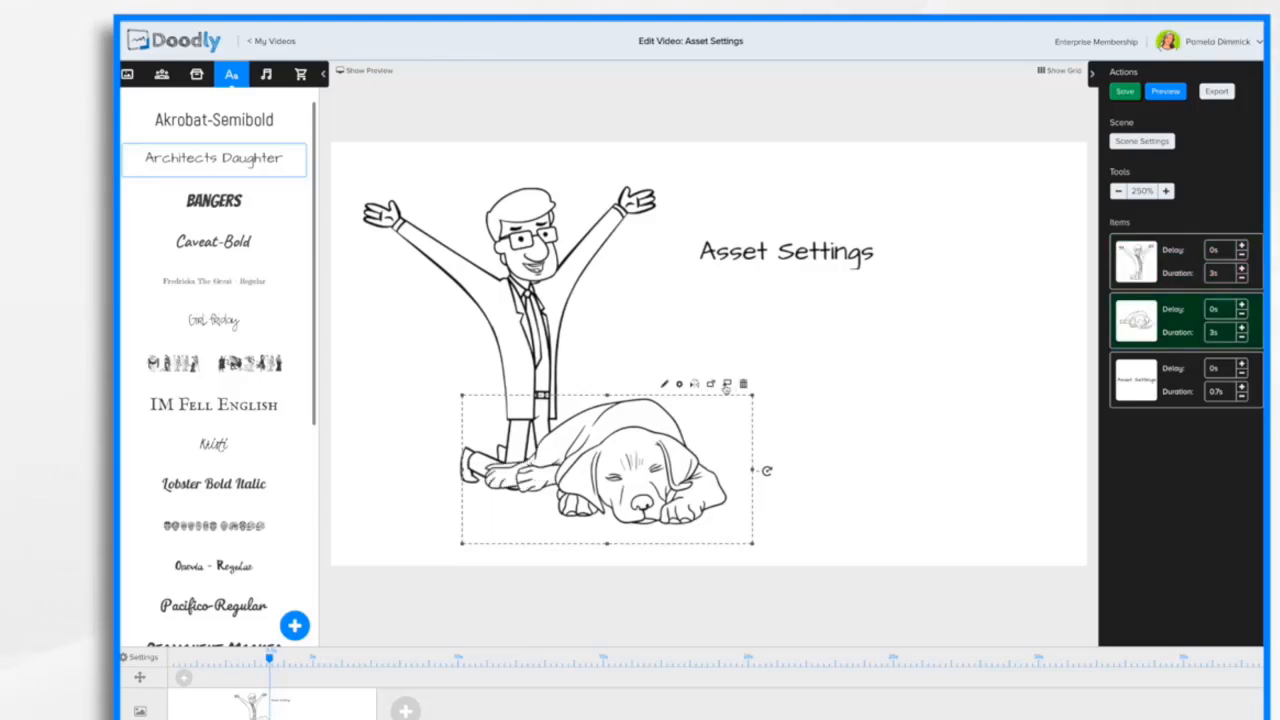
left_click(726, 387)
left_click(711, 386)
left_click(726, 386)
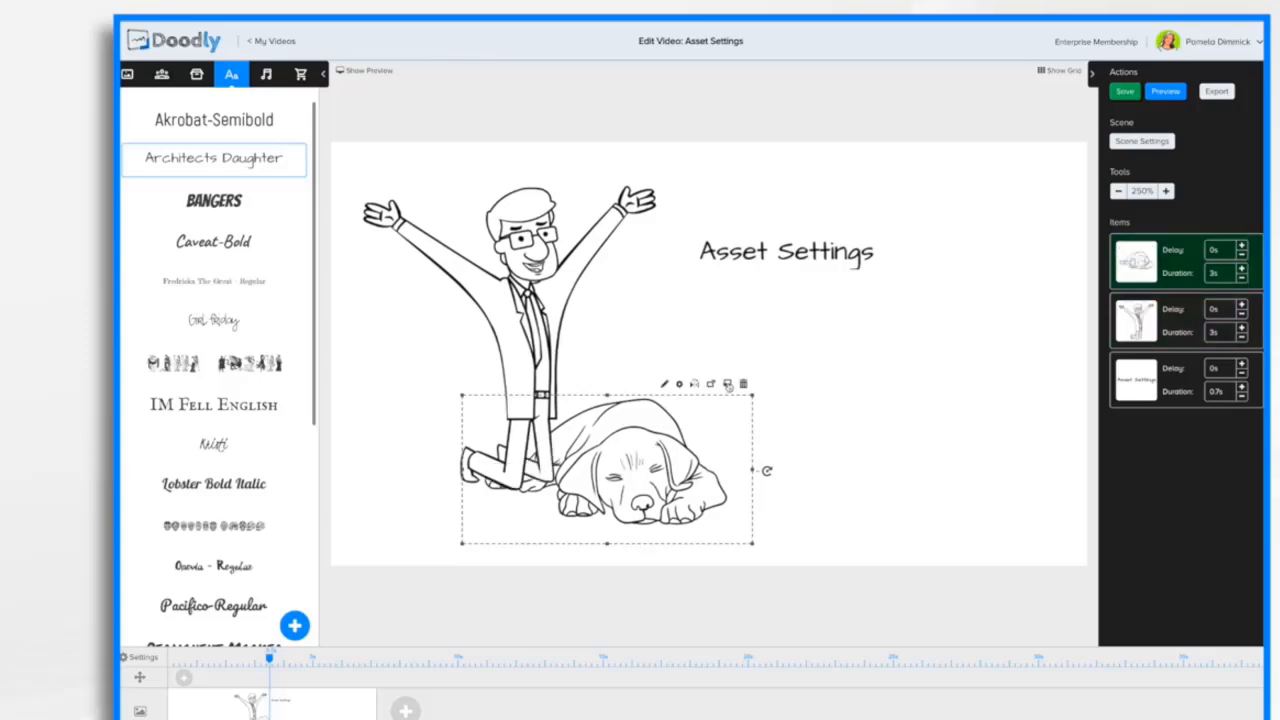
left_click(711, 386)
left_click(726, 386)
- Delete the sleeping dog from the scene
left_click(744, 384)
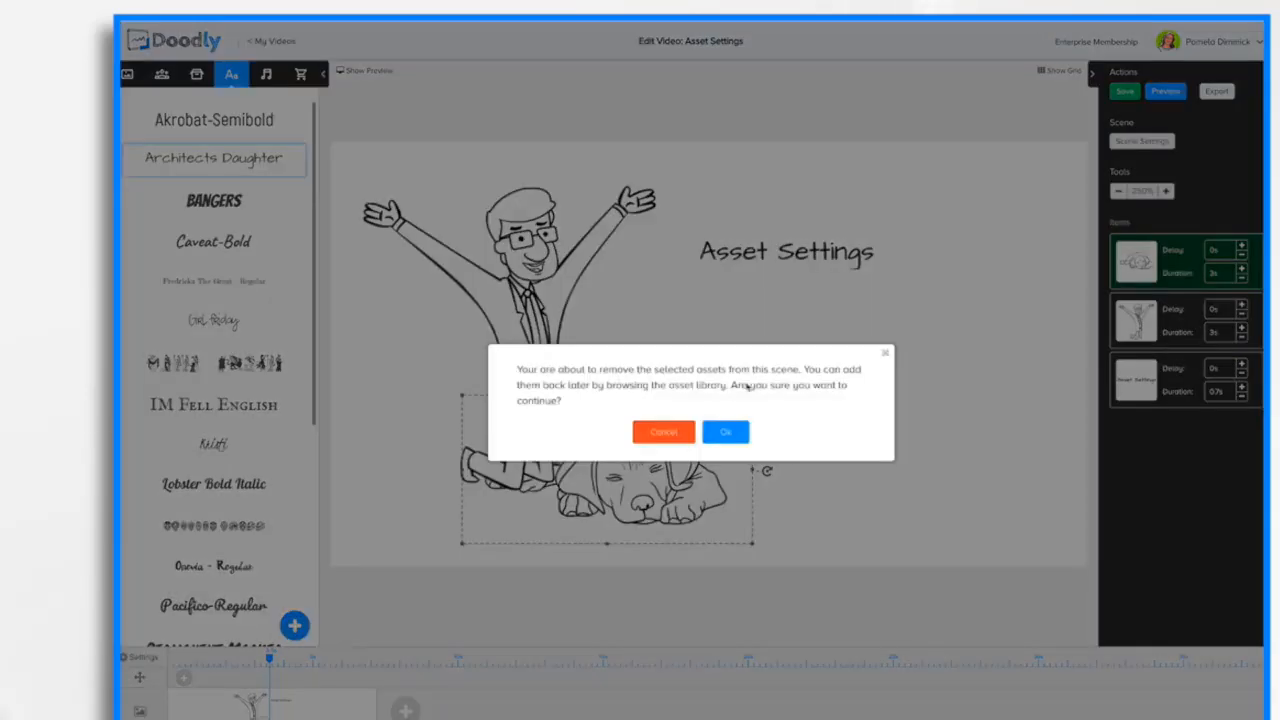
- Confirm removing the dog asset, and enlarge the "Asset Settings" text to about font size 73 beside the cheering man
left_click(727, 432)
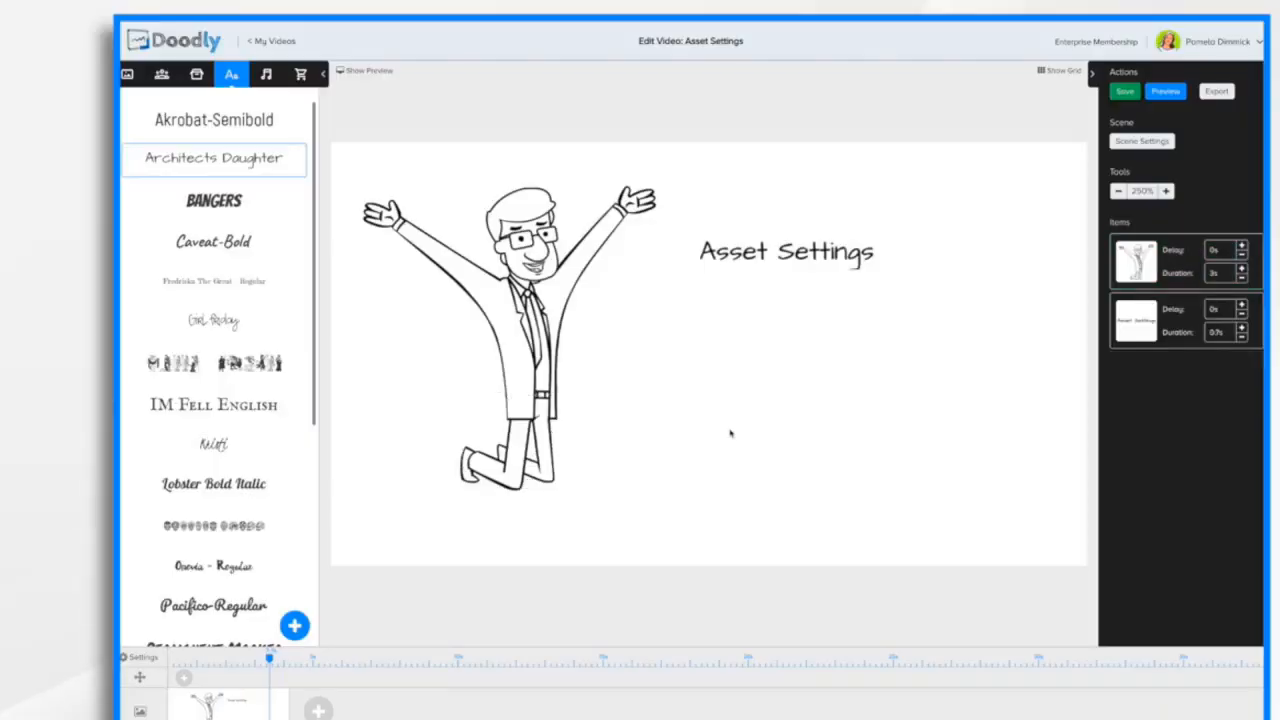
left_click(802, 255)
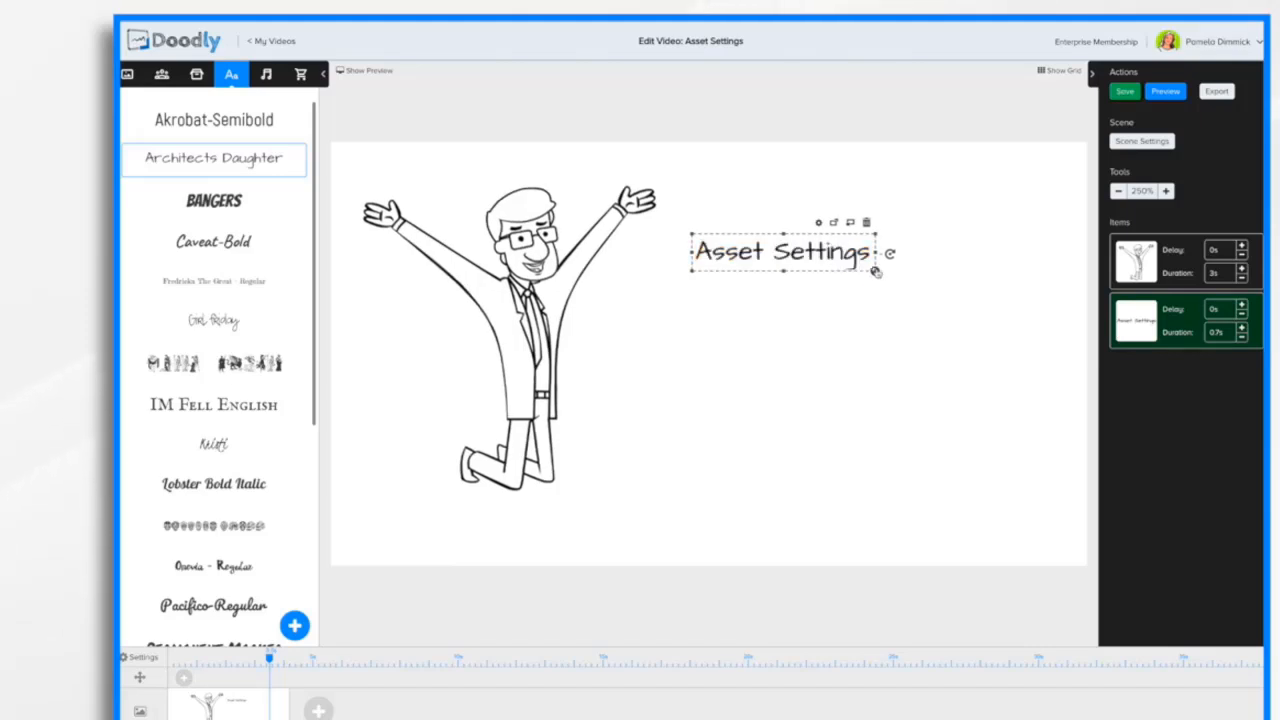
left_click_drag(876, 272, 1096, 362)
left_click_drag(948, 289, 879, 304)
left_click_drag(1038, 249, 1067, 229)
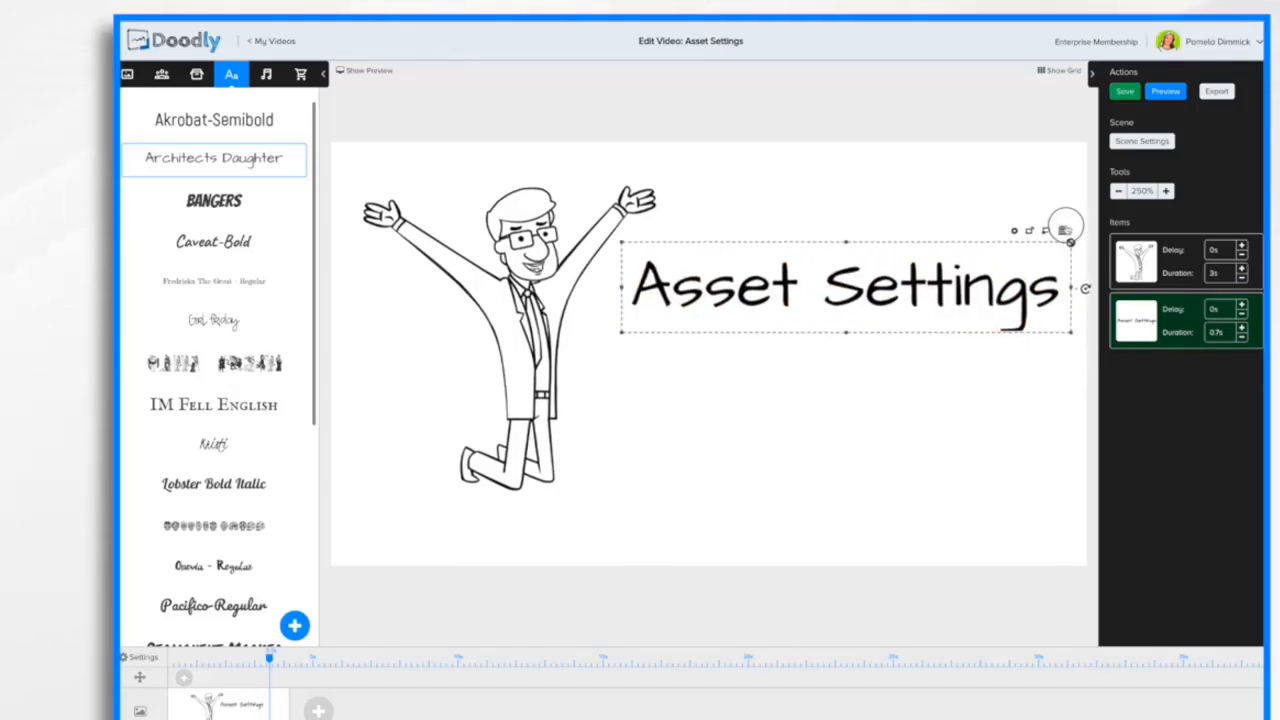
left_click_drag(942, 289, 921, 300)
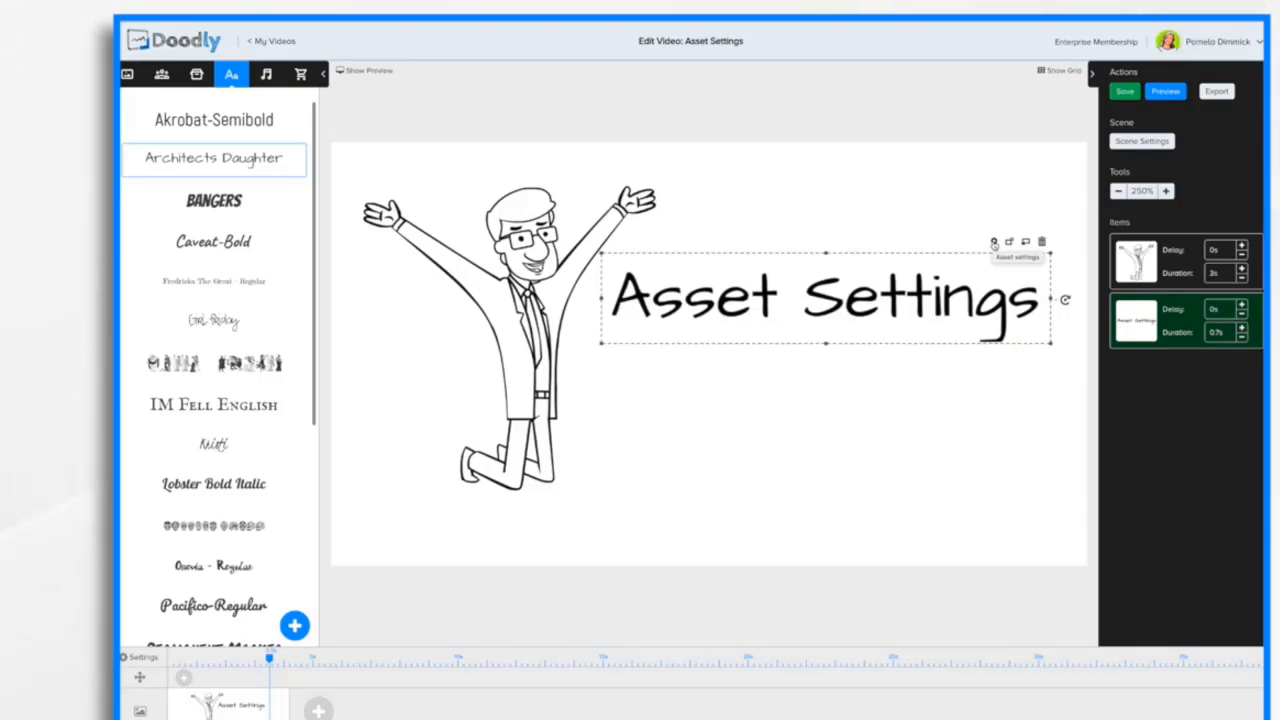
- Review the text's asset settings, then shift the text down the scene and move it back up through its Y position
left_click(994, 243)
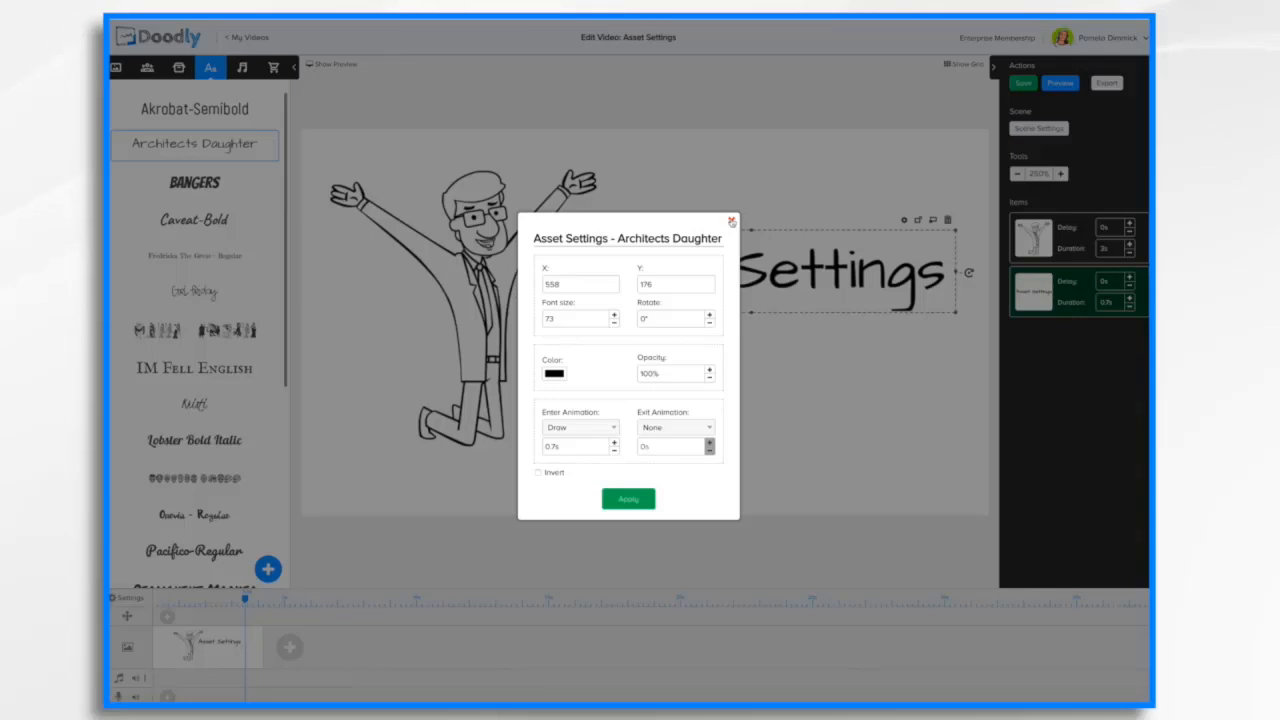
left_click(731, 221)
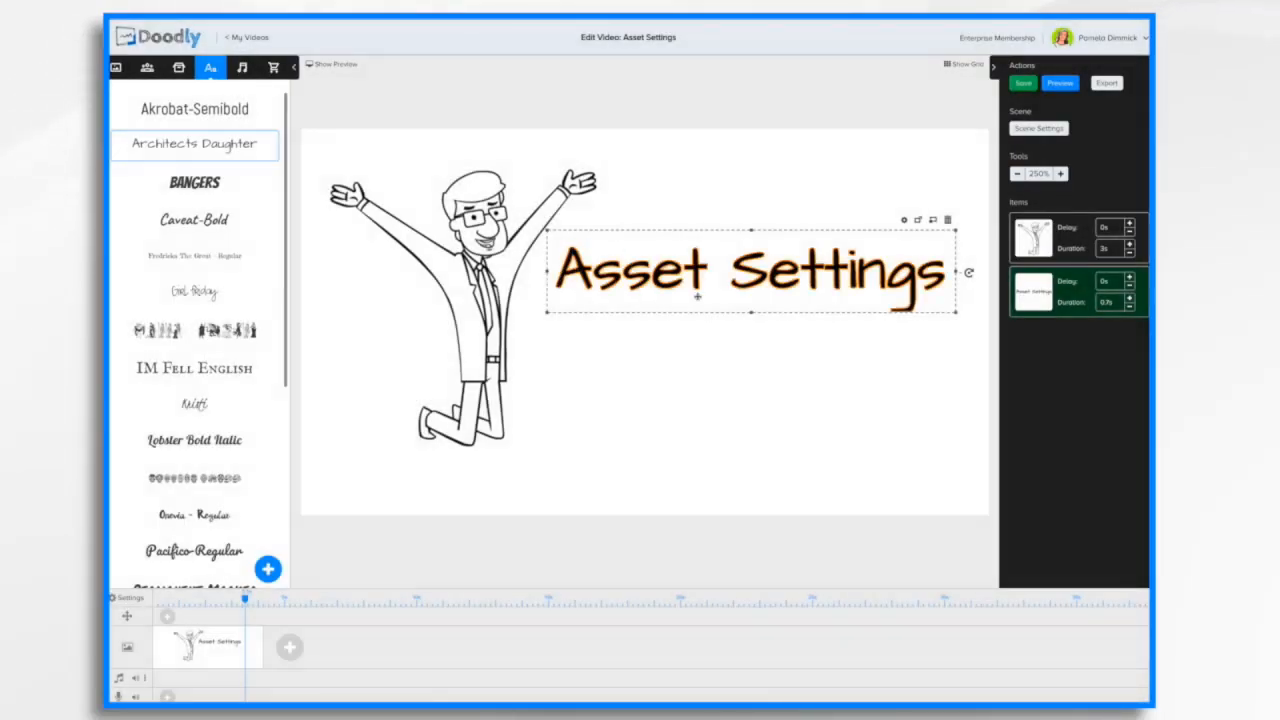
left_click_drag(800, 263, 797, 307)
left_click(901, 263)
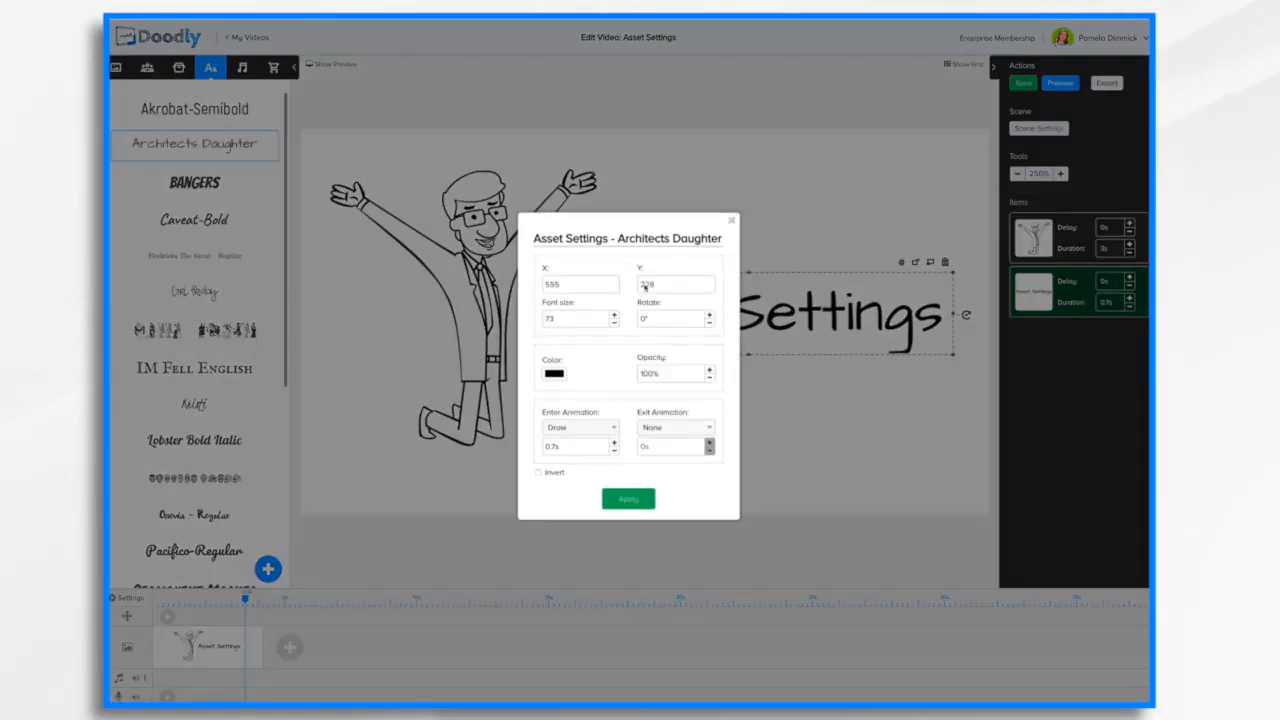
key("Return")
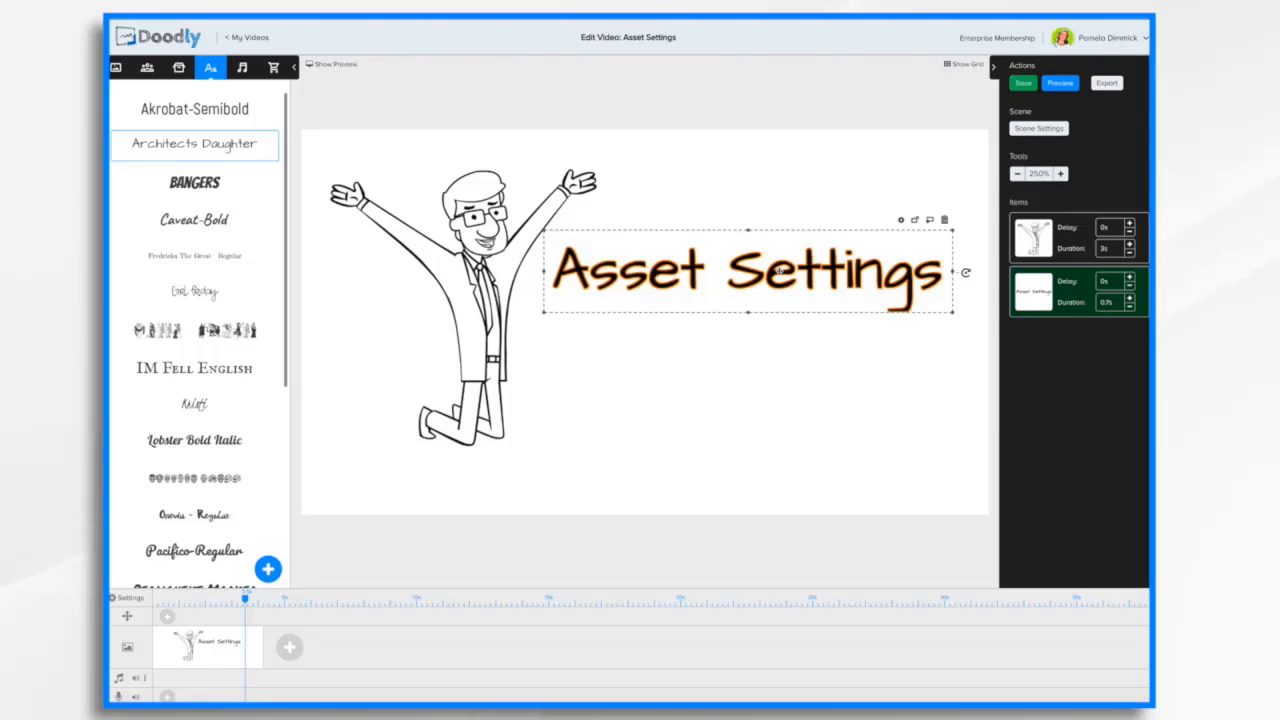
- Nudge the "Asset Settings" text to about X 551, Y 178 and apply its asset settings
left_click_drag(759, 272, 756, 274)
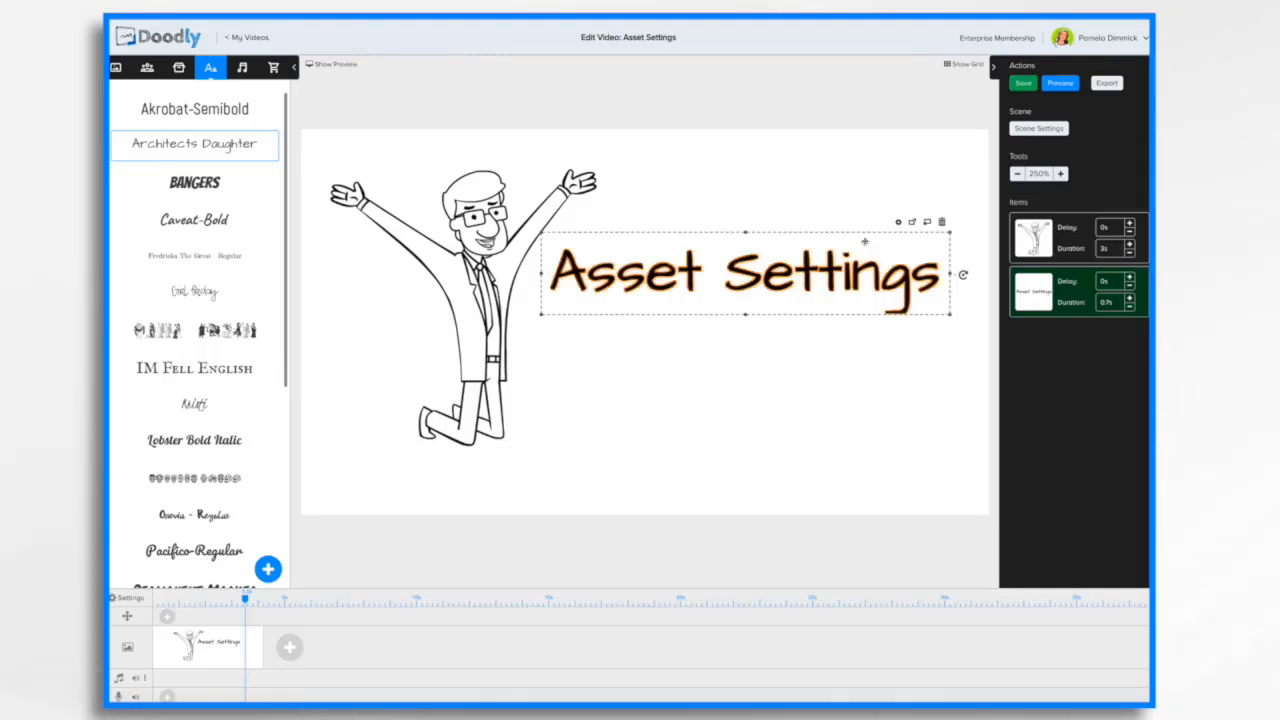
left_click(898, 222)
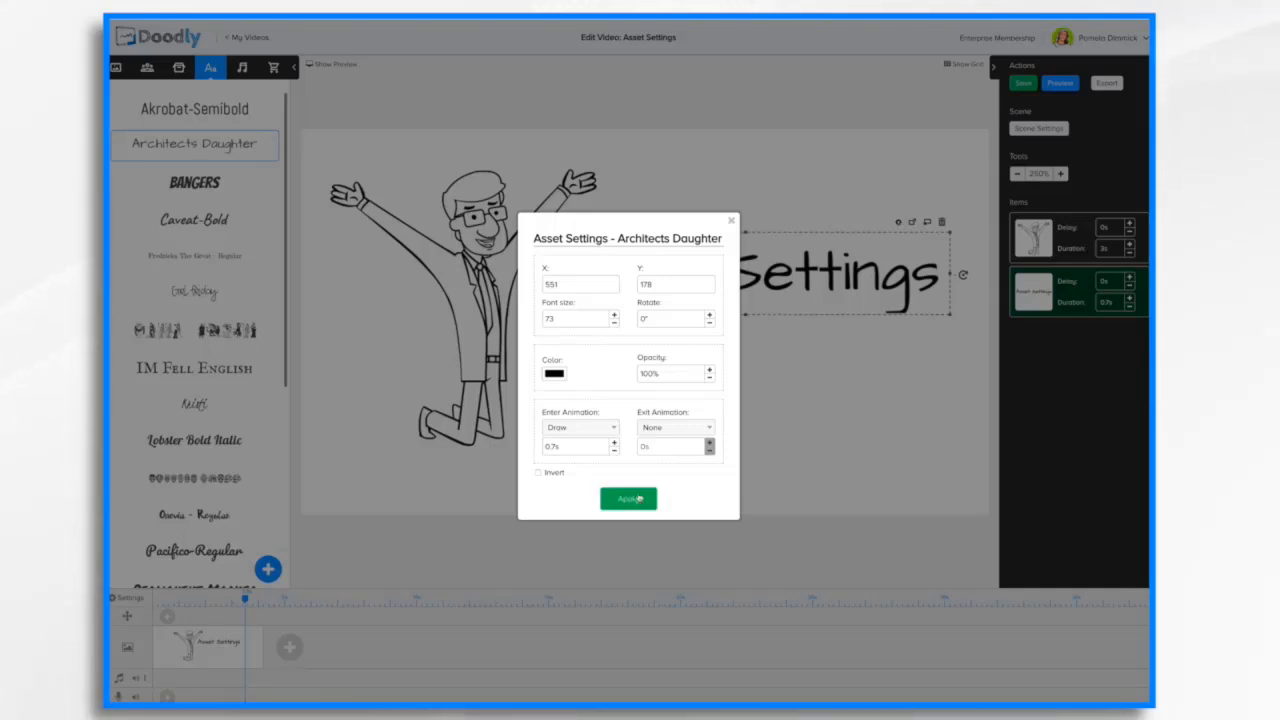
left_click(638, 498)
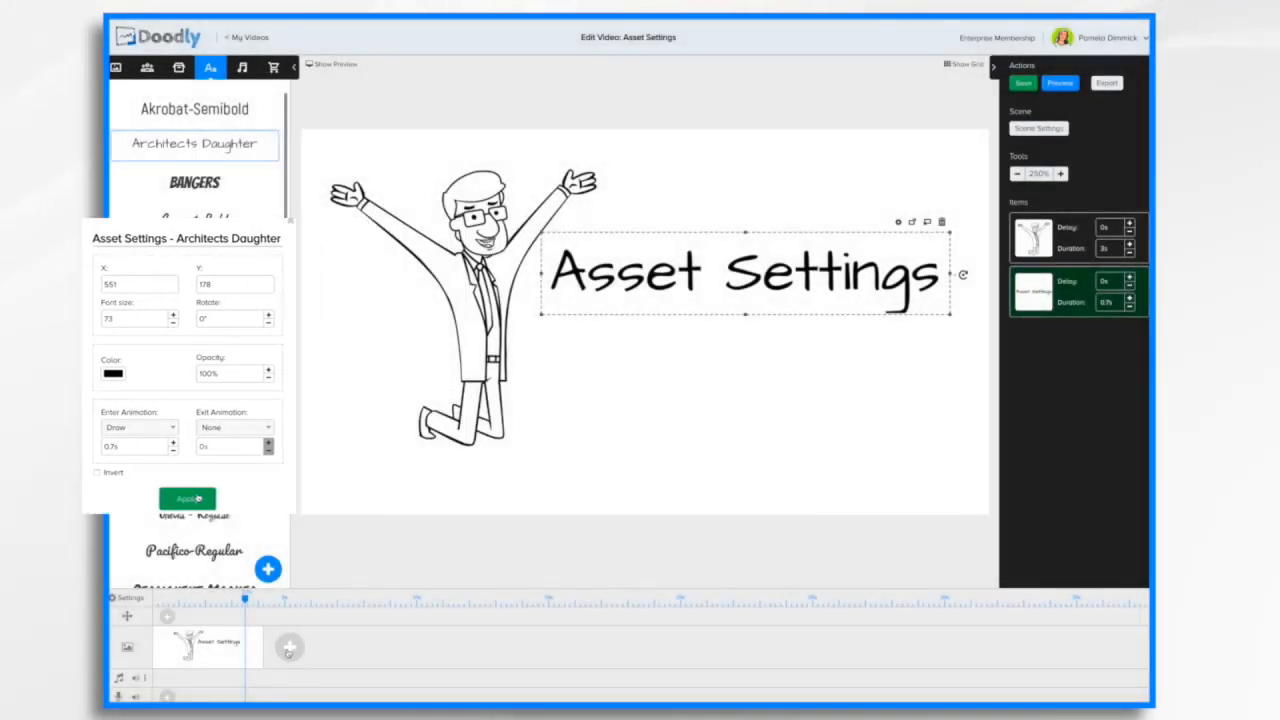
- Add a new scene with the text "Sample Text" in Architects Daughter, enlarged to about font size 75 near the upper middle
left_click(288, 648)
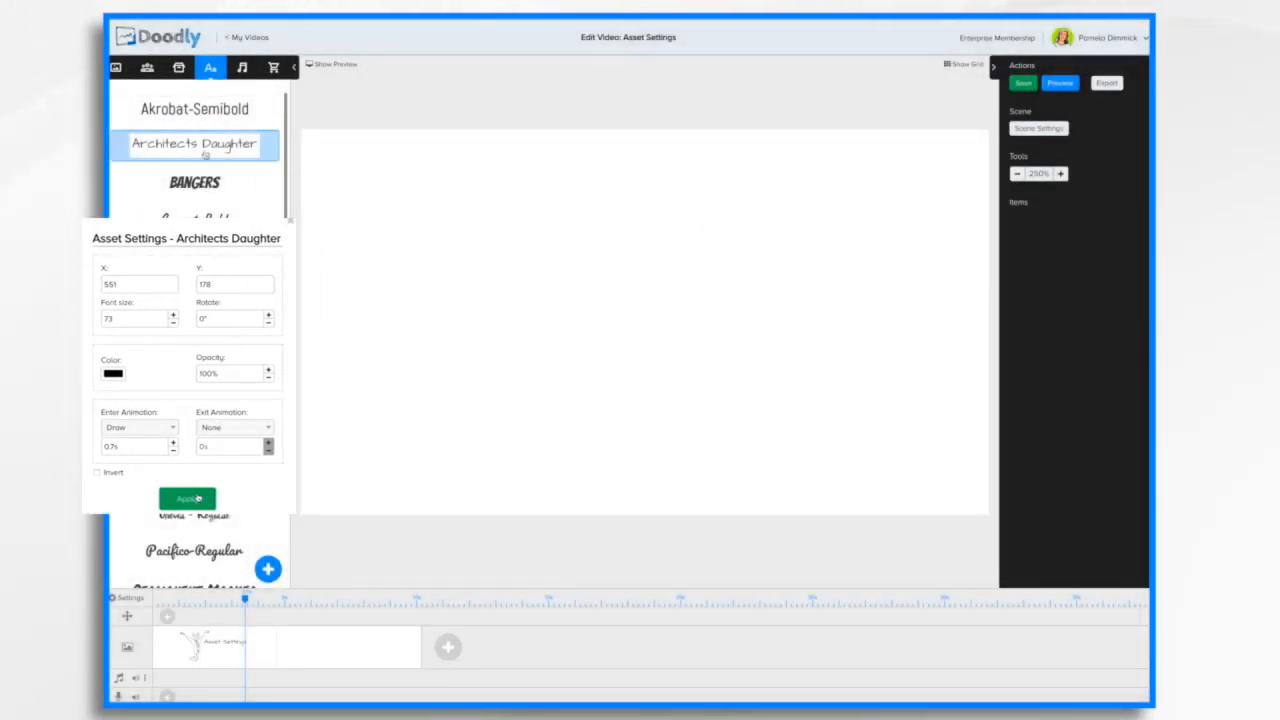
left_click_drag(205, 152, 644, 265)
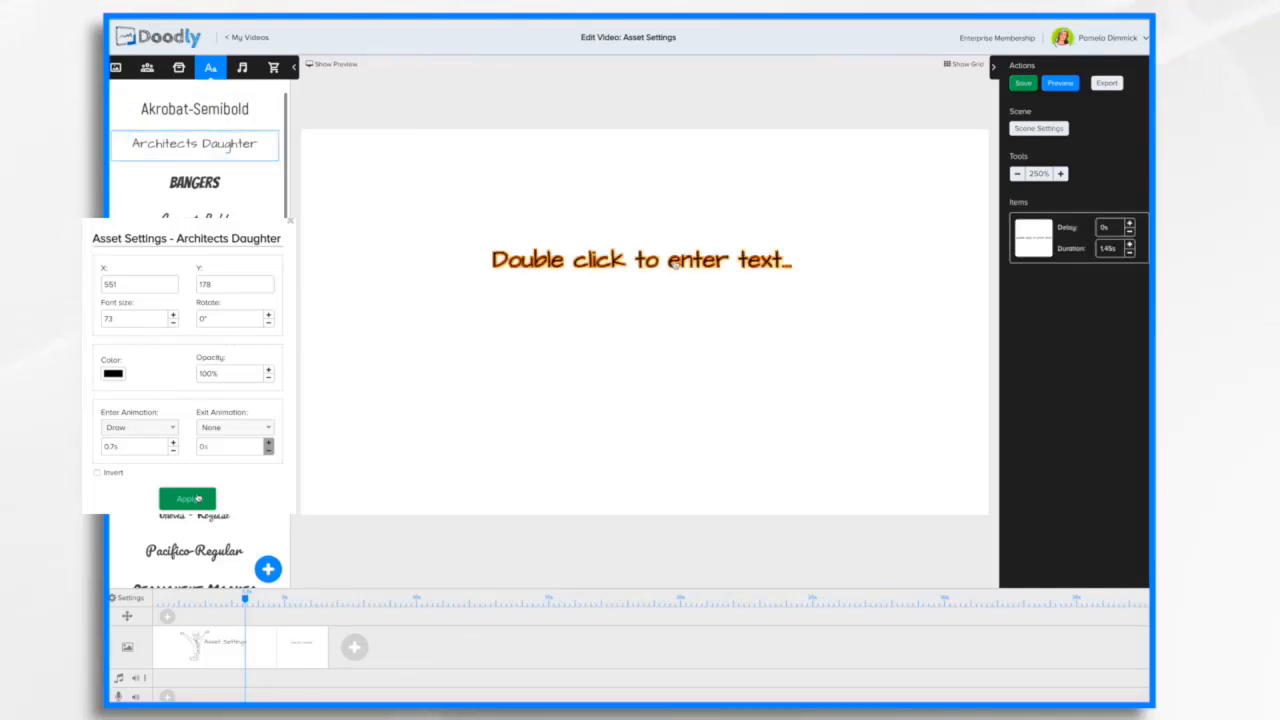
double_click(673, 263)
type("Sample Text")
left_click(692, 397)
left_click_drag(715, 278, 877, 366)
left_click_drag(744, 293, 679, 291)
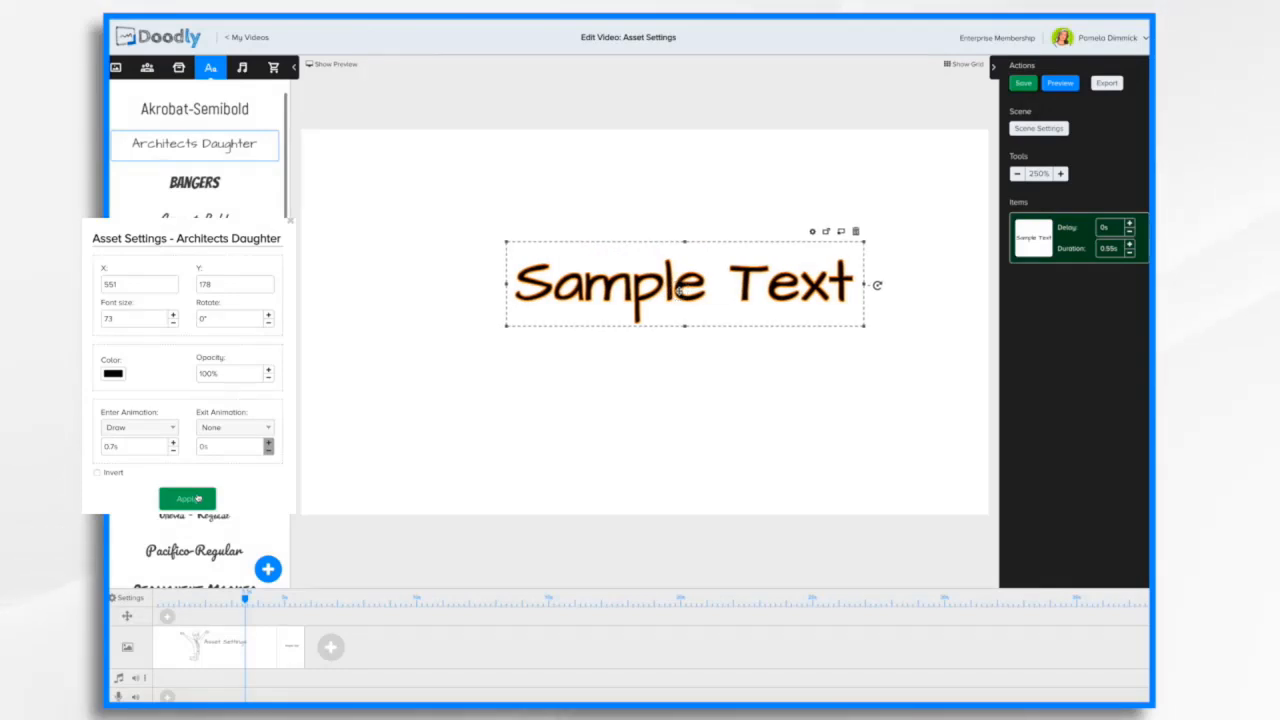
- Set the "Sample Text" asset to X 551, Y 178 and font size 73, and apply the settings
left_click(812, 231)
left_click(585, 288)
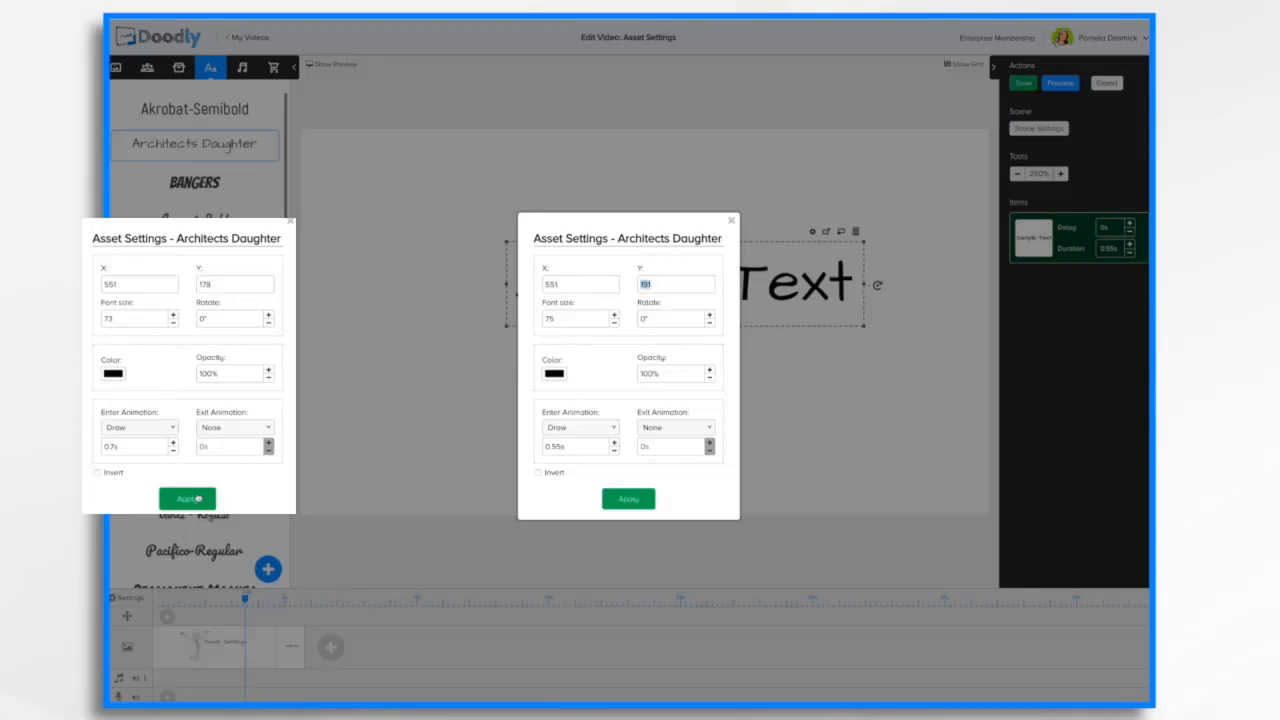
type("178")
left_click(577, 318)
key("BackSpace")
type("3")
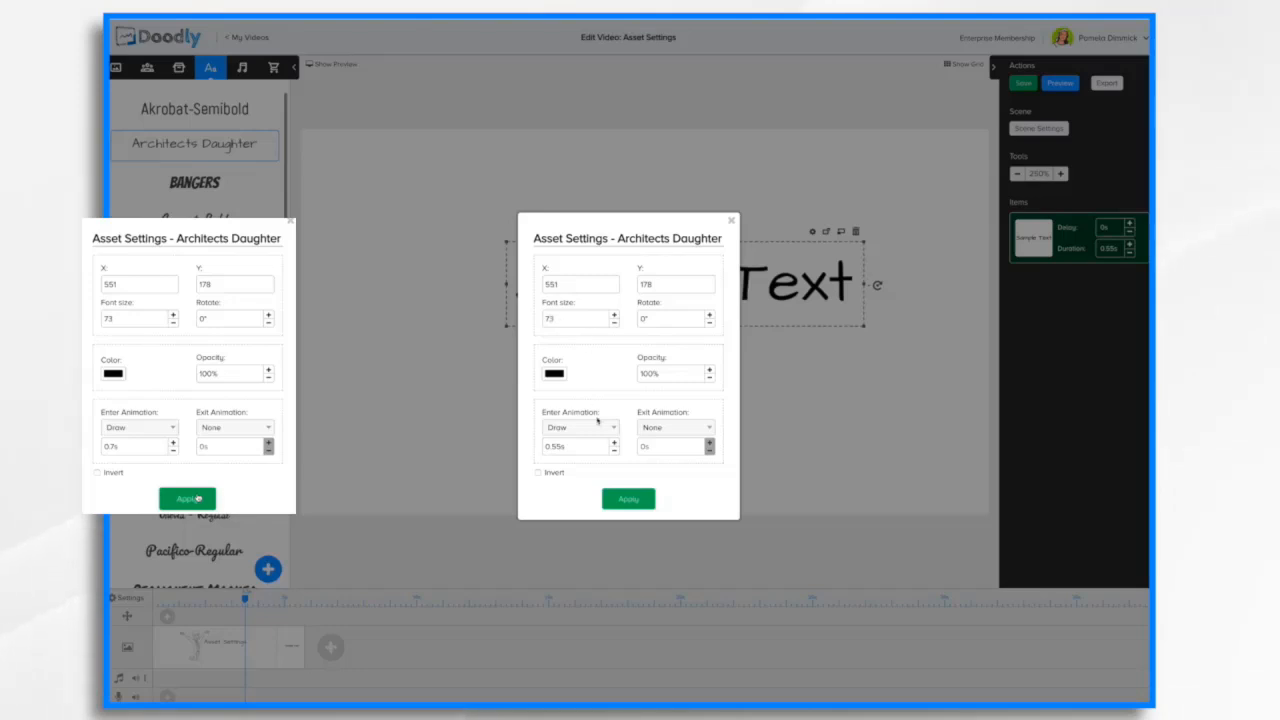
left_click(640, 501)
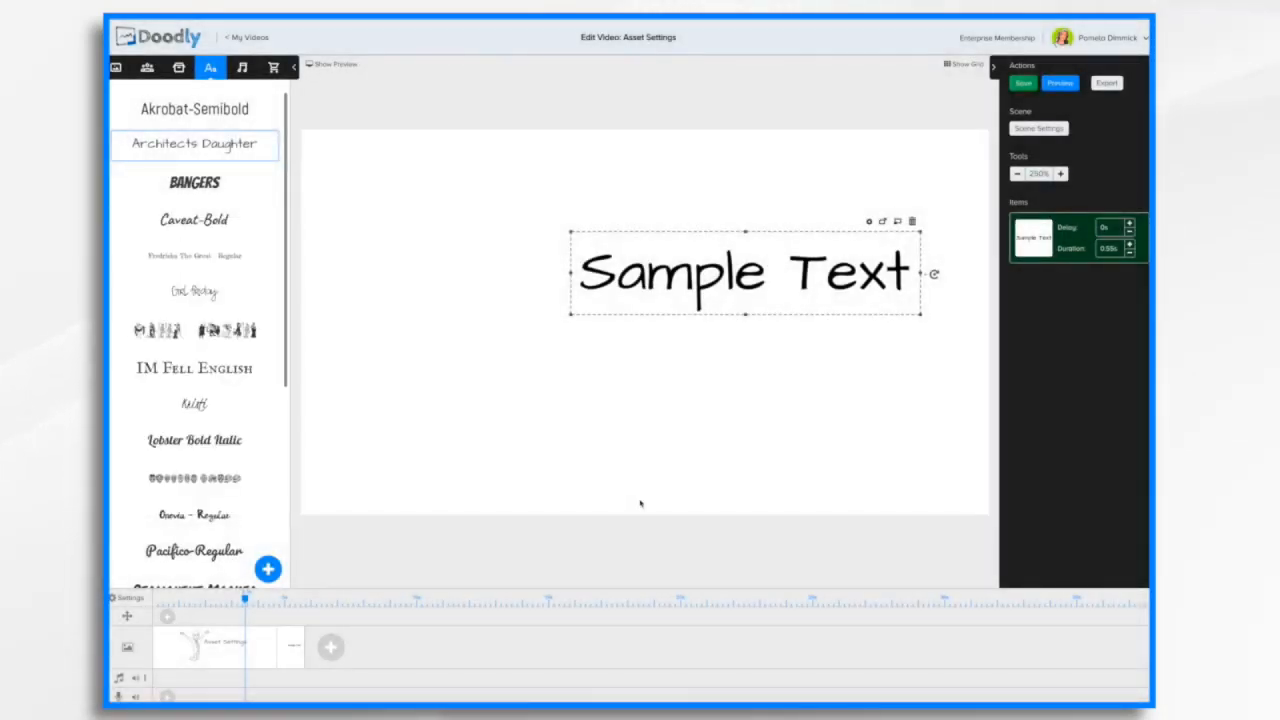
- Switch between the two scenes to compare the position and size of their texts
left_click(256, 659)
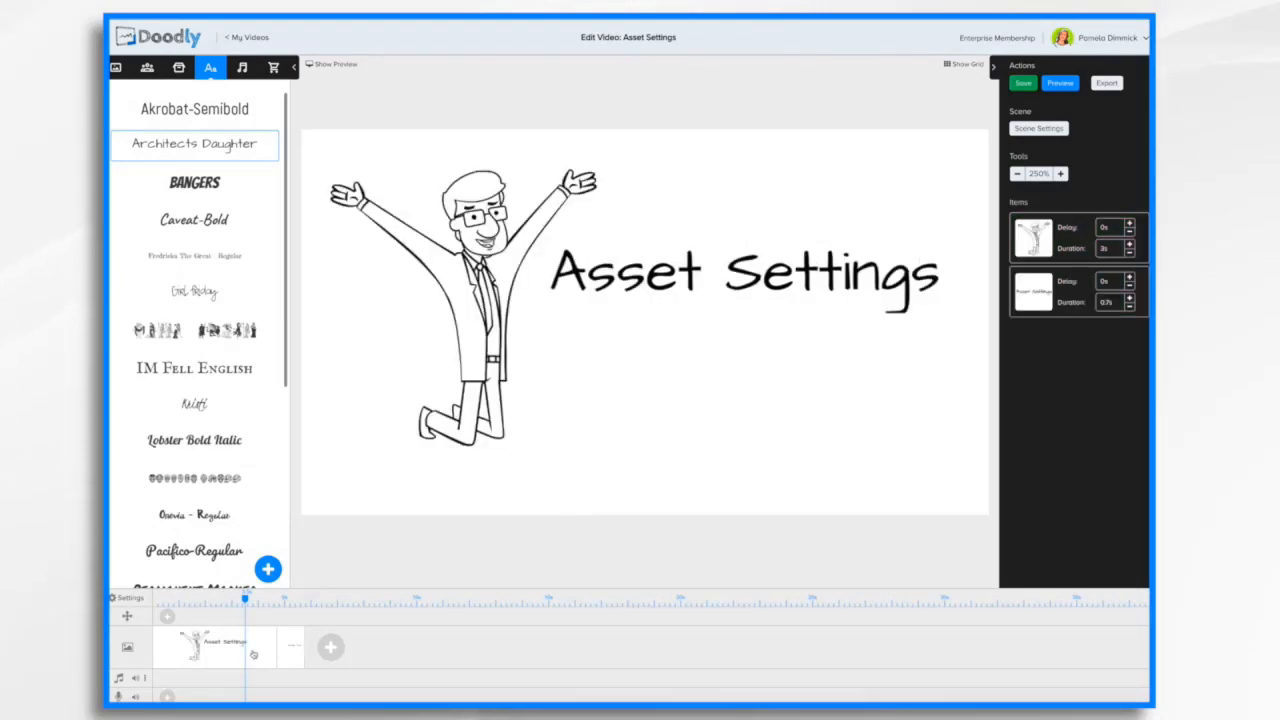
left_click(287, 656)
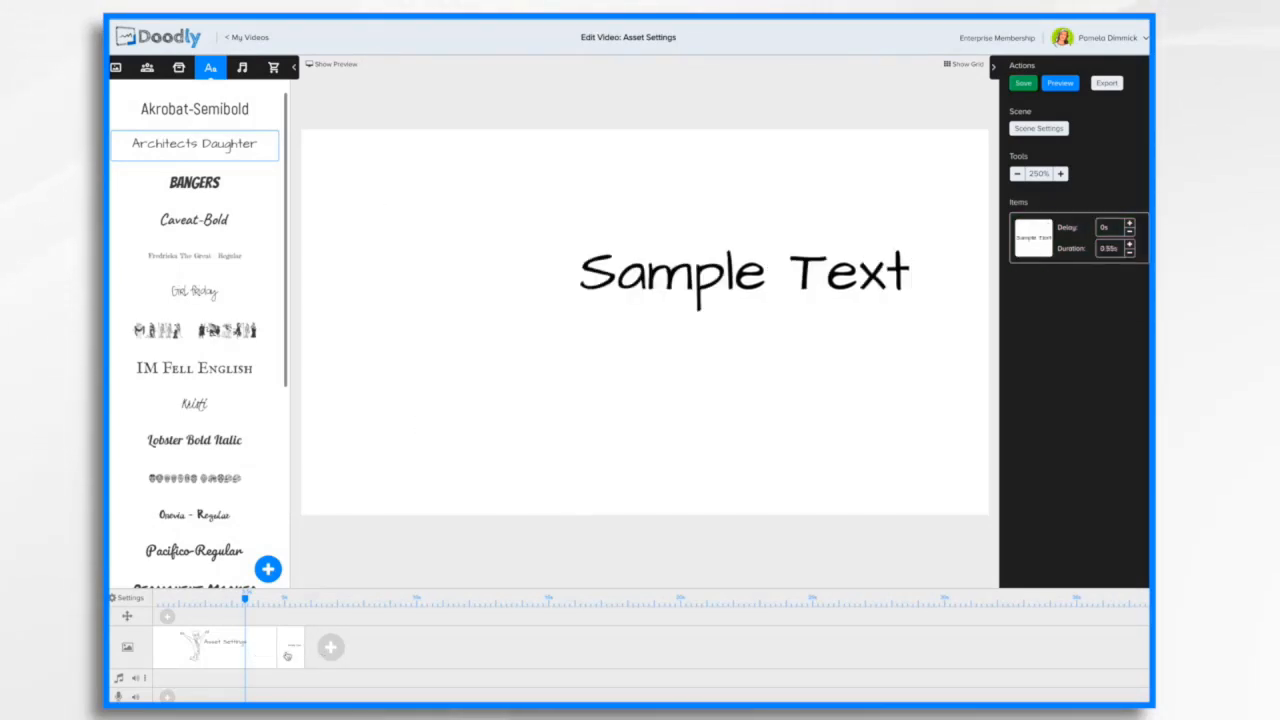
left_click(235, 661)
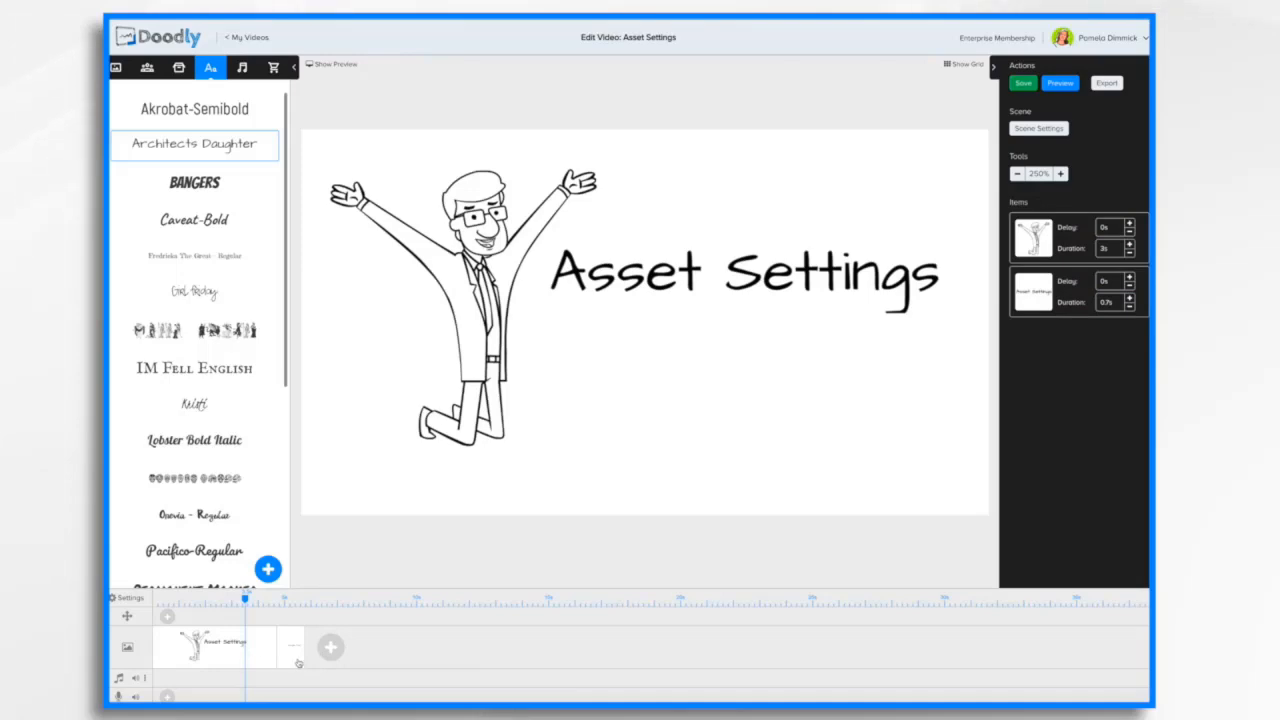
- Change the "Asset Settings" text colour to the preset orange and apply it
left_click(692, 270)
left_click(899, 221)
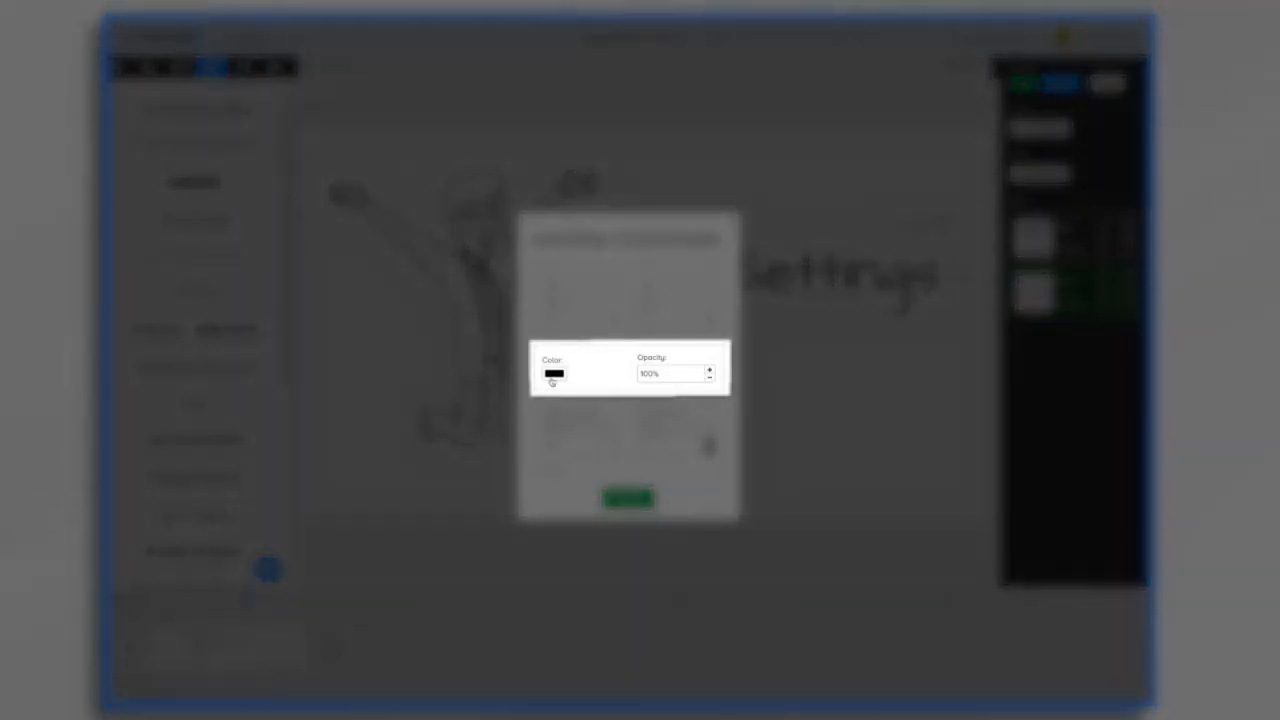
left_click(552, 378)
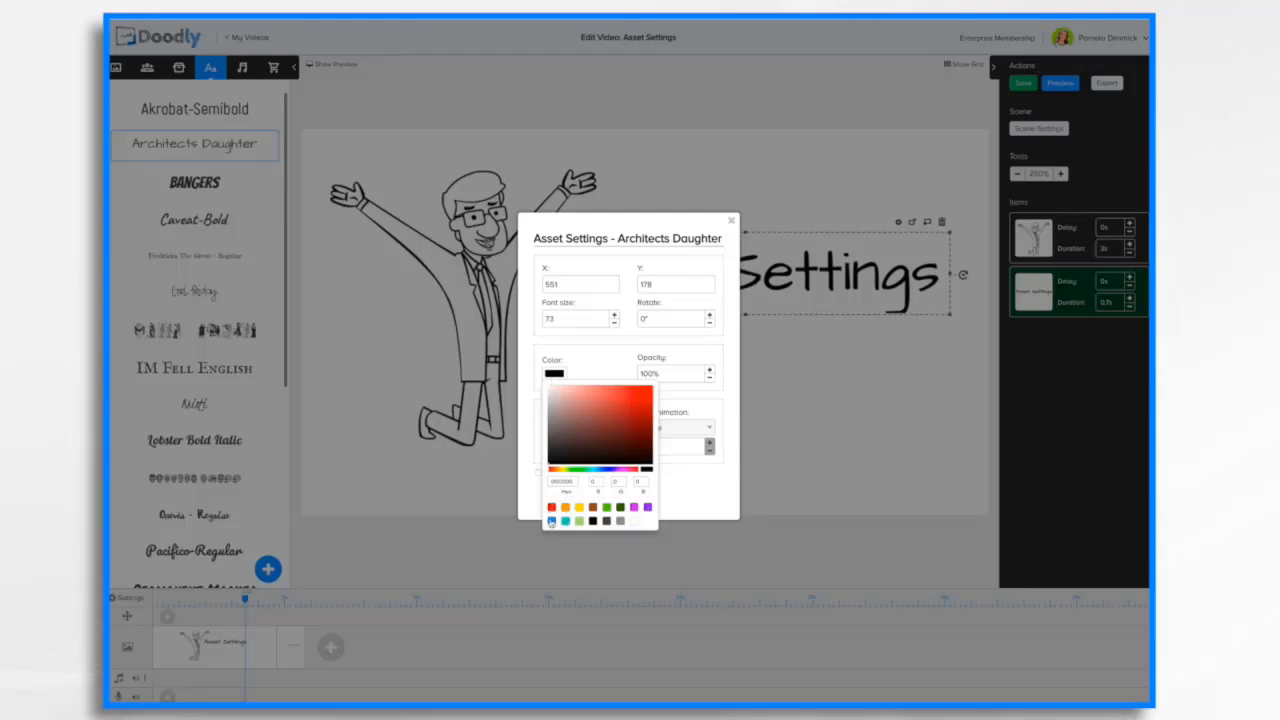
left_click(565, 508)
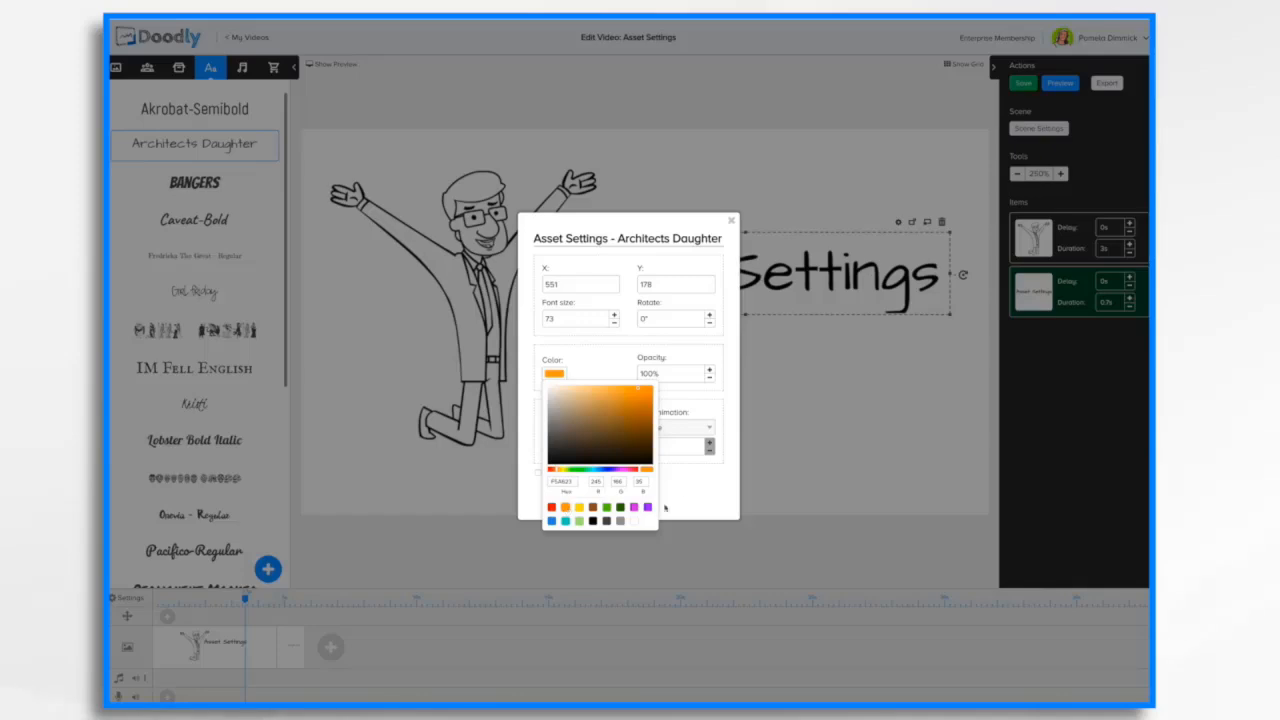
left_click(681, 503)
left_click(629, 499)
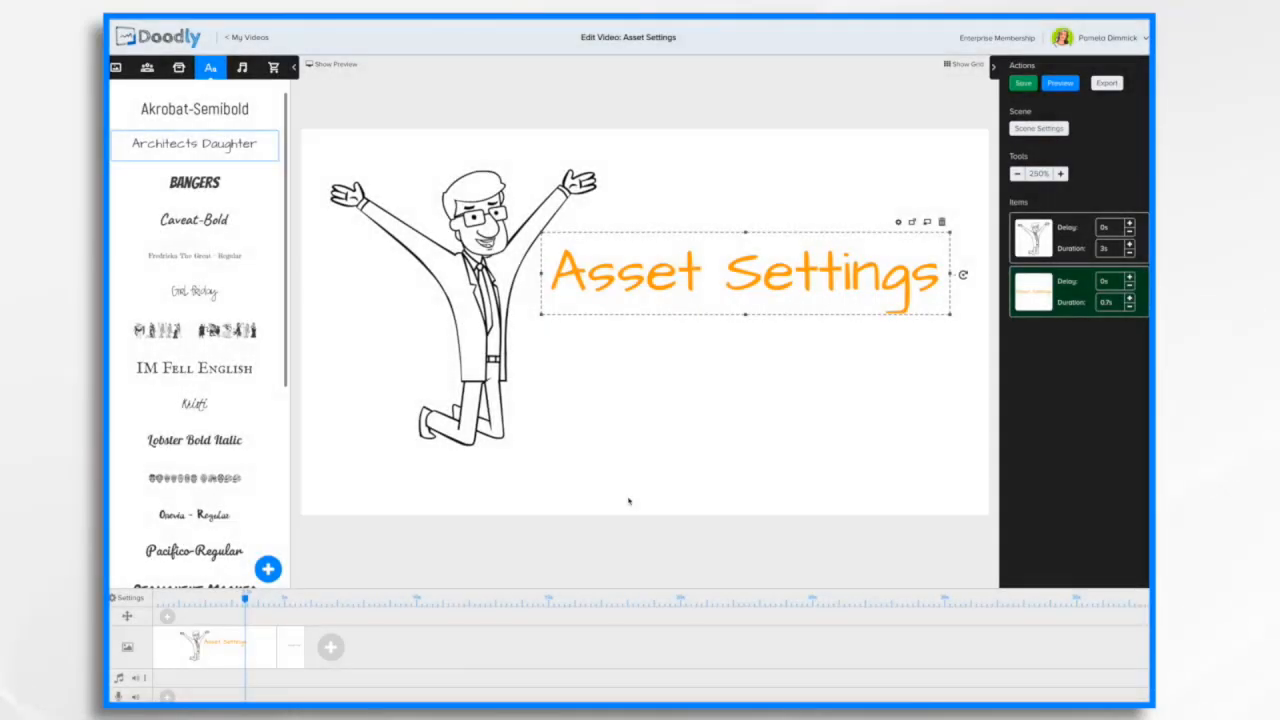
- Recolour the "Asset Settings" text with a custom dark teal, adjusting the hue and shade, and apply it
left_click(898, 222)
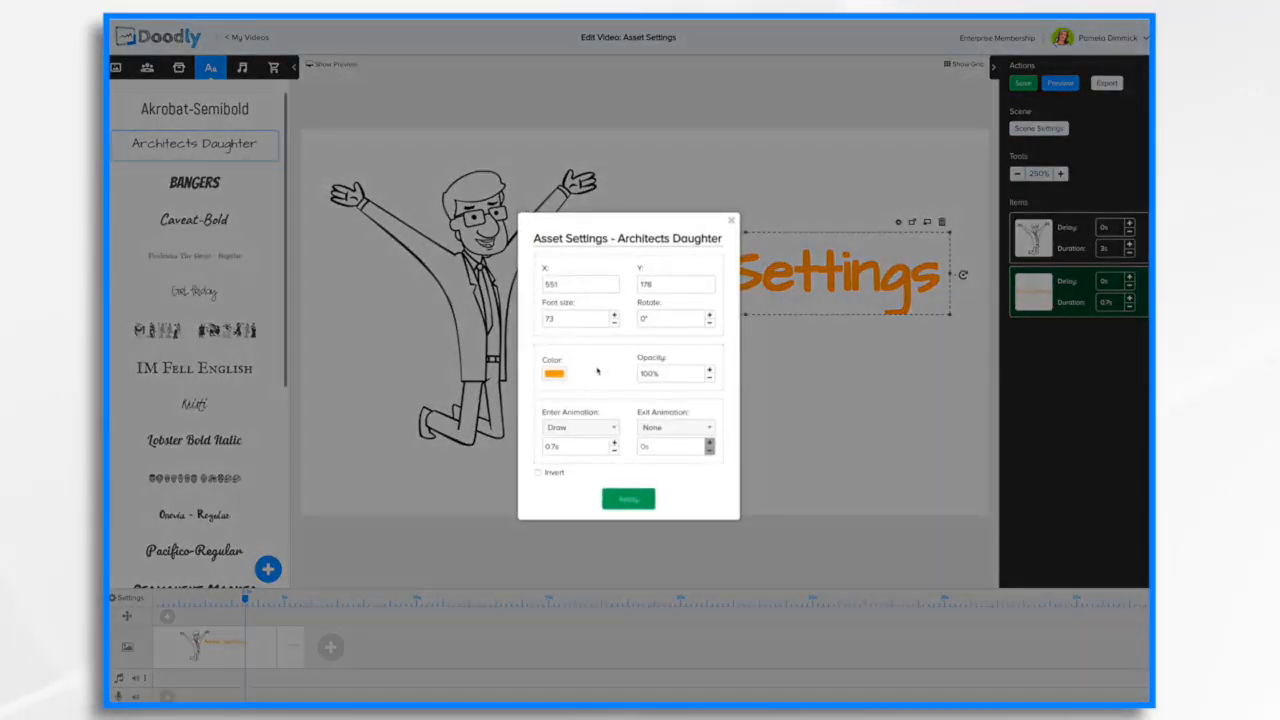
left_click(554, 374)
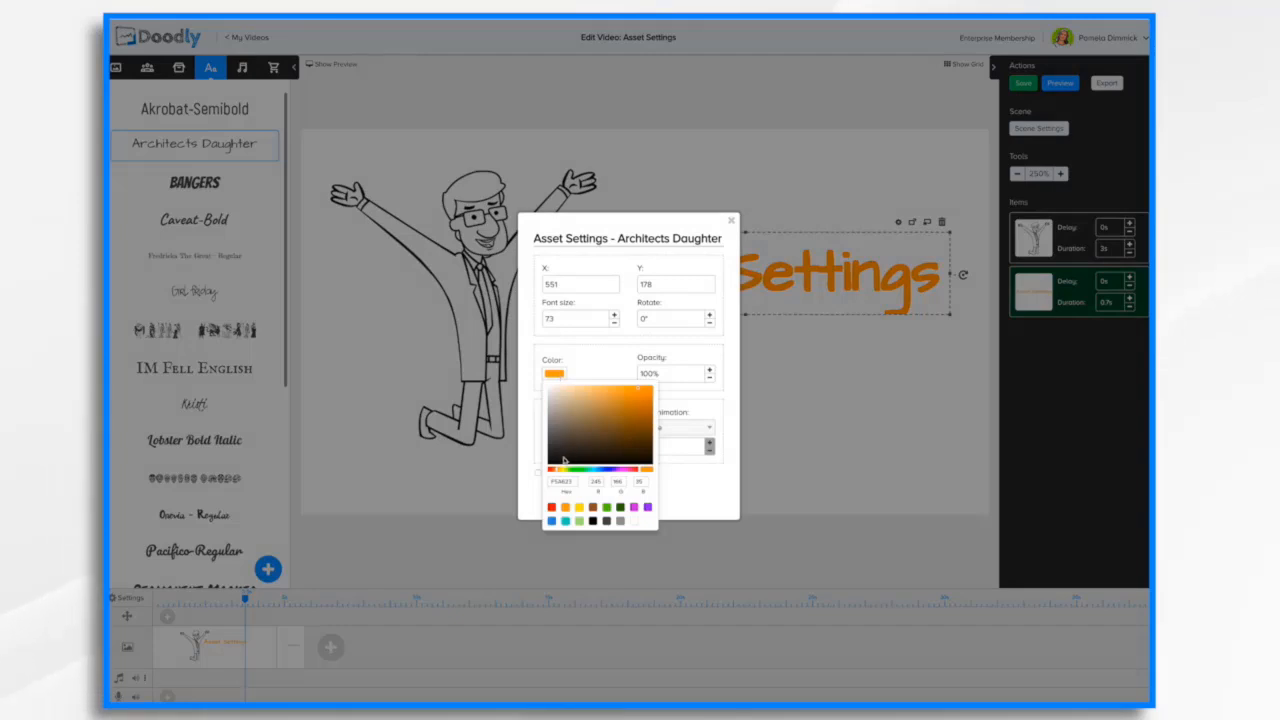
left_click(557, 470)
left_click_drag(599, 472, 593, 472)
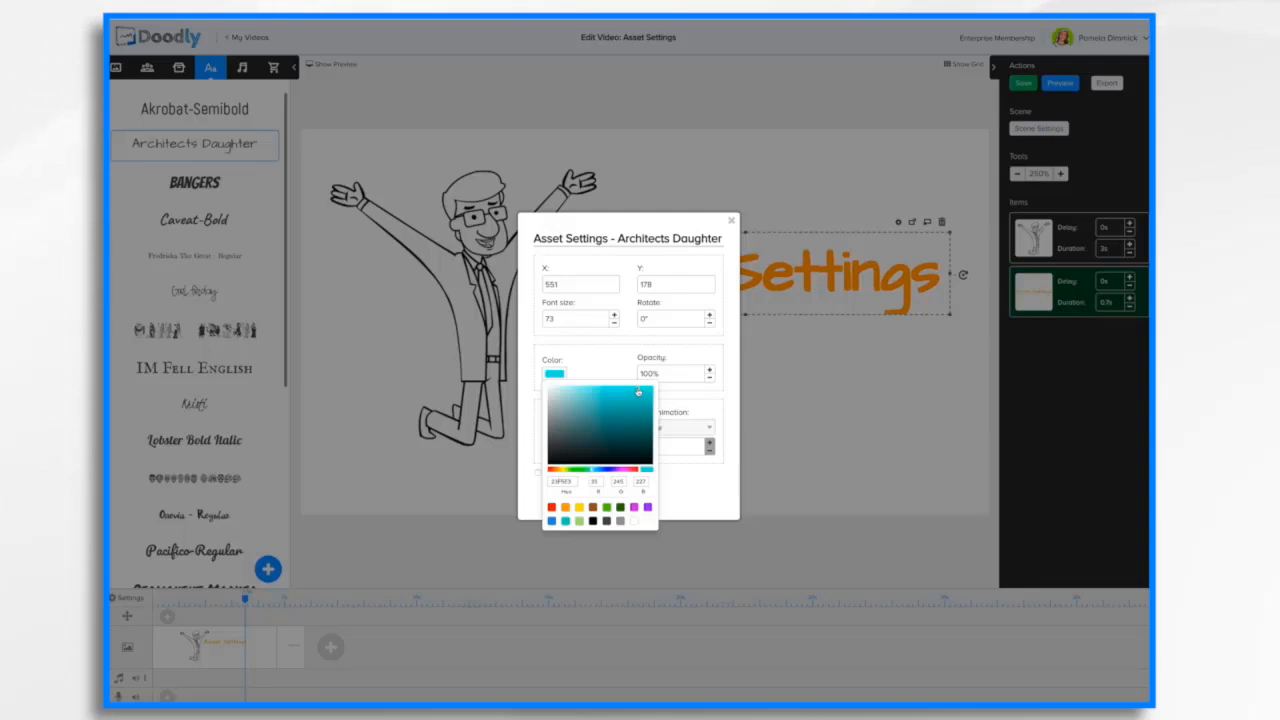
mouse_move(638, 391)
left_mouse_down()
mouse_move(634, 425)
mouse_move(639, 410)
left_mouse_up()
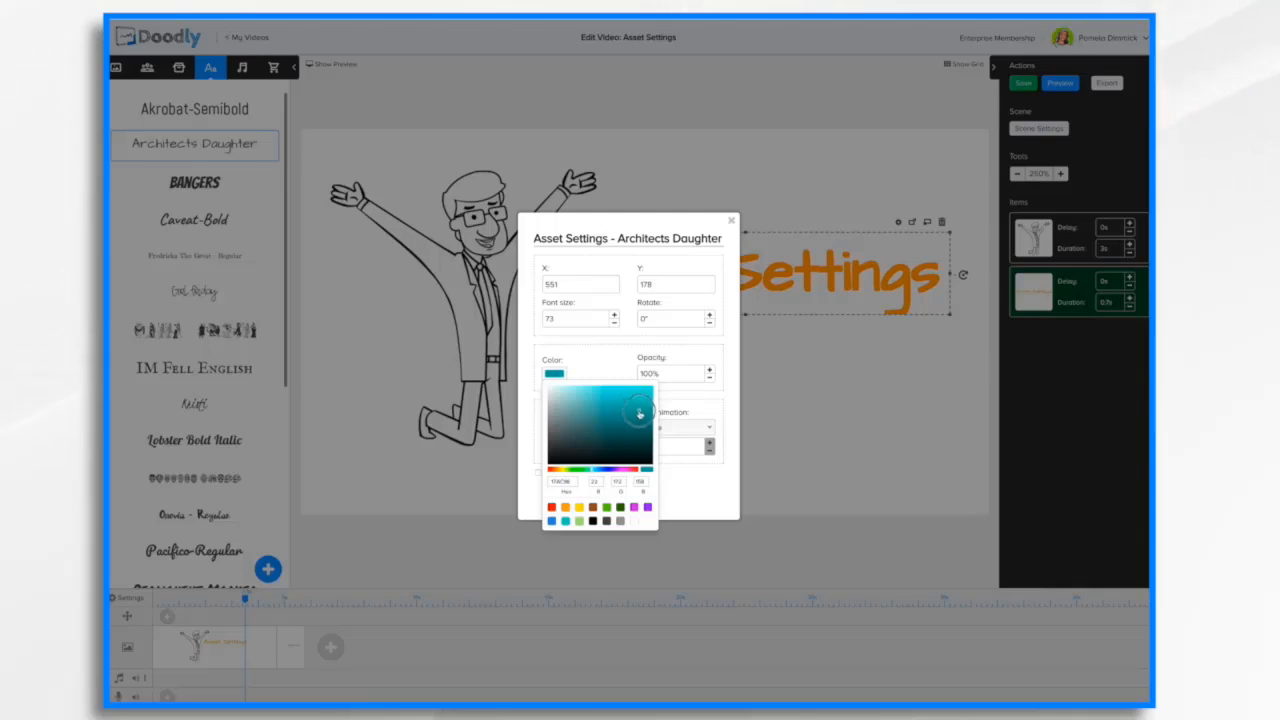
left_click(678, 490)
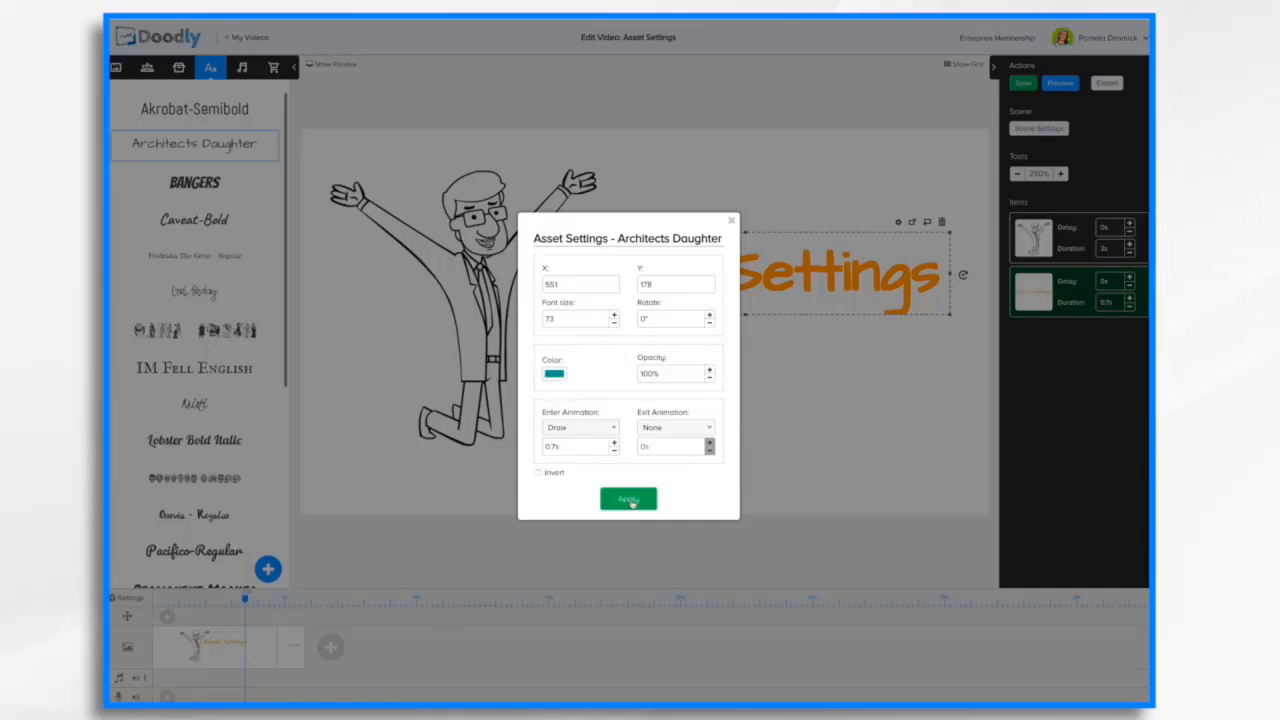
left_click(628, 500)
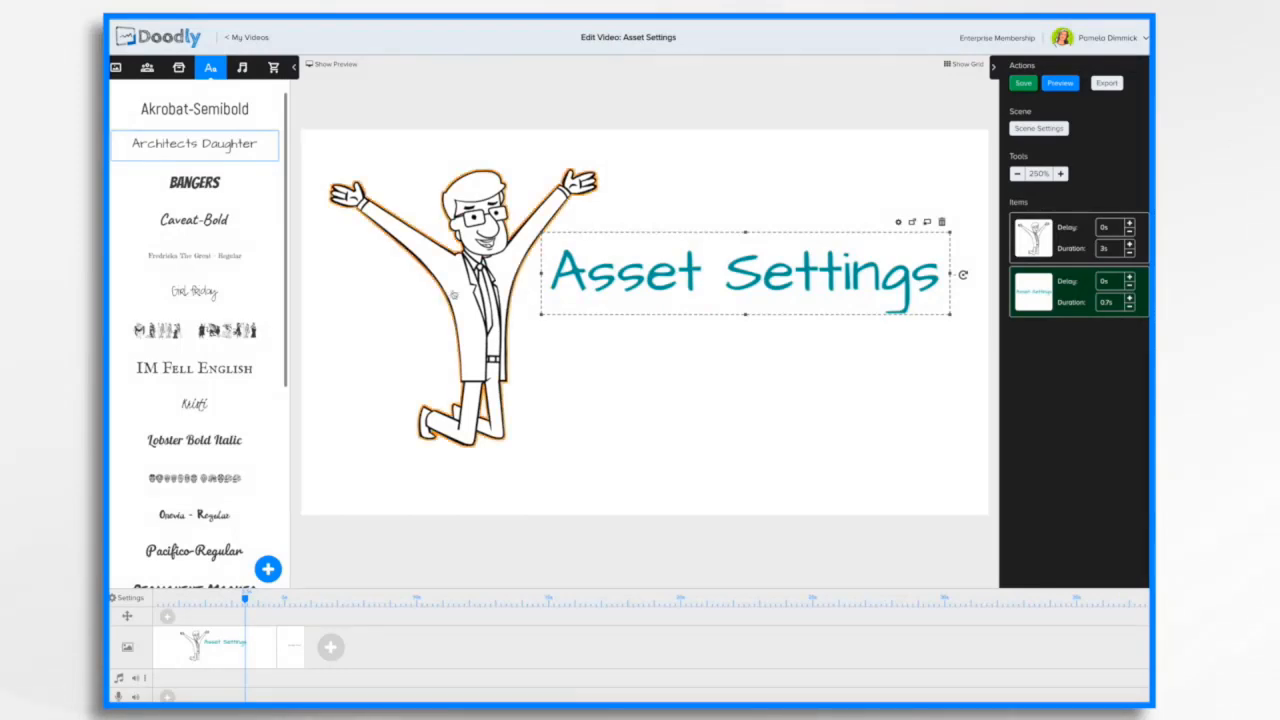
- Change the cheering man's colour to the preset red in his asset settings and apply it
left_click(453, 293)
left_click(544, 138)
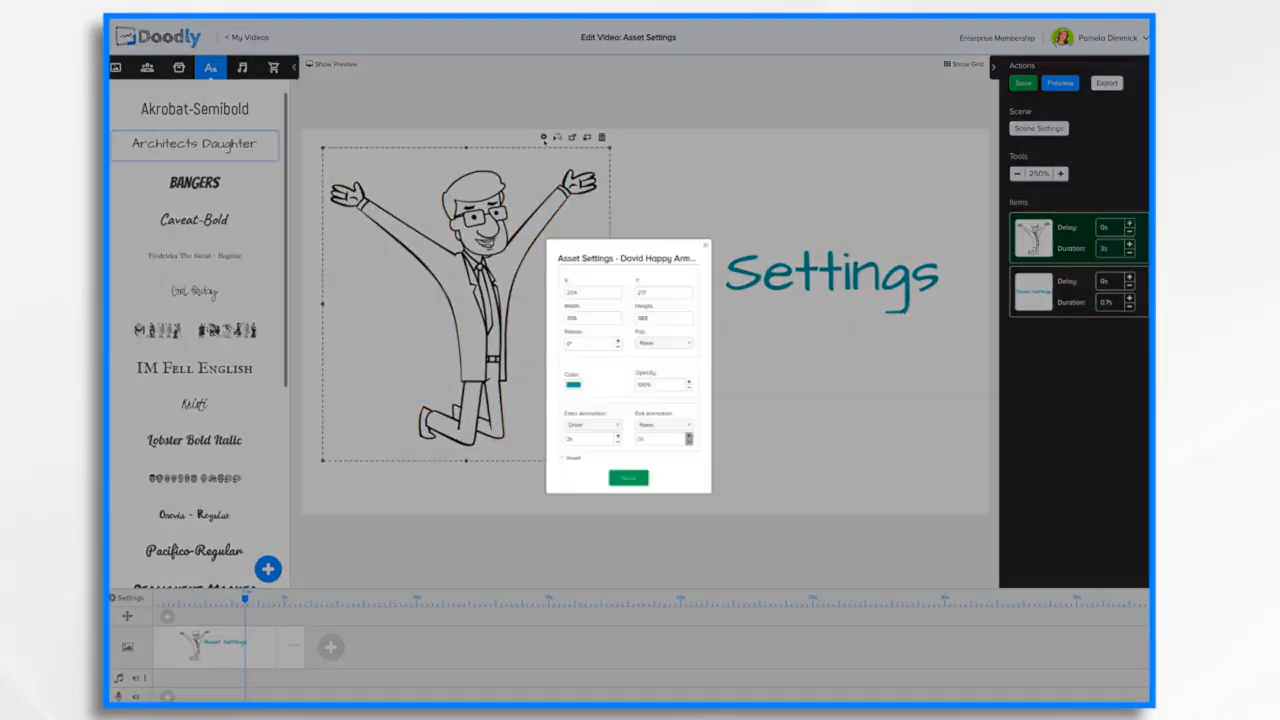
left_click(554, 390)
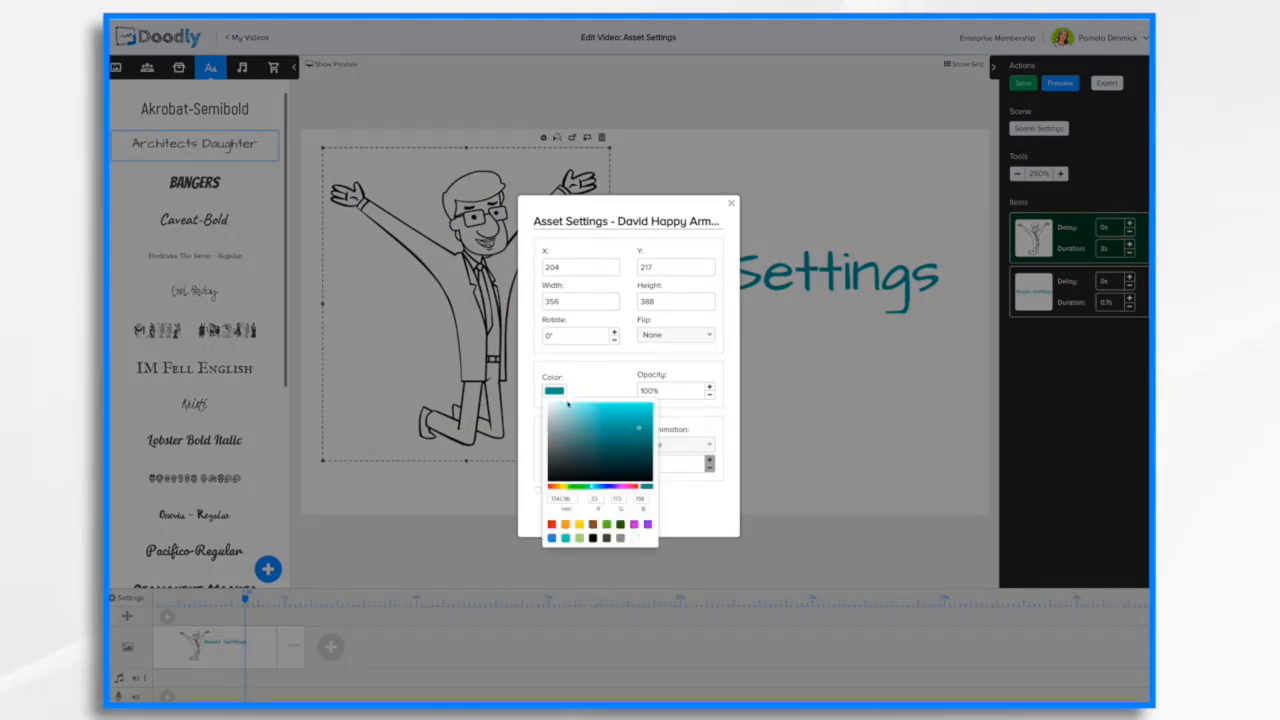
left_click(551, 524)
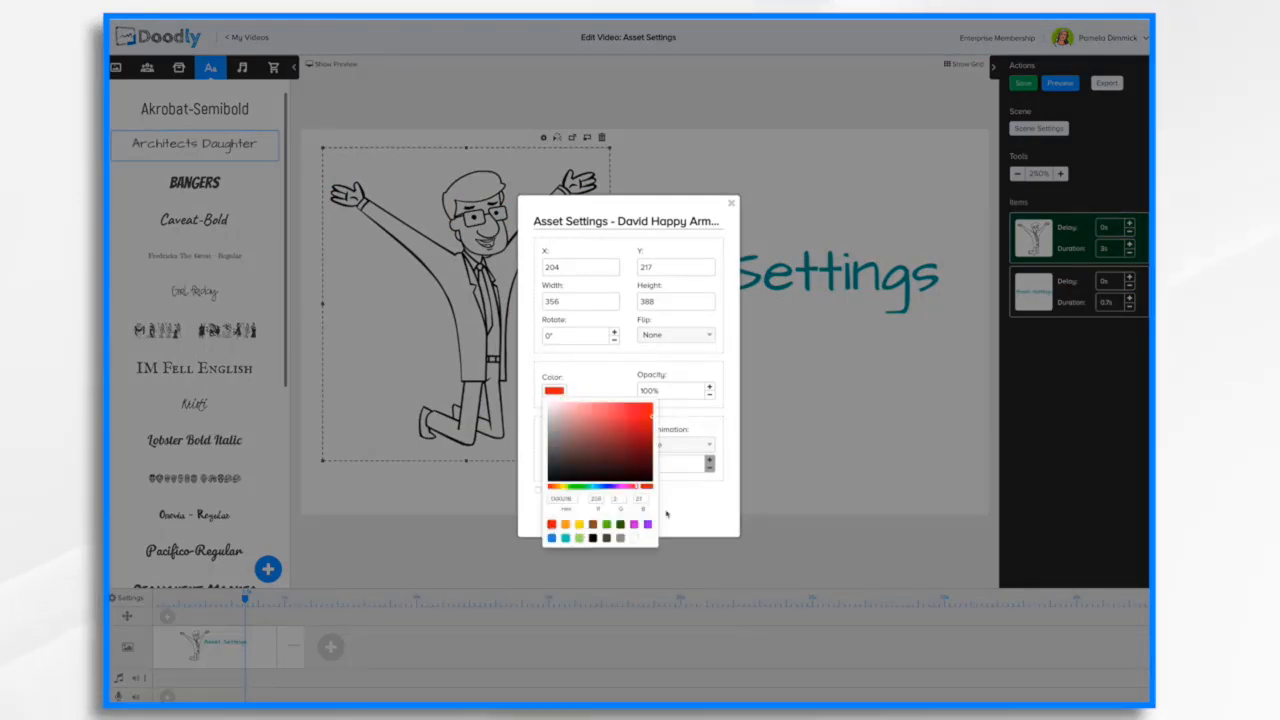
left_click(699, 517)
left_click(618, 521)
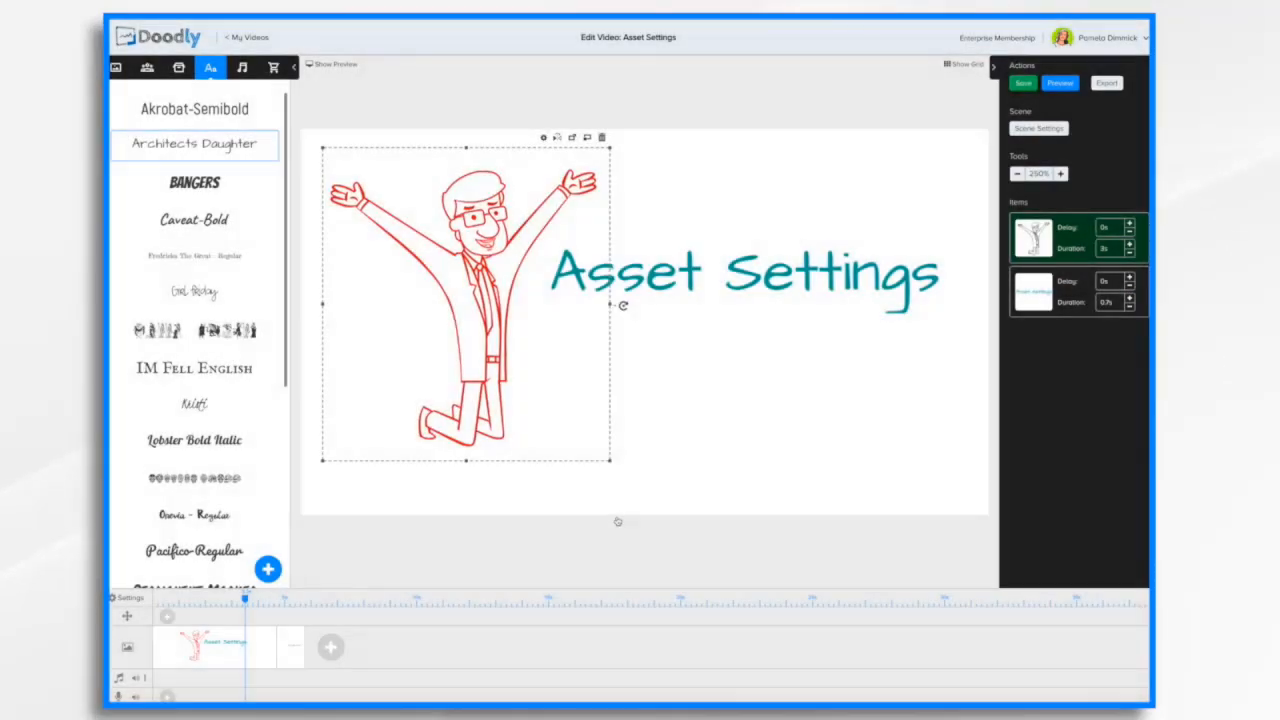
- Change the cheering man's colour to the preset black in his asset settings
left_click(543, 137)
left_click(553, 390)
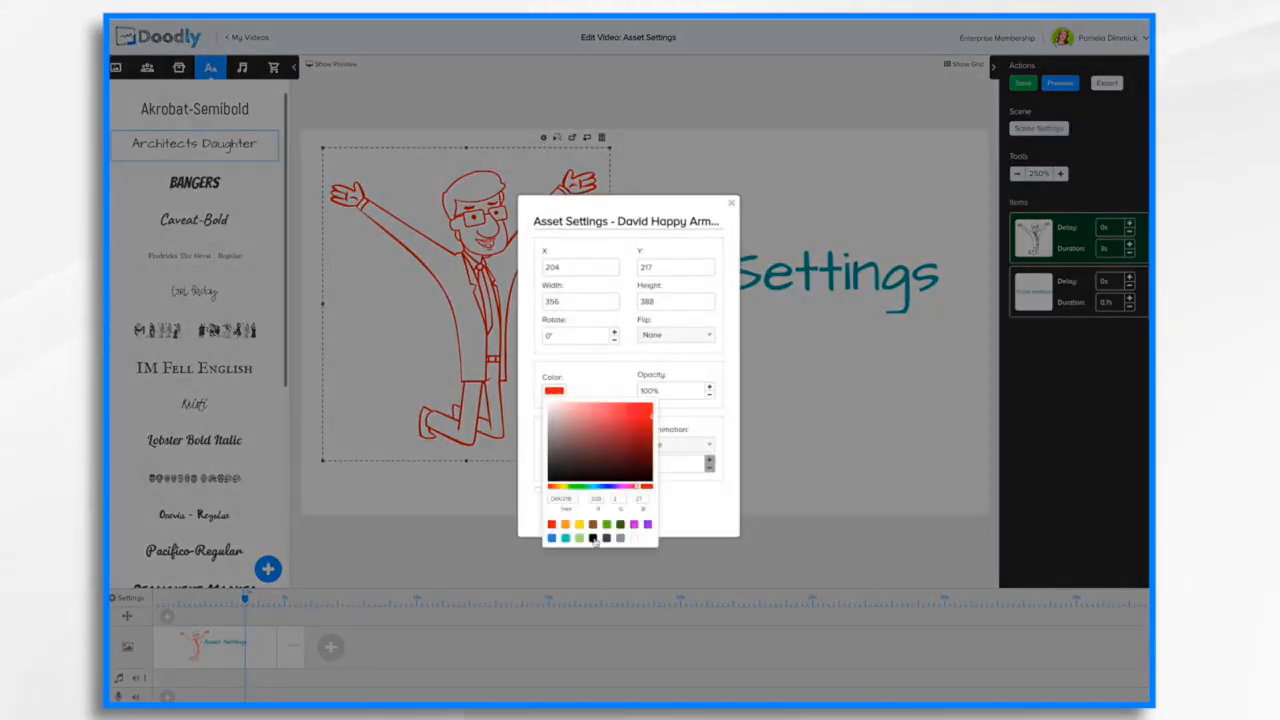
left_click(592, 538)
left_click(689, 504)
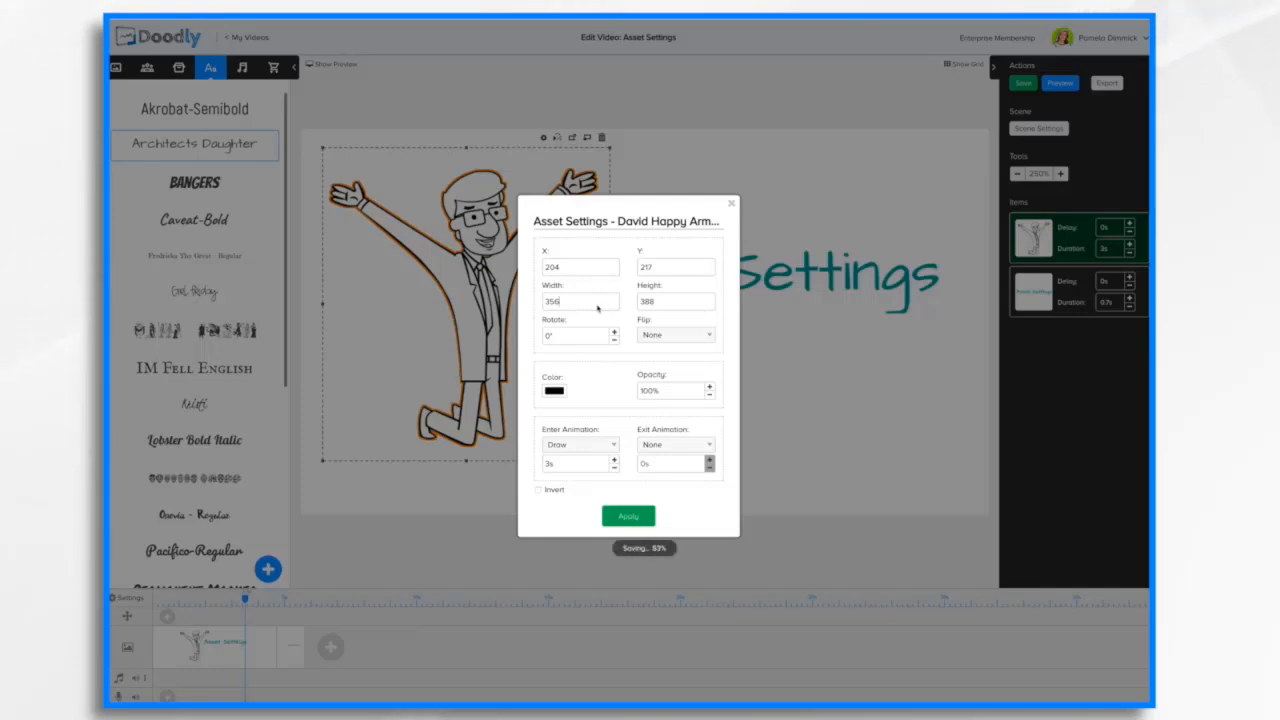
- Set the cheering man's width to 500 in his asset settings
left_click(598, 306)
key("BackSpace")
key("BackSpace")
key("BackSpace")
type("500")
key("Tab")
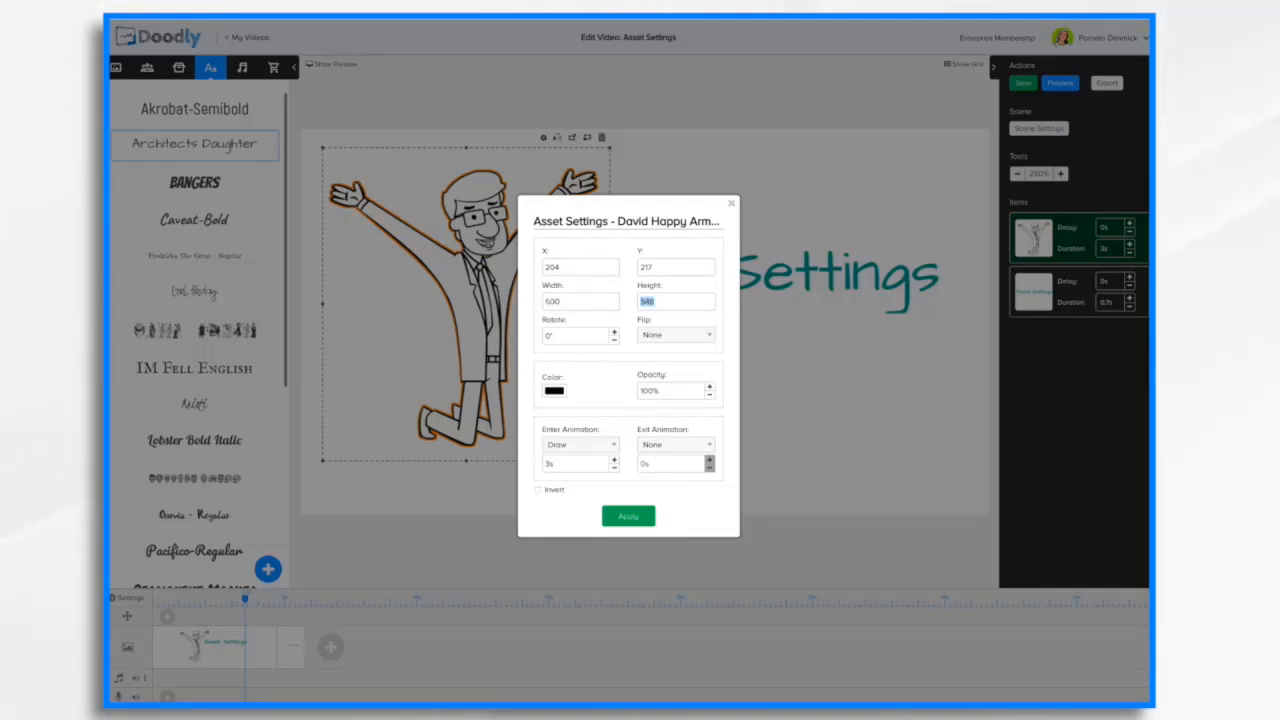
- Try a 12° rotation for the cheering man and check the flip options, leaving Flip at None
left_click(614, 333)
left_click(614, 333)
left_click(691, 336)
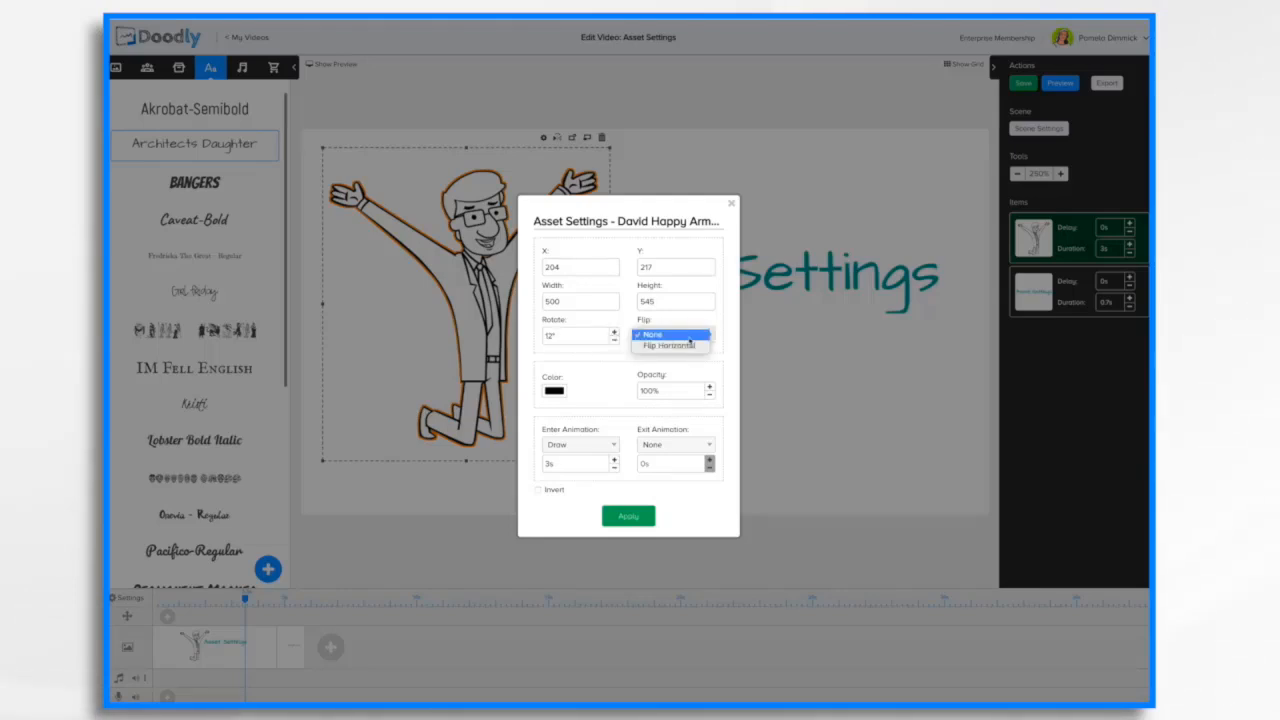
left_click(689, 340)
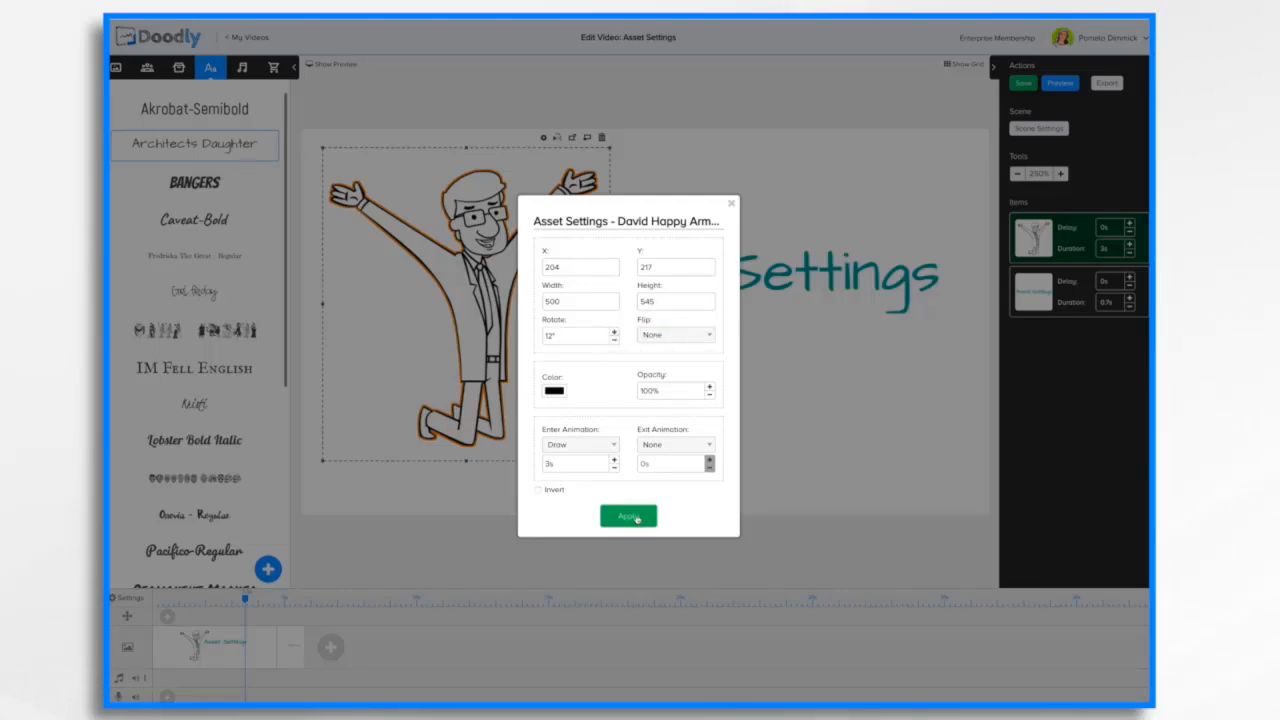
left_click(628, 516)
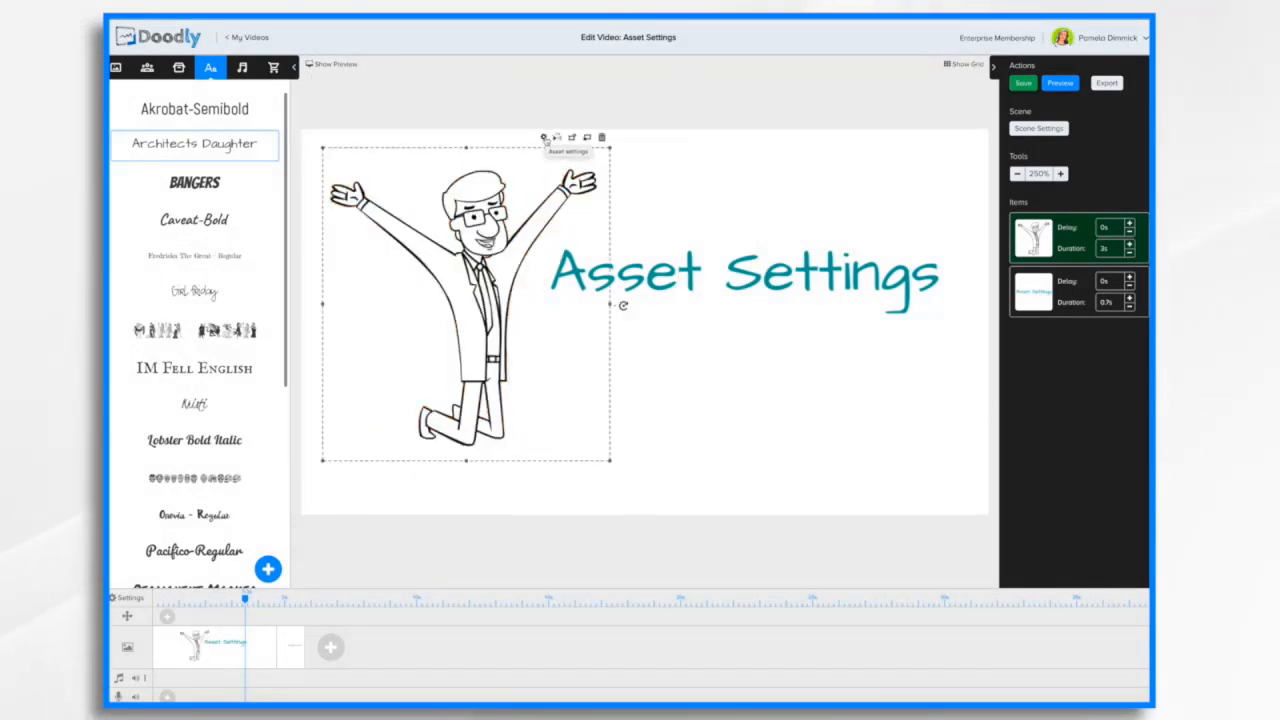
- Set the cheering man's opacity to 50% in his asset settings, apply it and deselect him
left_click(545, 138)
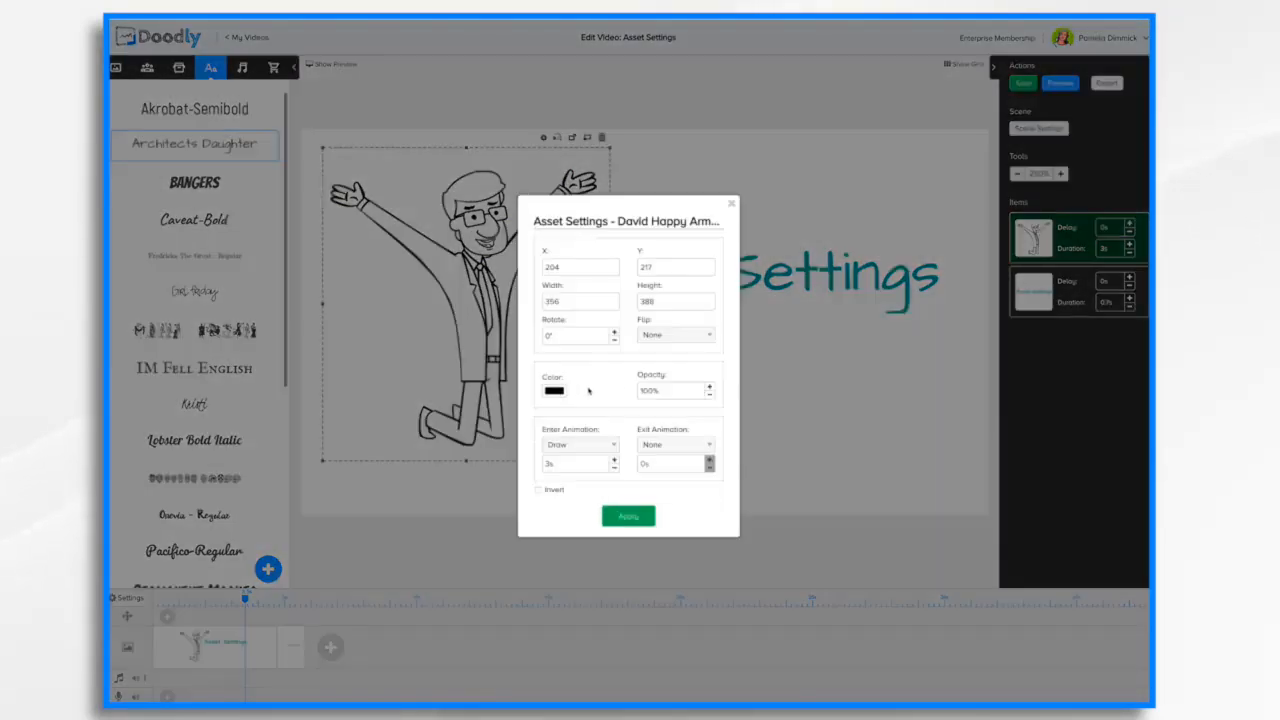
left_click(709, 395)
left_click(709, 395)
left_click(710, 396)
left_click(710, 396)
left_click(710, 396)
left_click(671, 393)
key("BackSpace")
key("BackSpace")
key("BackSpace")
type("50")
key("Return")
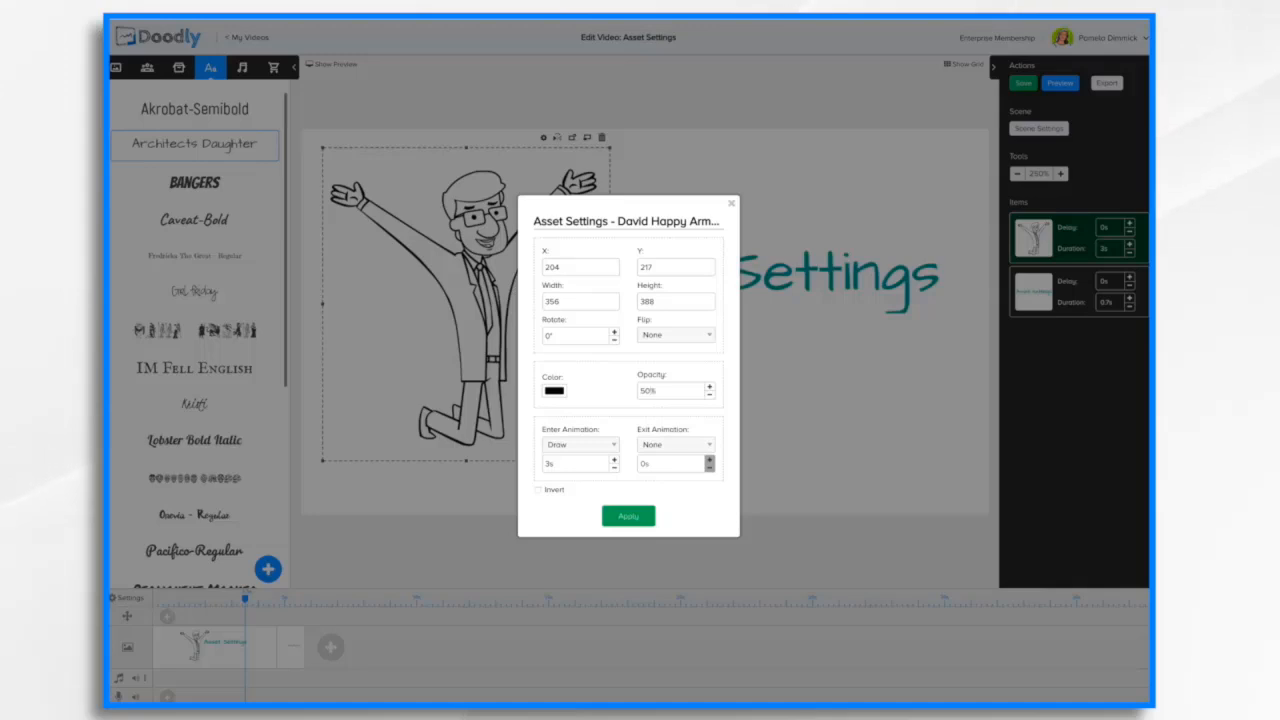
left_click(629, 518)
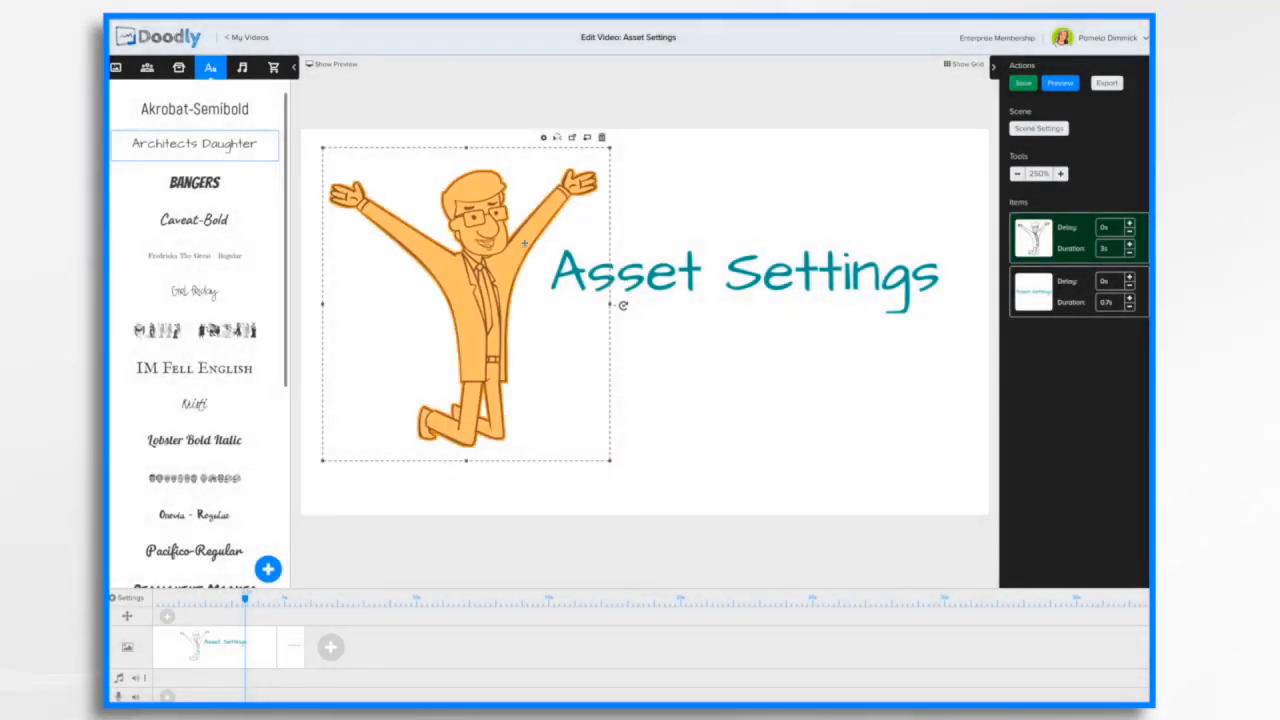
left_click(713, 401)
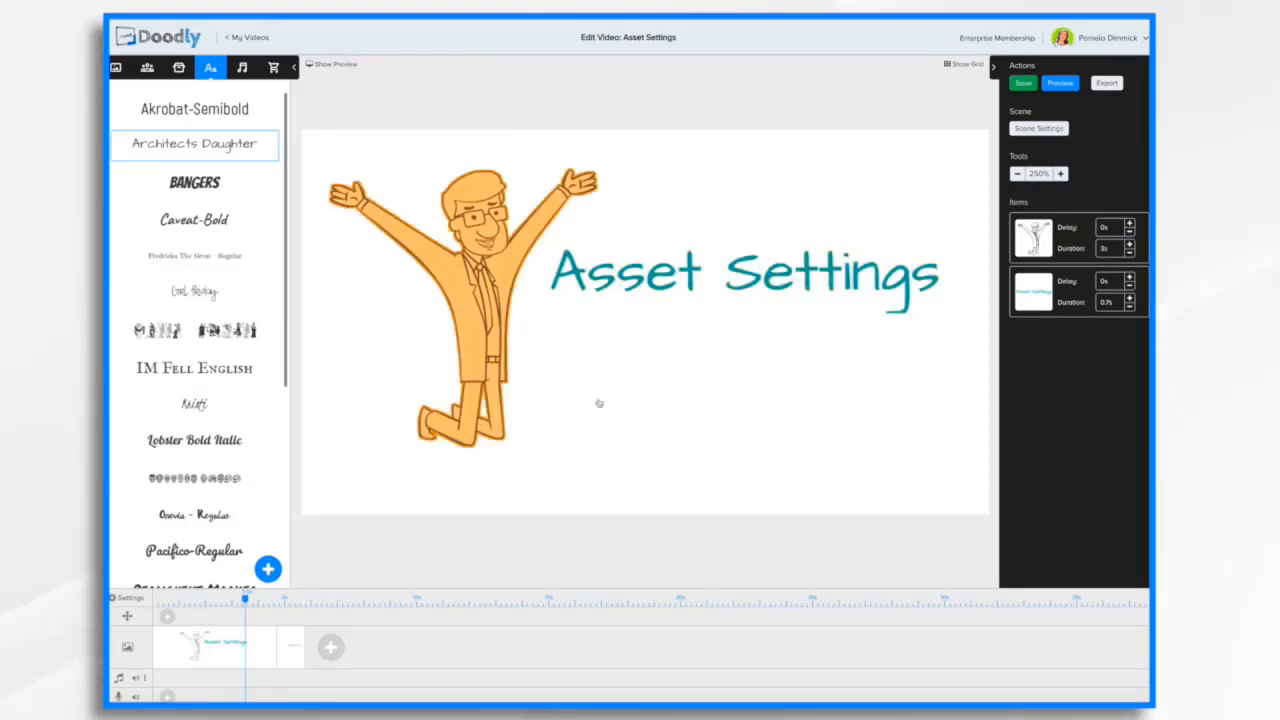
- Set the duration of the cheering man's Draw enter animation to 1s, apply it and preview the video
double_click(574, 437)
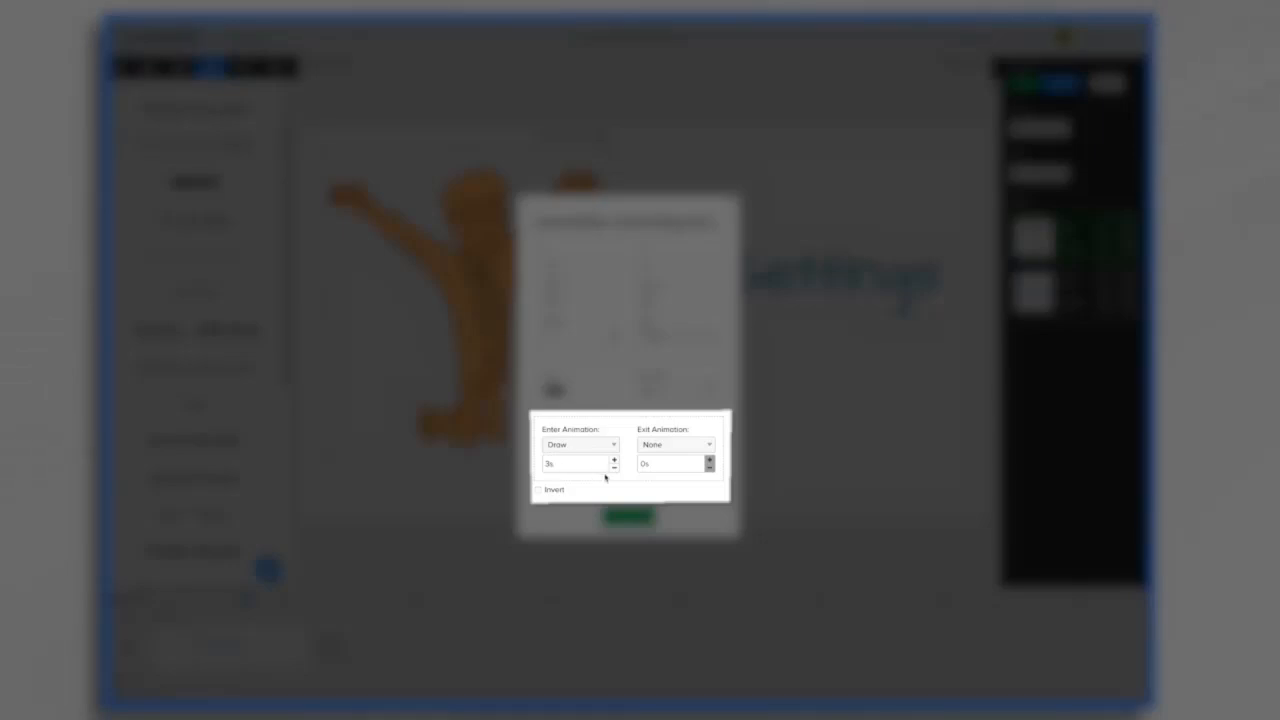
left_click(614, 468)
left_click(614, 468)
left_click(614, 468)
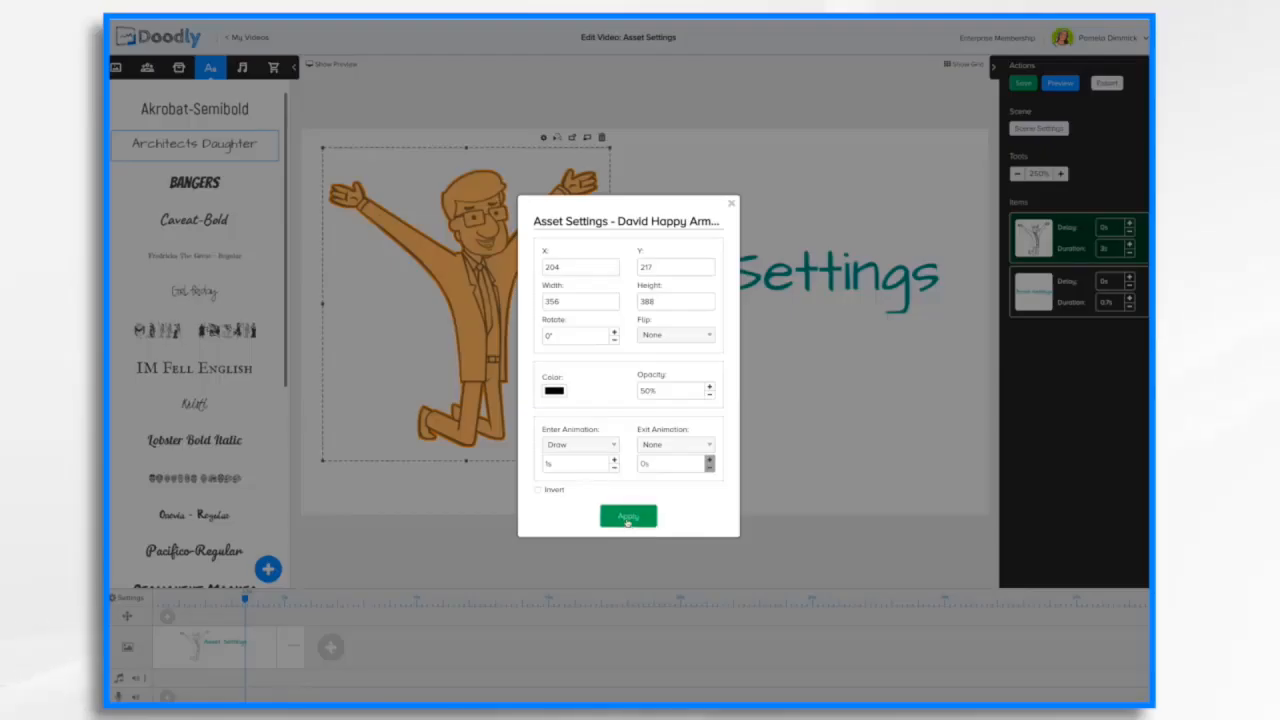
left_click(627, 517)
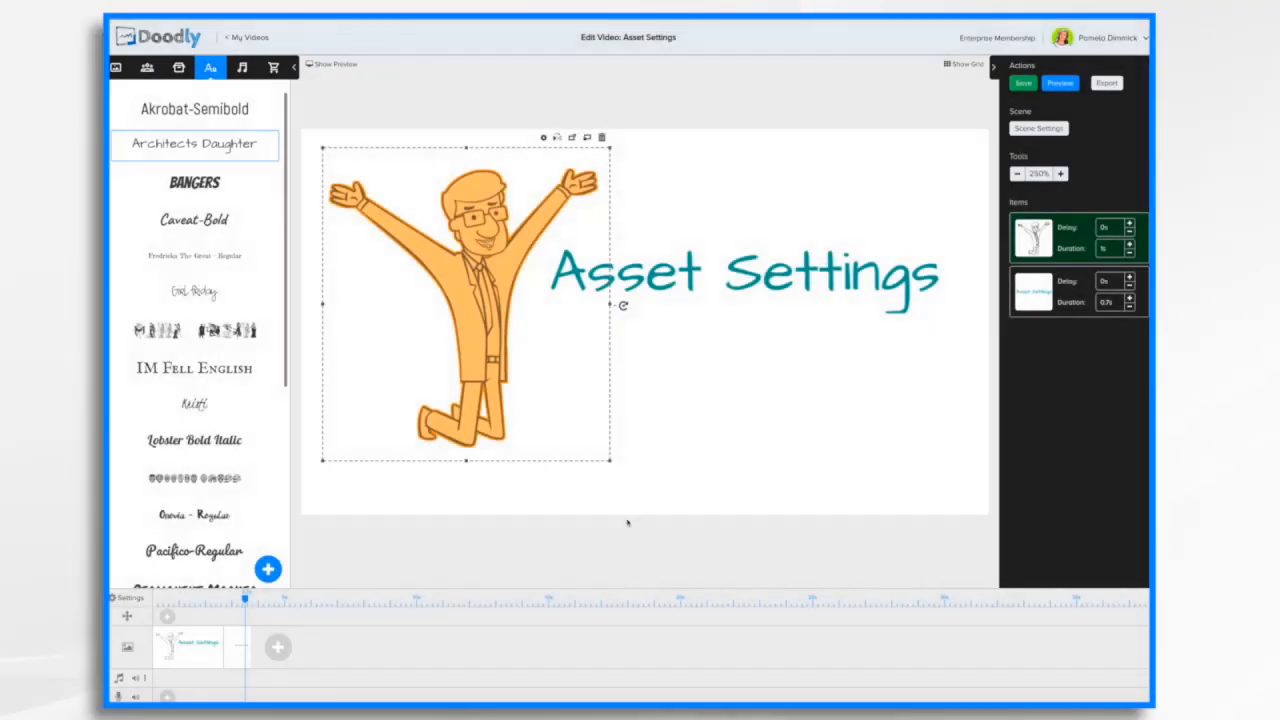
left_click(1061, 84)
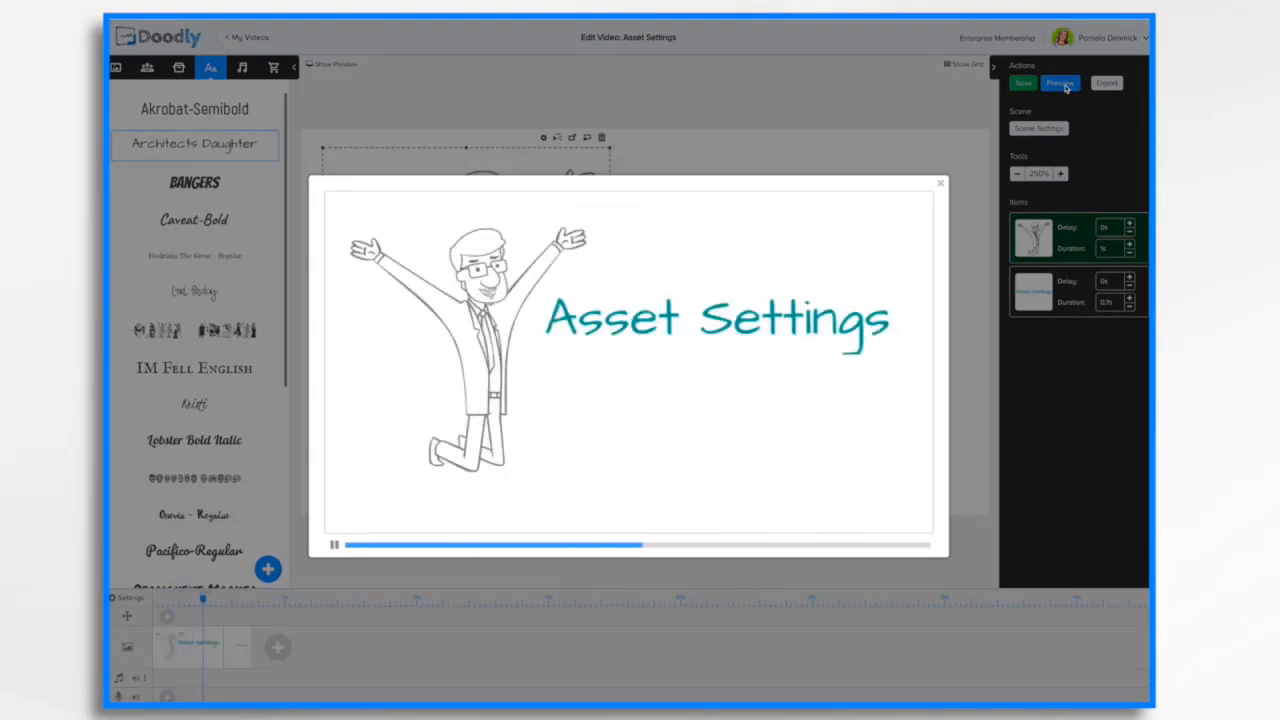
left_click(940, 186)
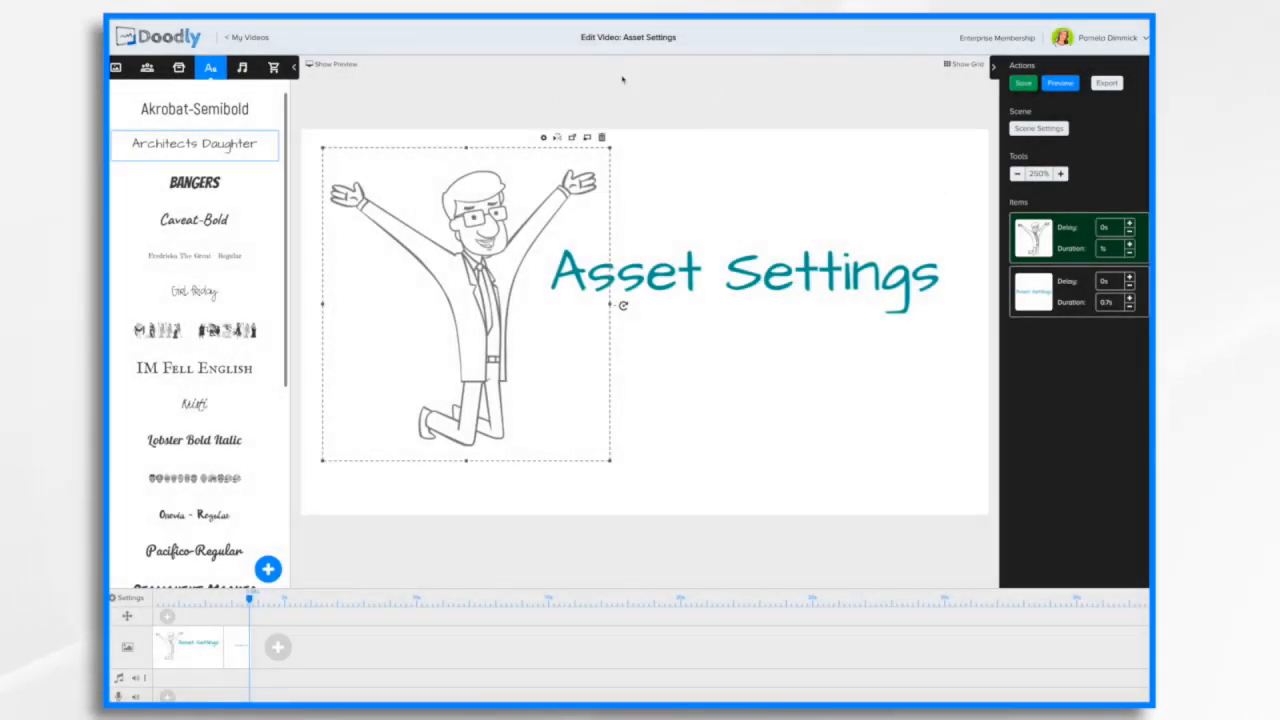
- Set the cheering man's enter animation to None, apply it and play the video preview twice
left_click(543, 137)
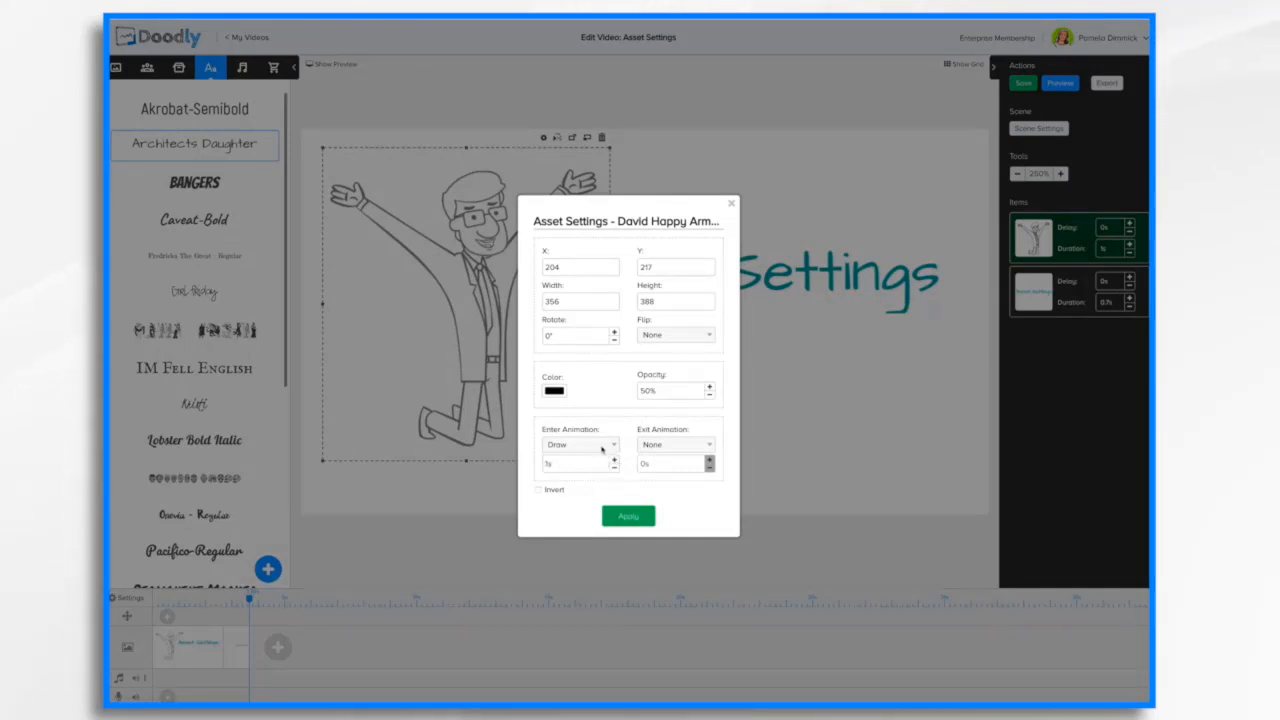
left_click(602, 449)
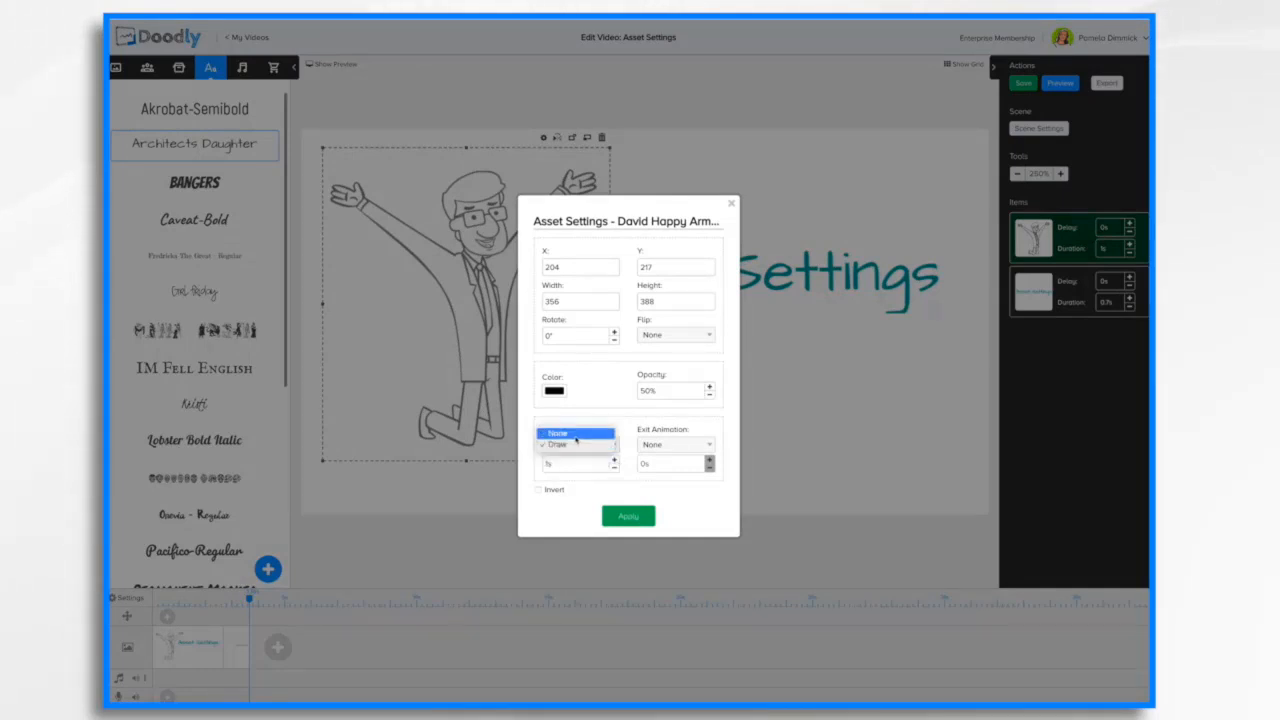
left_click(575, 440)
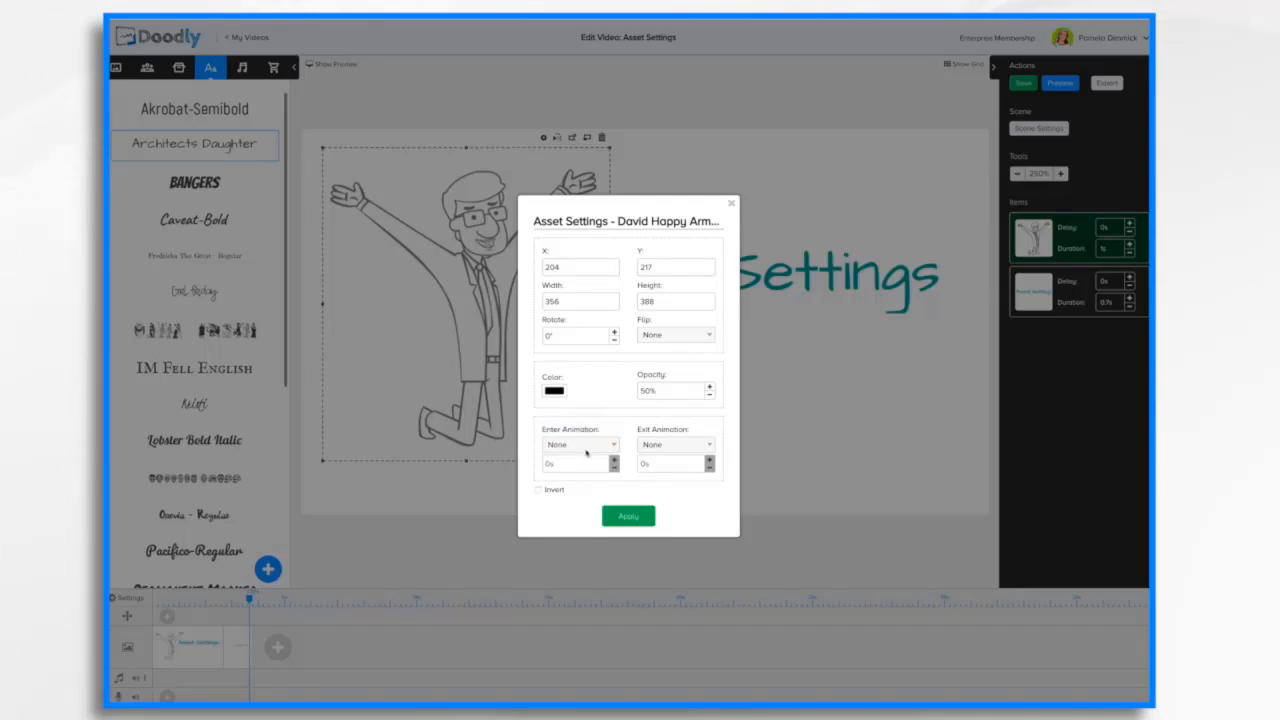
left_click(624, 517)
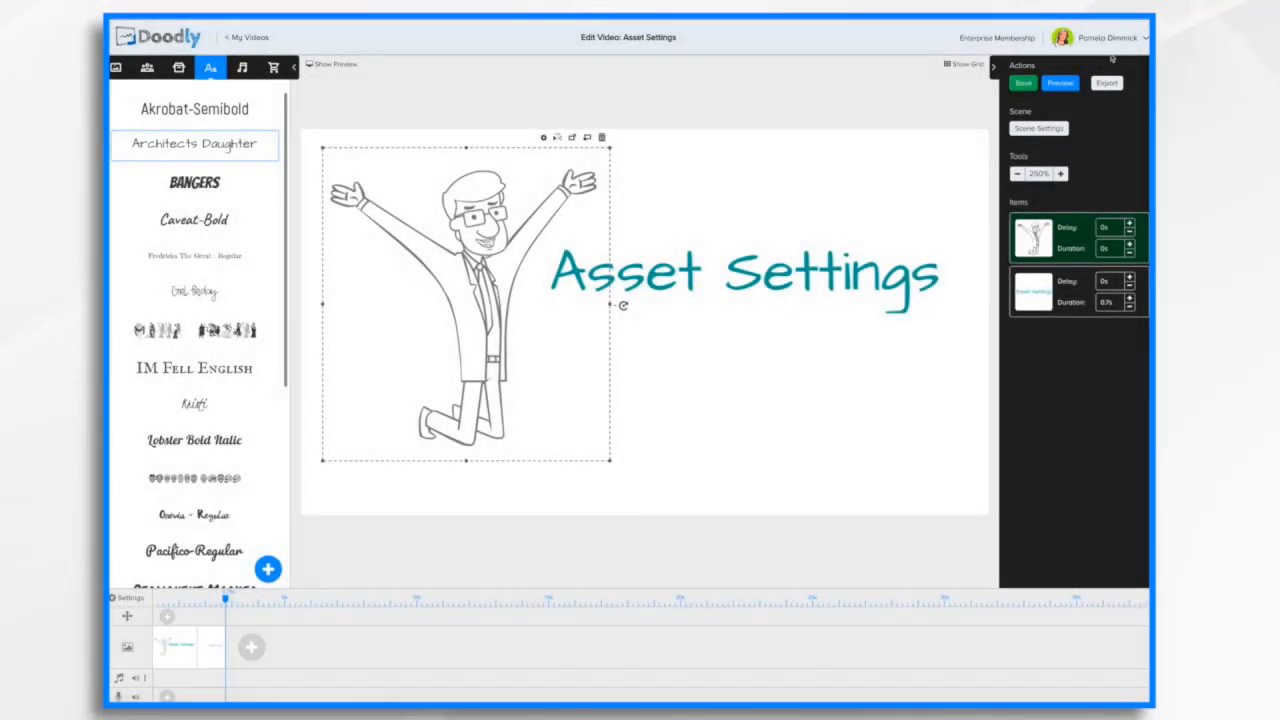
left_click(1062, 83)
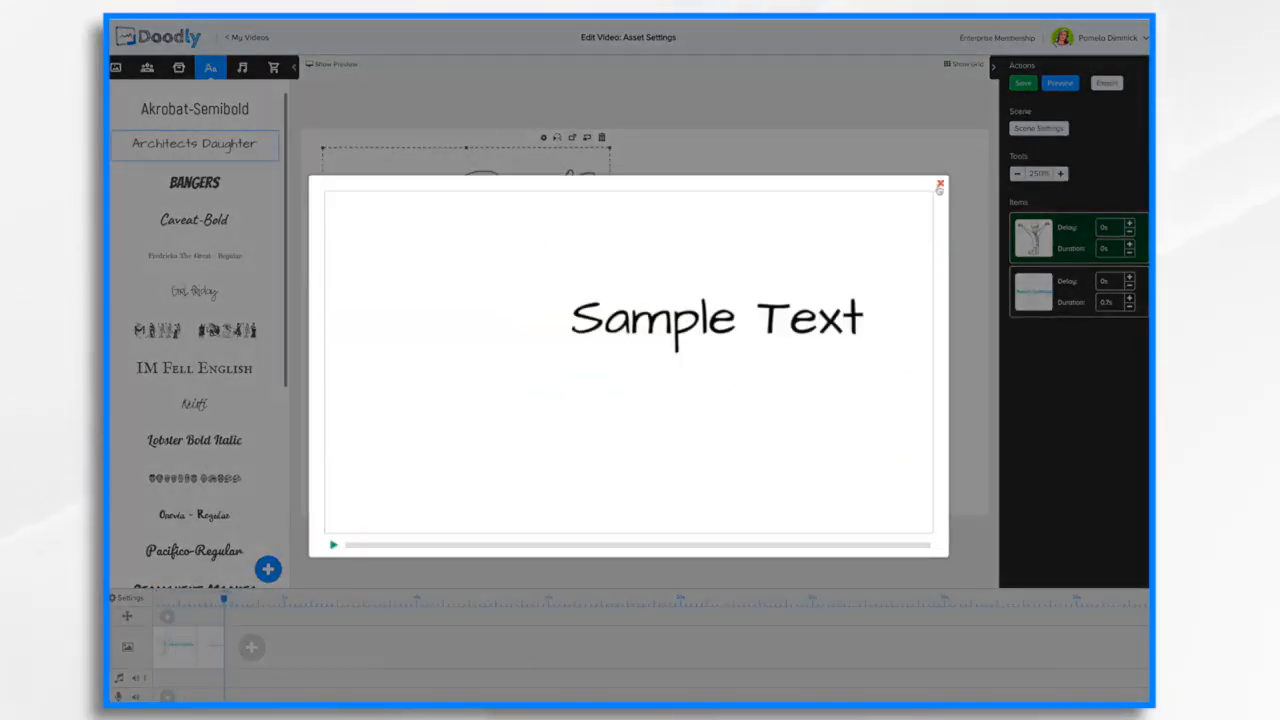
left_click(939, 184)
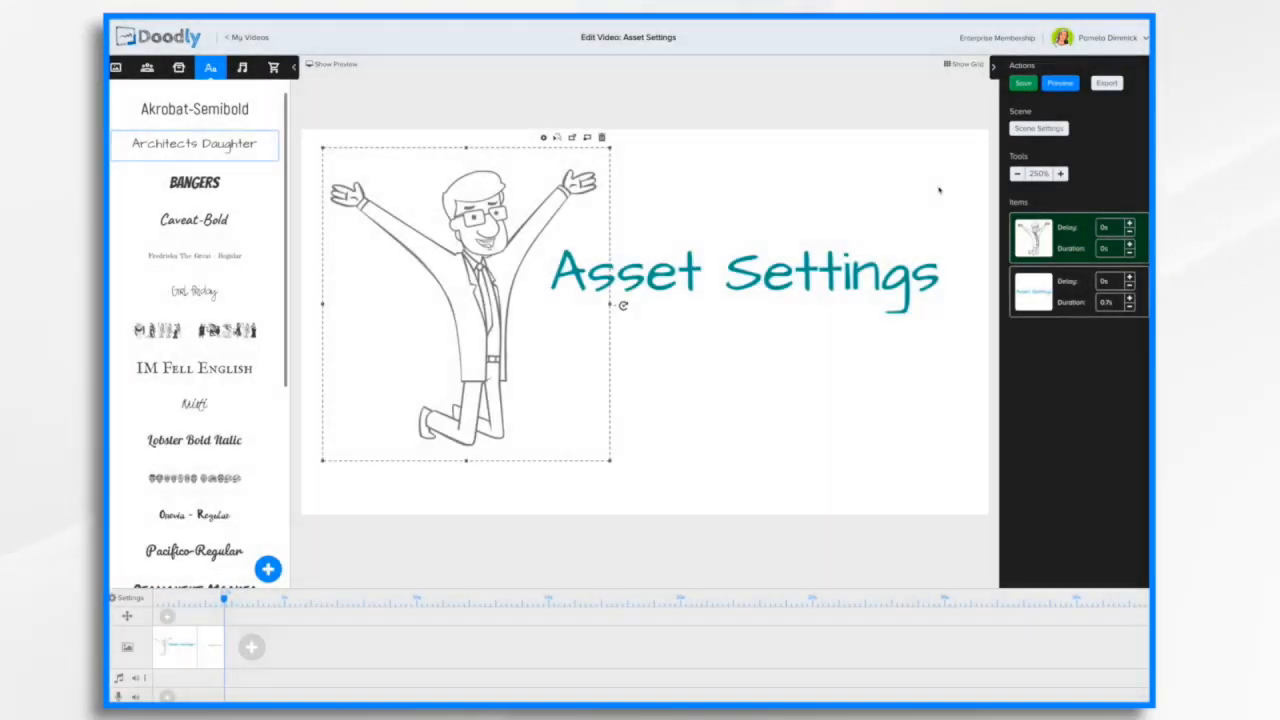
left_click(1062, 84)
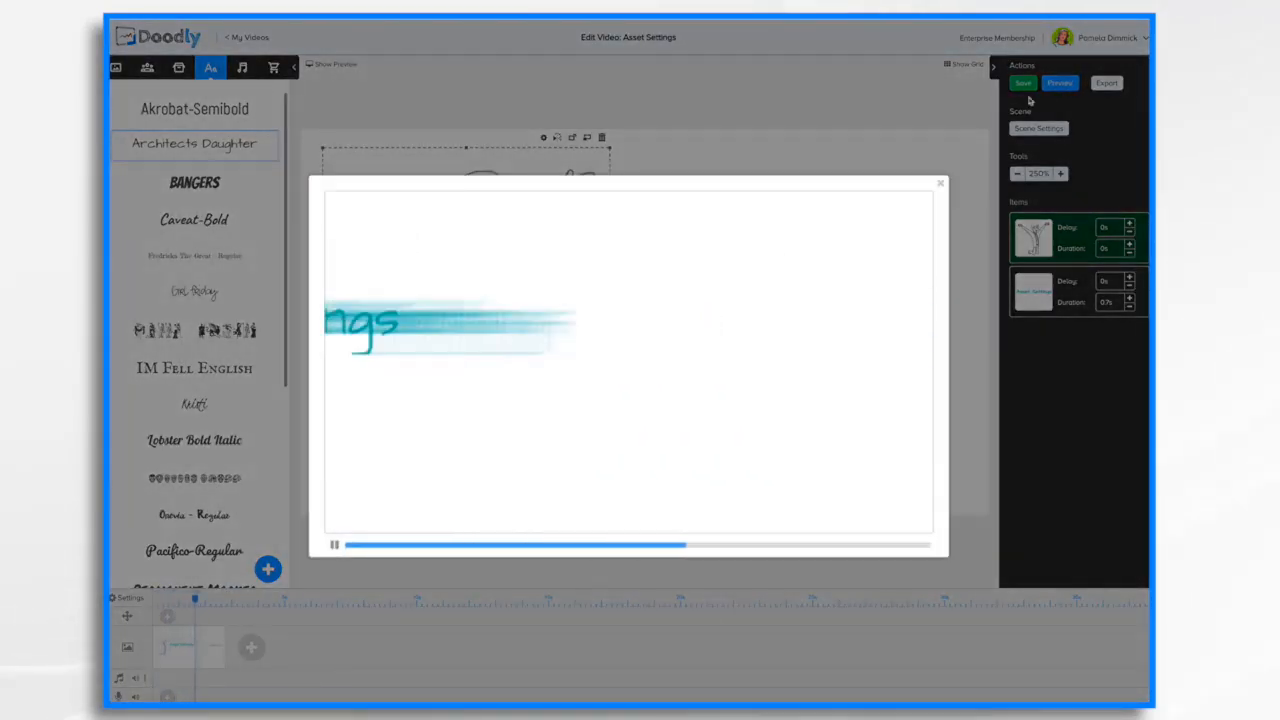
left_click(940, 184)
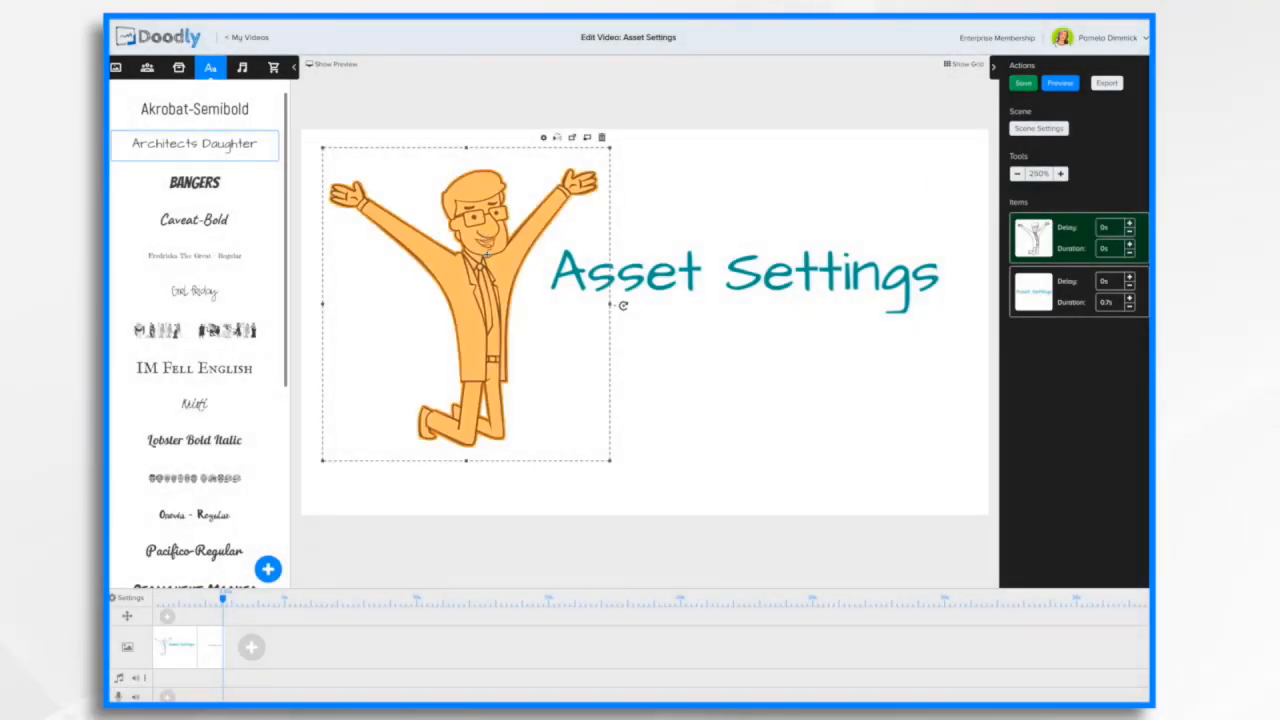
- Set the cheering man's enter animation to Draw with a duration of 2s
double_click(488, 256)
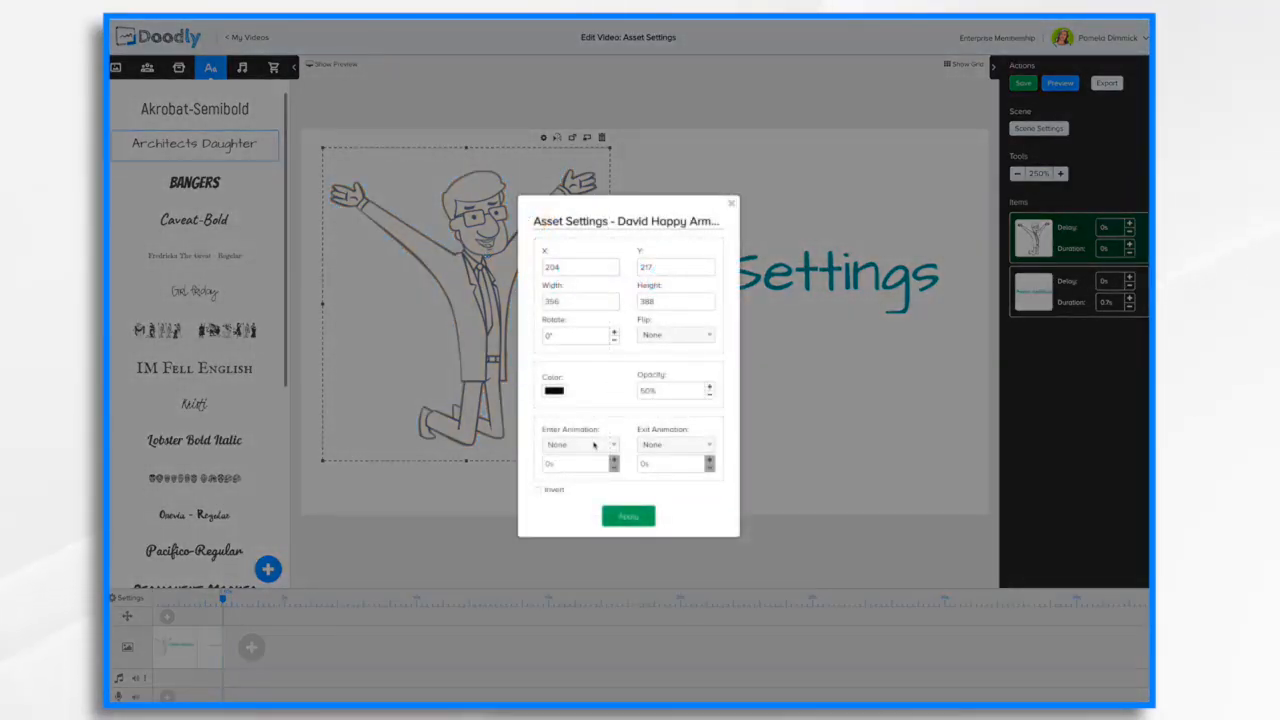
left_click(594, 444)
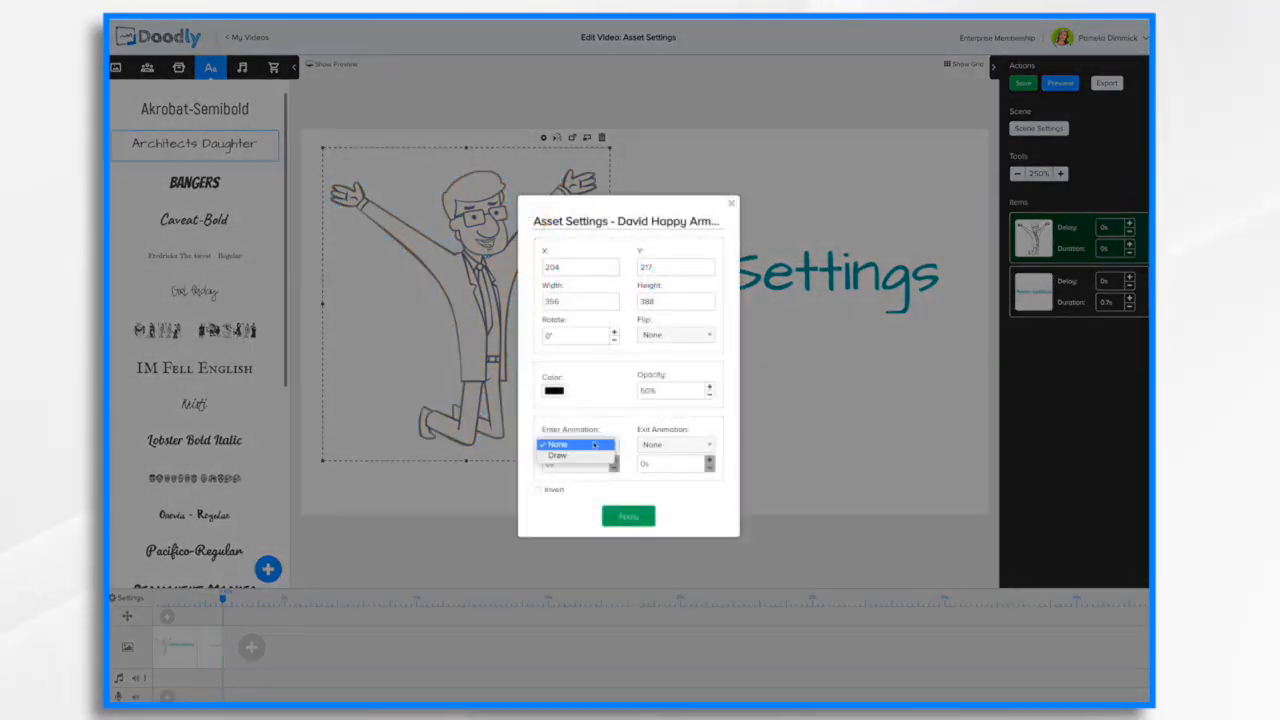
left_click(575, 455)
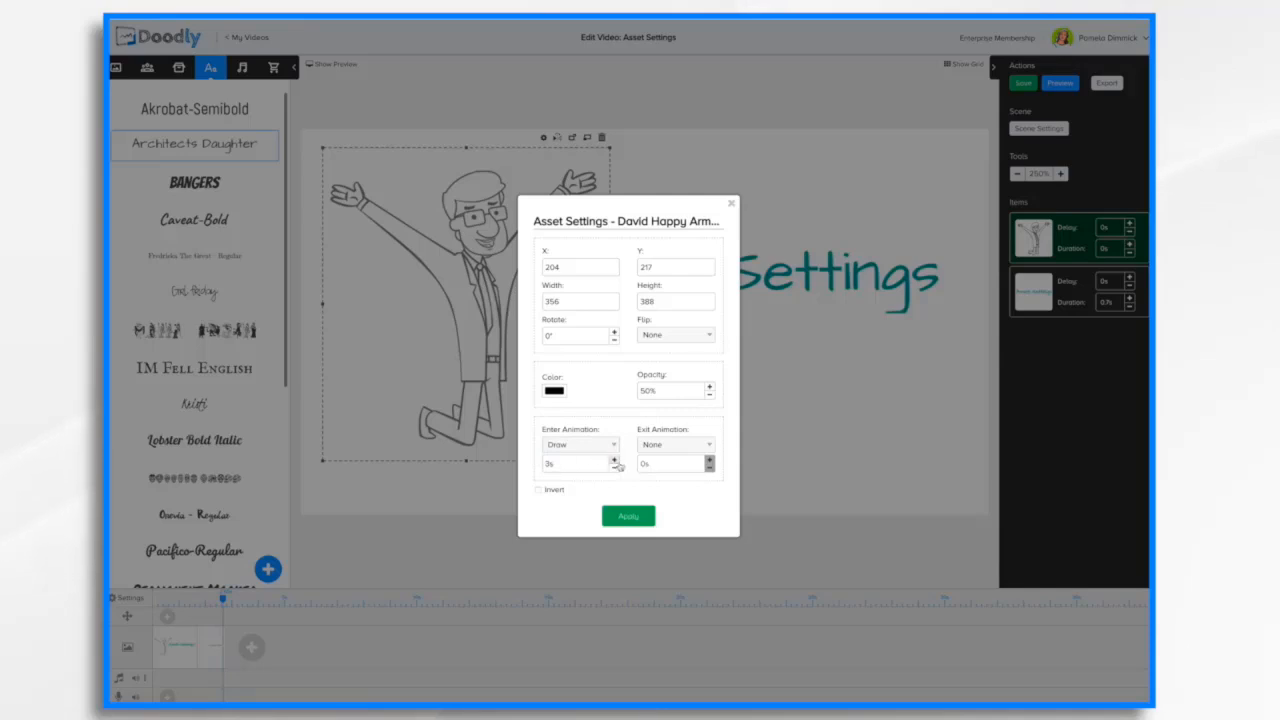
left_click(614, 467)
- Set the cheering man's exit animation to Erase, apply the settings and preview the video
left_click(687, 445)
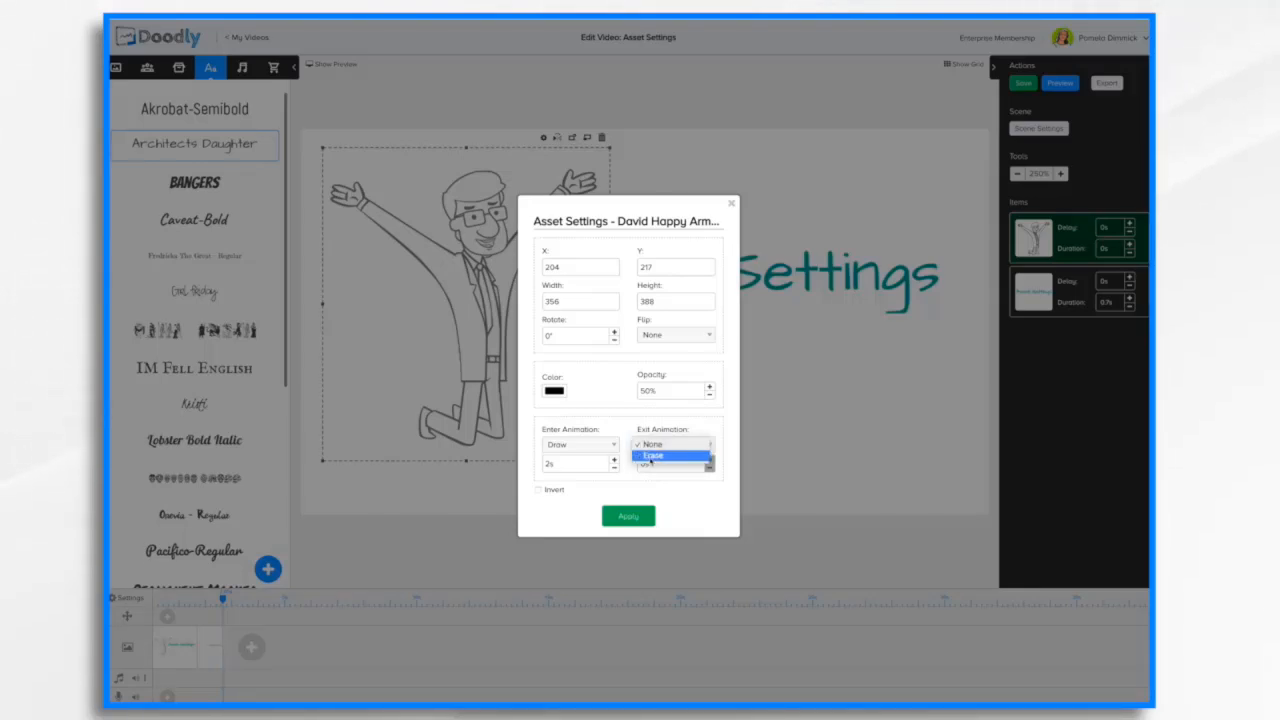
left_click(650, 457)
left_click(639, 520)
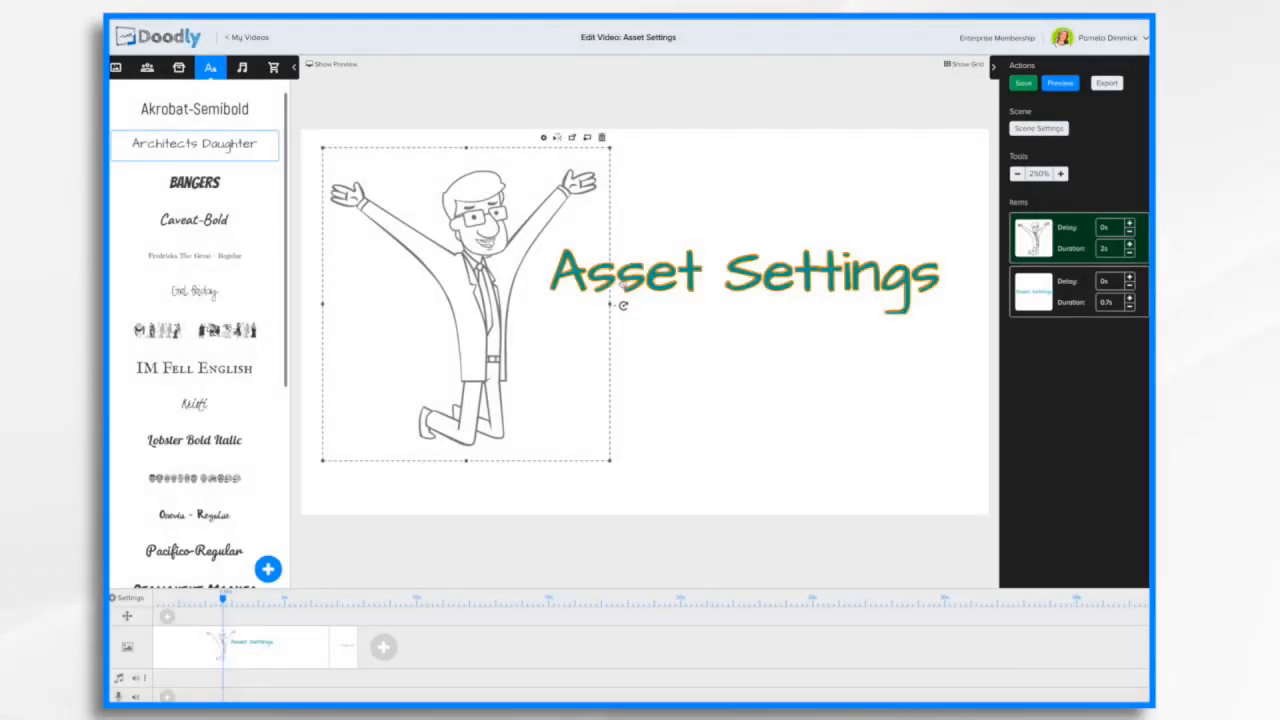
left_click(1065, 85)
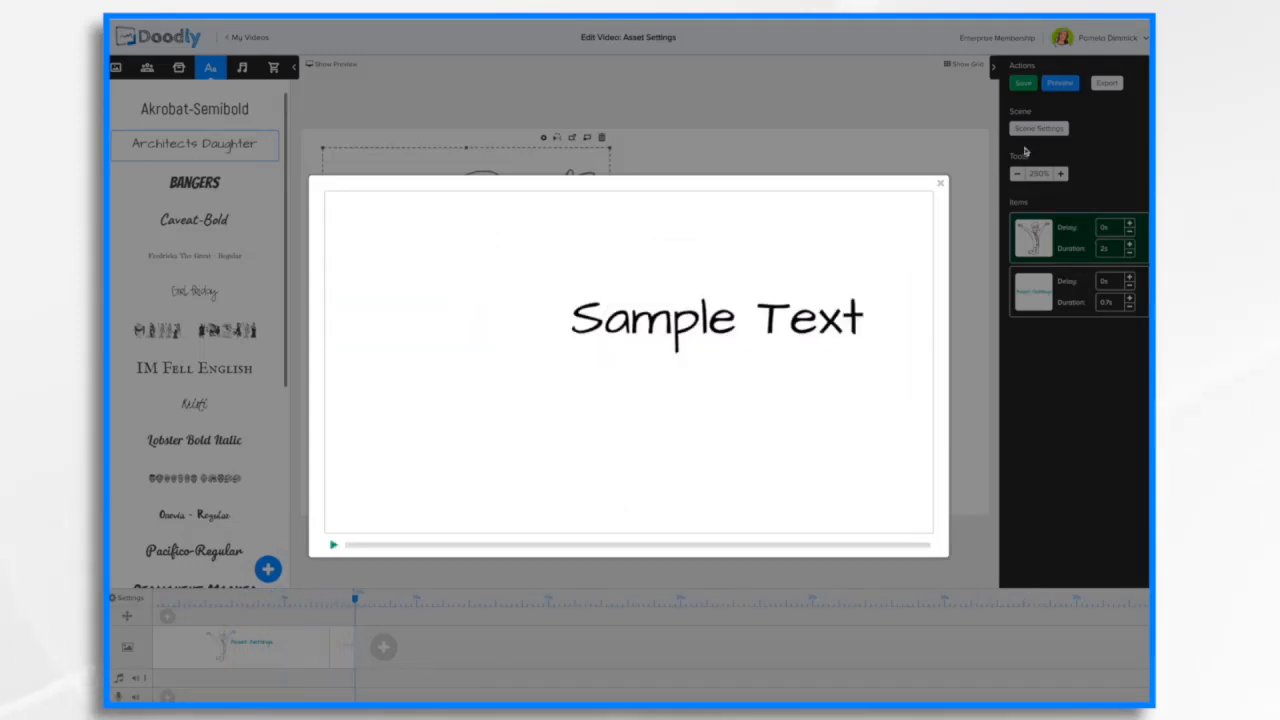
left_click(940, 183)
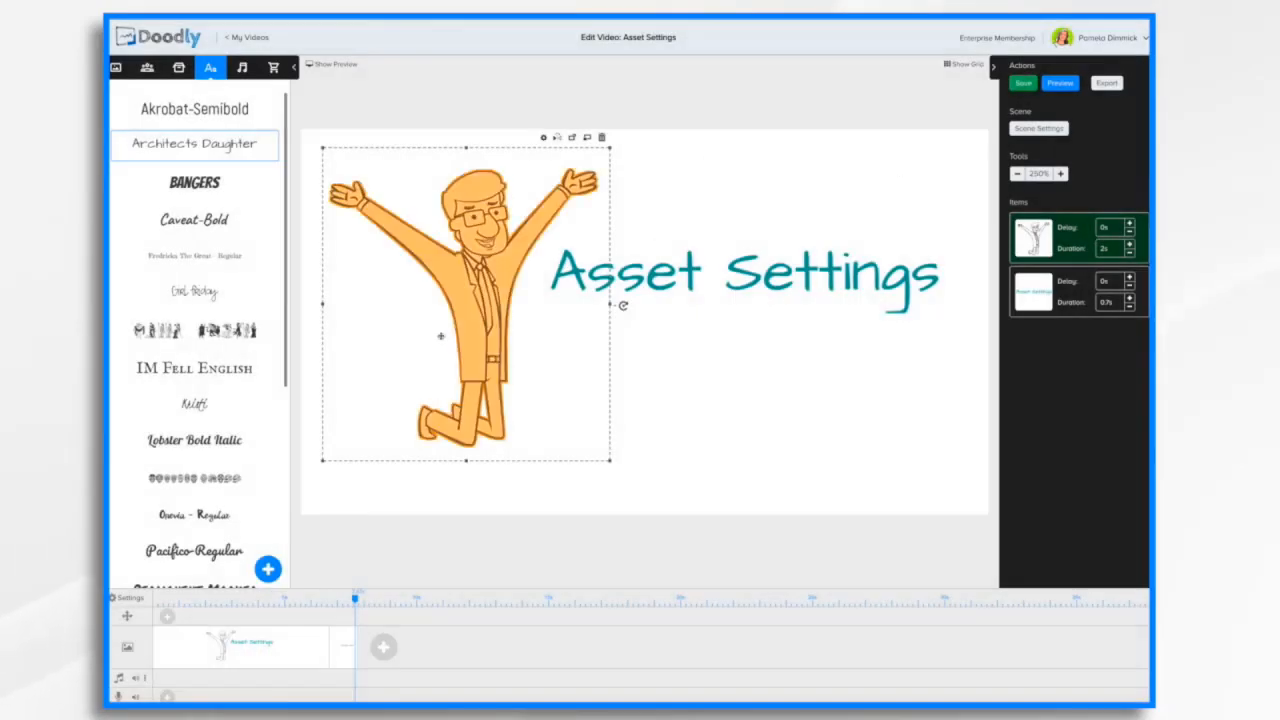
- Set the duration of the cheering man's Erase exit animation to 2s, apply it and preview the video
left_click(544, 137)
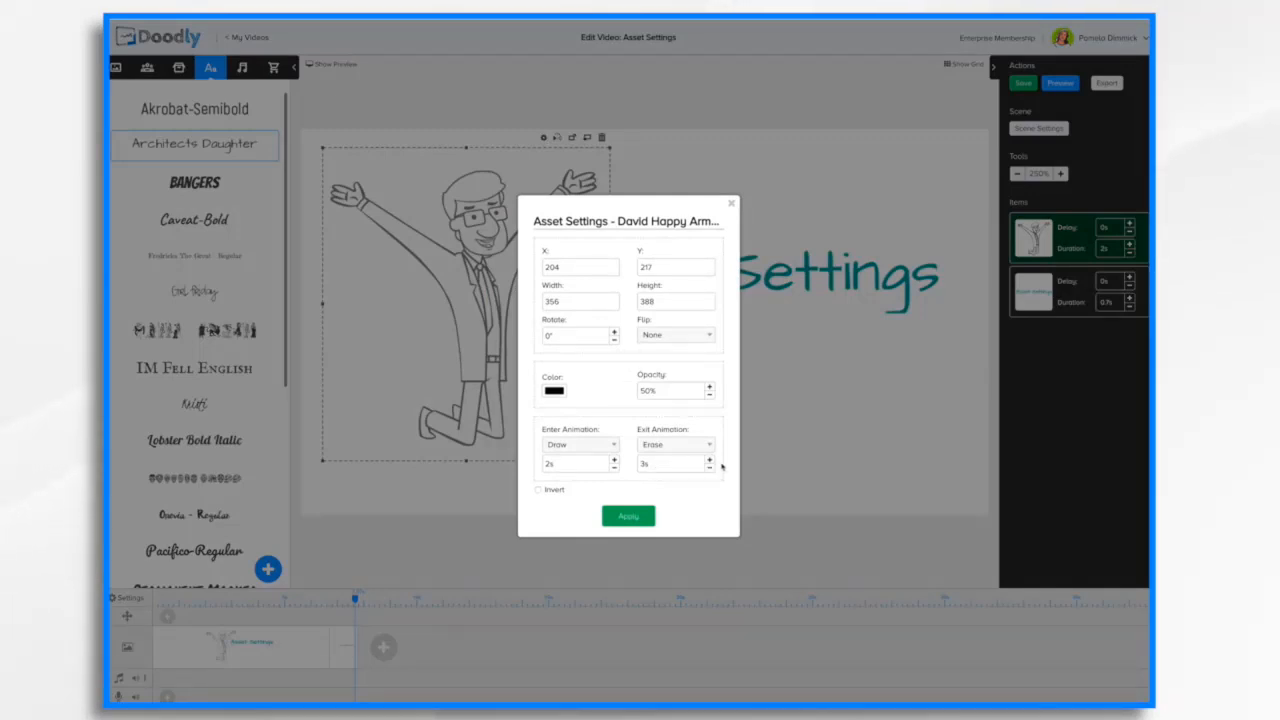
left_click(709, 468)
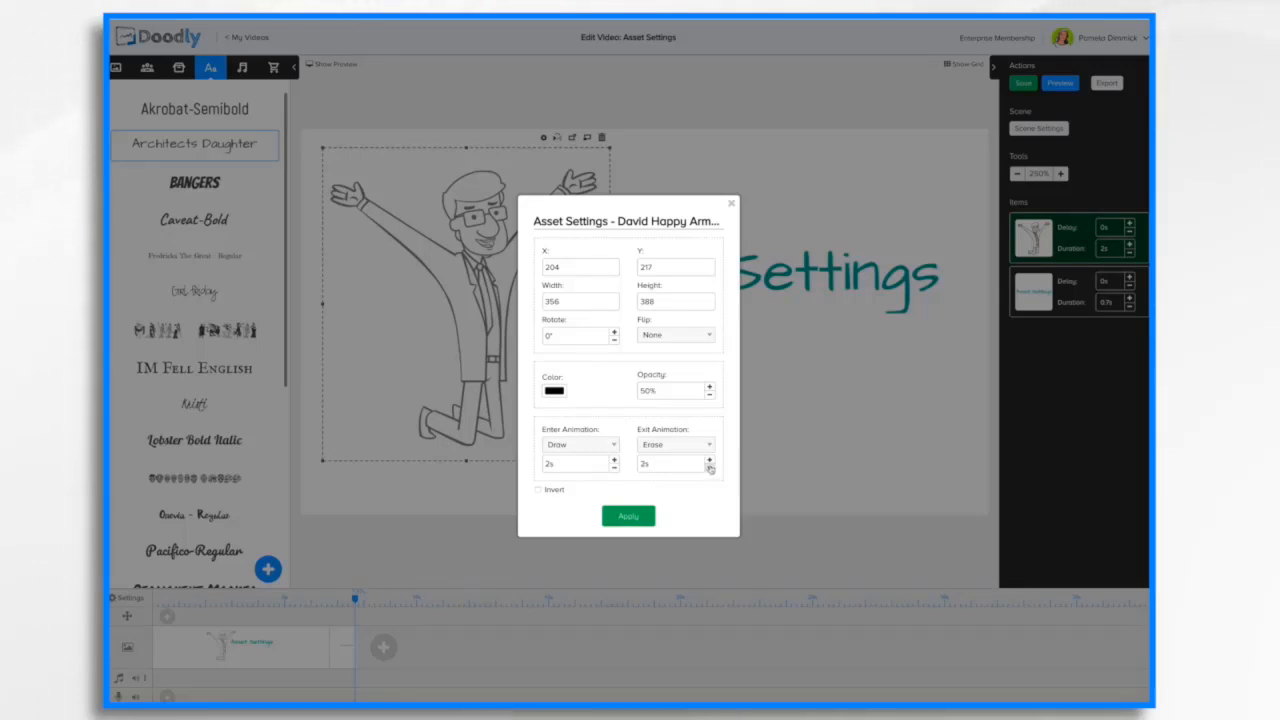
left_click(709, 460)
left_click(625, 517)
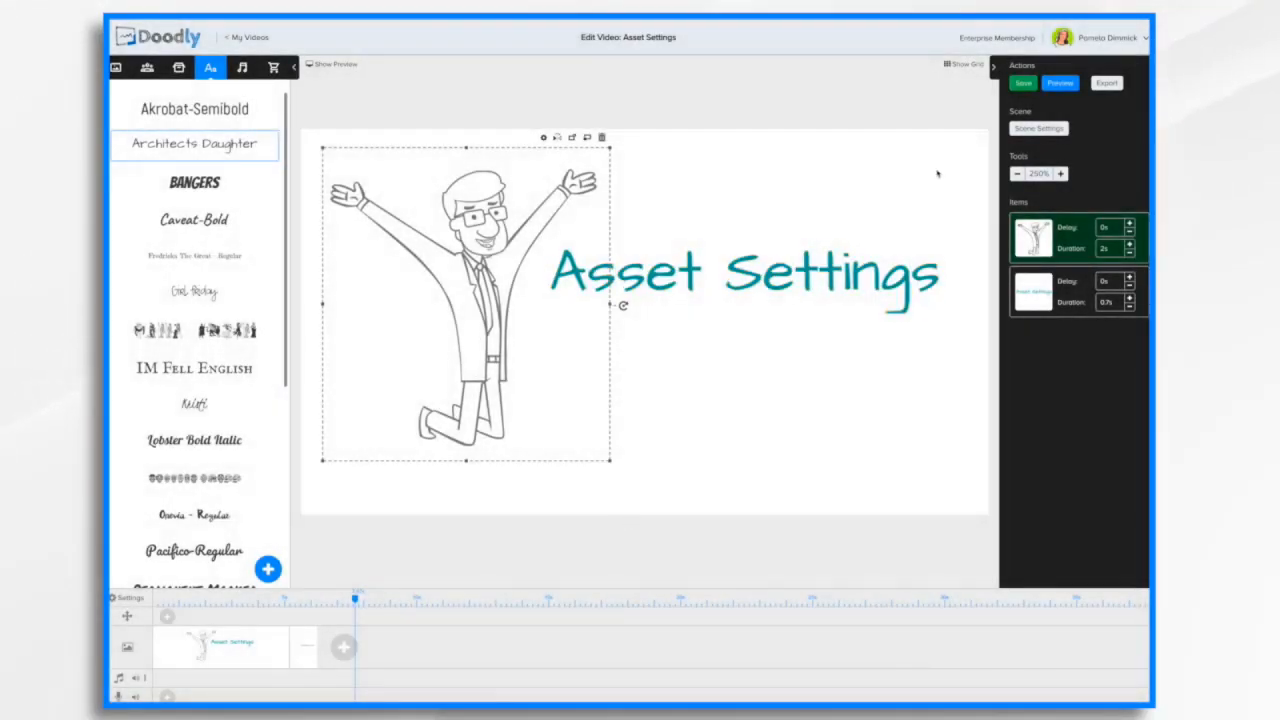
left_click(1062, 84)
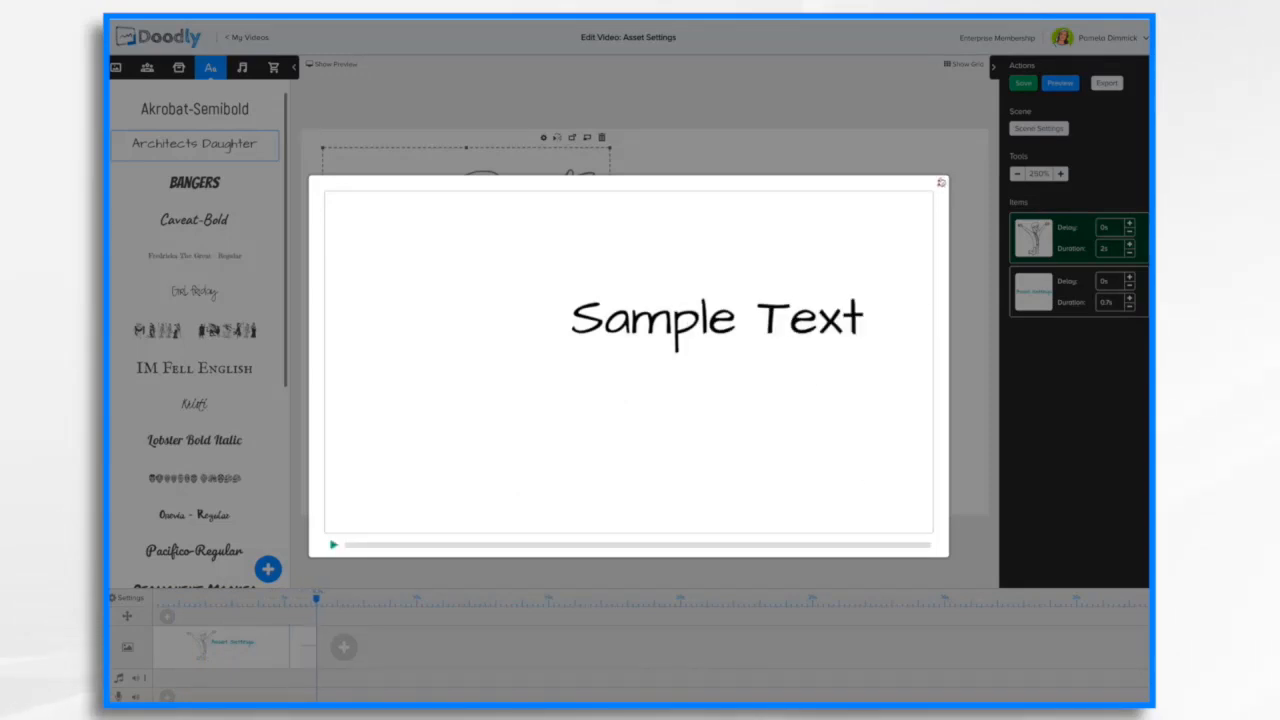
left_click(940, 184)
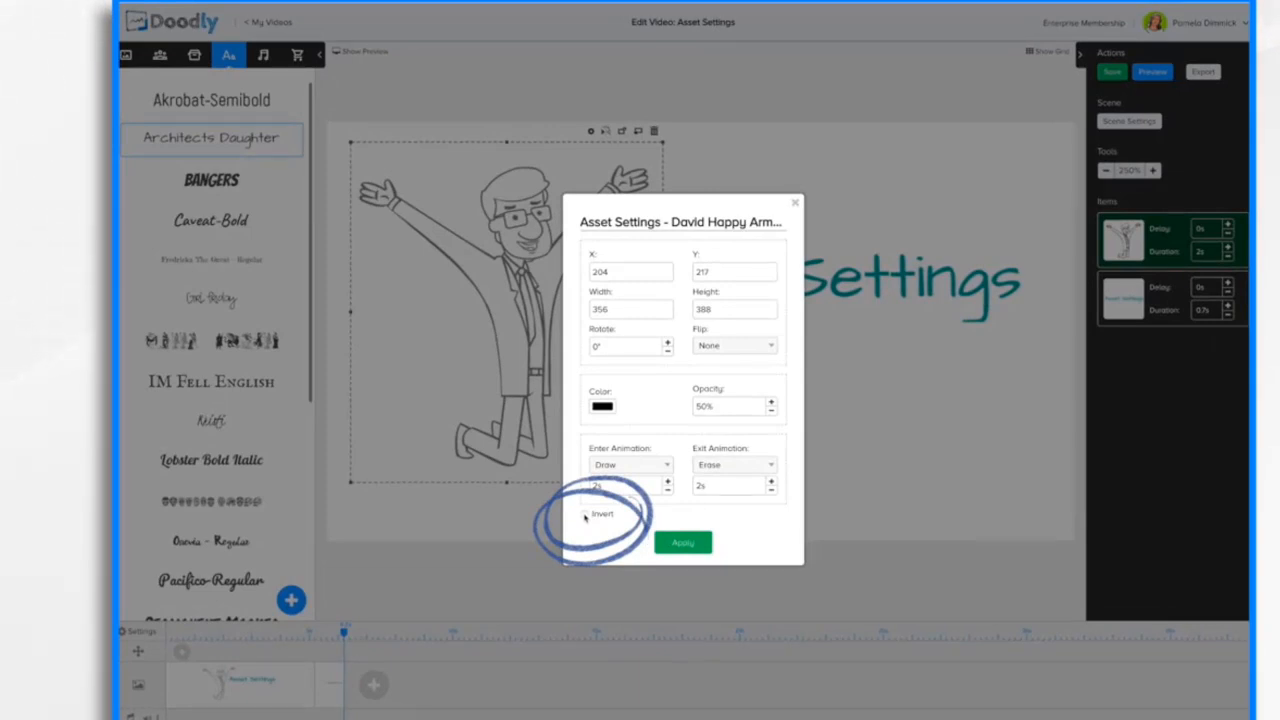
- Apply Invert to the cheering man, and switch the inversion off again in the asset settings
left_click(585, 514)
left_click(669, 538)
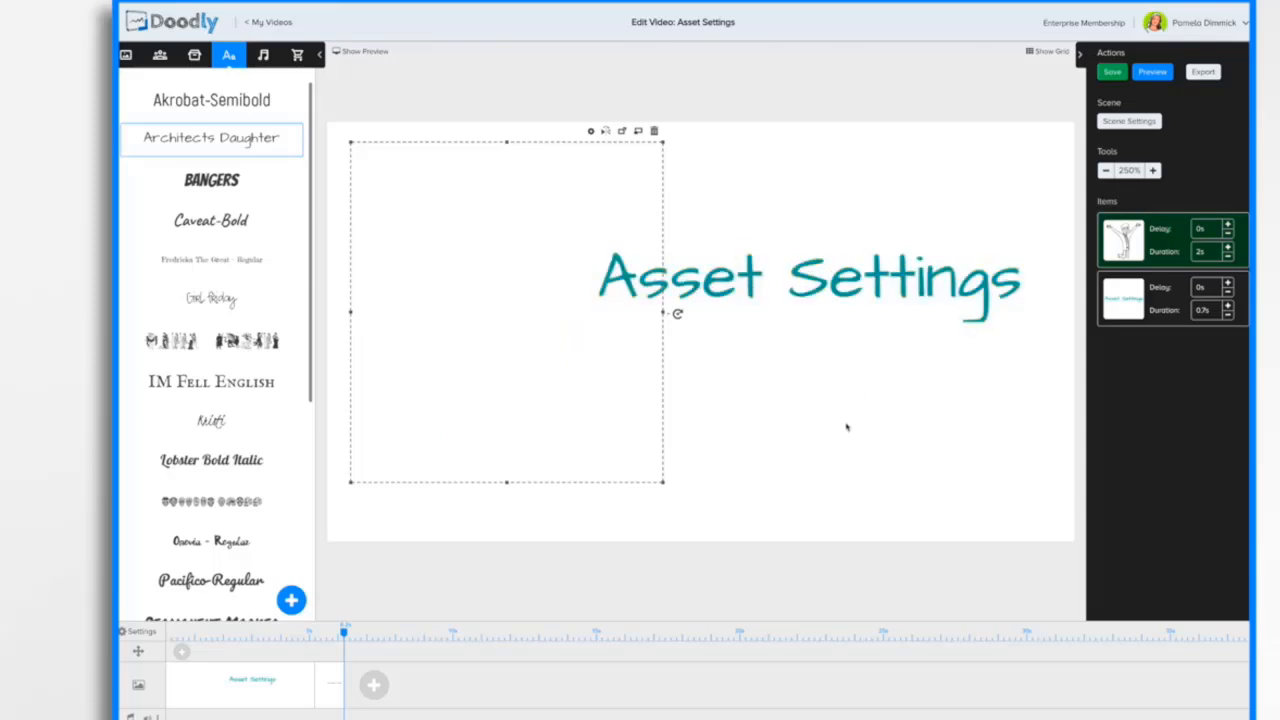
double_click(571, 389)
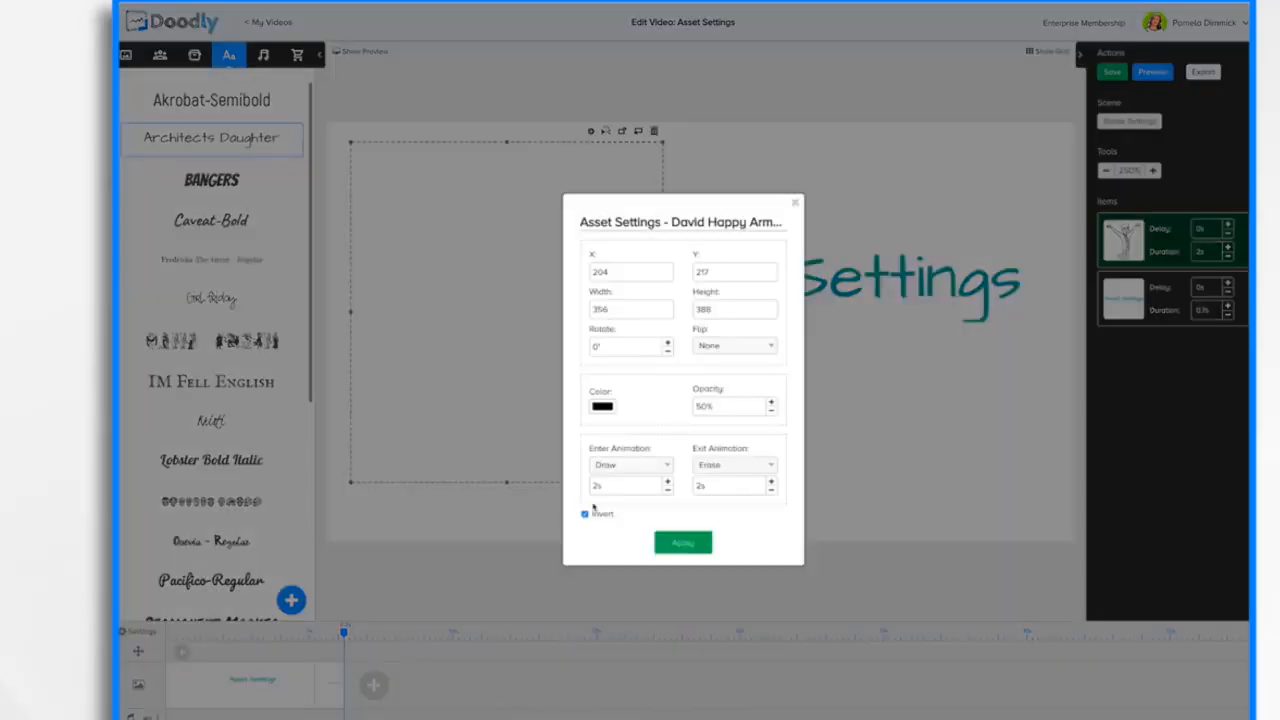
left_click(688, 543)
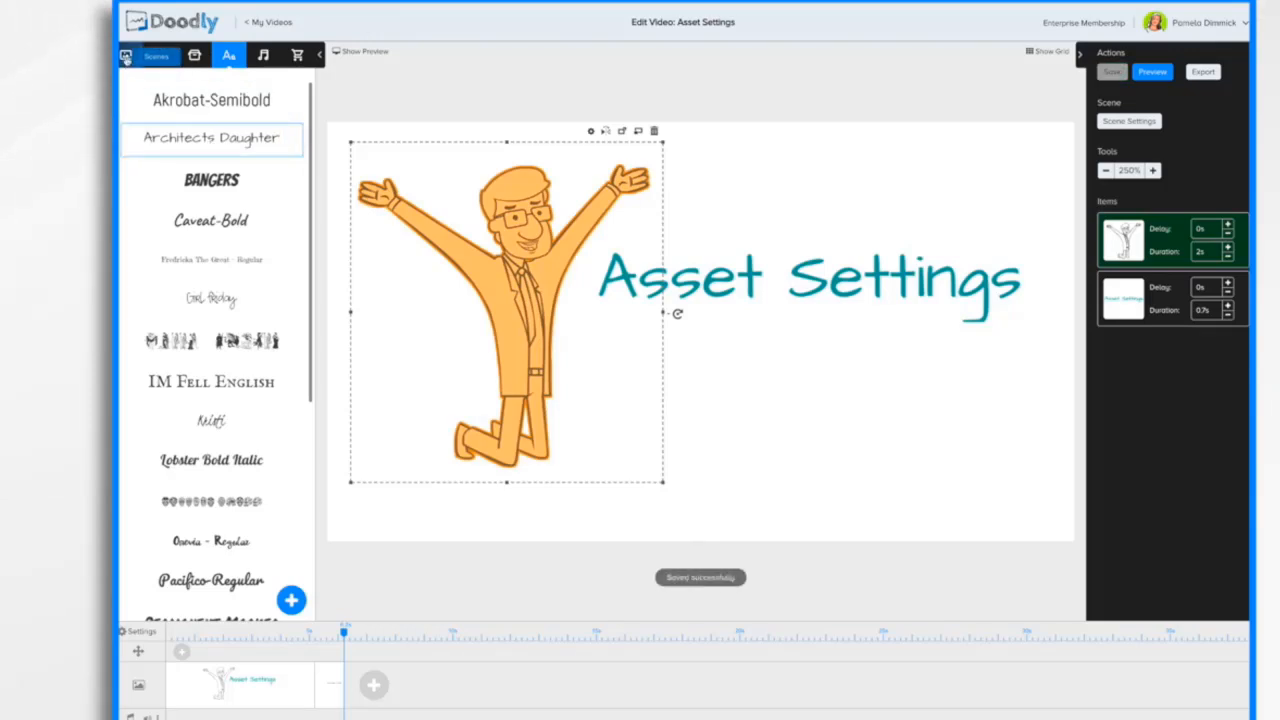
- Change the video's board style to Dark Chalkboard and apply it
left_click(137, 632)
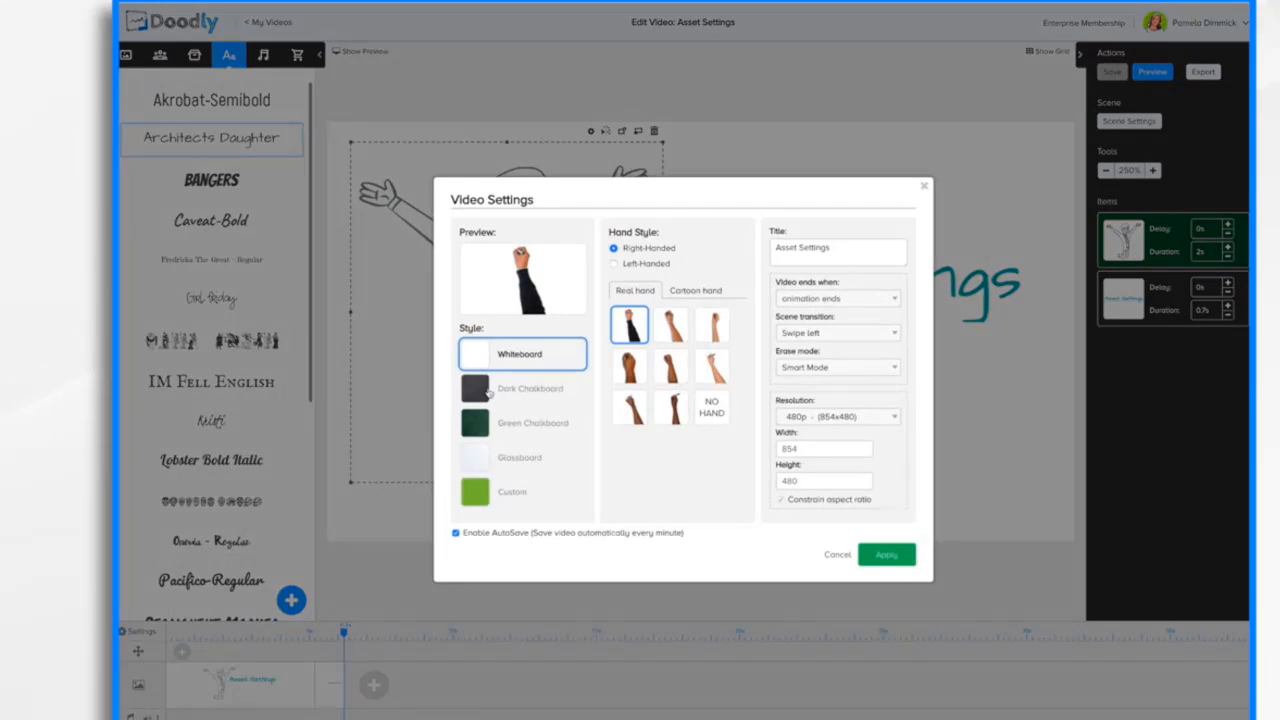
left_click(477, 391)
left_click(899, 556)
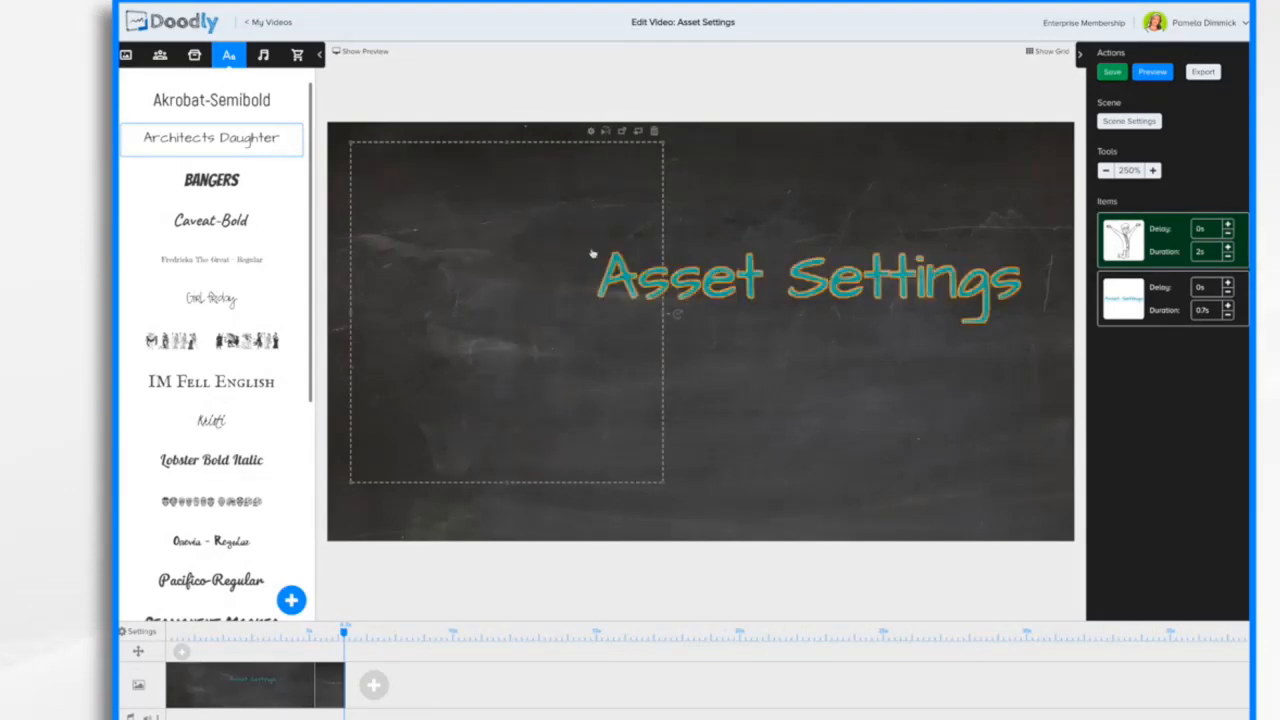
- Enable Invert for the cheering man on the chalkboard and apply the asset settings
left_click(591, 131)
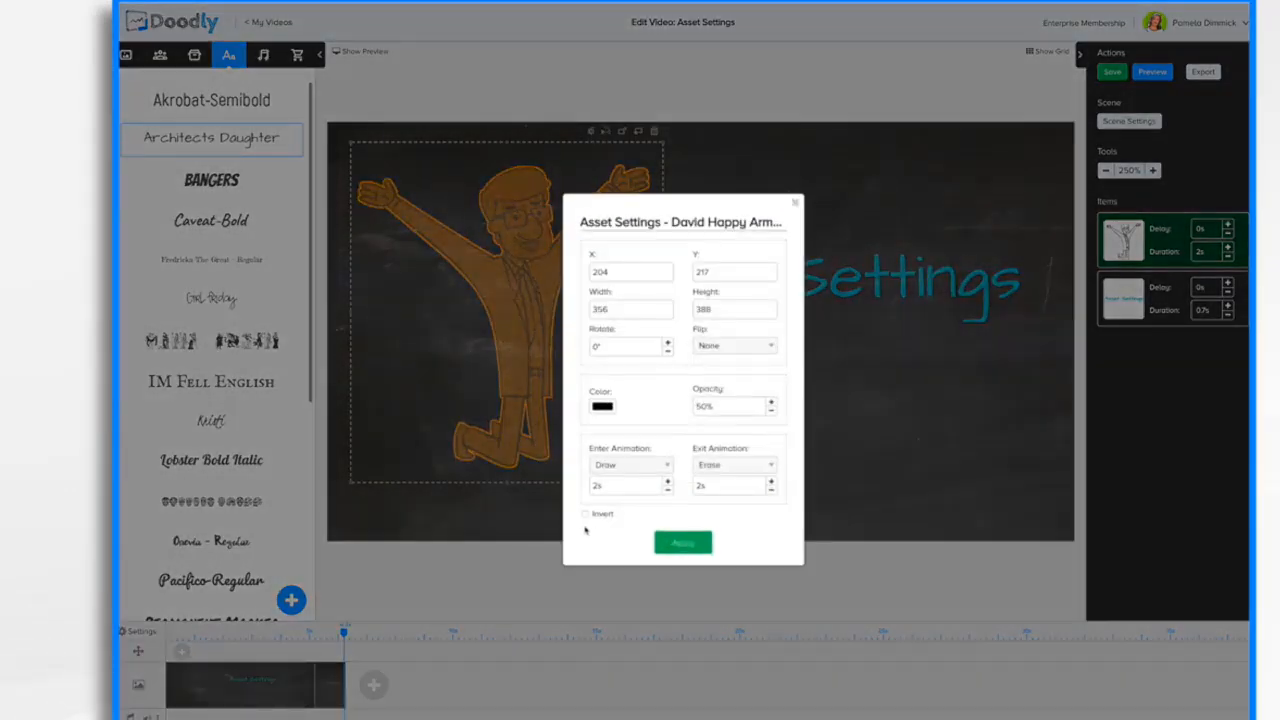
left_click(585, 515)
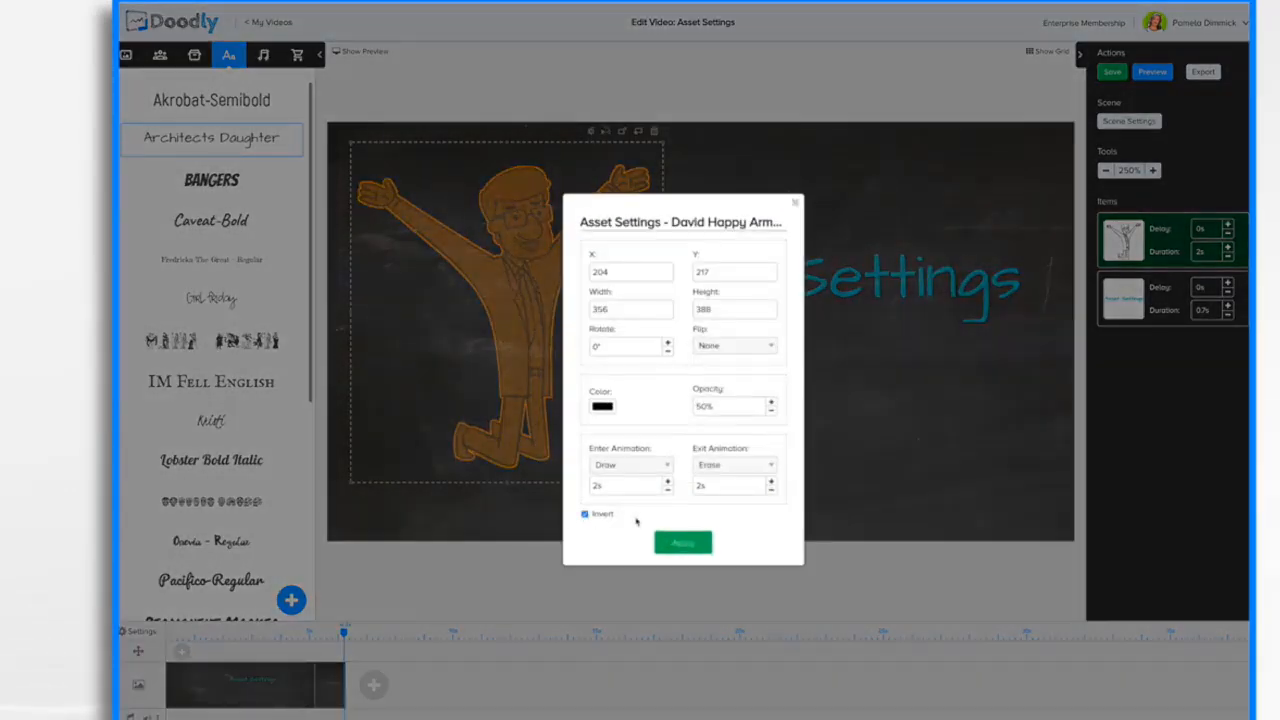
left_click(680, 543)
left_click(803, 375)
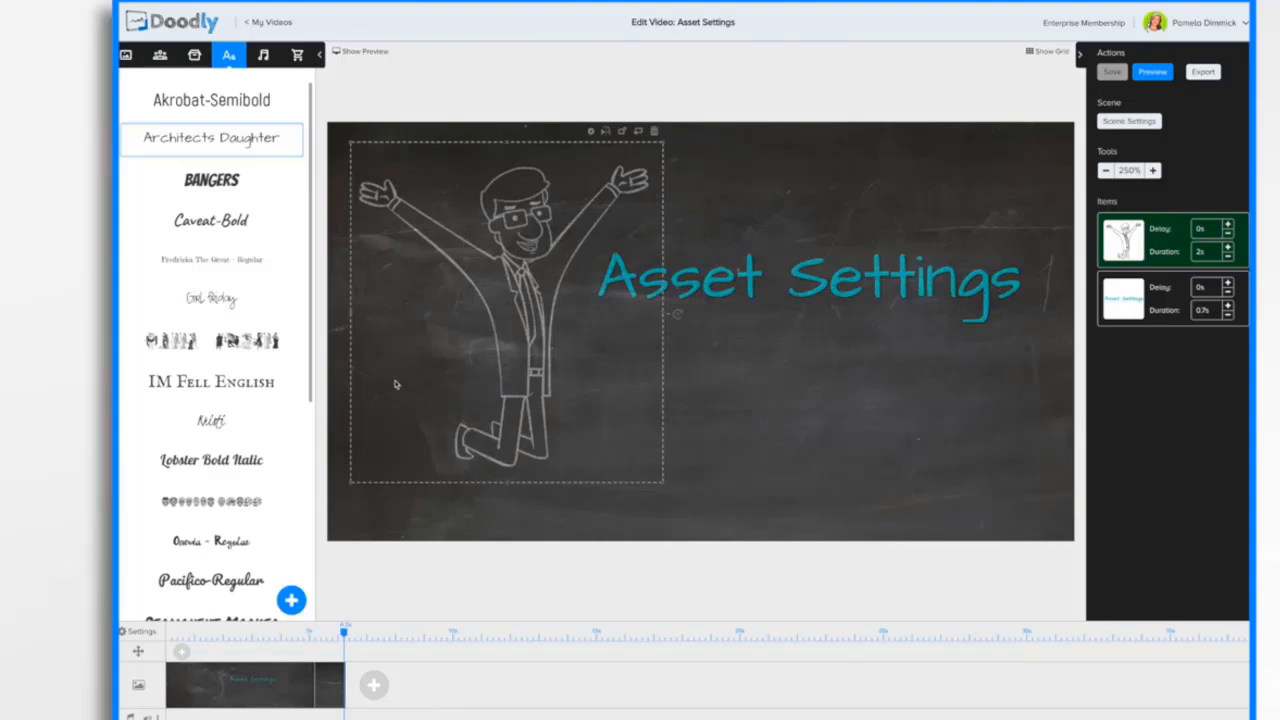
- Set the video's board style back to Whiteboard and apply it
left_click(144, 634)
left_click(479, 352)
left_click(888, 552)
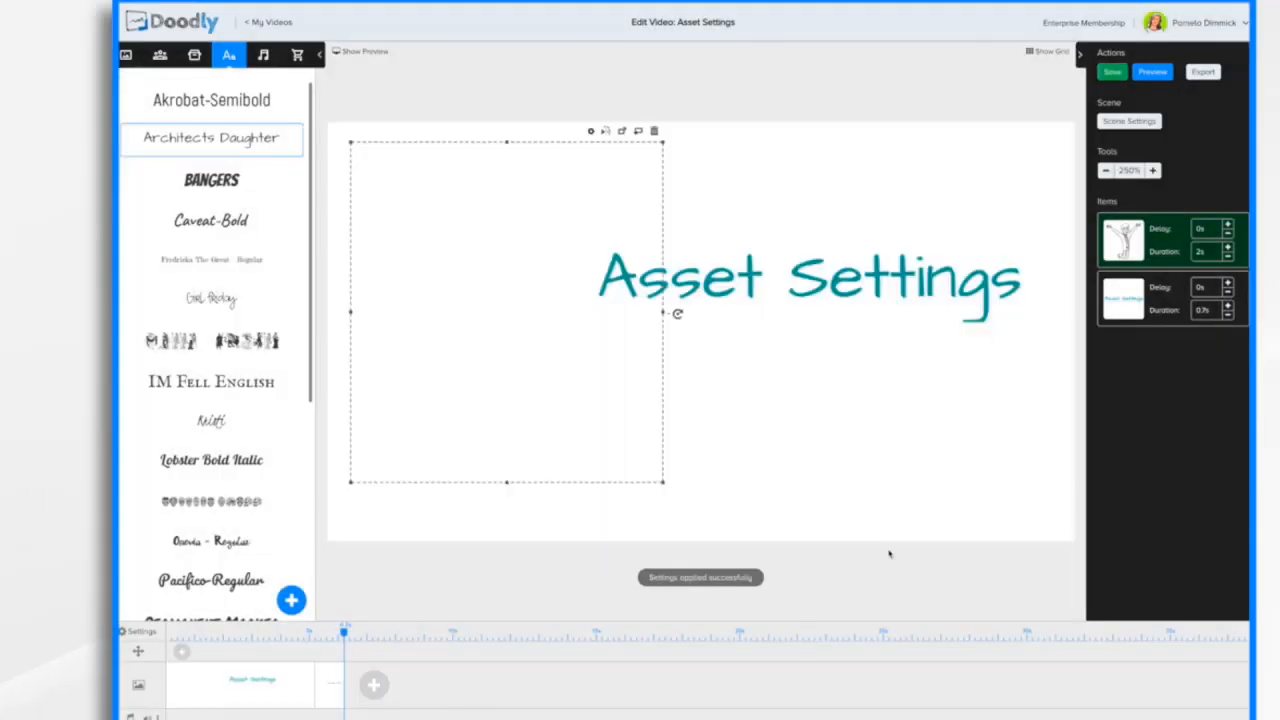
- Disable Invert for the cheering man on the whiteboard and apply the asset settings
left_click(591, 133)
left_click(585, 515)
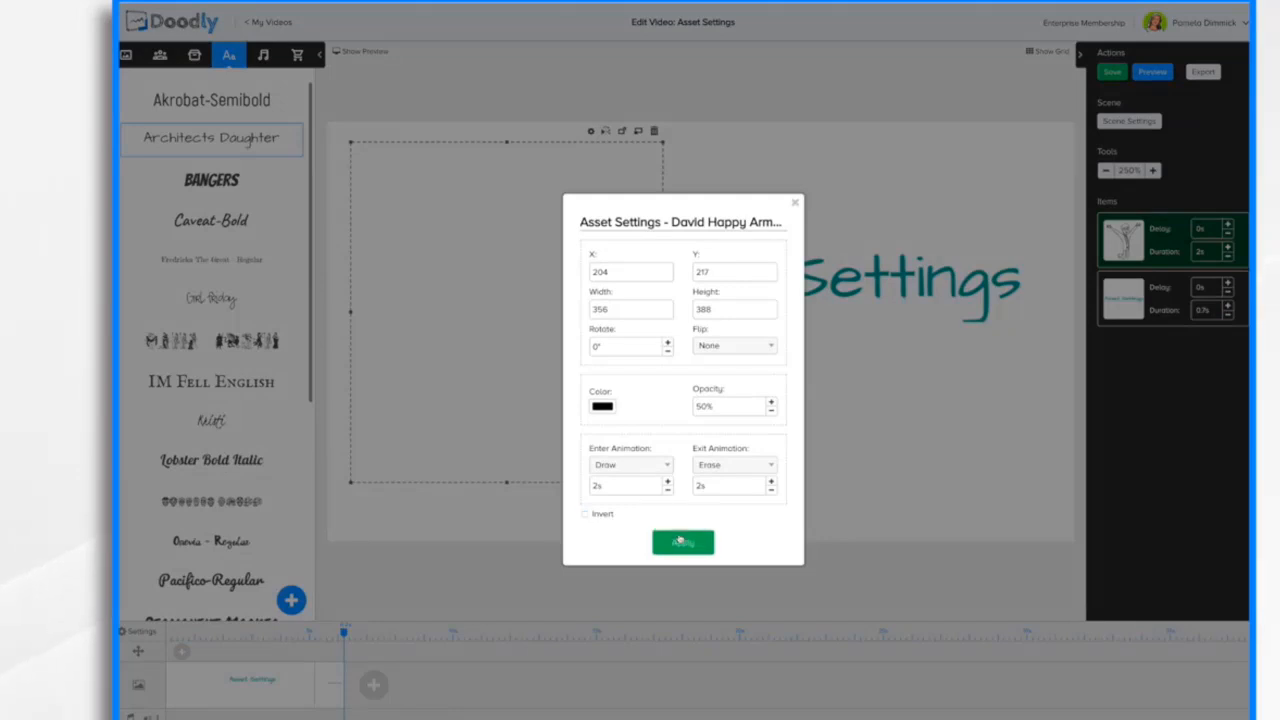
left_click(683, 543)
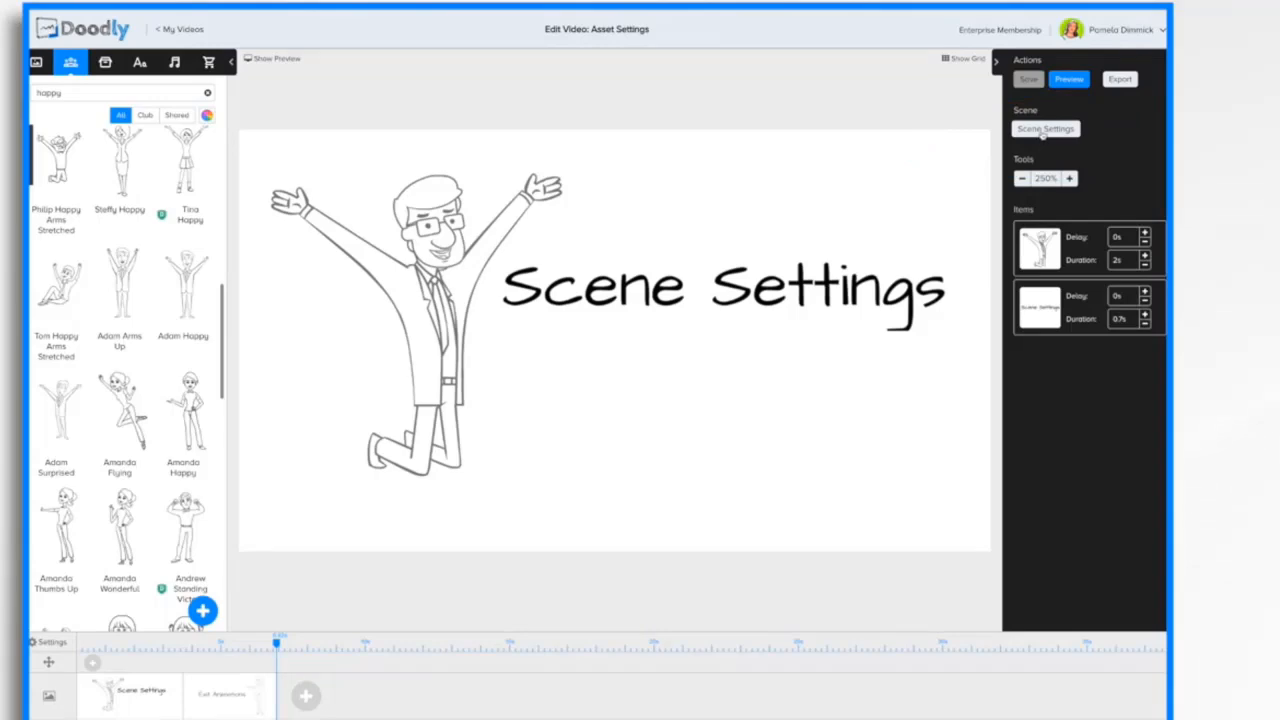
- Override the video's board and hand style for the Scene Settings scene with Glassboard and the first right-handed cartoon hand, and apply
left_click(1044, 131)
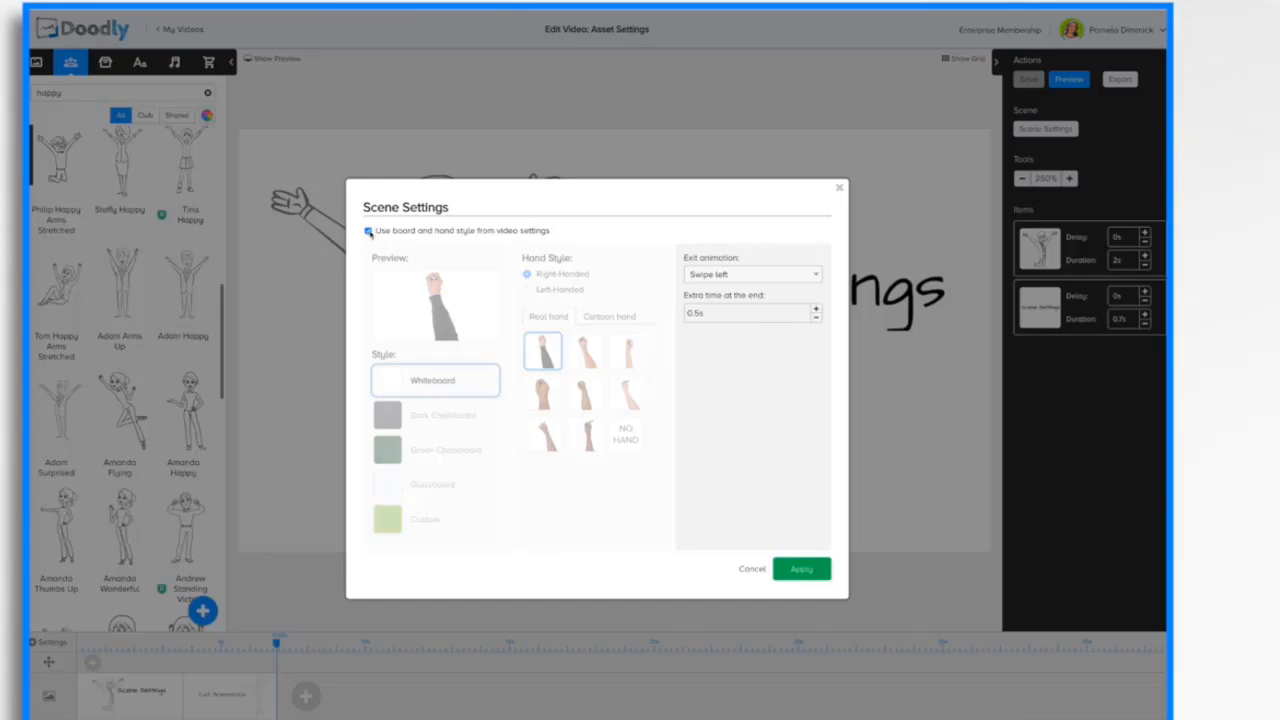
left_click(368, 231)
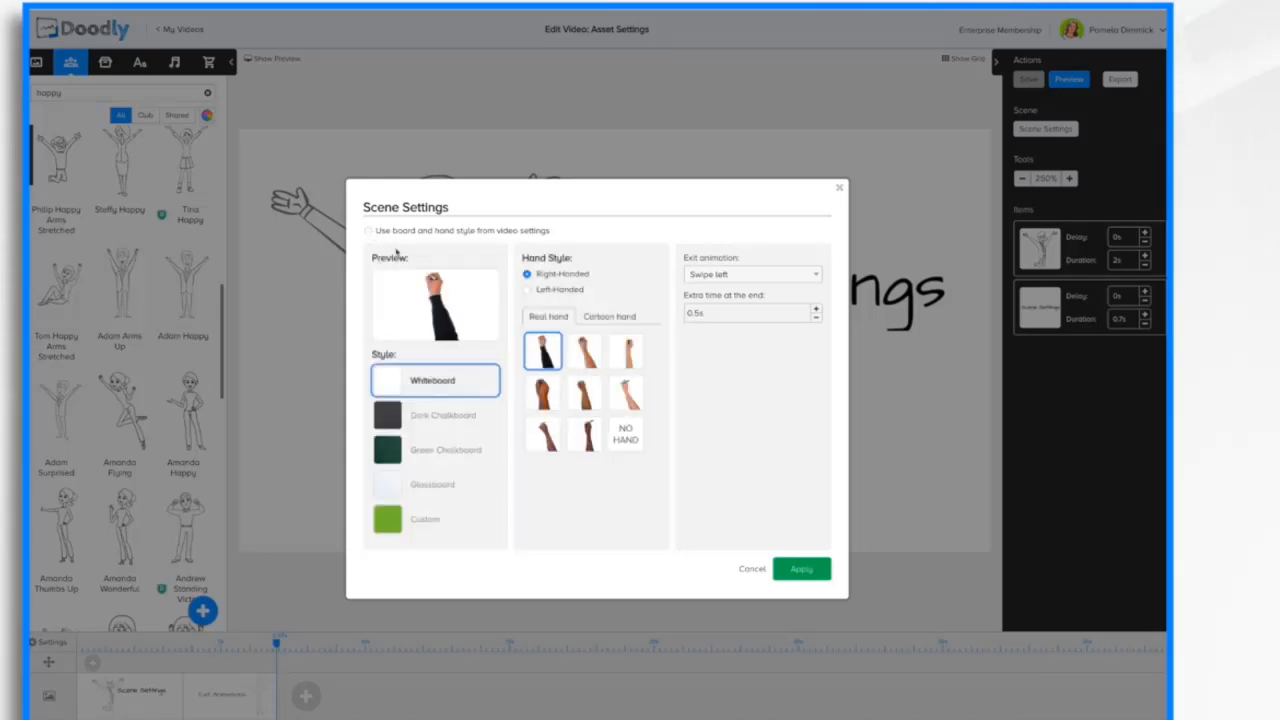
left_click(402, 484)
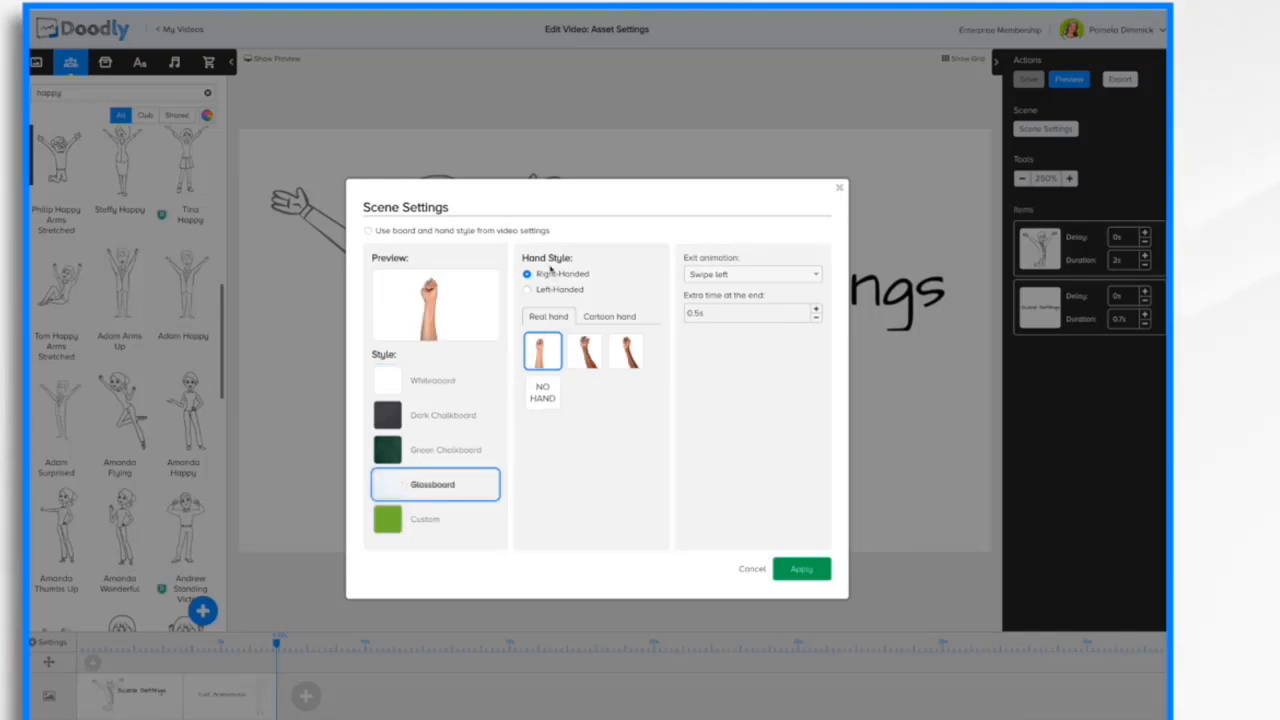
left_click(586, 350)
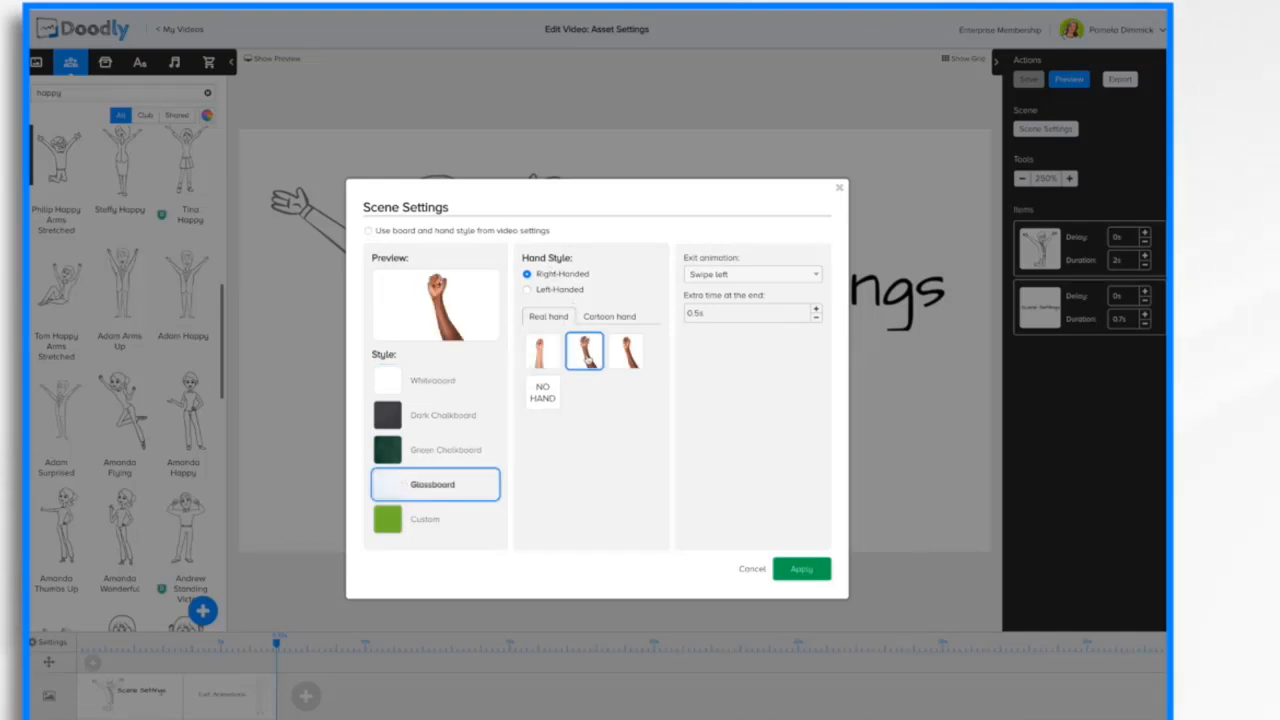
left_click(616, 317)
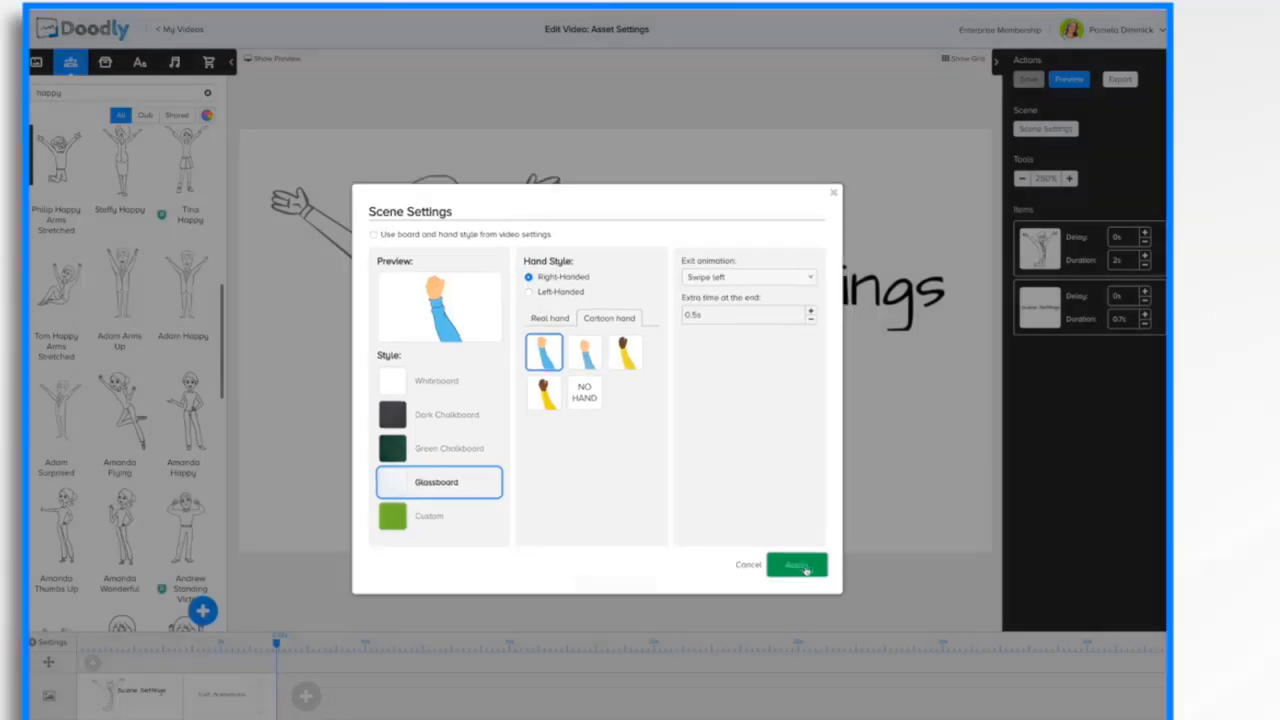
left_click(802, 569)
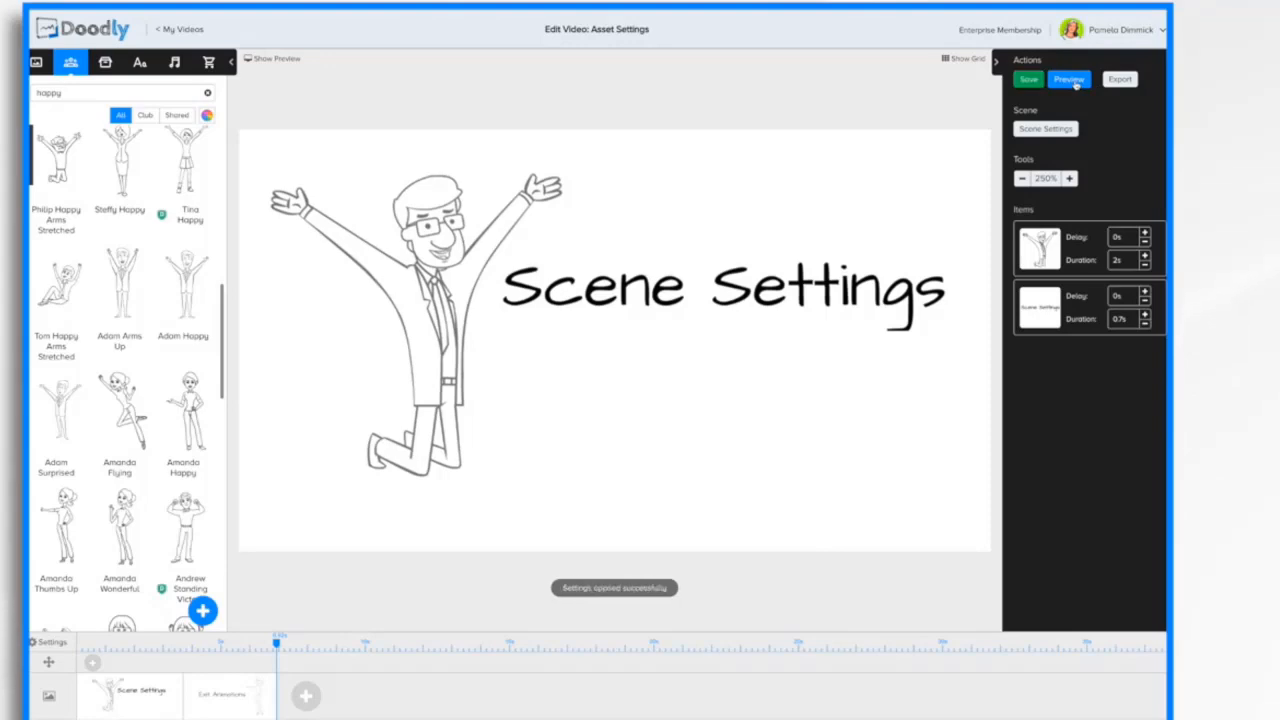
- Preview the video twice to examine the scene's board, hand and transition, checking the scene's exit animation setting in between
left_click(1076, 85)
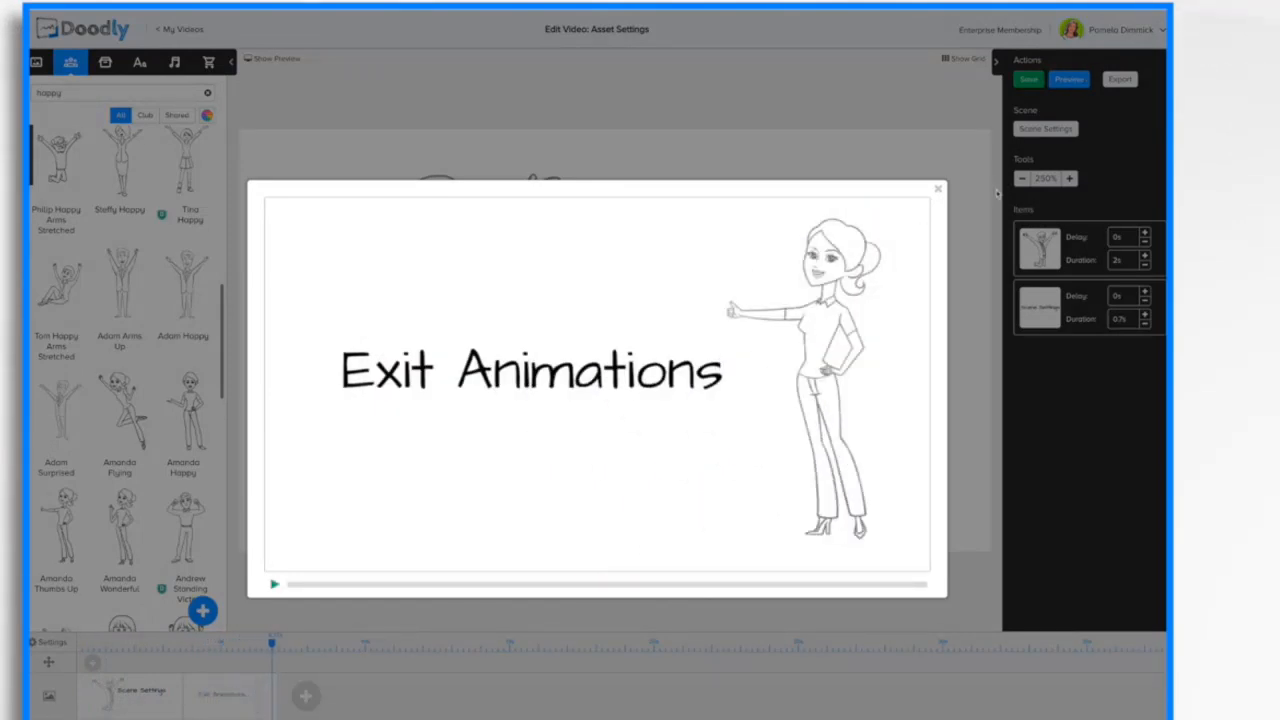
left_click(939, 190)
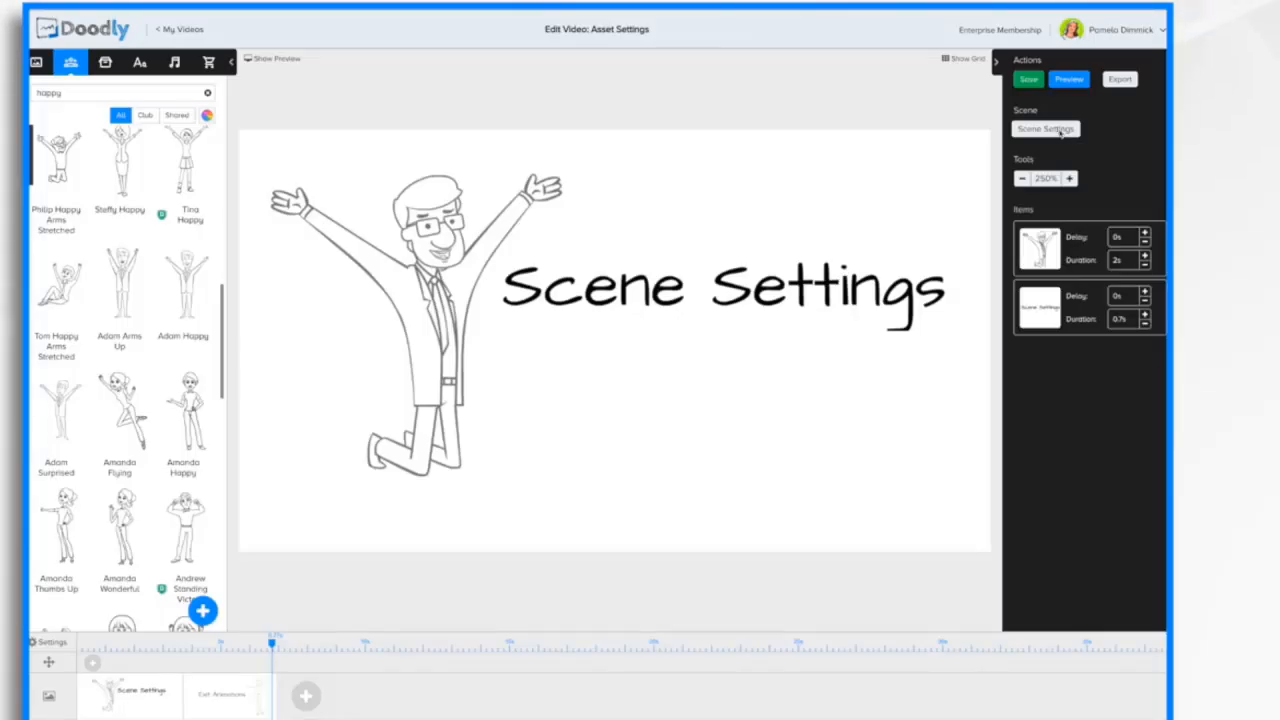
left_click(1058, 132)
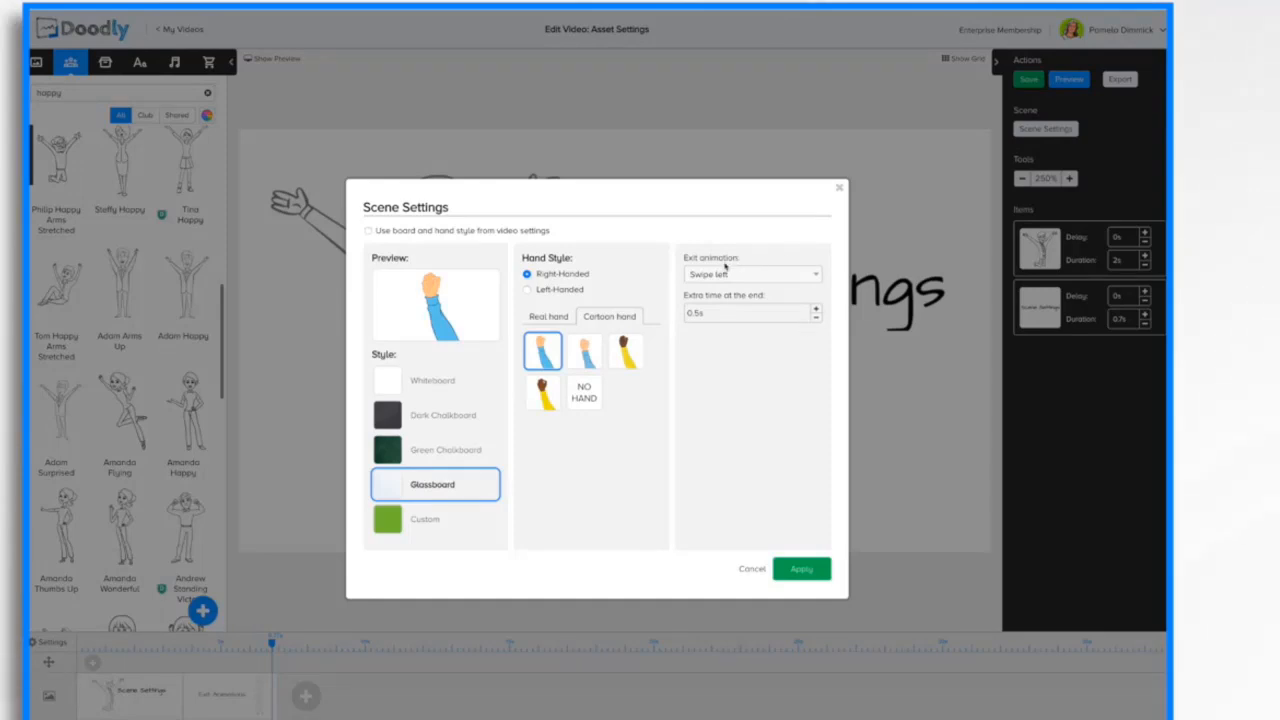
left_click(840, 190)
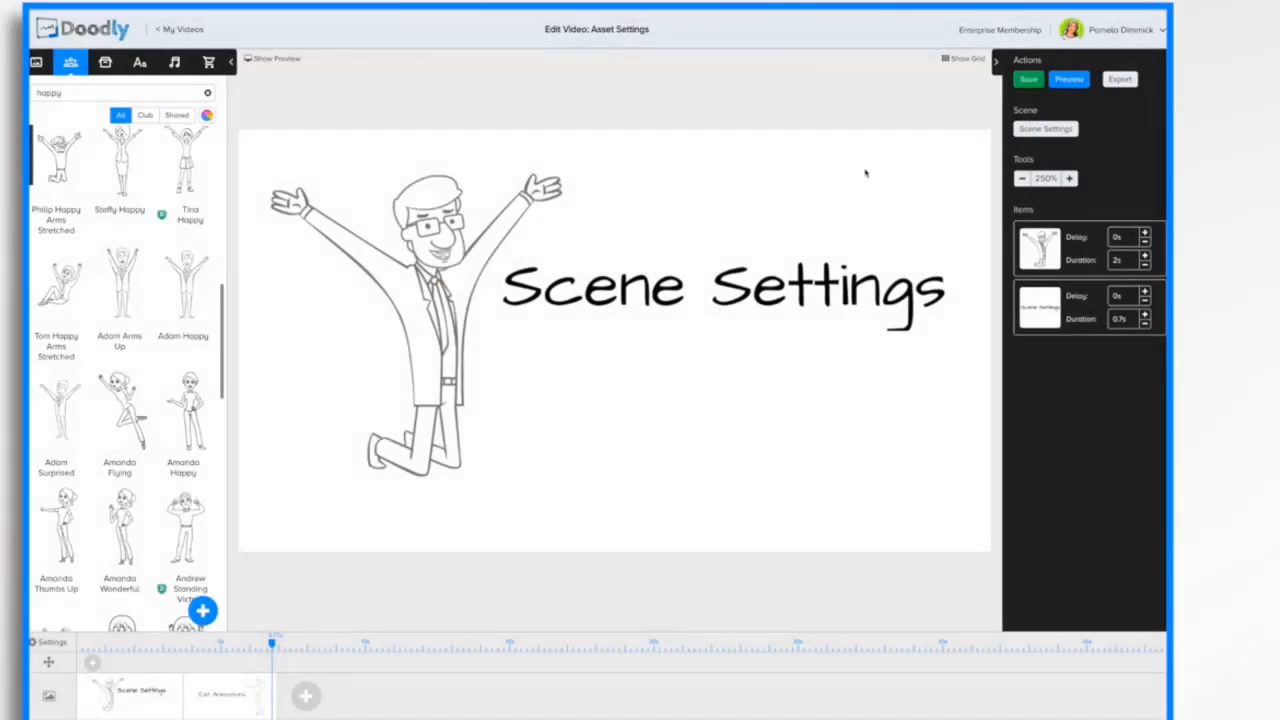
left_click(1068, 80)
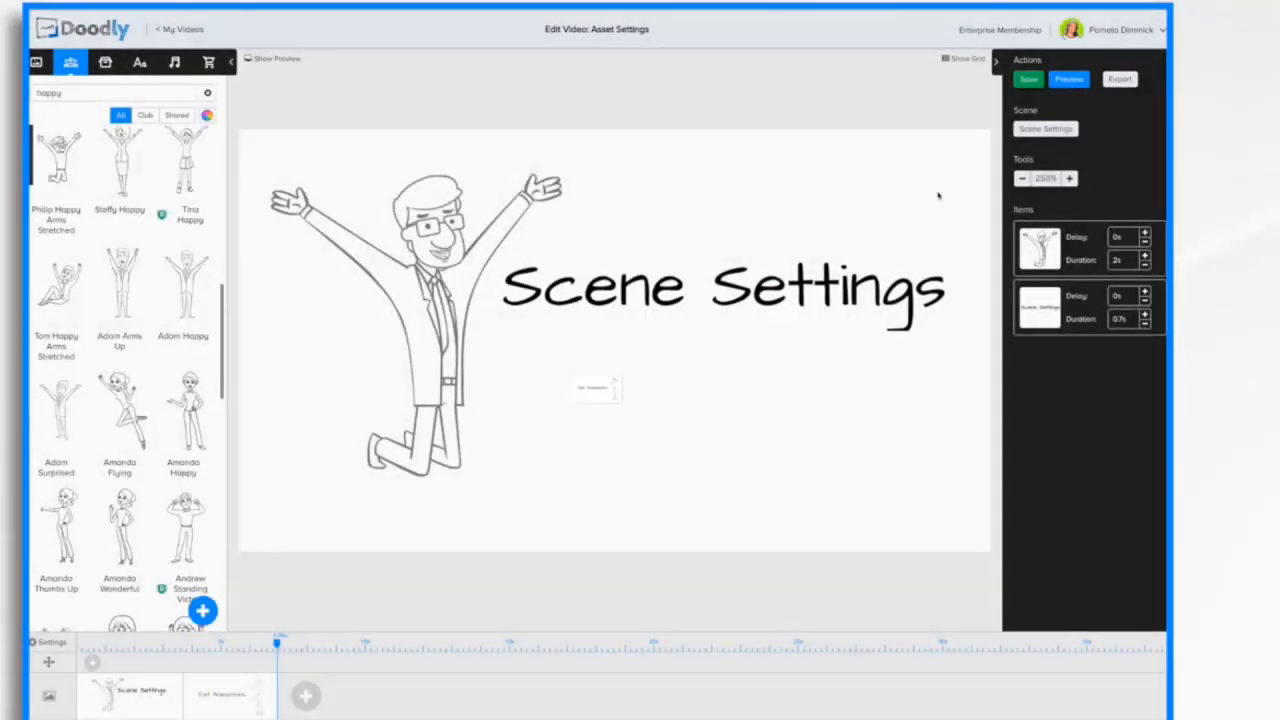
left_click(938, 189)
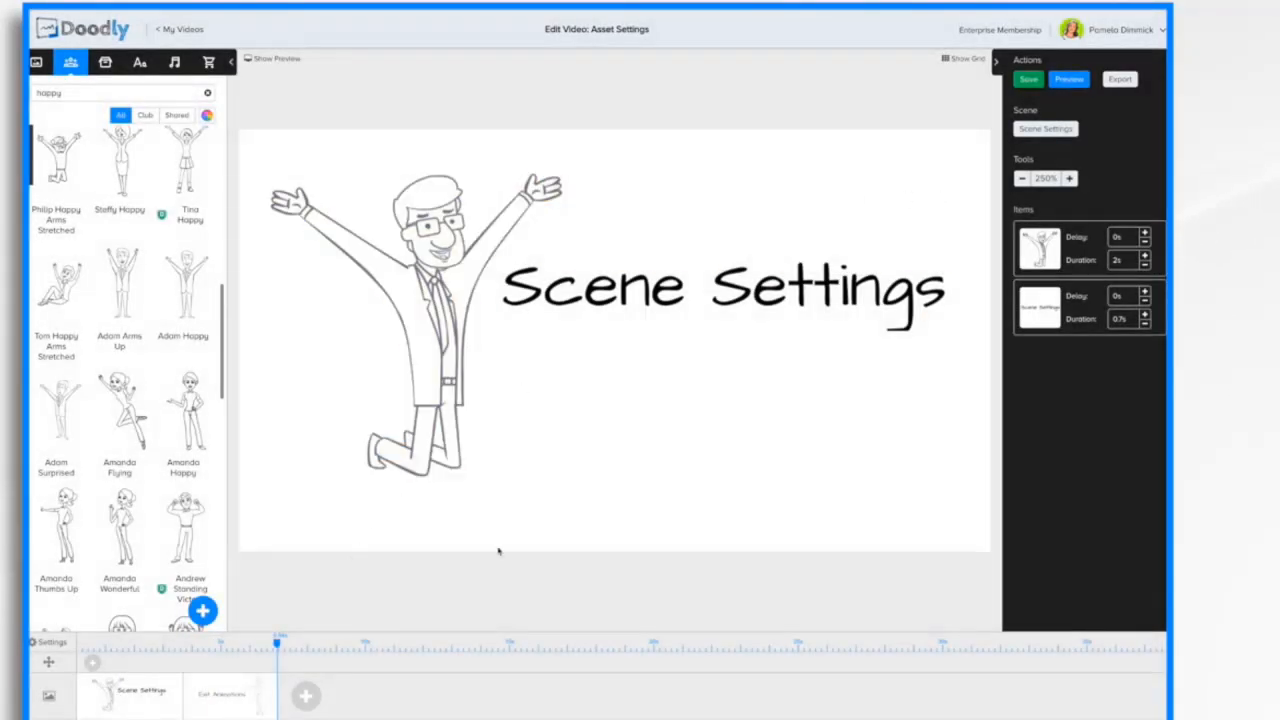
- Set the scene's exit animation to Swipe up, apply it and preview the video
left_click(1060, 130)
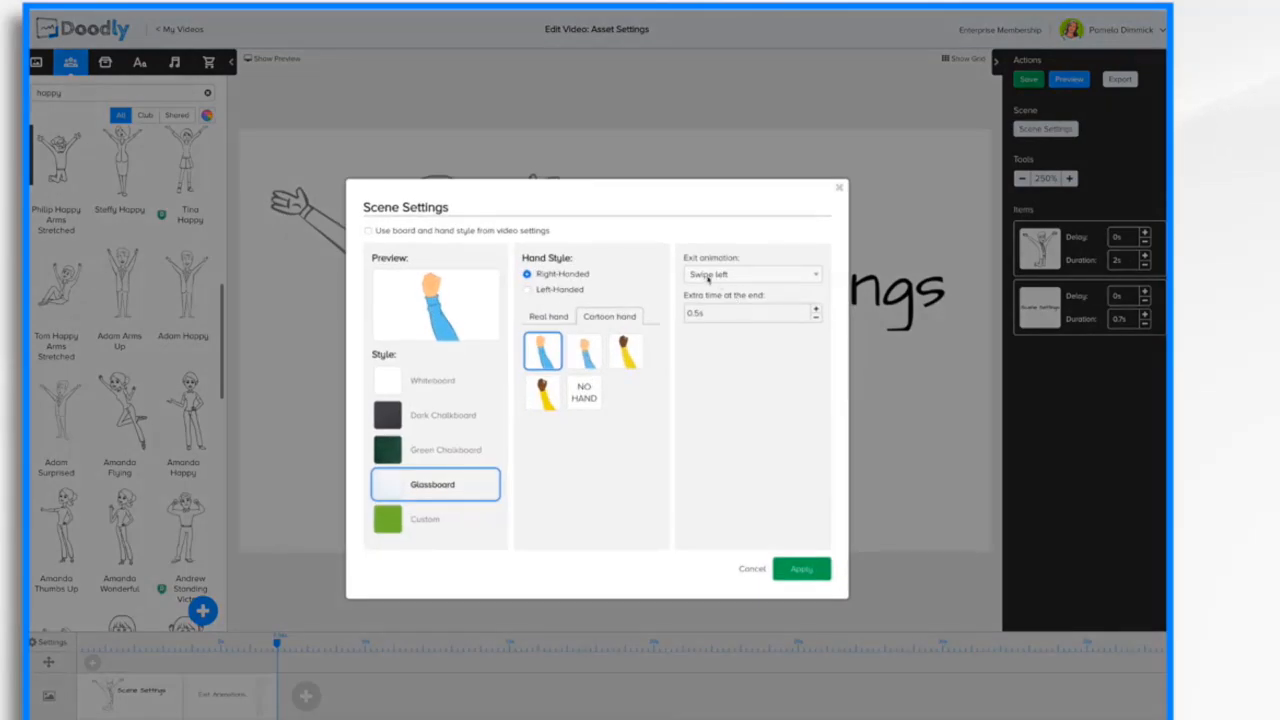
left_click(810, 281)
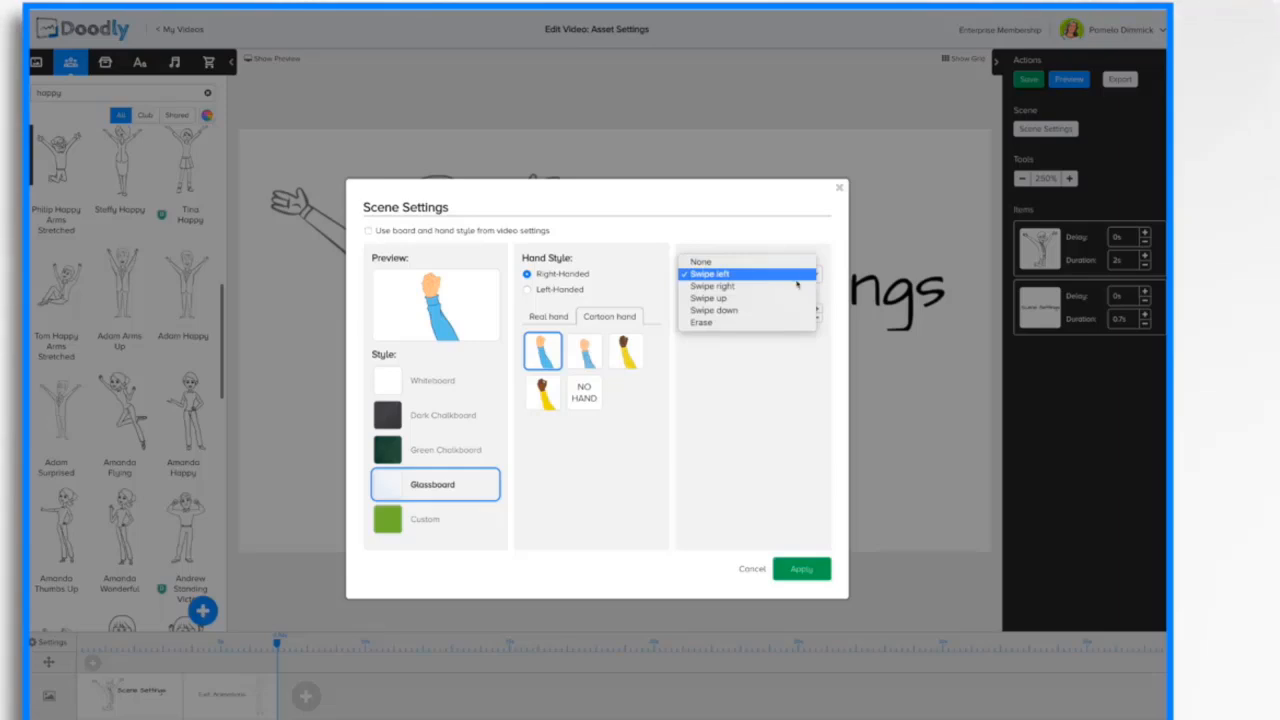
left_click(735, 299)
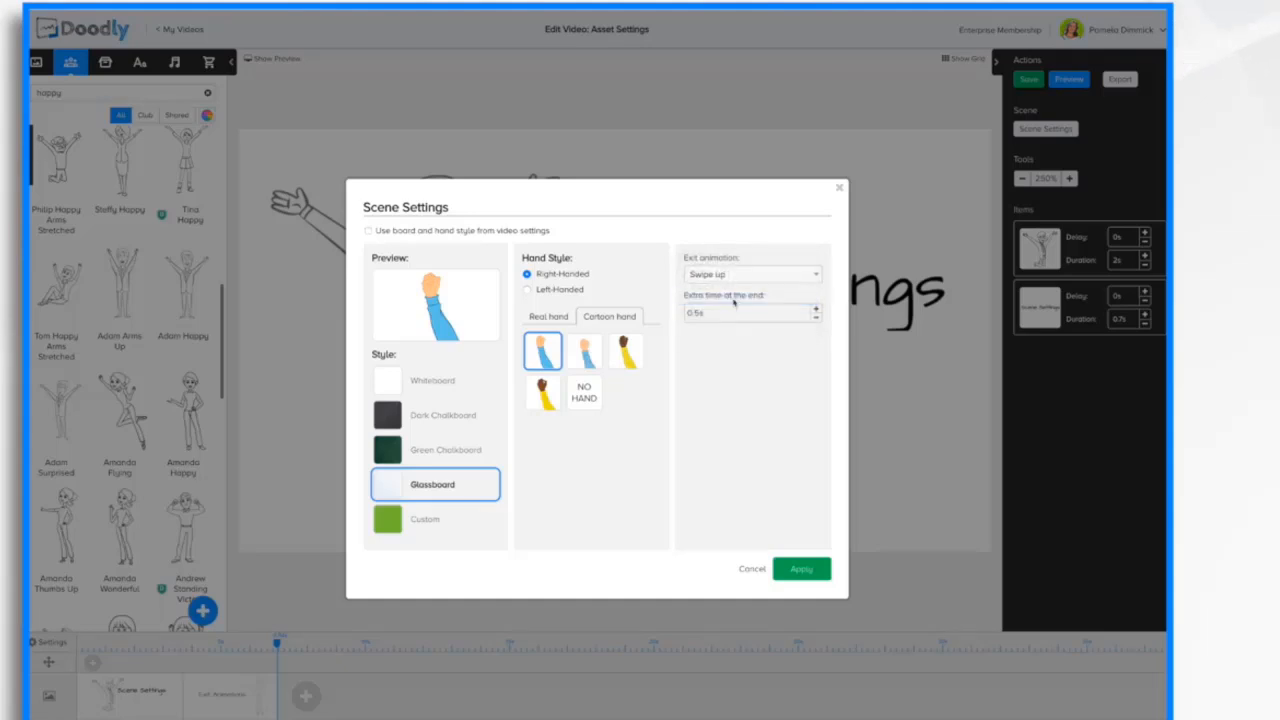
left_click(806, 569)
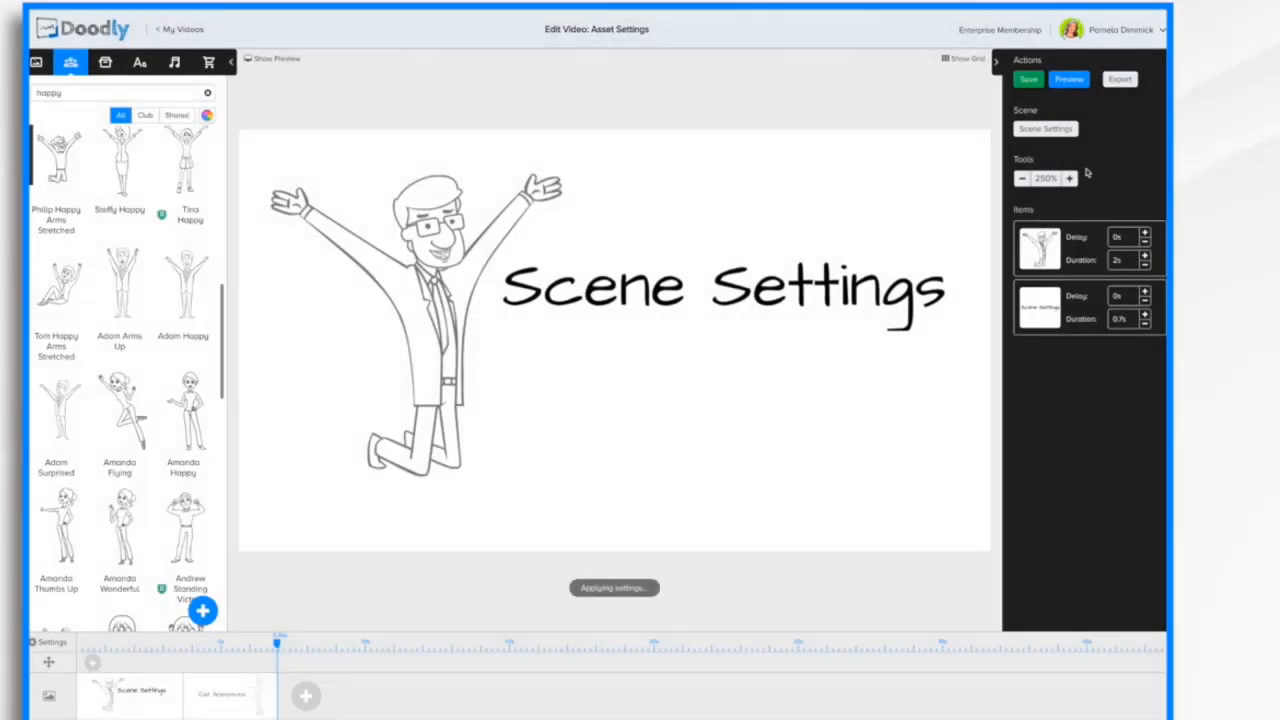
left_click(1069, 80)
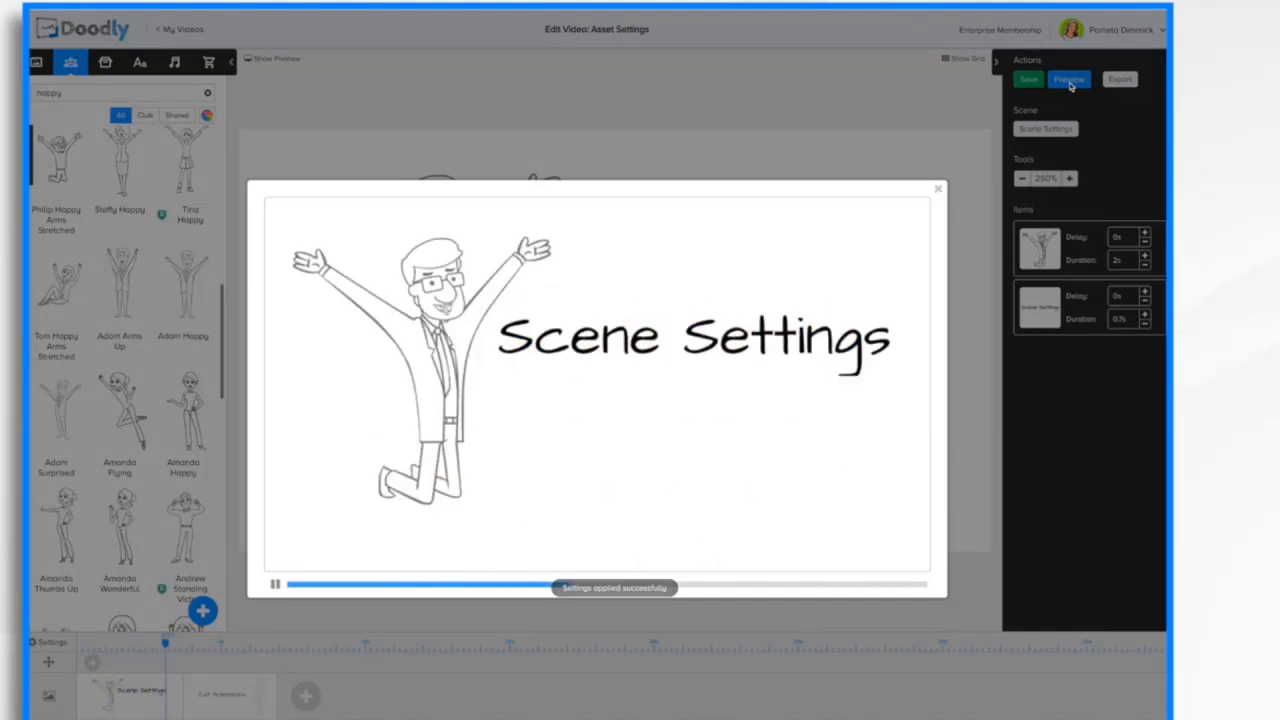
left_click(937, 189)
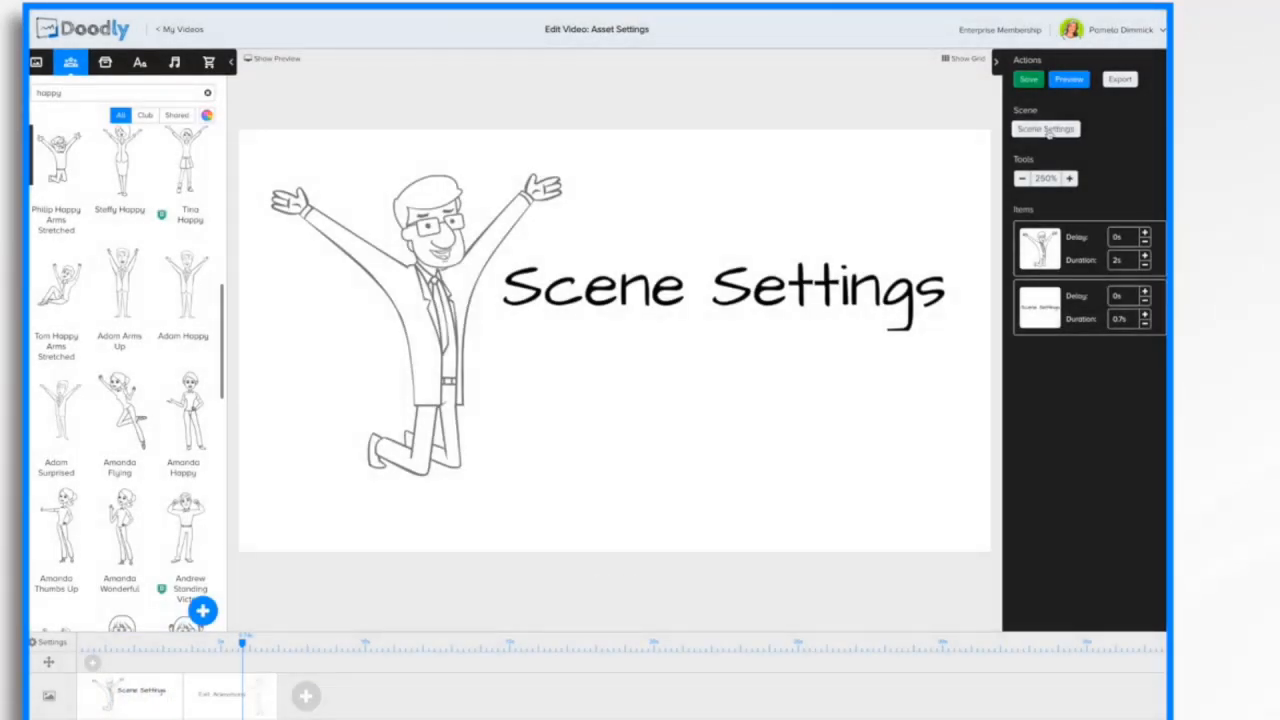
- Set the scene's exit animation to Erase, apply it and preview the video
left_click(1046, 130)
left_click(768, 277)
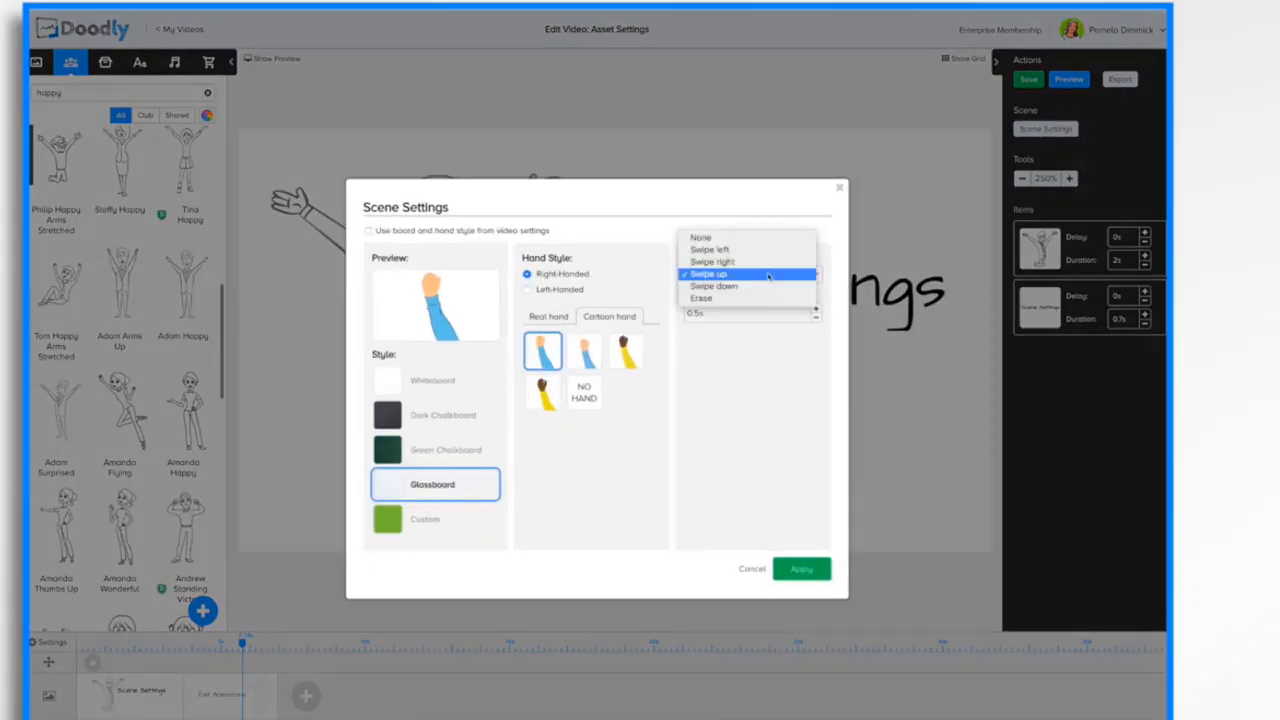
left_click(709, 299)
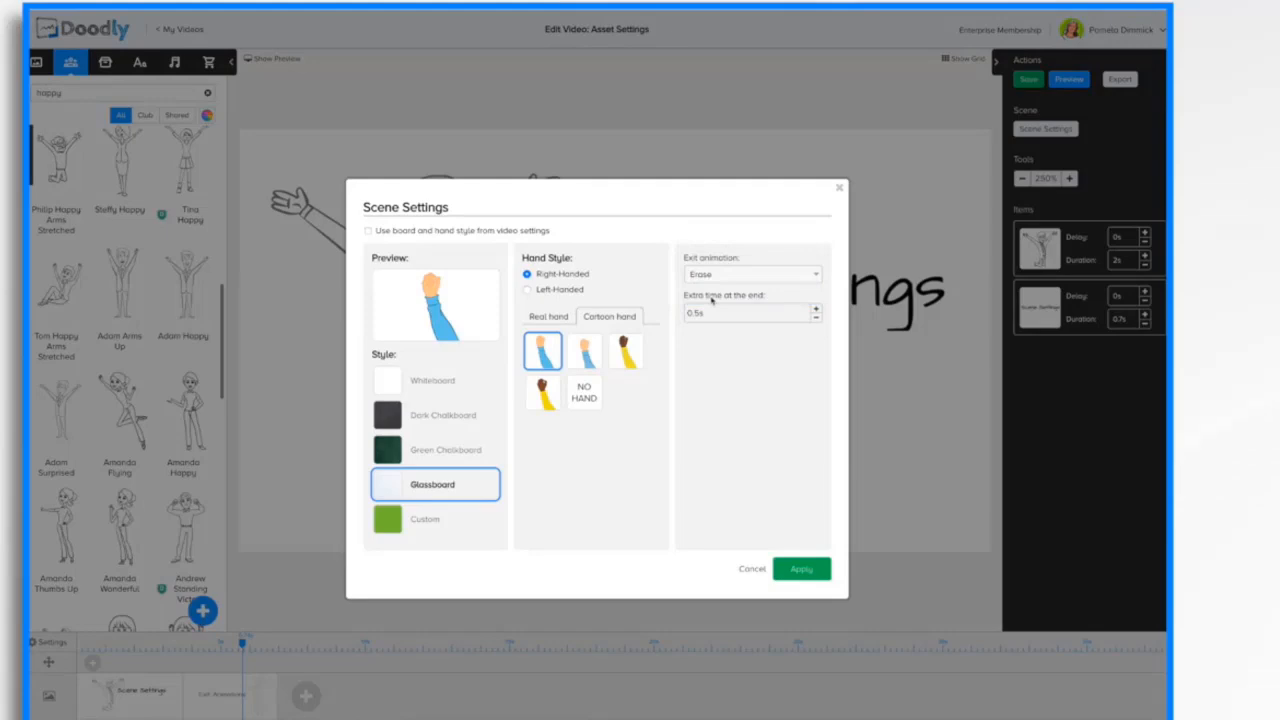
left_click(805, 568)
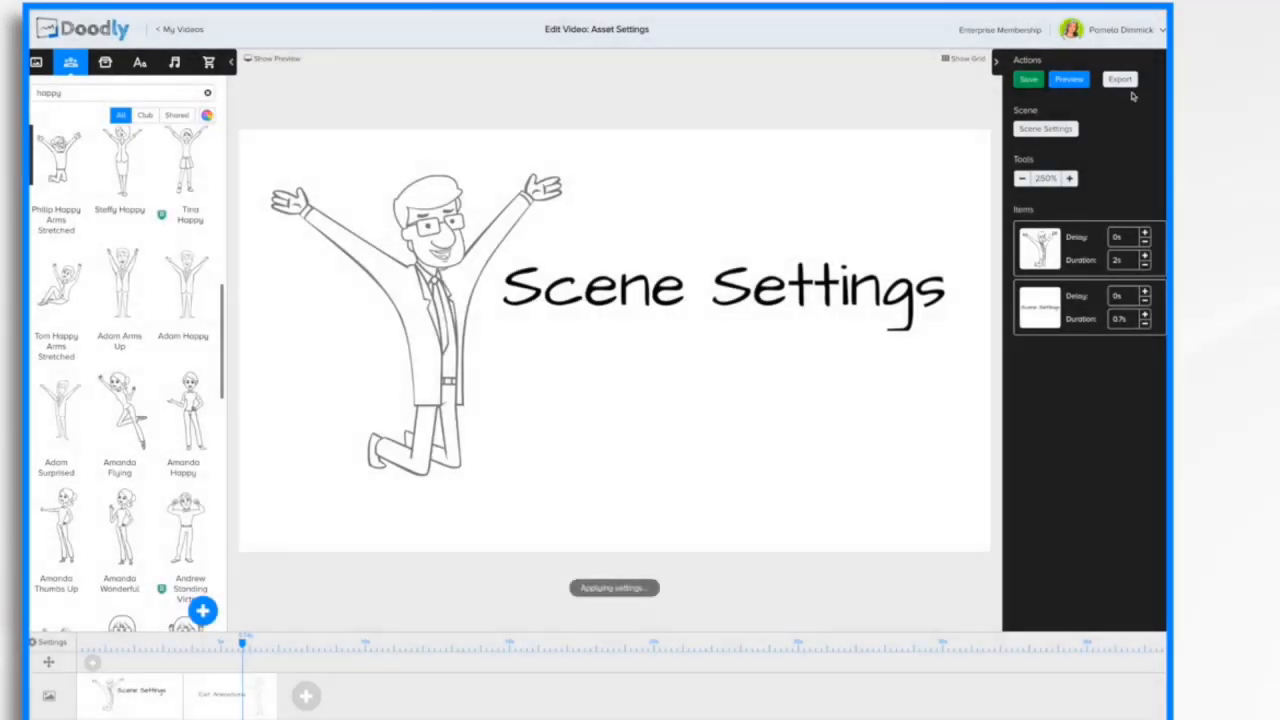
left_click(1072, 80)
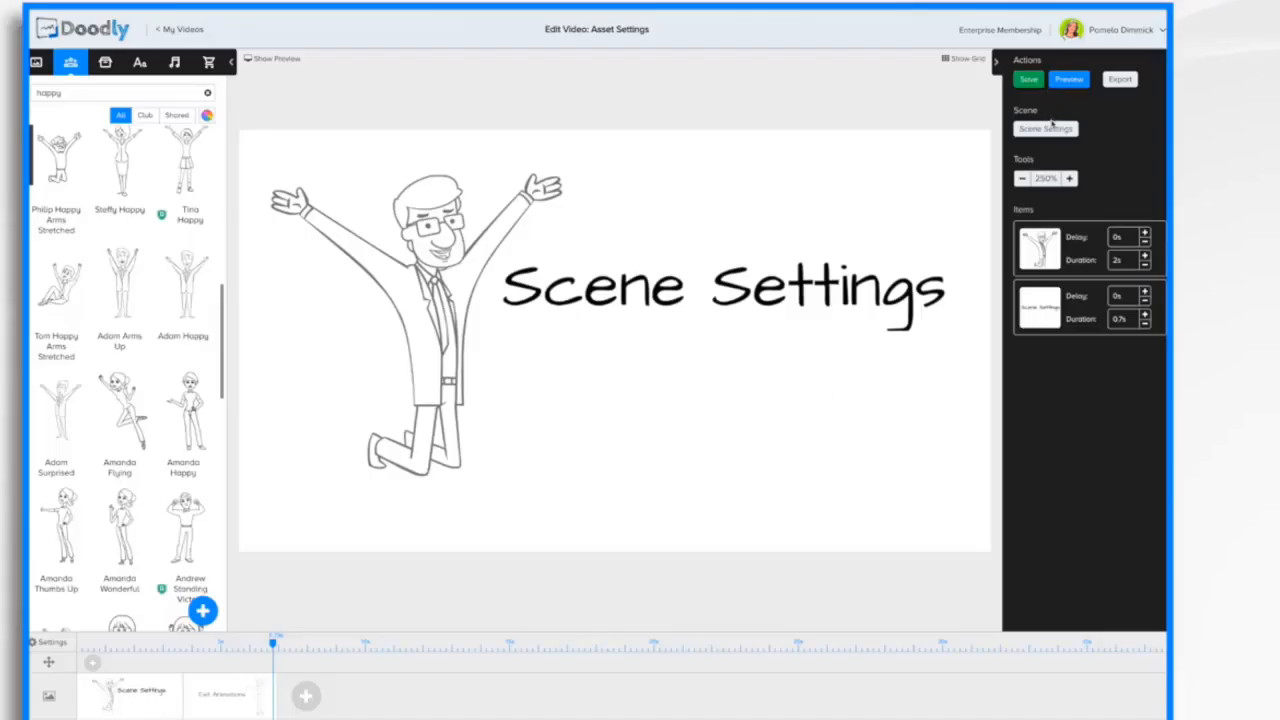
- Set the scene's exit animation to None and apply the scene settings
left_click(1046, 129)
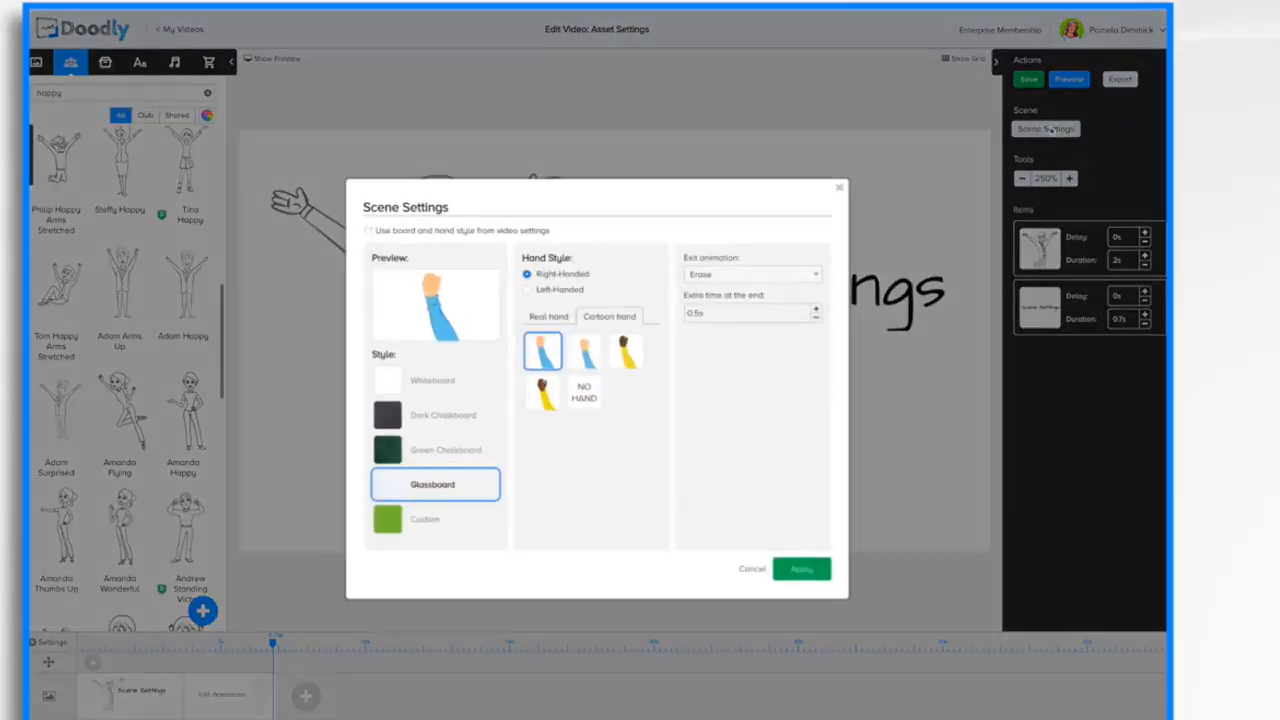
left_click(723, 277)
left_click(700, 213)
left_click(804, 568)
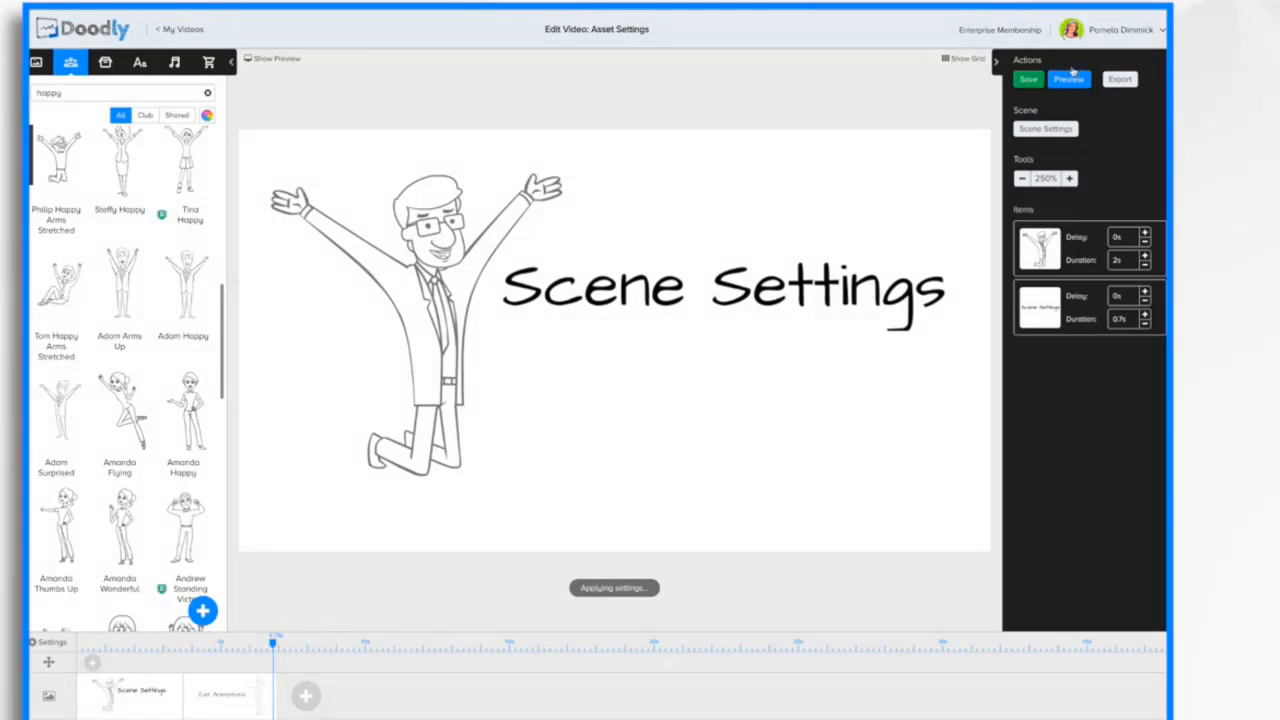
- Preview the video twice to examine the scene transition, checking the scene's extra time at the end in between
left_click(1069, 80)
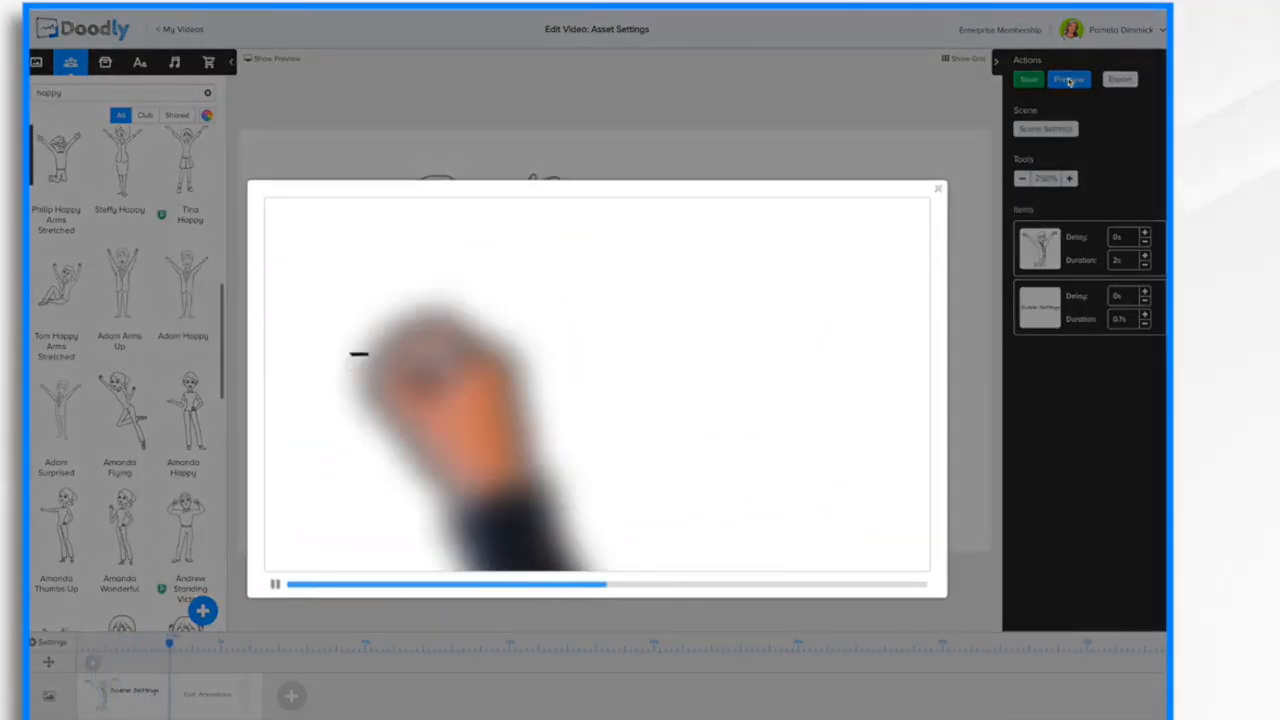
left_click(938, 190)
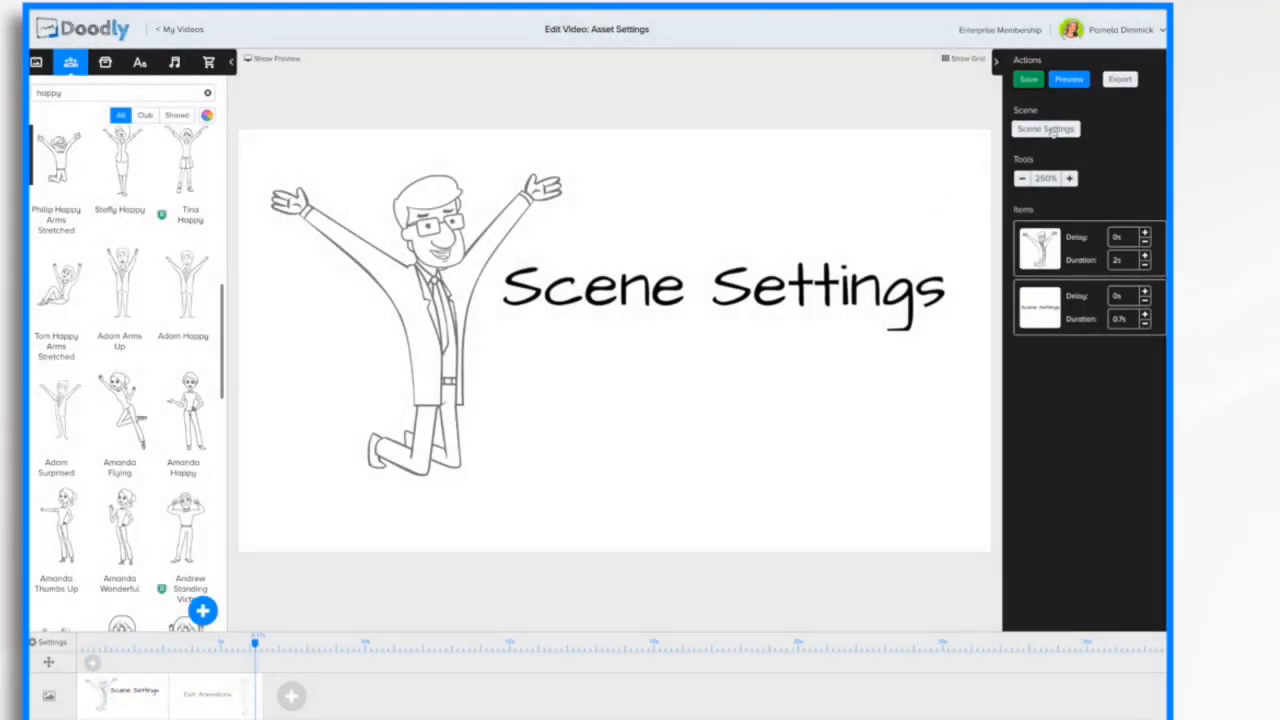
left_click(1046, 130)
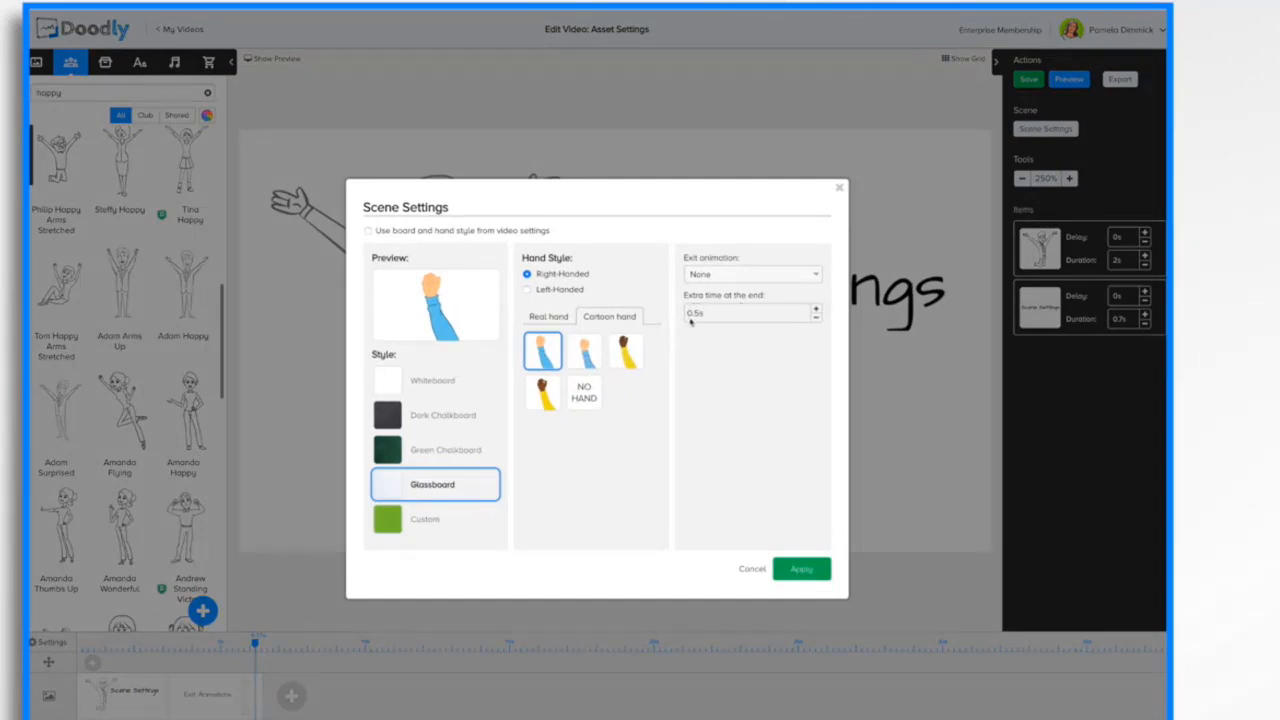
left_click(801, 568)
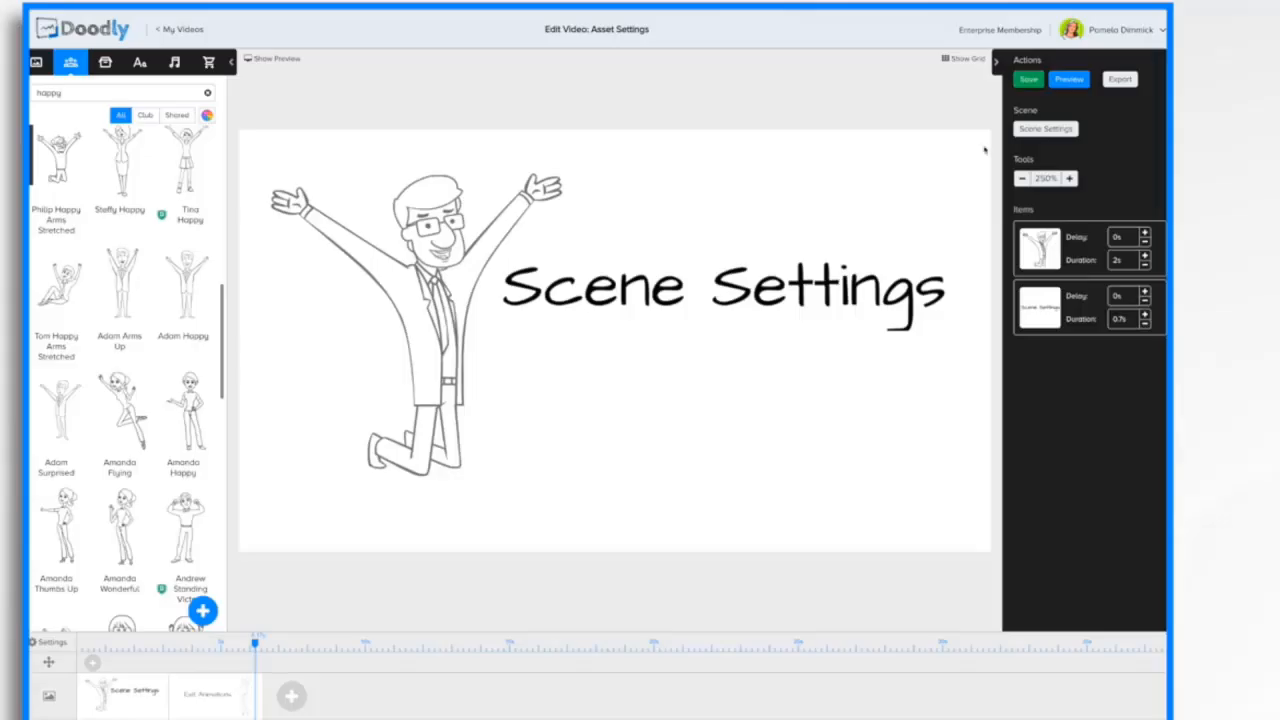
left_click(1070, 82)
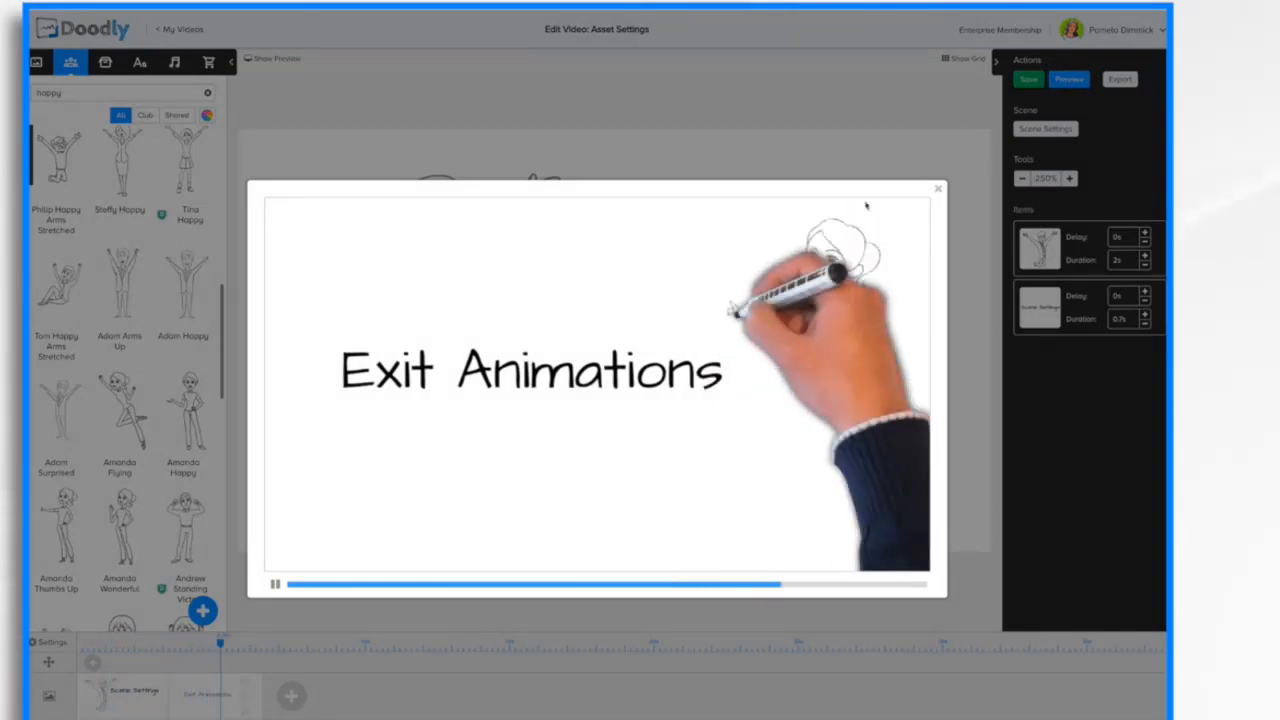
left_click(938, 190)
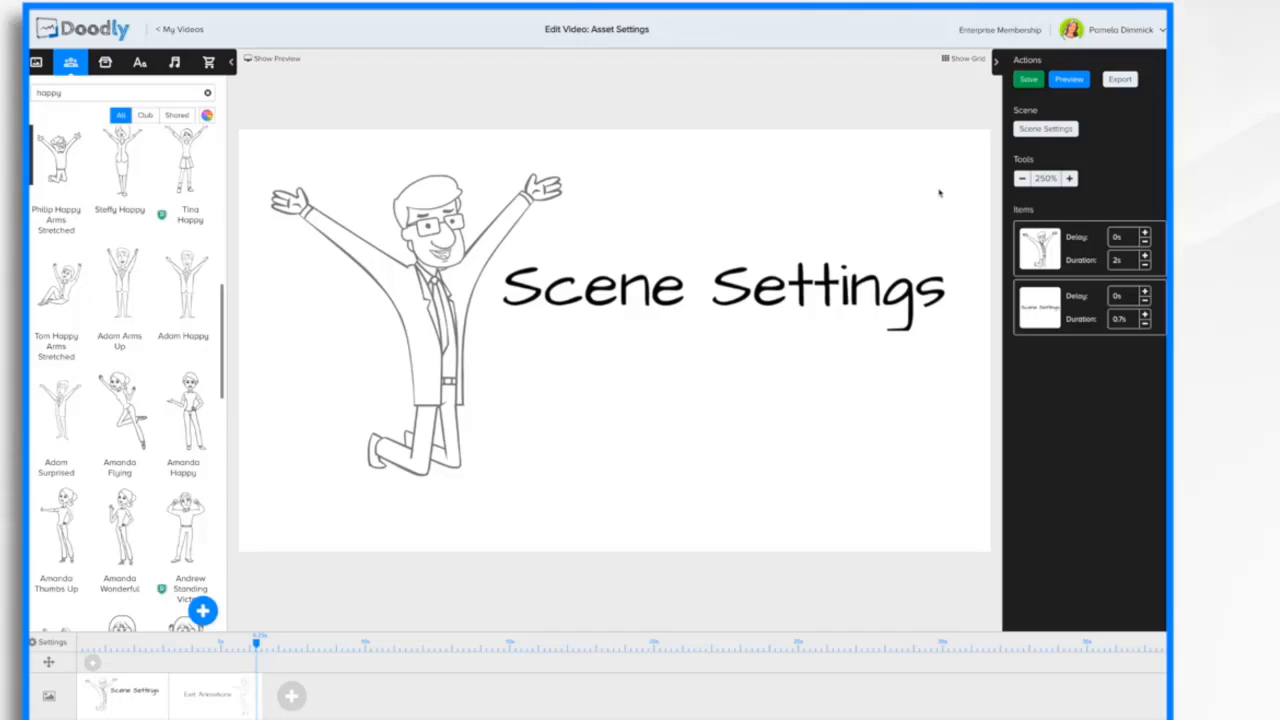
- Set the scene's extra time at the end to 5s, apply the scene settings and preview the video
left_click(1048, 130)
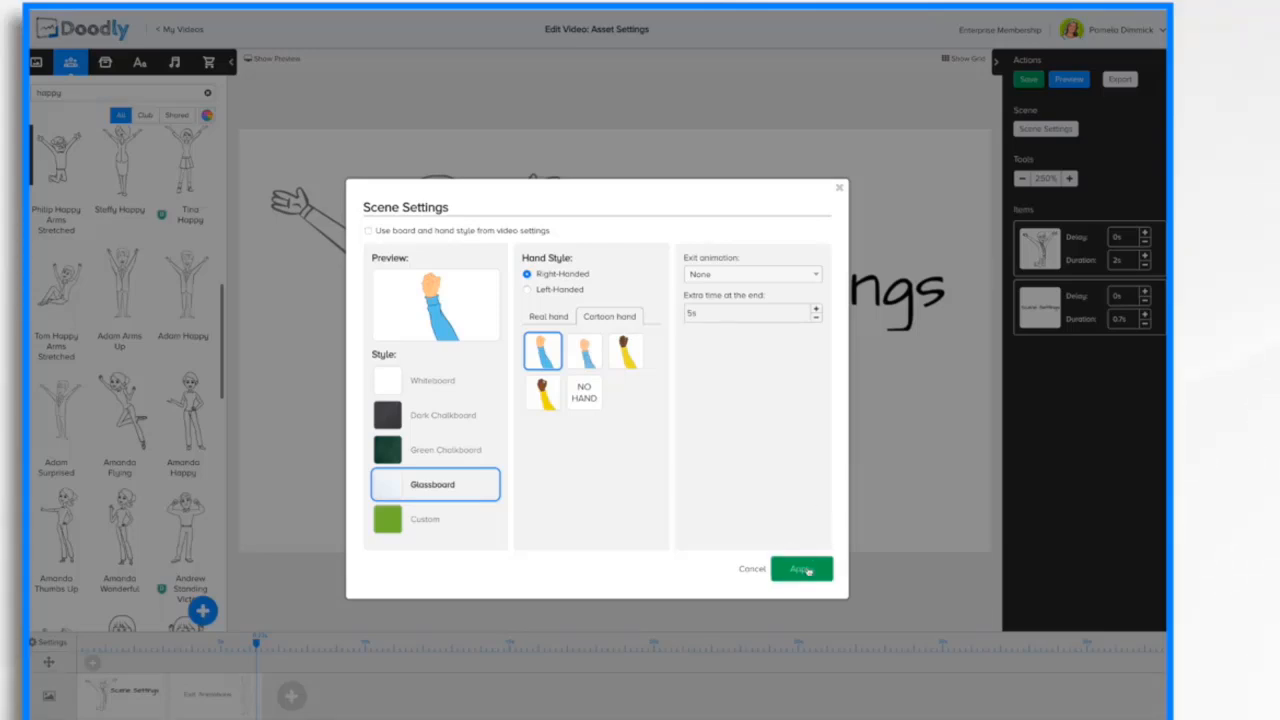
left_click(808, 570)
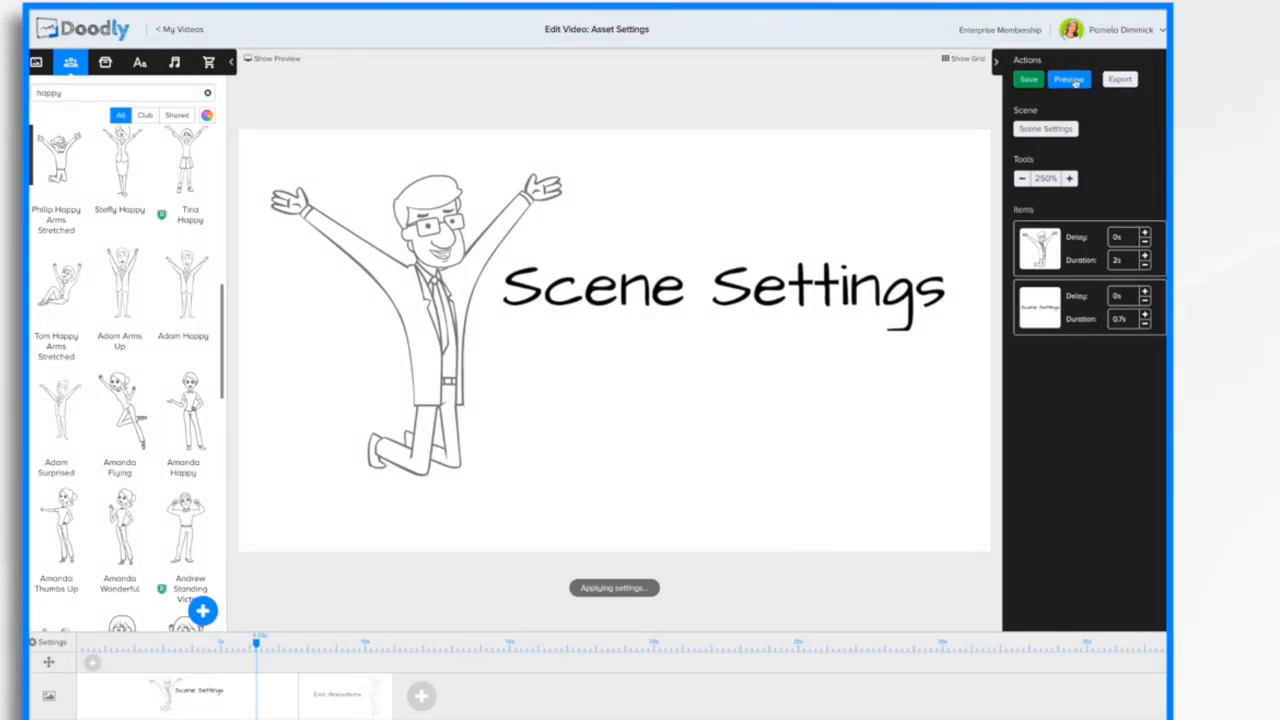
left_click(1070, 80)
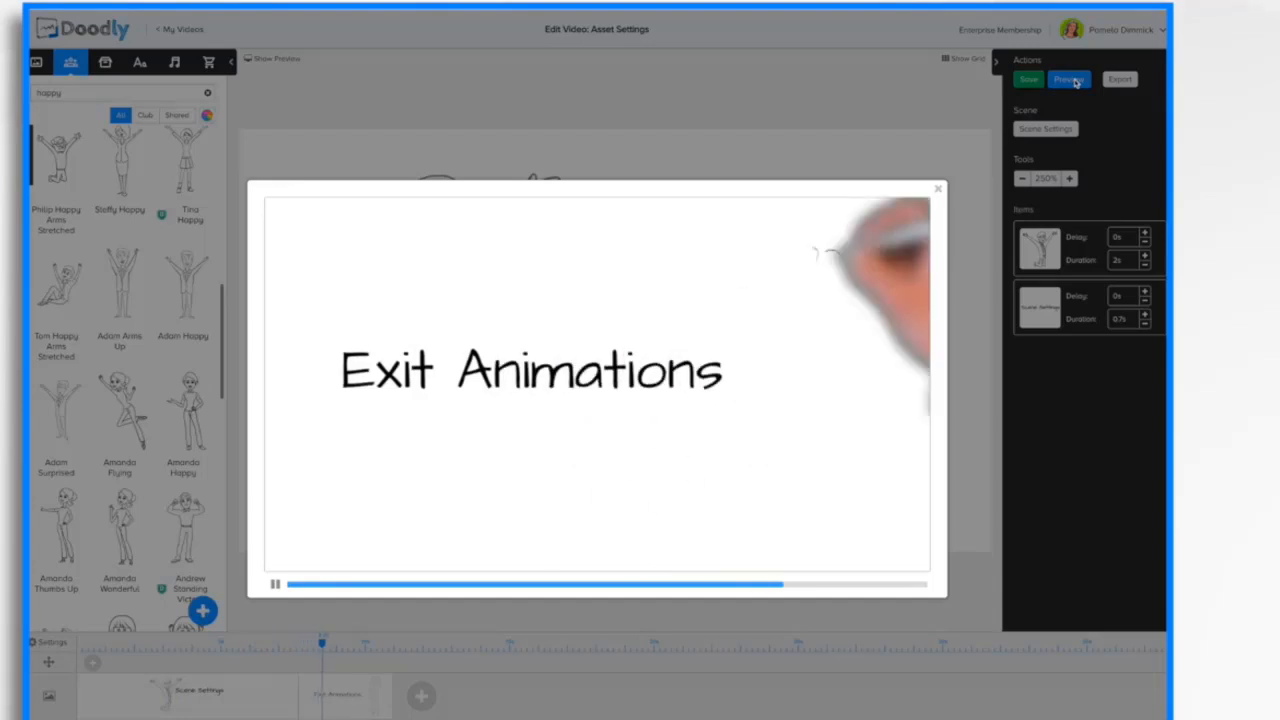
left_click(938, 189)
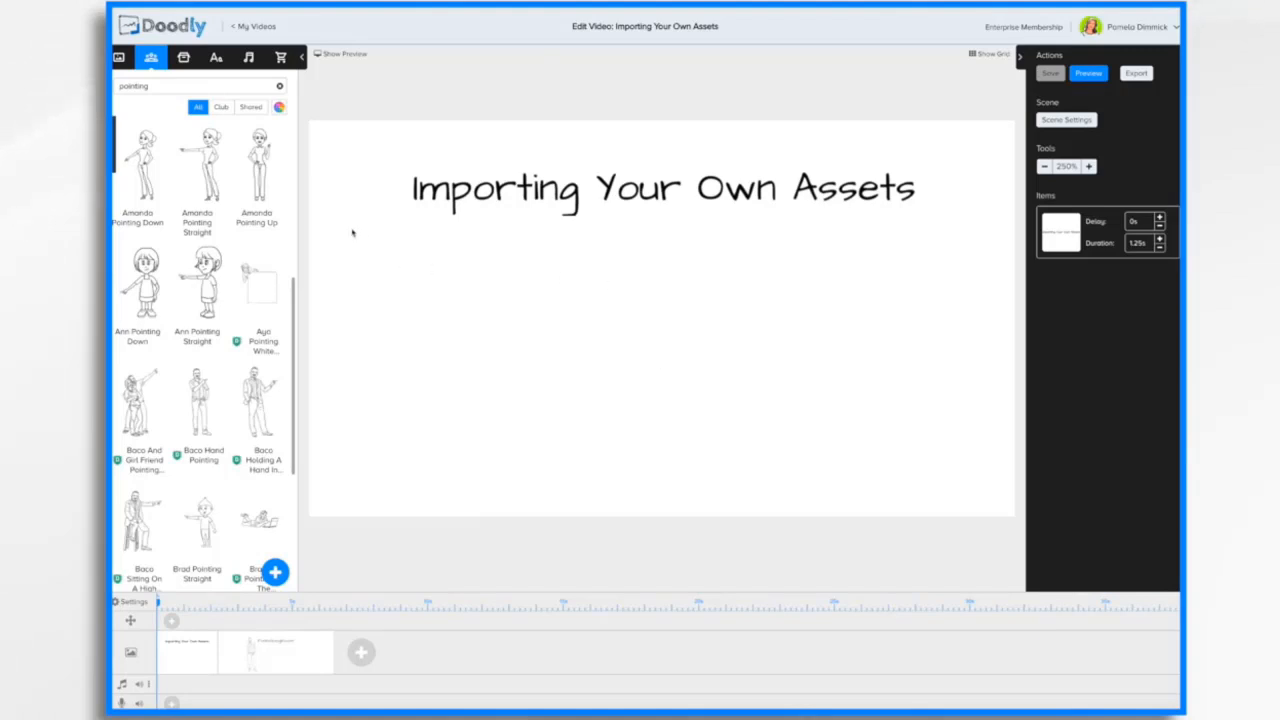
- Import car.png from the Desktop as a new prop titled "fast car"
left_click(184, 57)
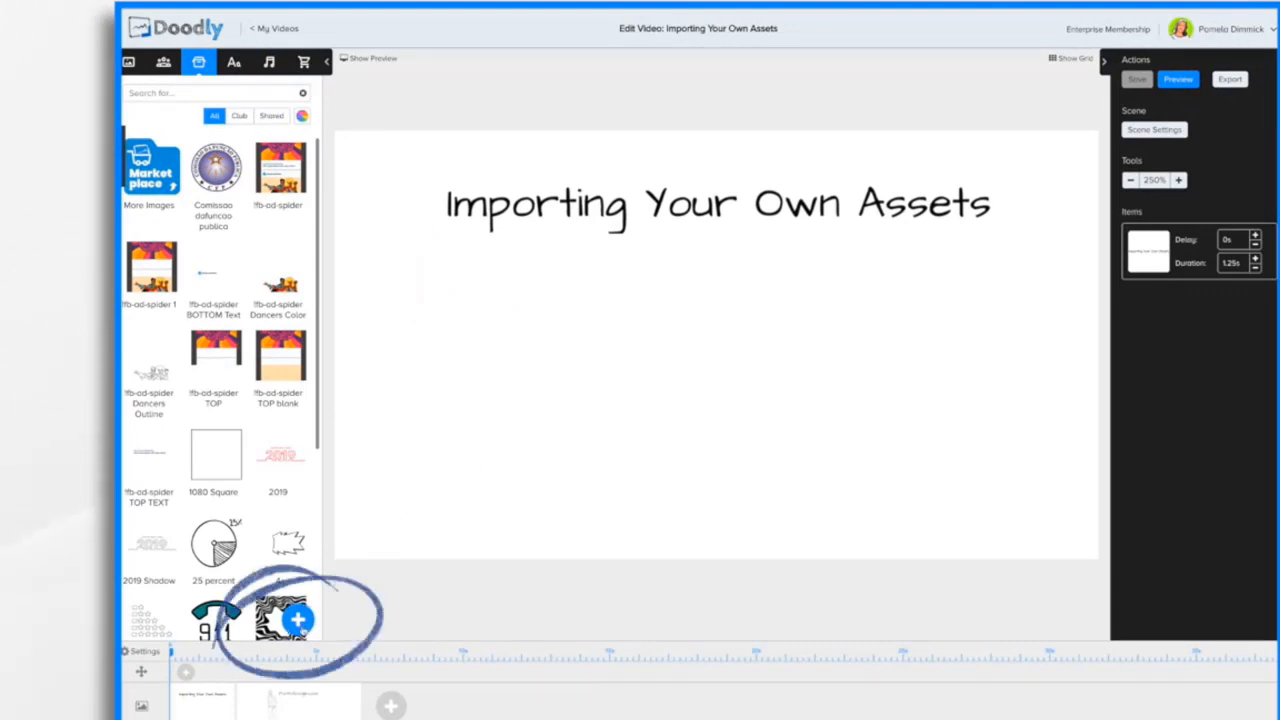
left_click(297, 620)
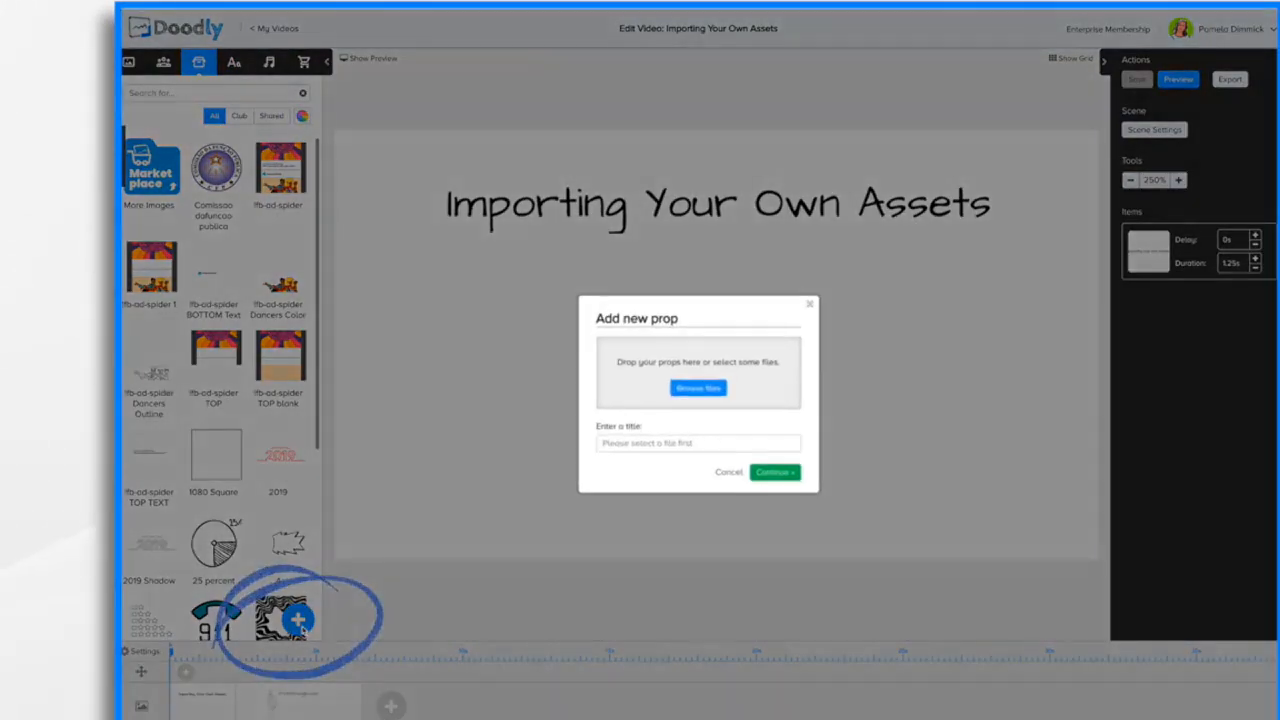
left_click(709, 390)
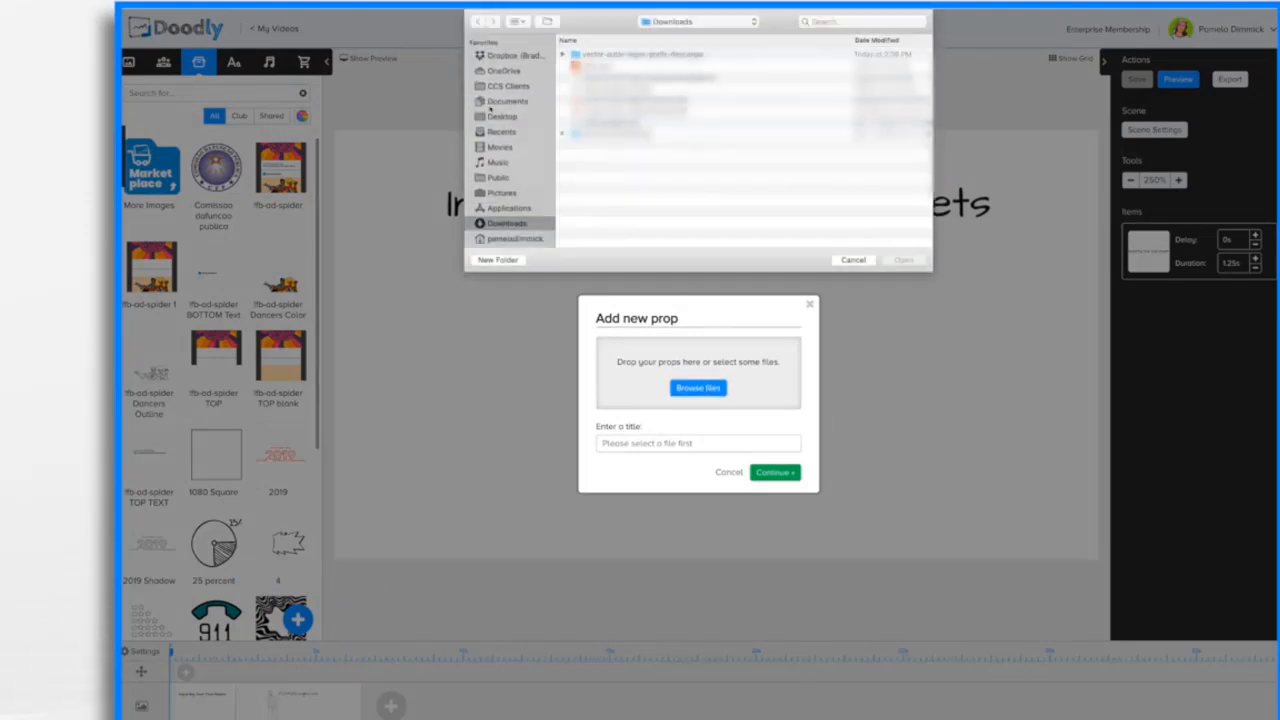
left_click(501, 117)
left_click(600, 55)
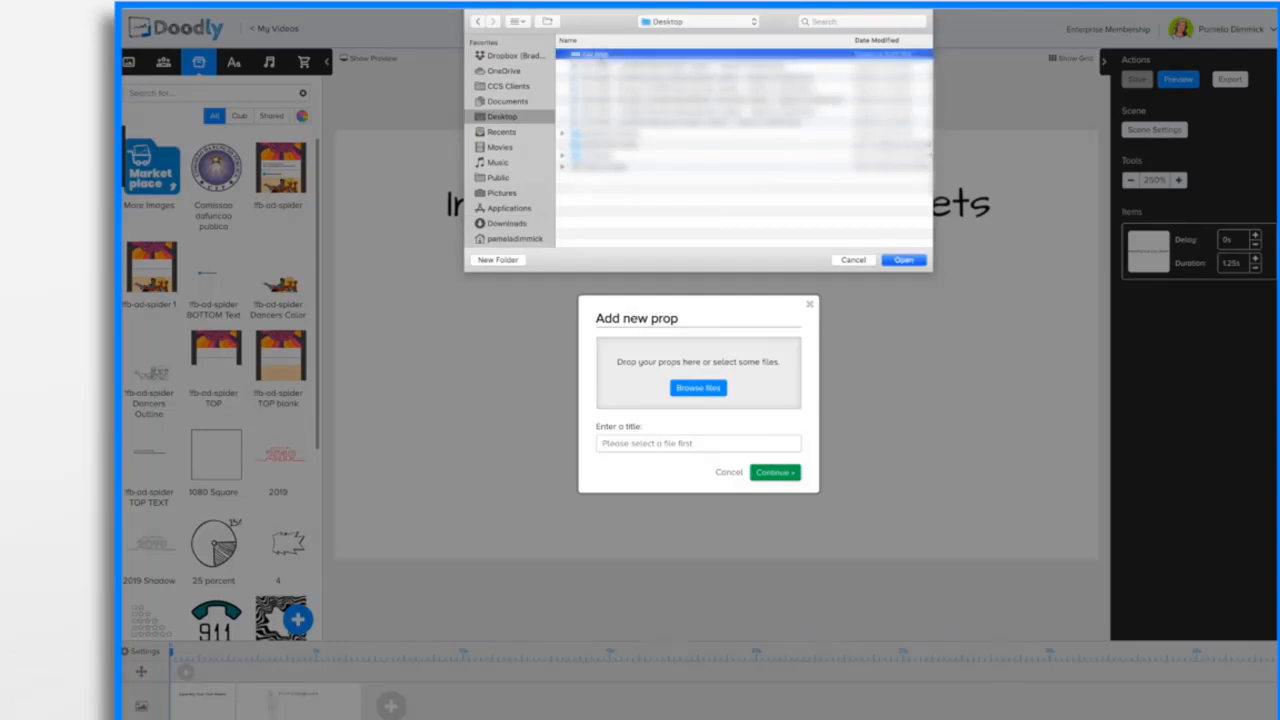
left_click(903, 260)
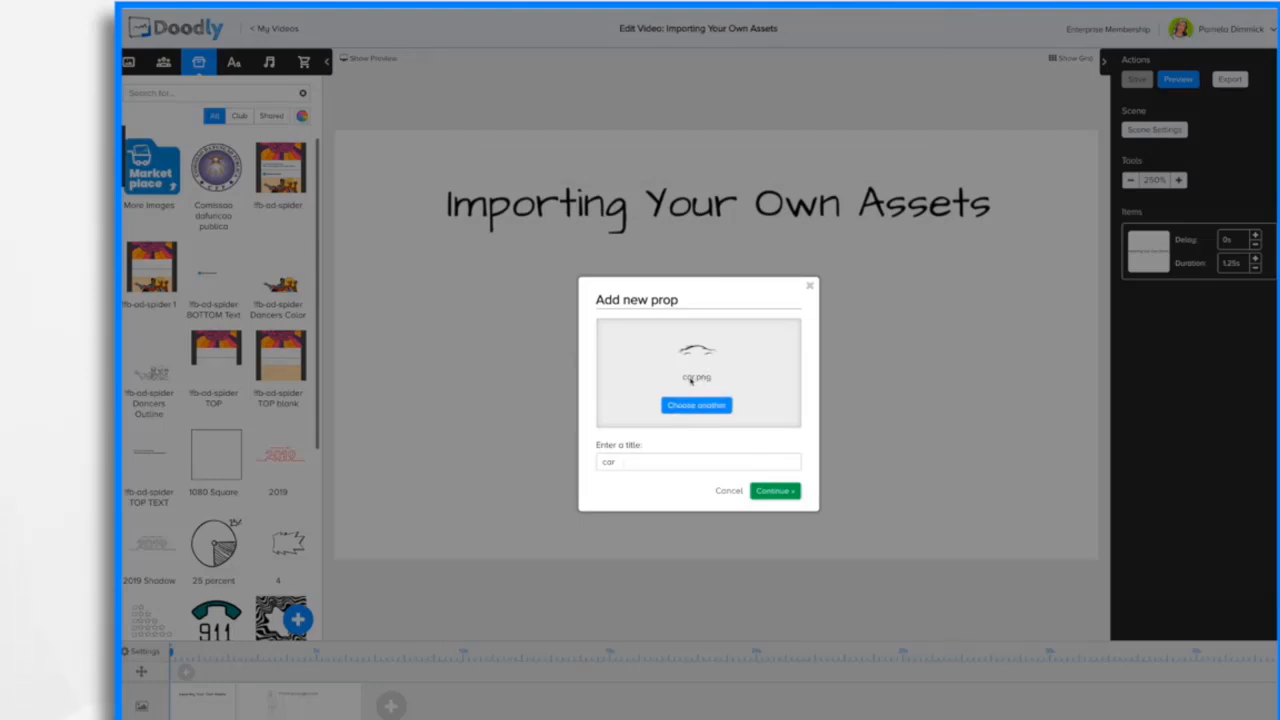
left_click(603, 461)
type("fast")
left_click(778, 492)
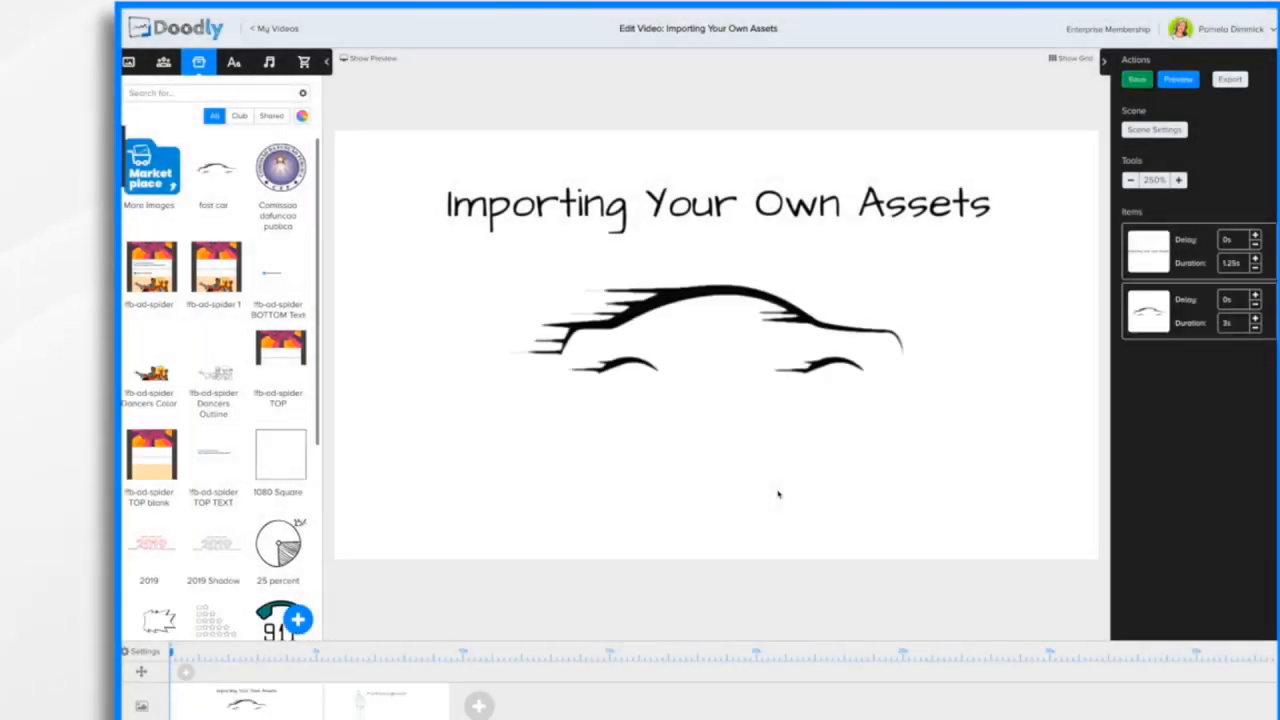
- Move the fast car image lower beneath the "Importing Your Own Assets" title and preview the video
left_click(752, 328)
left_click_drag(752, 328, 728, 380)
left_click(1008, 420)
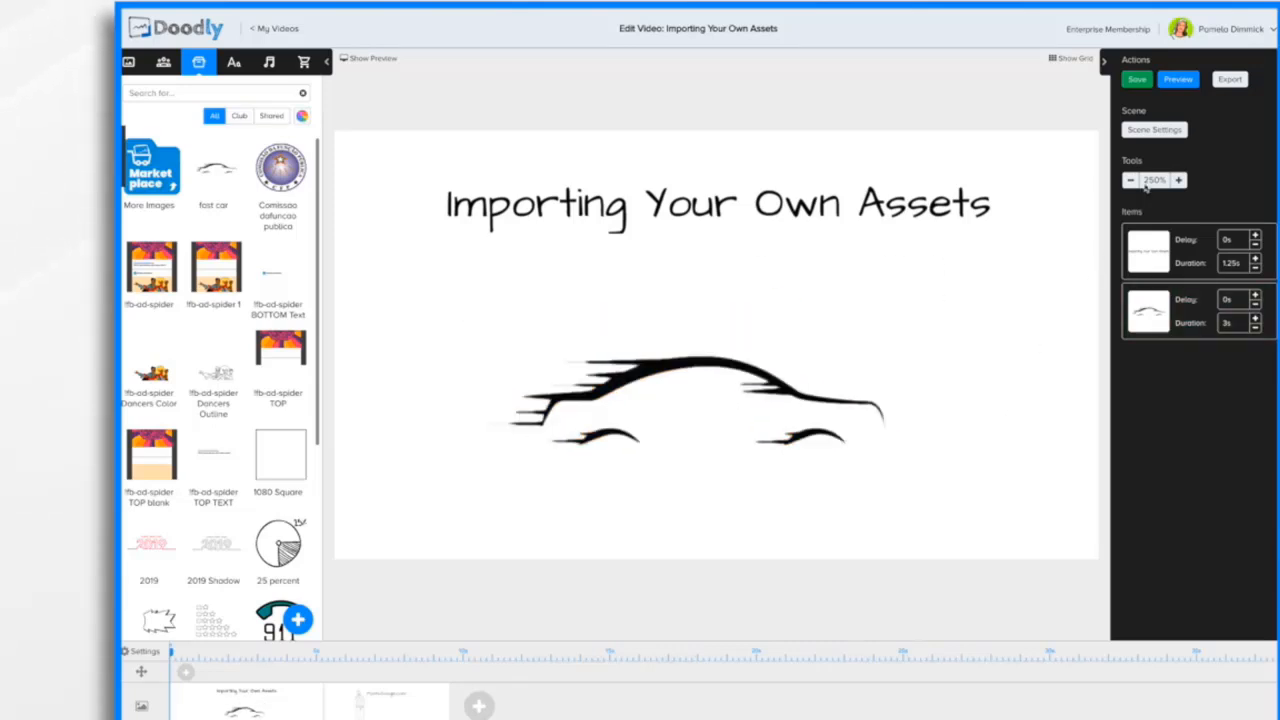
left_click(1180, 80)
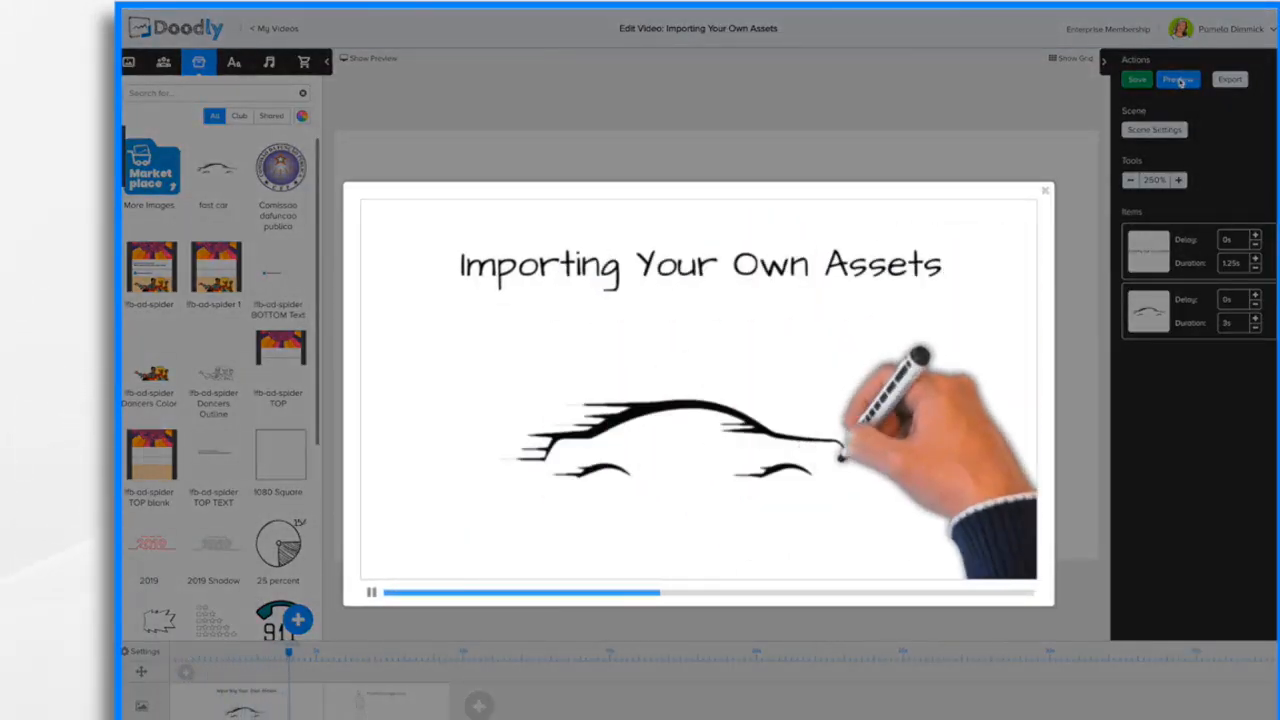
left_click(1045, 190)
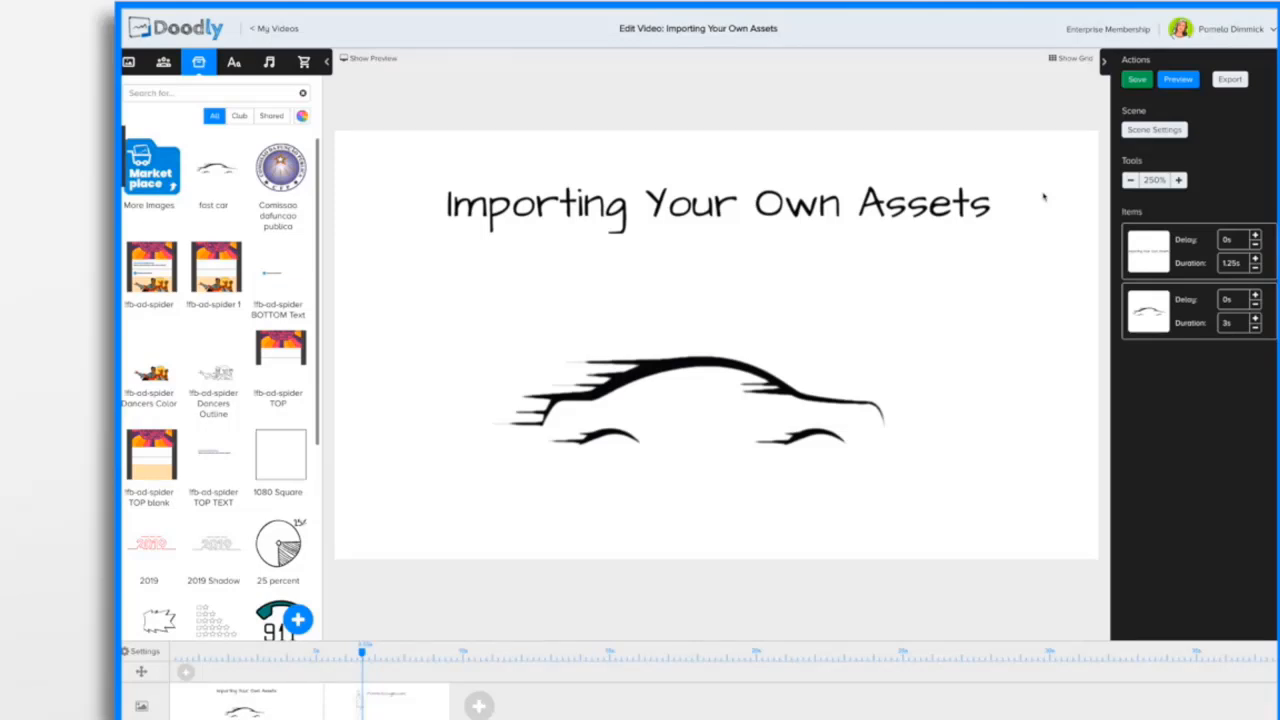
- Open the fast car image on the scene for editing its draw paths
left_click(703, 360)
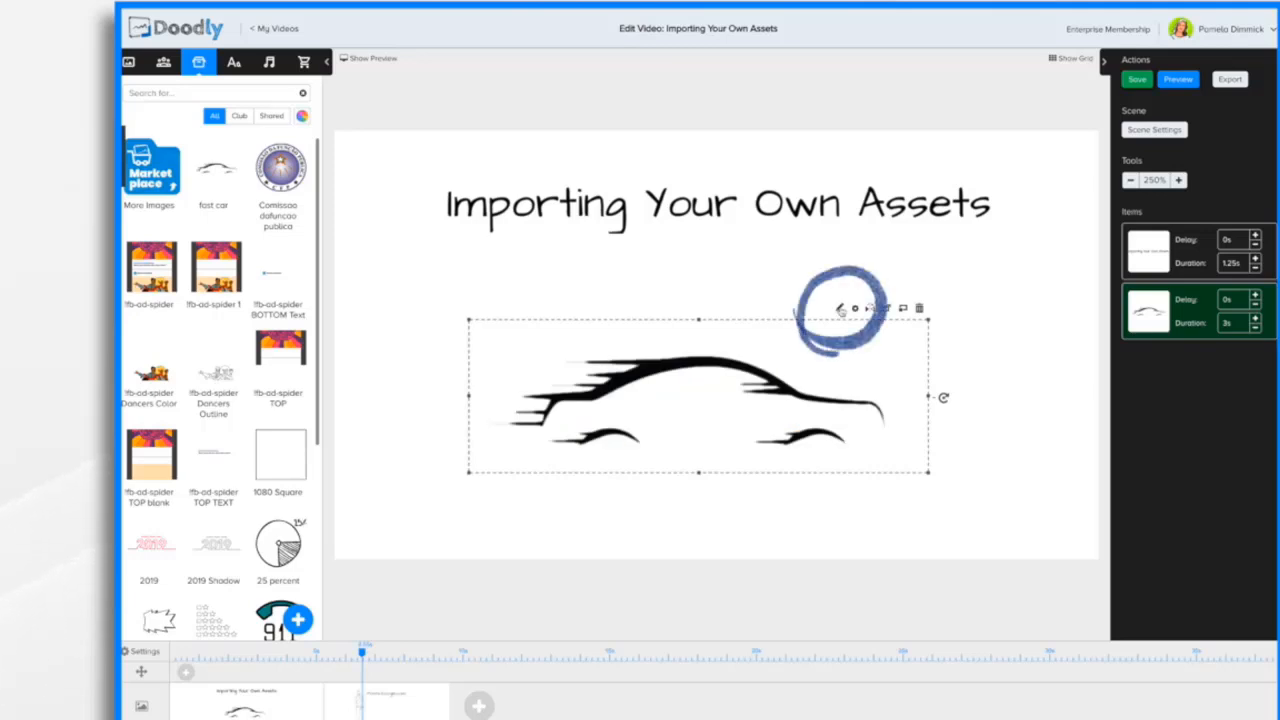
left_click(840, 309)
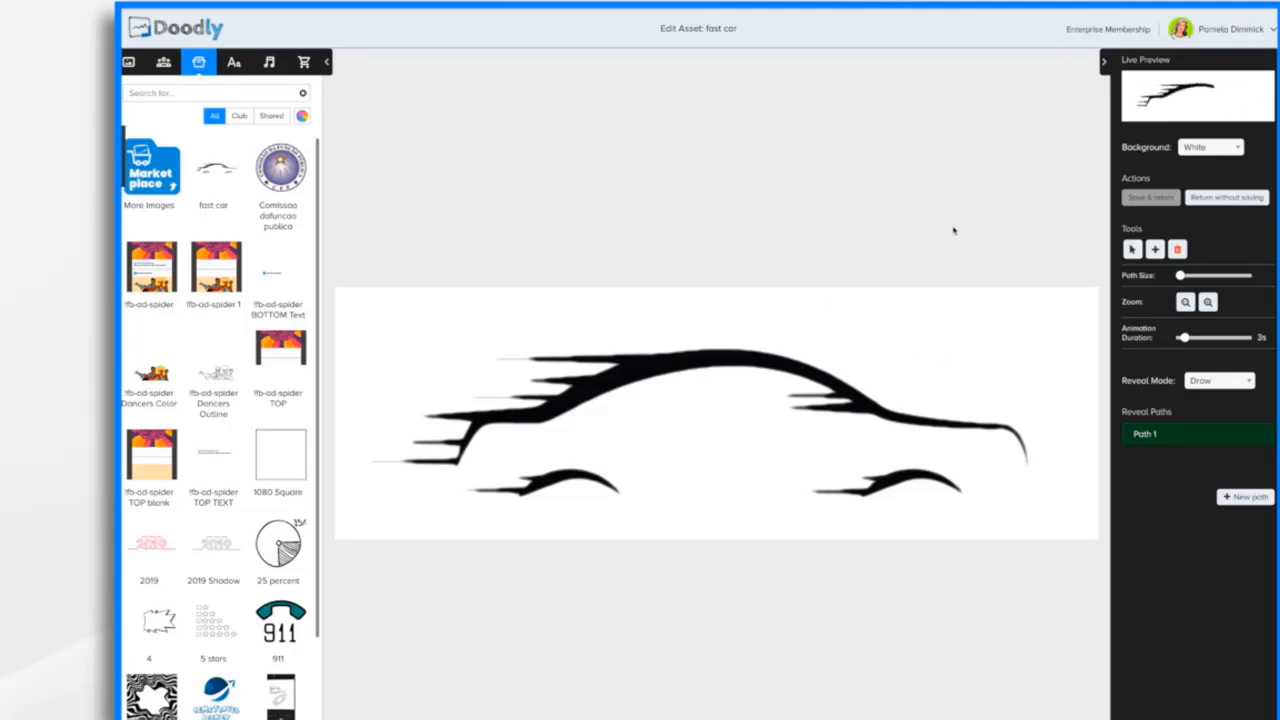
- Try the Black and Transparent backgrounds behind the fast car asset, and switch back to White
left_click(1238, 148)
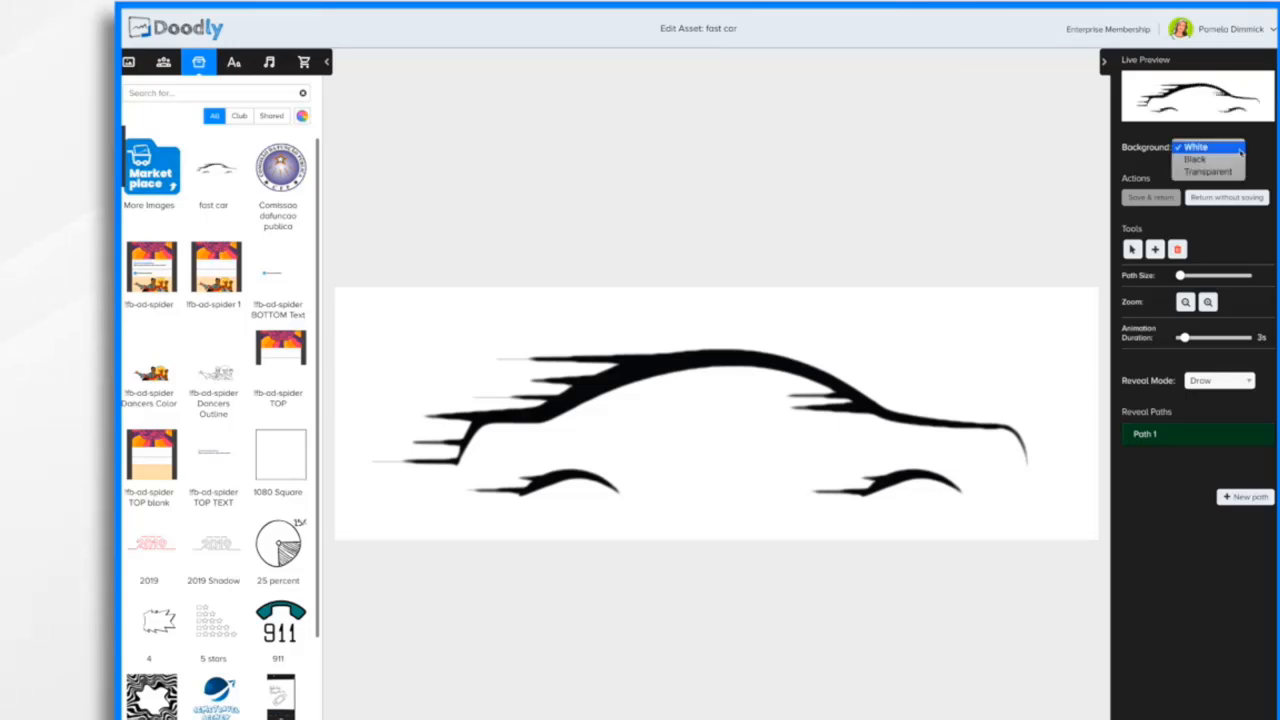
left_click(1210, 160)
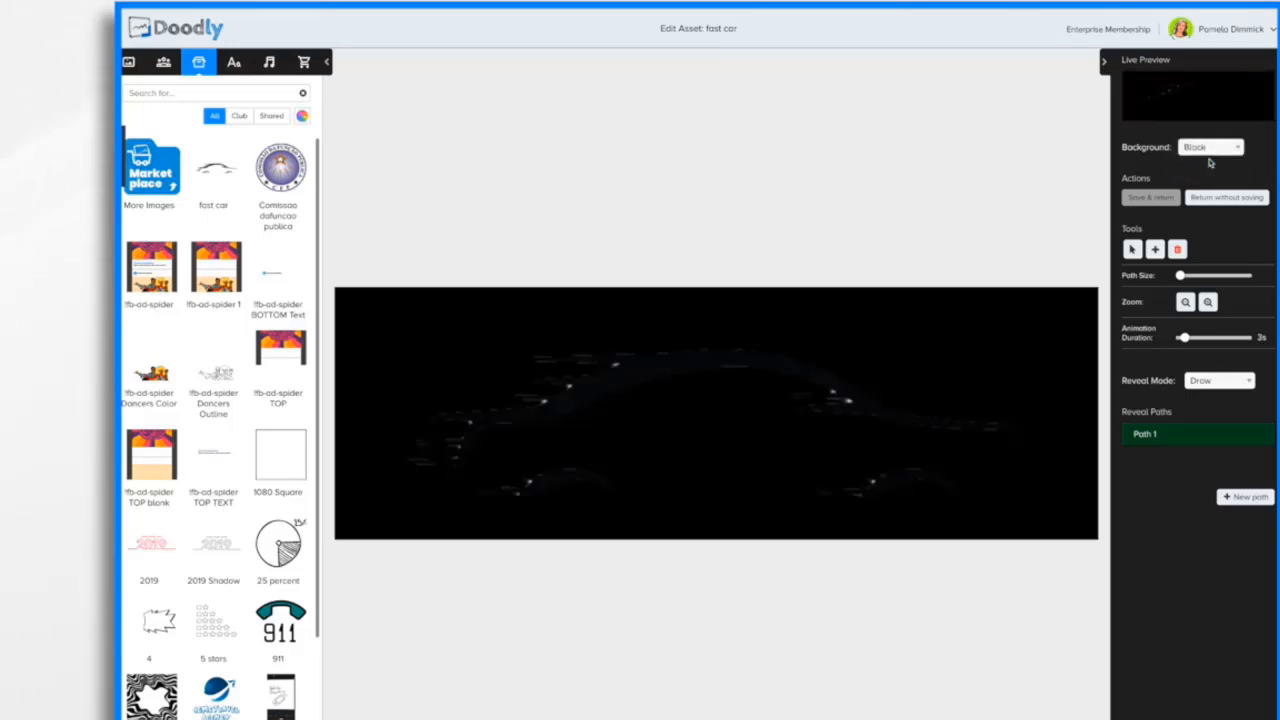
left_click(1235, 147)
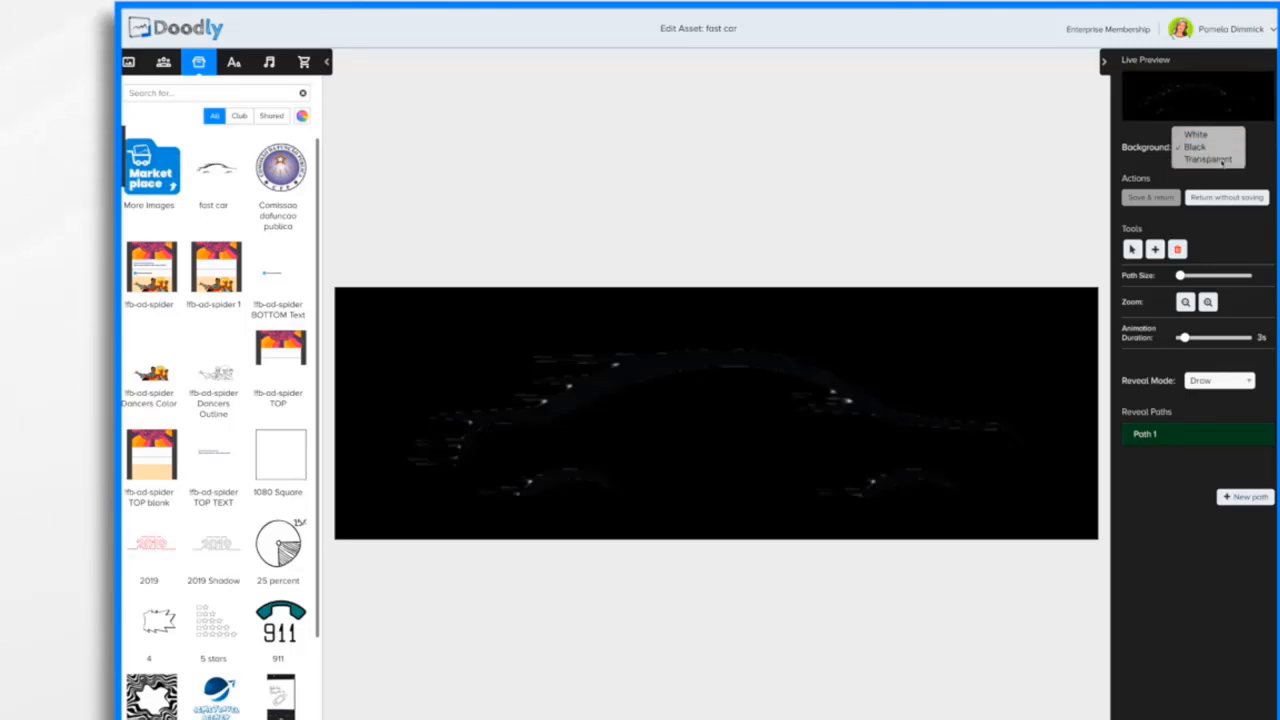
left_click(1221, 163)
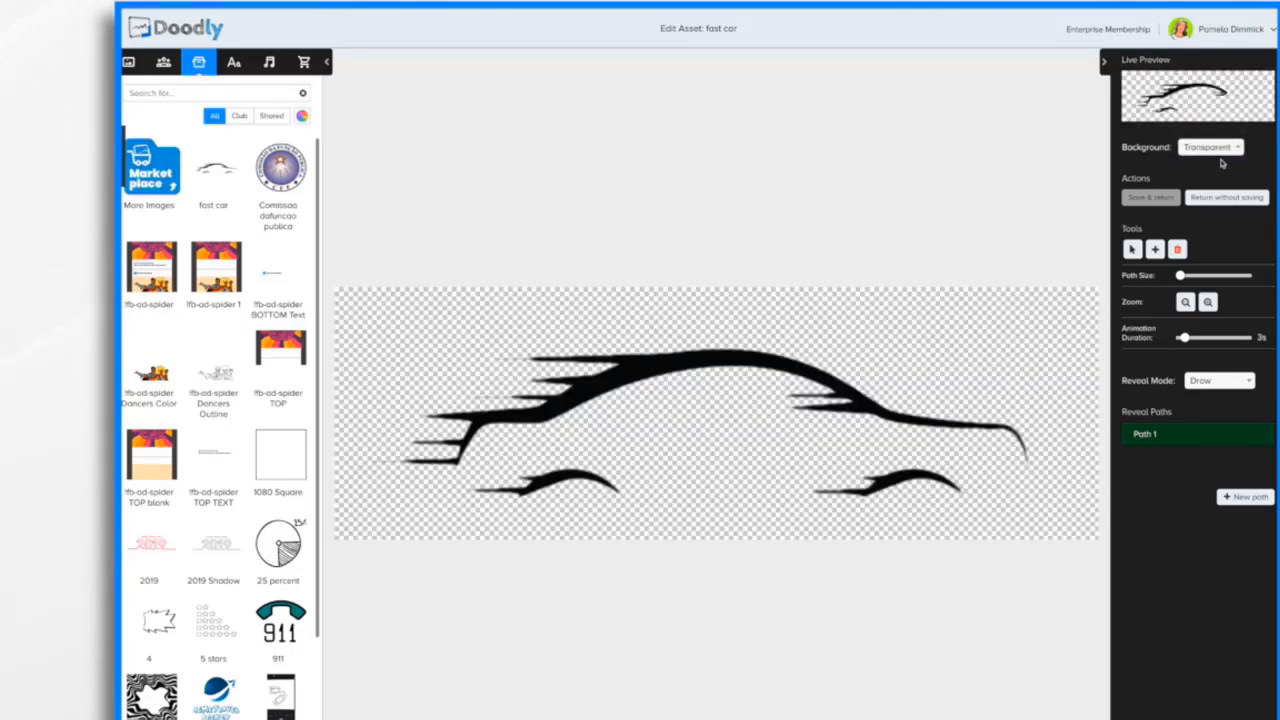
left_click(1212, 150)
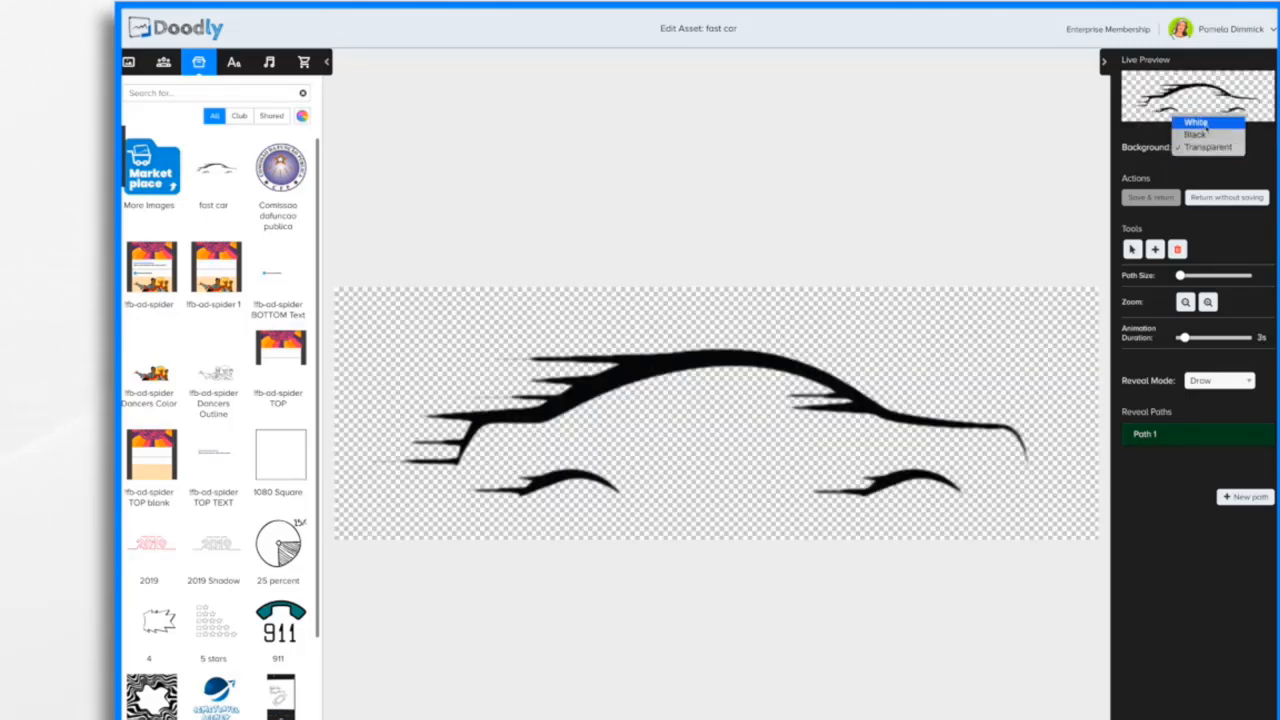
left_click(1196, 122)
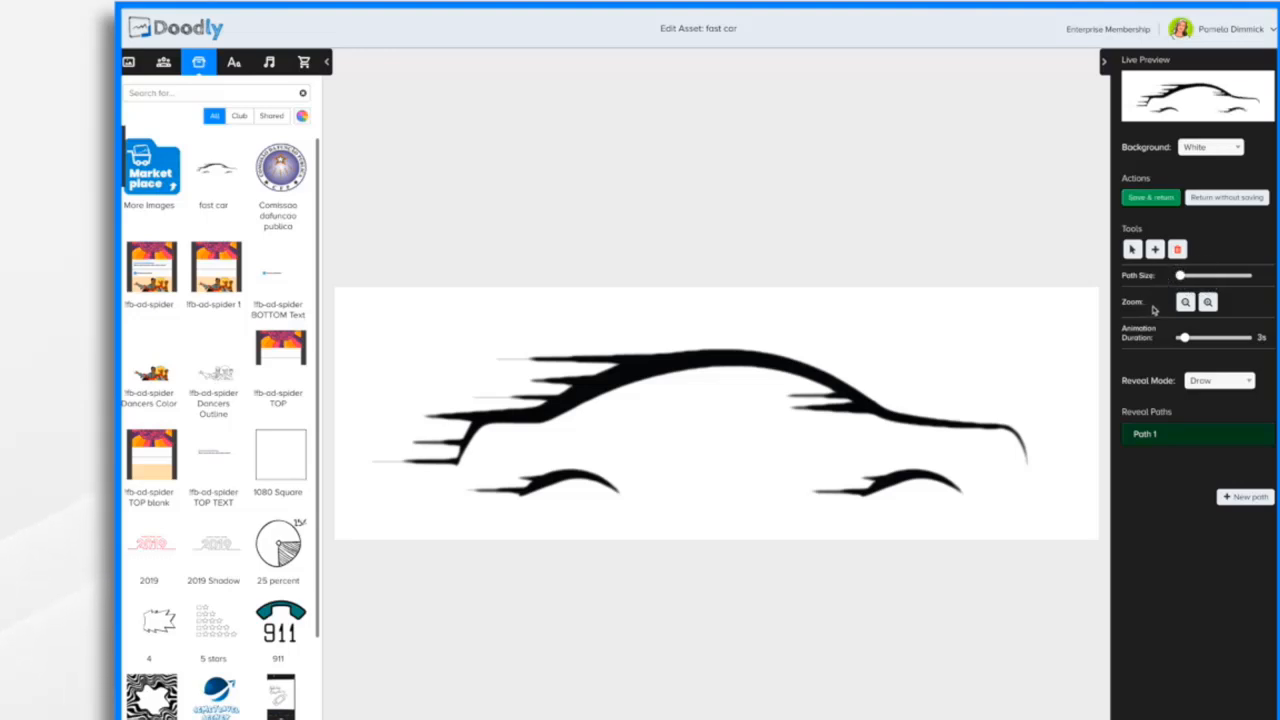
- Zoom the fast car asset in and back out, and review the reveal mode options for its path
left_click(1208, 302)
left_click(1208, 302)
left_click(1185, 302)
left_click(1185, 302)
left_click(1242, 381)
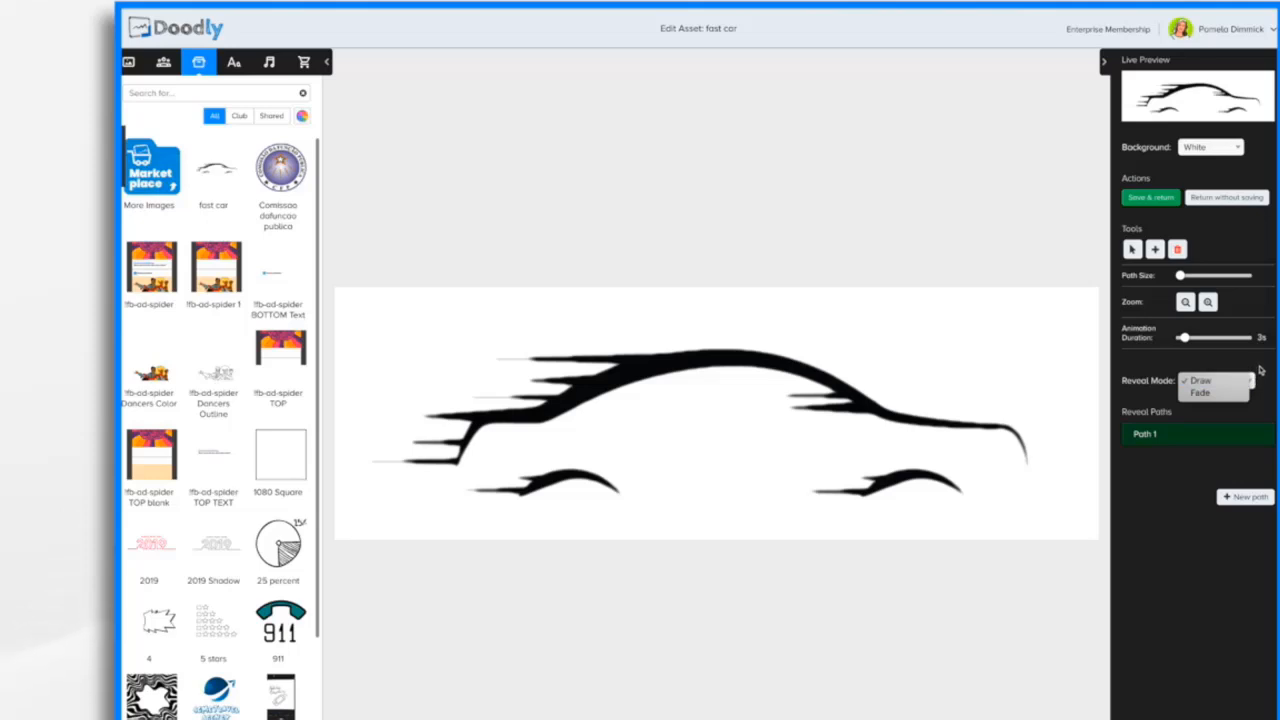
left_click(1260, 370)
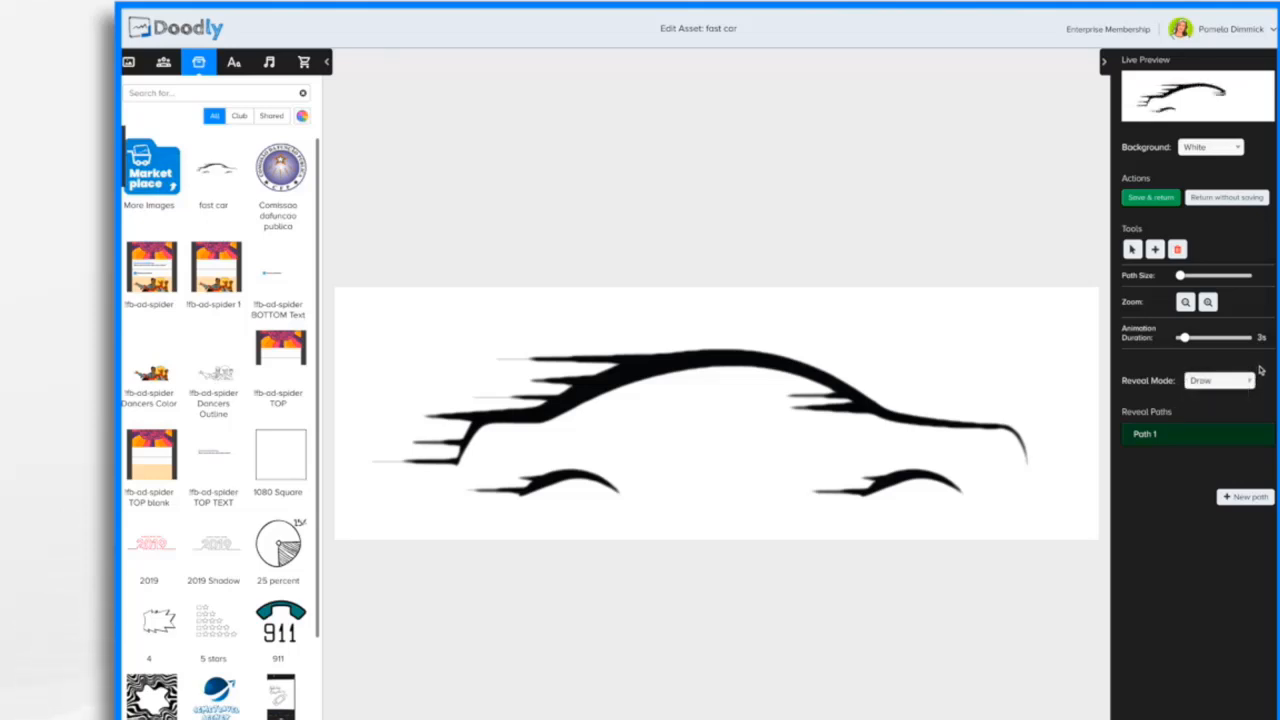
mouse_move(1245, 430)
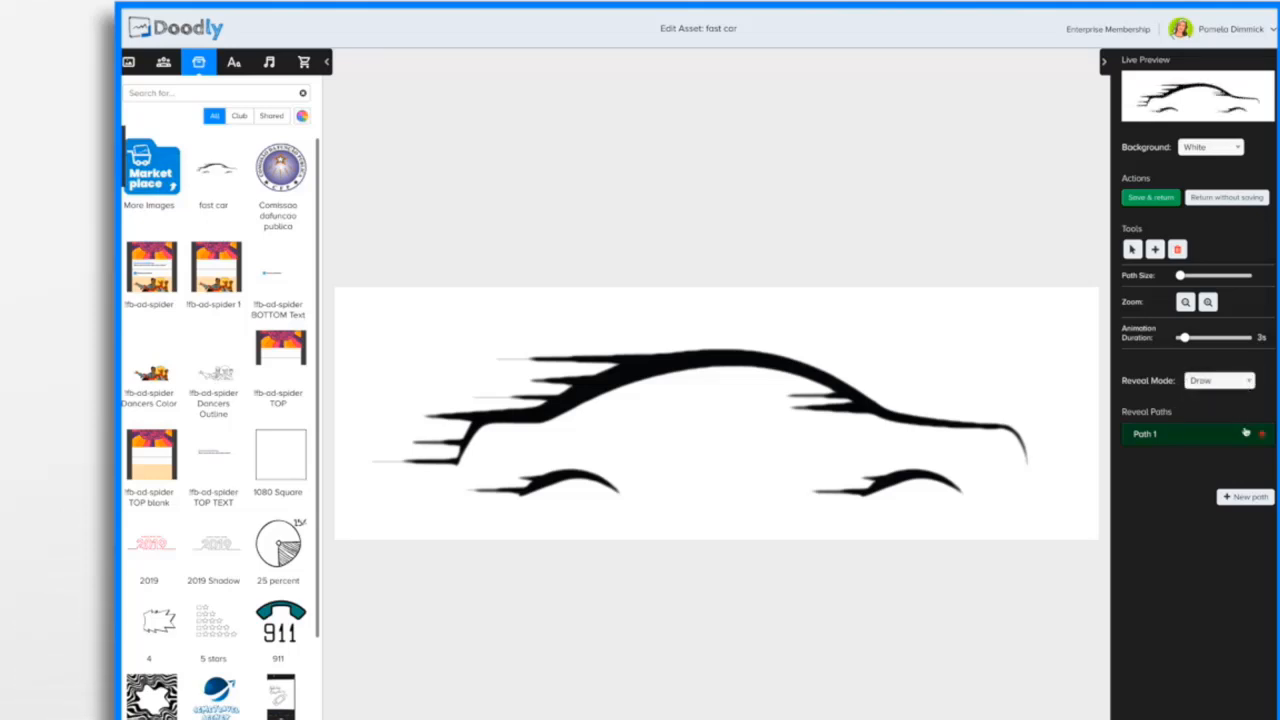
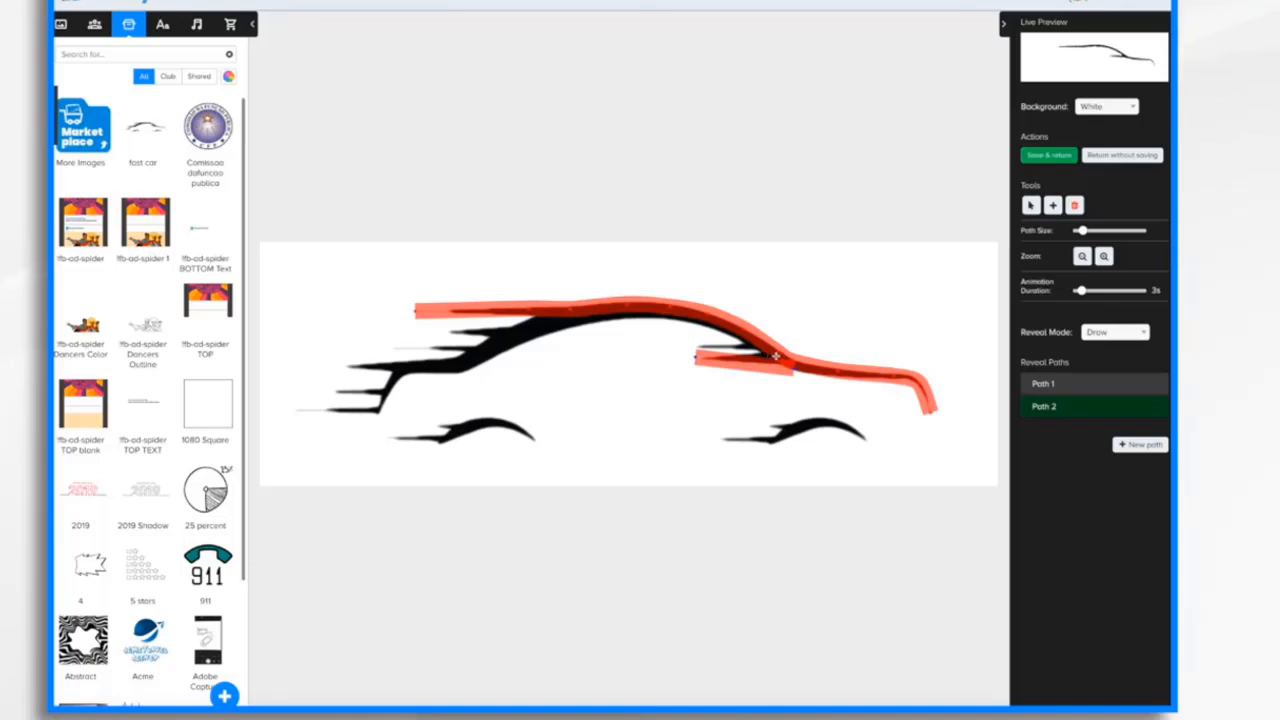
- Extend Path 2 from the window speed lines back along the lower roof edge and down to the car's rear end, undoing the stray point
mouse_move(775, 356)
left_mouse_down()
mouse_move(699, 345)
mouse_move(752, 345)
mouse_move(646, 313)
mouse_move(548, 314)
mouse_move(500, 331)
mouse_move(542, 321)
mouse_move(529, 317)
mouse_move(502, 341)
mouse_move(546, 320)
left_mouse_up()
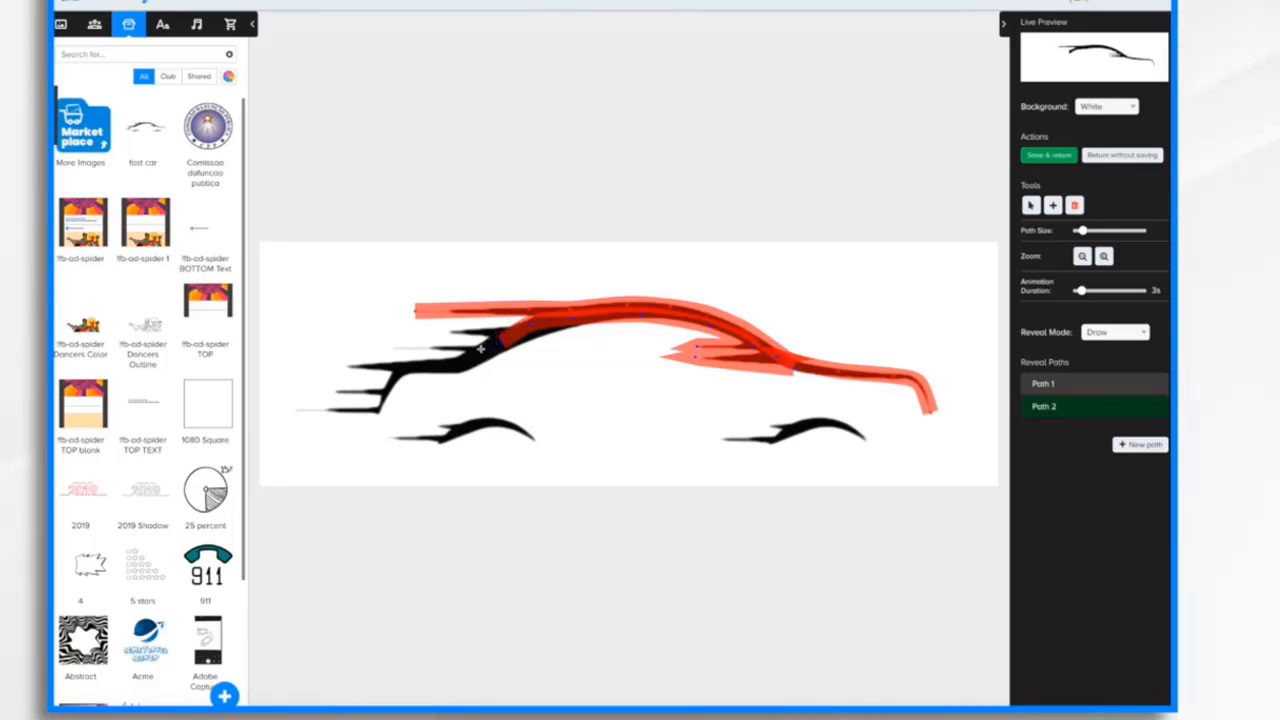
mouse_move(468, 356)
left_mouse_down()
mouse_move(402, 365)
mouse_move(380, 410)
left_mouse_up()
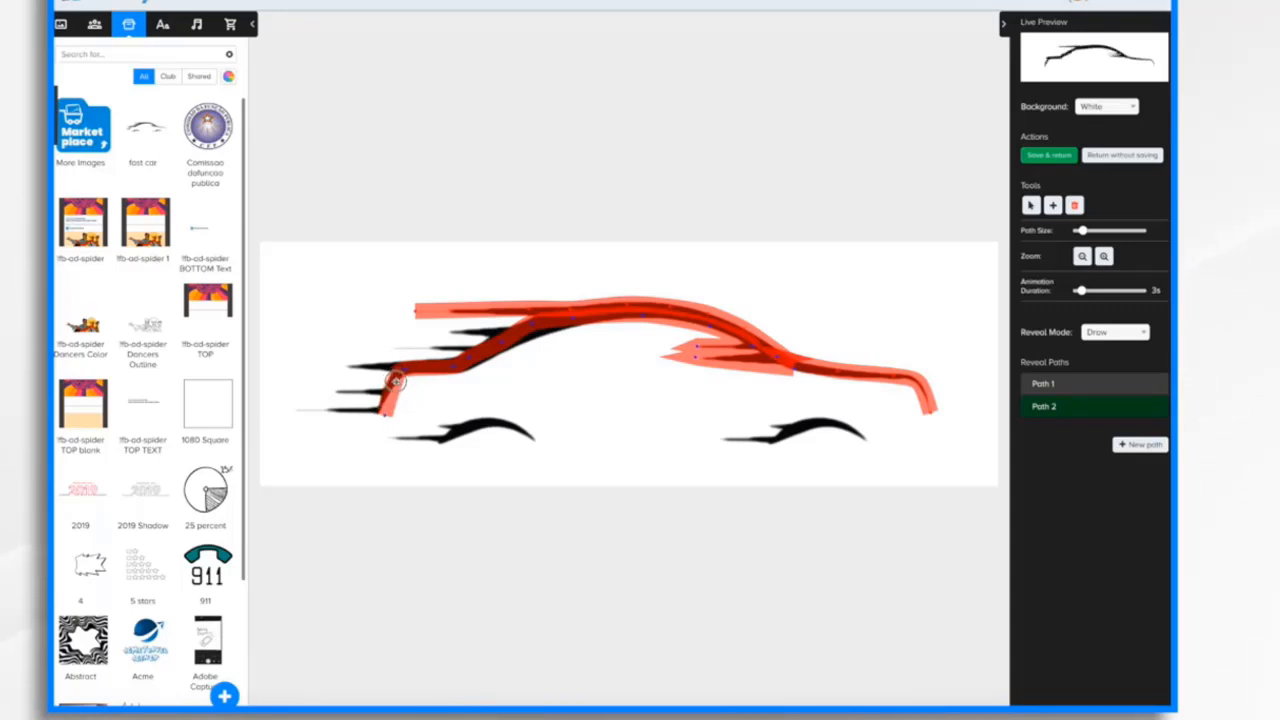
left_click(503, 343)
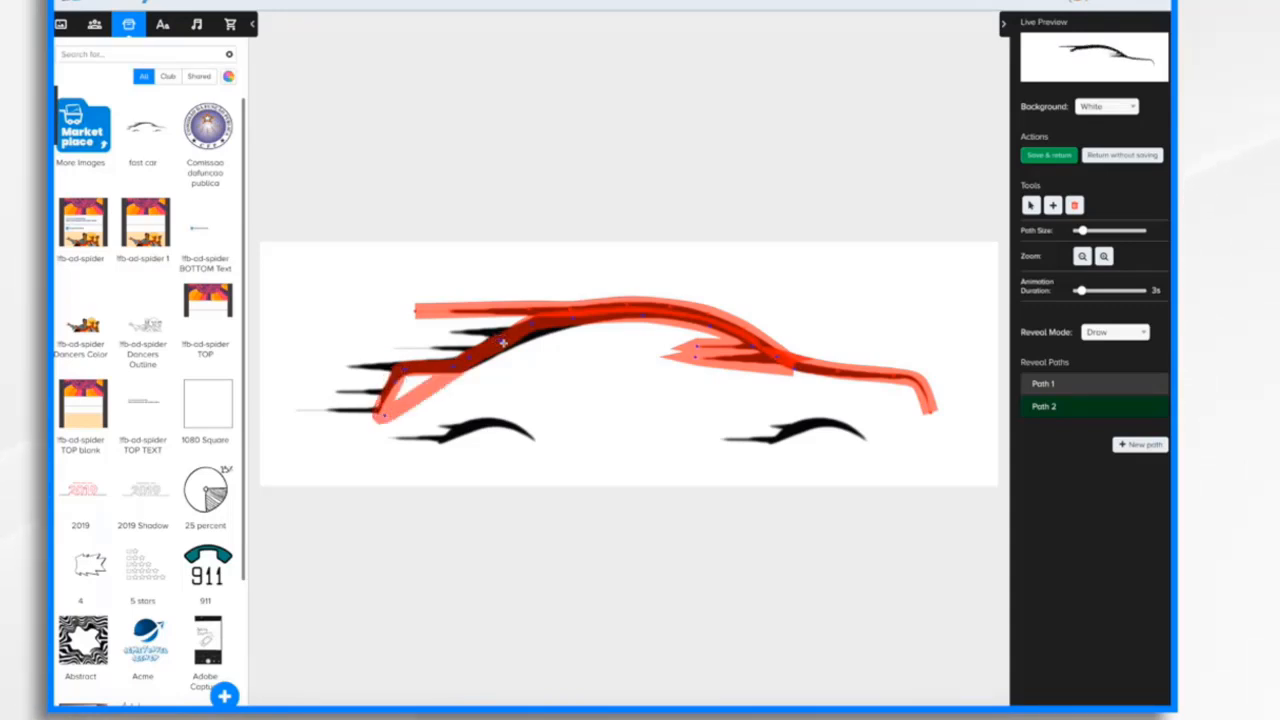
key("ctrl+z")
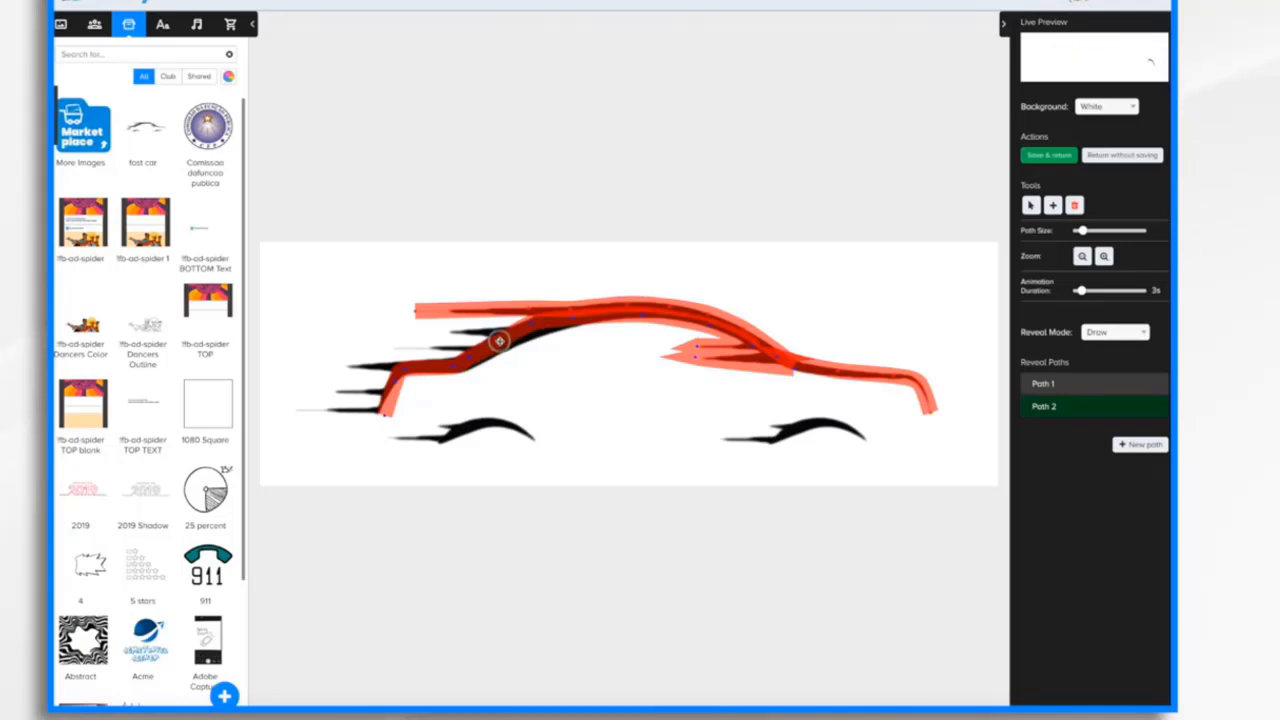
left_click(500, 342)
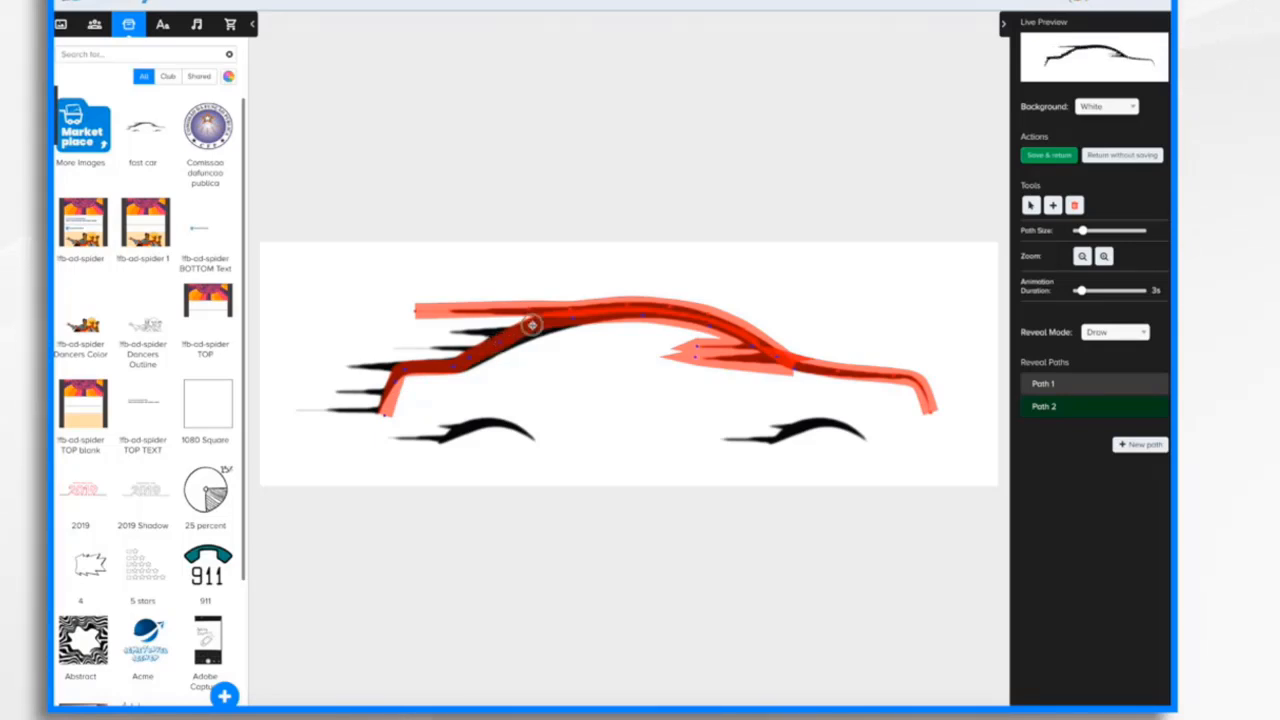
- Add a third reveal path covering the exposed underside of the rear roof line
left_click(1148, 445)
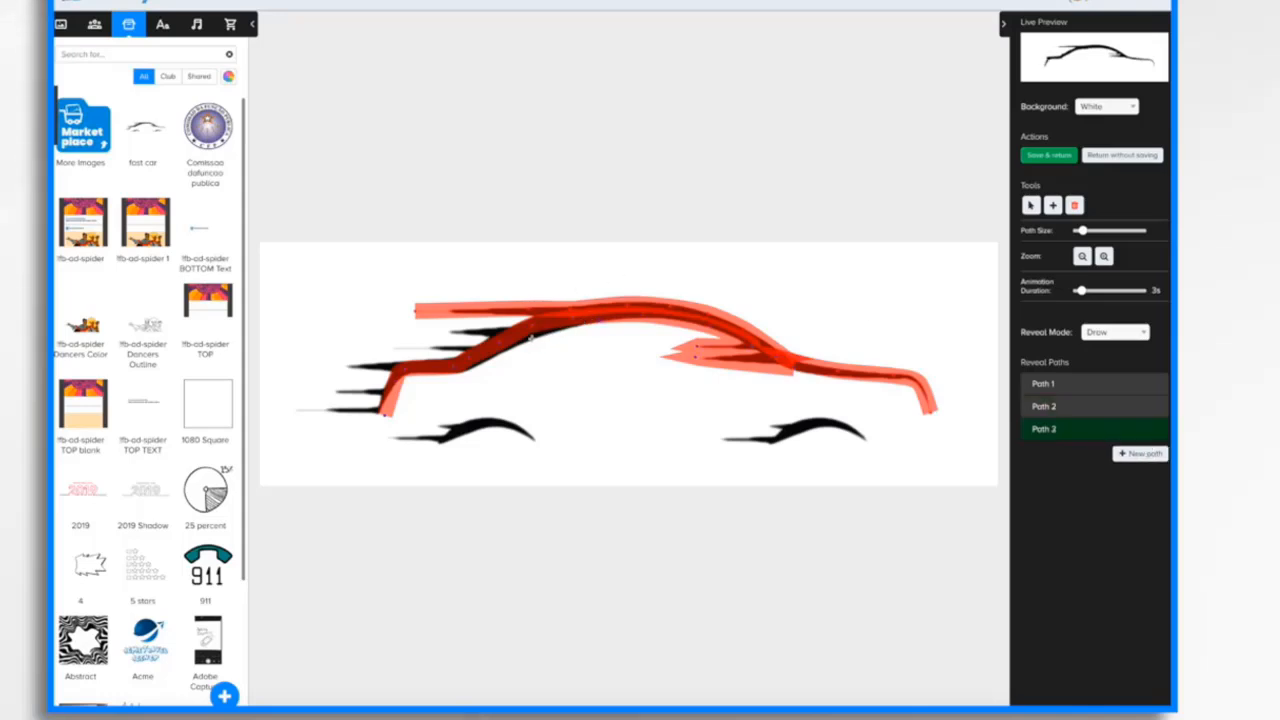
left_click(531, 339)
left_click(460, 374)
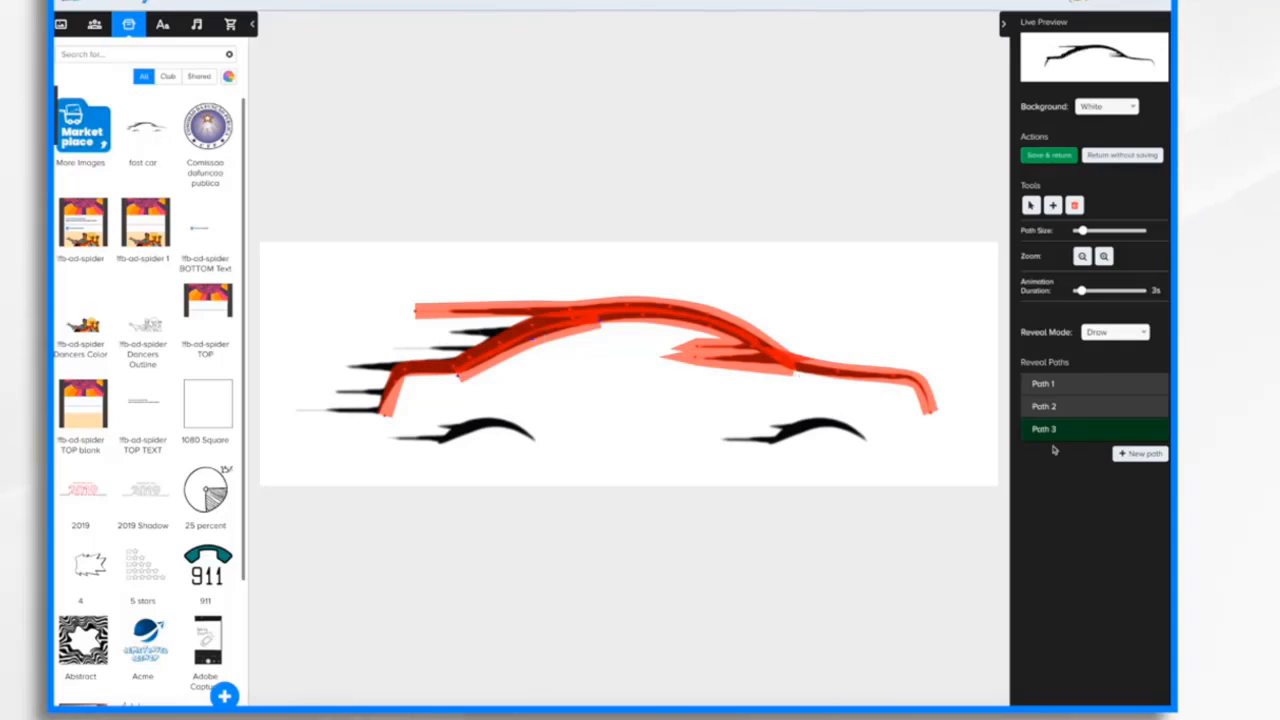
- Add a fourth reveal path that zigzags over the remaining speed lines at the car's rear
left_click(1140, 454)
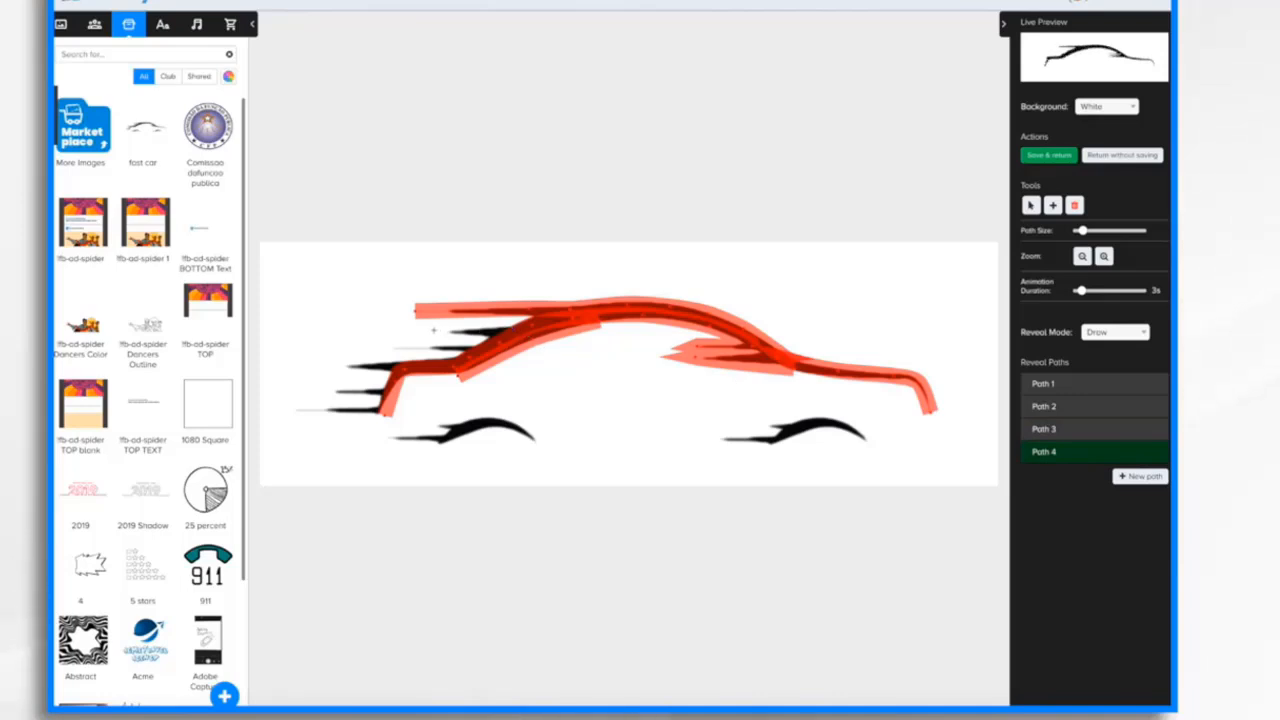
left_click_drag(433, 329, 490, 340)
left_click(497, 341)
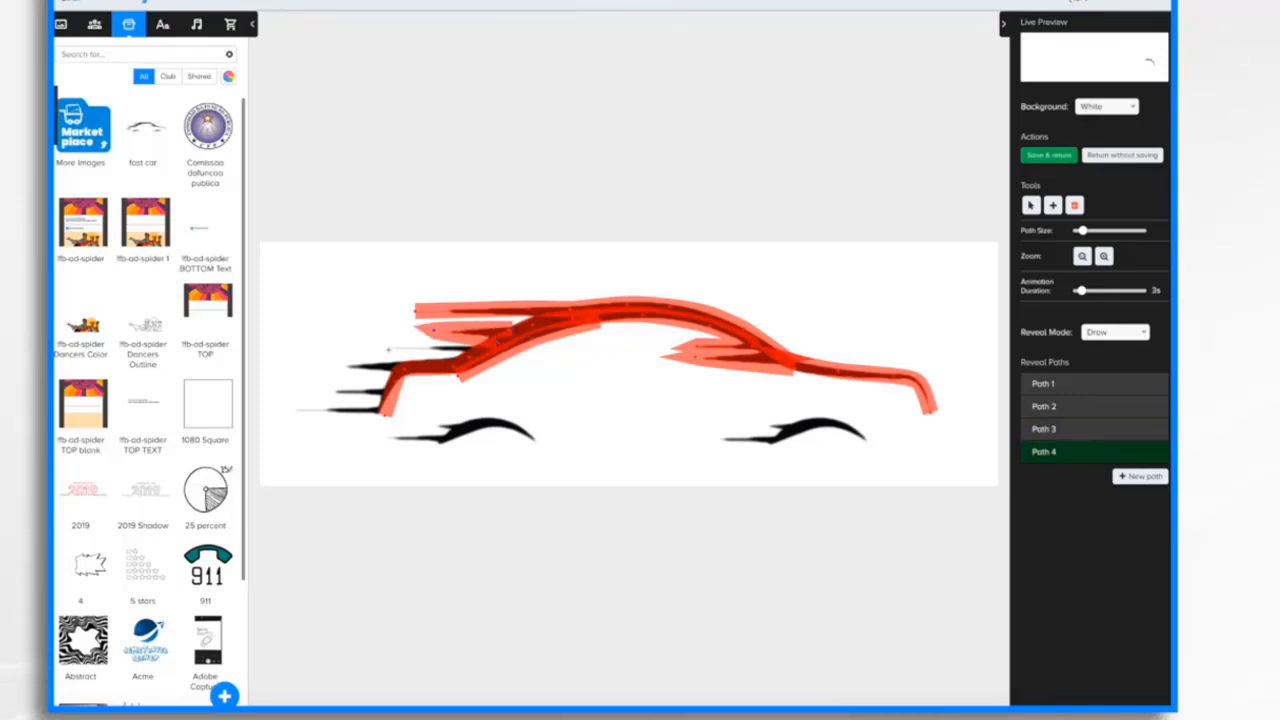
left_click(388, 350)
left_click(465, 359)
left_click(343, 366)
left_click(330, 391)
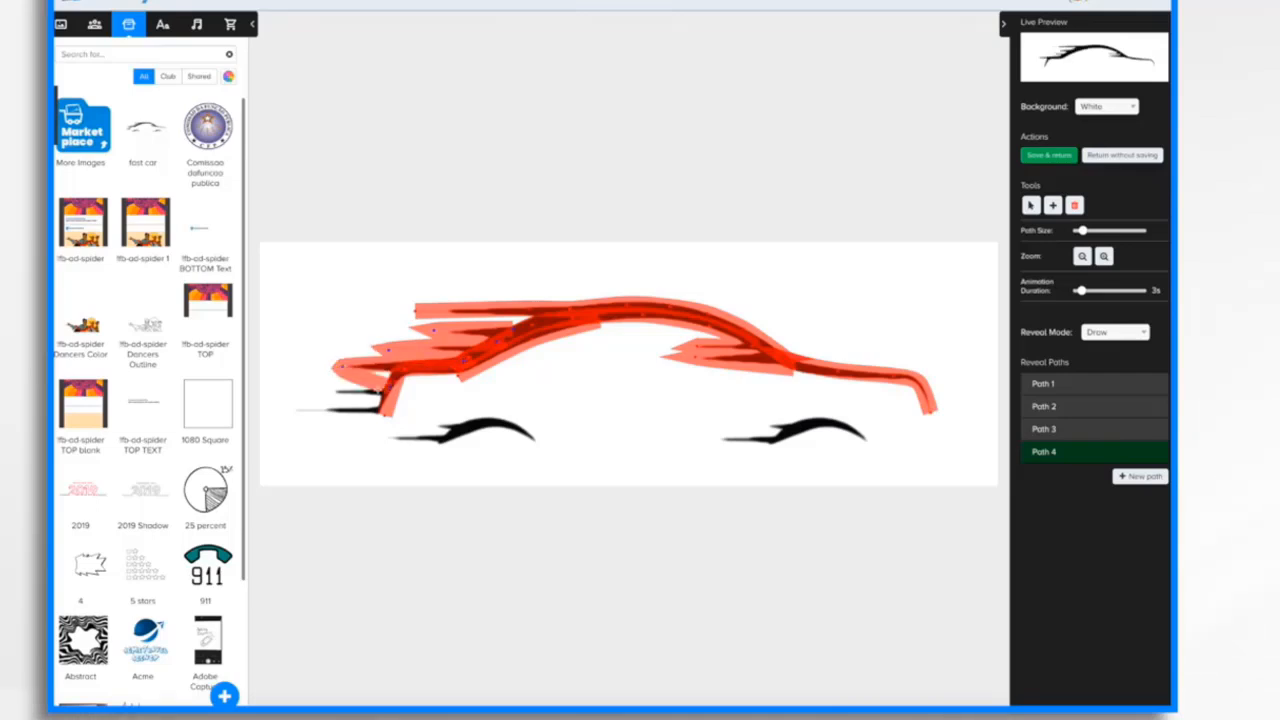
left_click(392, 393)
left_click(288, 410)
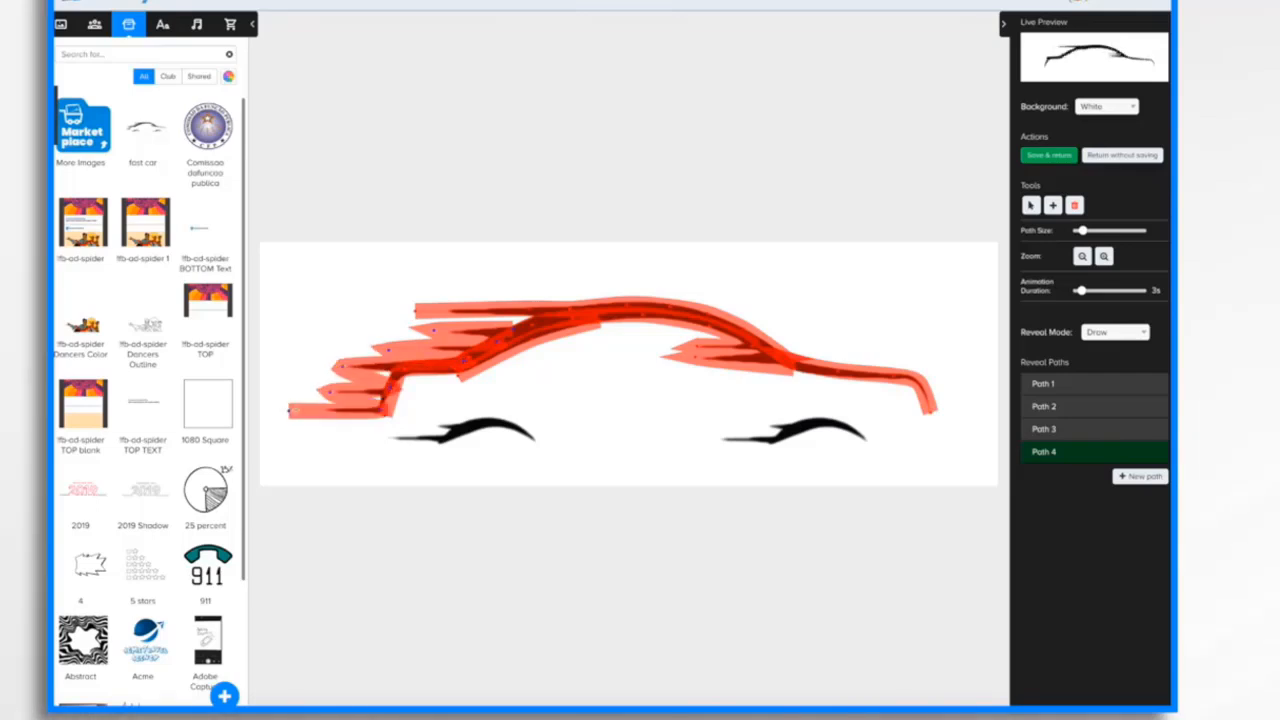
- Add a fifth reveal path tracing the front wheel arch, and enlarge its path size to cover the arch fully
left_click(1152, 478)
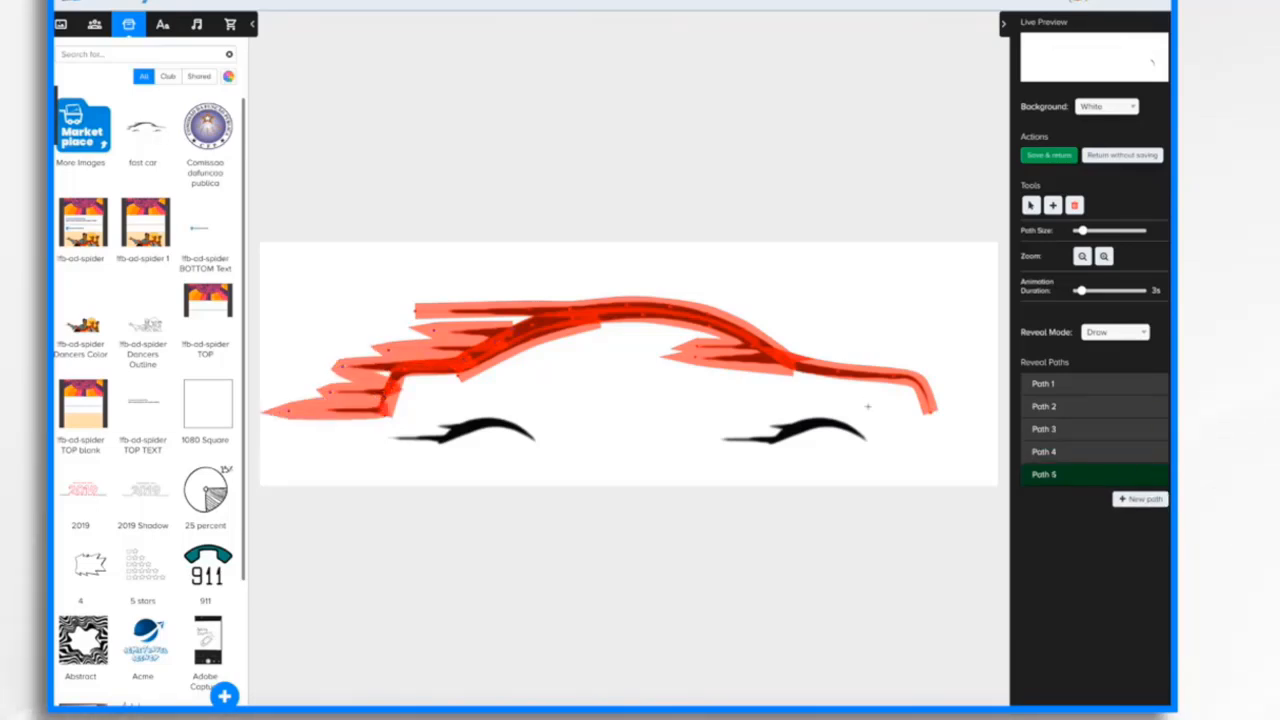
left_click(871, 445)
left_click(842, 424)
left_click(818, 418)
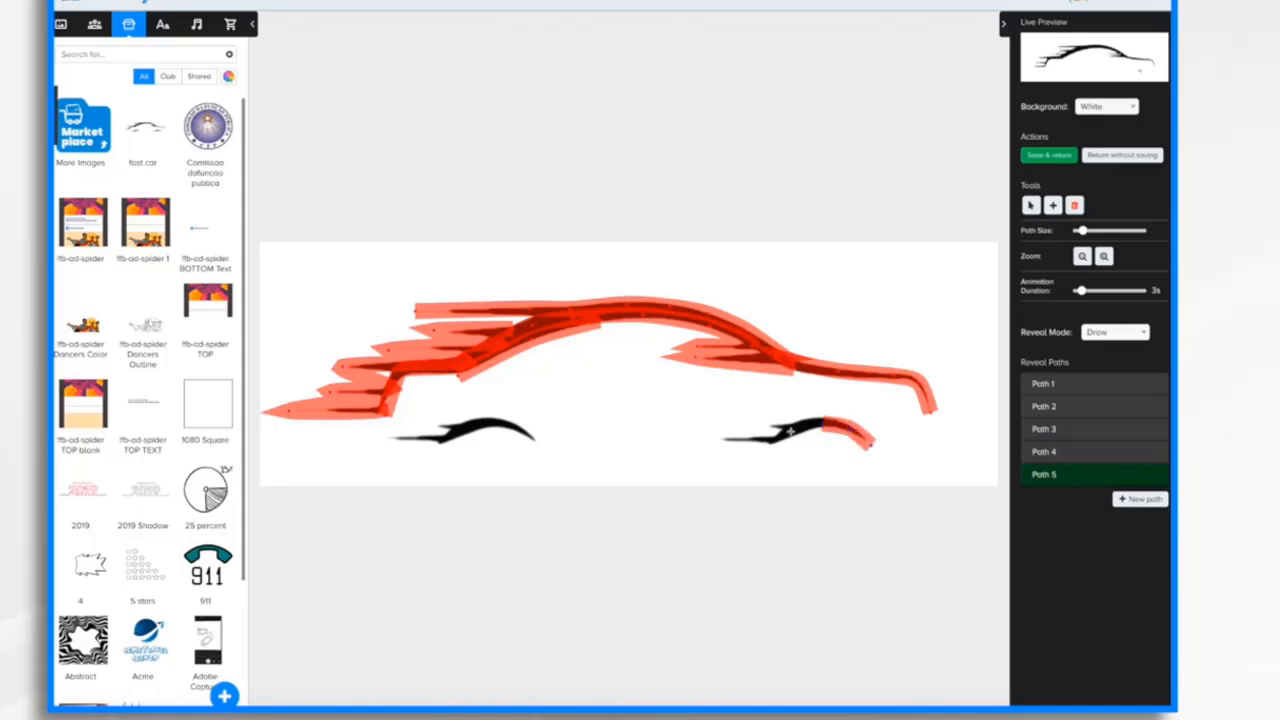
left_click(786, 428)
left_click(768, 440)
left_click(720, 440)
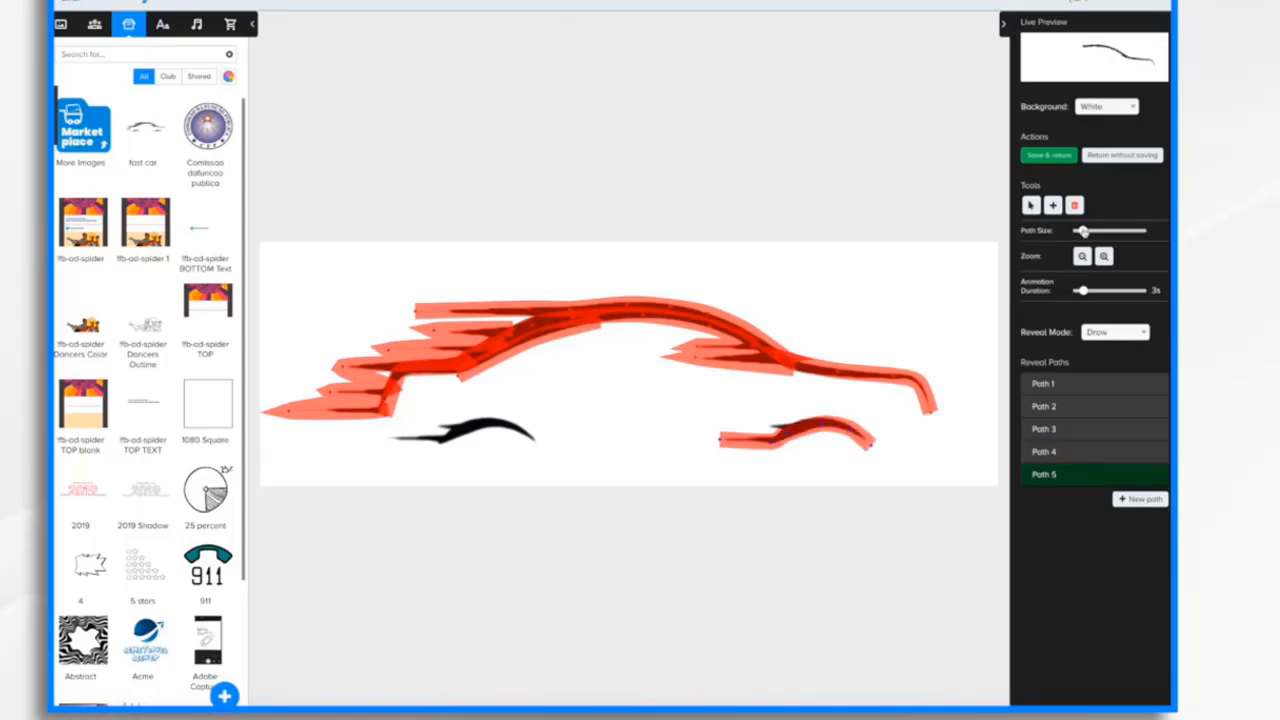
left_click_drag(1081, 230, 1090, 230)
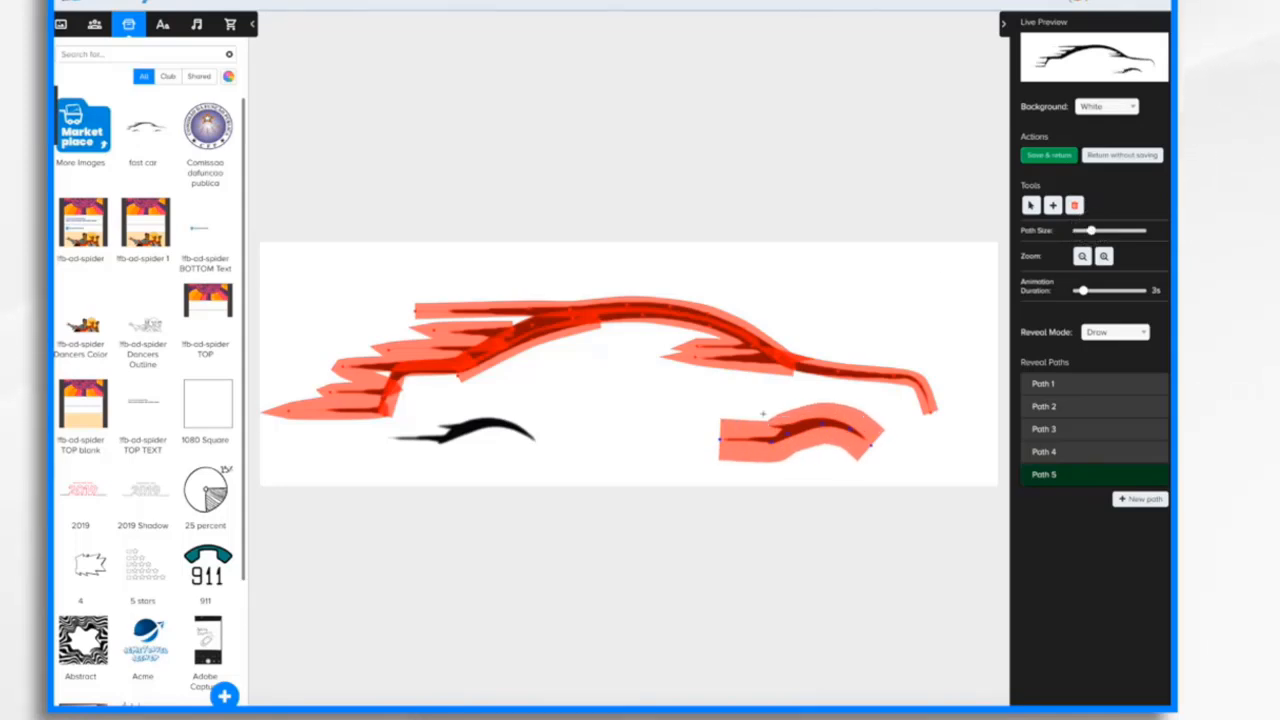
- Add a sixth reveal path tracing the rear wheel arch out to the tip of its speed line
left_click(1140, 498)
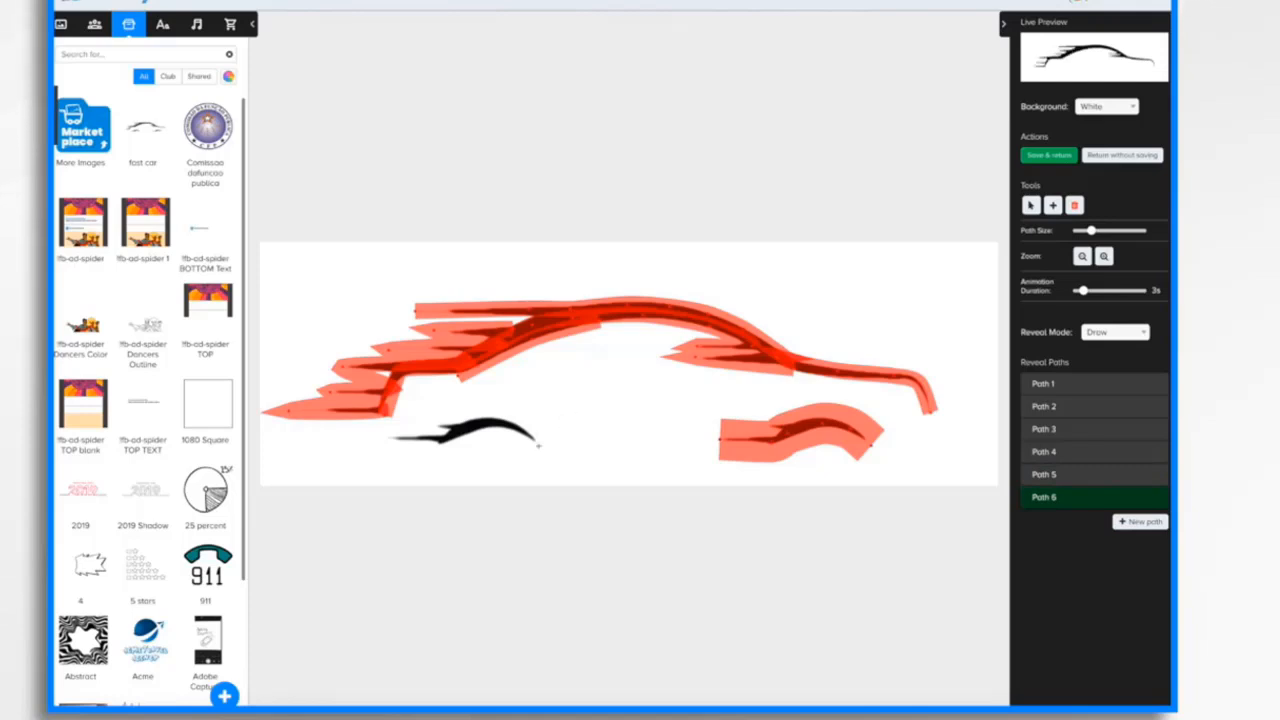
left_click(508, 423)
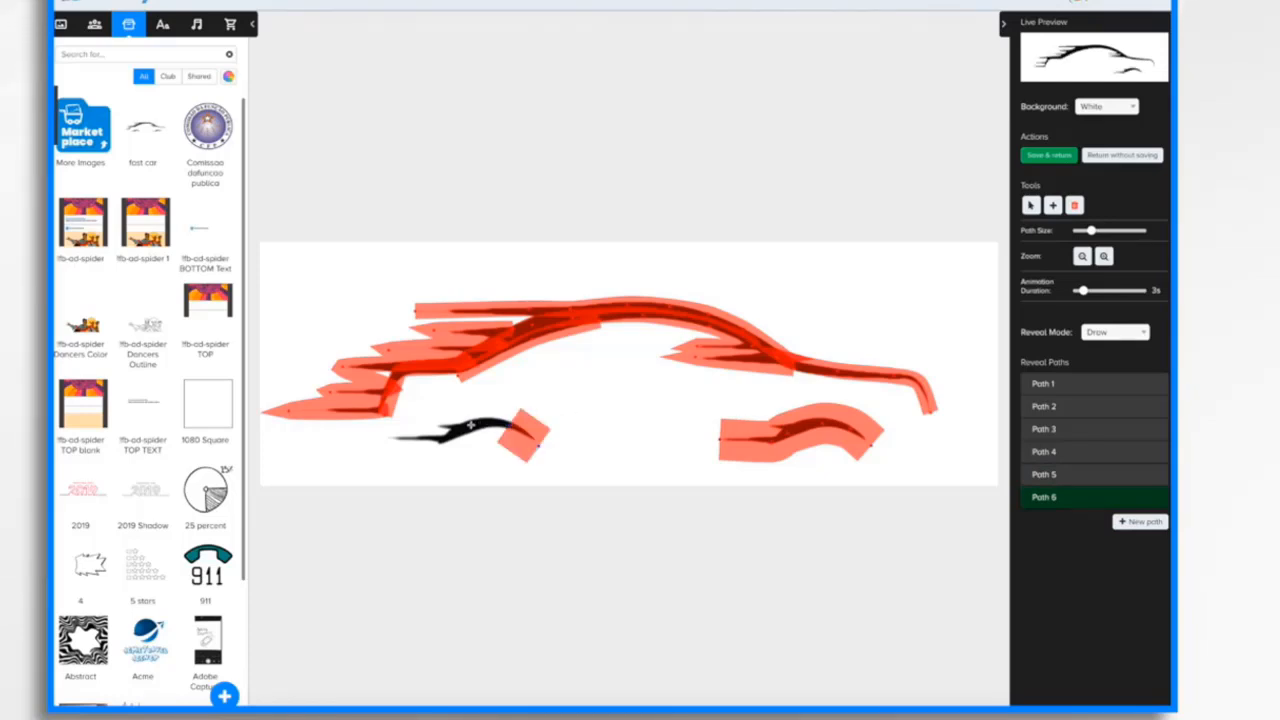
left_click(470, 426)
left_click(426, 443)
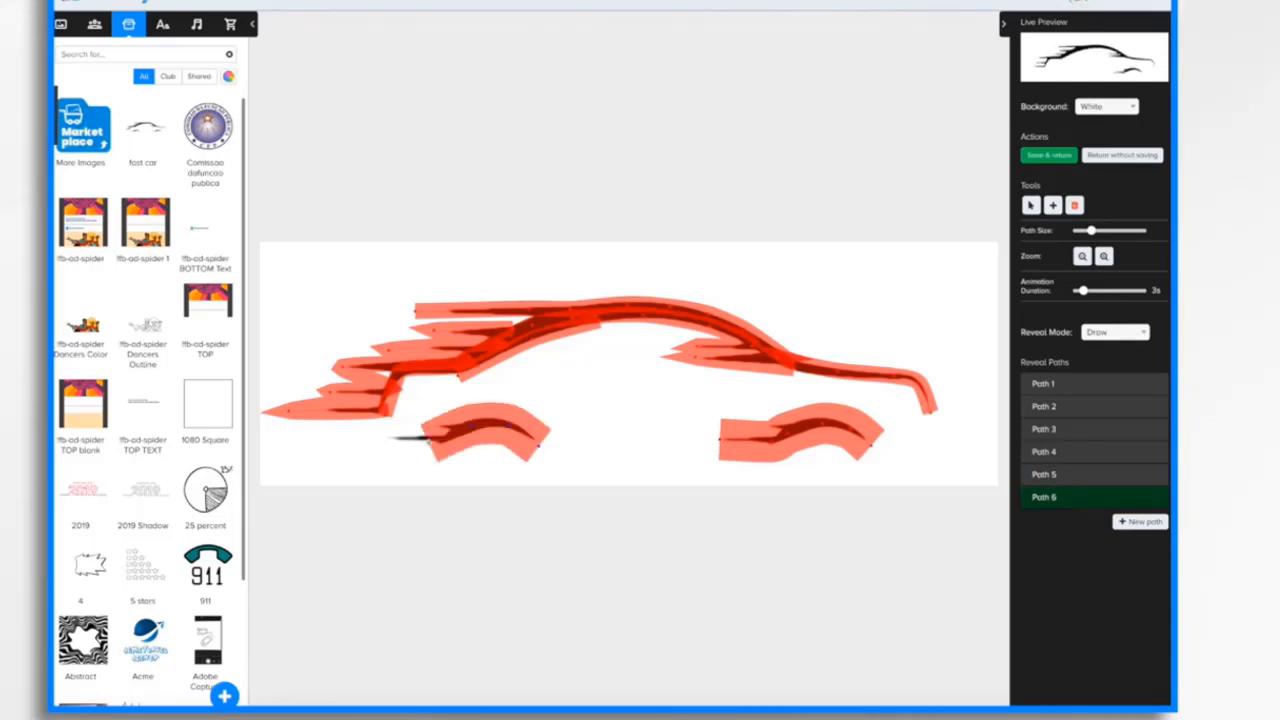
left_click(377, 440)
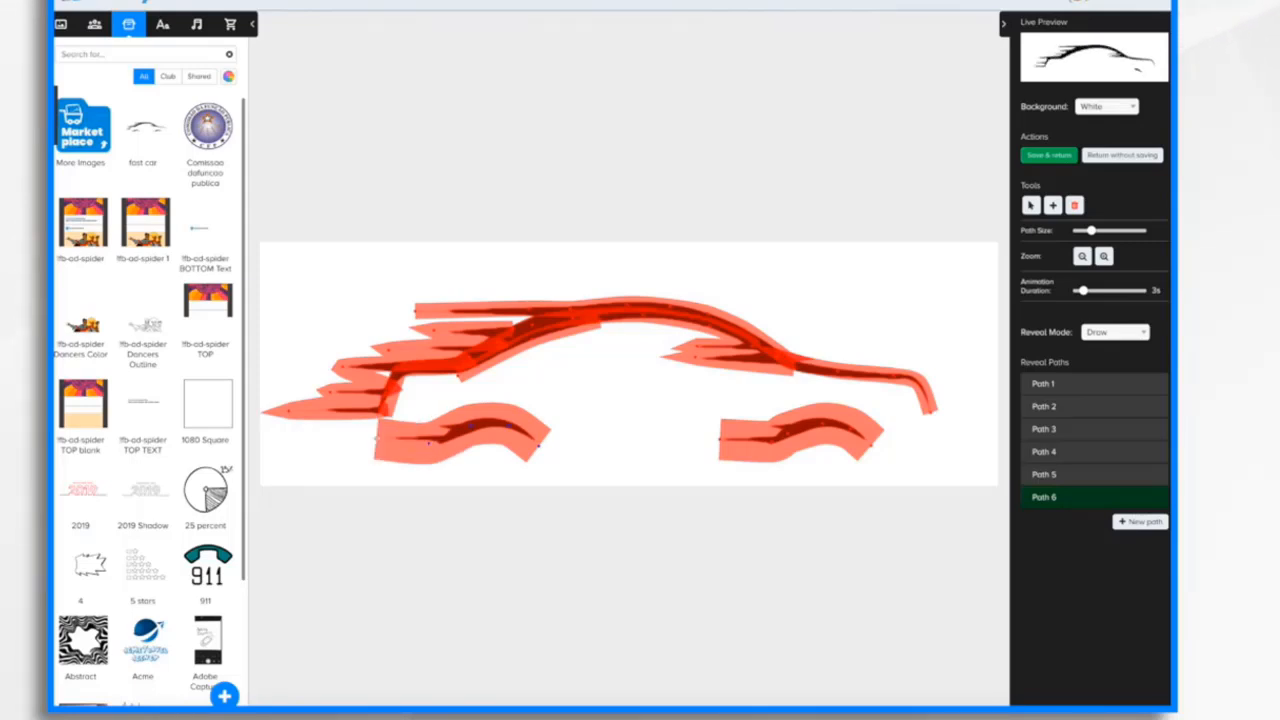
- Save the fast car's reveal paths, return to the scene, and preview the video
left_click(1055, 157)
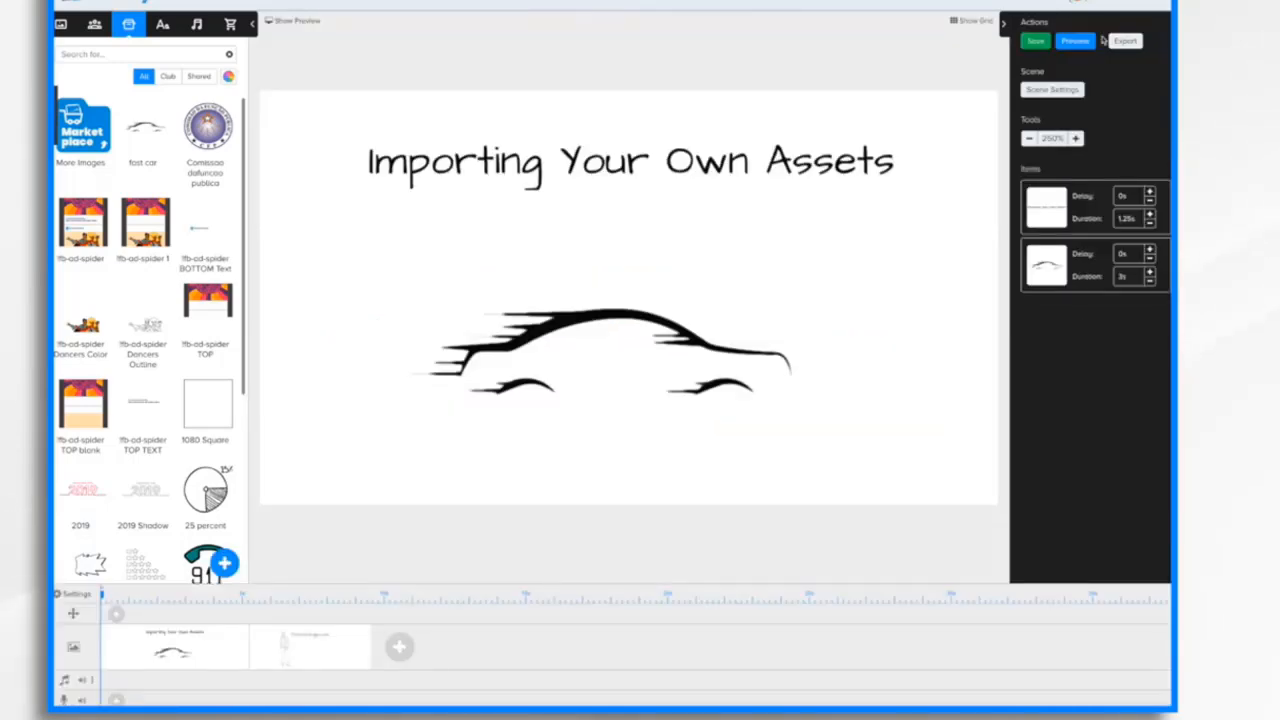
left_click(1076, 42)
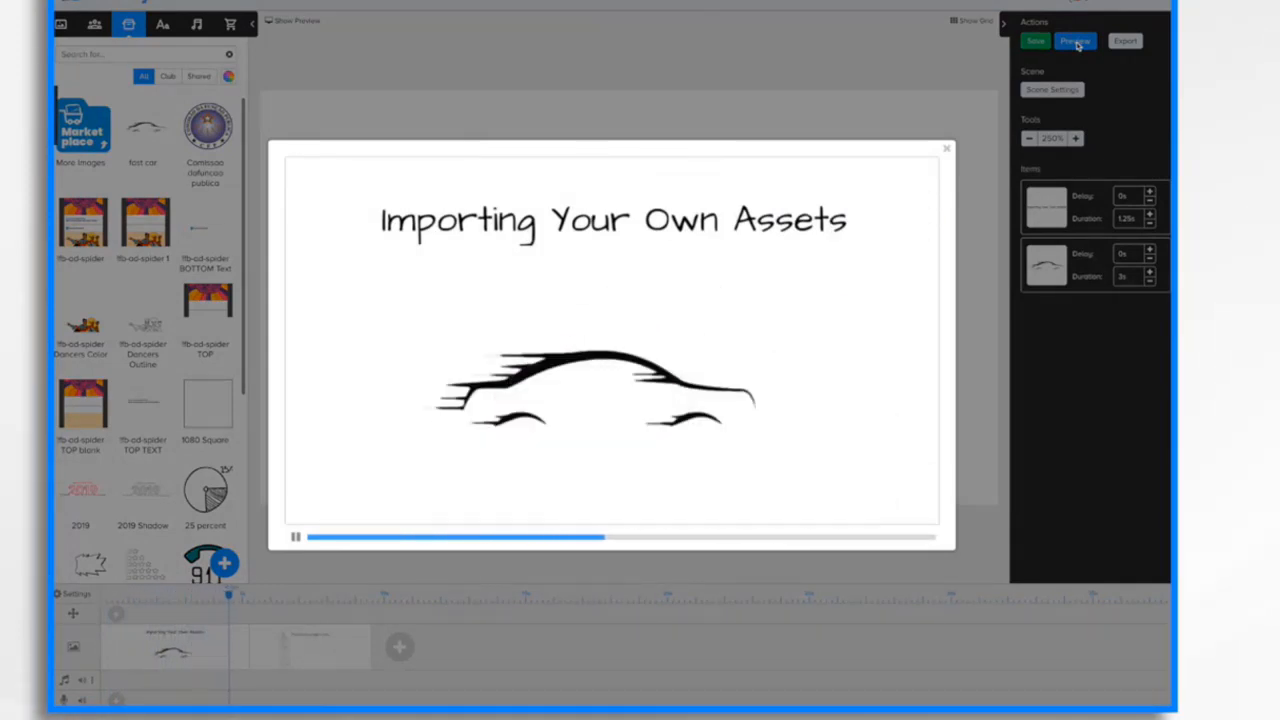
left_click(946, 149)
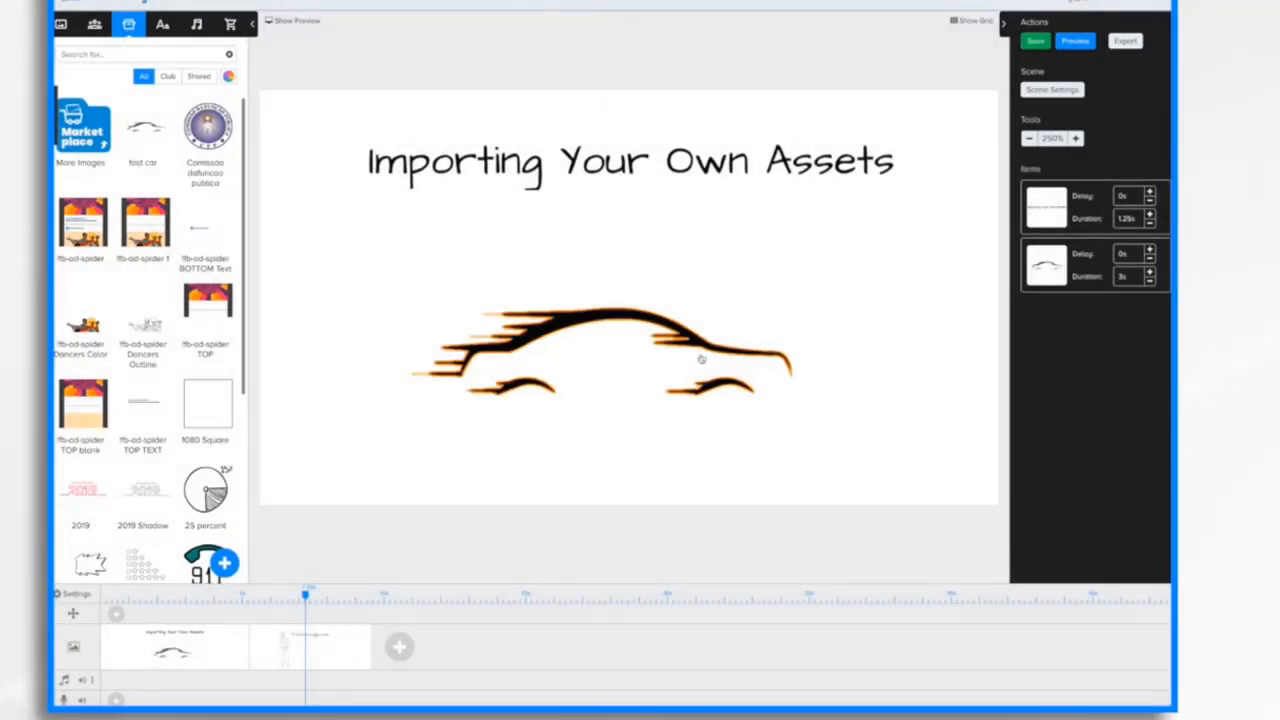
- Reopen the fast car's draw paths, zoom in, and move the Path 4 point near the rear roof line farther onto the roof
left_click(715, 315)
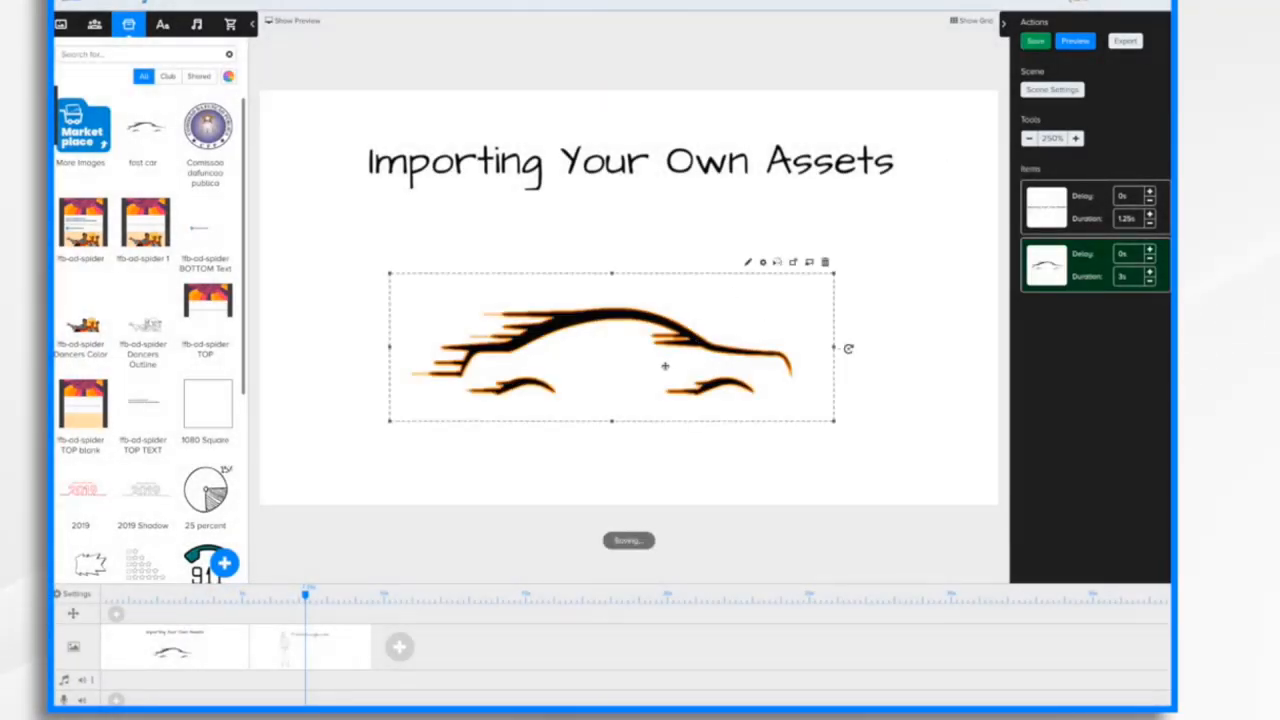
left_click(748, 263)
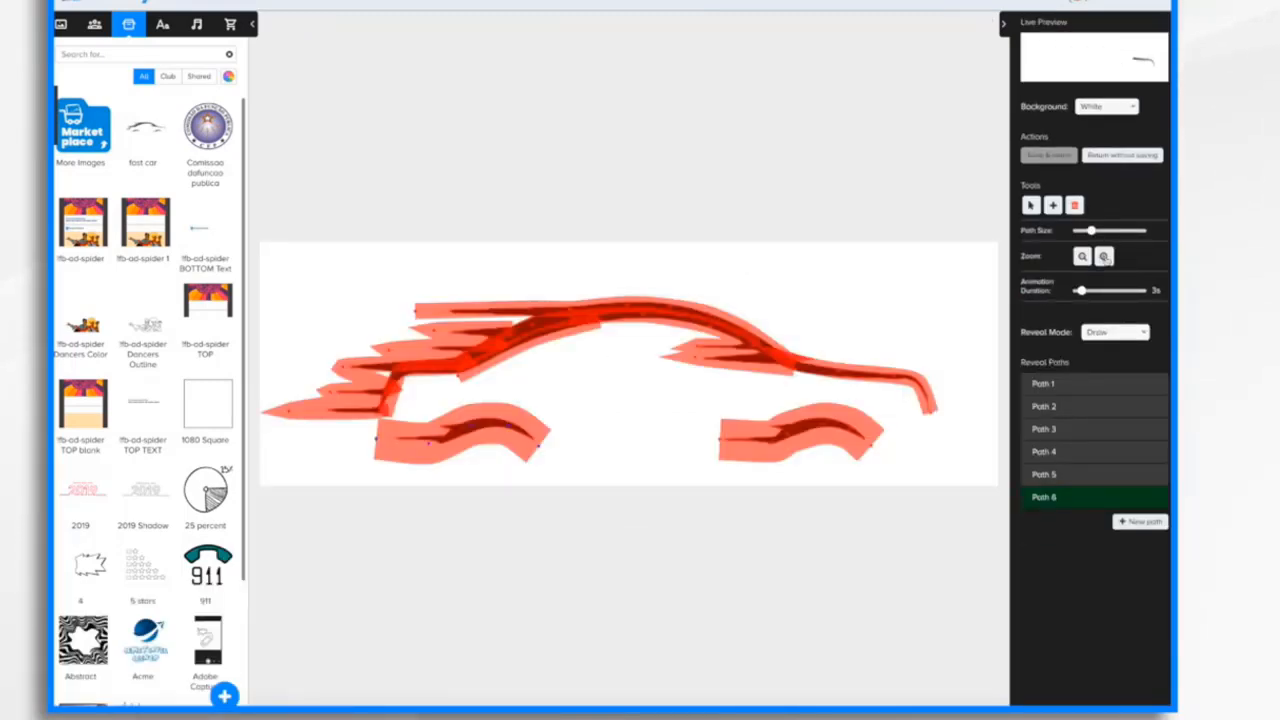
left_click(1104, 256)
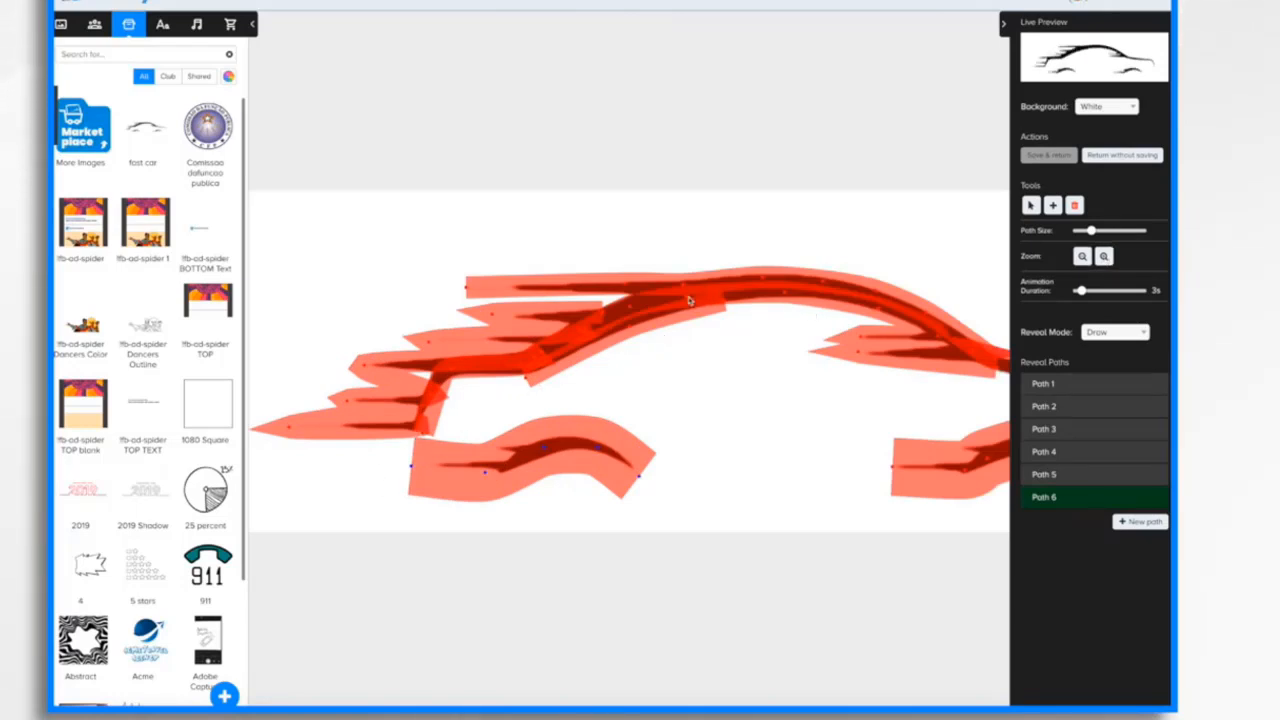
left_click(604, 315)
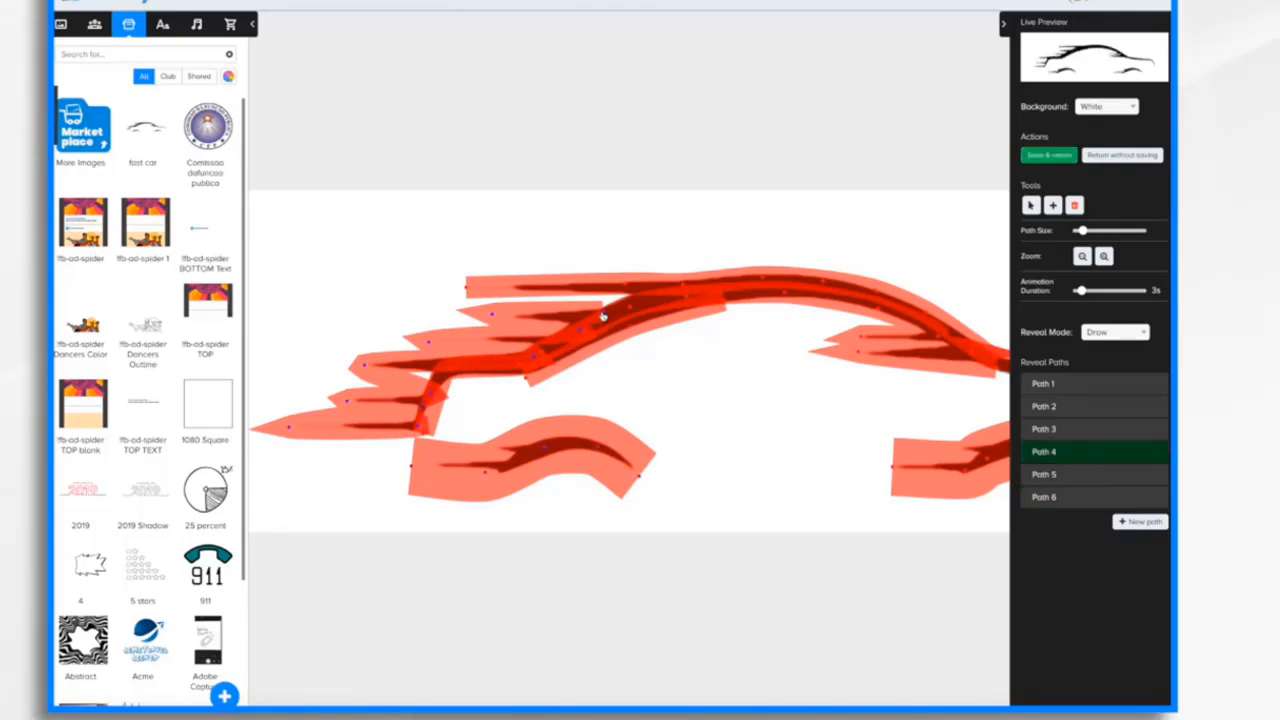
left_click_drag(603, 316, 627, 313)
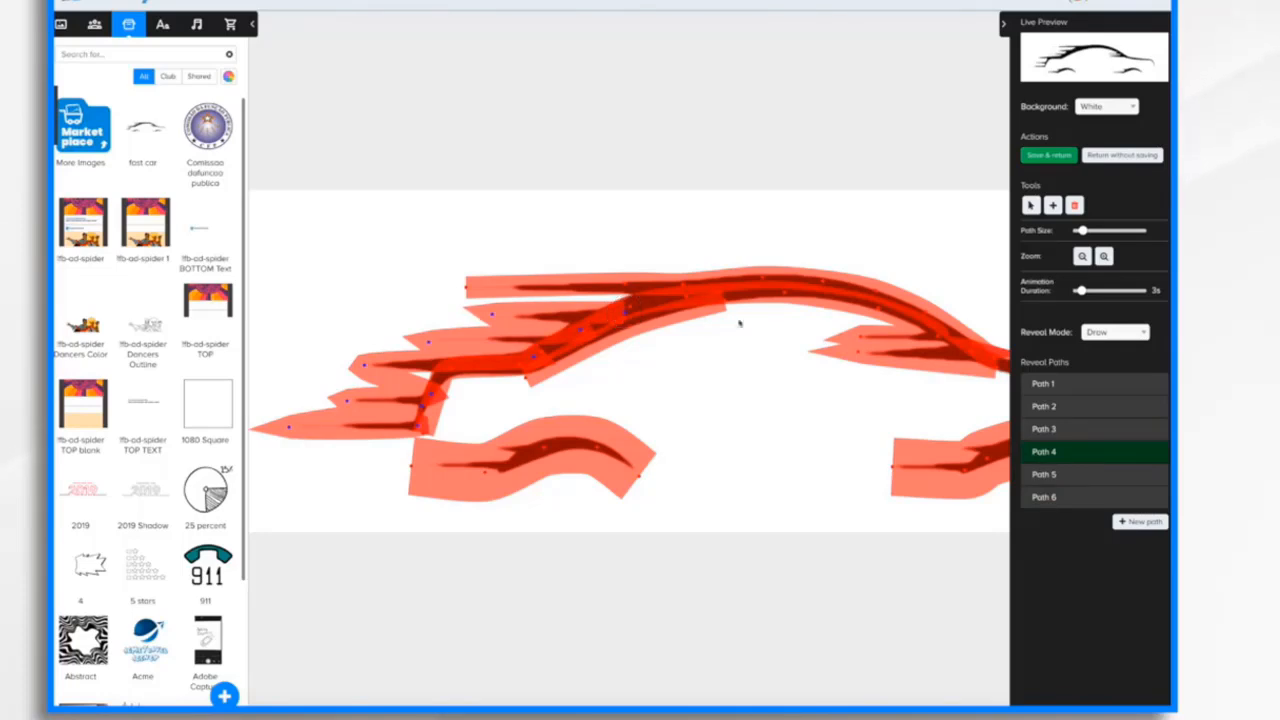
- Inspect the paths at the front of the car, and set the animation duration to 6s
scroll(827, 344, "right", 3)
scroll(826, 344, "right", 2)
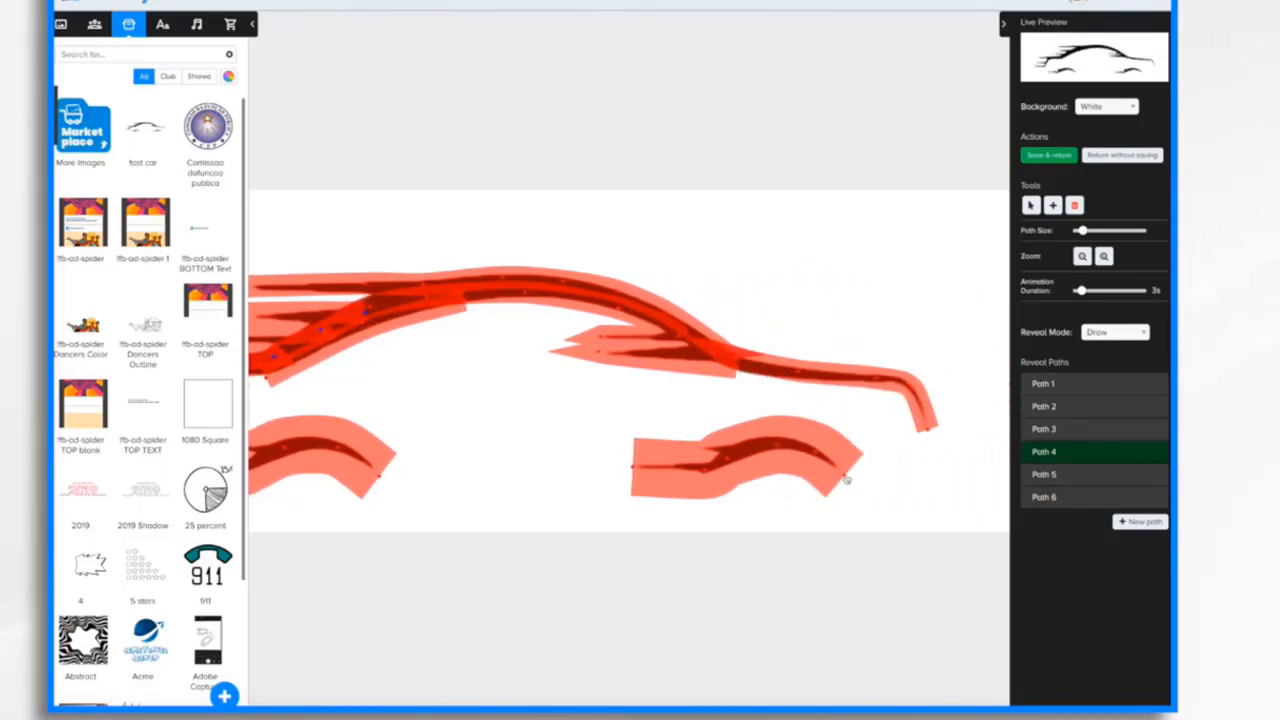
left_click(1082, 256)
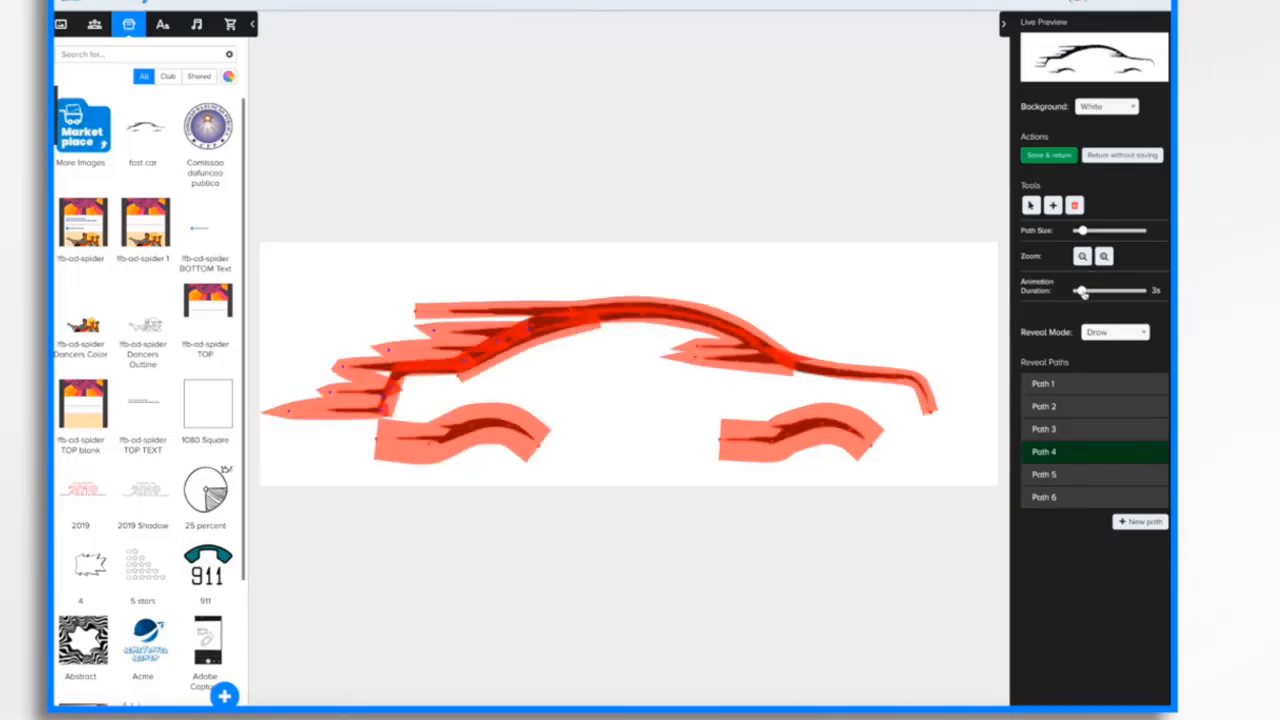
left_click_drag(1082, 291, 1091, 293)
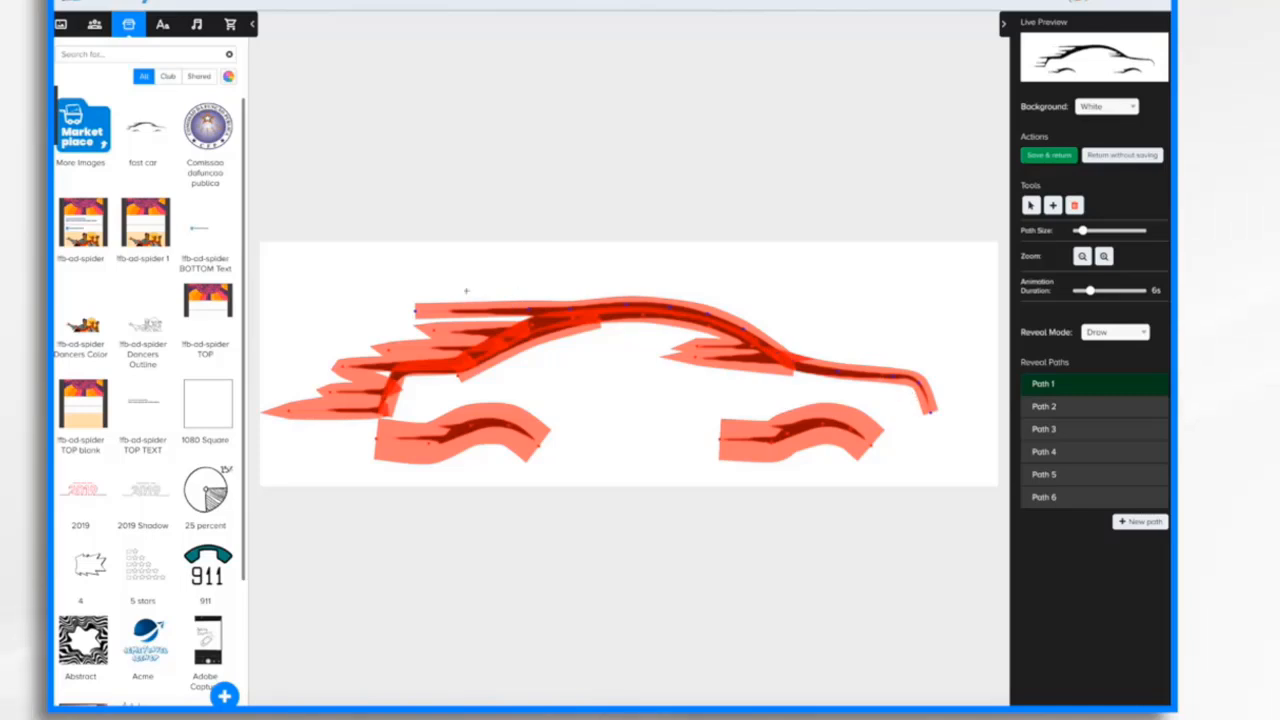
- Try extending Path 1 with two extra points above the top rear speed line, and undo both points
left_click(420, 272)
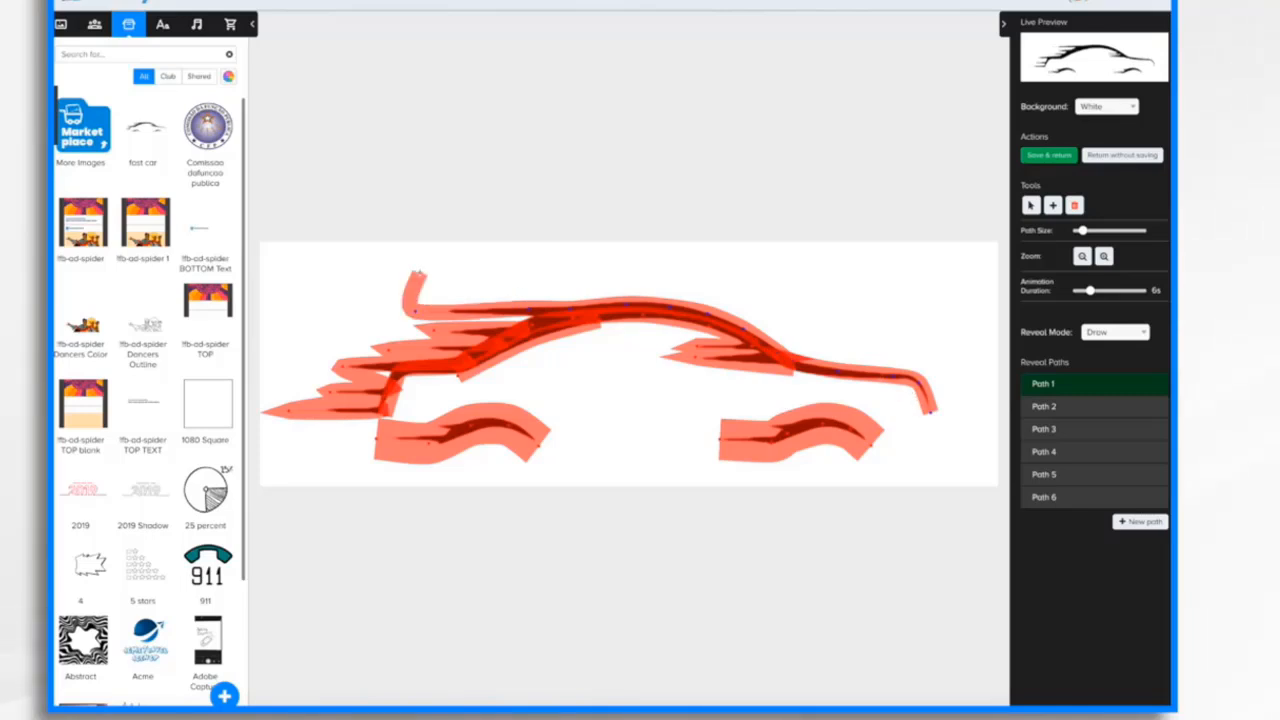
left_click(520, 277)
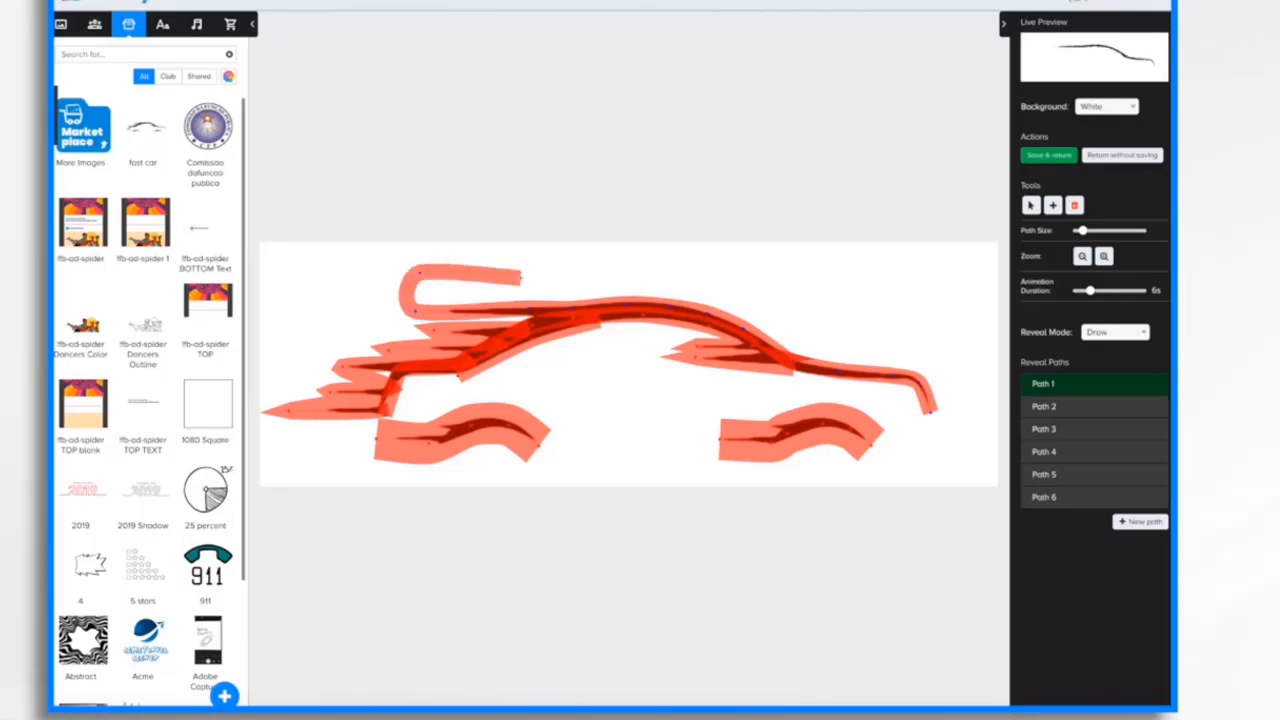
key("ctrl+z")
key("ctrl+z")
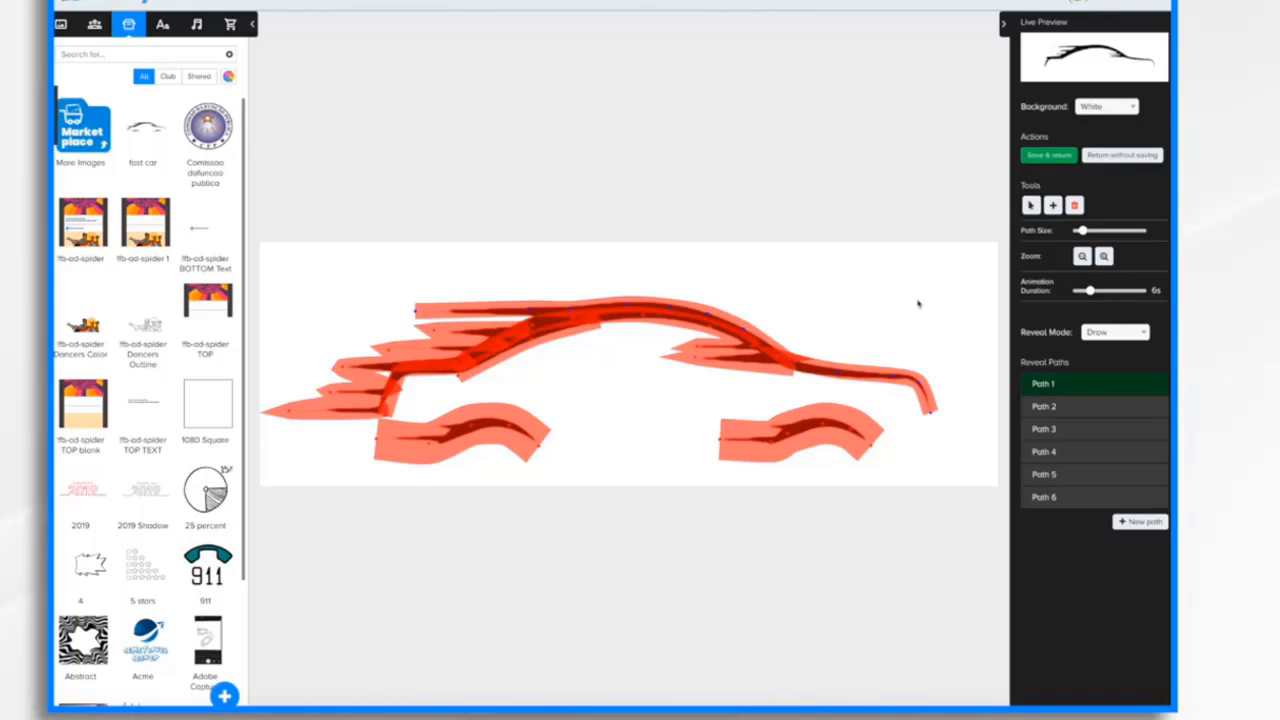
- Inspect Path 5 and Path 2, then reshape Path 6 over the rear wheel arch by replacing its arch points
left_click(828, 424)
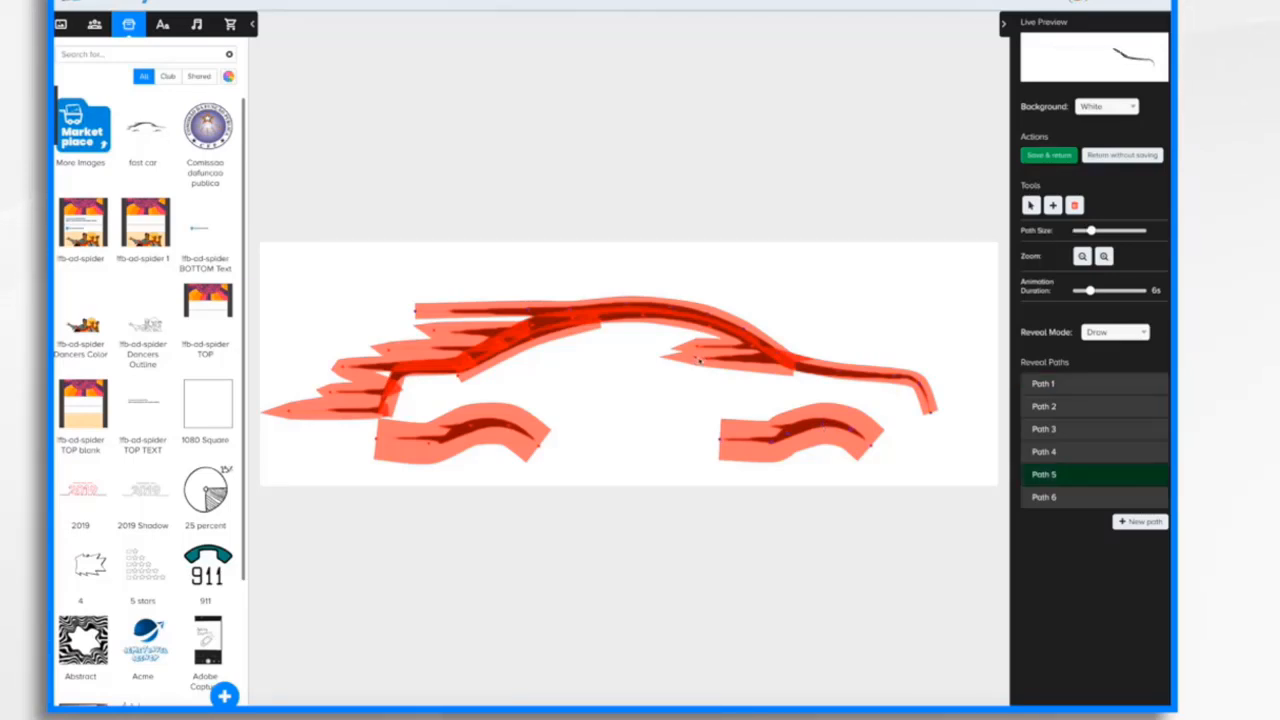
left_click(697, 360)
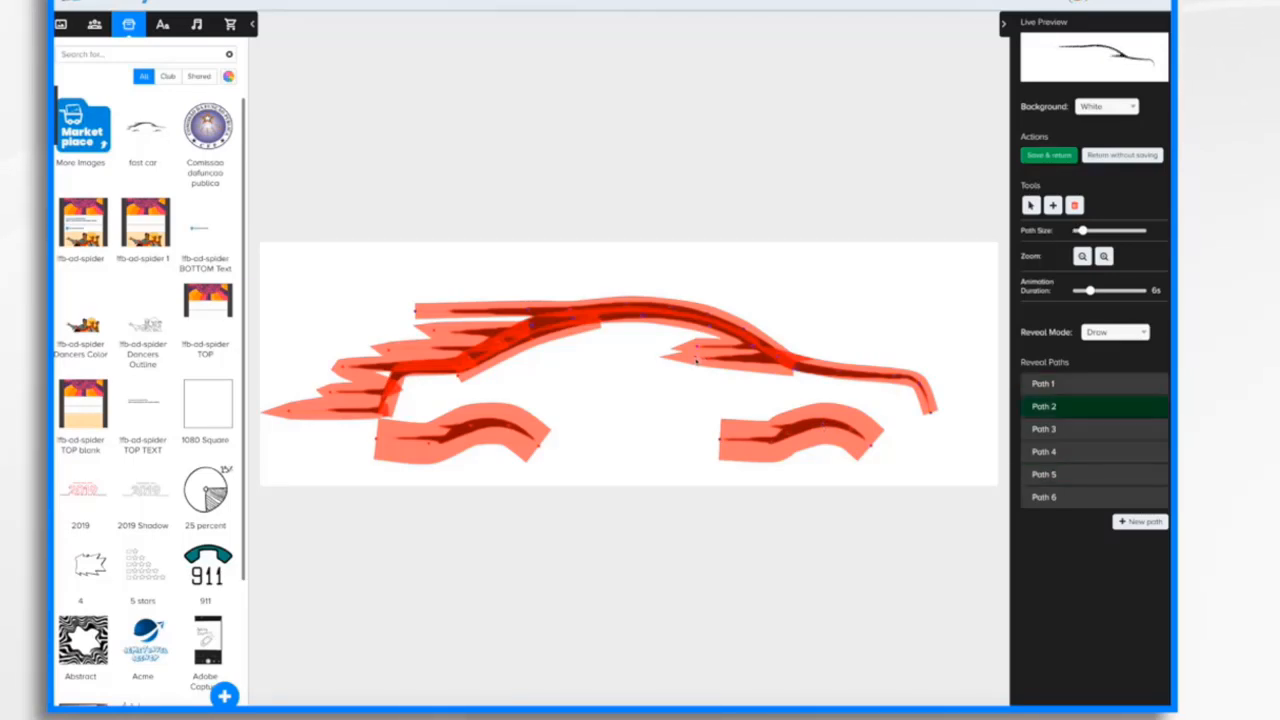
left_click(510, 430)
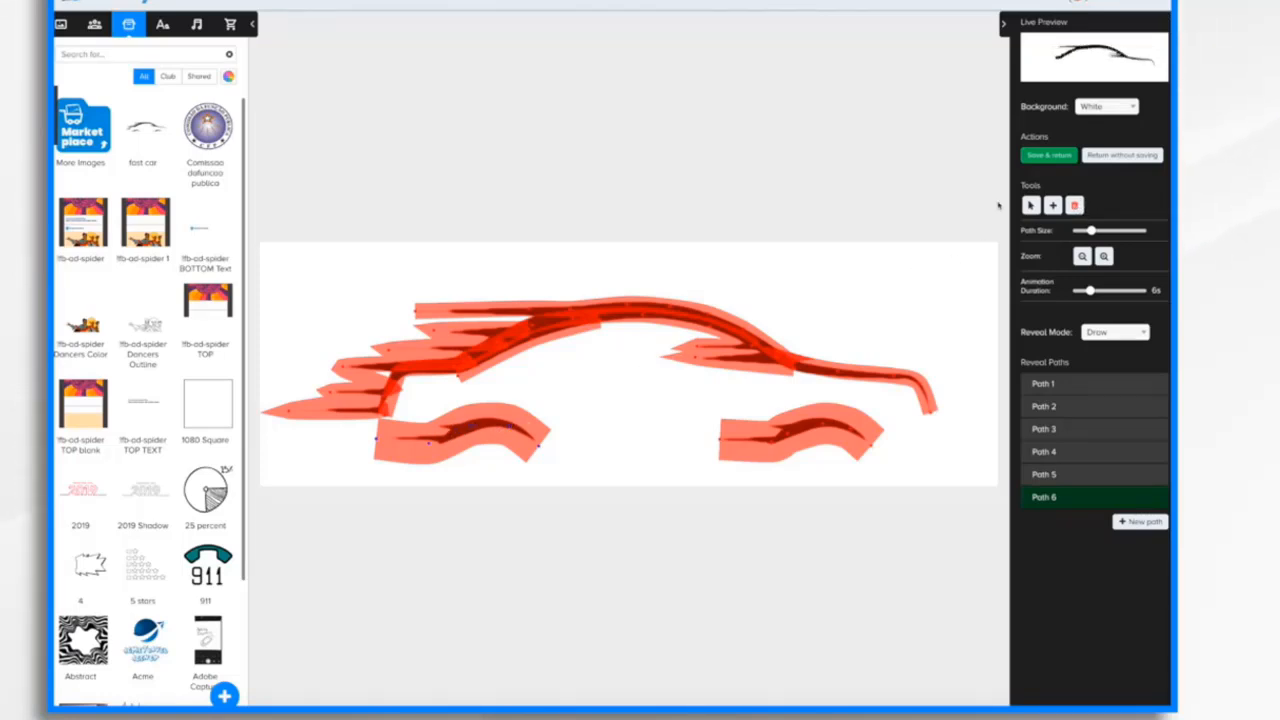
left_click(470, 427)
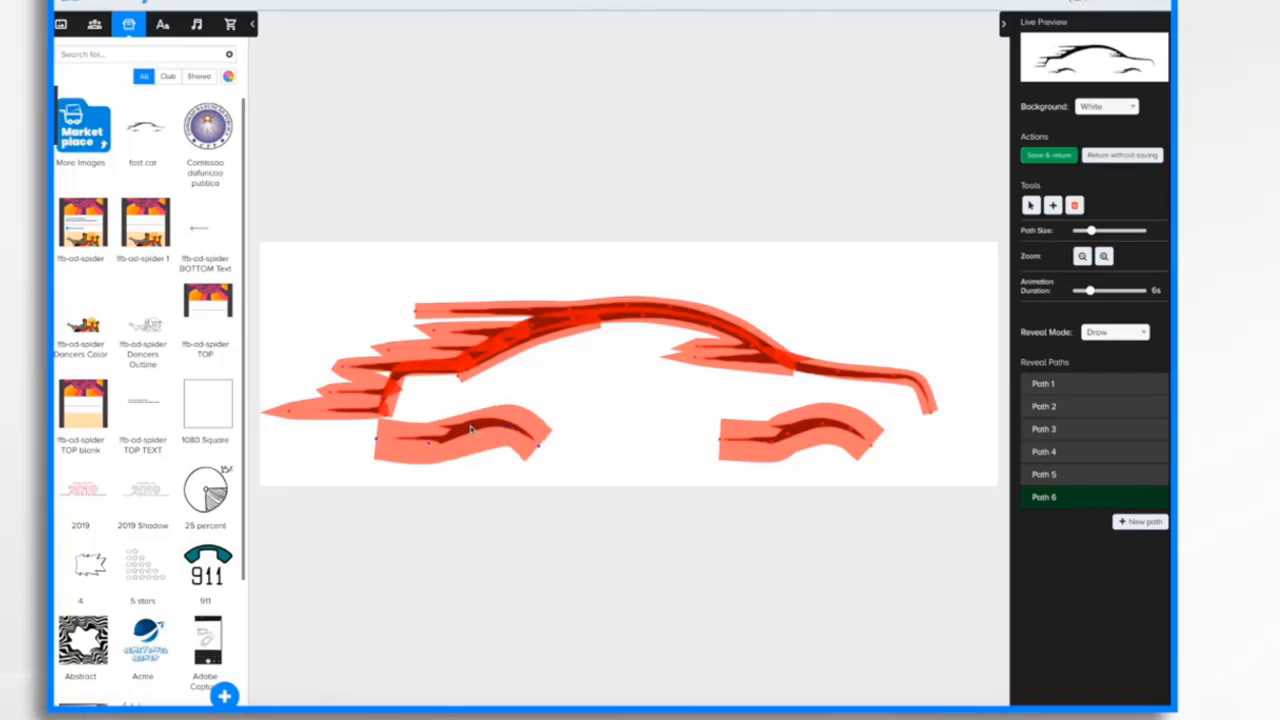
left_click(510, 427)
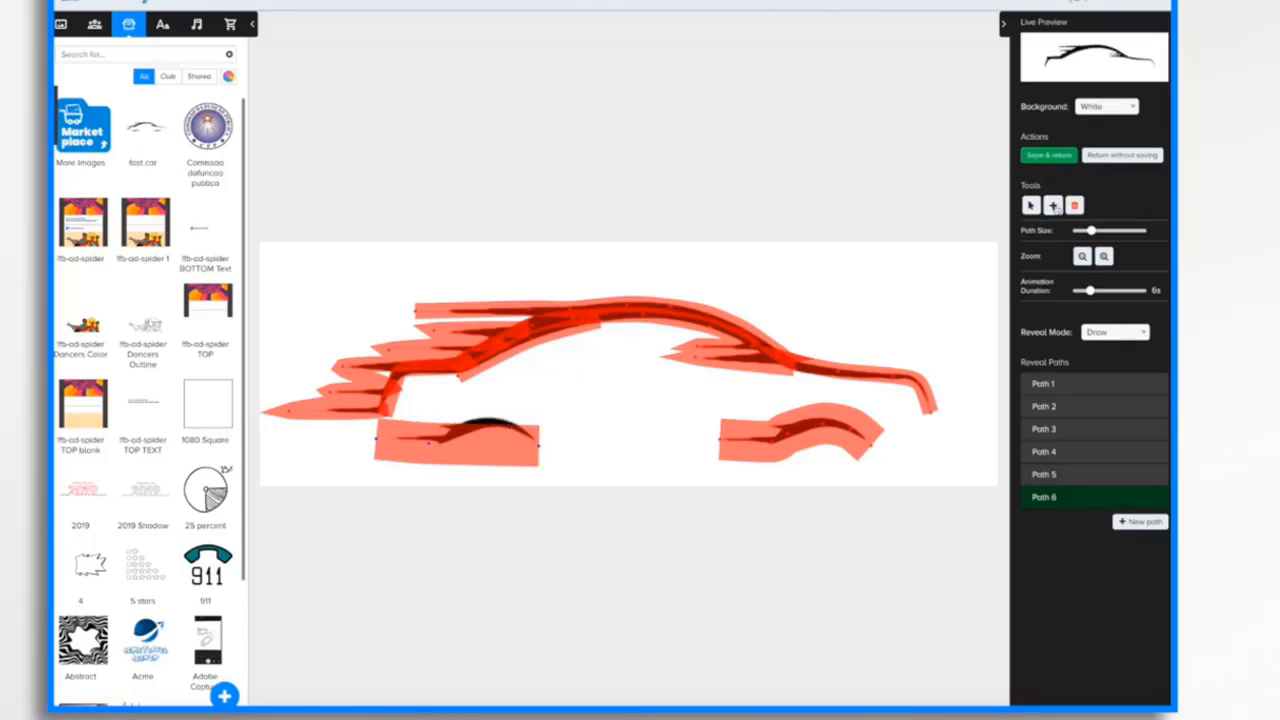
left_click(1053, 205)
left_click(471, 432)
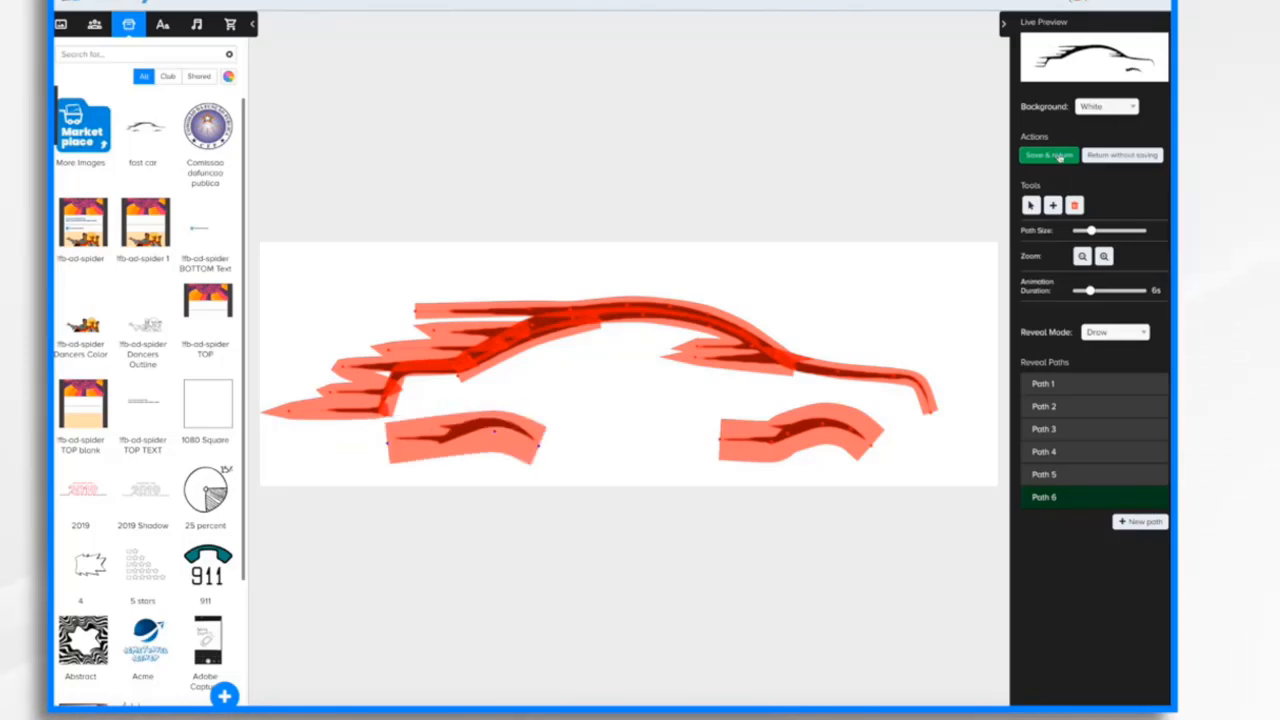
- Save the reshaped rear wheel path, return to the scene, and play the video preview
left_click(1060, 157)
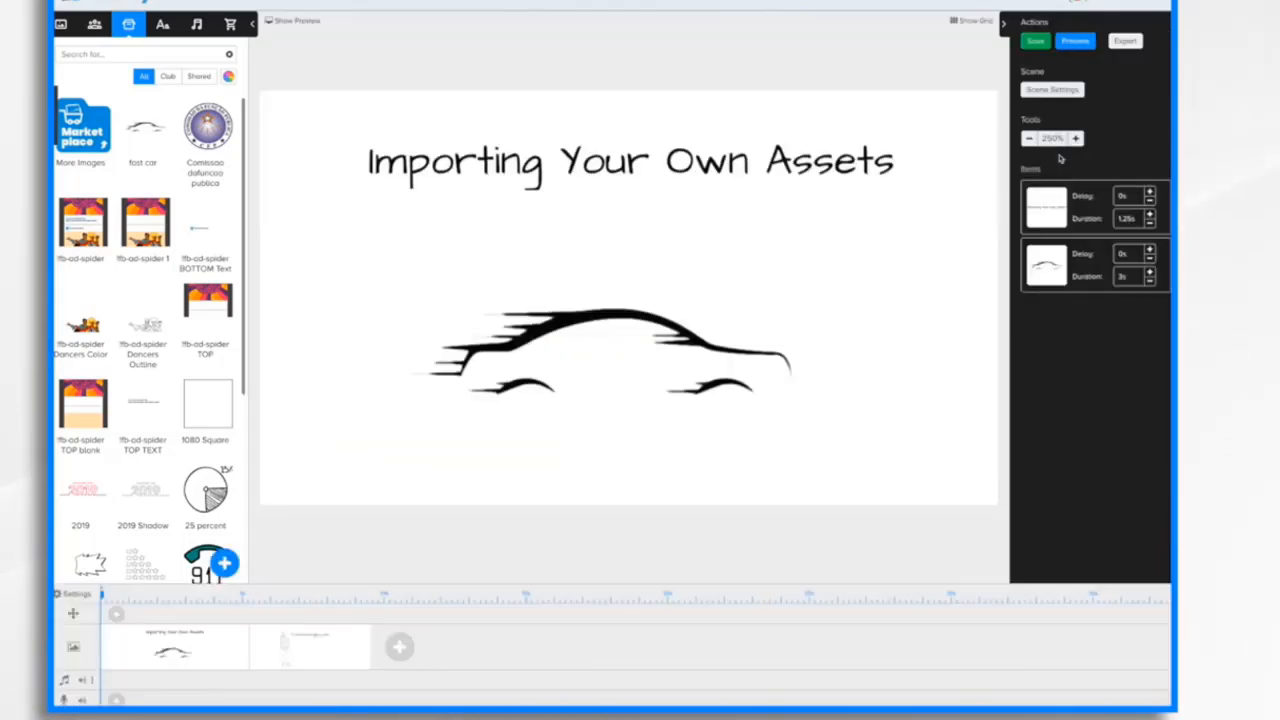
left_click(1084, 47)
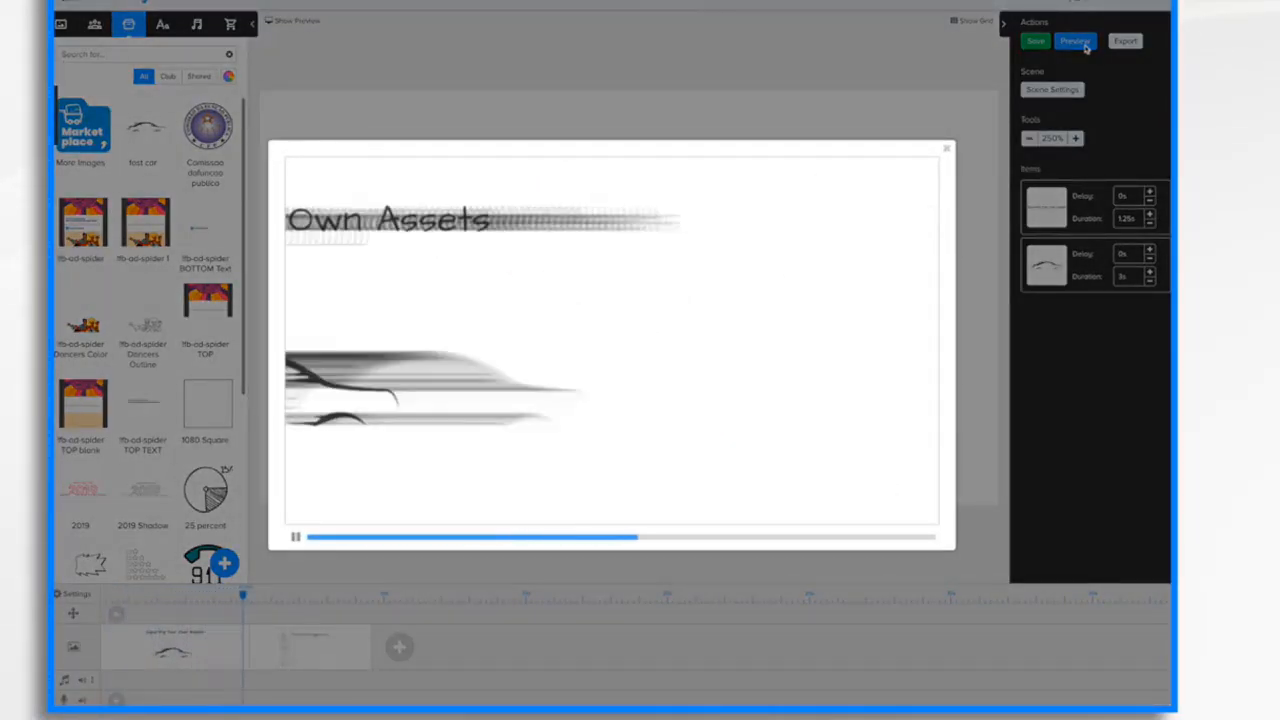
left_click(948, 150)
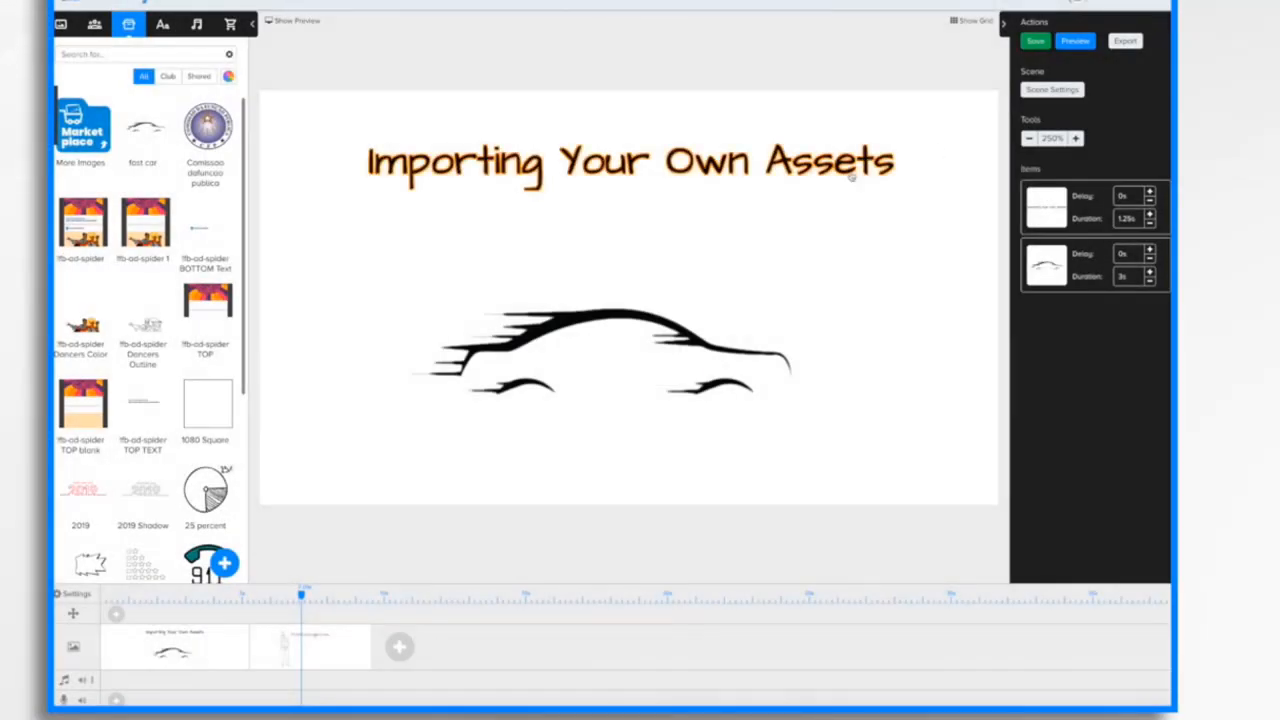
- Set the fast car's reveal mode to Fade, save the change, and preview the video
left_click(627, 315)
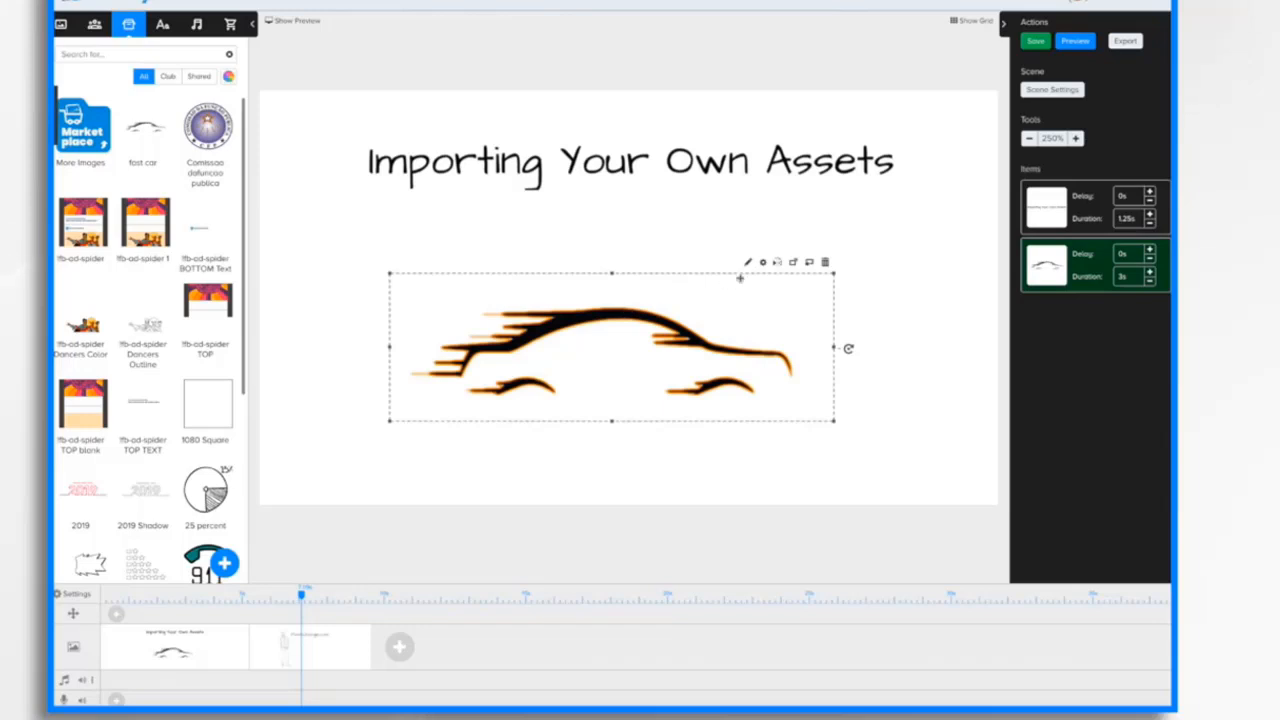
left_click(747, 262)
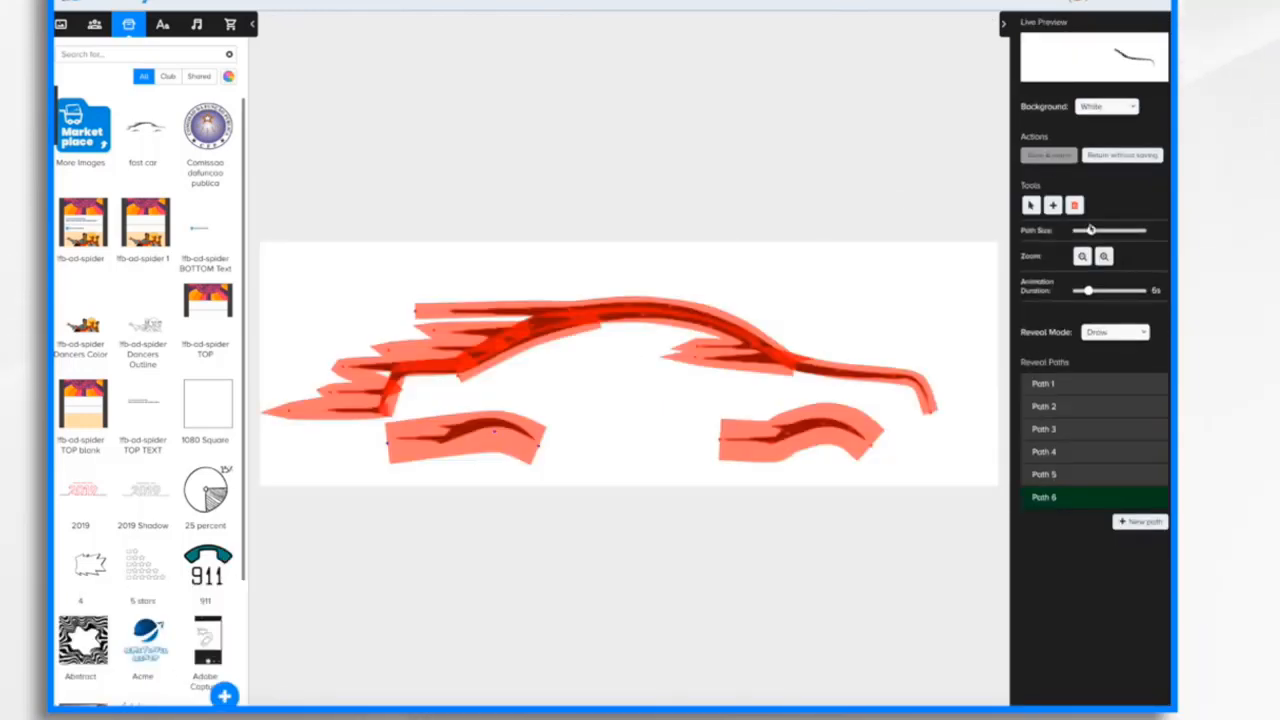
left_click(1129, 333)
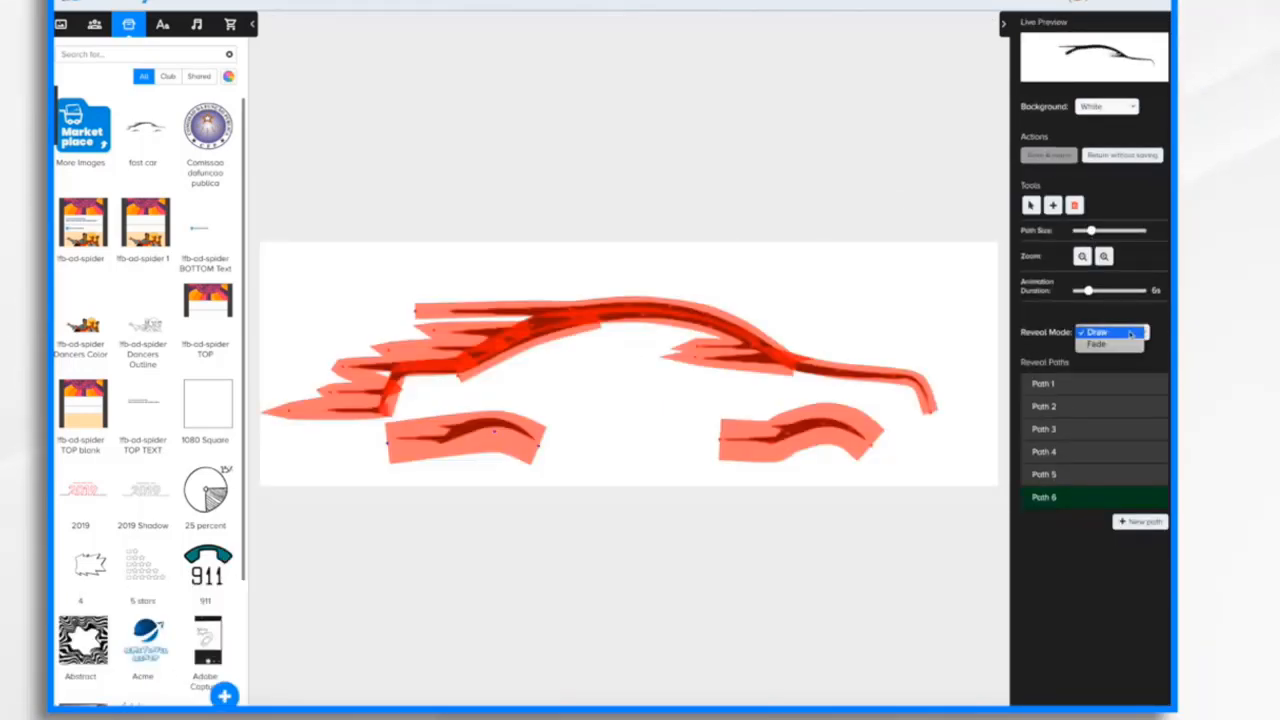
left_click(1116, 345)
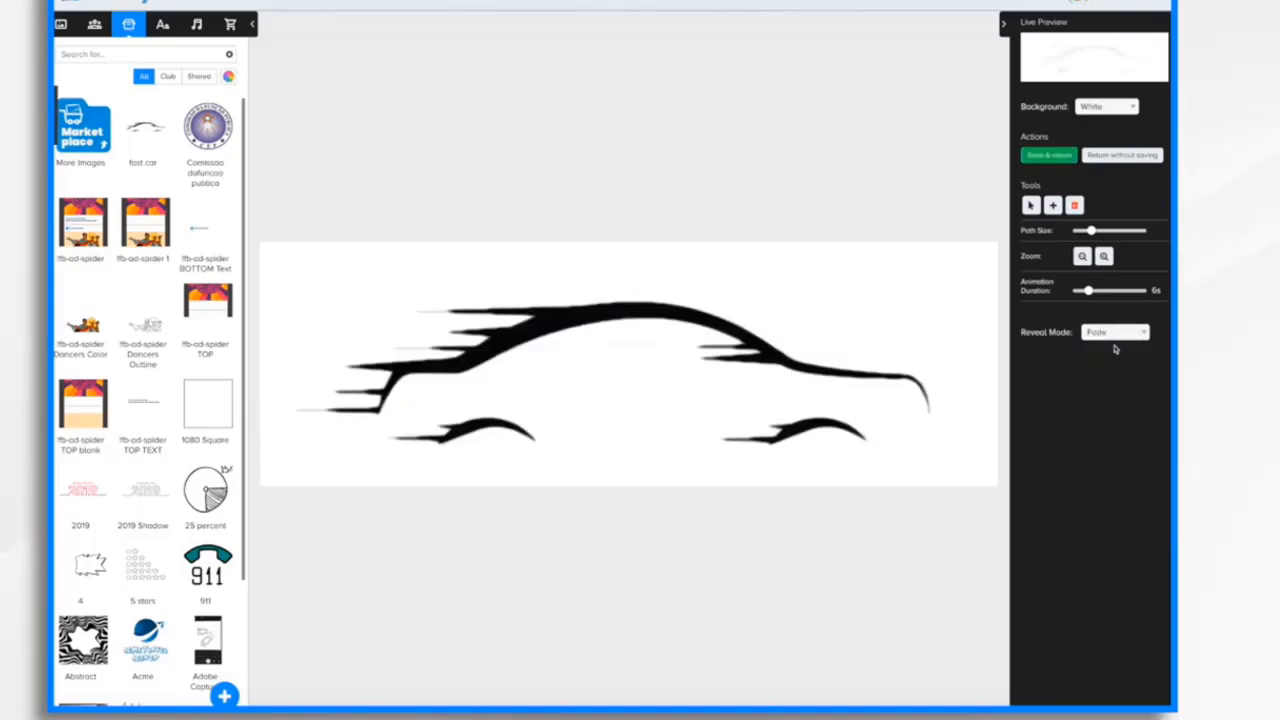
left_click(1049, 156)
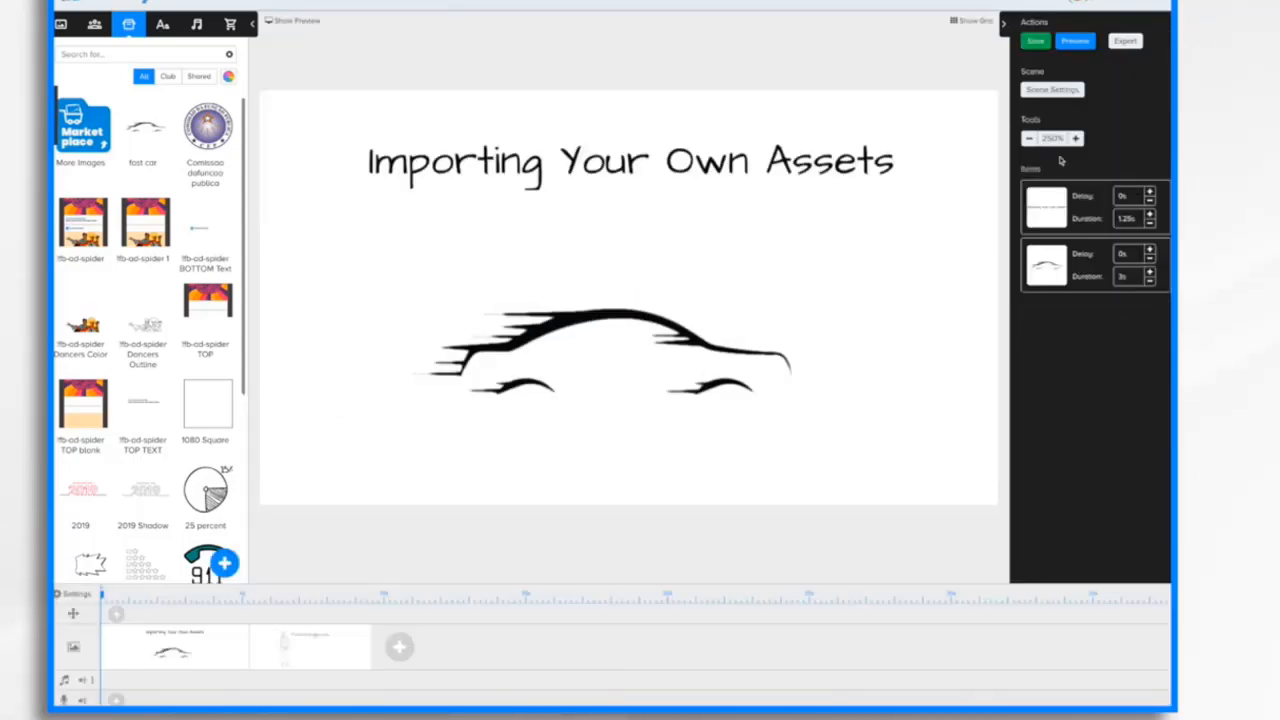
left_click(1076, 42)
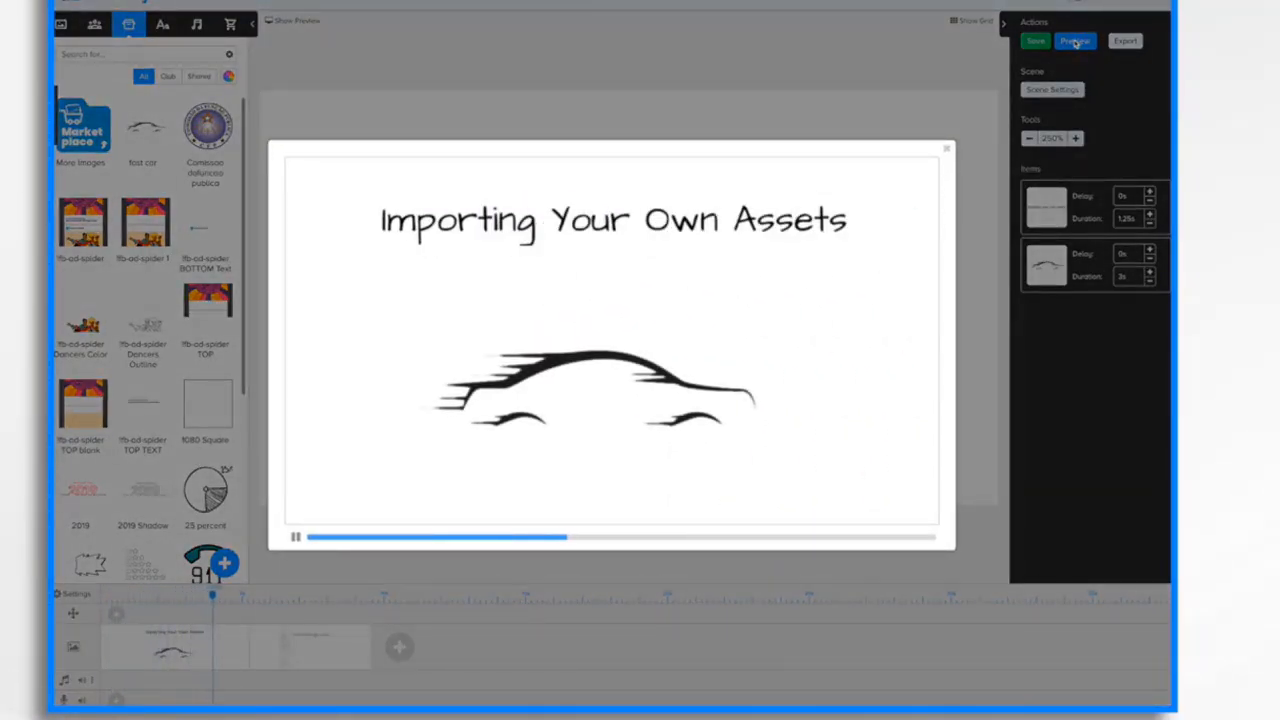
left_click(946, 149)
- Move the fast car toward the lower left of the scene, and review its reveal settings without saving
left_click(514, 334)
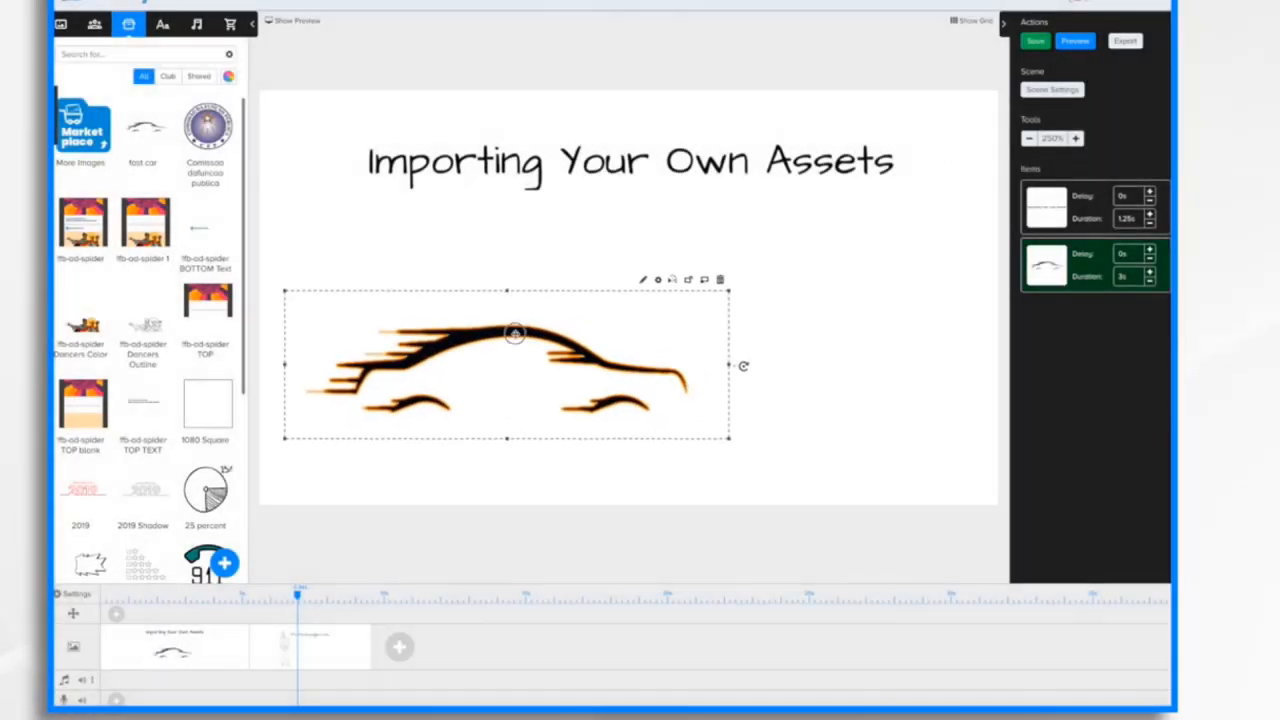
left_click_drag(514, 334, 500, 351)
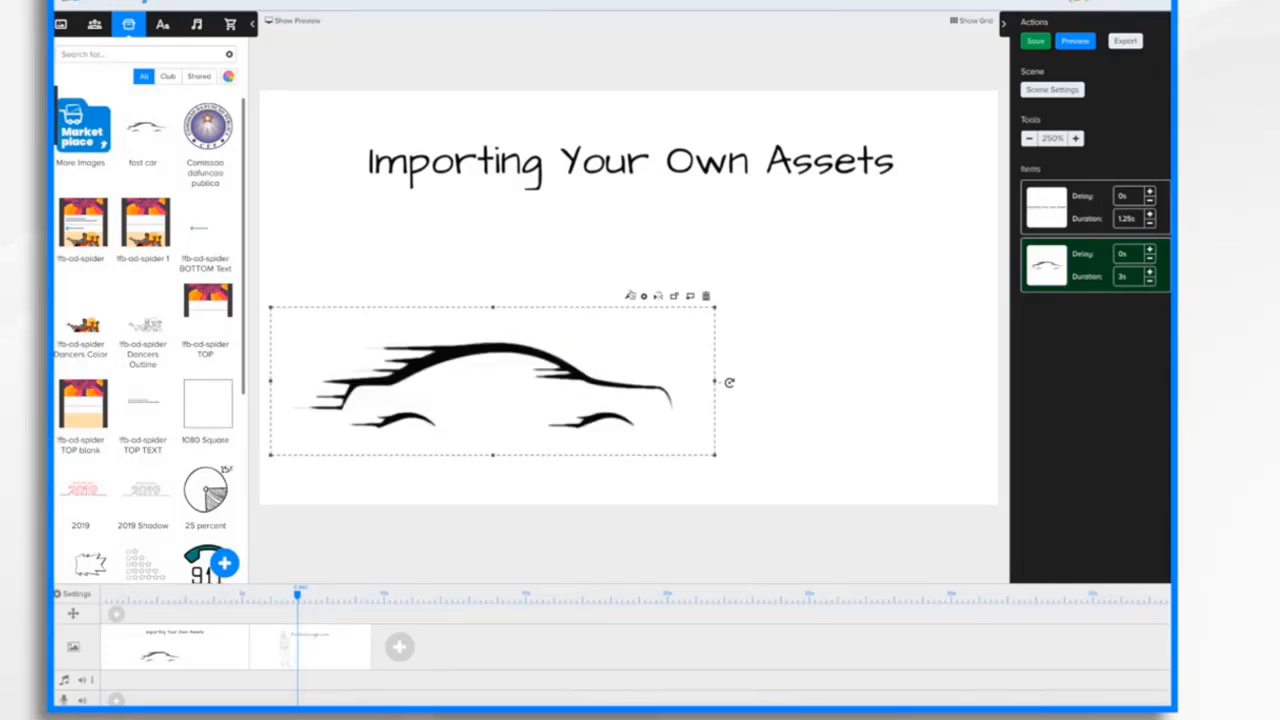
left_click(630, 298)
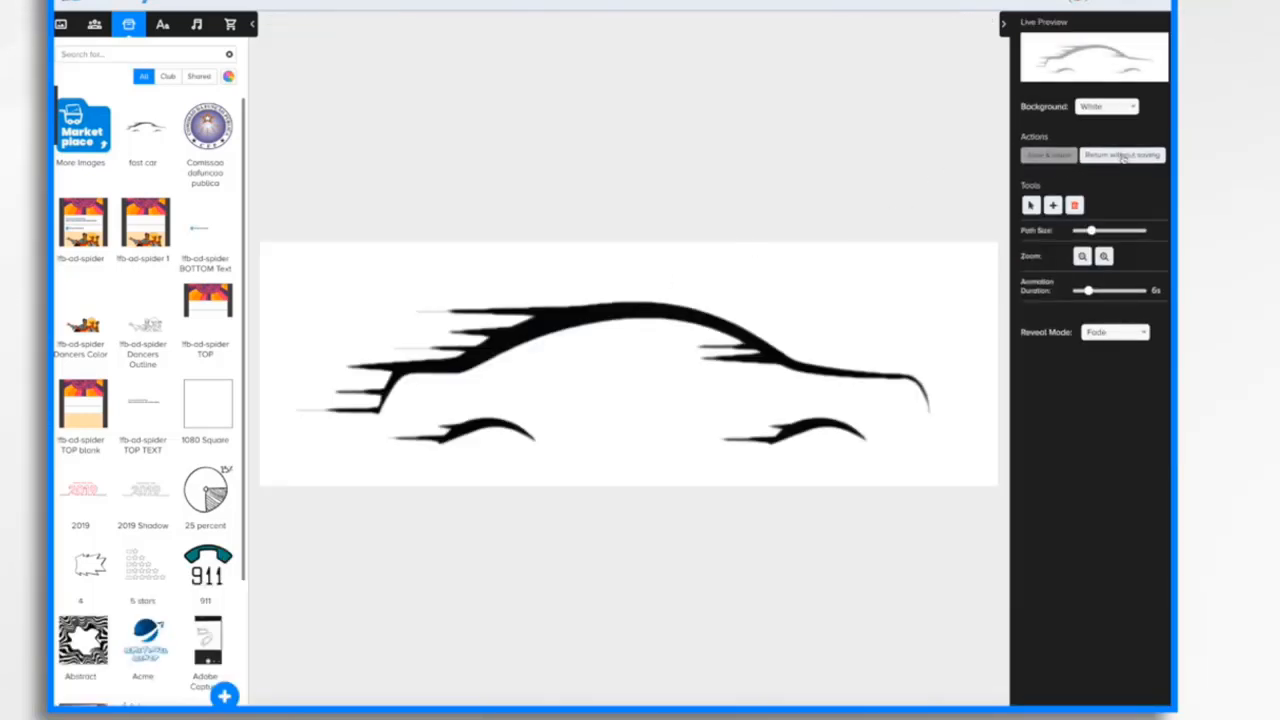
left_click(1121, 155)
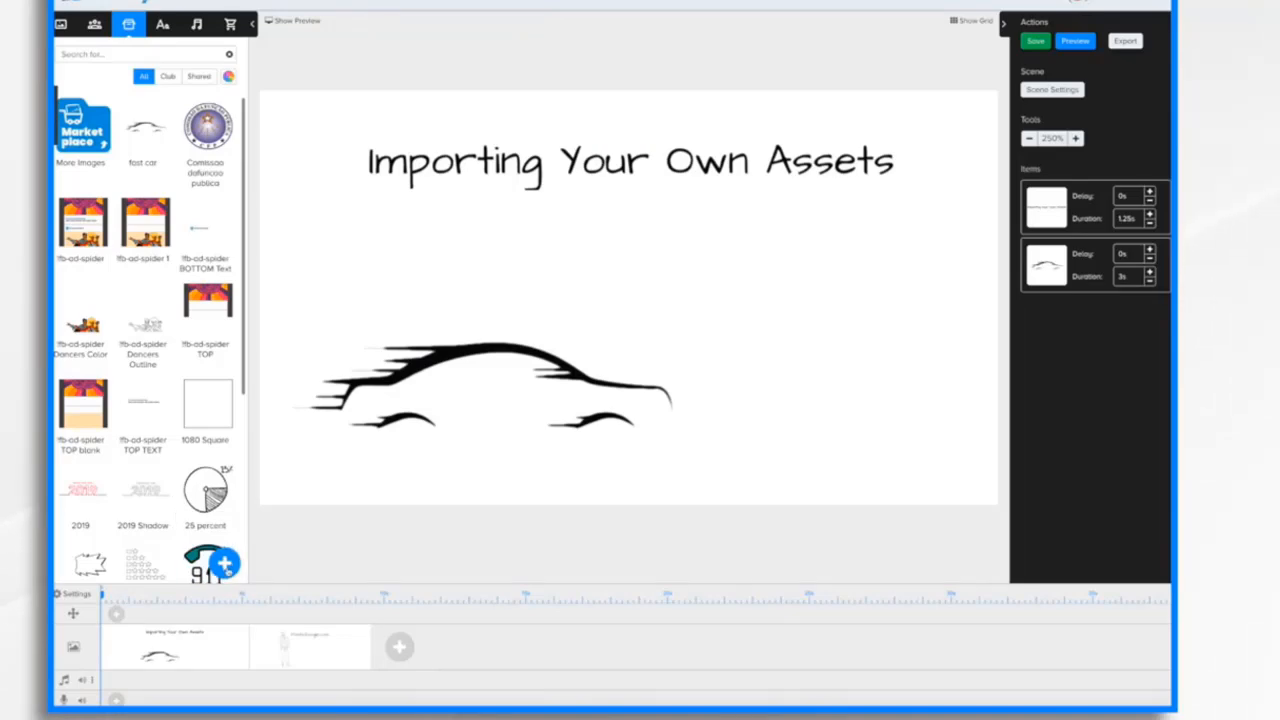
- Import dino.svg from the Downloads folder as a new prop titled "dino" and add it to the scene
left_click(225, 565)
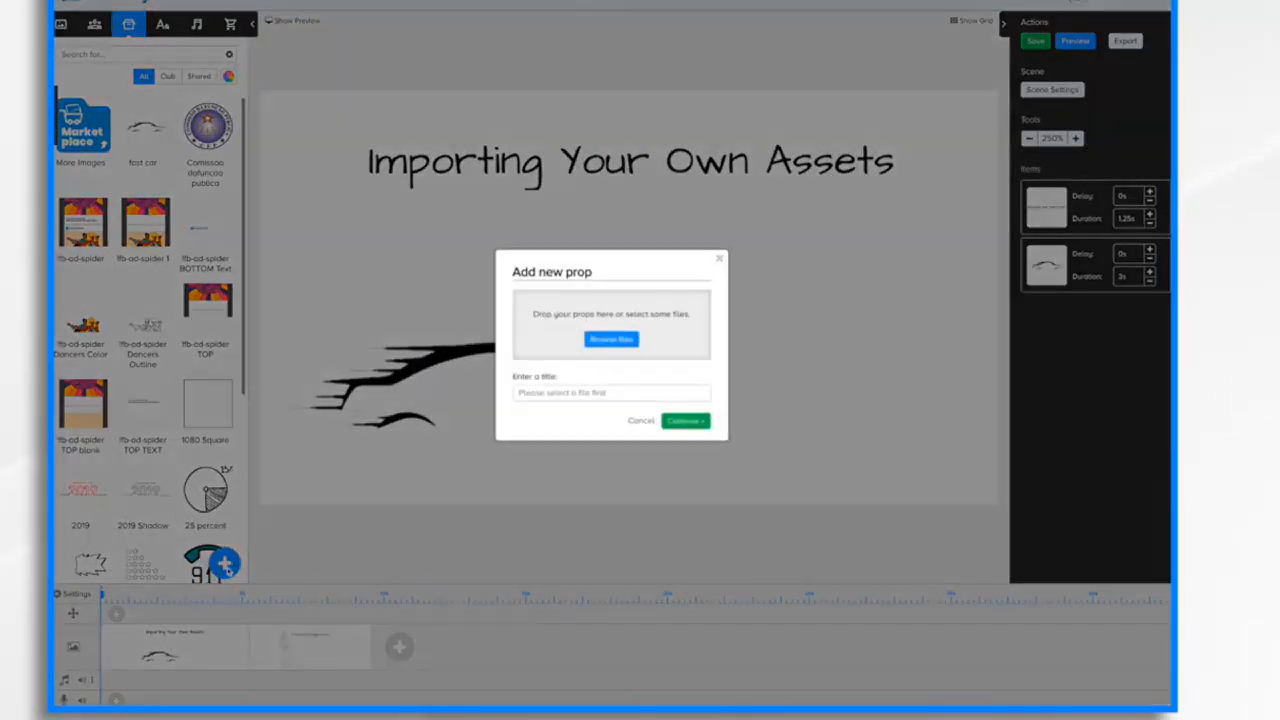
left_click(611, 339)
left_click(521, 28)
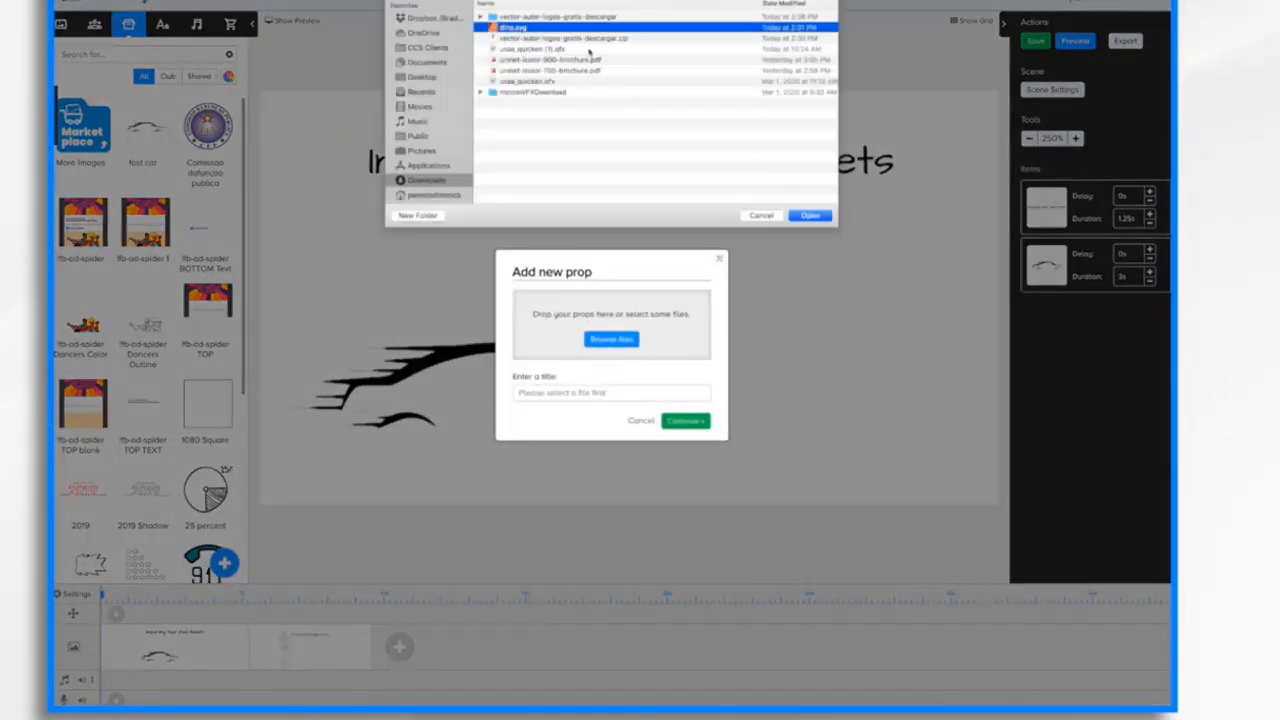
left_click(811, 216)
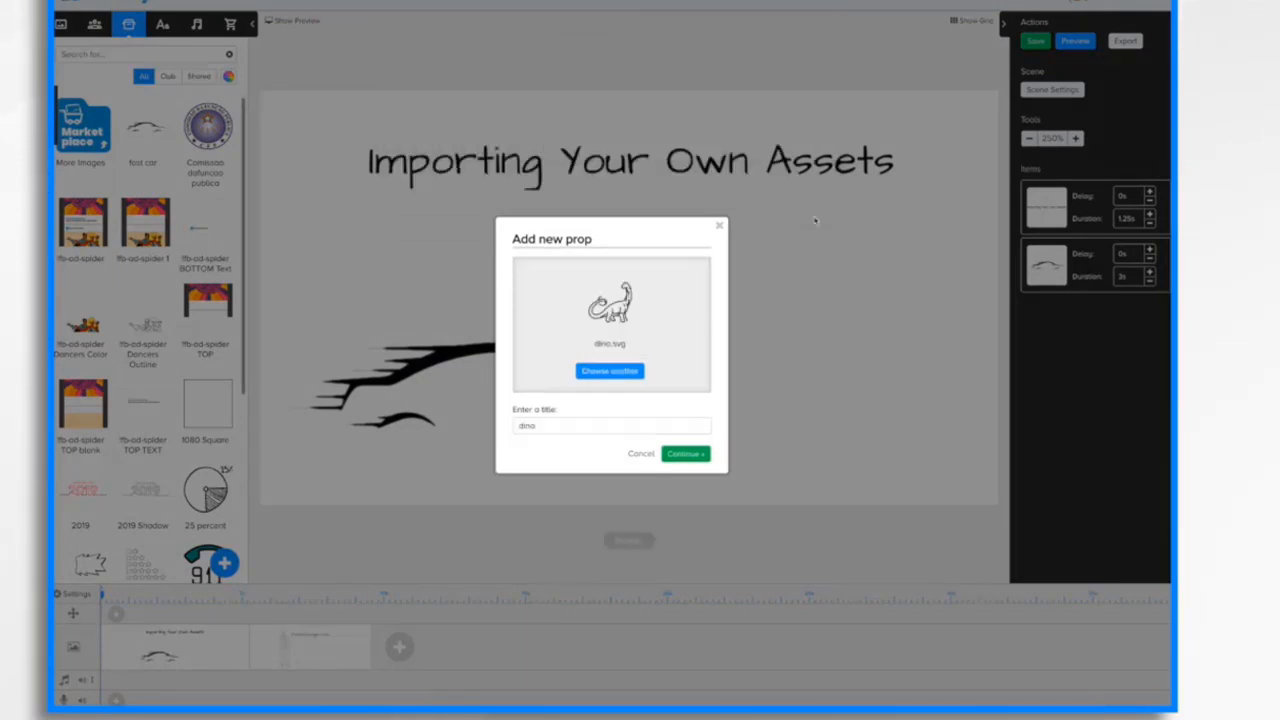
left_click(674, 455)
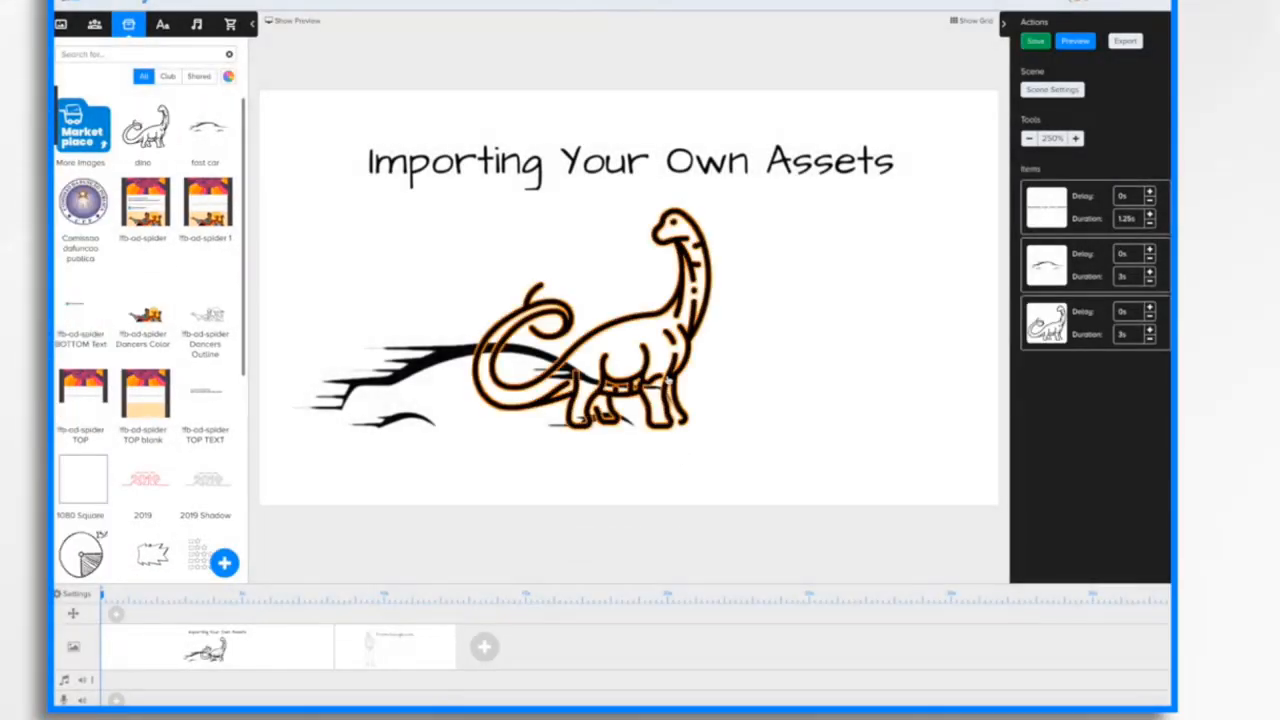
- Remove the fast car from the scene and center the dinosaur beneath the title
left_click_drag(666, 348, 875, 380)
left_click(535, 357)
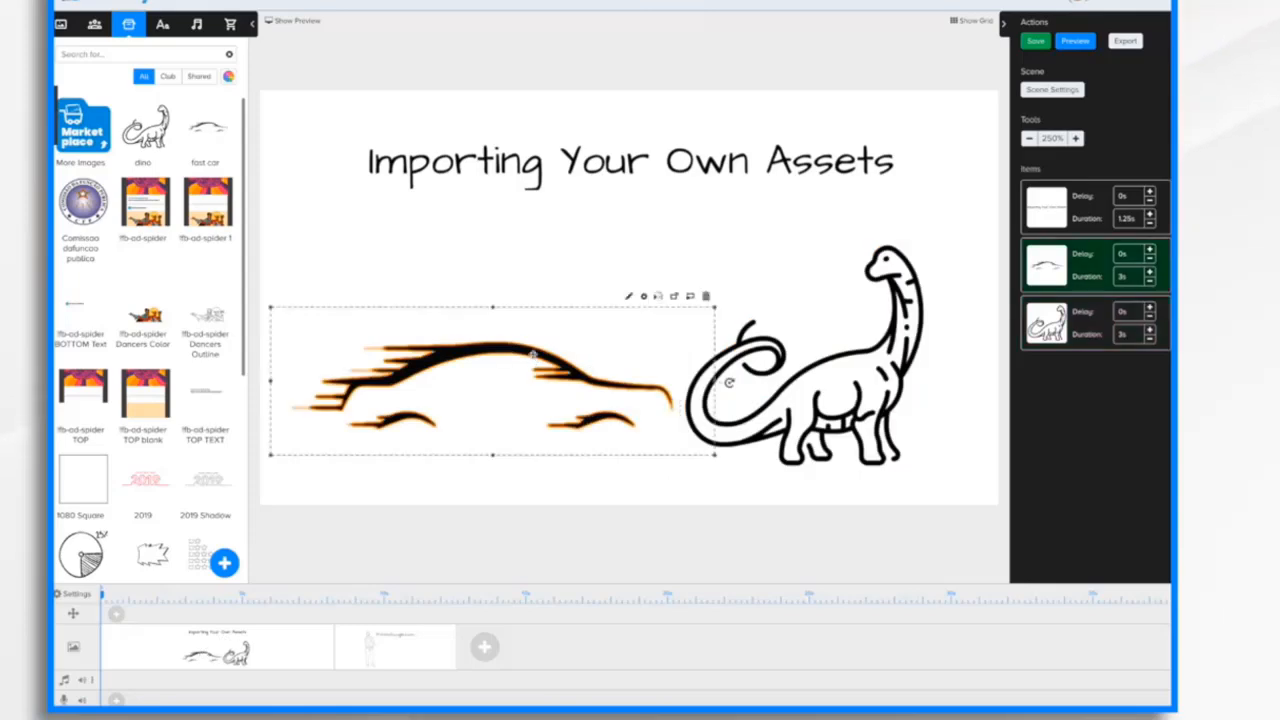
left_click(706, 296)
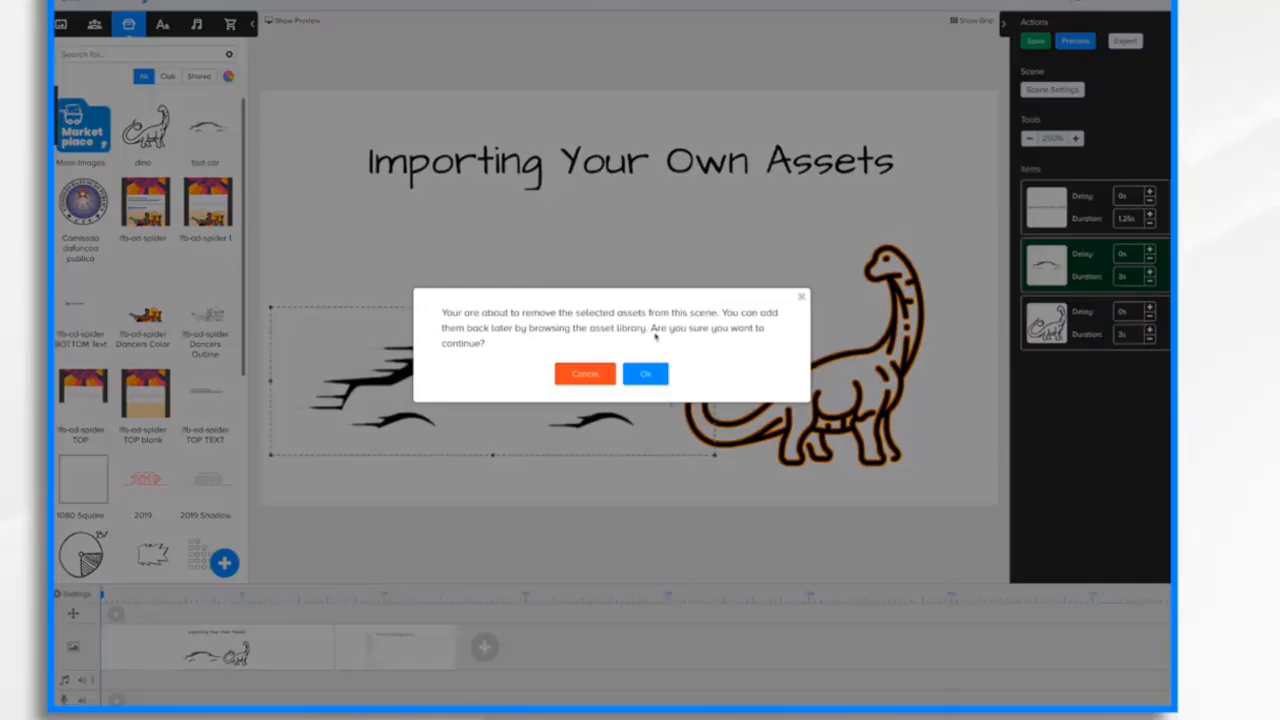
left_click(651, 372)
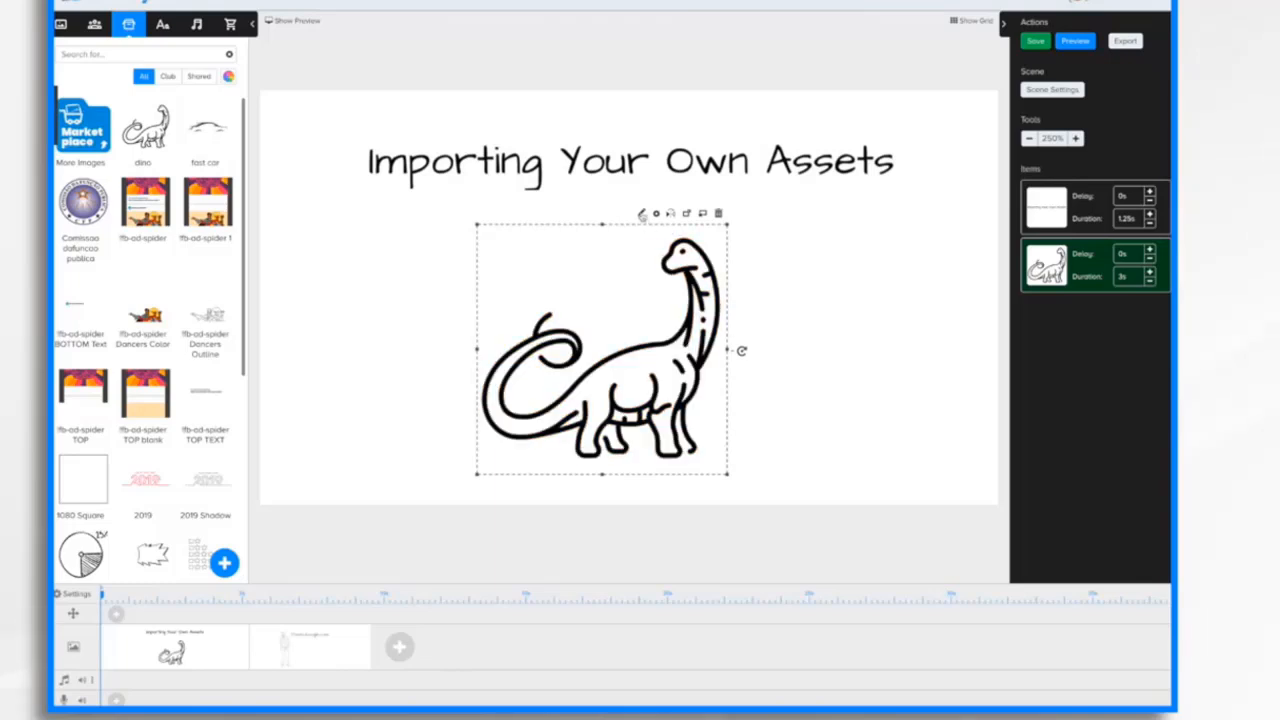
- Replace the dinosaur's reveal paths with those loaded from its SVG, save them, and preview the video
left_click(642, 214)
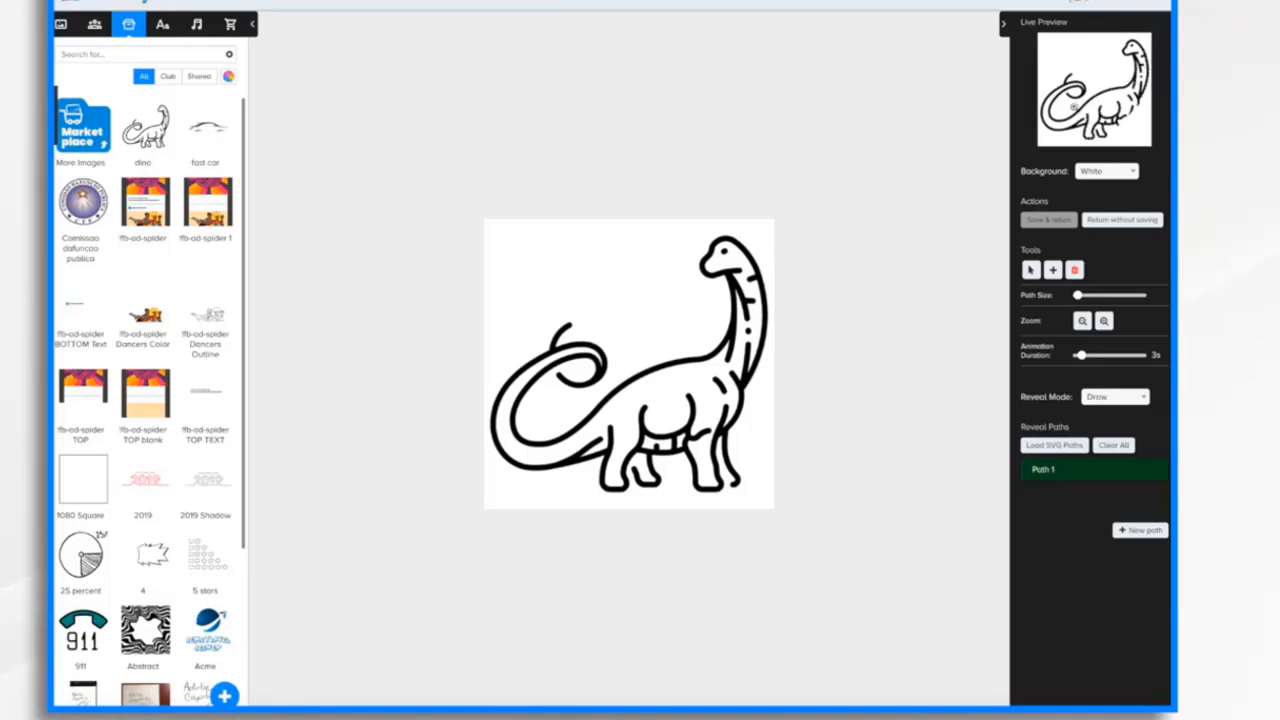
left_click(1051, 447)
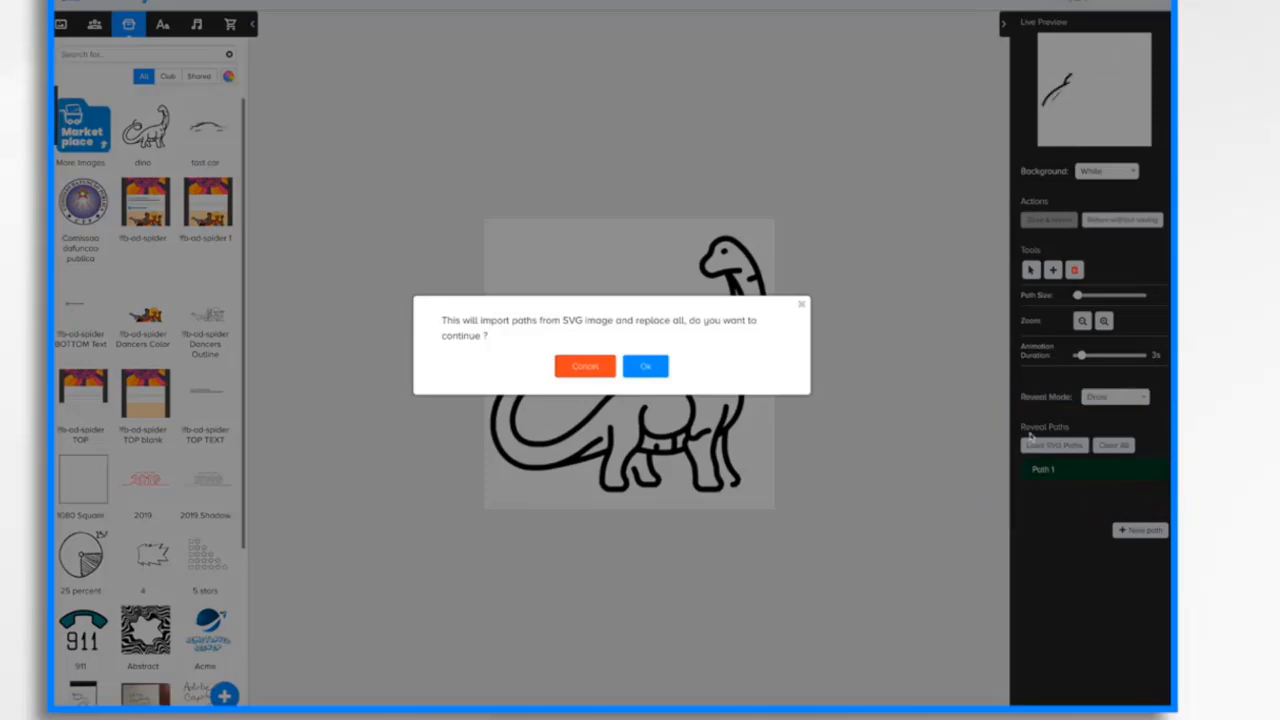
left_click(658, 367)
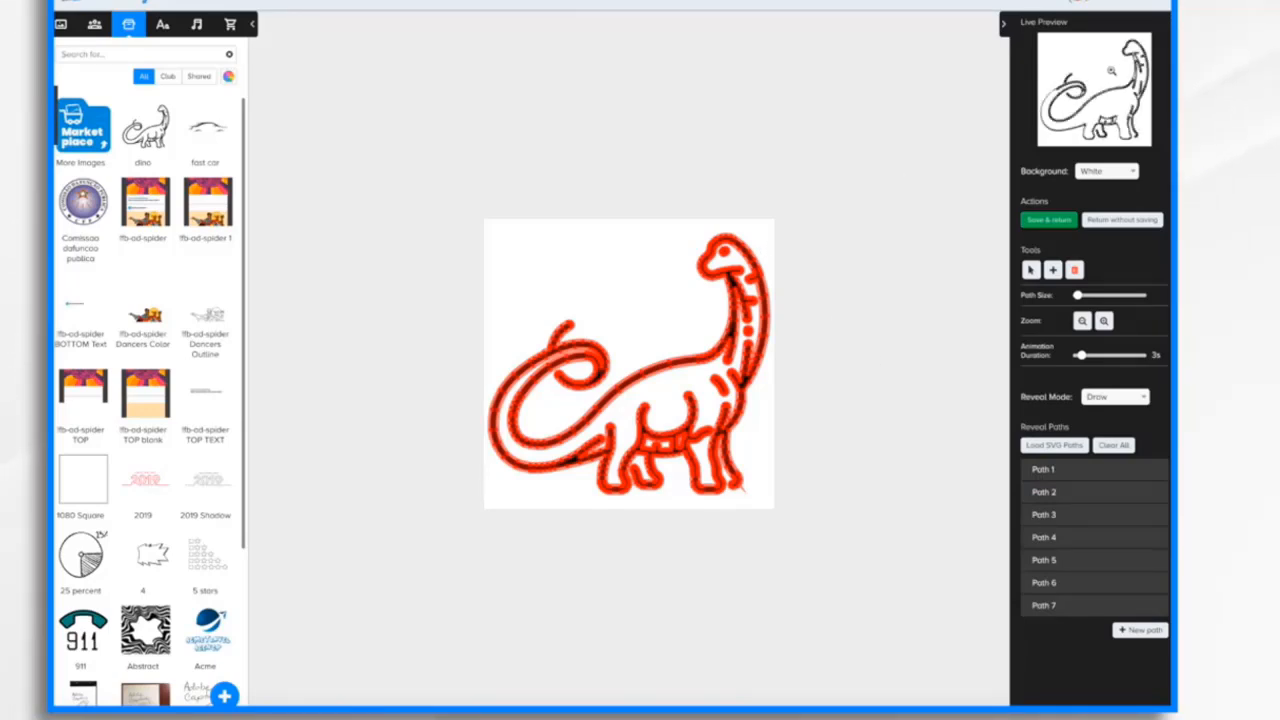
left_click(1051, 220)
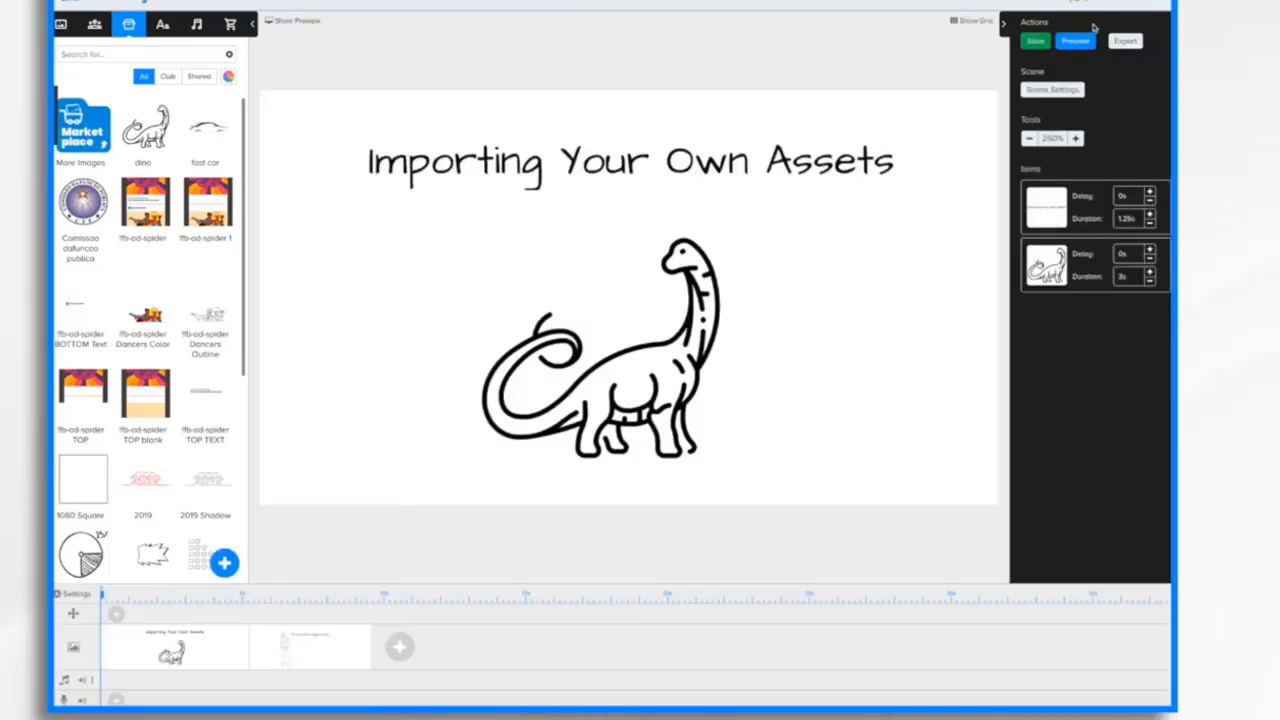
left_click(1090, 44)
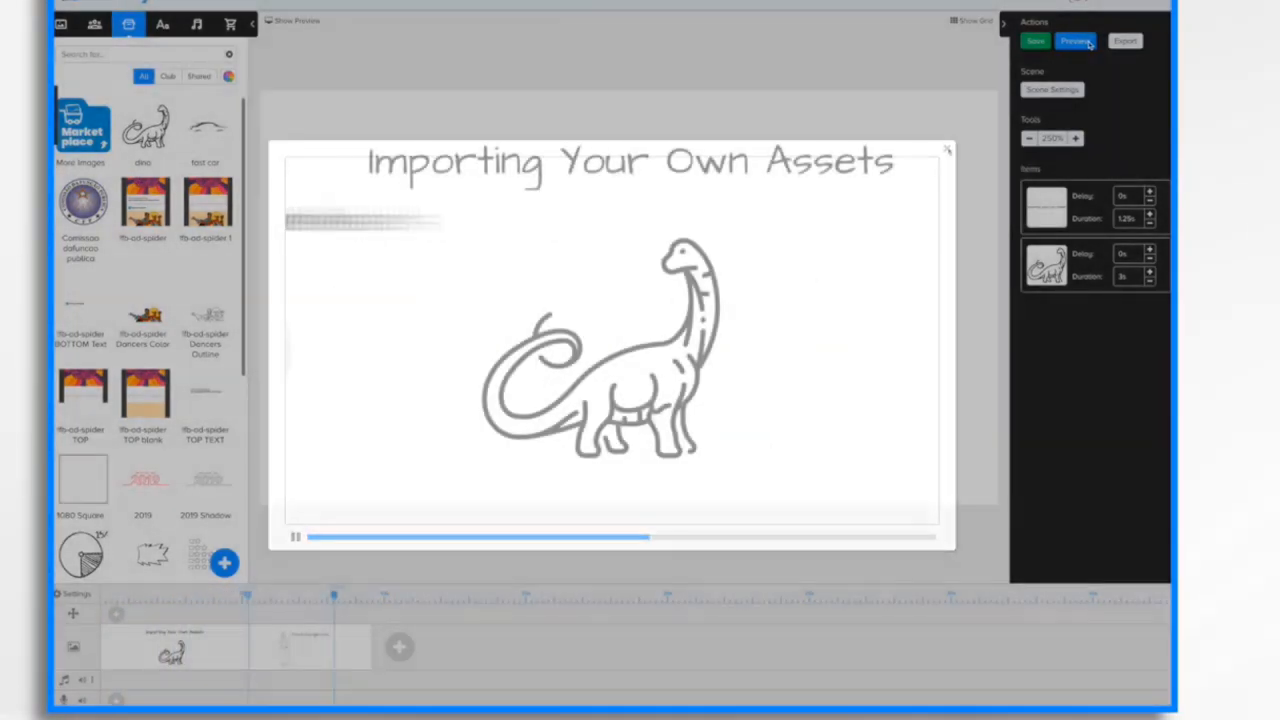
left_click(947, 150)
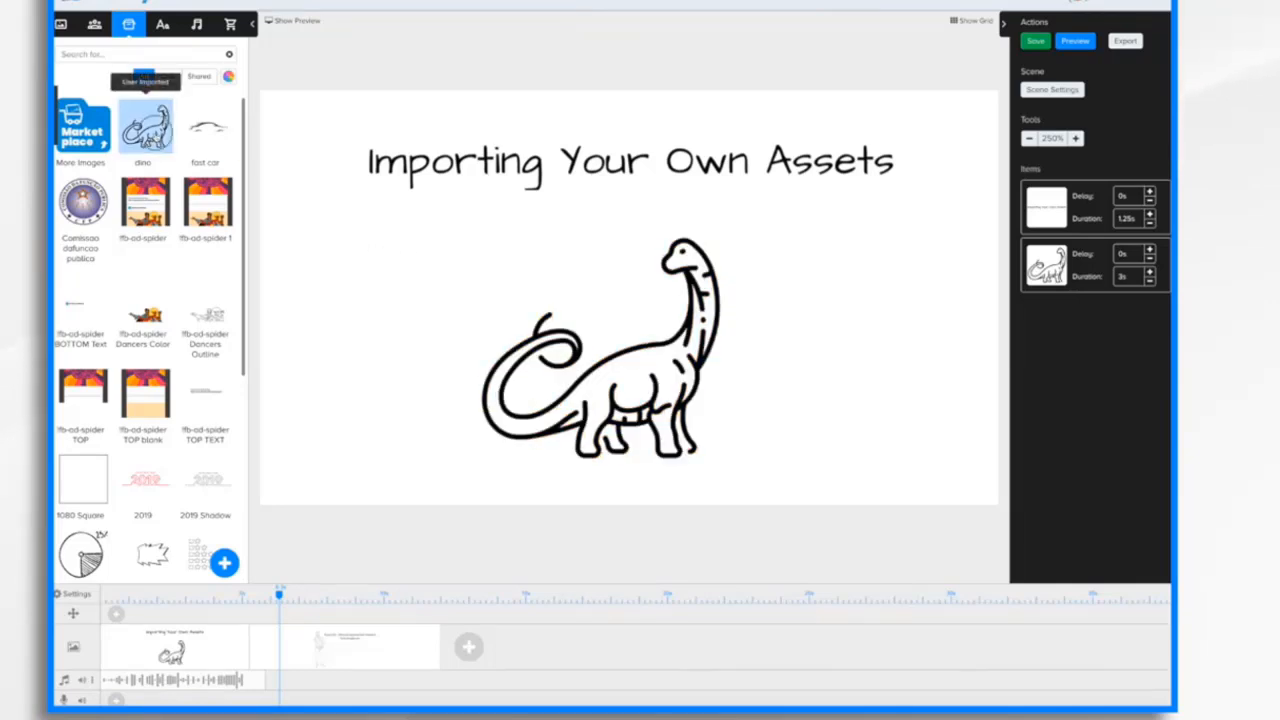
- Examine the dino asset's form for sharing it with a friend, cancel it, and revisit the asset's options
right_click(155, 135)
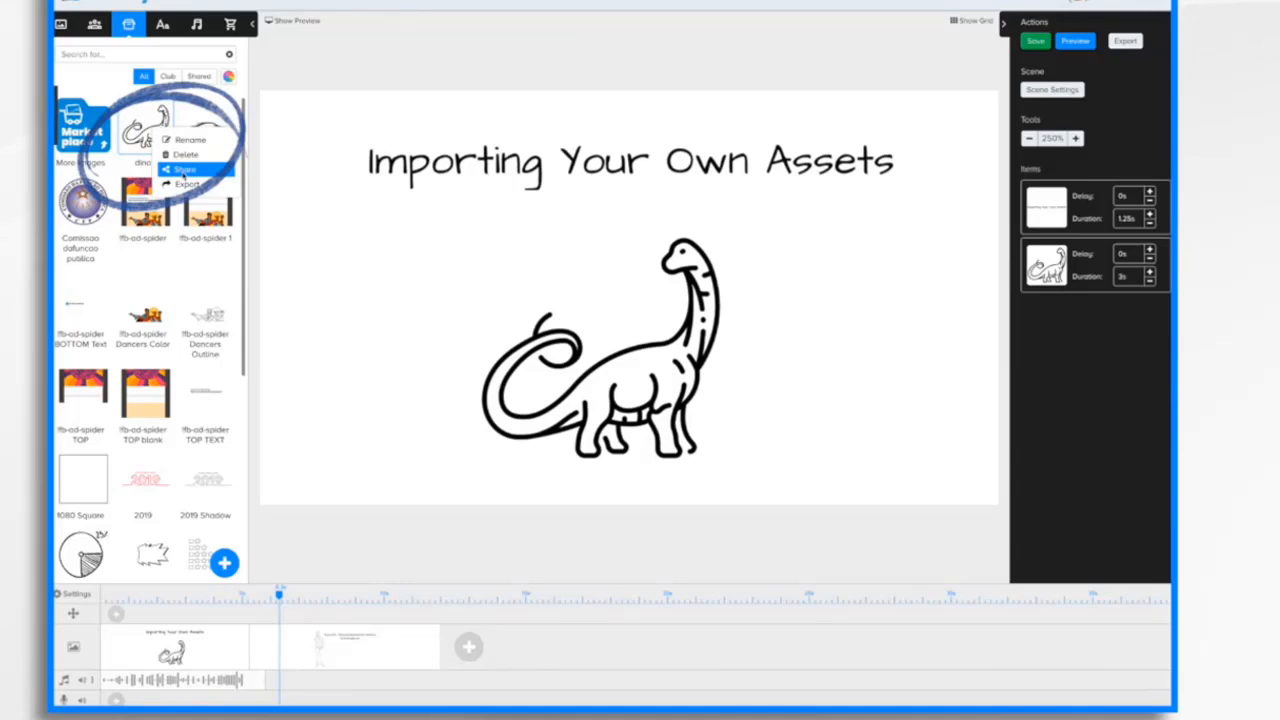
left_click(184, 170)
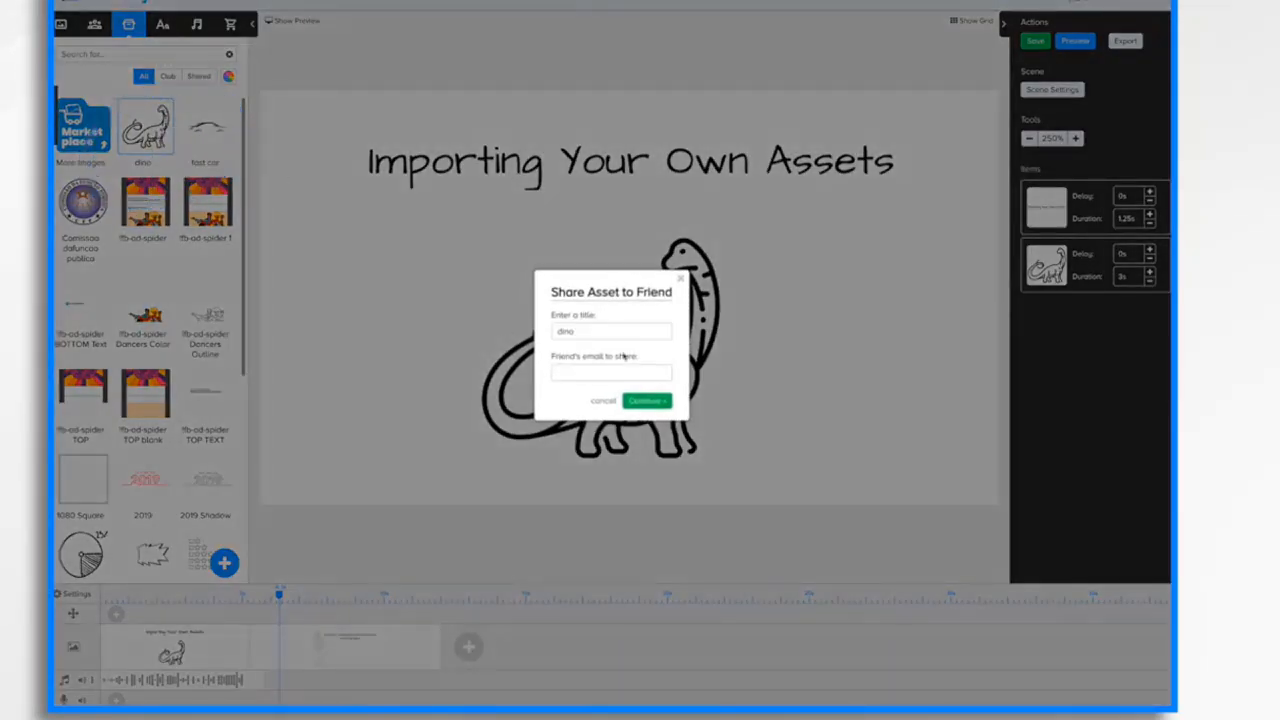
left_click(591, 374)
left_click(604, 400)
right_click(150, 138)
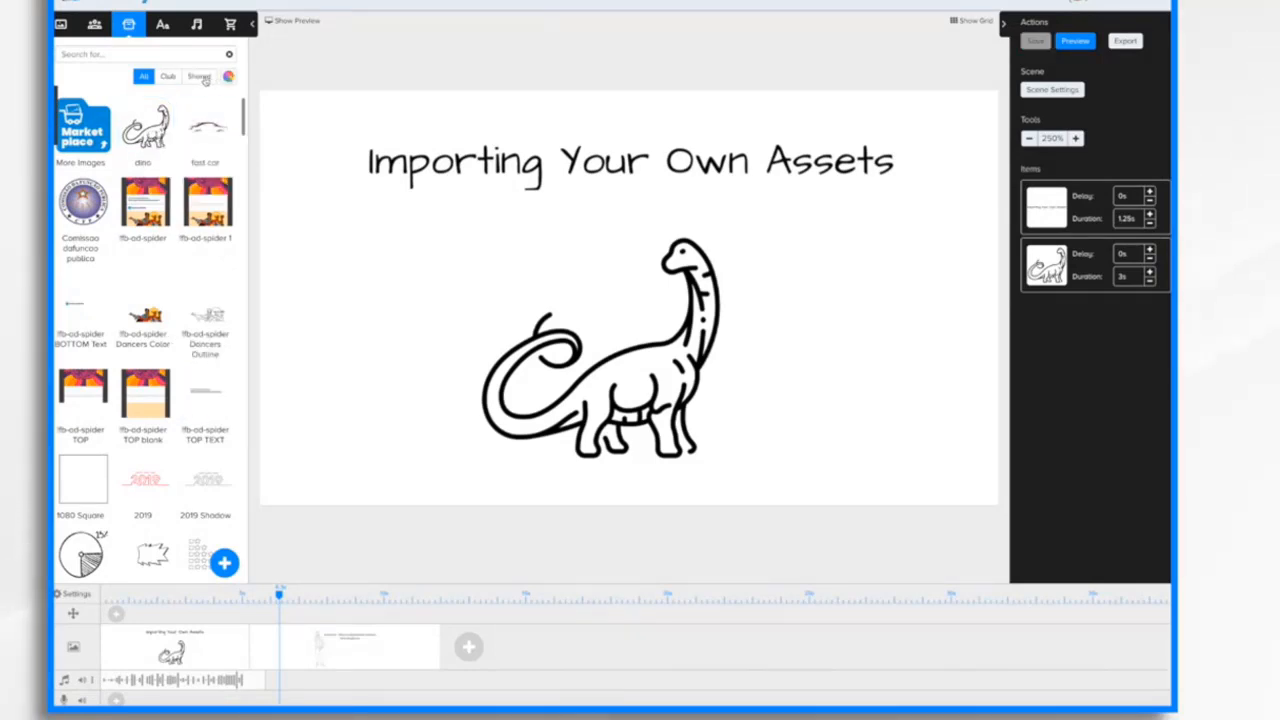
- Check the props library's shared assets and browse the most recent bundles in the Doodly Marketplace
left_click(201, 77)
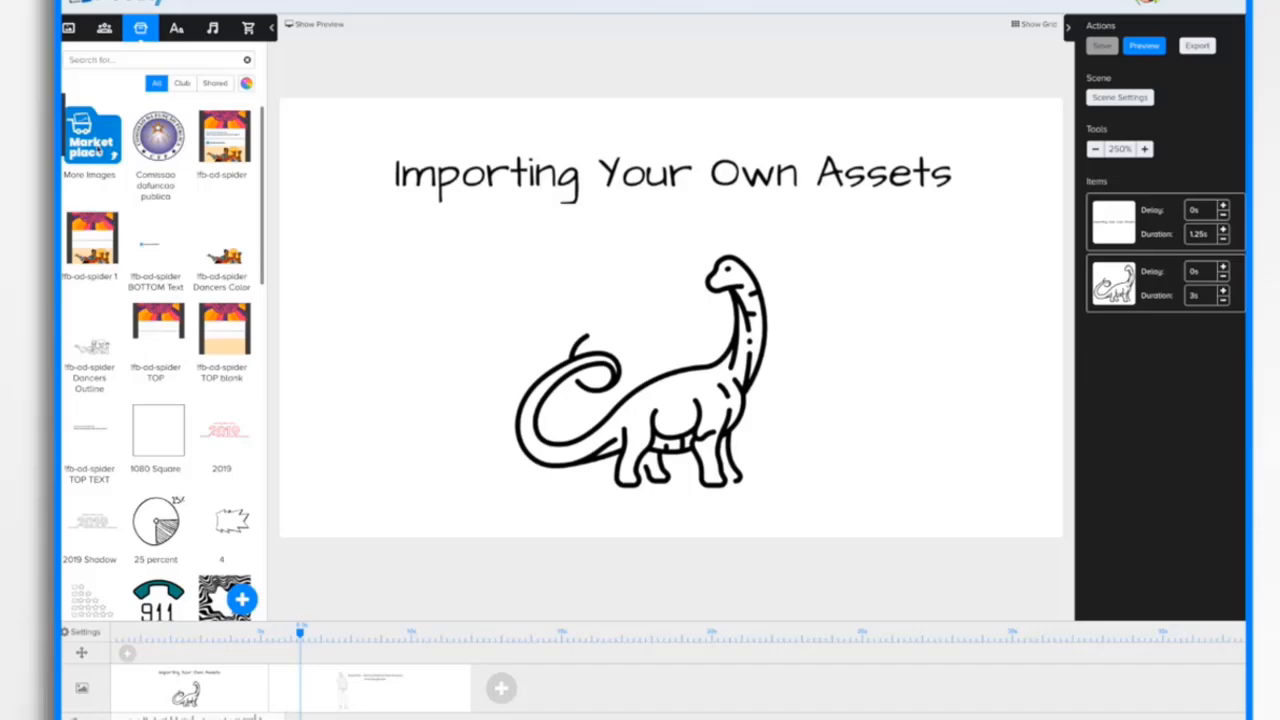
left_click(92, 140)
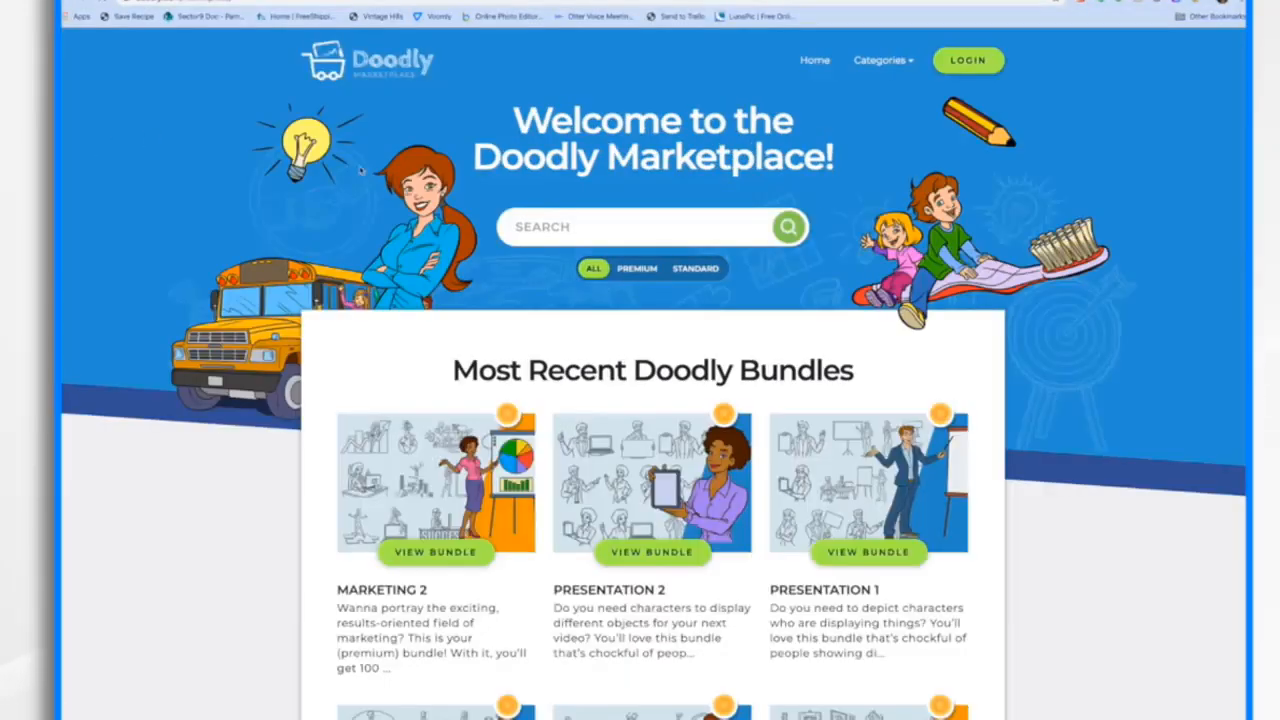
scroll(679, 483, "down", 2)
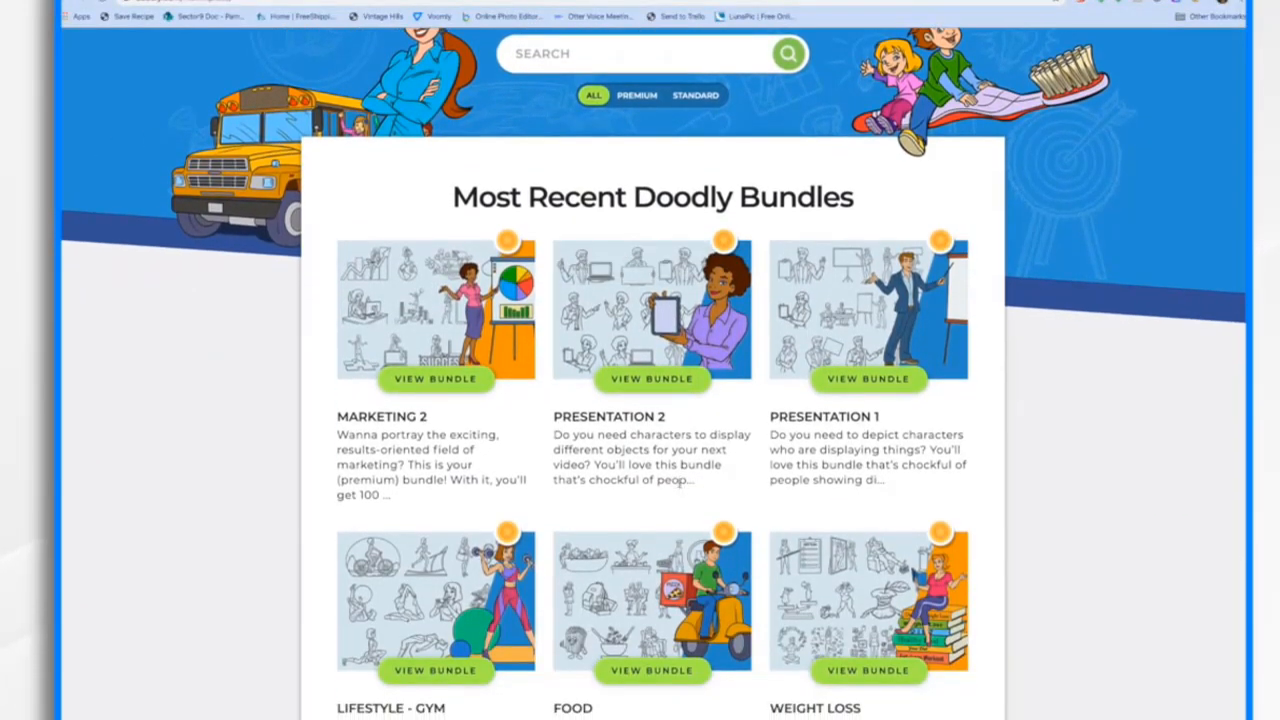
scroll(679, 483, "down", 5)
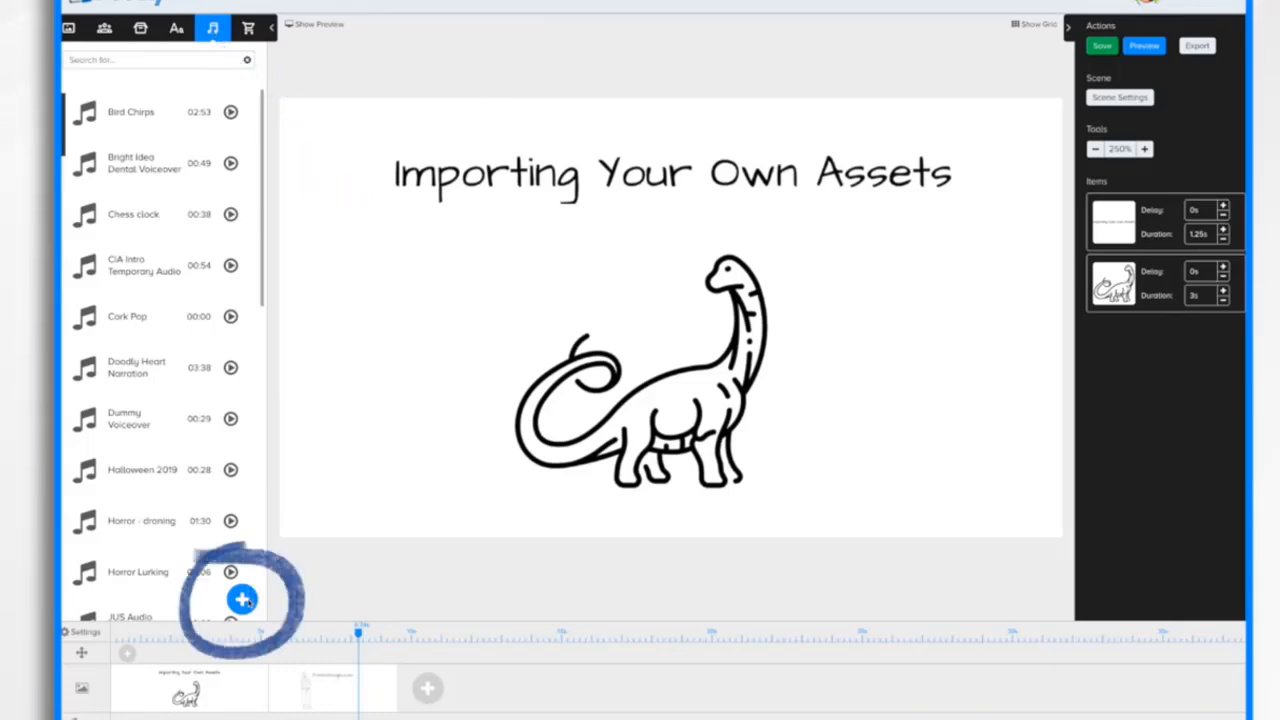
- Import AnimalBirdCart CTE01_18.4.mp3 as a new sound under its default title and add it to the timeline's music track
left_click(242, 599)
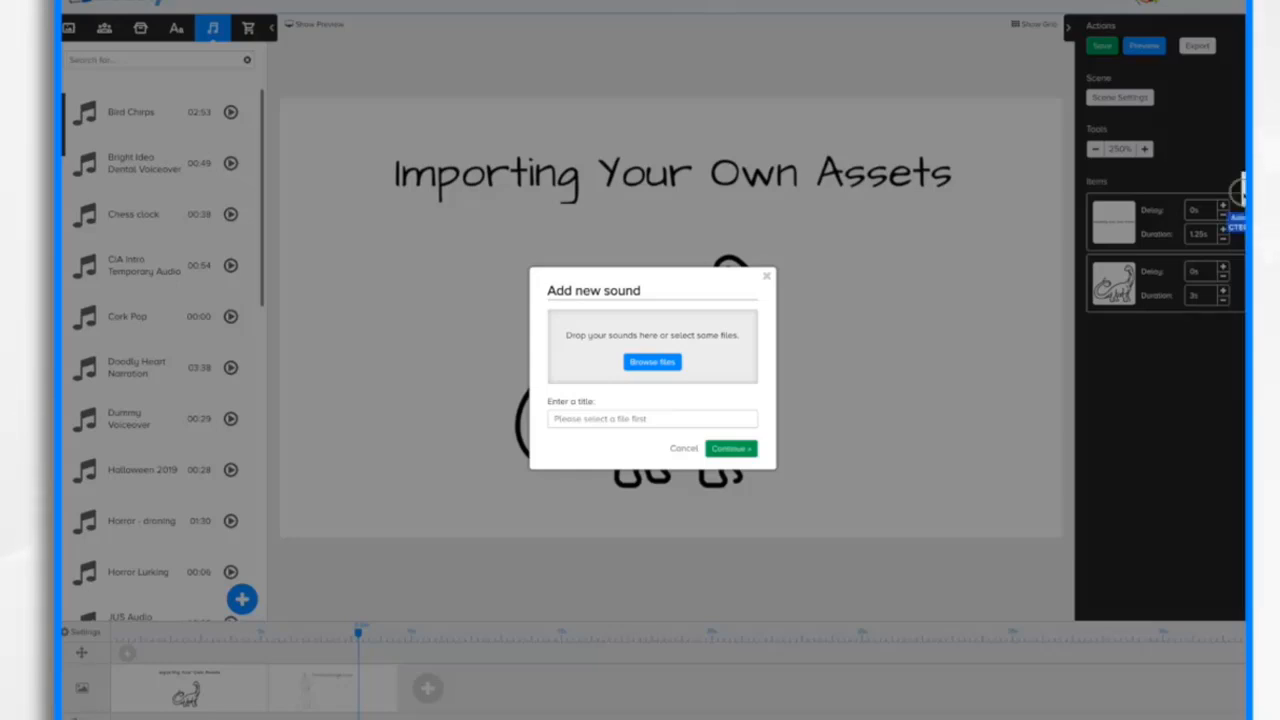
left_click_drag(1238, 200, 639, 353)
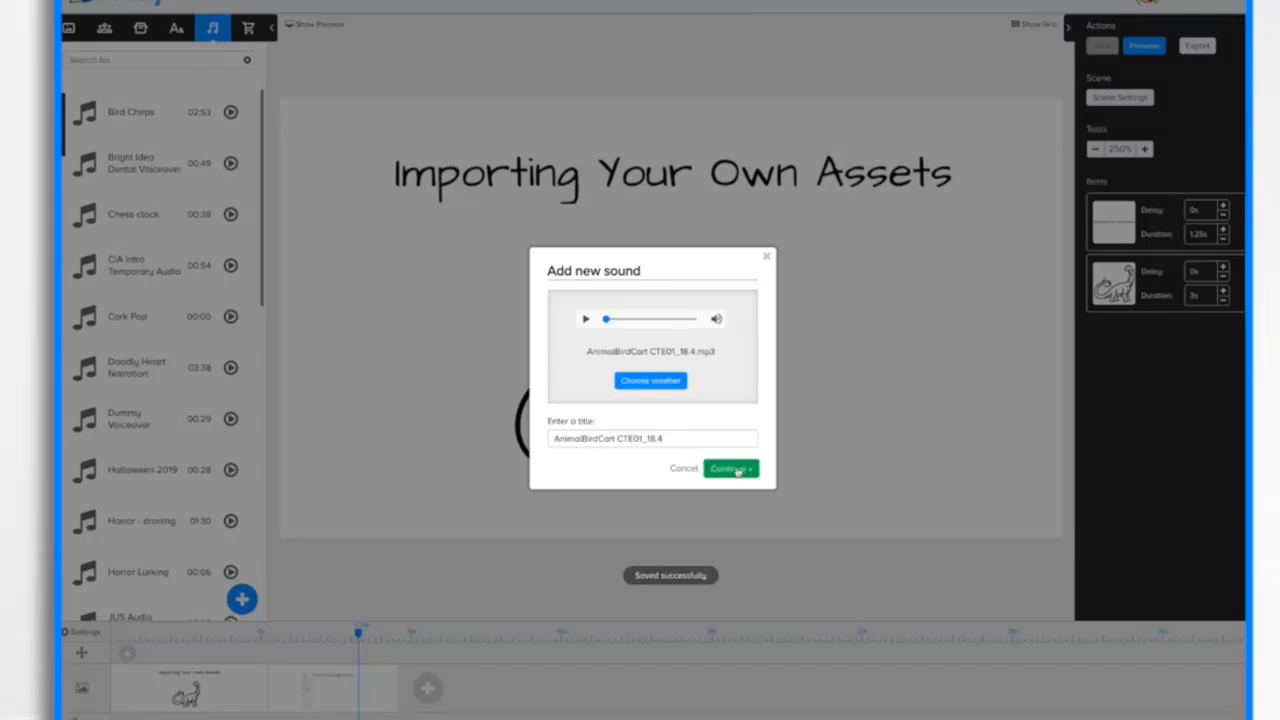
left_click(732, 469)
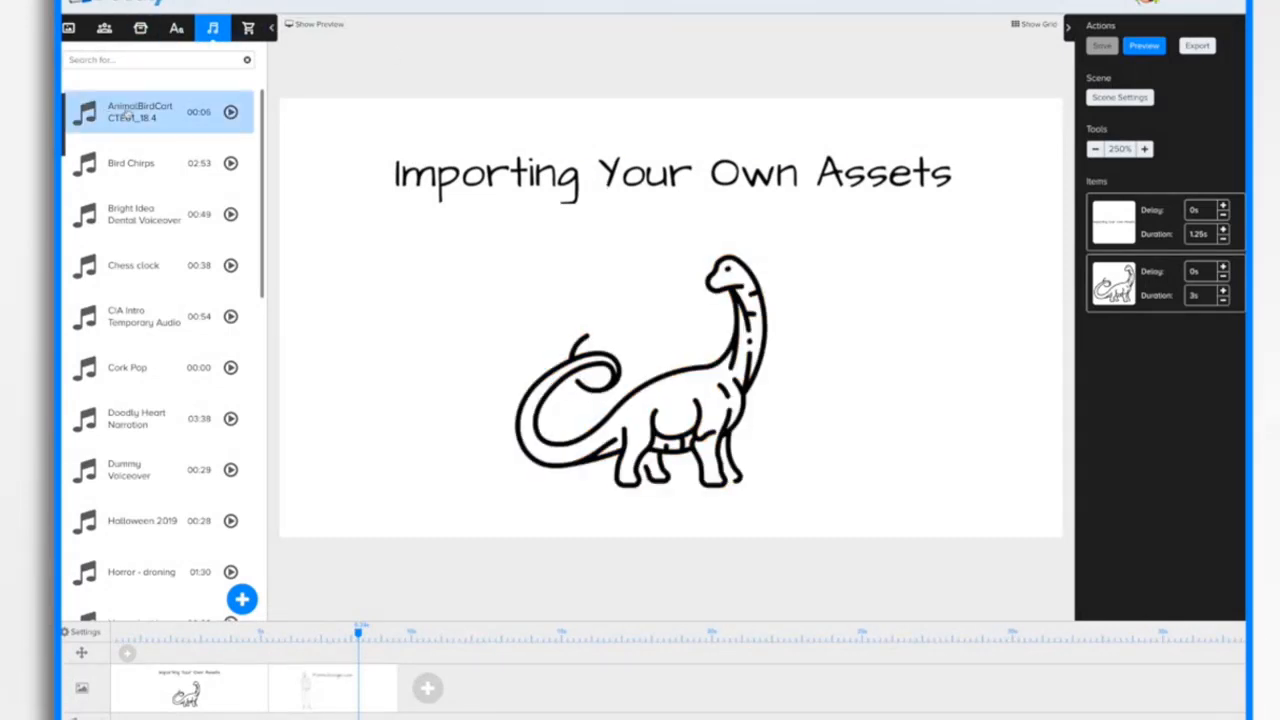
left_click_drag(122, 116, 190, 668)
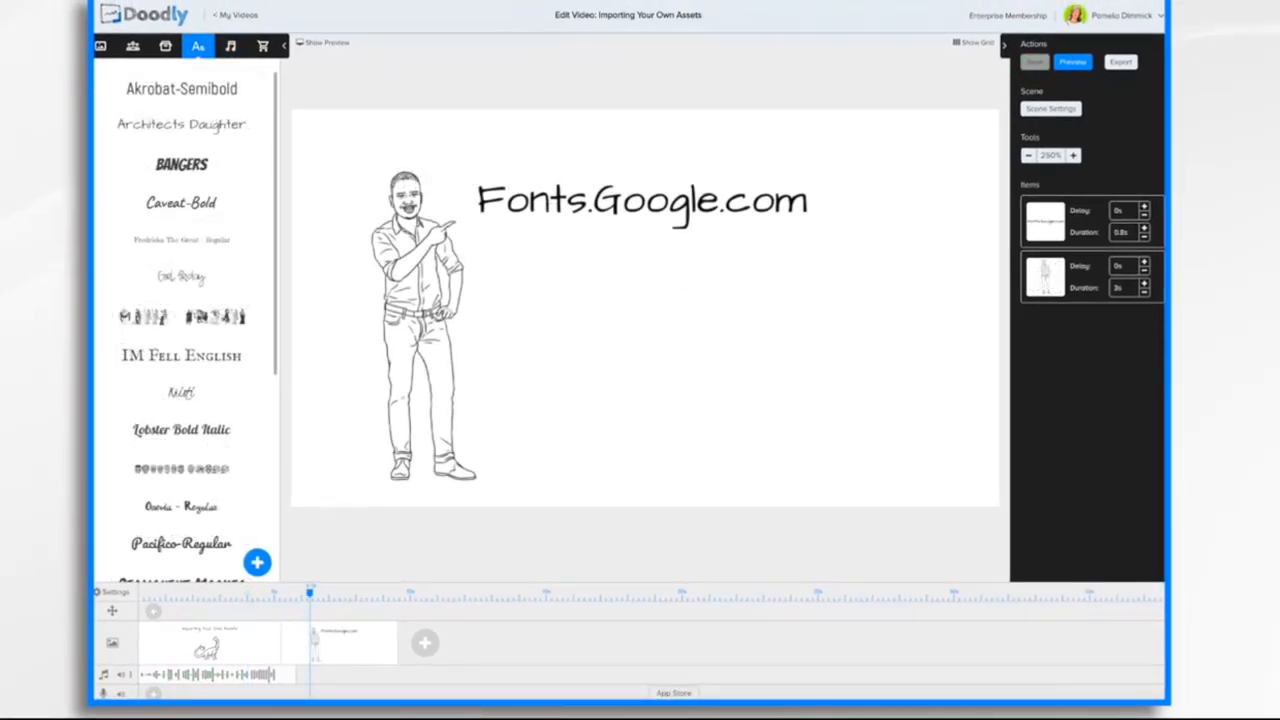
- Import Acme-Regular.ttf from the Acme folder in Downloads as a new font titled "Acme-Regular"
scroll(197, 468, "down", 3)
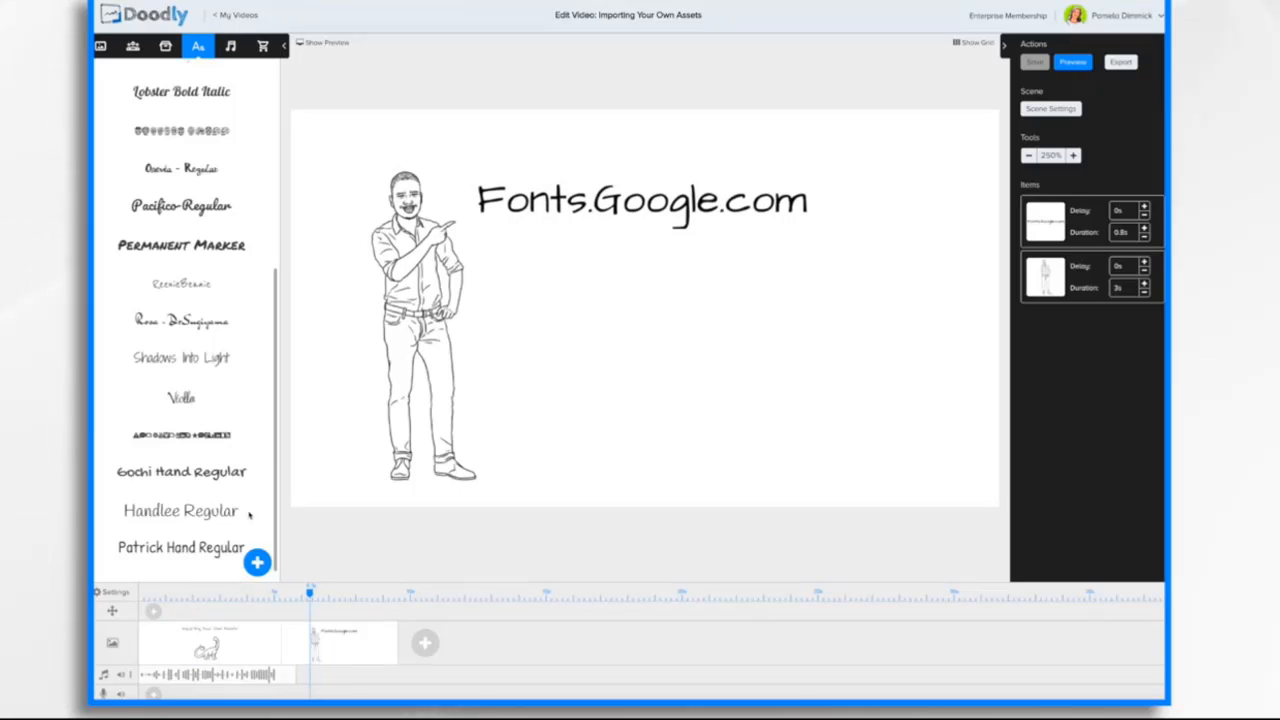
scroll(249, 514, "up", 3)
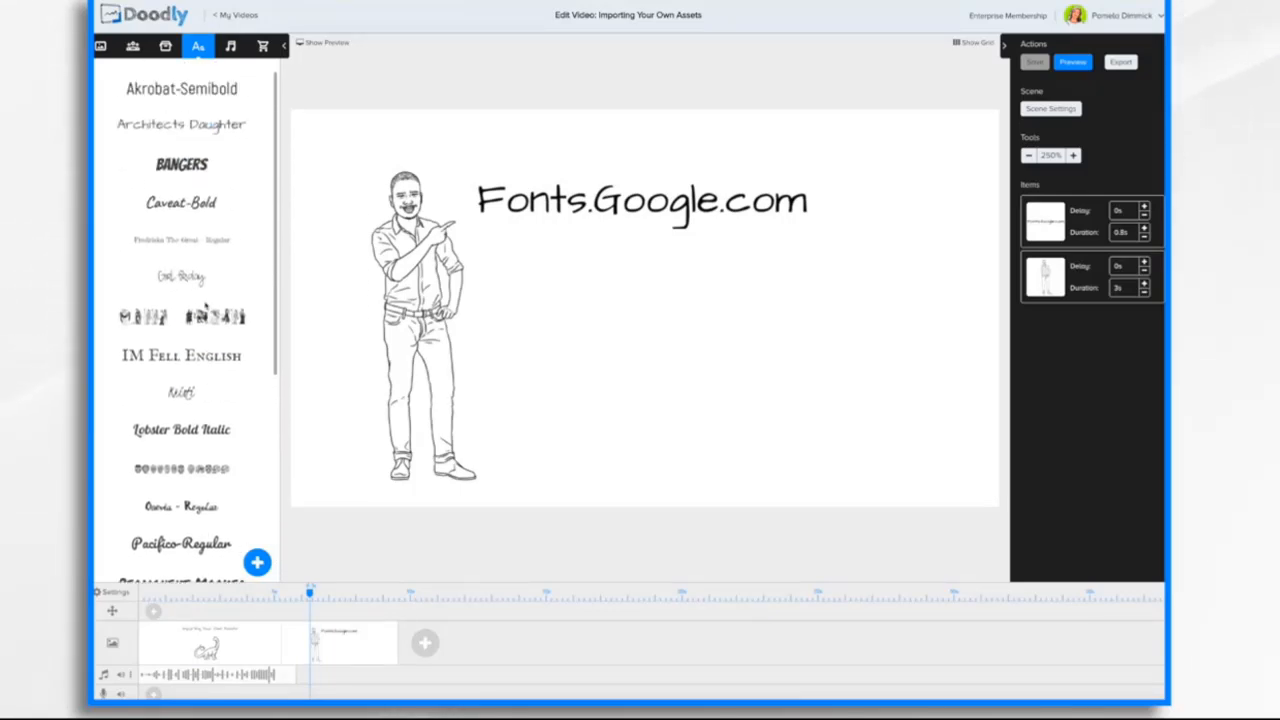
scroll(205, 308, "down", 3)
scroll(205, 305, "up", 2)
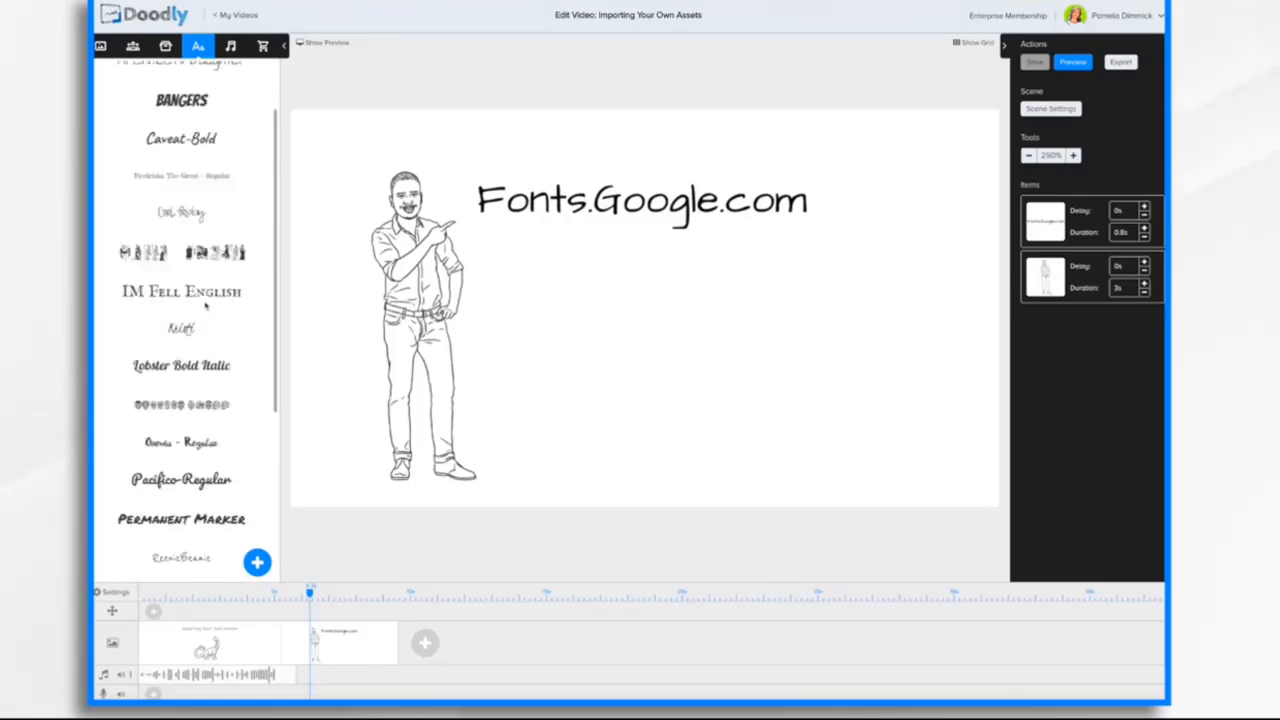
scroll(205, 307, "up", 1)
scroll(205, 307, "down", 3)
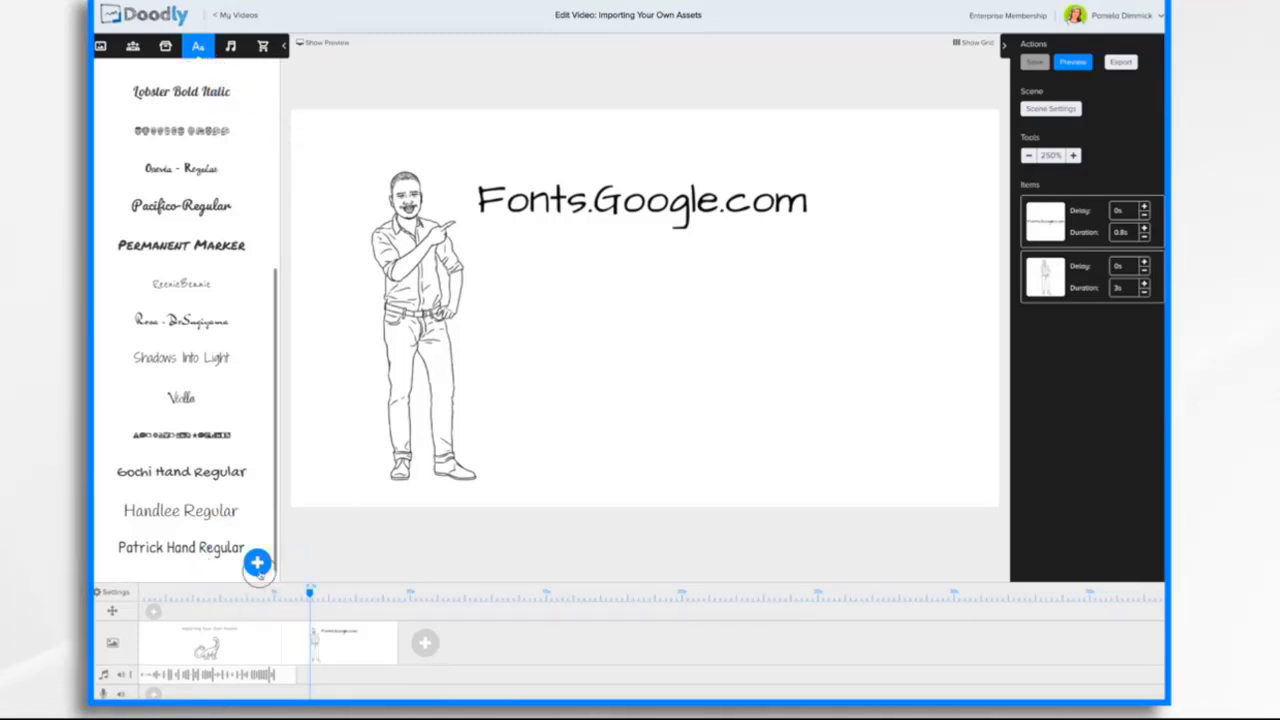
left_click(257, 564)
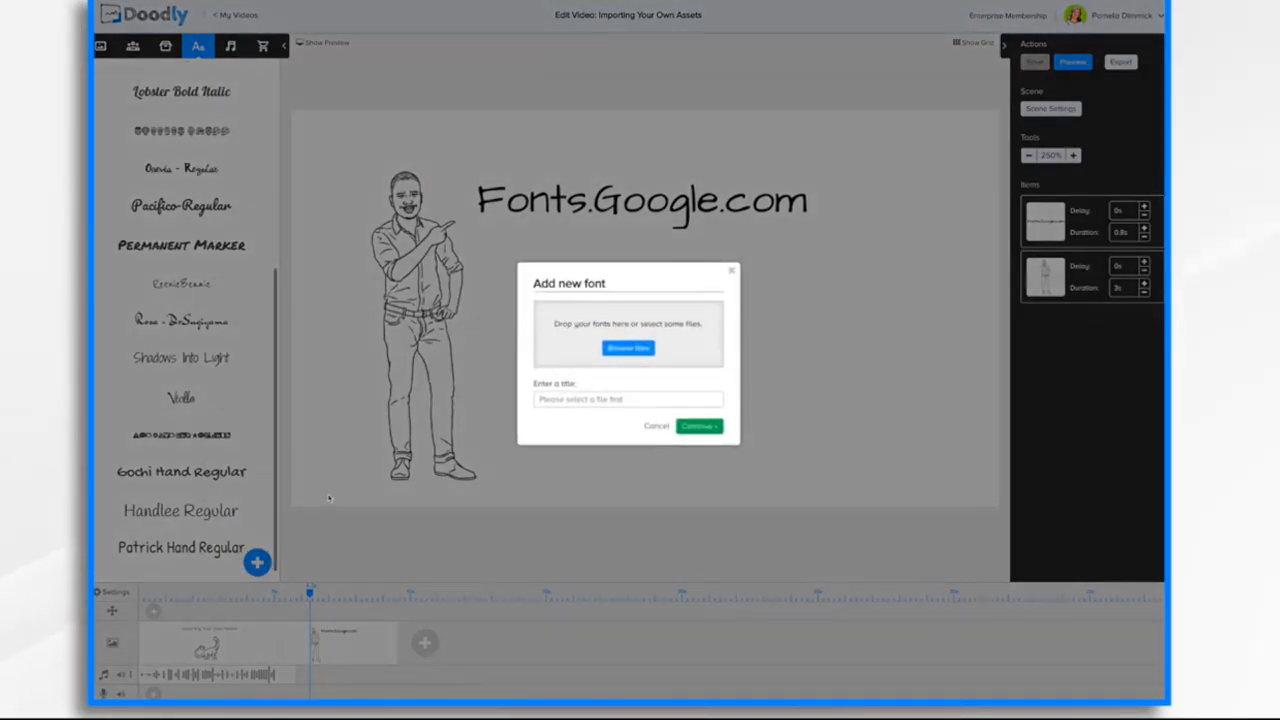
left_click(628, 347)
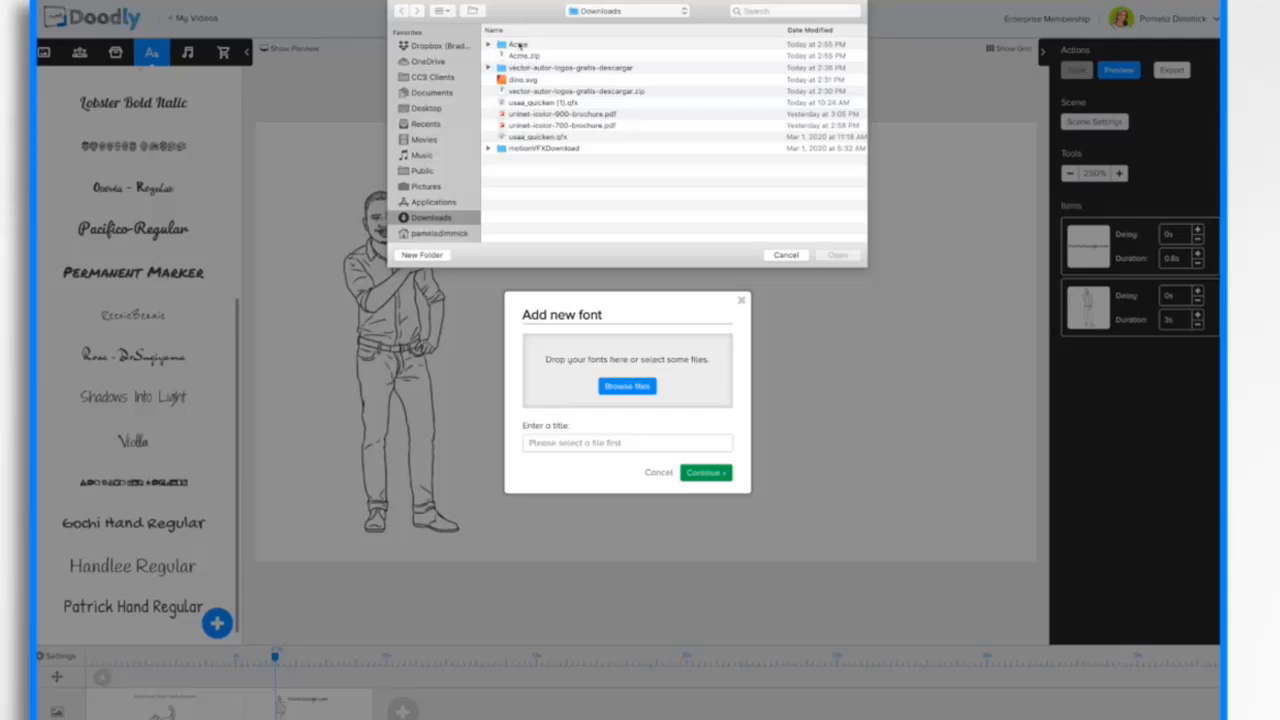
double_click(518, 45)
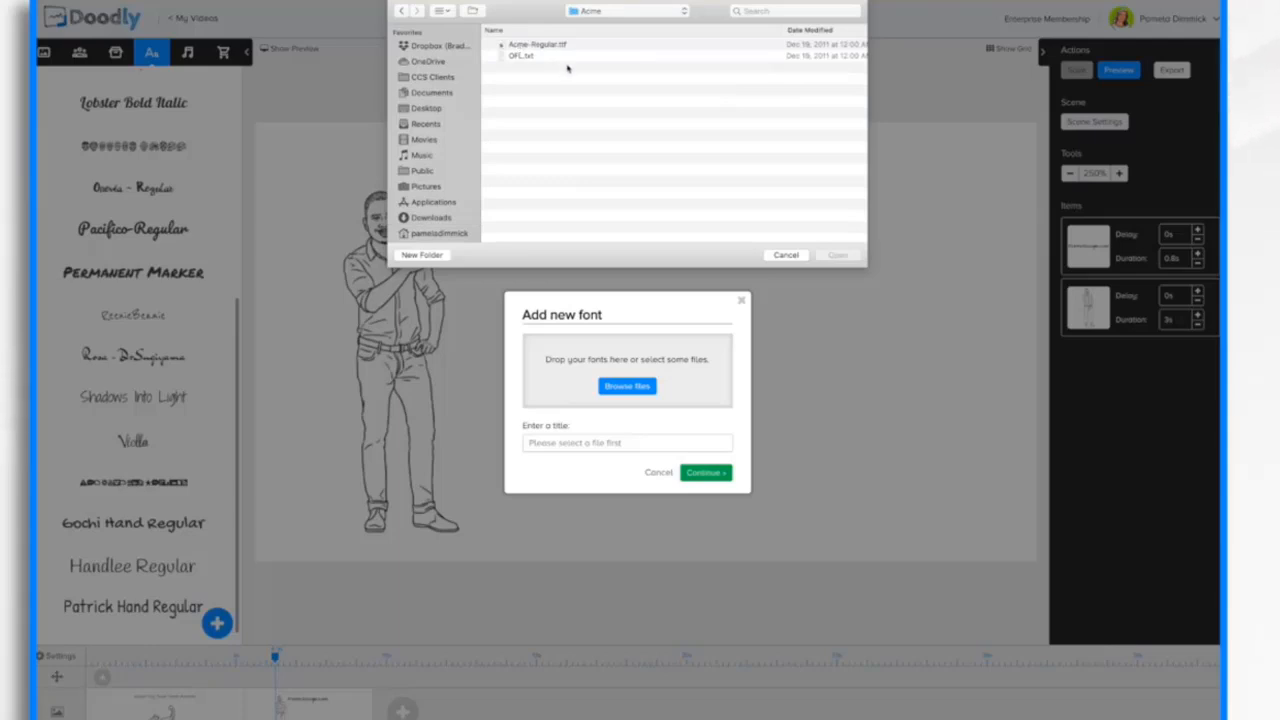
left_click(547, 47)
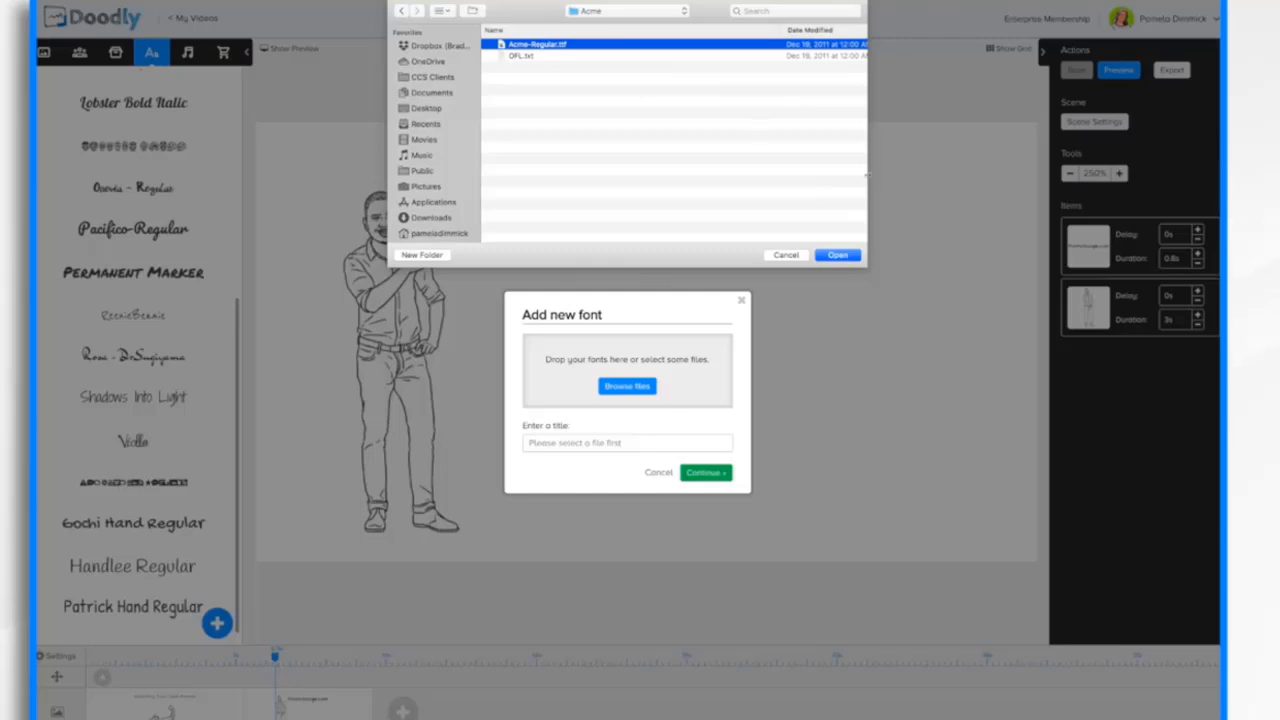
left_click(838, 256)
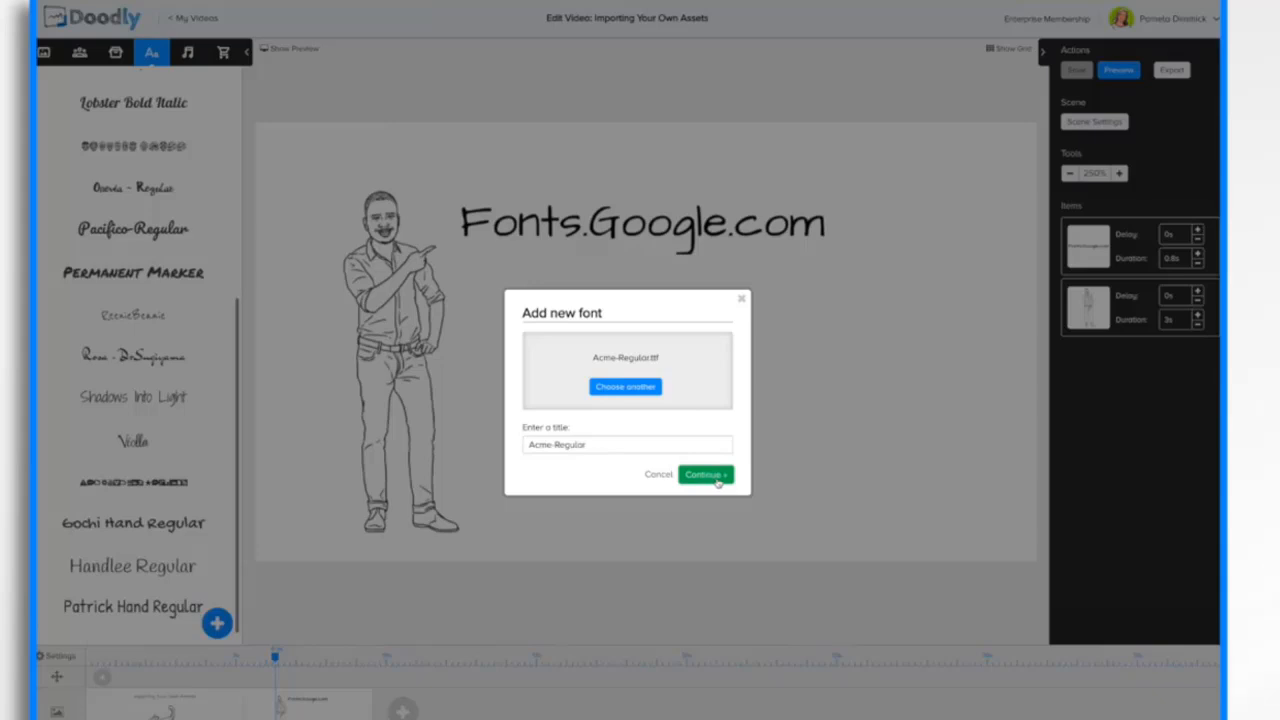
left_click(716, 477)
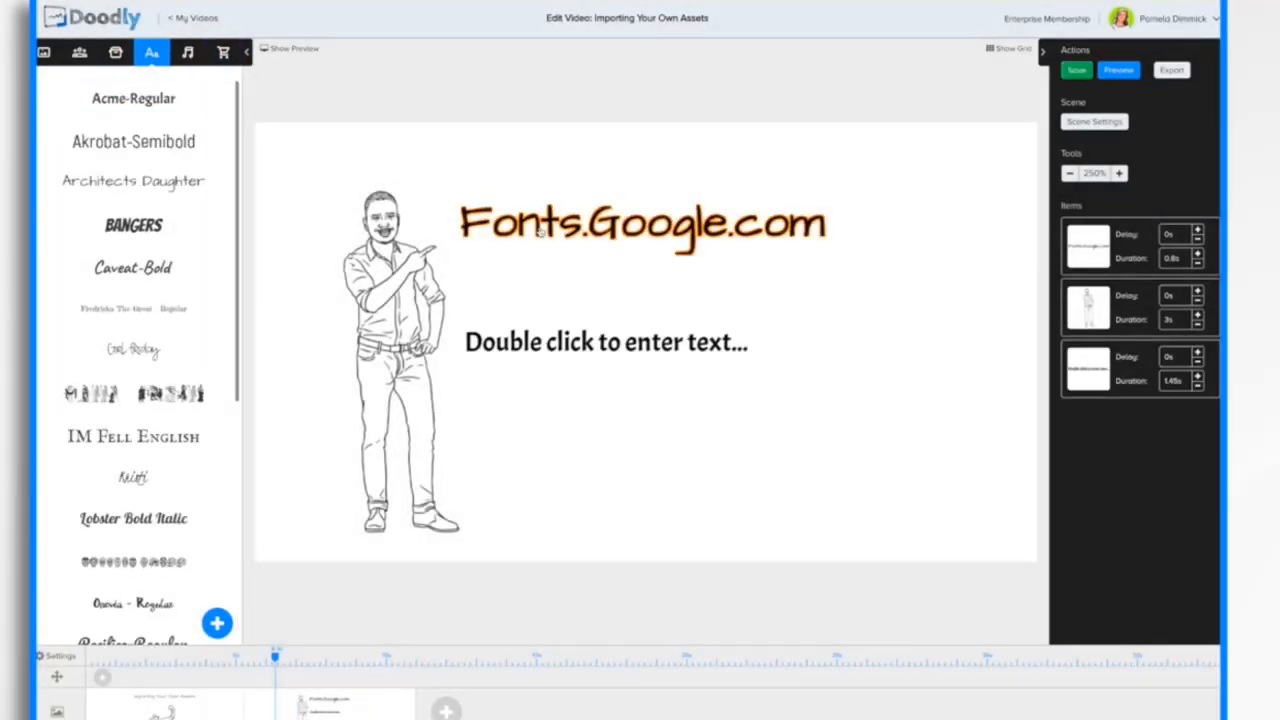
- Replace the scene's placeholder text with "Acme Font -- This is an imported font I found on Fonts.Google.com"
double_click(586, 345)
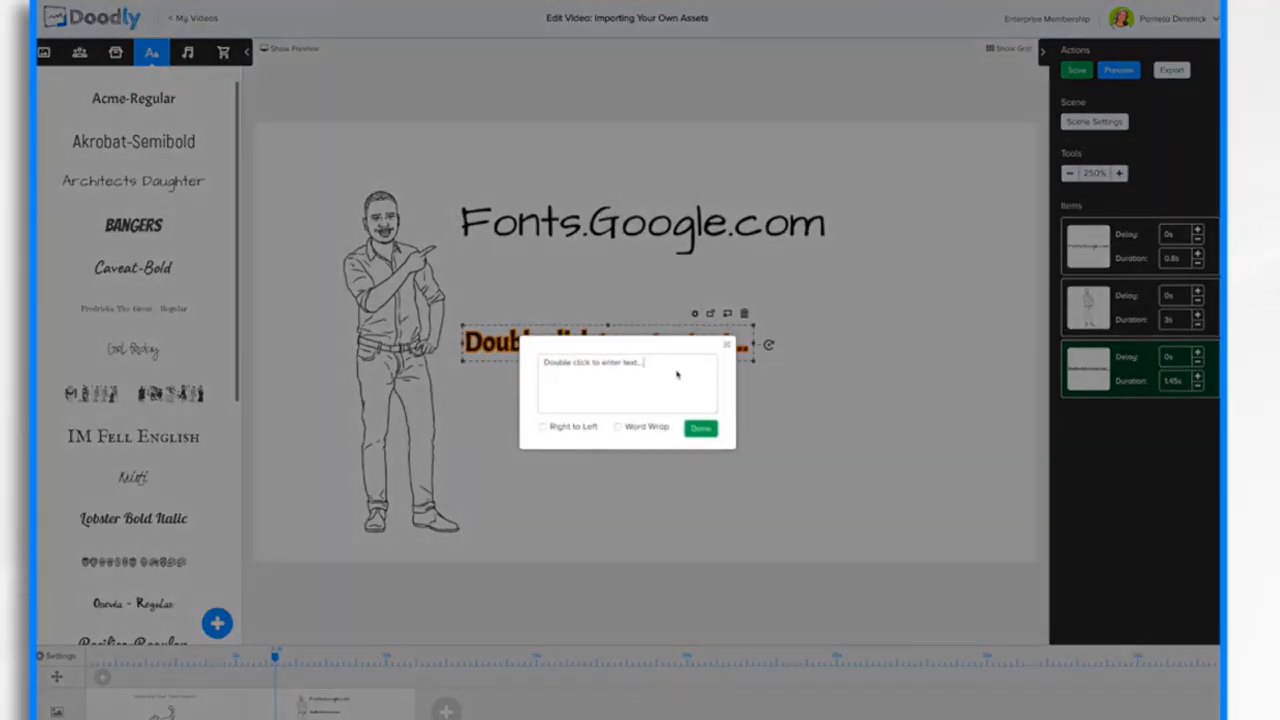
key("ctrl+a")
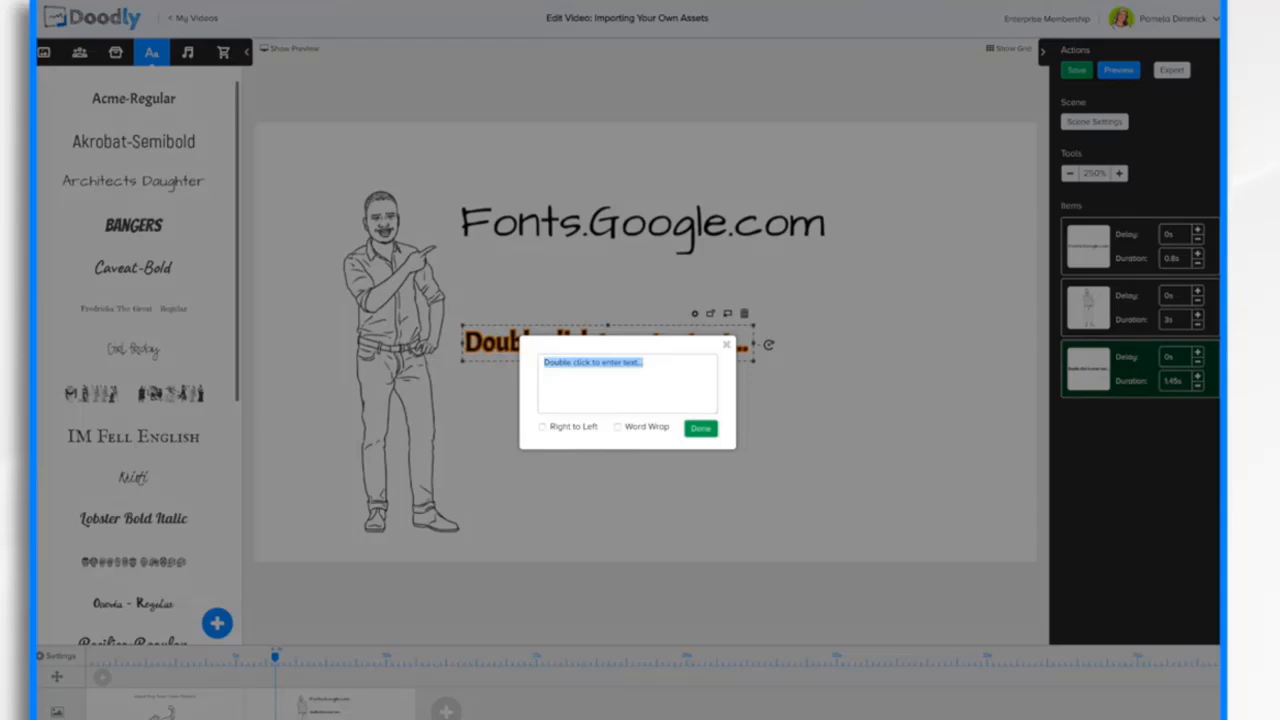
type("Acme Font - This is an import")
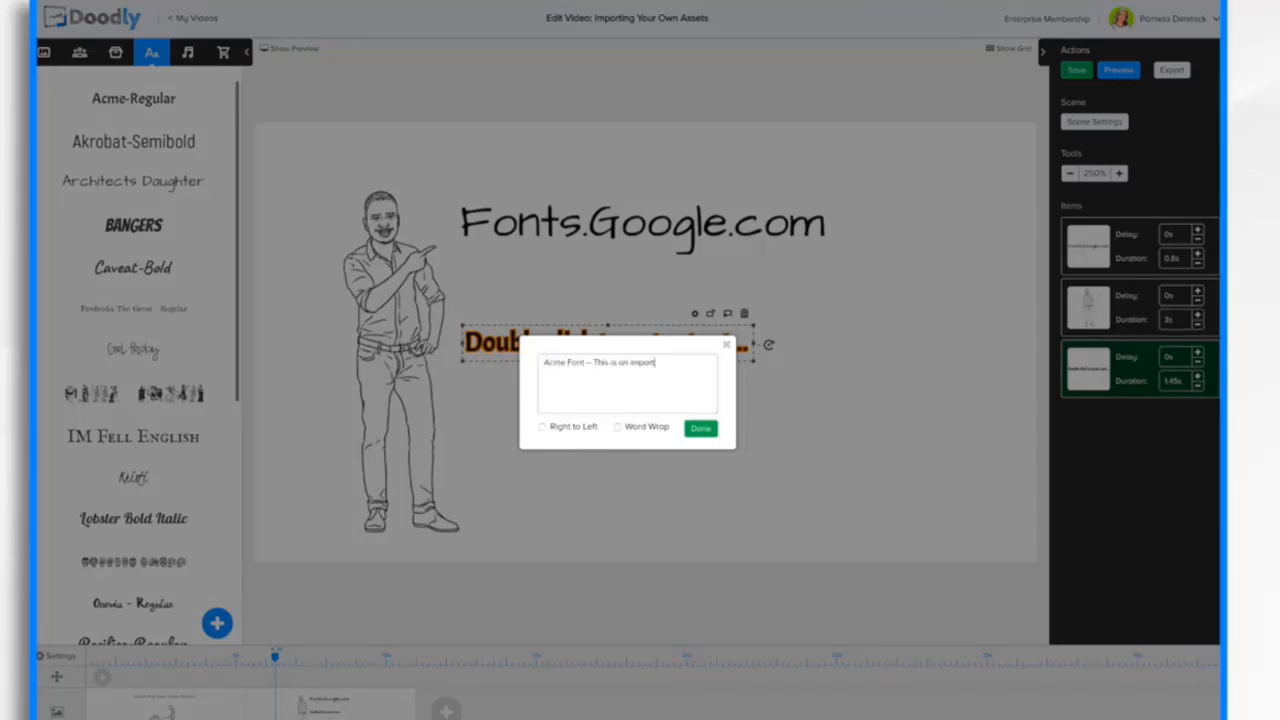
type("ed font I found on Fonts.Google.com")
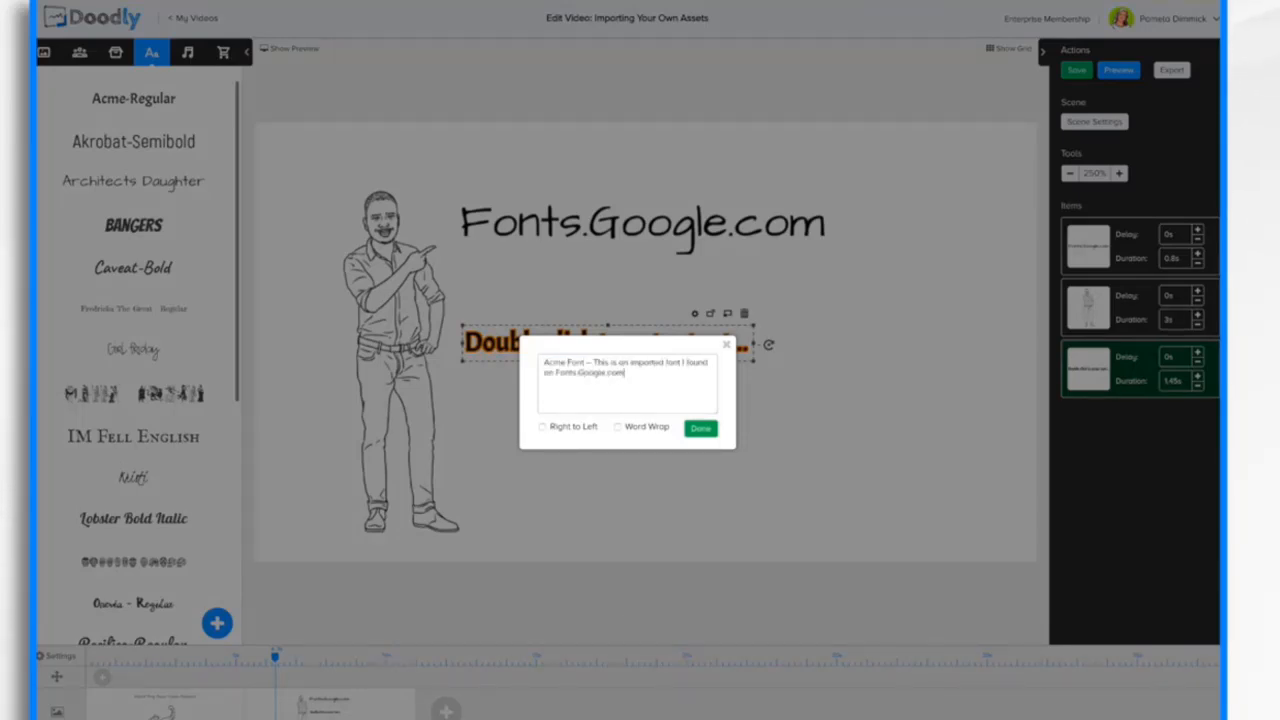
left_click(700, 430)
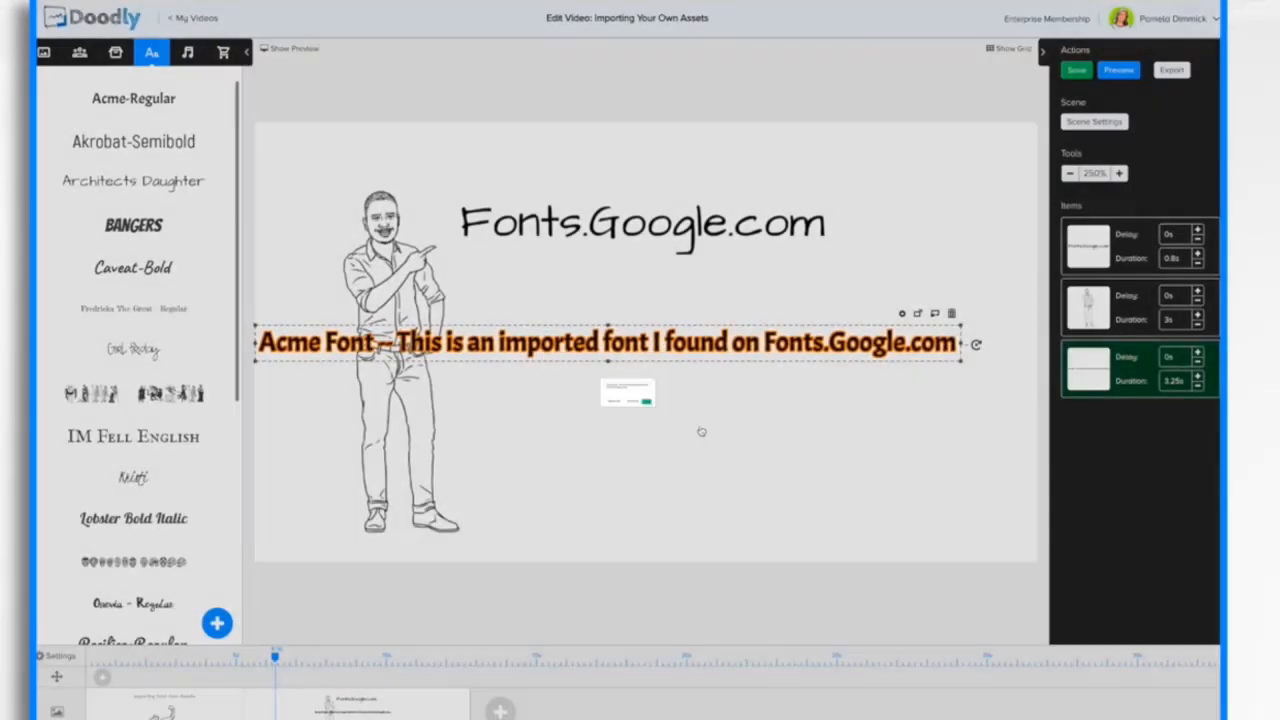
- Enable Word Wrap for the Acme text, widen its box to fit two lines, and place it beneath the Fonts.Google.com heading
left_click_drag(660, 349, 711, 335)
double_click(711, 335)
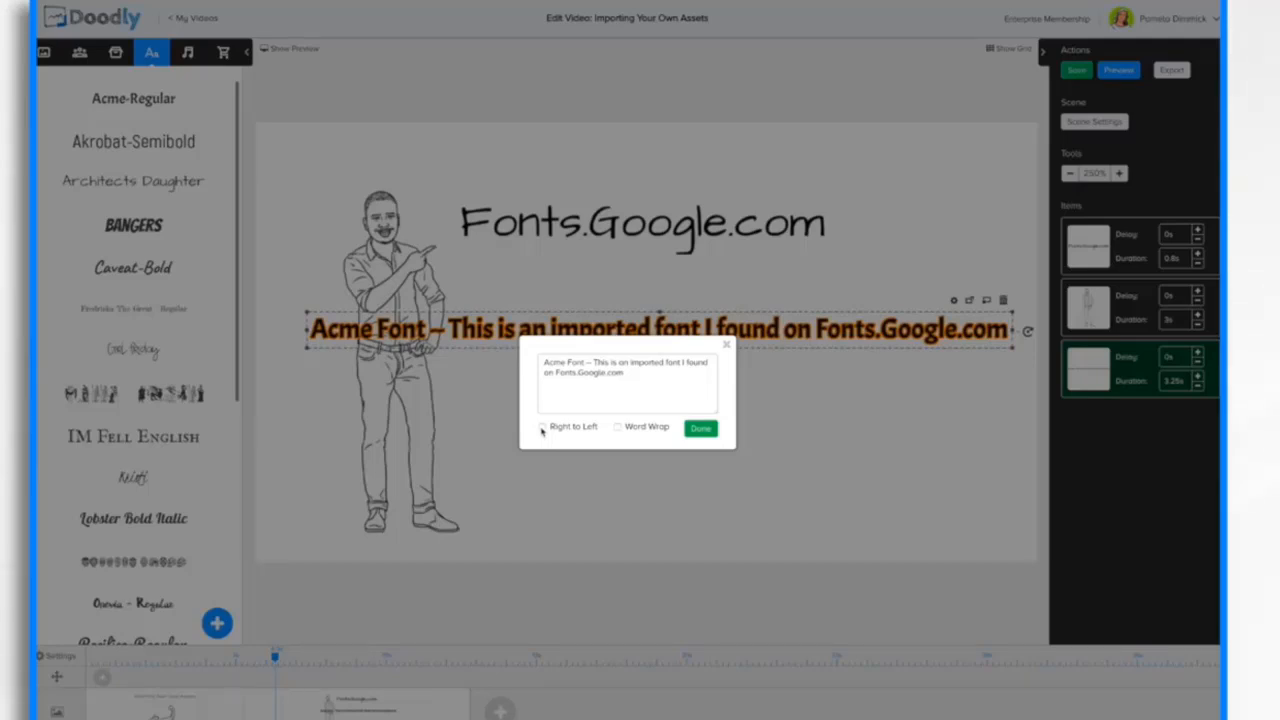
left_click(542, 427)
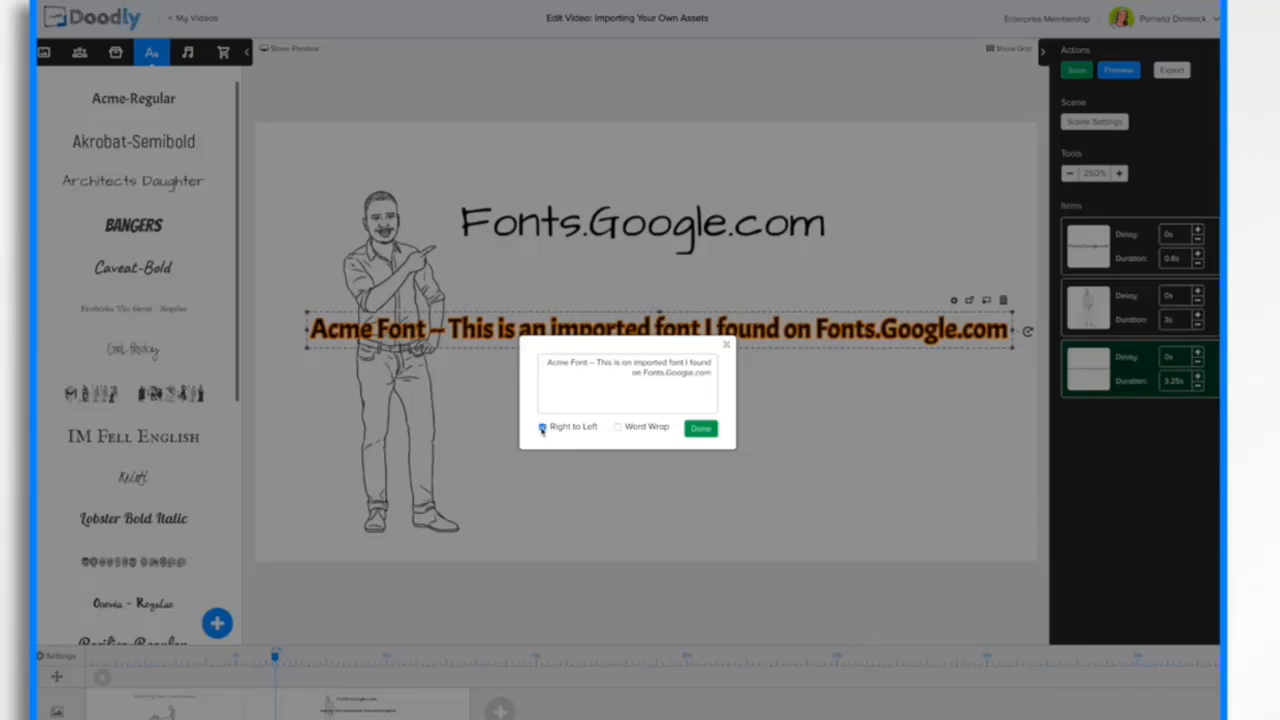
left_click(542, 427)
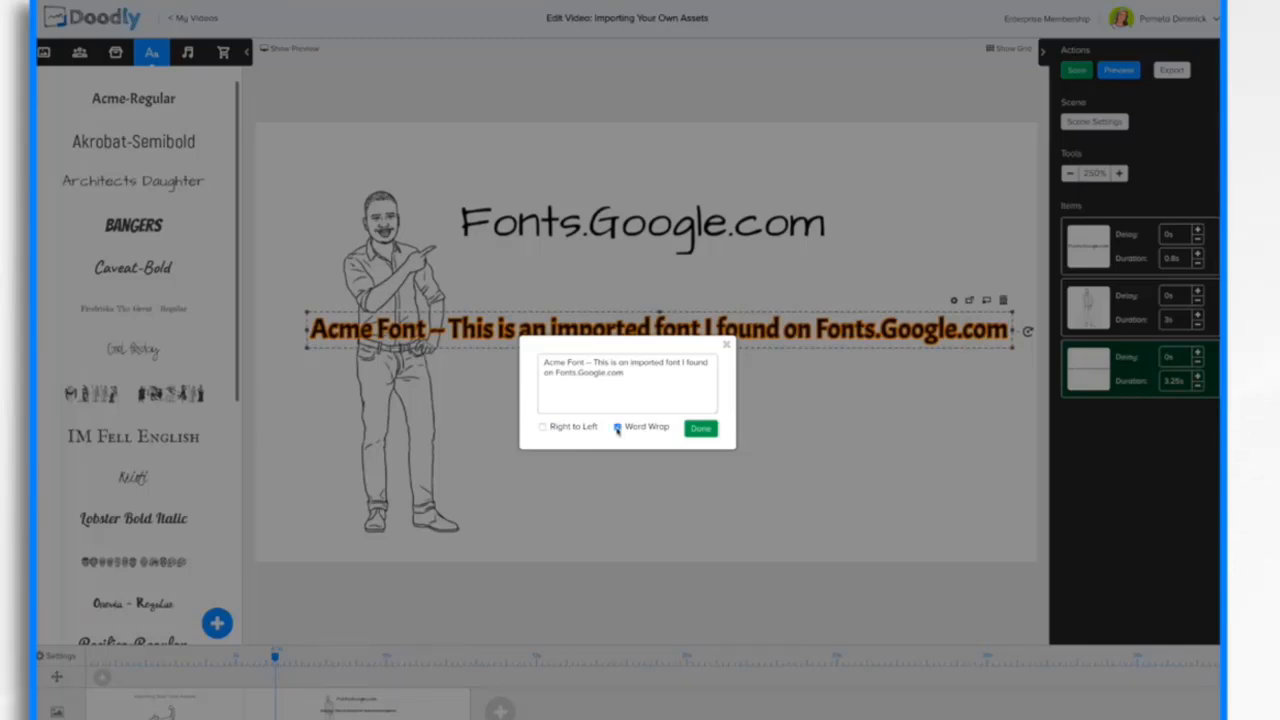
left_click(700, 428)
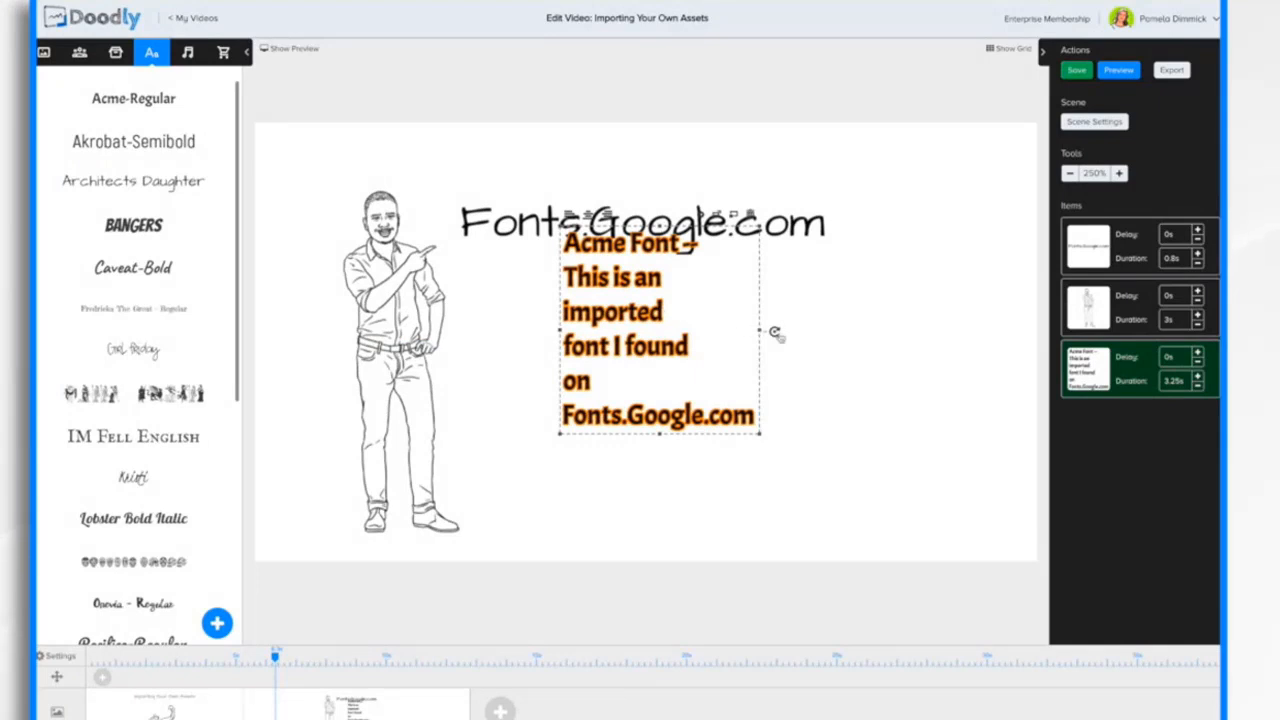
left_click_drag(760, 331, 937, 330)
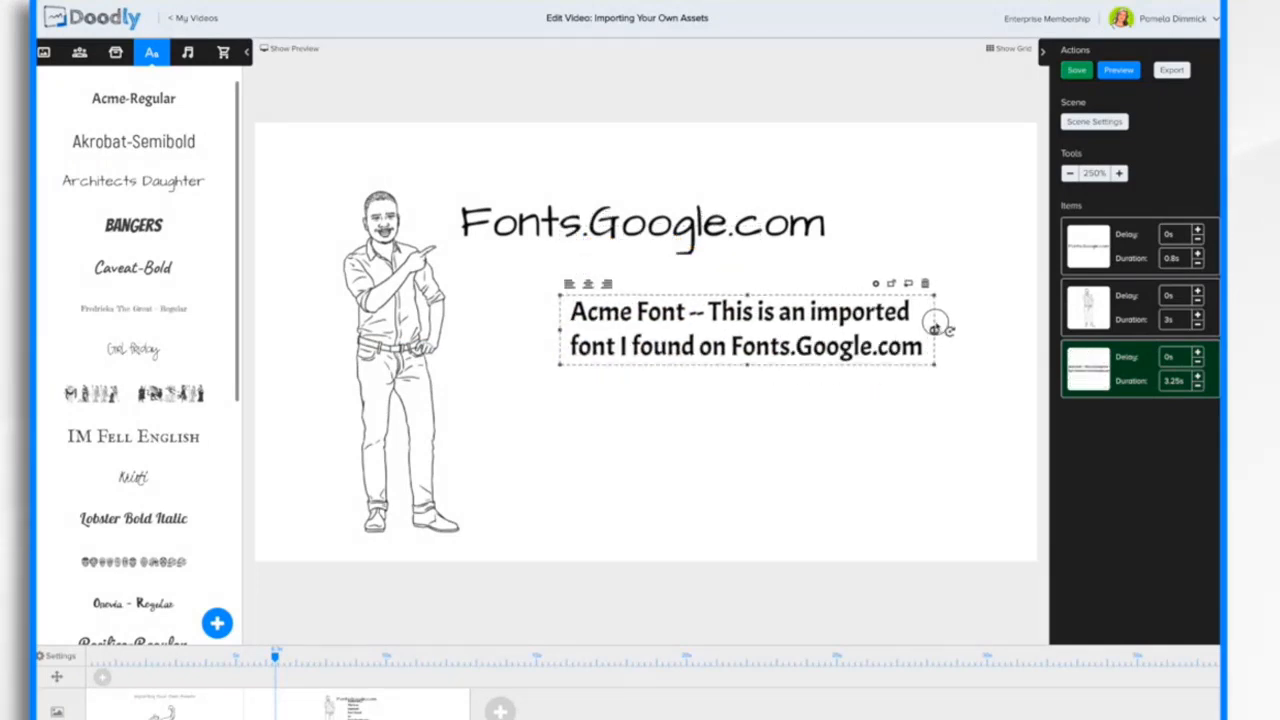
left_click_drag(614, 316, 544, 312)
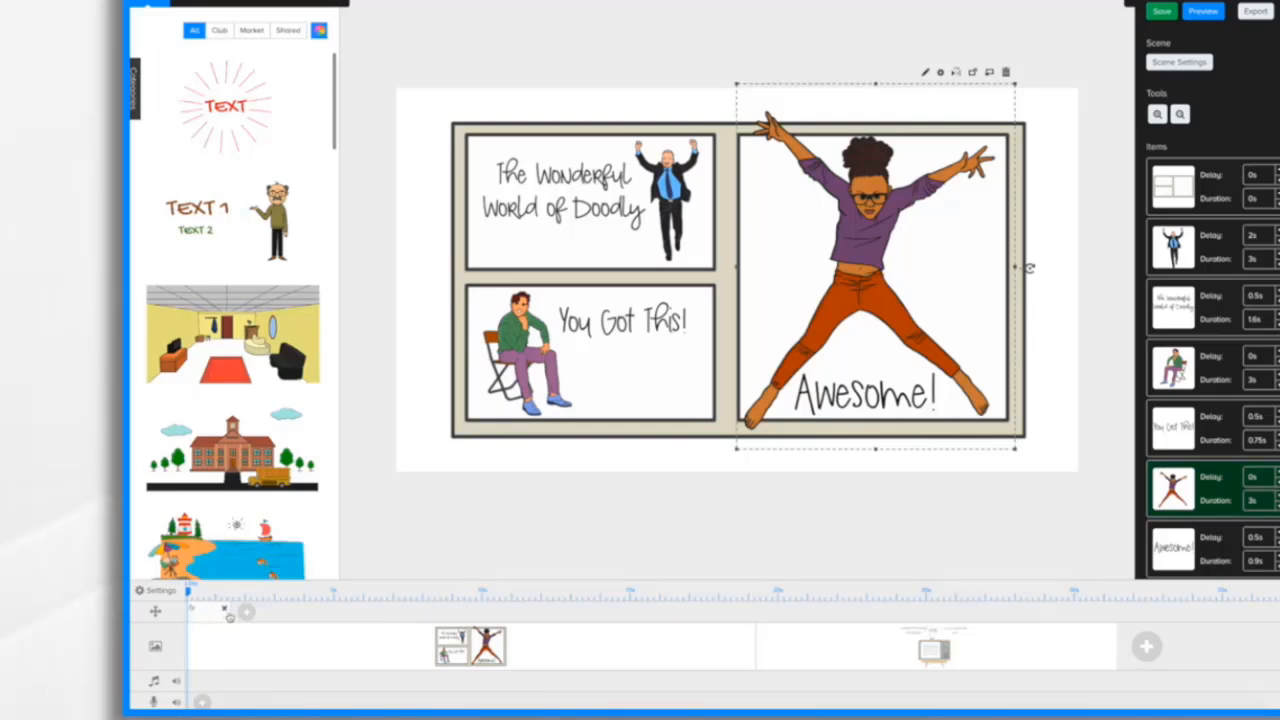
- Extend the first pan-and-zoom segment to about 4 seconds and frame its End view on the comic's upper-left panel
mouse_move(228, 610)
left_mouse_down()
mouse_move(403, 616)
mouse_move(249, 606)
mouse_move(304, 614)
left_mouse_up()
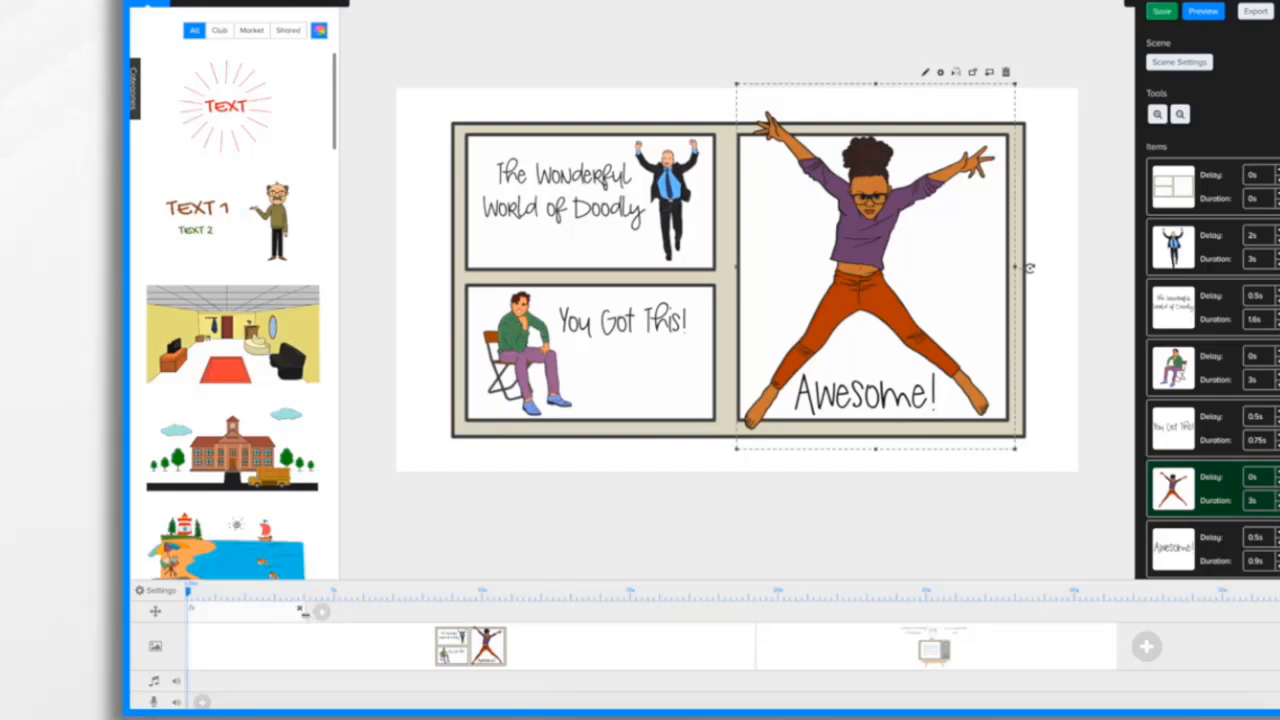
double_click(239, 617)
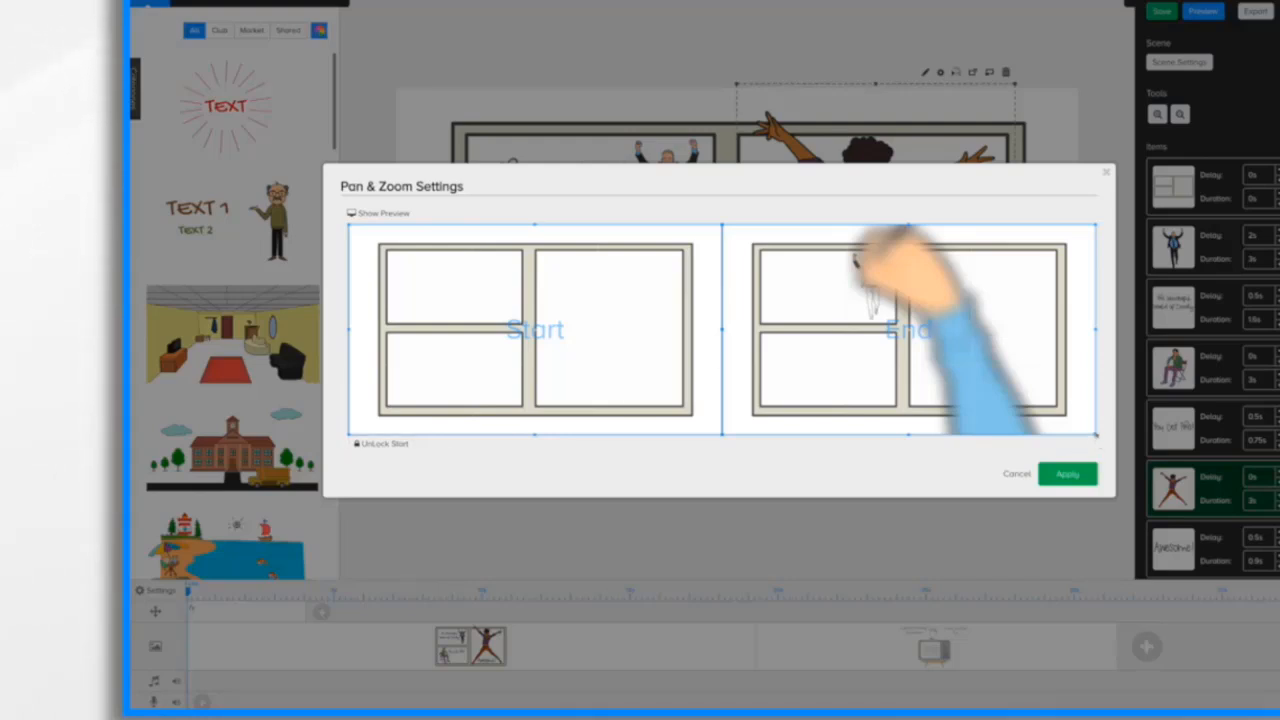
left_click_drag(1096, 434, 872, 308)
left_click_drag(798, 262, 830, 284)
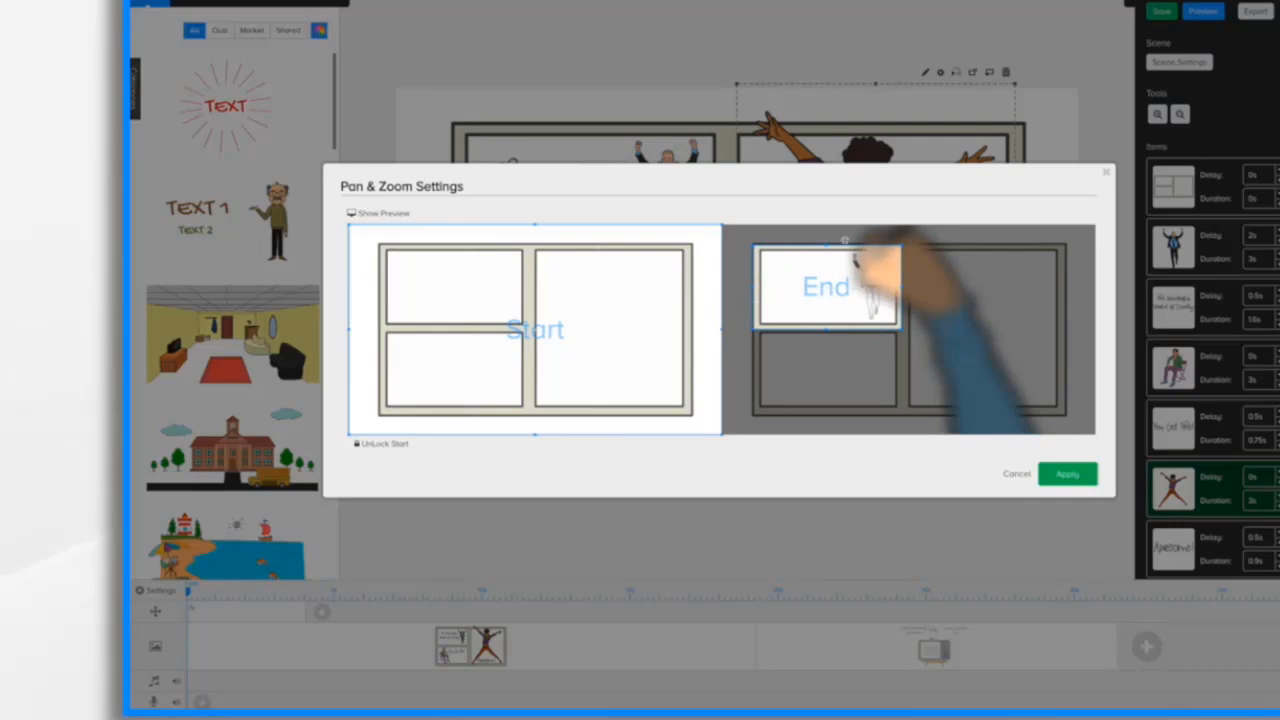
- Fine-tune the first segment's End frame to fit the comic's upper-left panel, checking the move in the dialog's preview
left_click(367, 215)
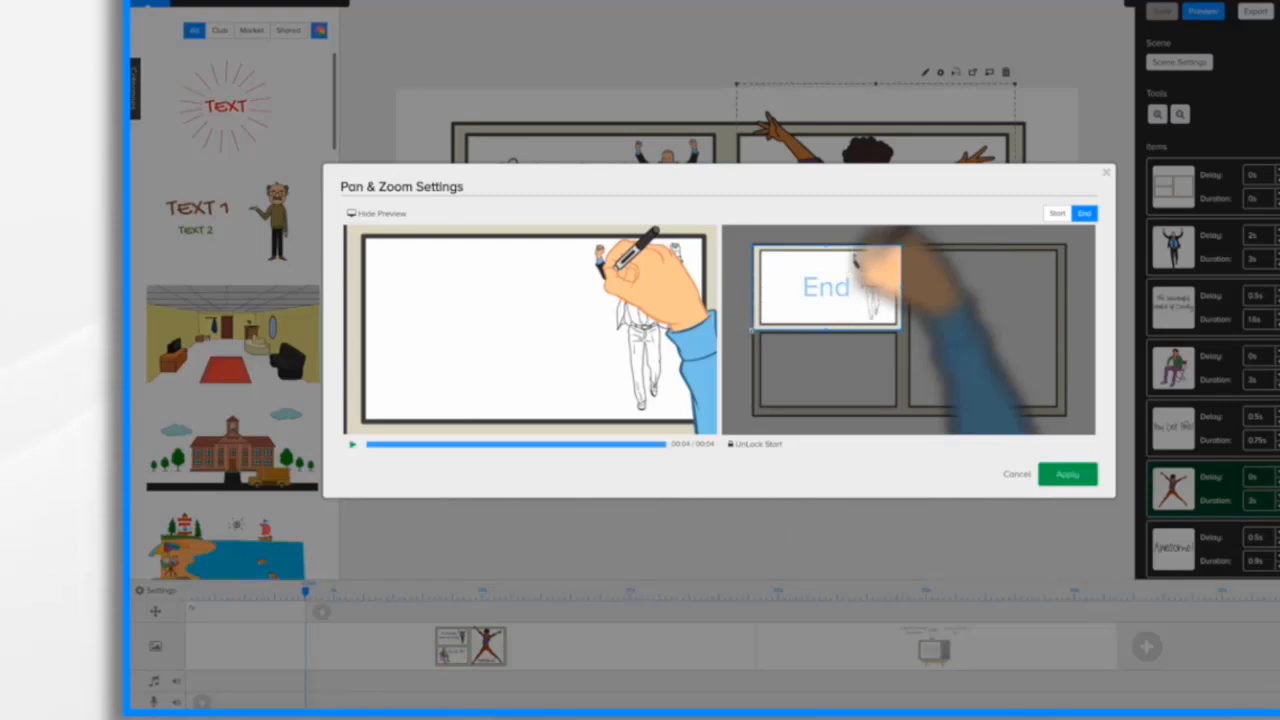
left_click_drag(754, 327, 758, 326)
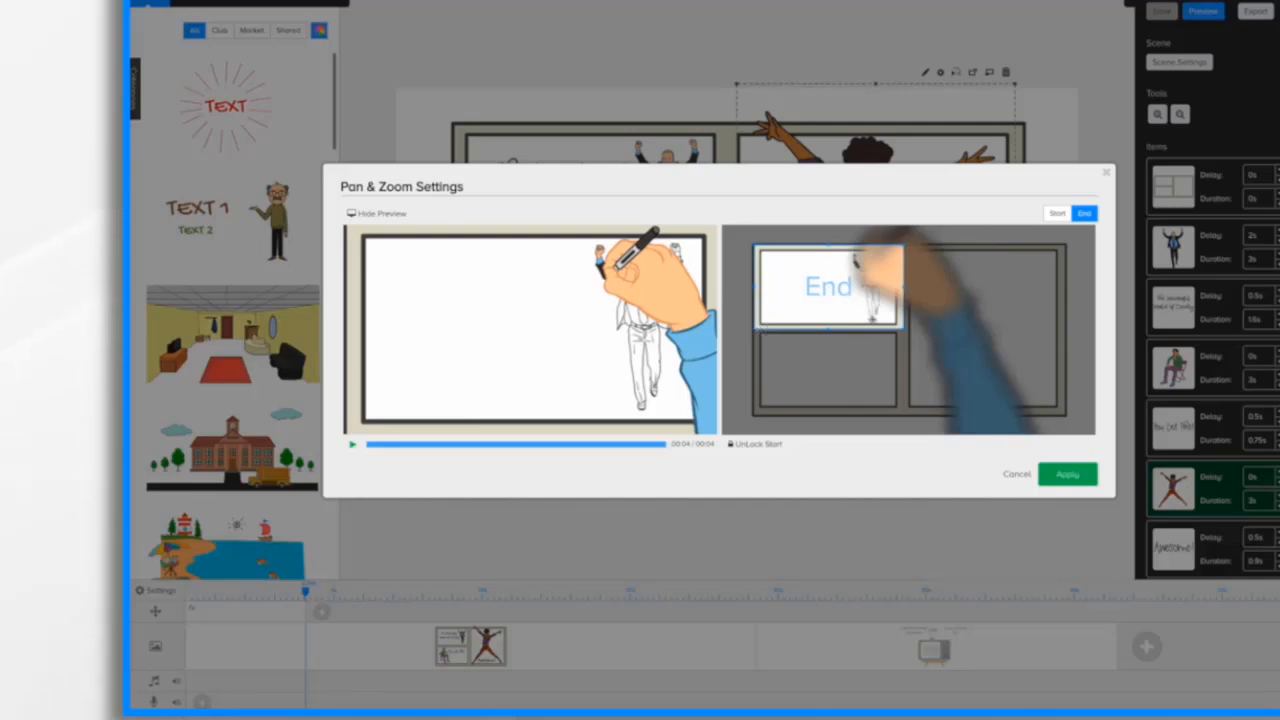
left_click_drag(904, 327, 899, 325)
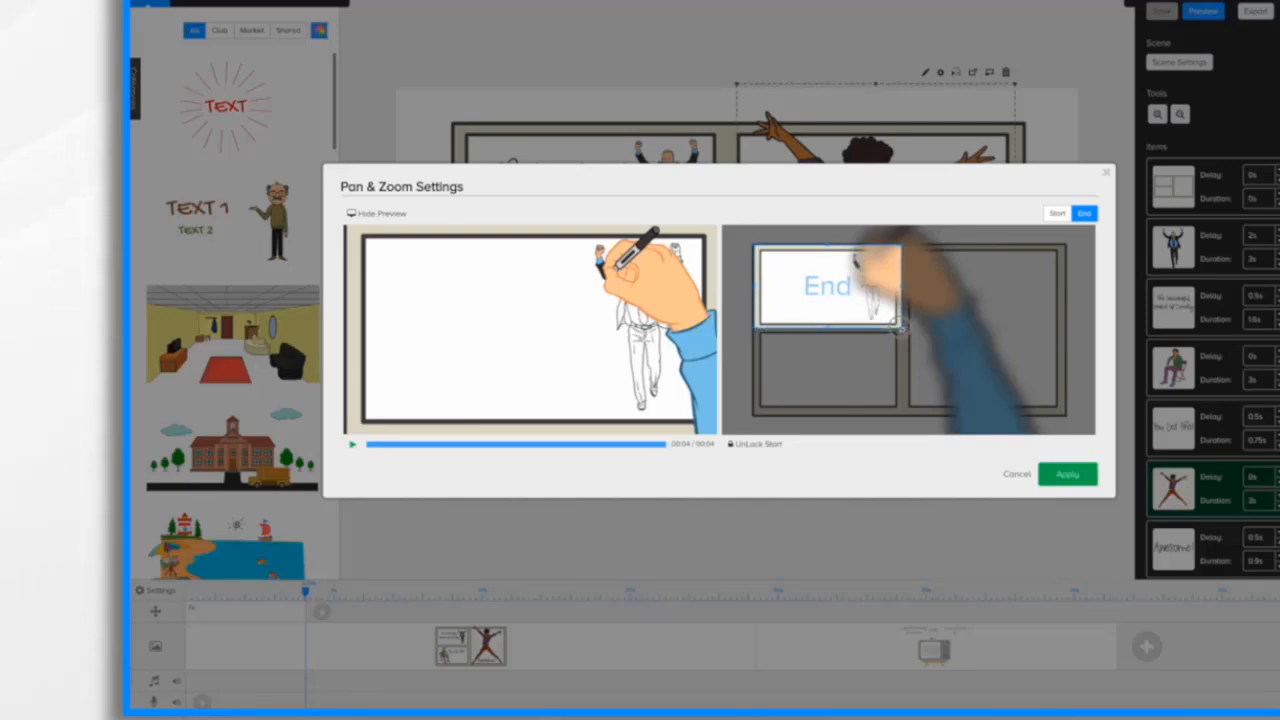
left_click_drag(834, 290, 835, 292)
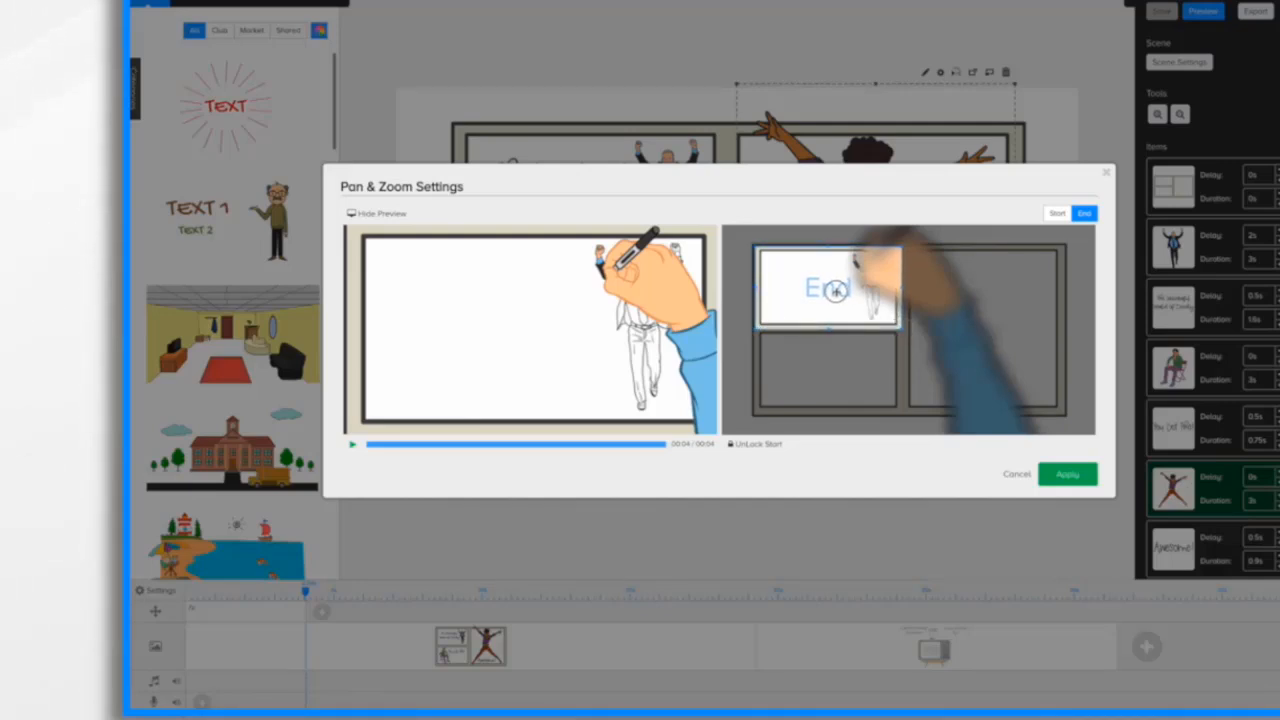
left_click(352, 445)
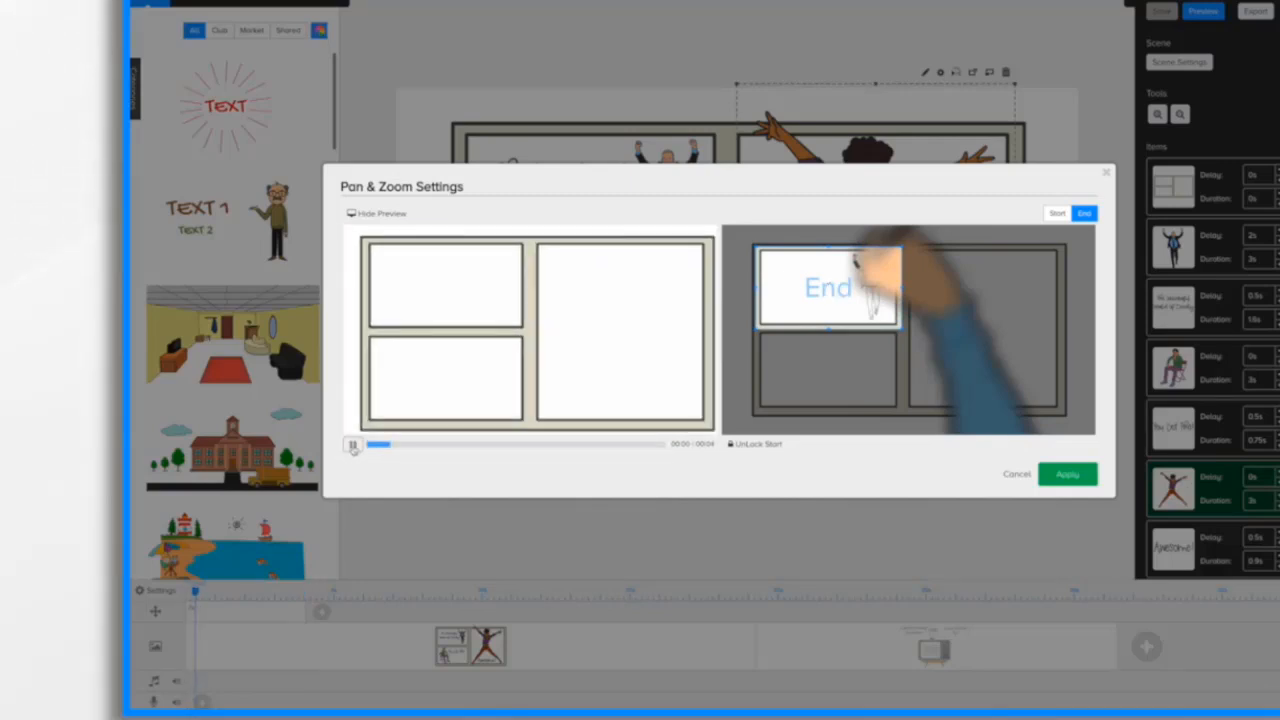
- Compare the Start and End views of the first pan-and-zoom segment beside the preview
left_click(1088, 219)
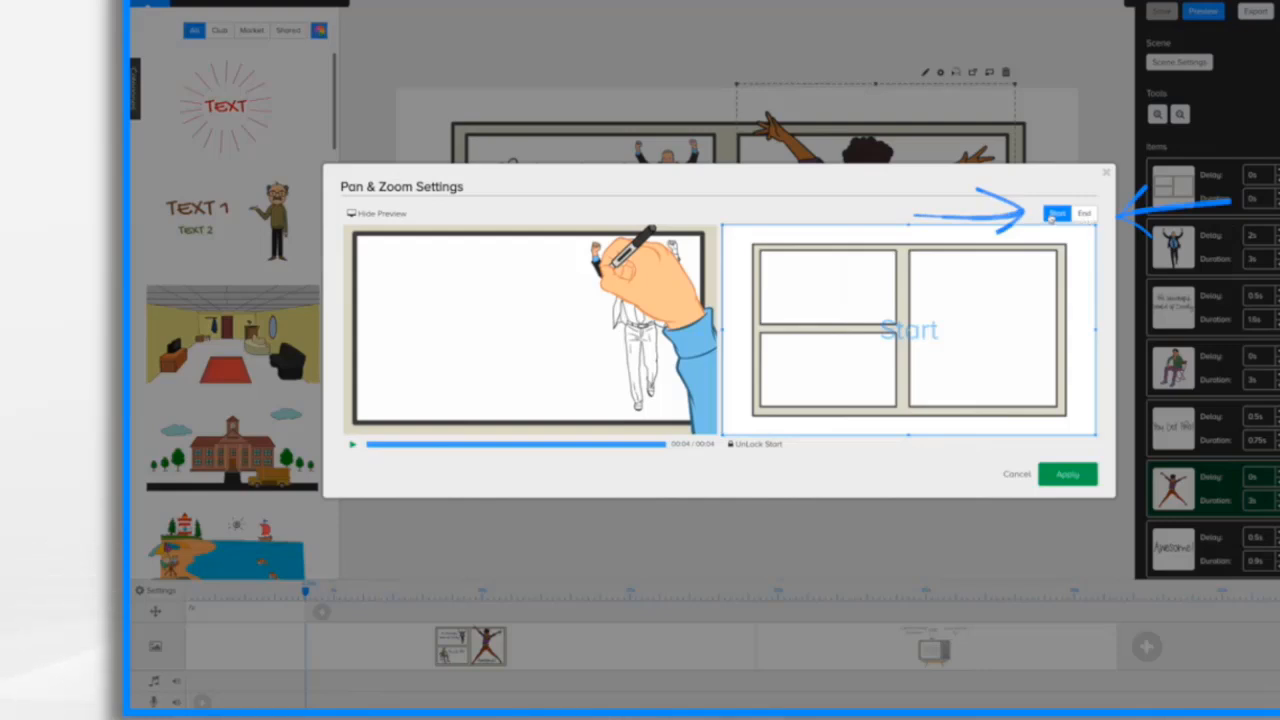
left_click(1053, 218)
left_click(1054, 217)
left_click(1056, 216)
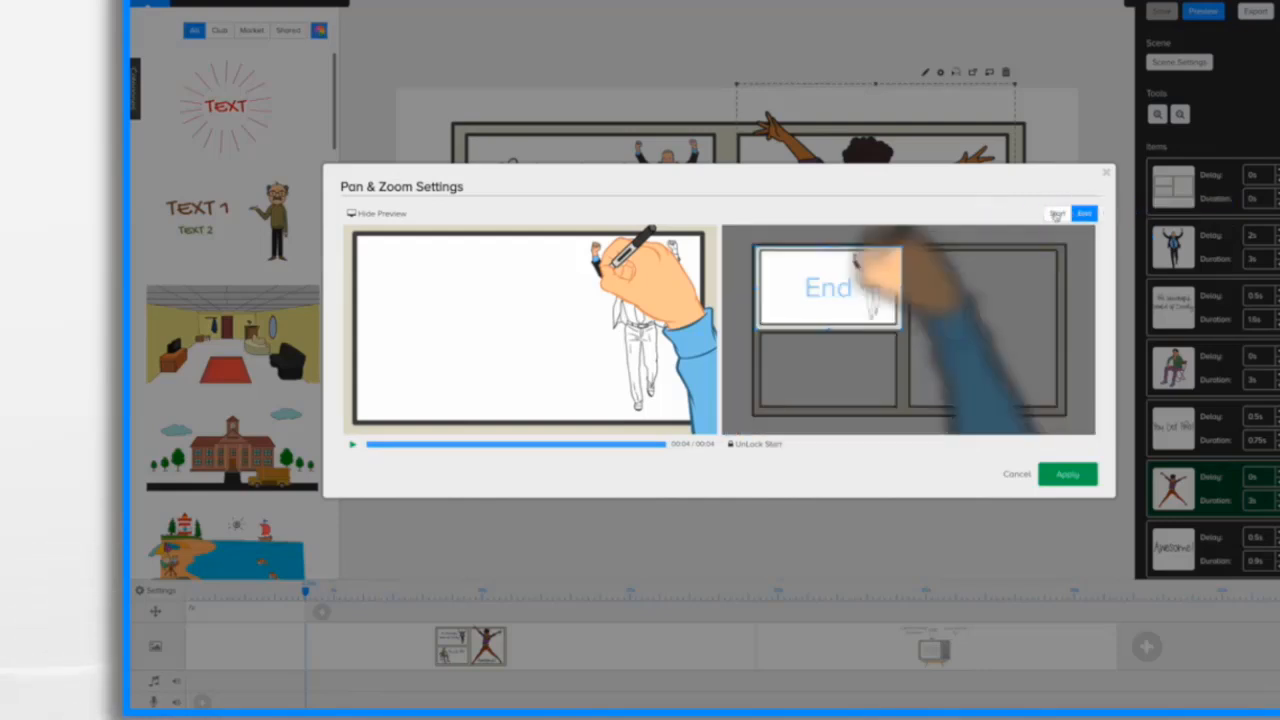
left_click(1089, 216)
left_click(1055, 216)
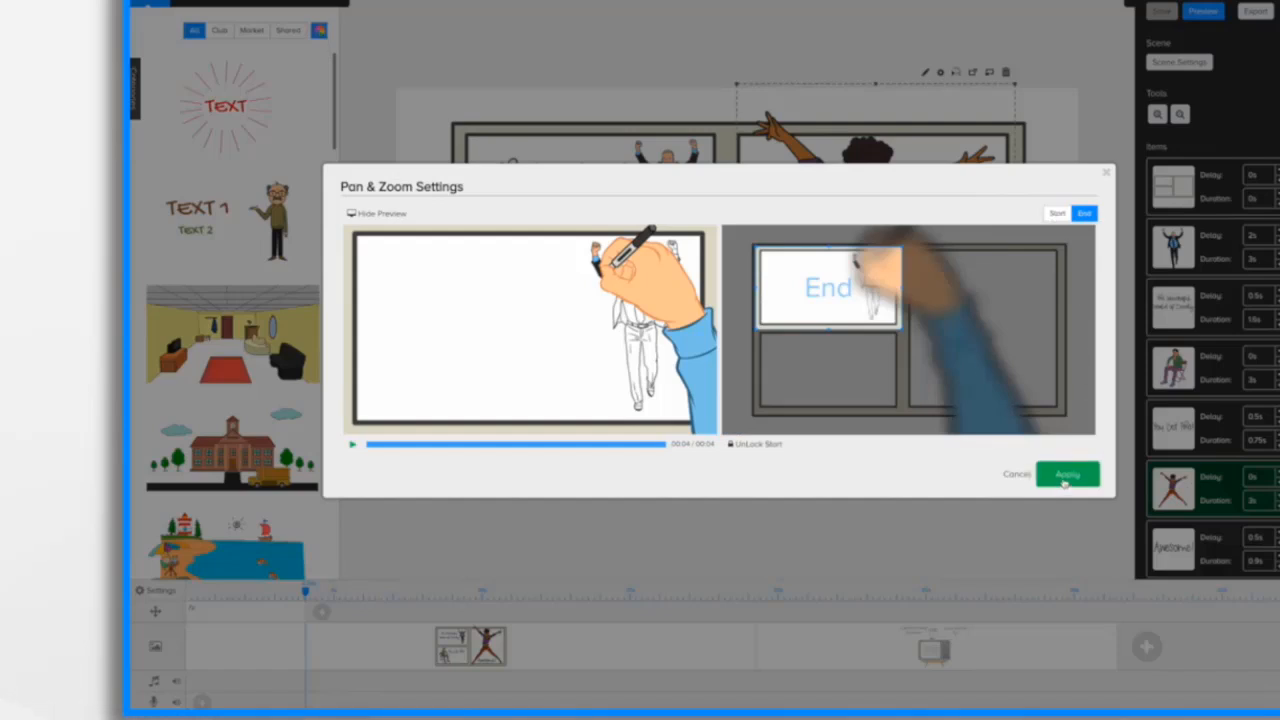
- Apply the first segment's pan-and-zoom settings and play the video preview to check the zoom
left_click(1065, 478)
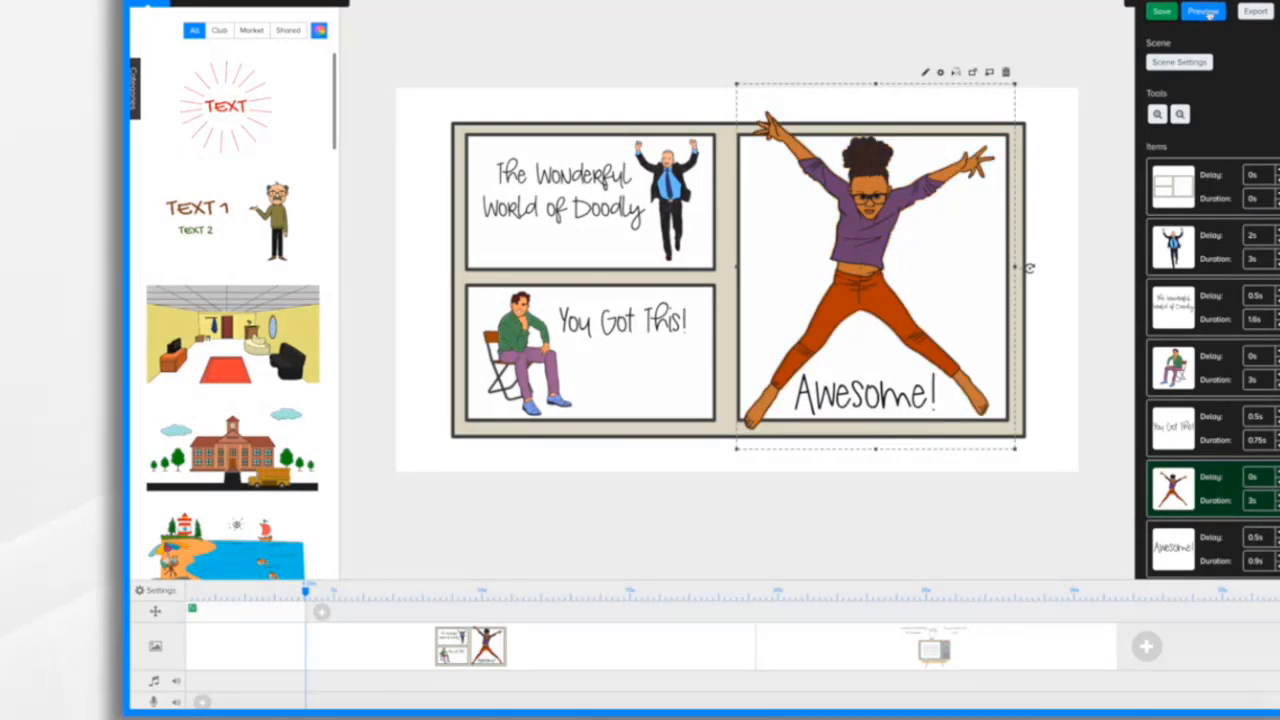
left_click(1209, 13)
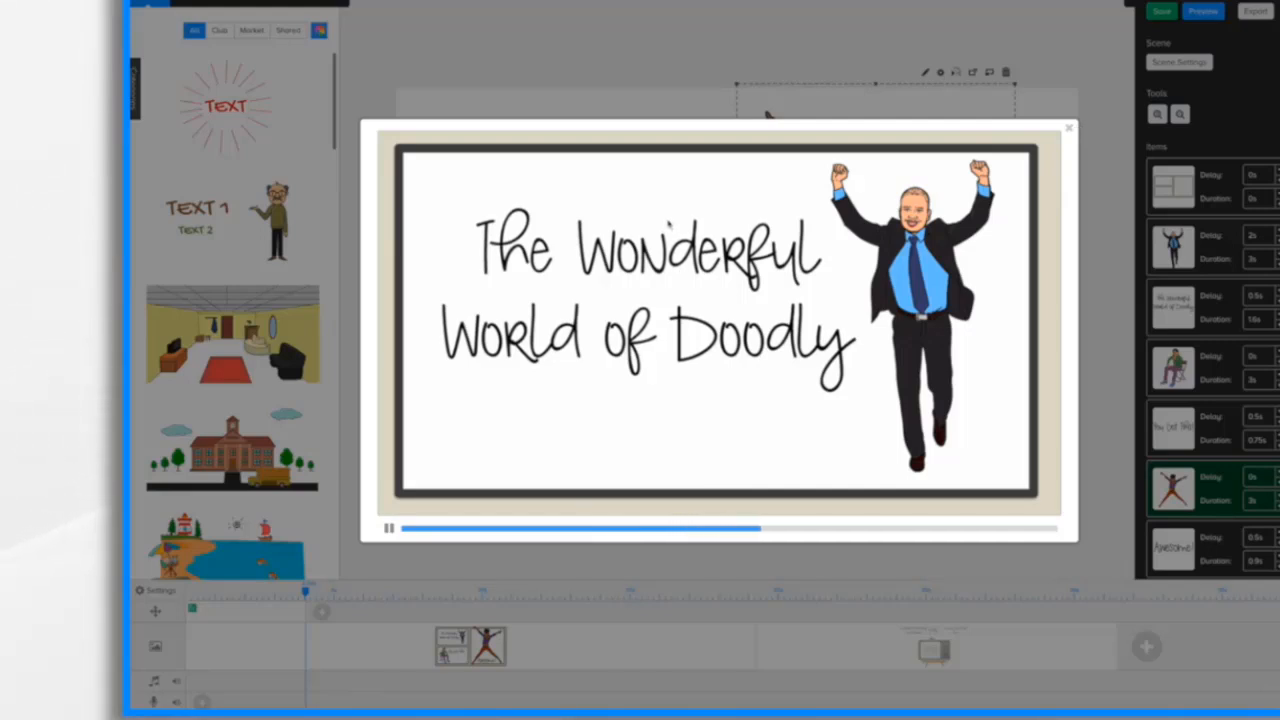
left_click(1069, 129)
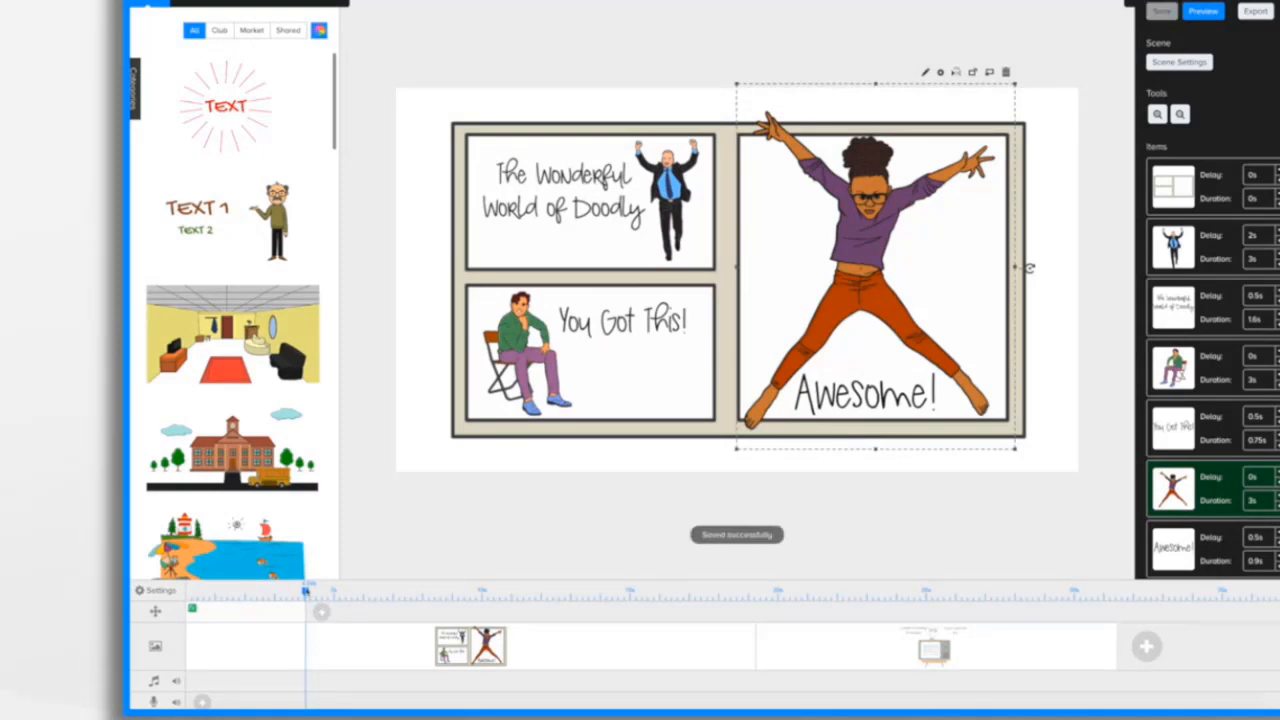
- Add a second pan-and-zoom segment on the timeline, starting at about 5.5 seconds
left_click_drag(306, 590, 334, 590)
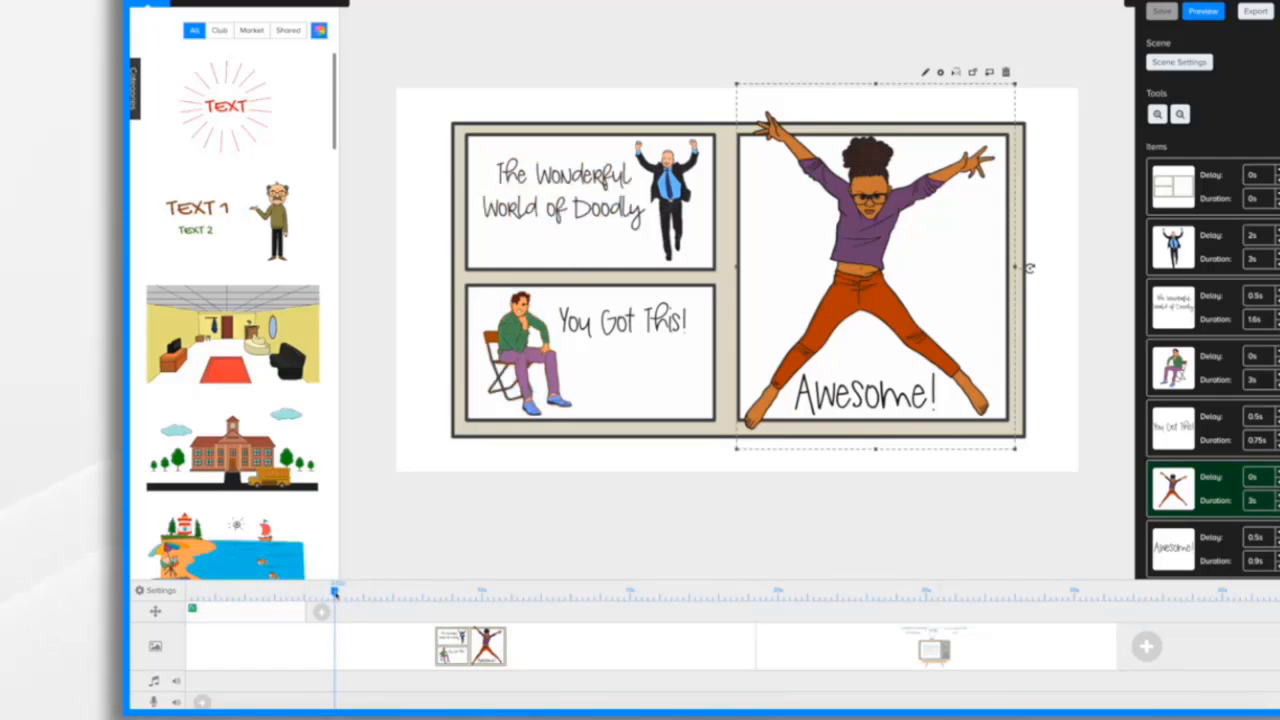
mouse_move(335, 592)
left_mouse_down()
mouse_move(366, 592)
mouse_move(347, 593)
left_mouse_up()
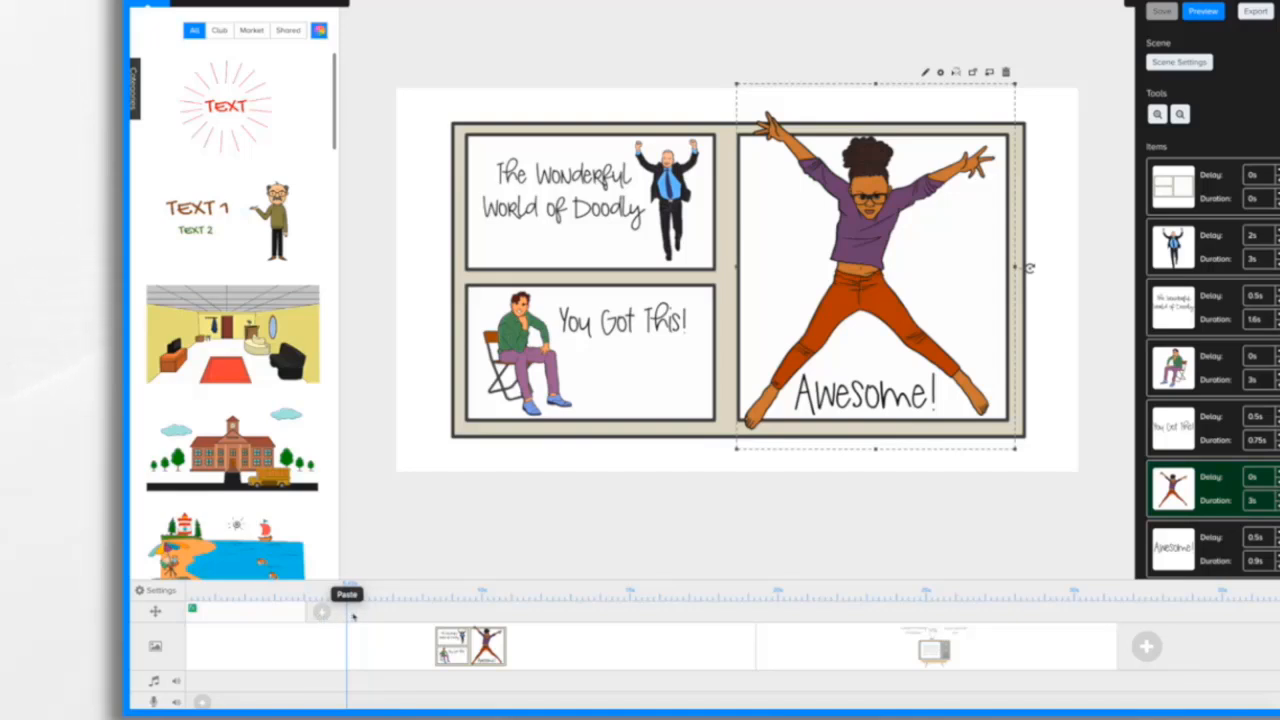
left_click(353, 617)
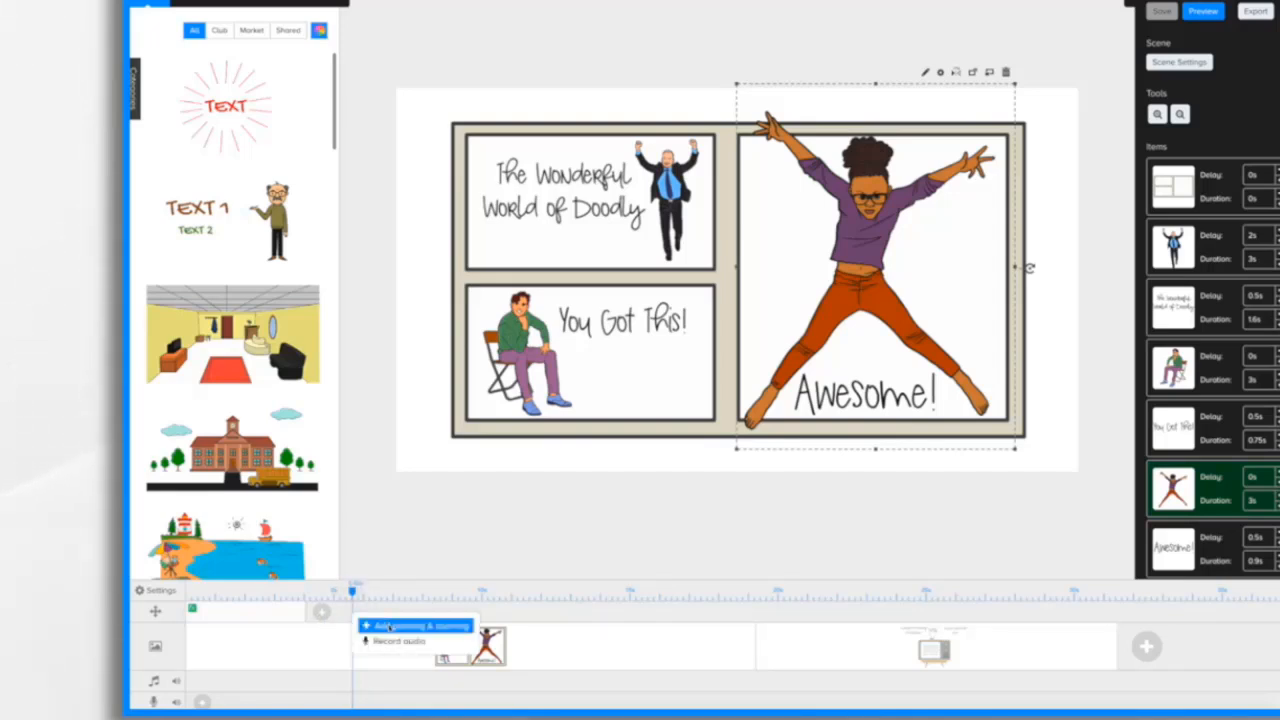
left_click(390, 626)
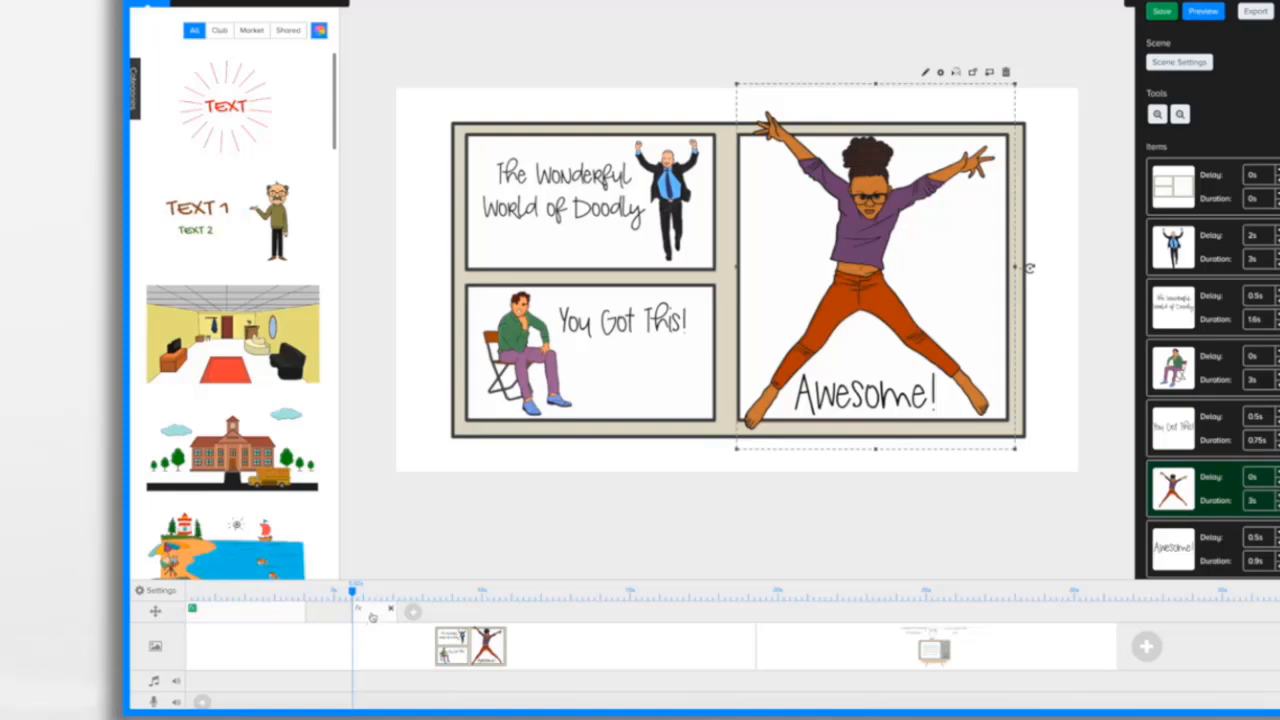
- Frame the second segment's End view on the comic's lower-left panel, preview the move and apply it
left_click(372, 617)
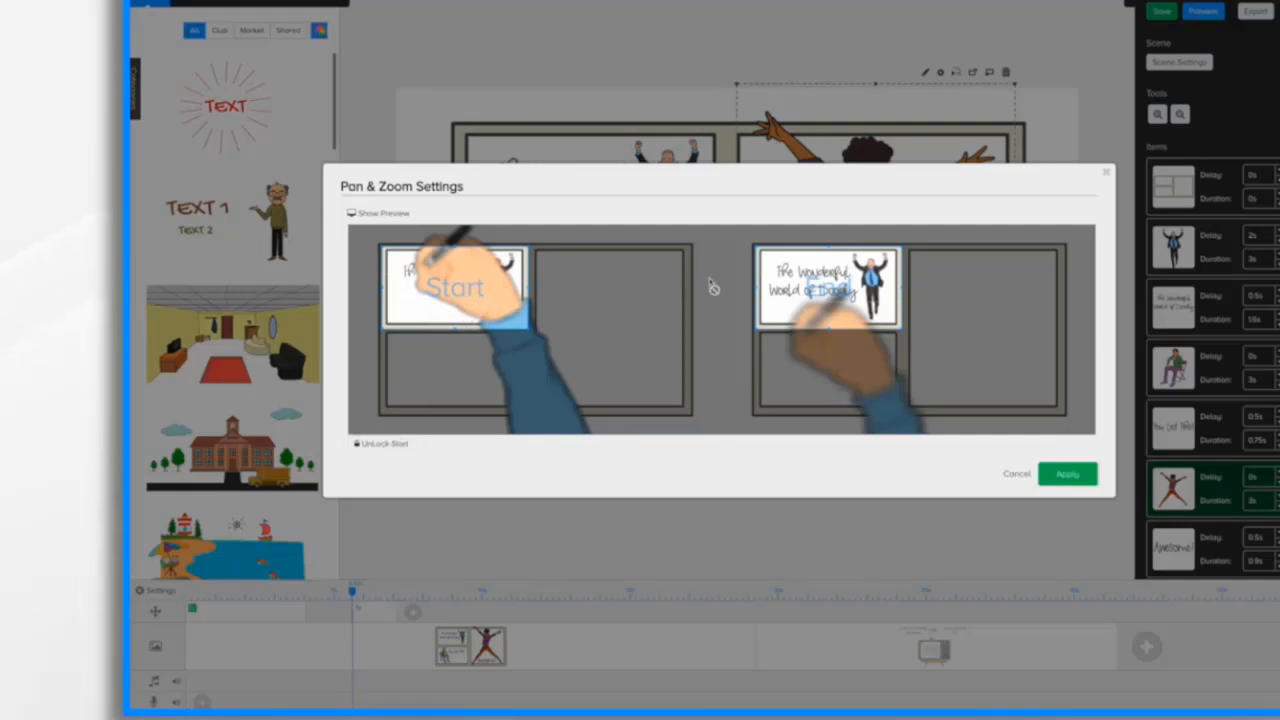
left_click_drag(830, 288, 834, 371)
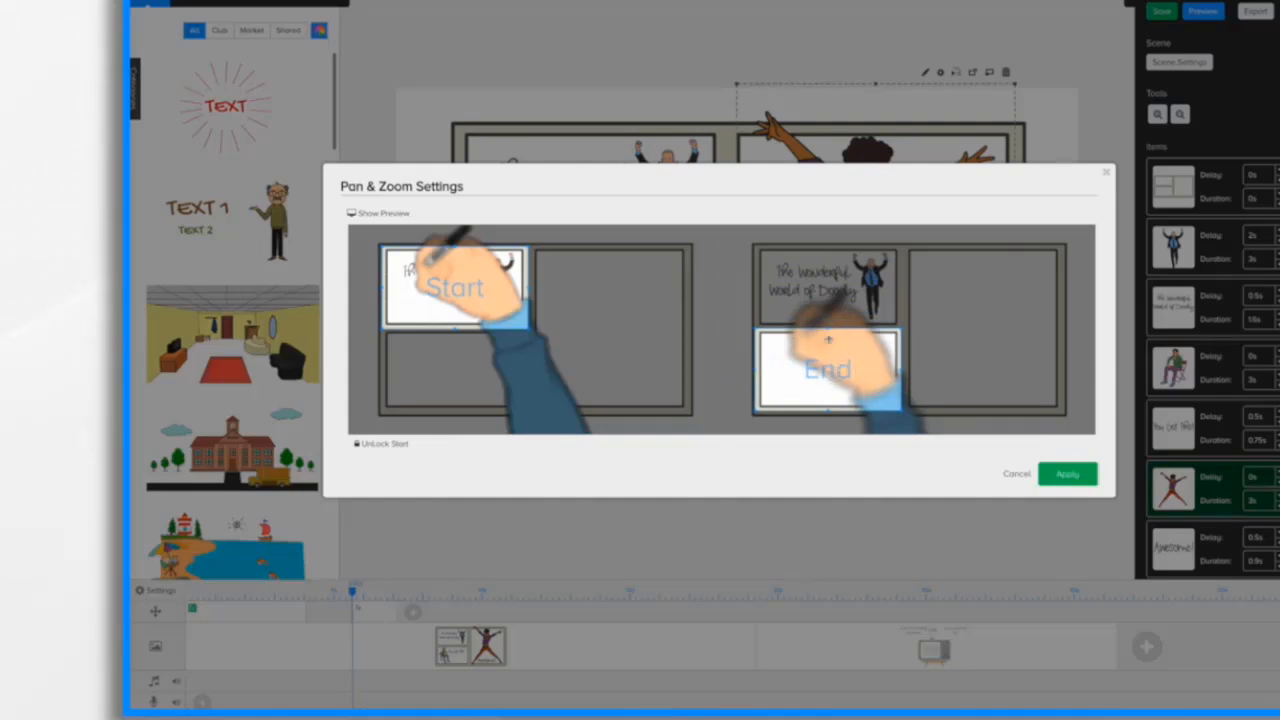
left_click(378, 213)
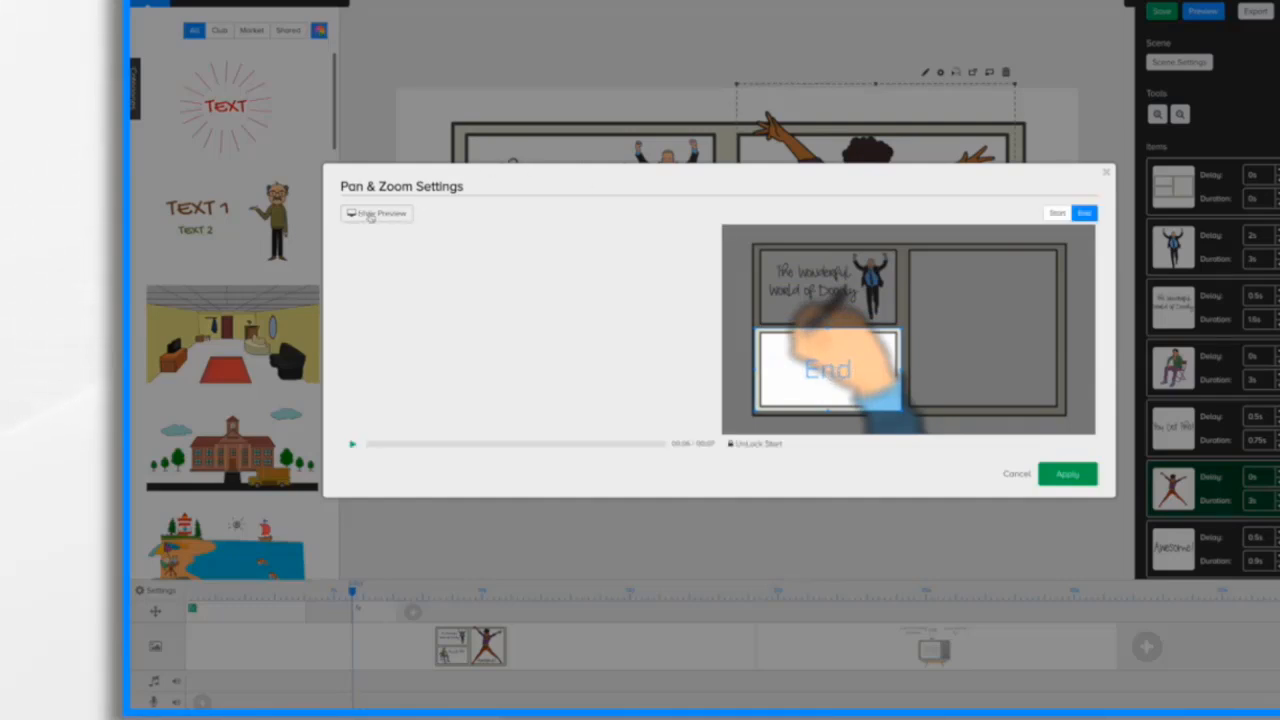
left_click(352, 445)
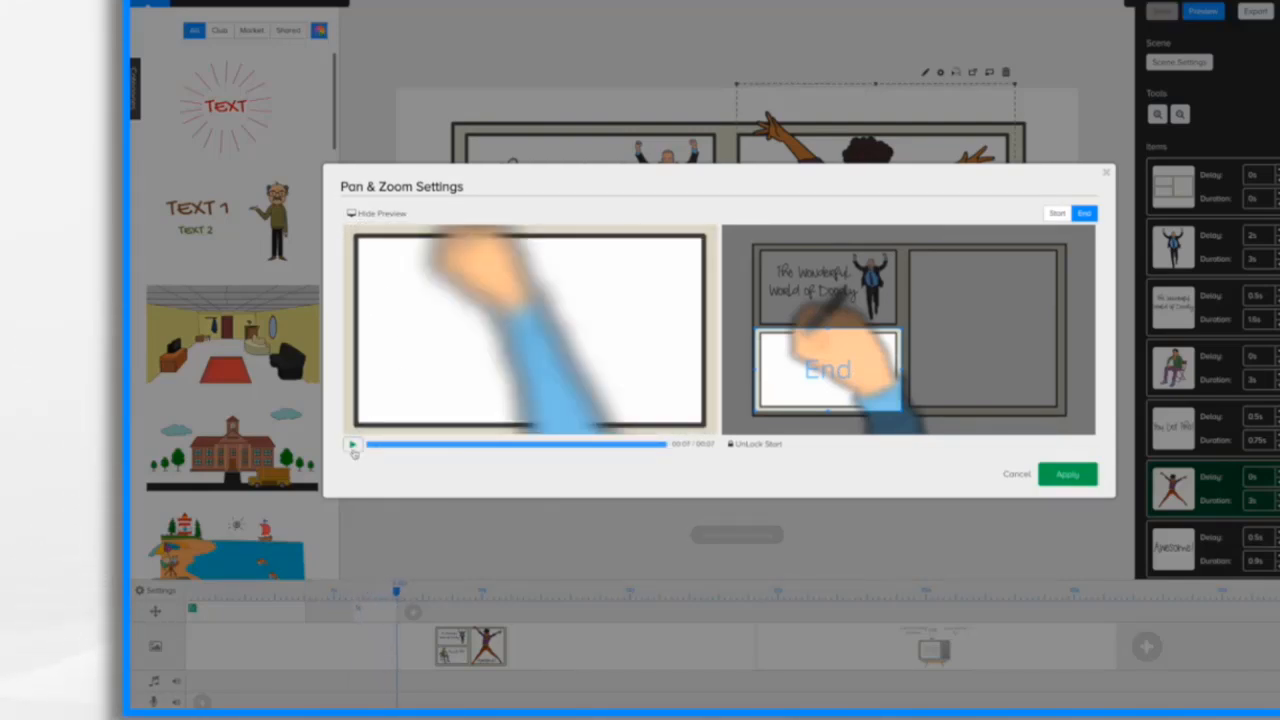
left_click(352, 446)
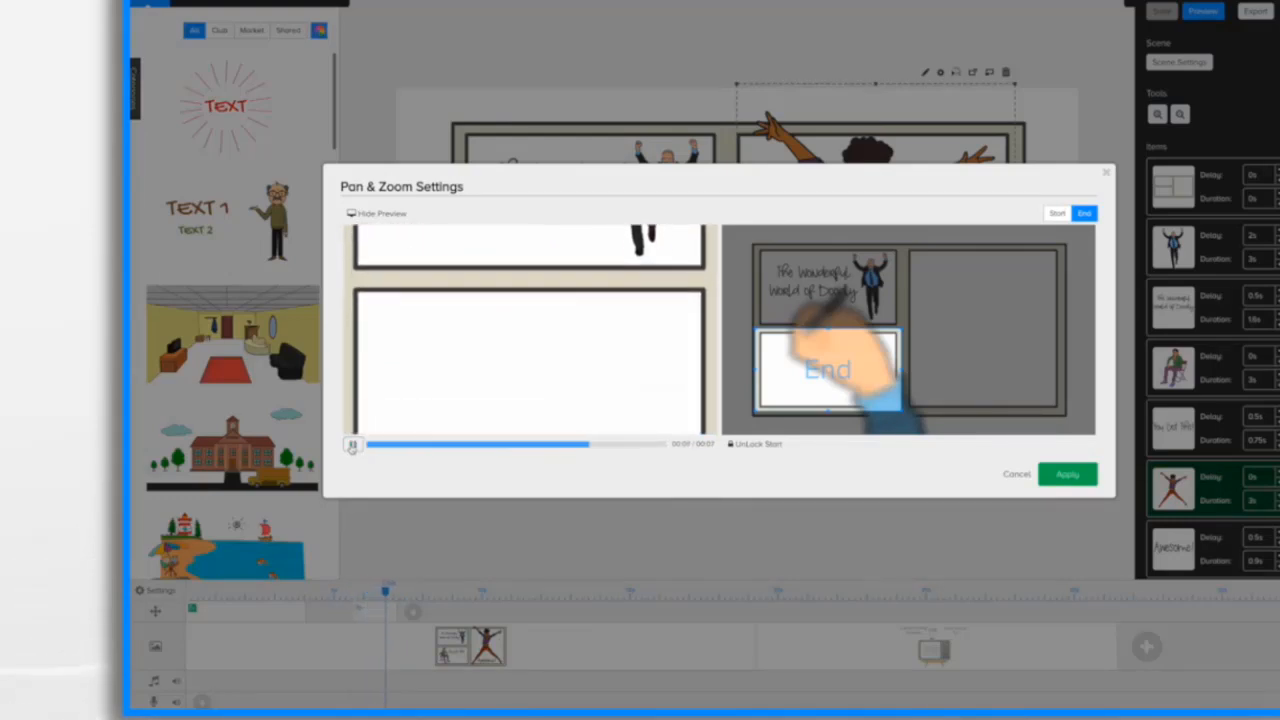
left_click(1067, 475)
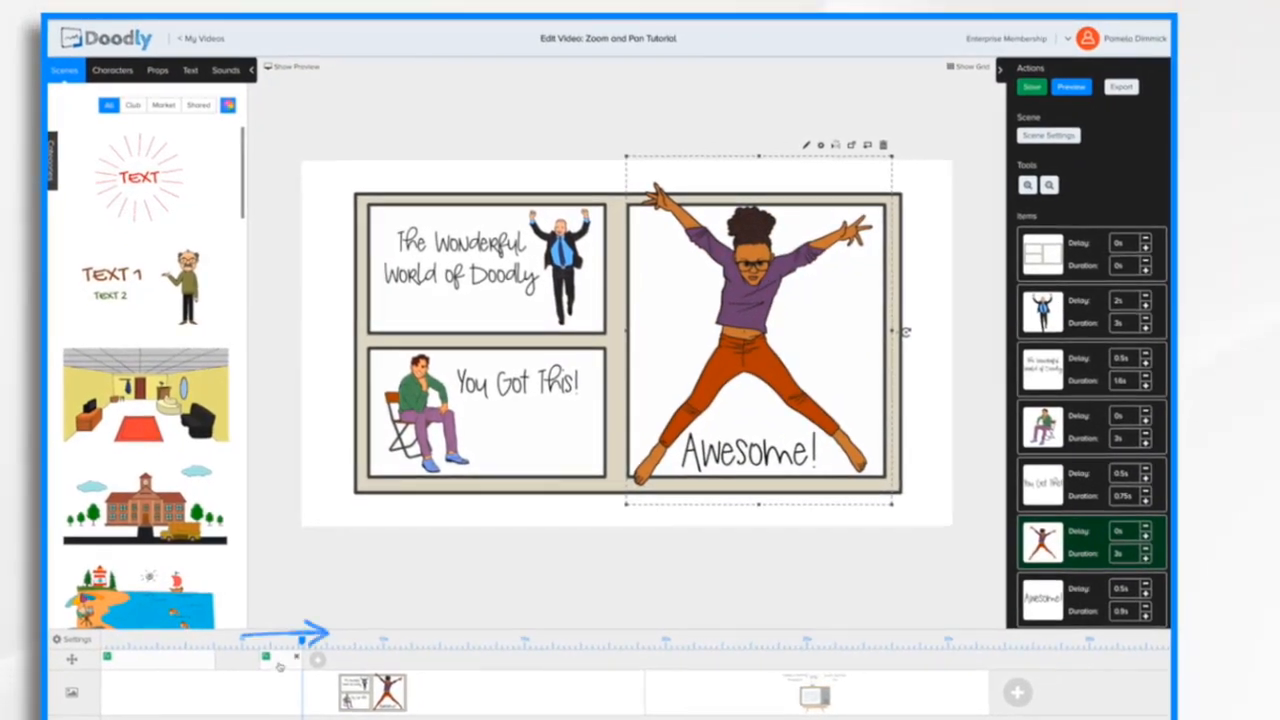
- Delay the second pan-and-zoom segment to start at about 7.5 seconds, checking the timing in the video preview
mouse_move(280, 664)
left_mouse_down()
mouse_move(308, 668)
mouse_move(300, 660)
left_mouse_up()
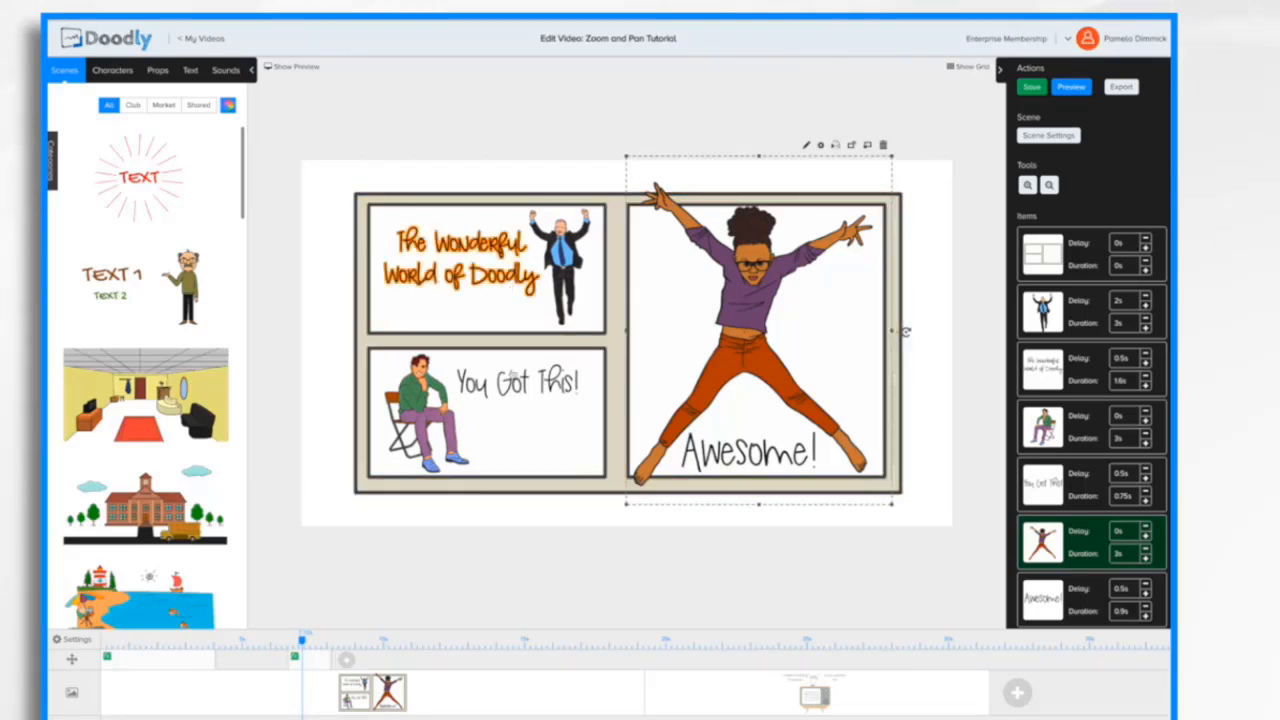
left_click(1078, 92)
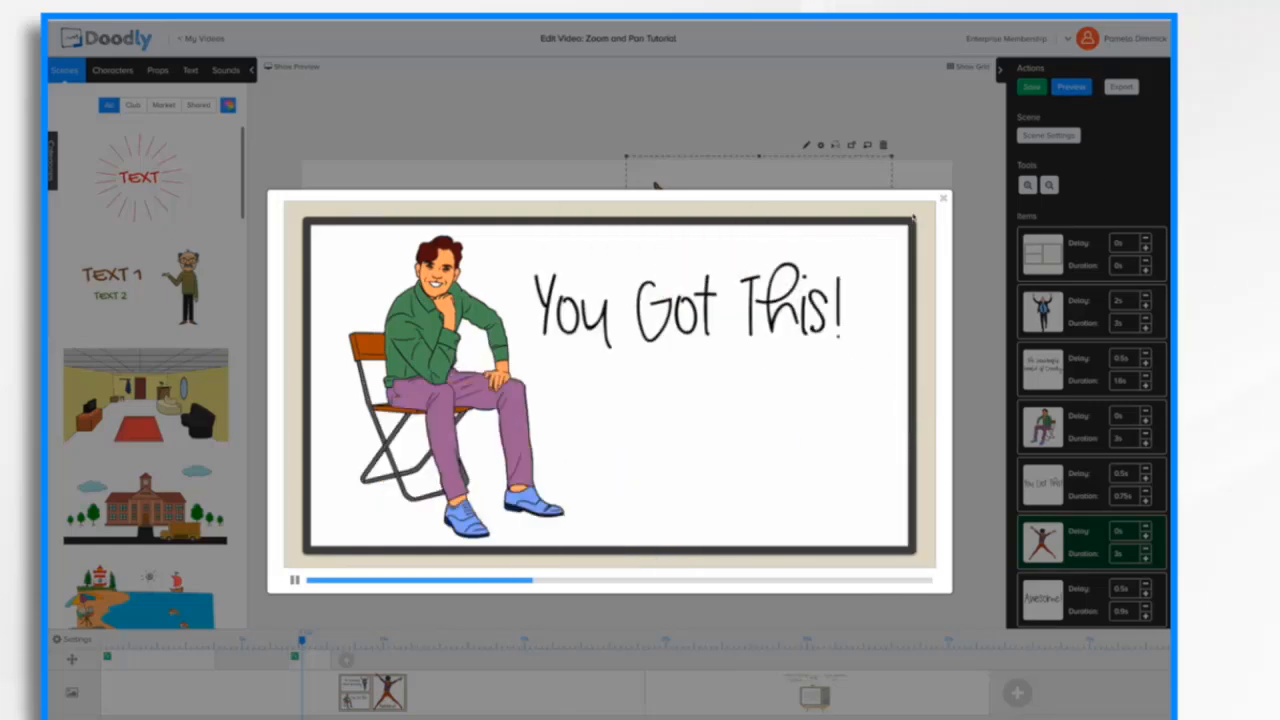
left_click(942, 201)
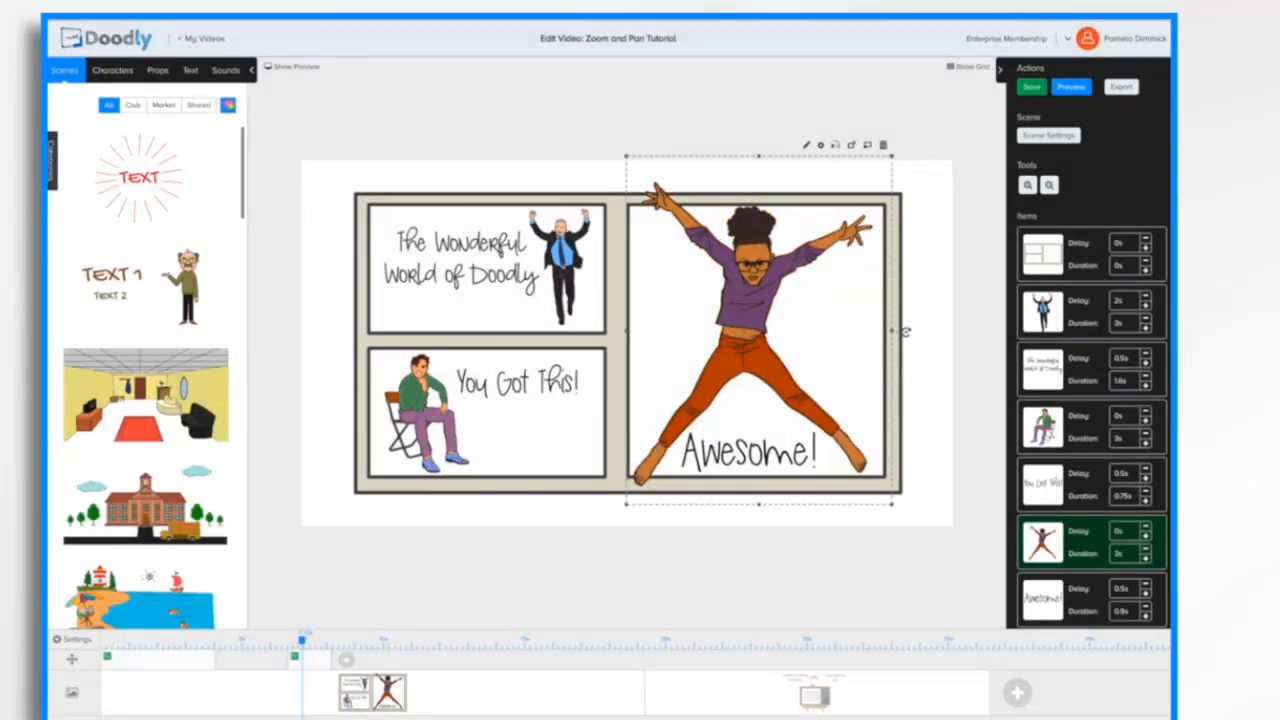
left_click_drag(316, 660, 342, 663)
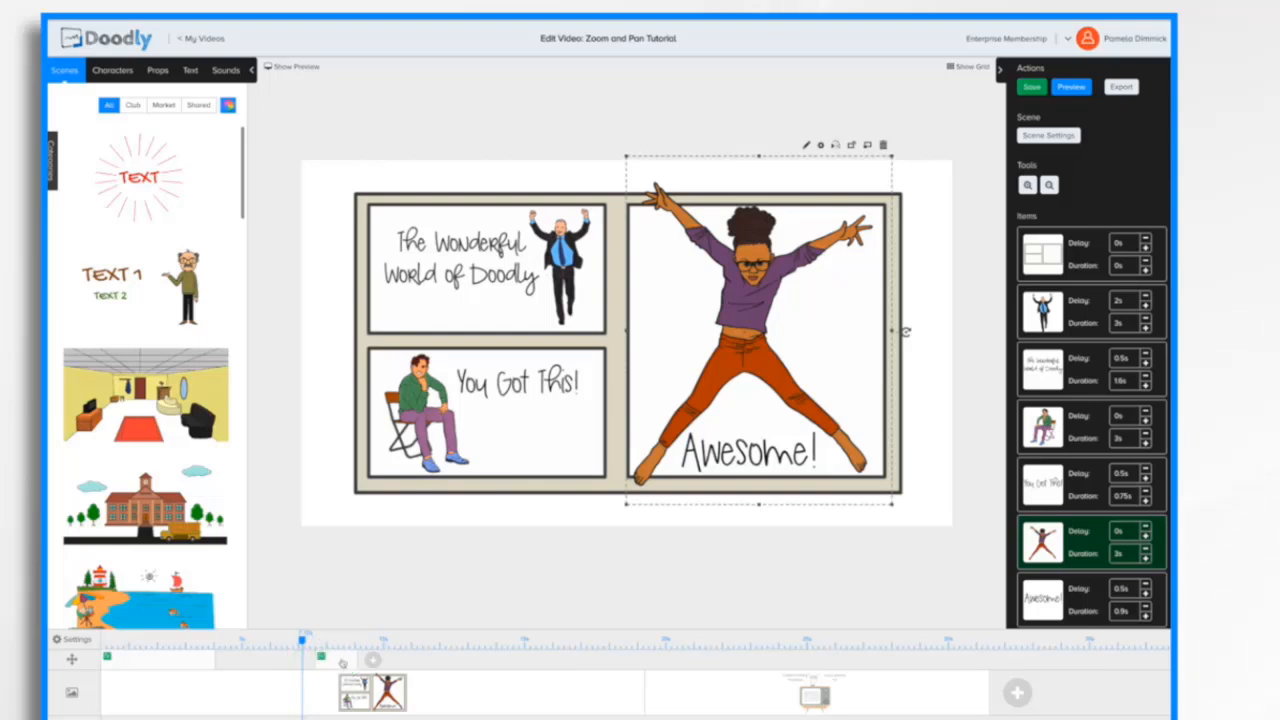
left_click(1072, 88)
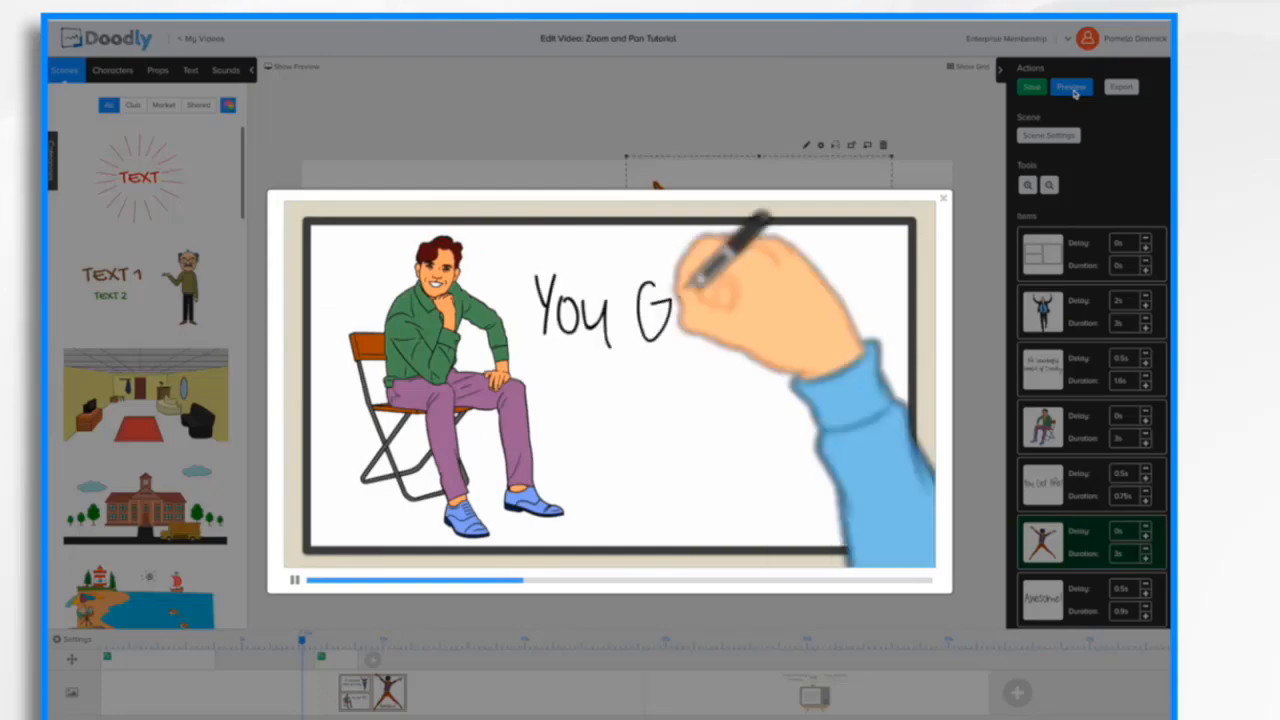
left_click(944, 199)
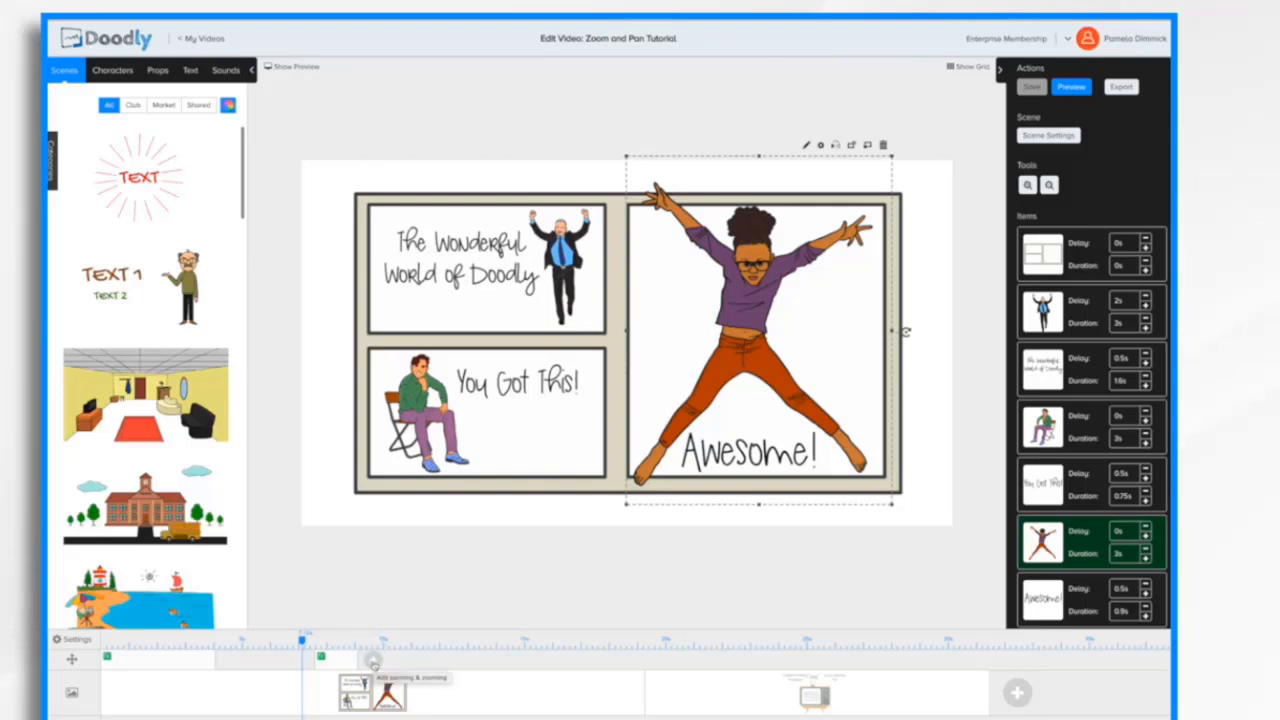
- Add a third pan-and-zoom segment directly after the second, expand its End view to the full scene, preview it and apply
left_click(372, 662)
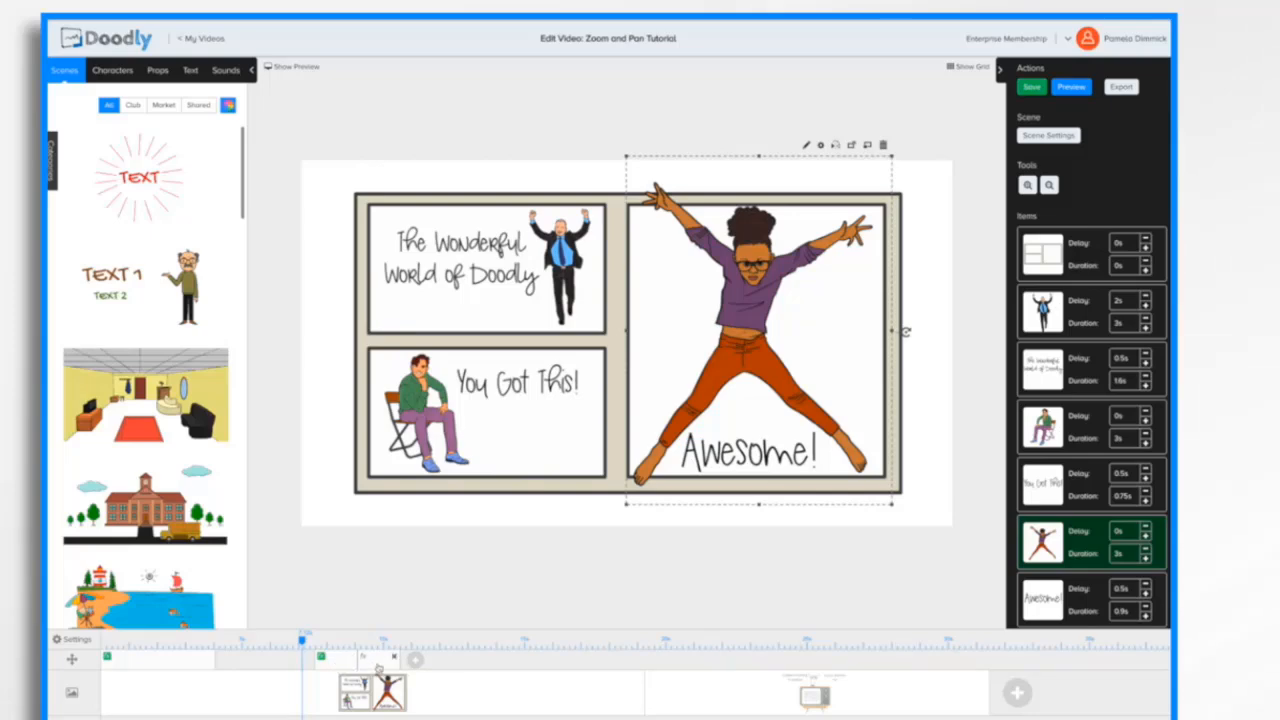
left_click(378, 667)
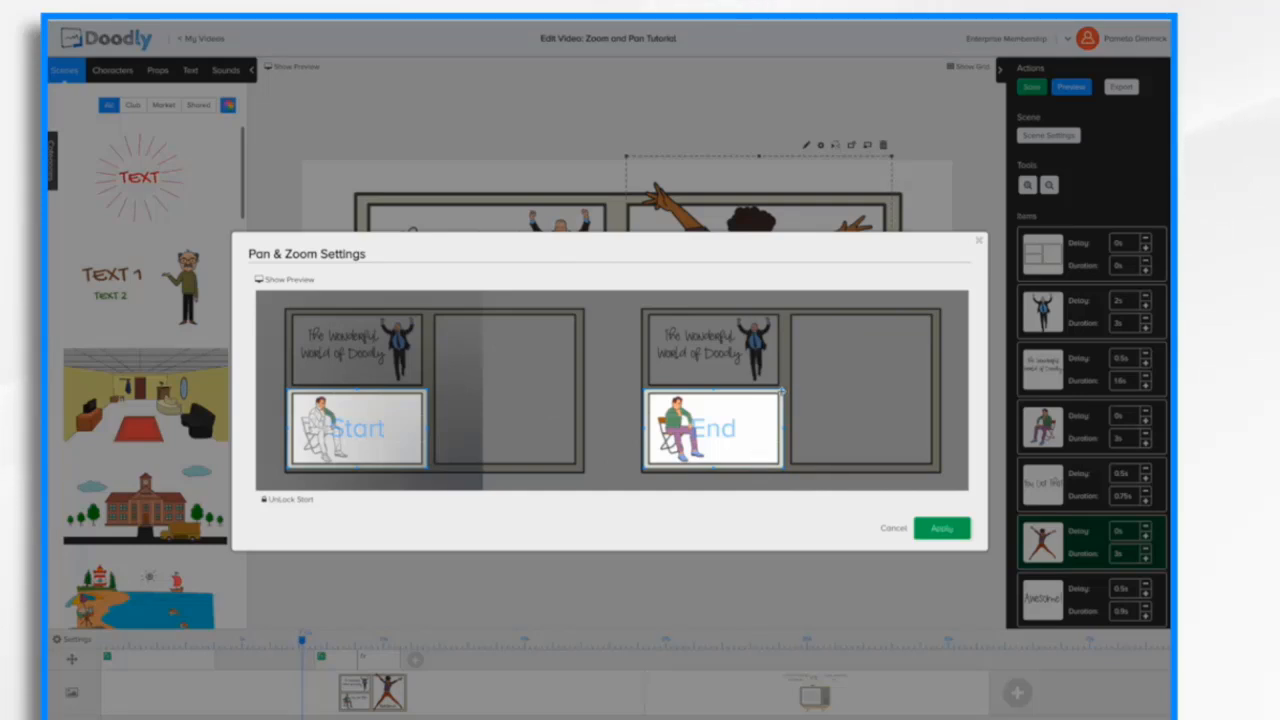
mouse_move(781, 392)
left_mouse_down()
mouse_move(877, 329)
mouse_move(797, 272)
mouse_move(720, 263)
left_mouse_up()
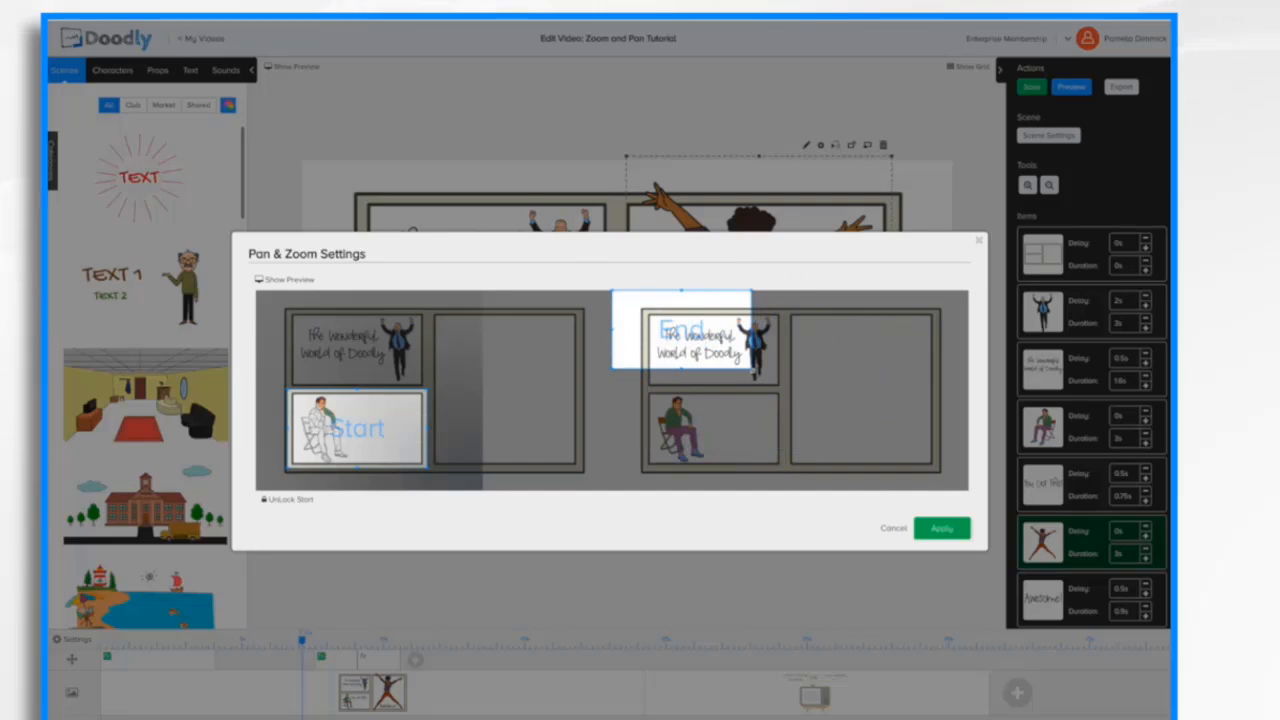
left_click_drag(752, 368, 972, 527)
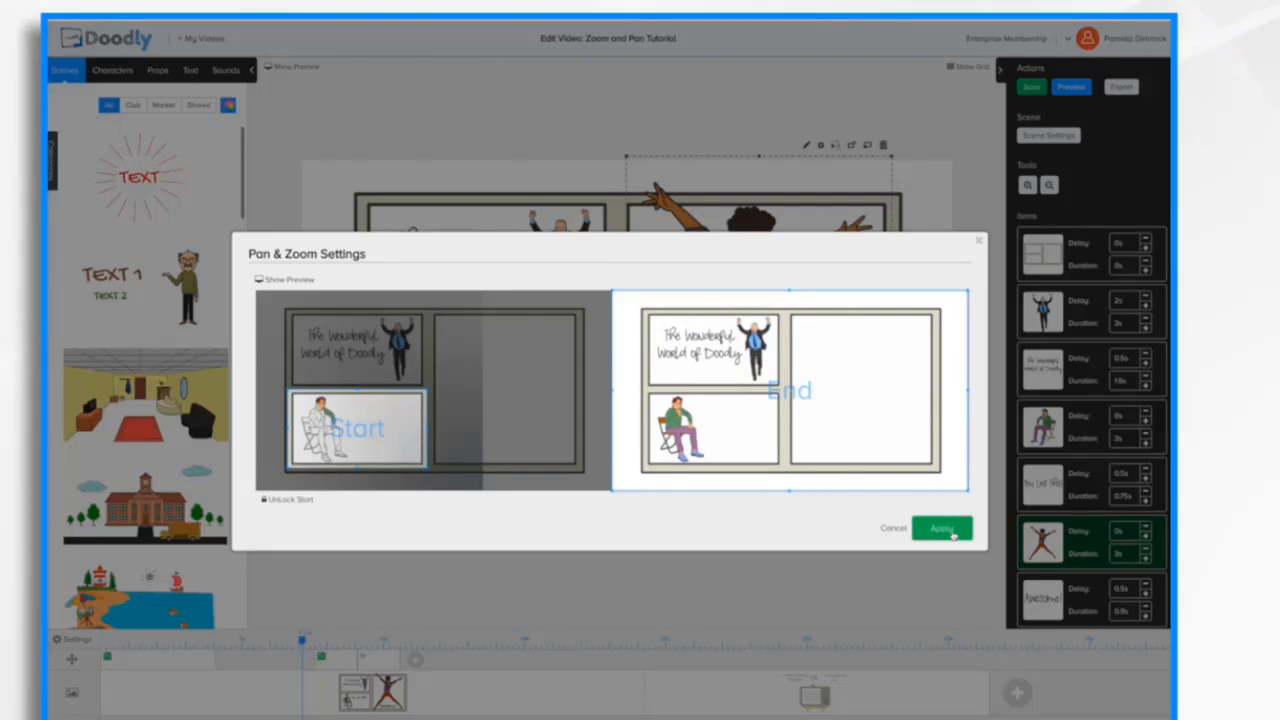
left_click(285, 280)
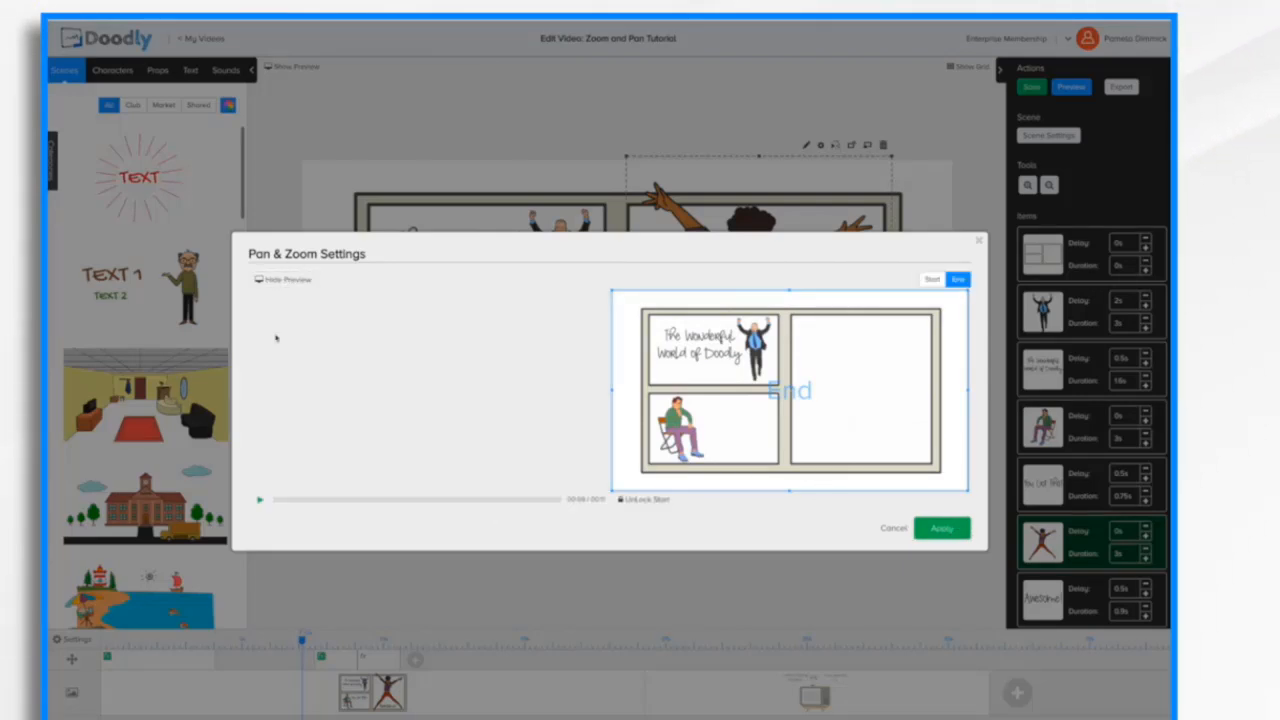
left_click(260, 500)
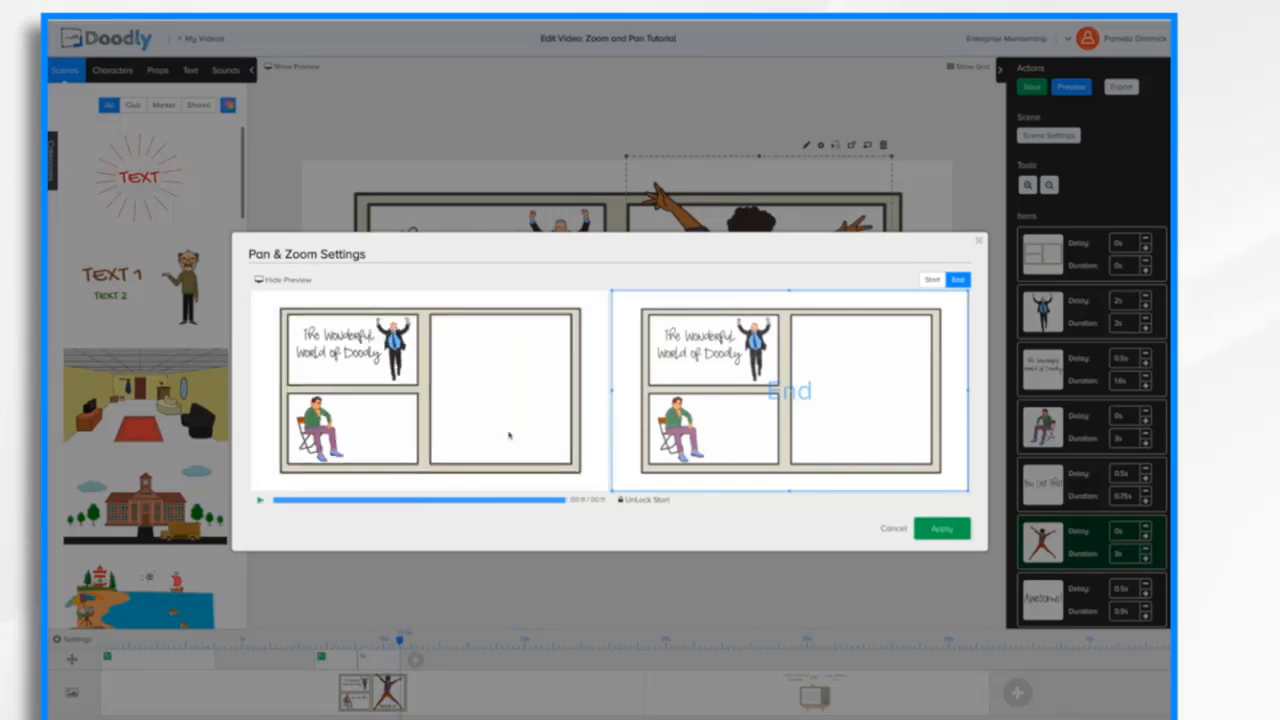
left_click(942, 528)
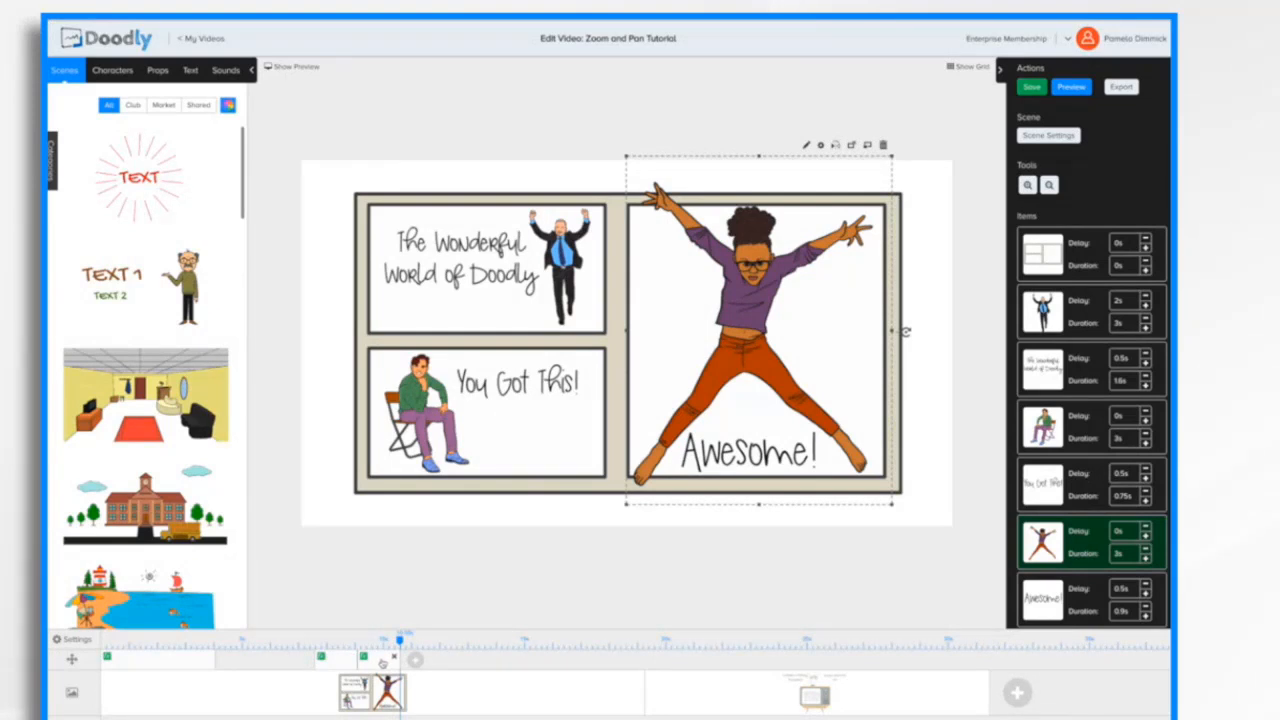
- Delay the third pan-and-zoom segment to start at about 11.5 seconds, checking the timing in the video preview
left_click_drag(382, 662, 418, 666)
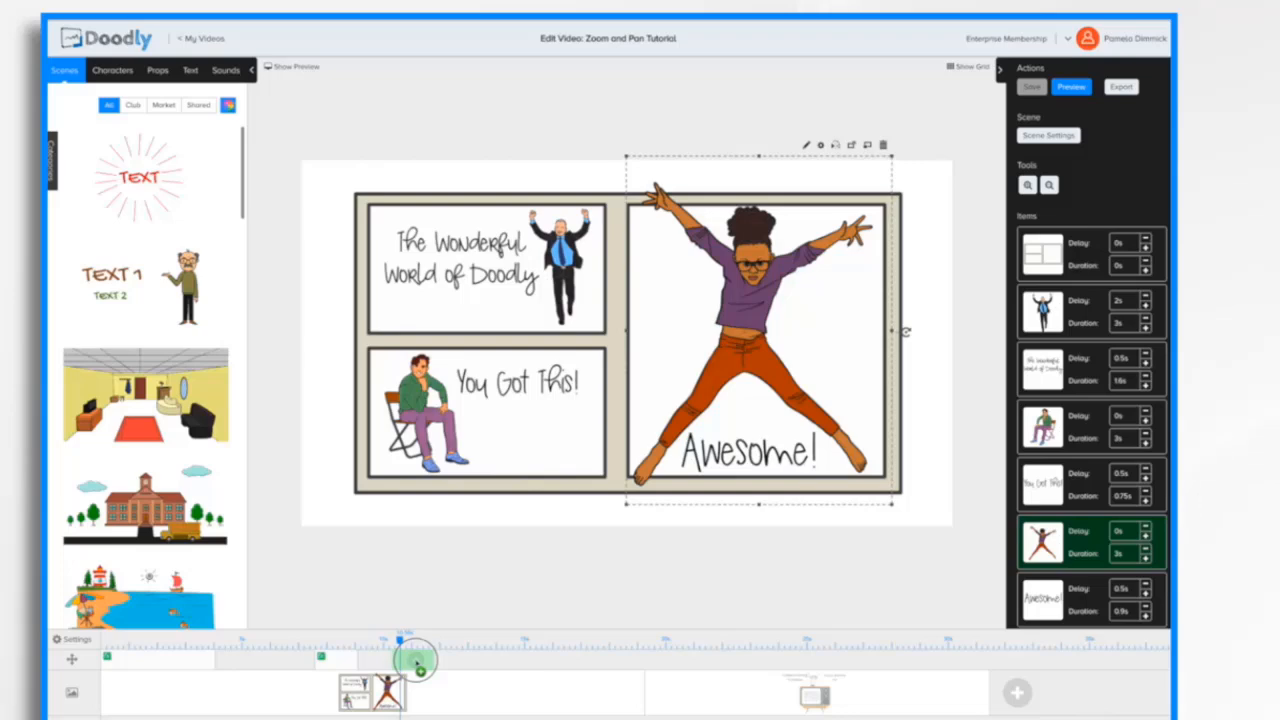
left_click_drag(418, 665, 418, 665)
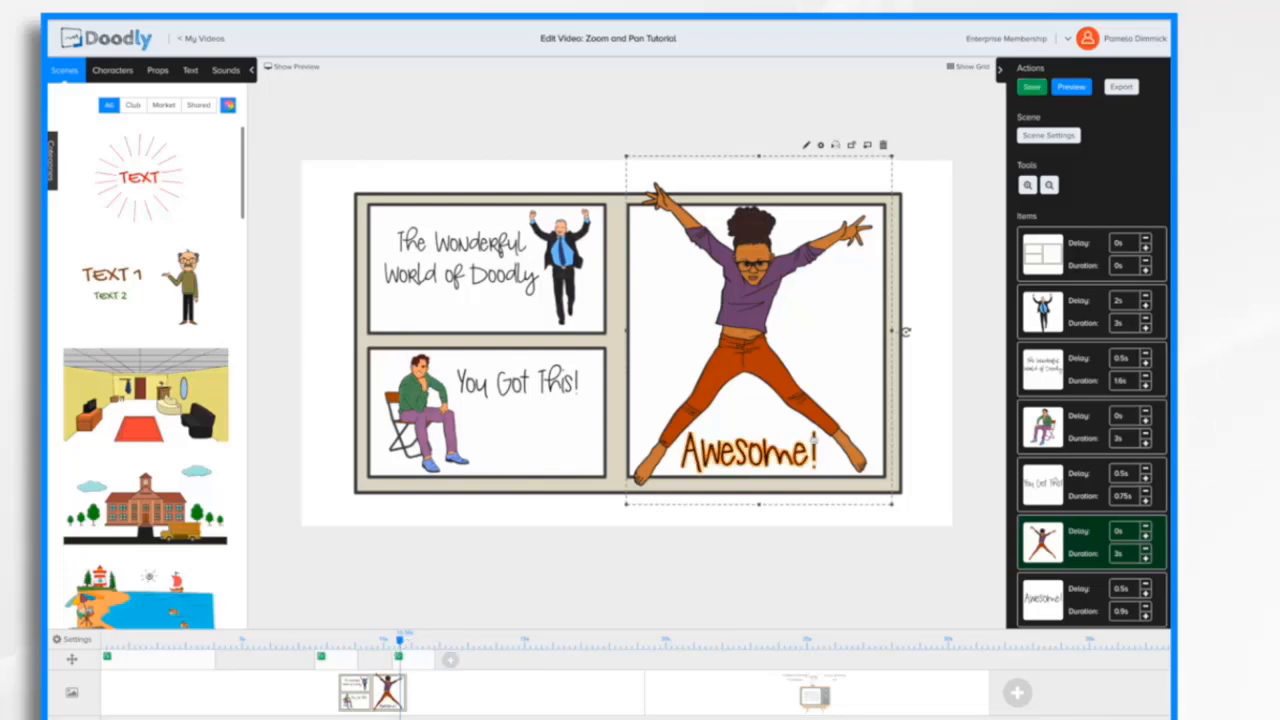
left_click(1083, 90)
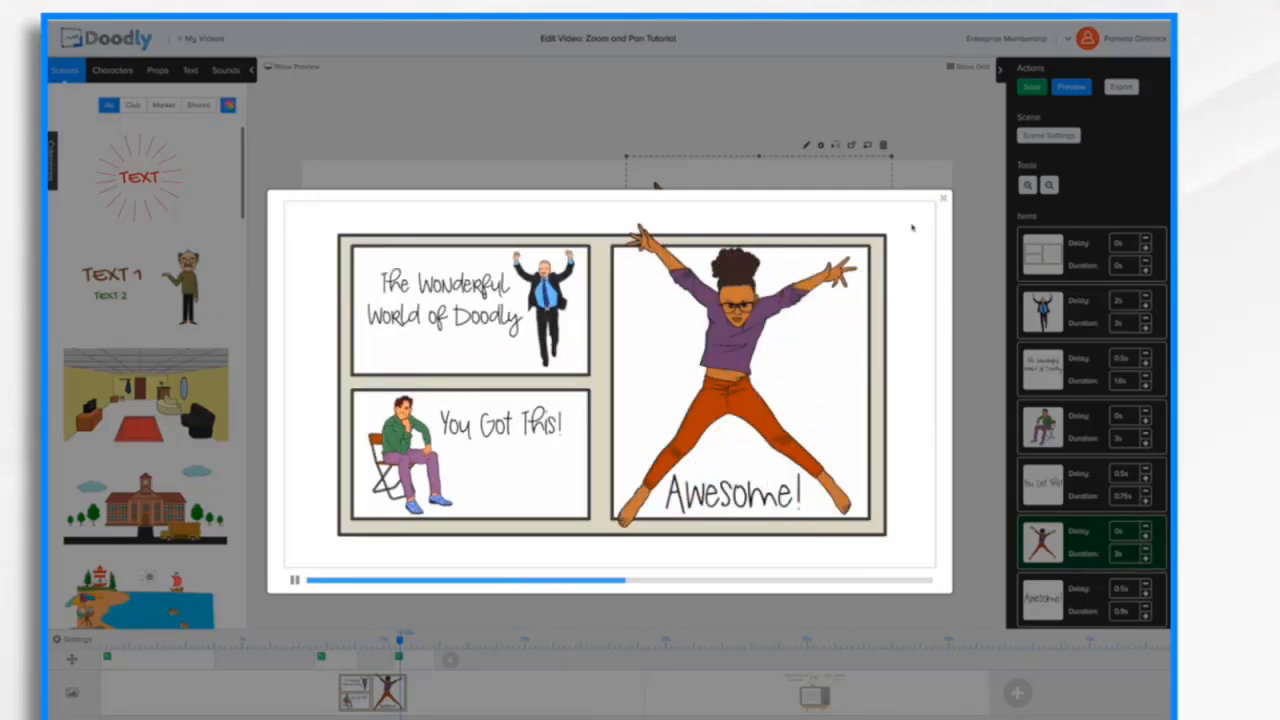
left_click(943, 198)
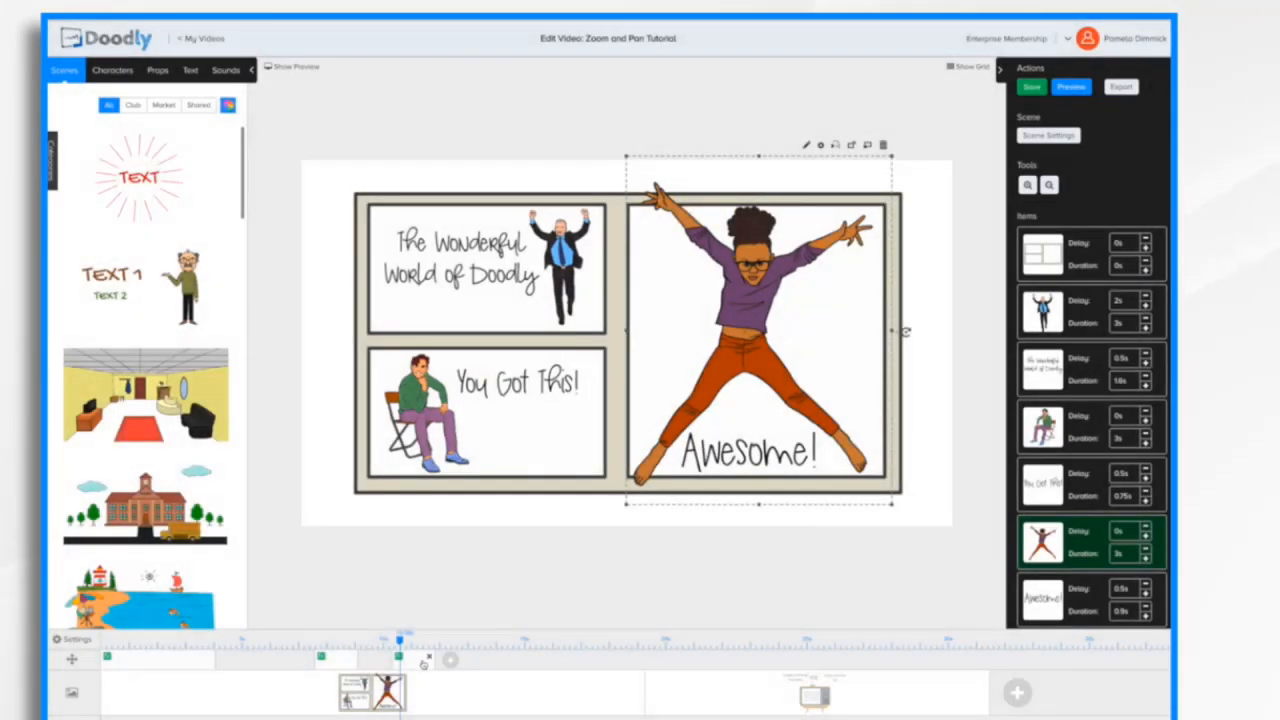
left_click_drag(424, 665, 450, 667)
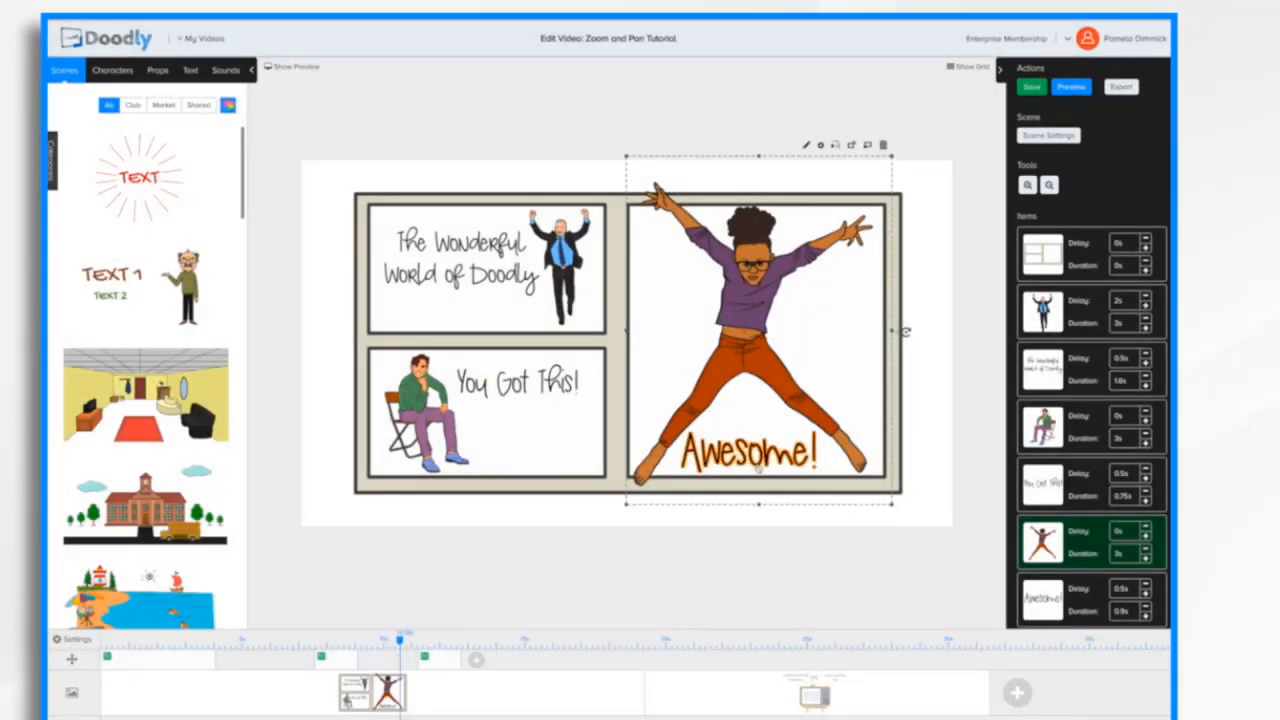
left_click(1072, 87)
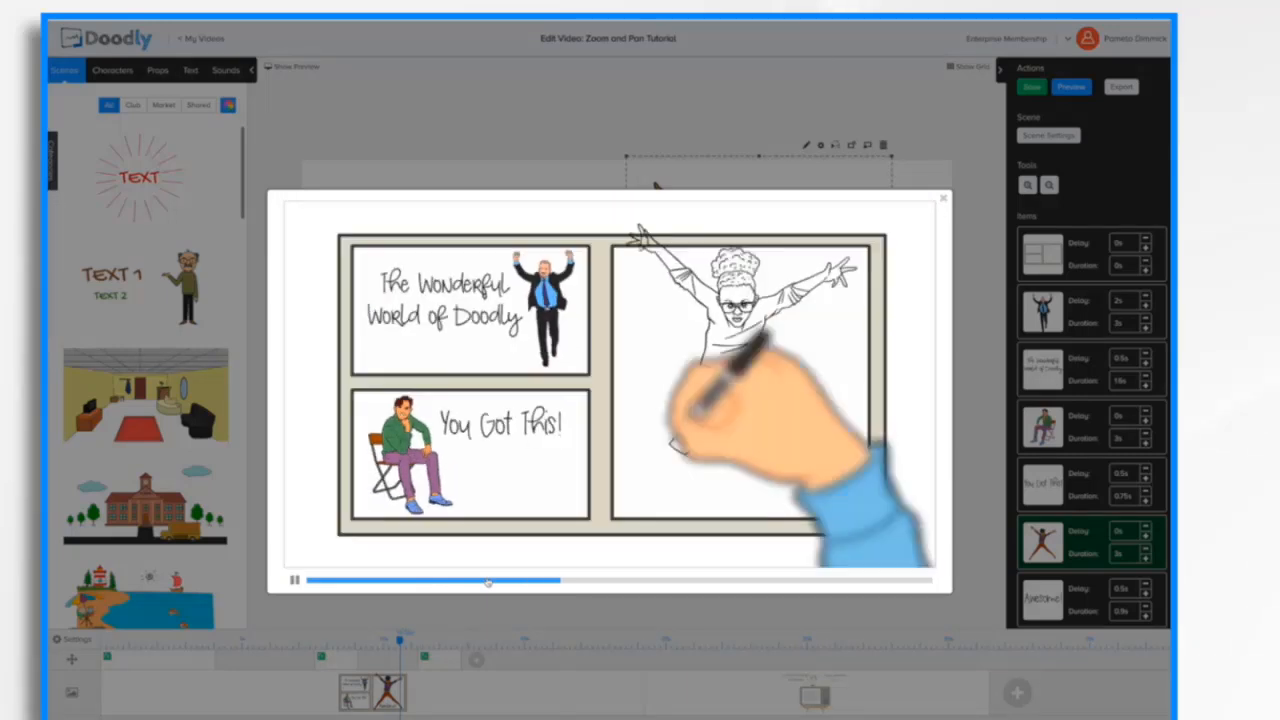
left_click(595, 676)
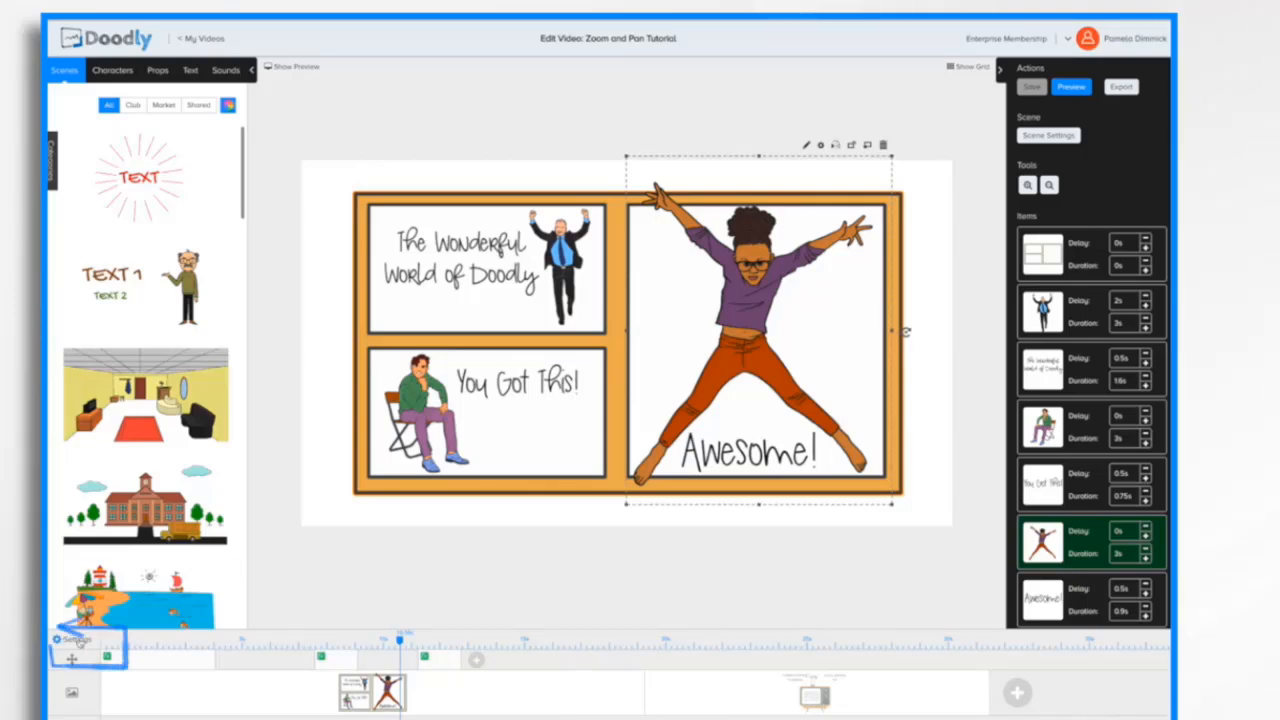
- Review the video-wide settings, including the scene transition, and play the video preview
left_click(75, 639)
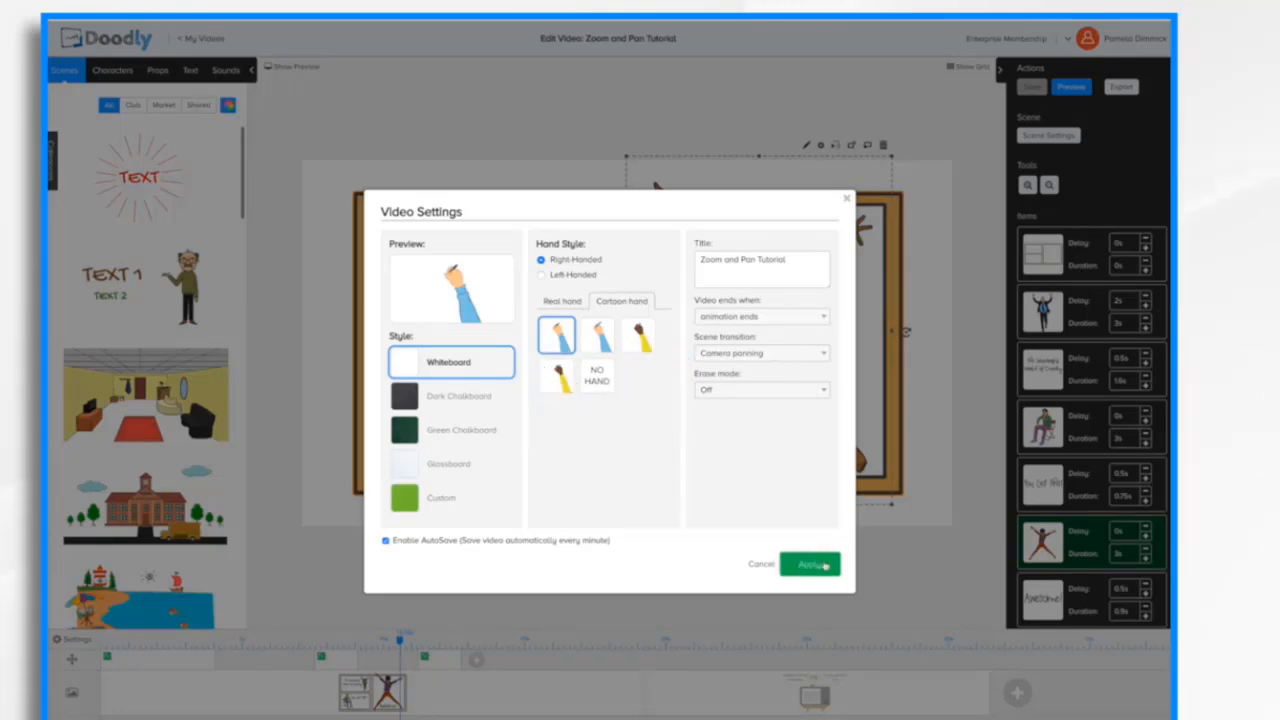
left_click(824, 566)
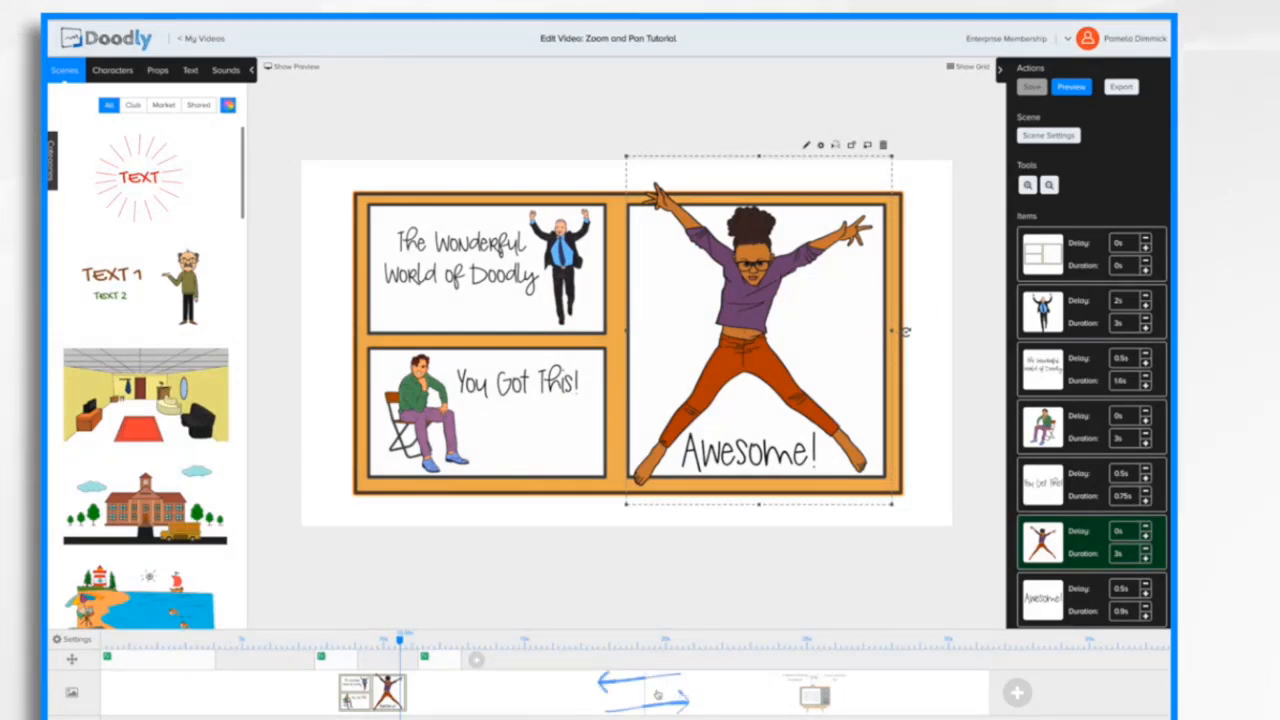
left_click(1071, 87)
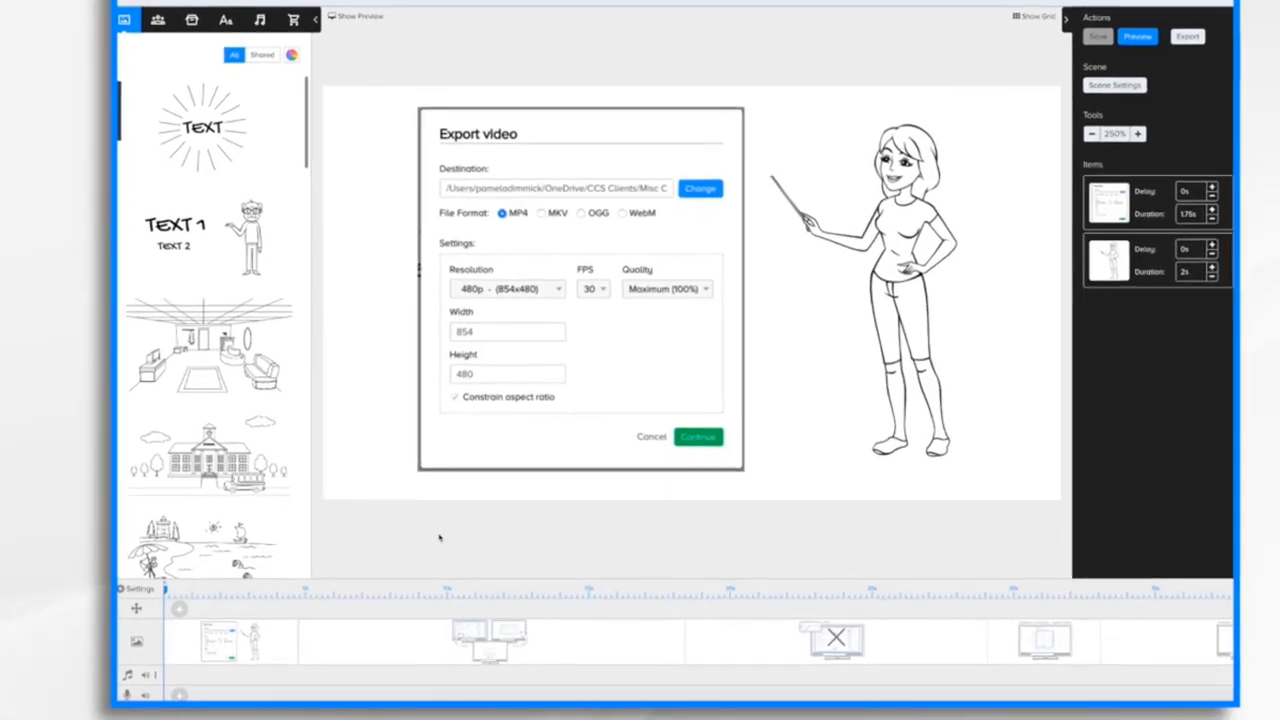
- Look through the resolution options in the video settings and leave them without applying changes
left_click(140, 590)
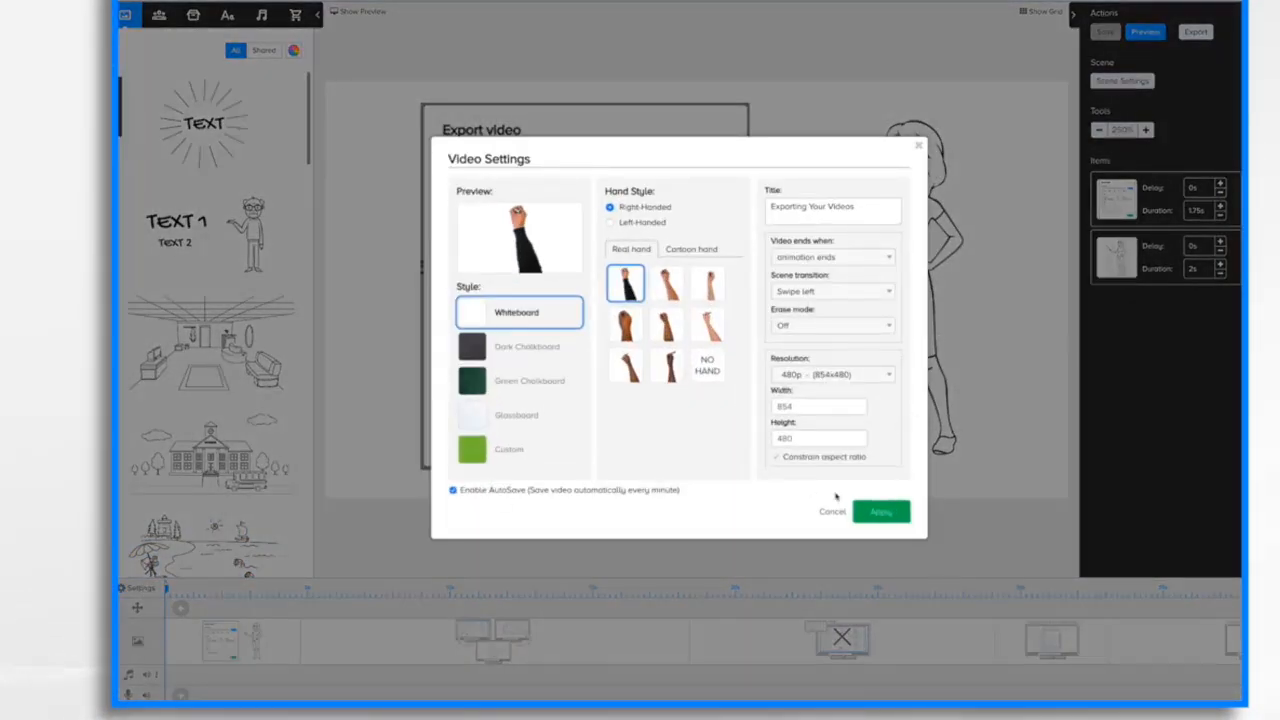
left_click(885, 376)
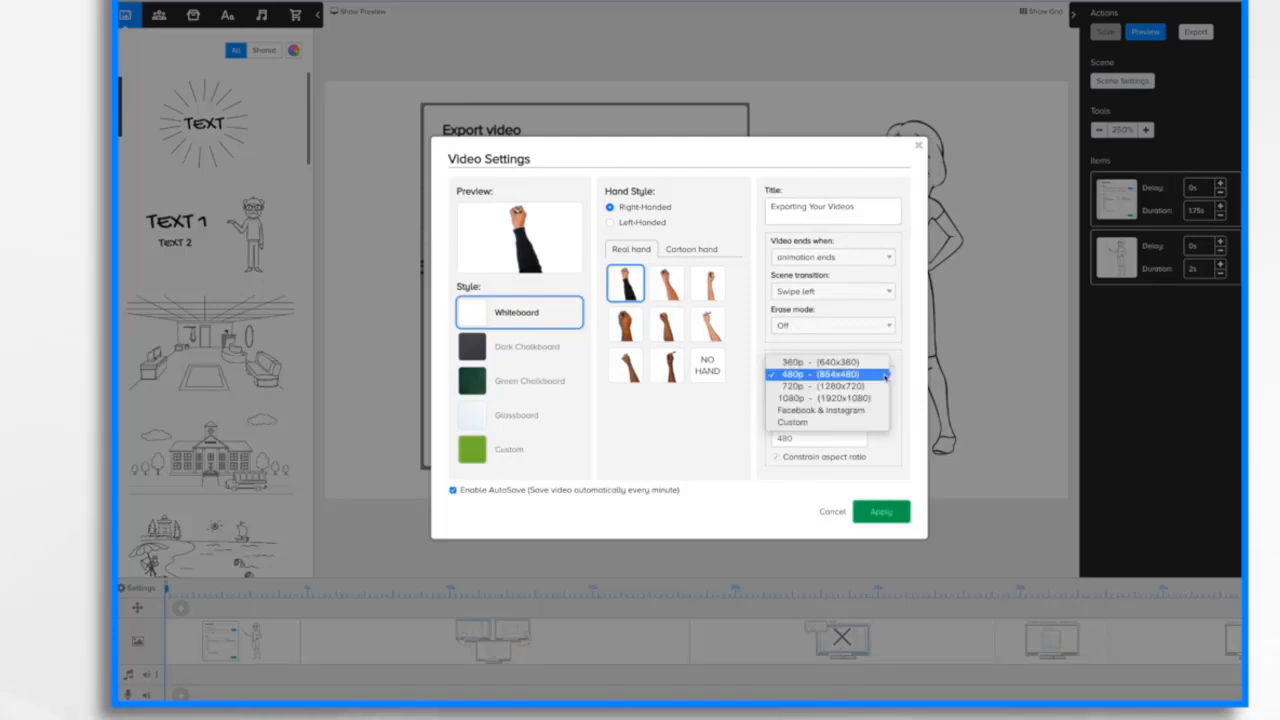
left_click(906, 484)
left_click(833, 512)
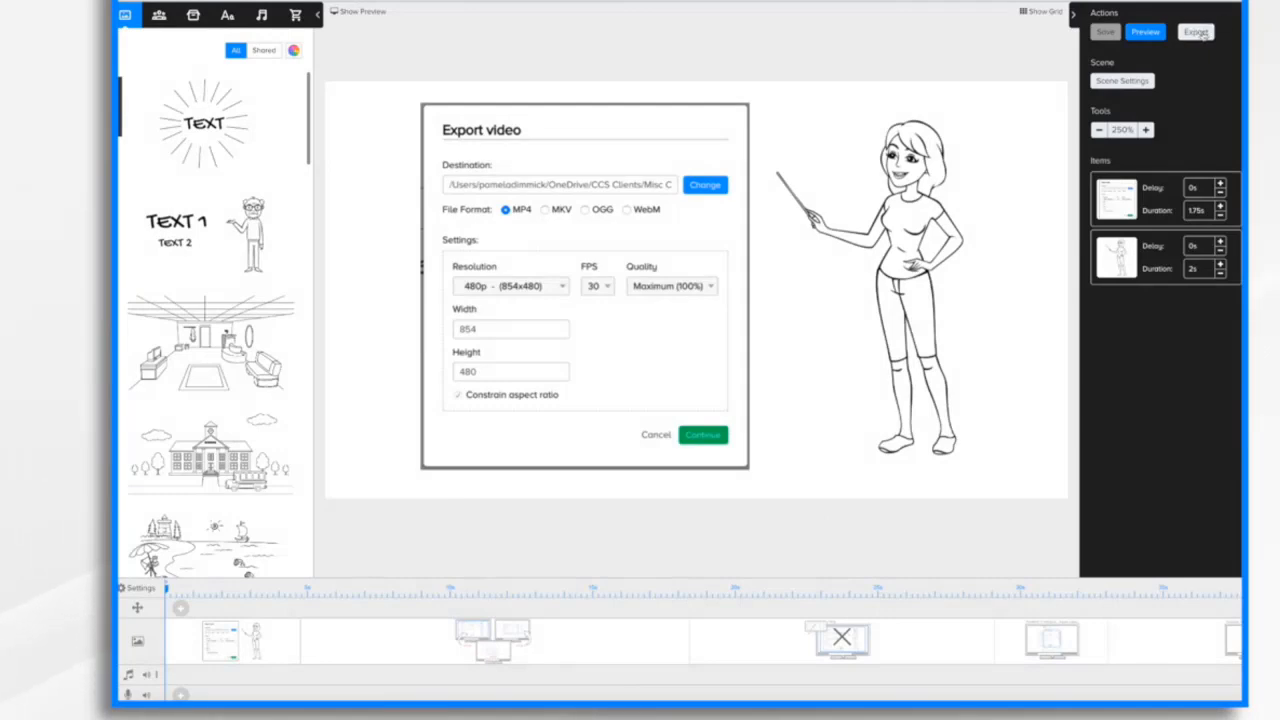
- Look through the resolution options in the export settings, then cancel the export
left_click(1197, 33)
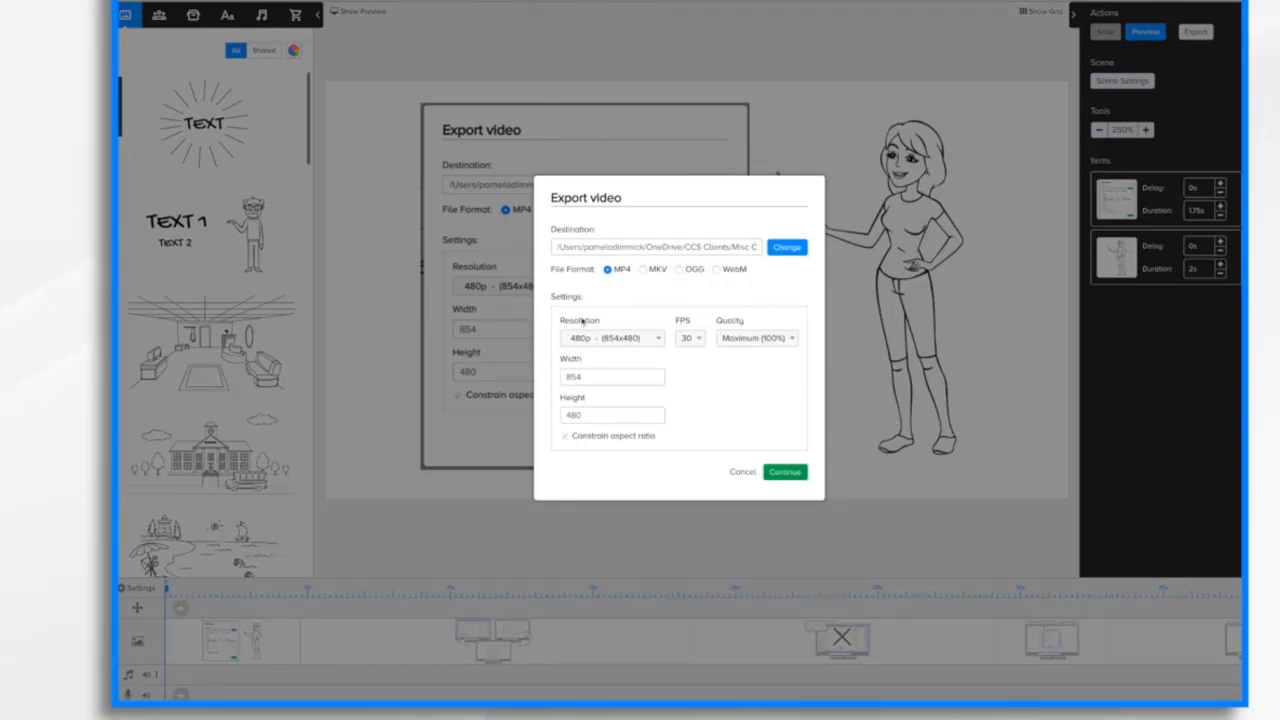
left_click(657, 341)
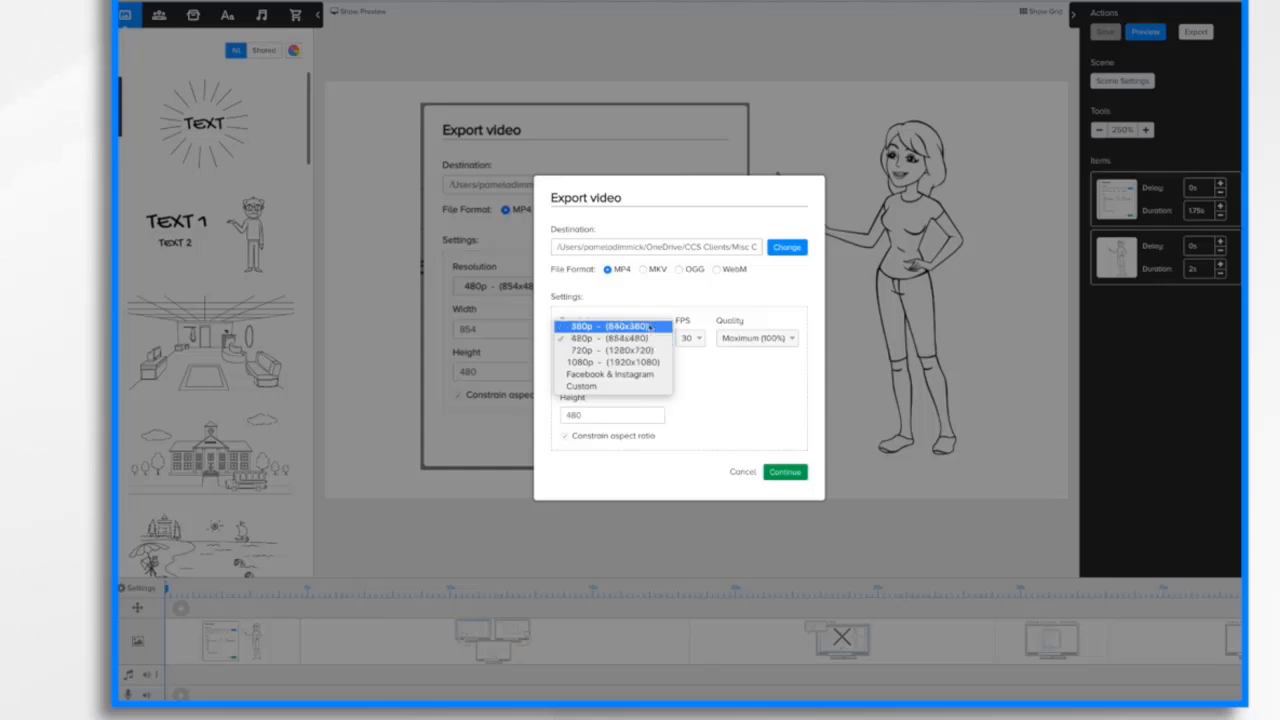
left_click(640, 362)
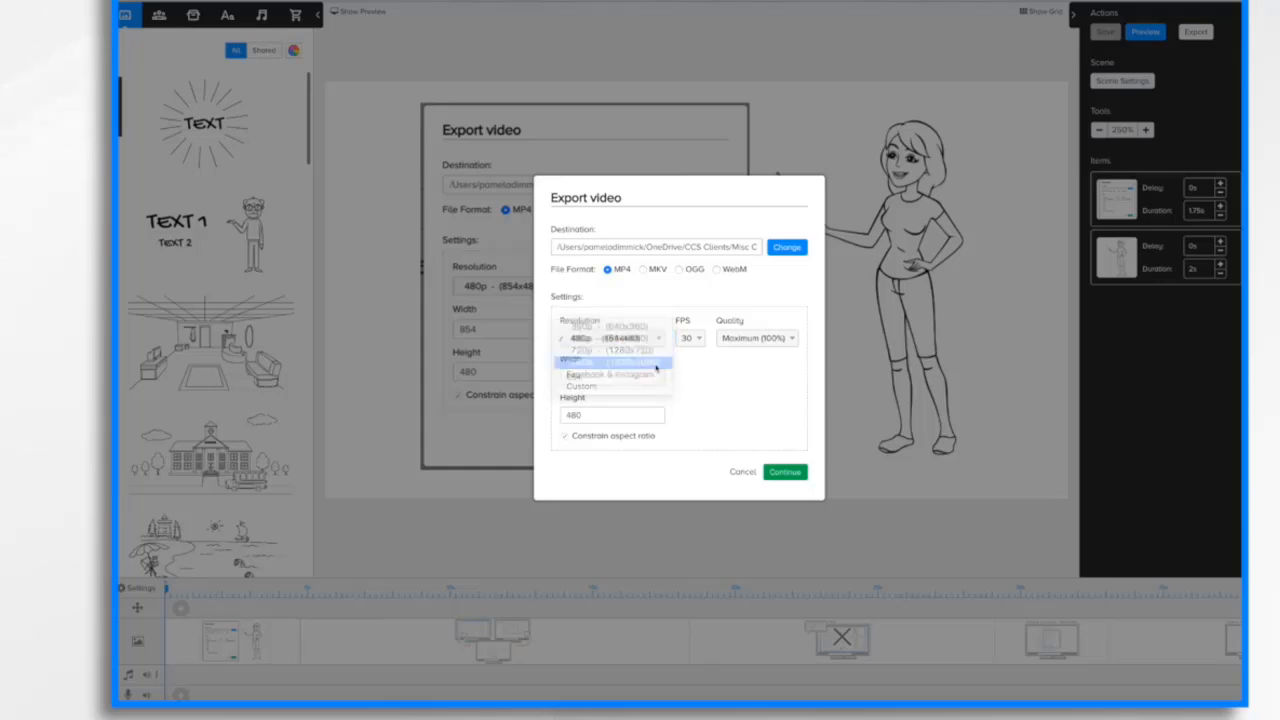
left_click(741, 474)
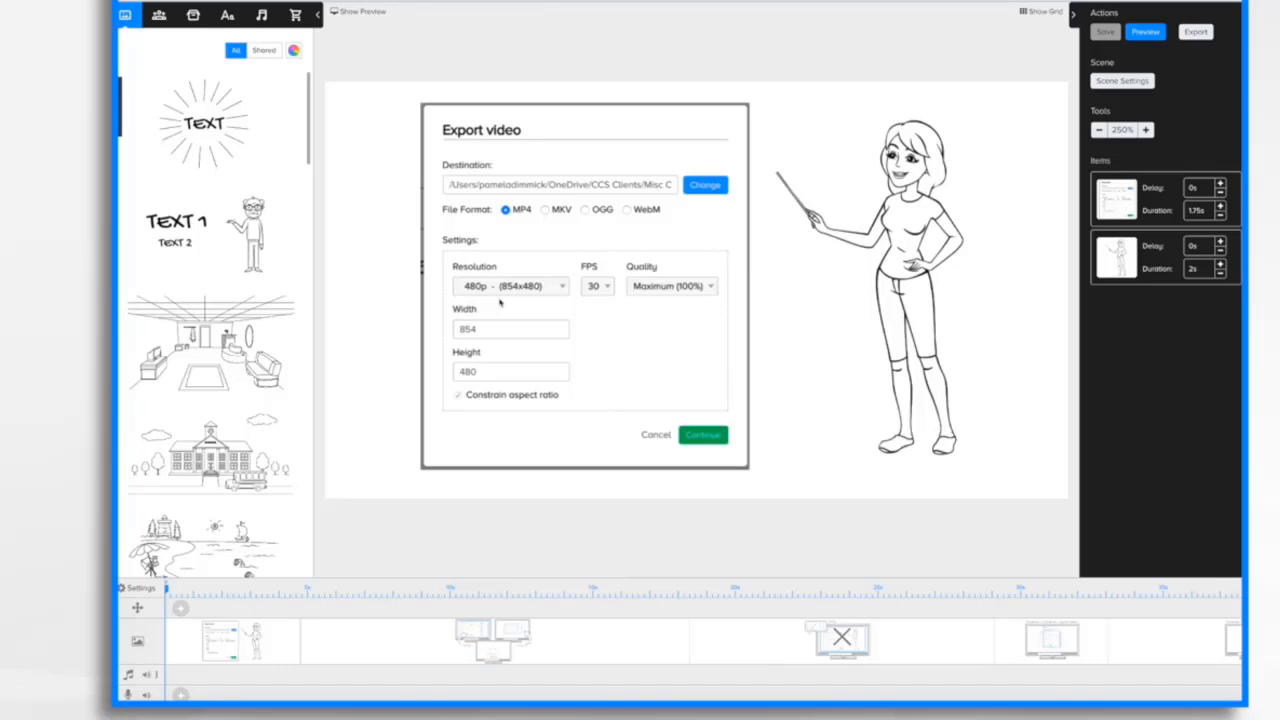
- Open the second scene and compare how 1080p, 720p and 480p videos fill the illustrated screens
left_click(540, 655)
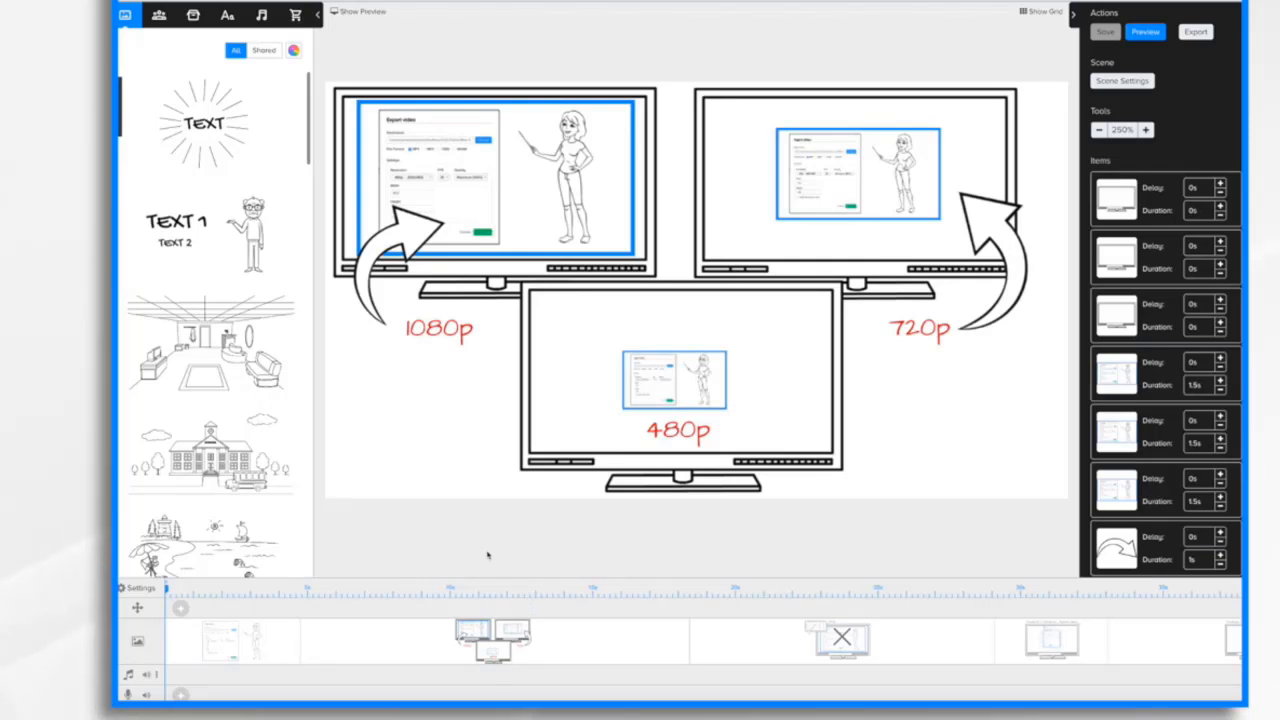
left_click(641, 425)
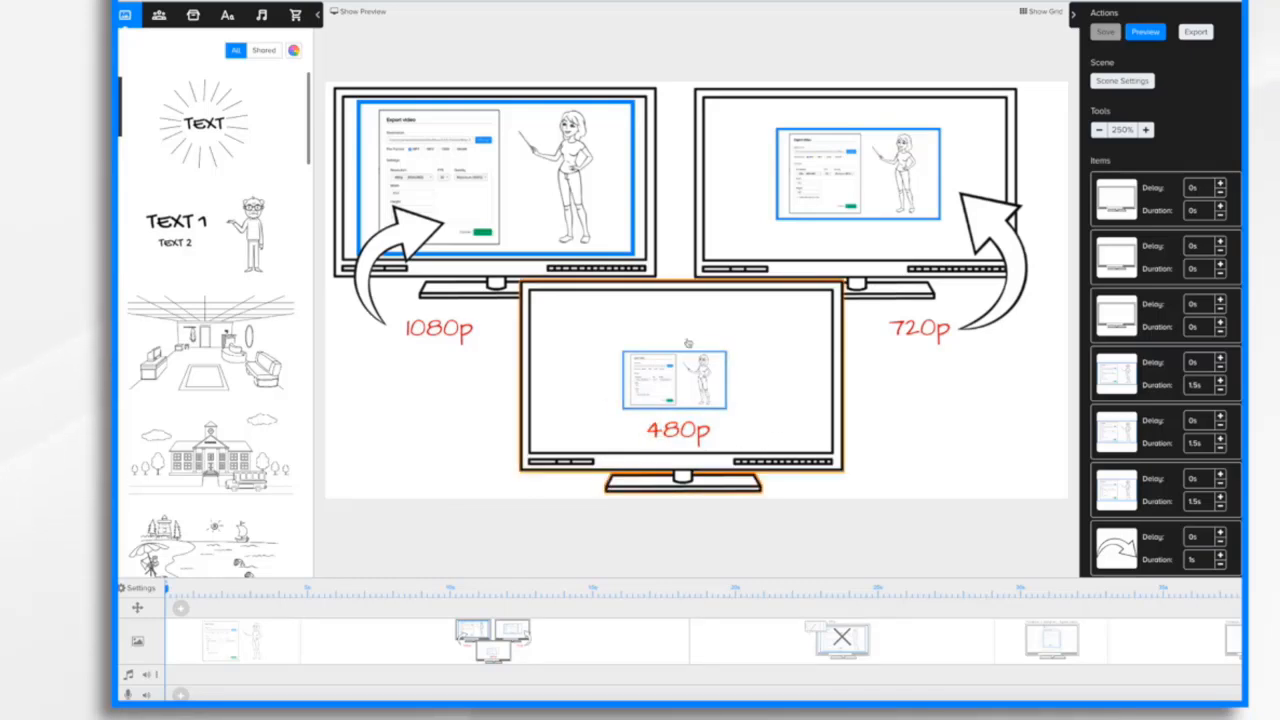
left_click(808, 250)
left_click(857, 213)
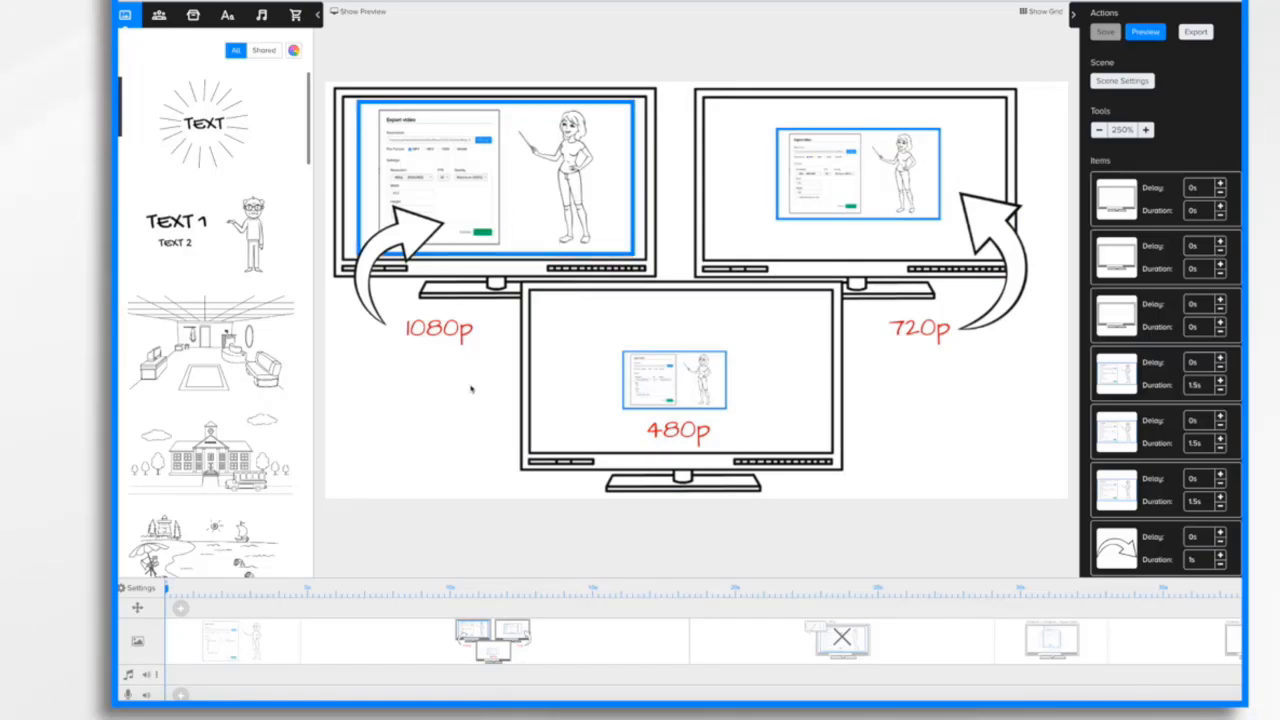
left_click(520, 416)
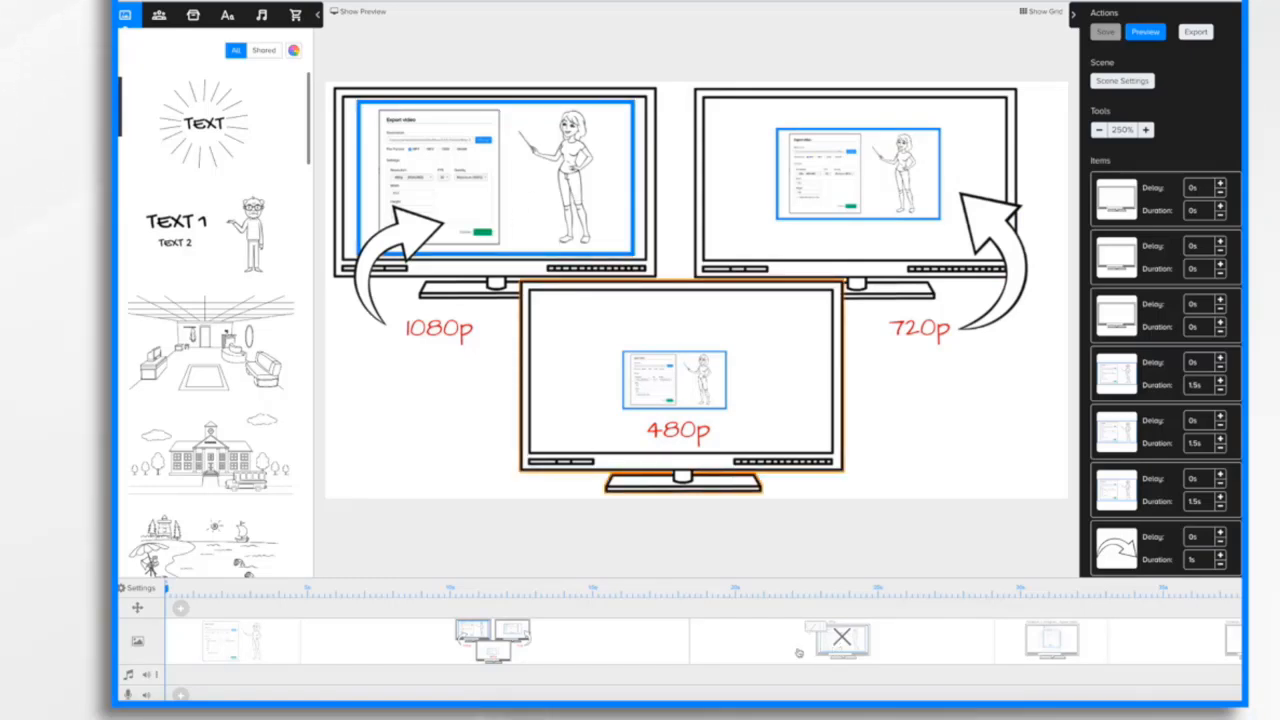
- Examine the 480p phone-versus-television scene, the resolution comparison scene again, and the Facebook & Instagram square videos scene
left_click(799, 652)
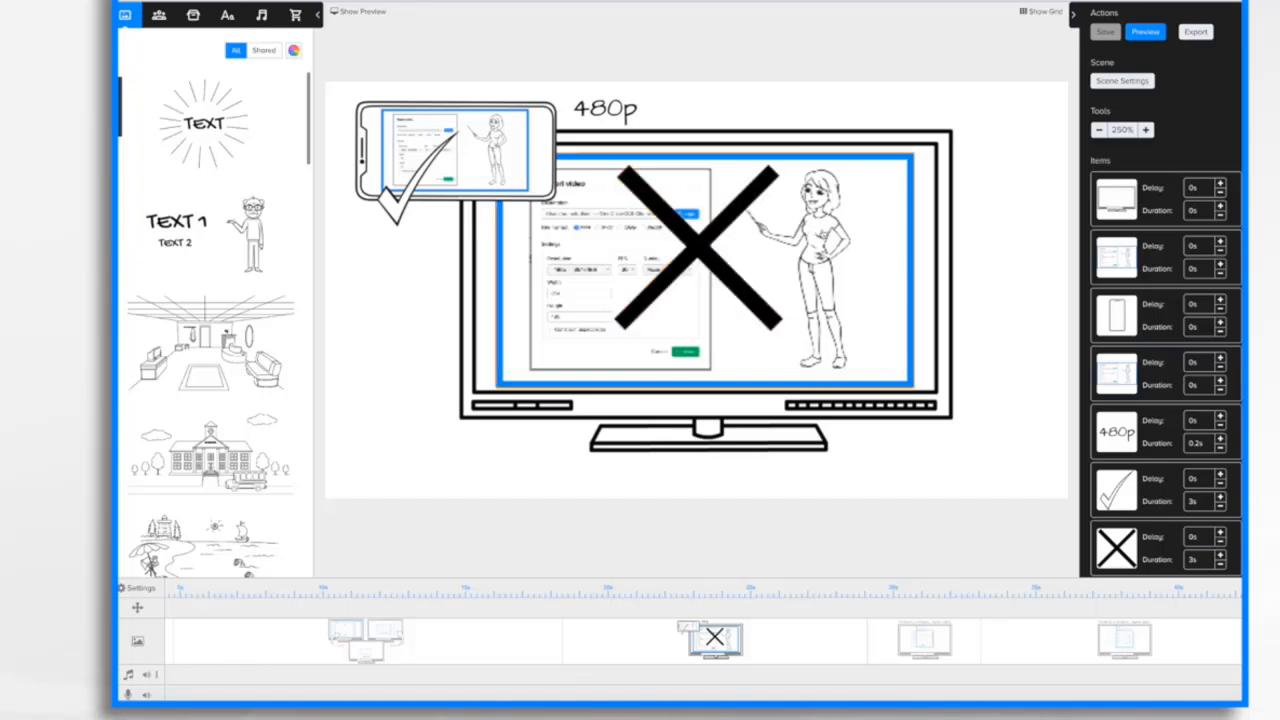
left_click(424, 646)
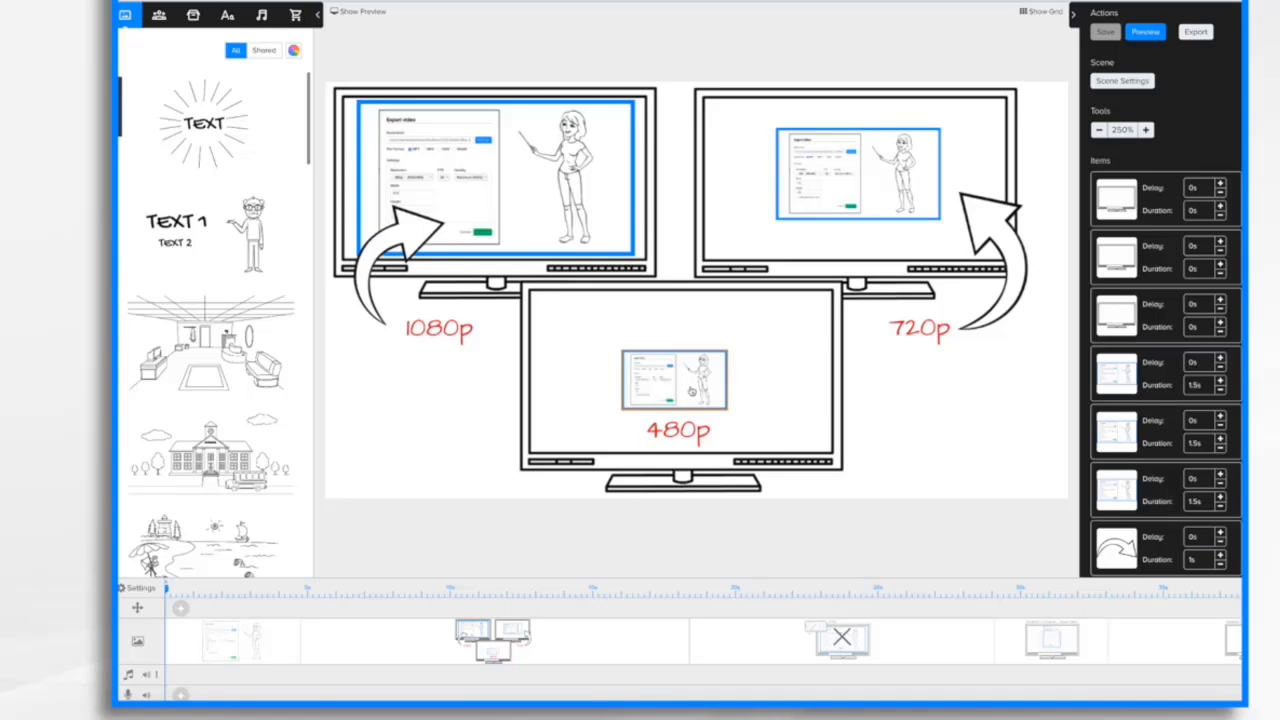
left_click(691, 391)
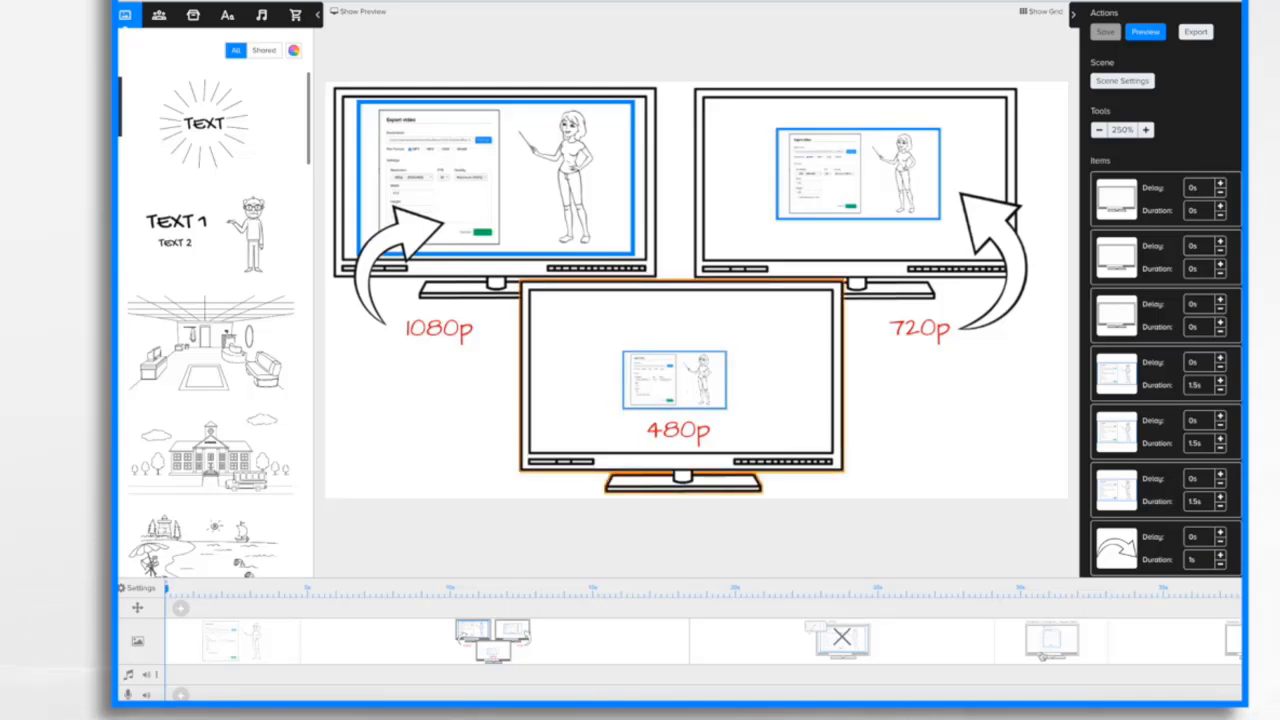
left_click(1042, 656)
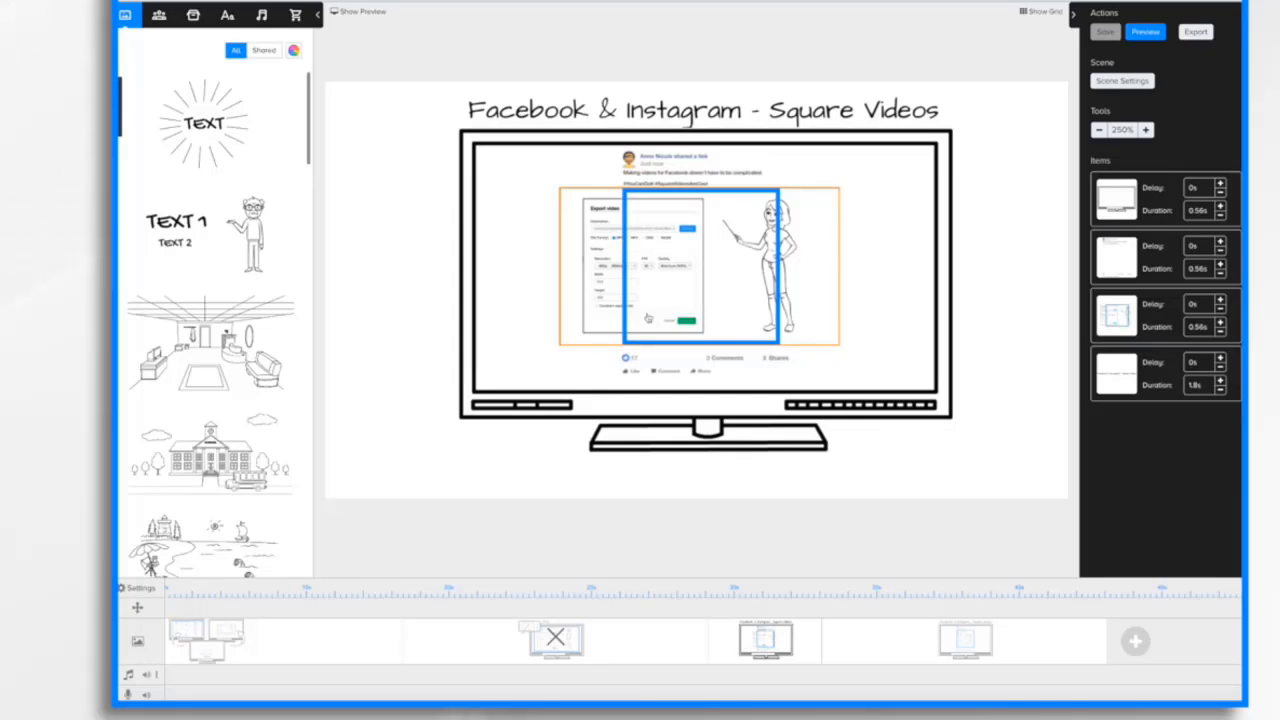
scroll(594, 652, "left", 3)
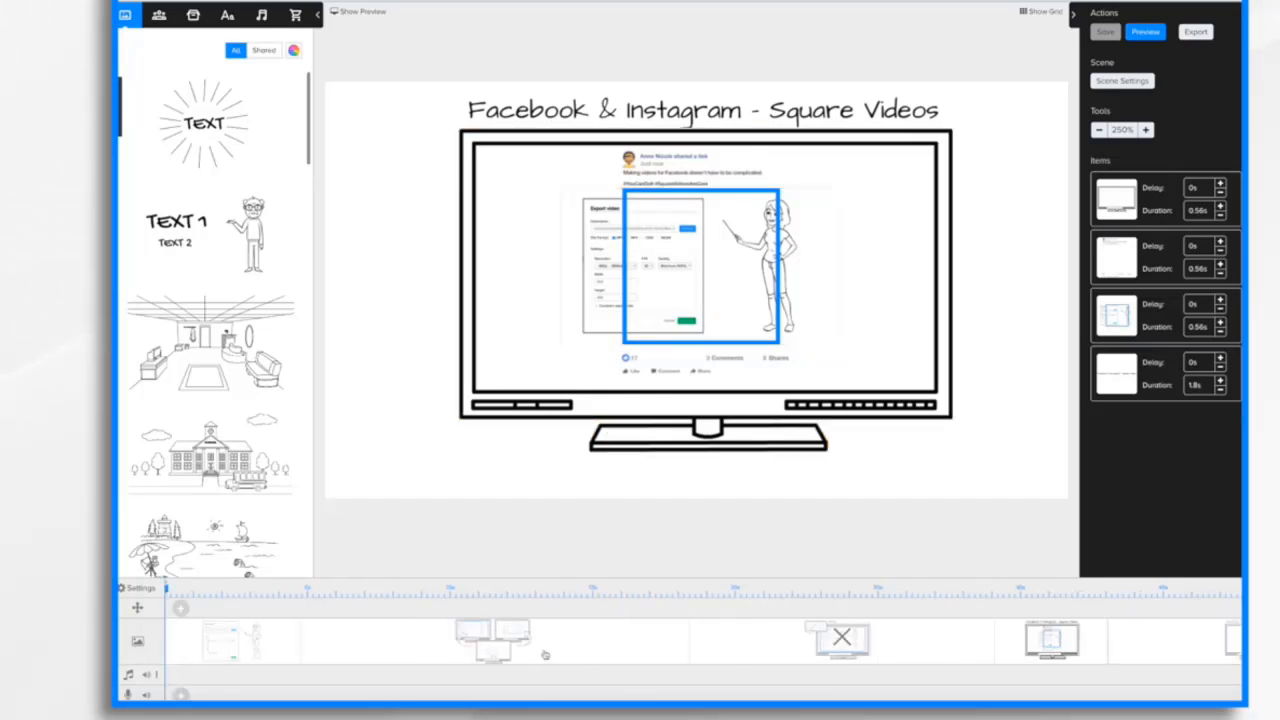
- Return to the first scene and set the video resolution to Facebook & Instagram, 1000 by 1000
left_click(247, 654)
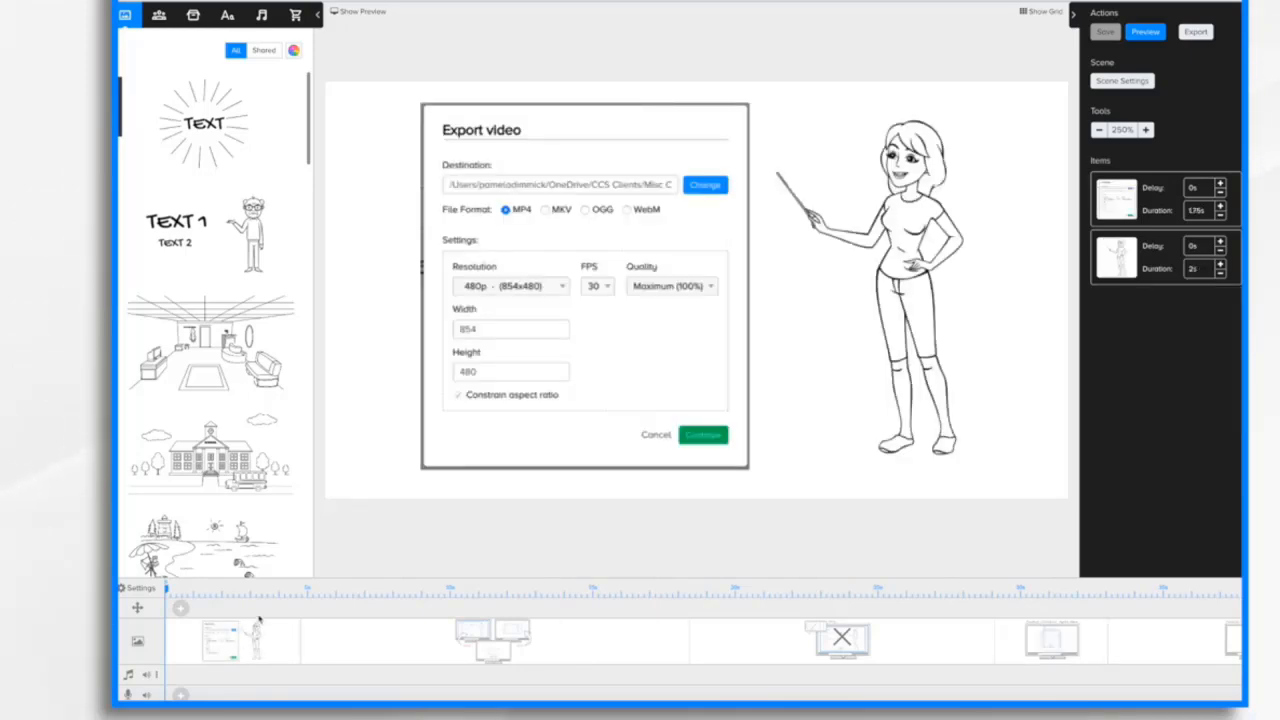
left_click(139, 590)
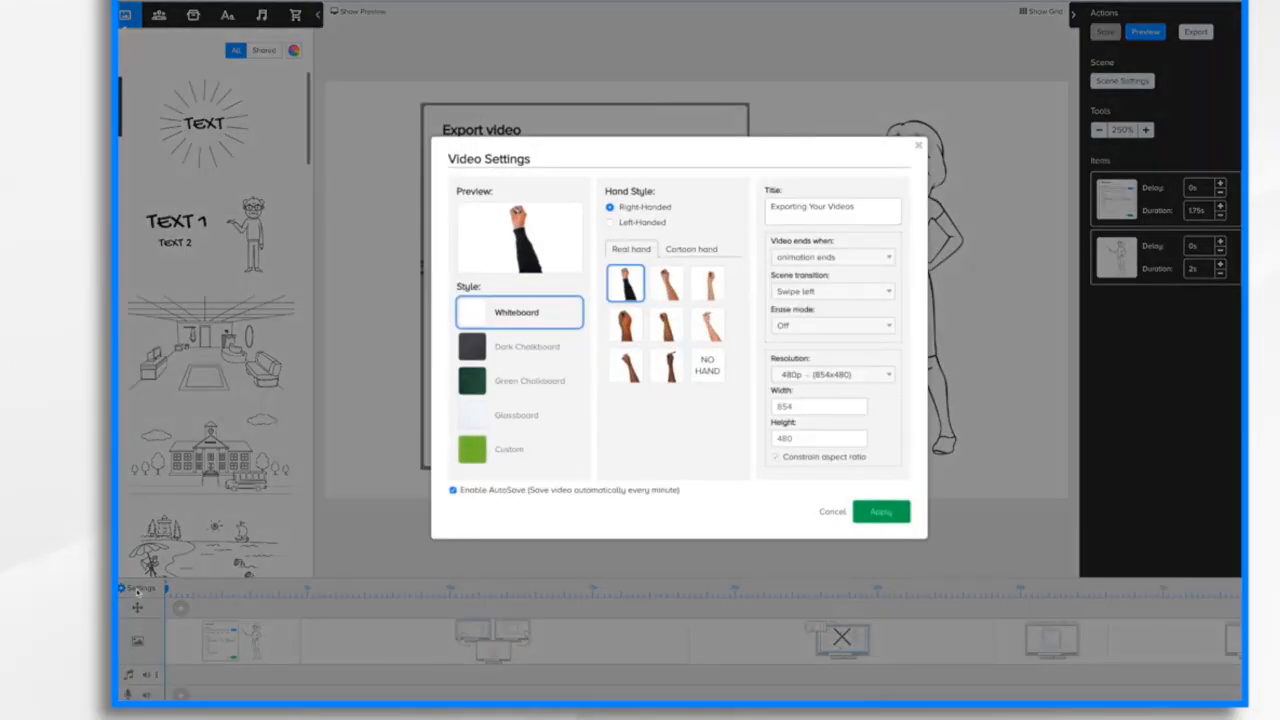
left_click(880, 376)
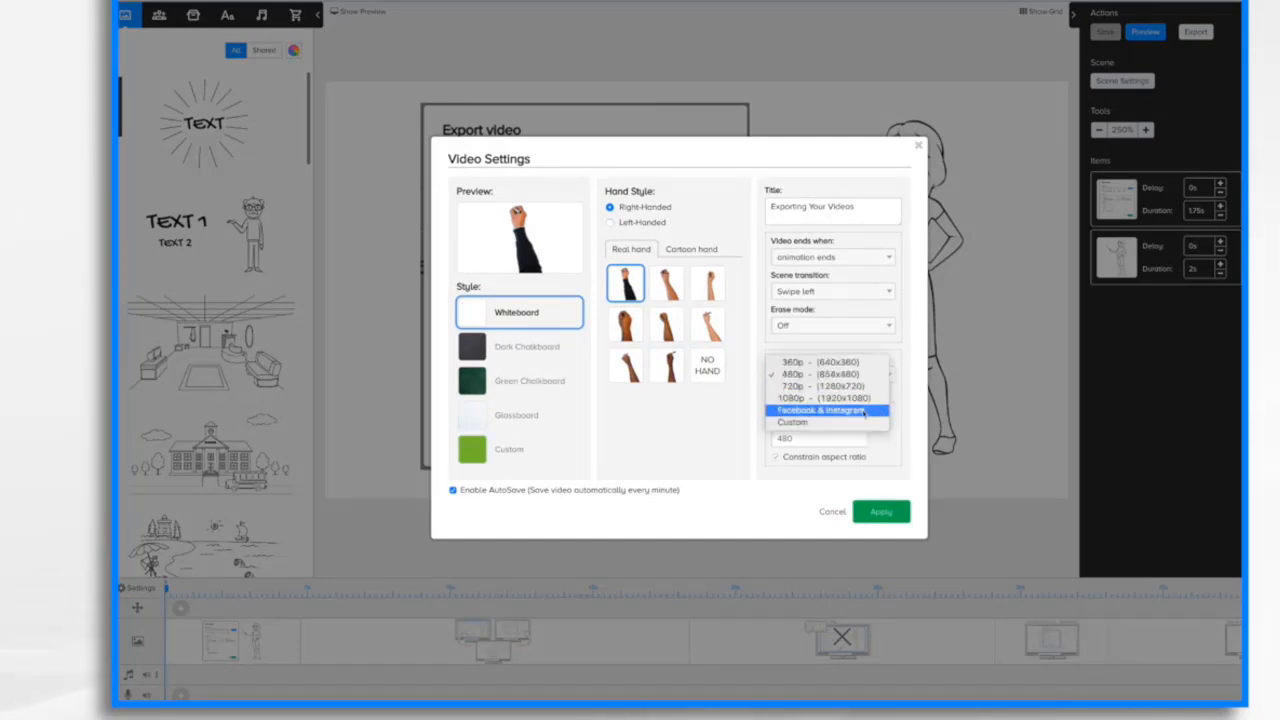
left_click(864, 416)
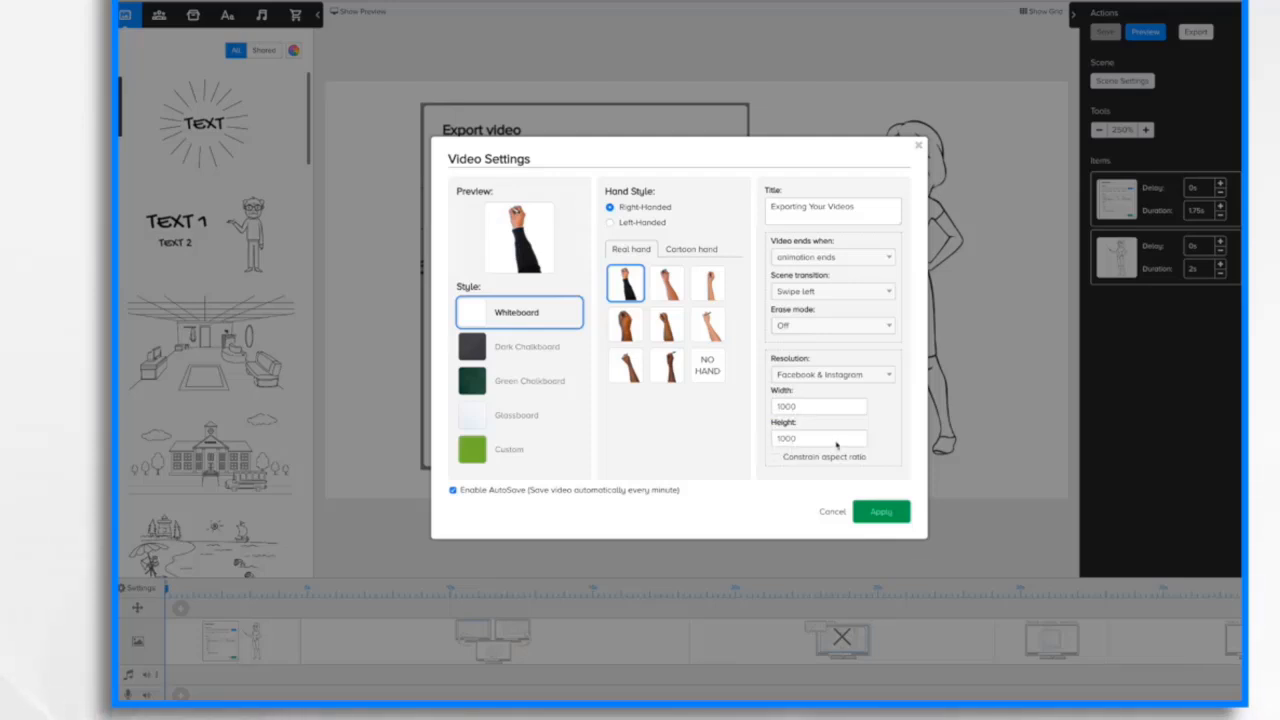
left_click(881, 511)
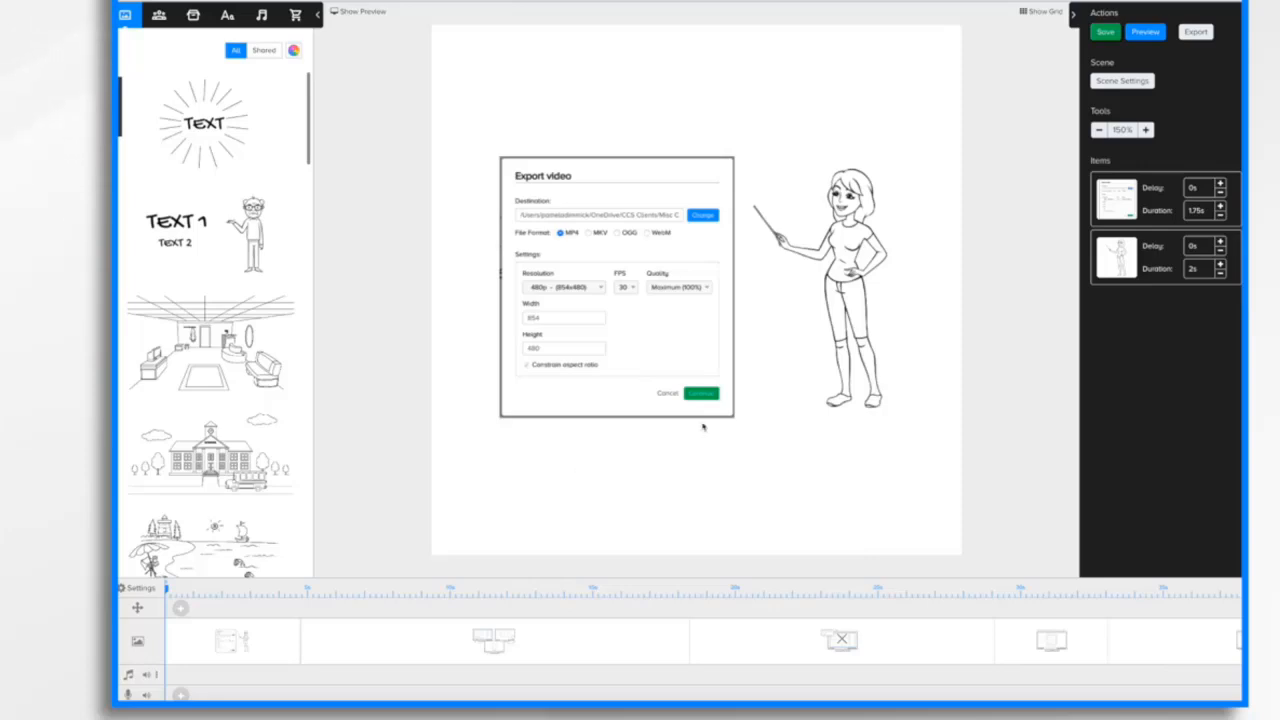
- Enlarge the export settings picture in the first scene and reposition it within the square canvas
left_click(684, 308)
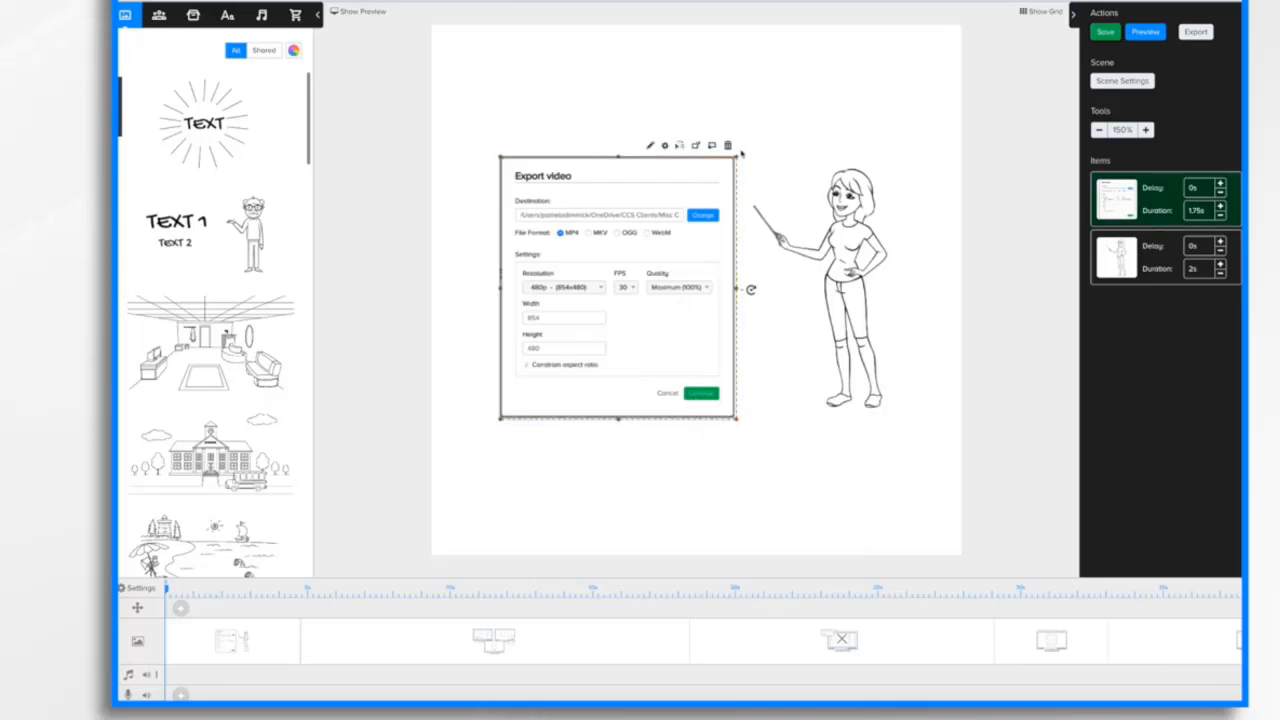
left_click_drag(739, 150, 880, 46)
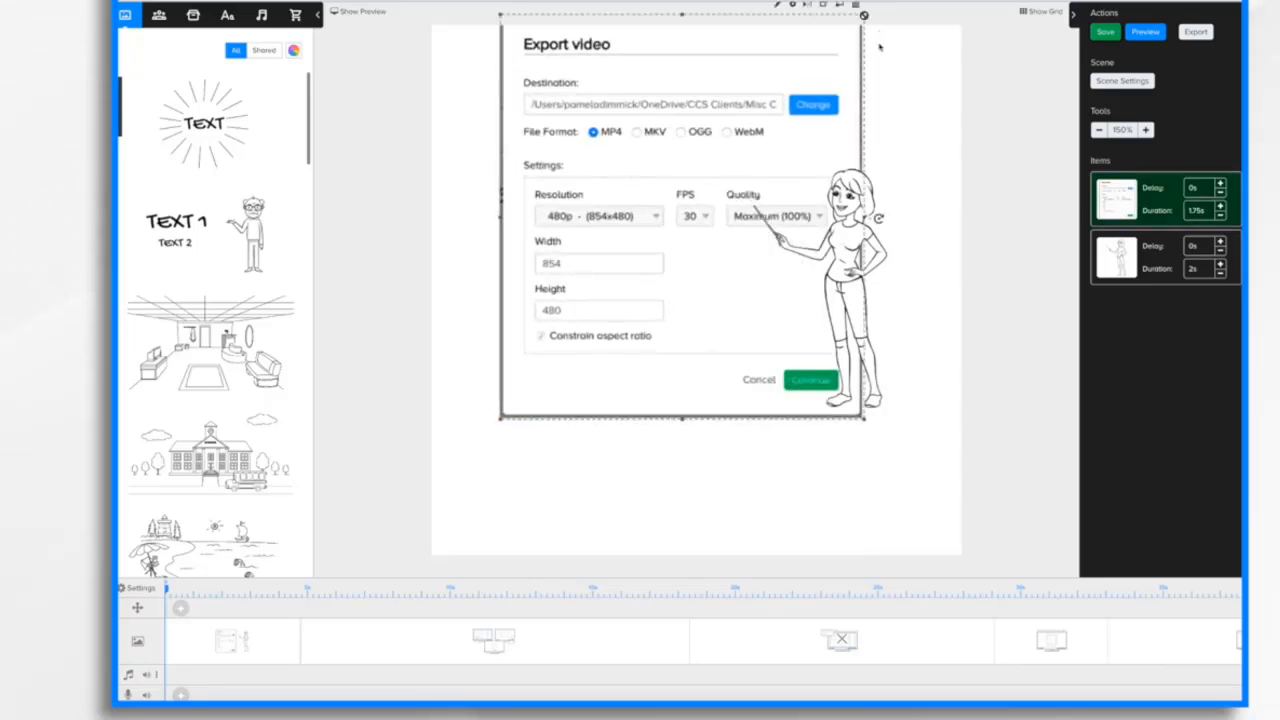
left_click_drag(694, 130, 650, 204)
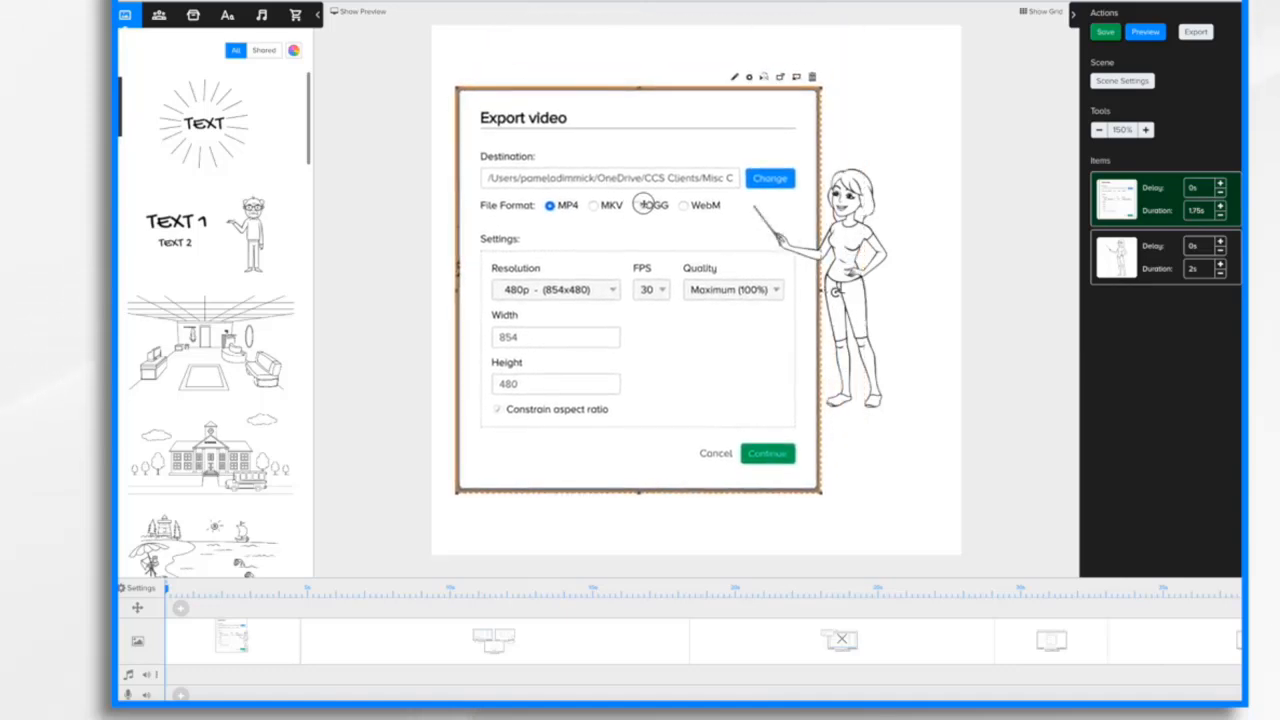
- Enlarge the woman with the pointer and place her beside the export settings picture
left_click(899, 228)
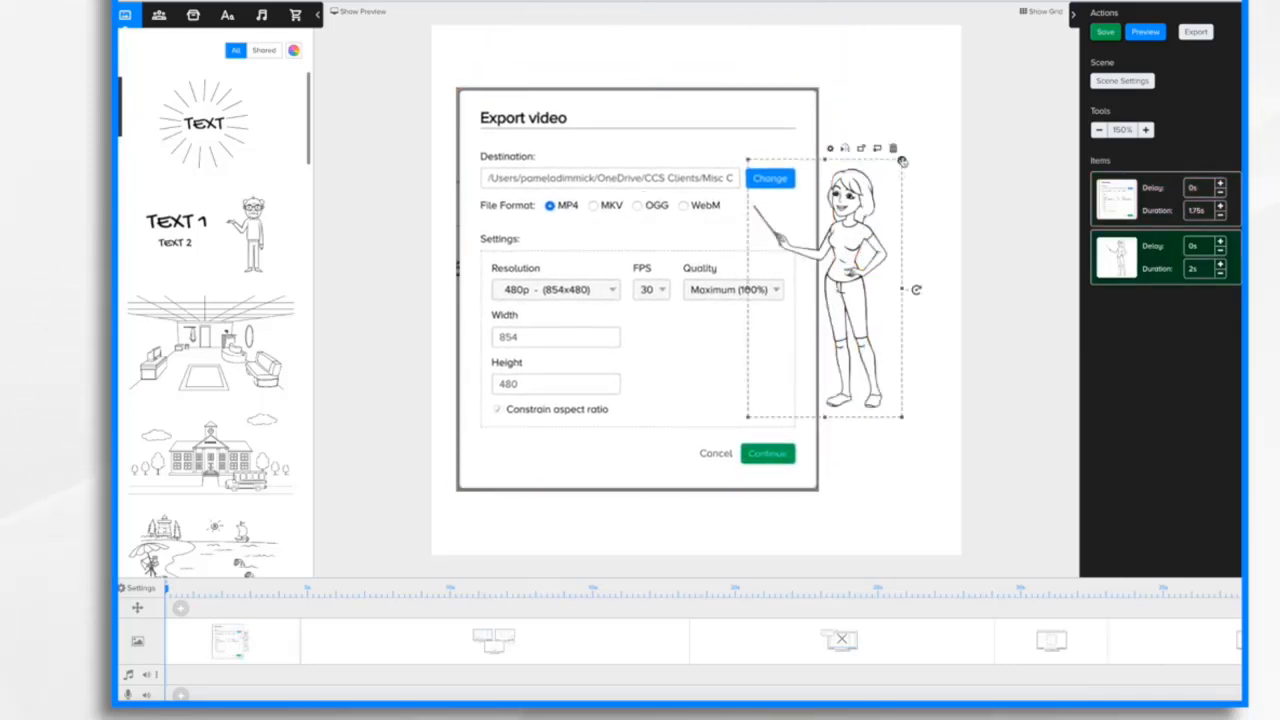
left_click_drag(902, 161, 990, 40)
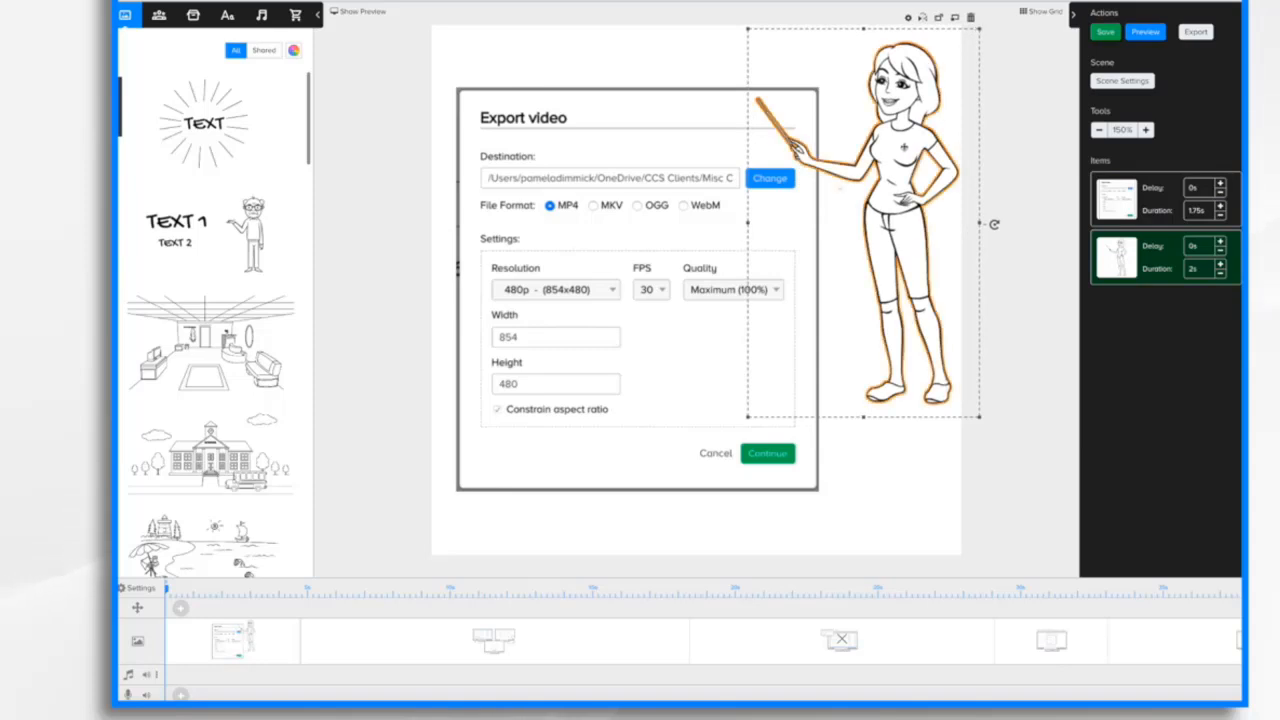
left_click_drag(903, 147, 887, 234)
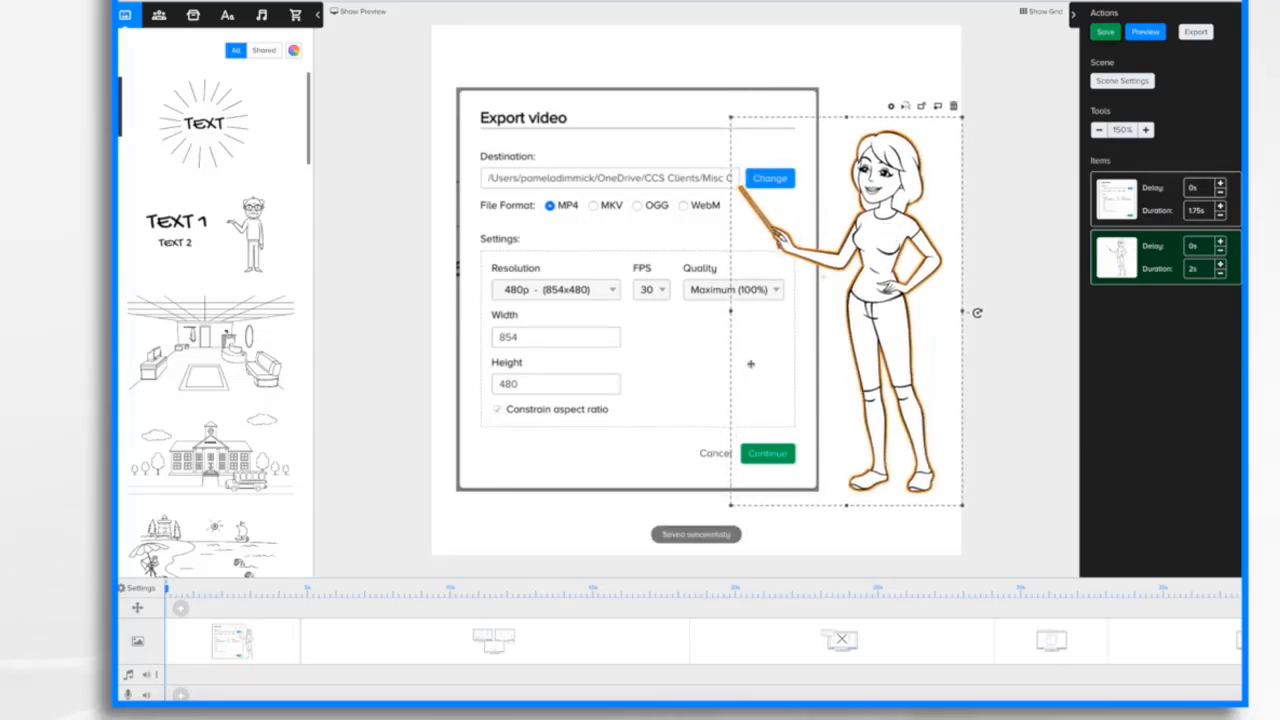
left_click(590, 520)
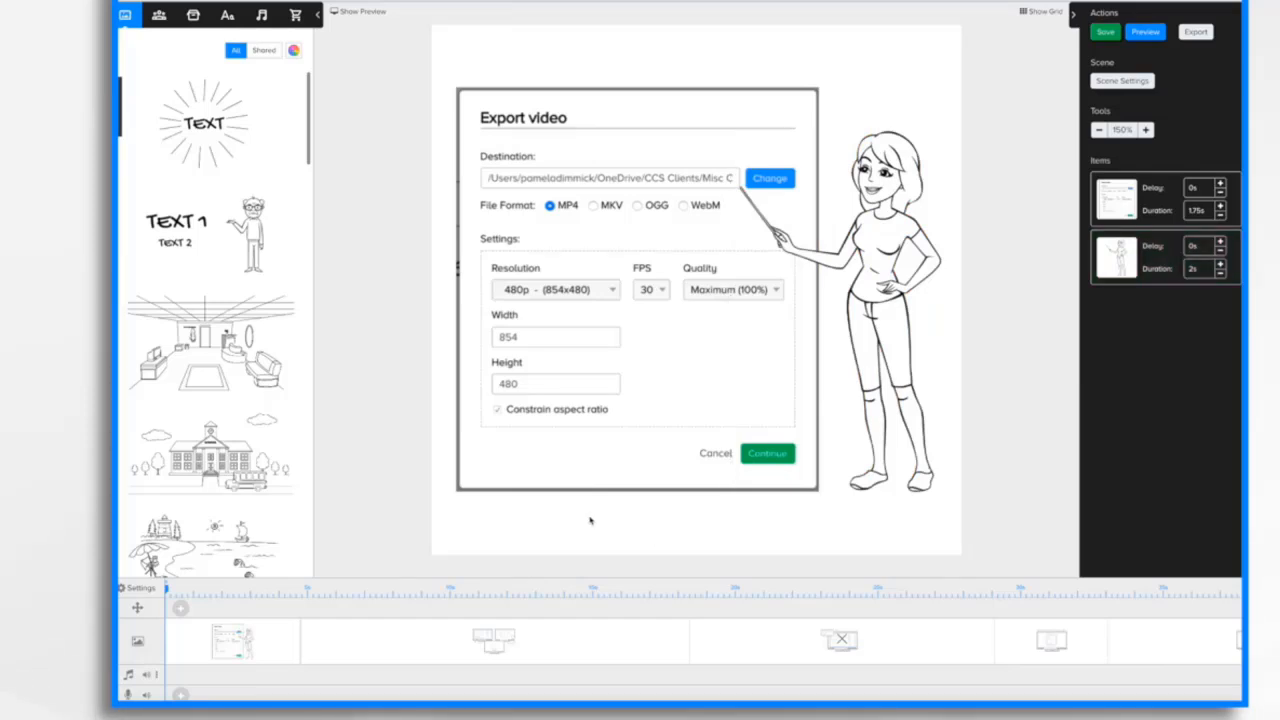
- Examine how the square video sits inside the post in the Facebook & Instagram square videos scene
scroll(1096, 637, "right", 5)
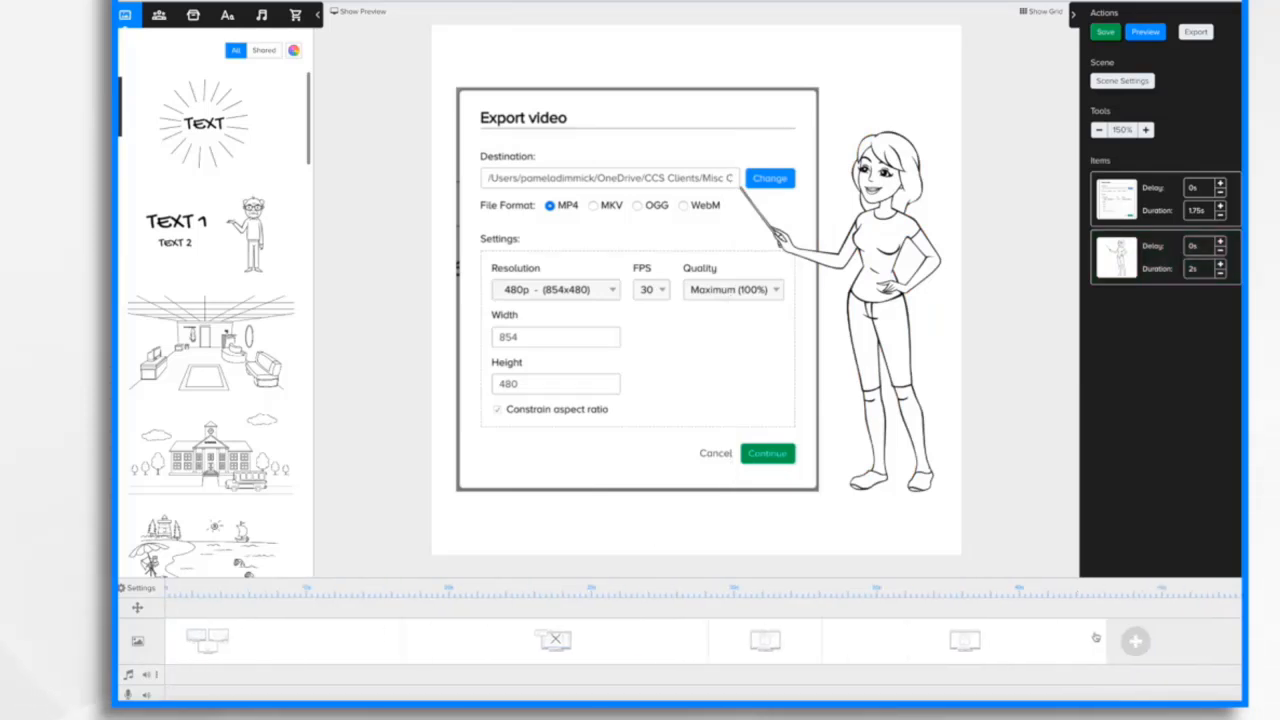
left_click(923, 647)
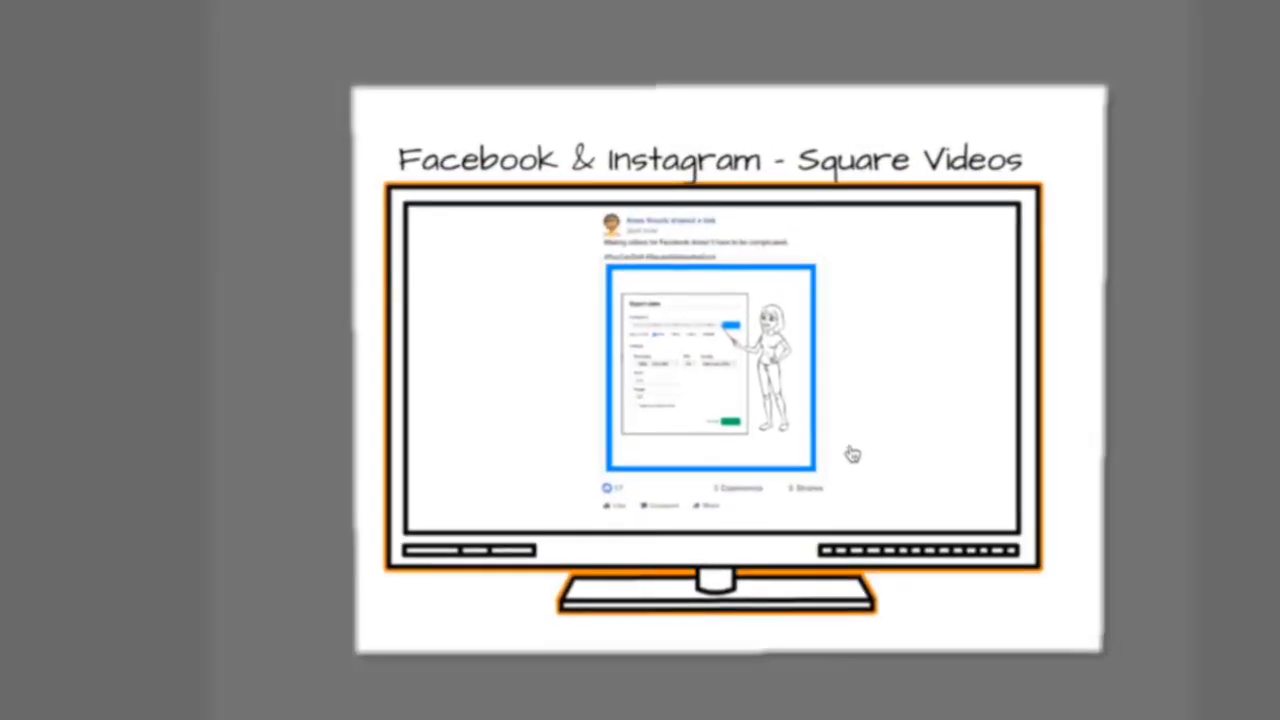
left_click(986, 453)
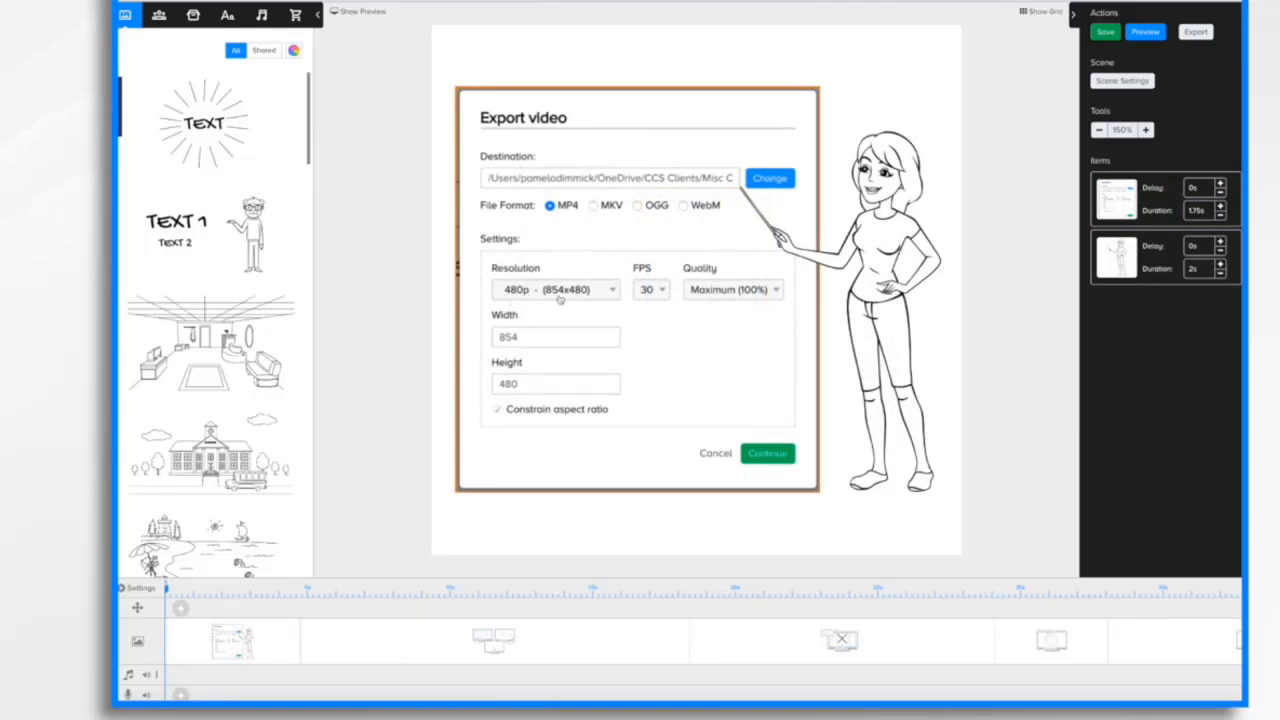
- Try the Custom resolution in the export settings, including its height and aspect ratio constraint options
left_click(1197, 33)
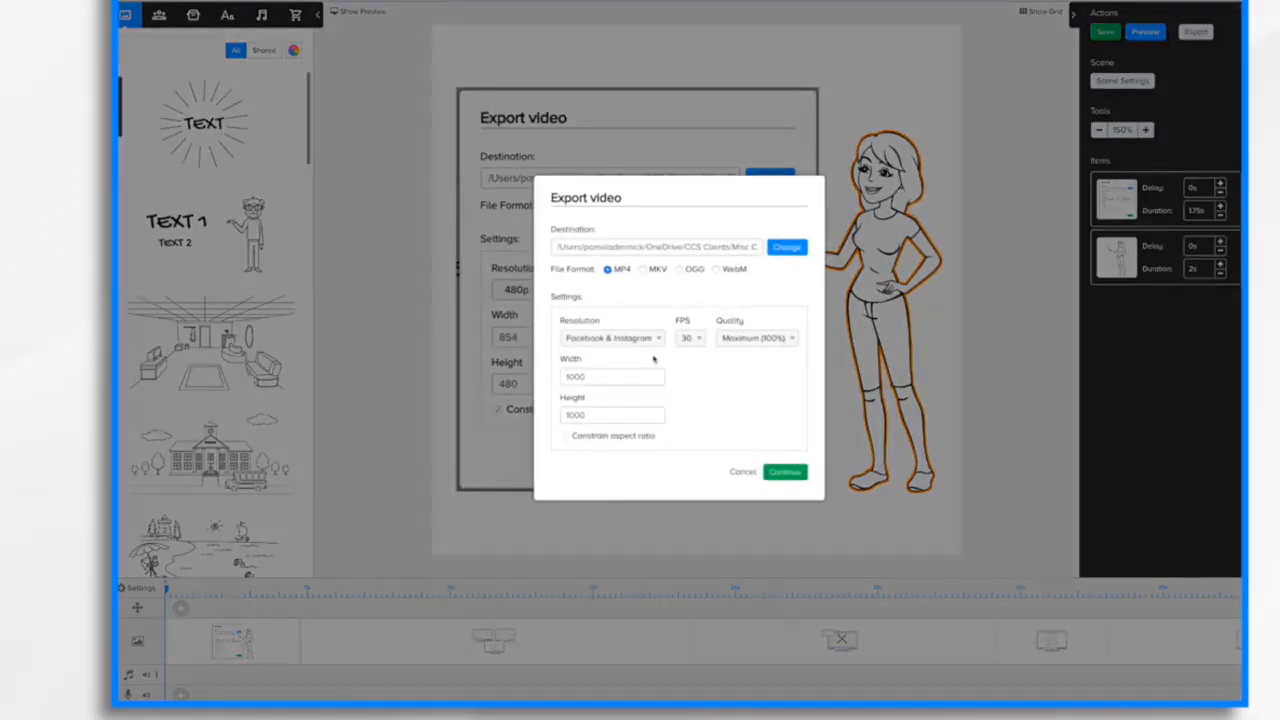
left_click(655, 343)
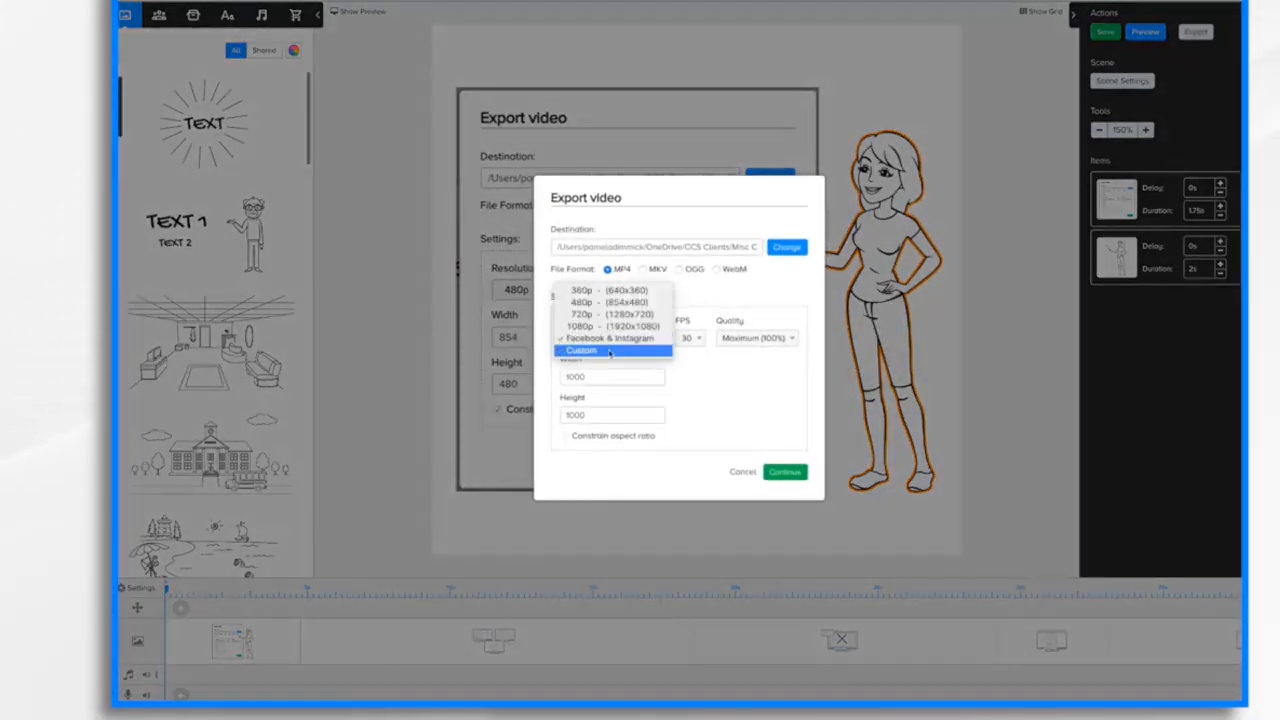
left_click(609, 354)
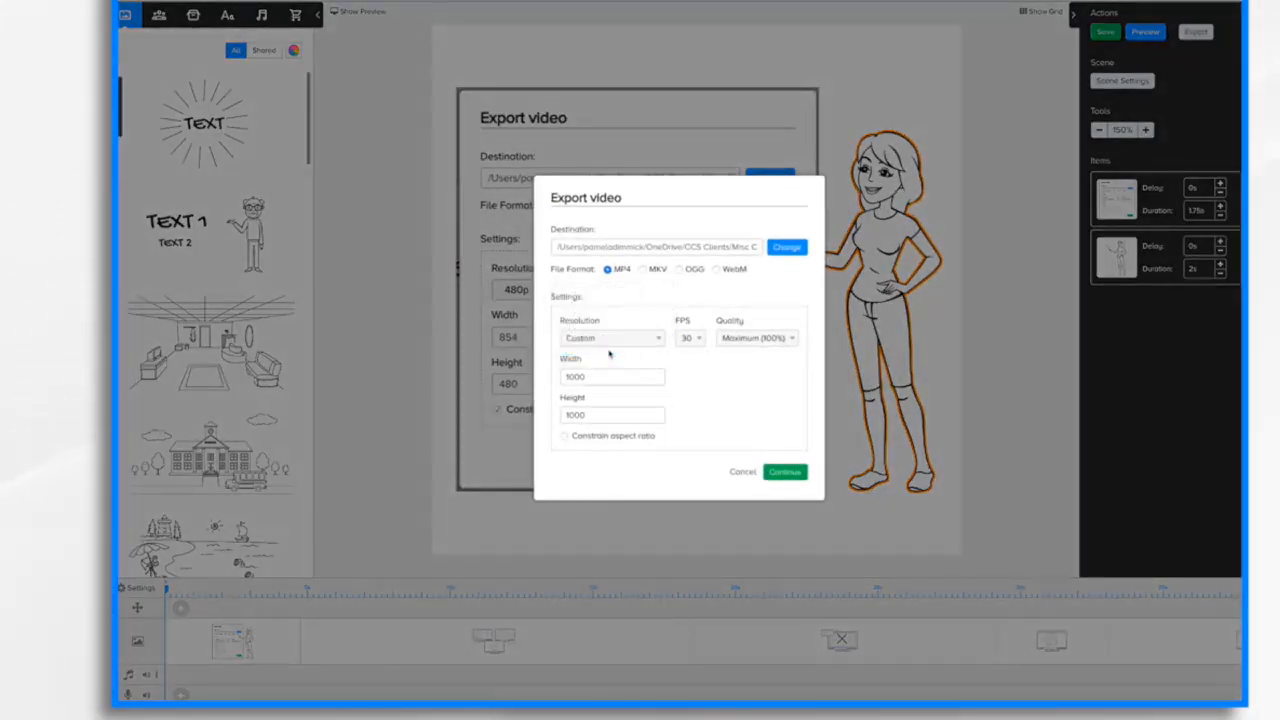
left_click(591, 417)
left_click(565, 437)
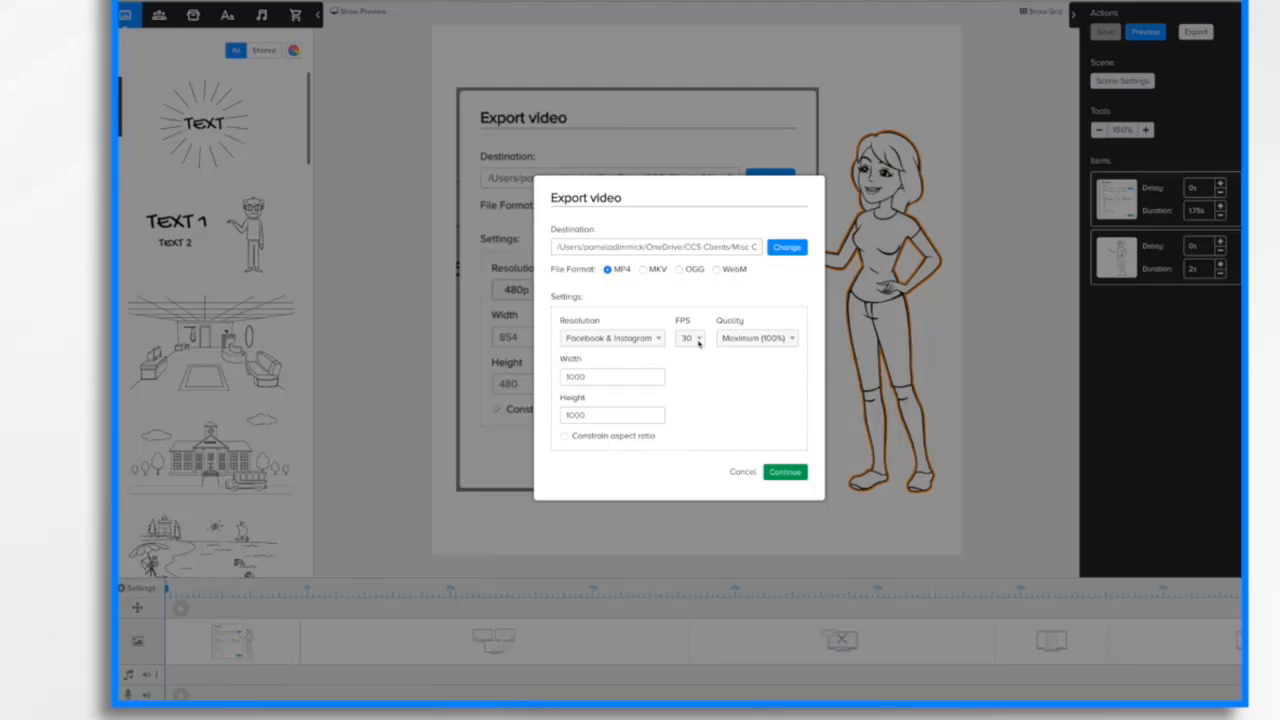
- Try an export frame rate of 60 FPS, and return it to 30 FPS
left_click(686, 340)
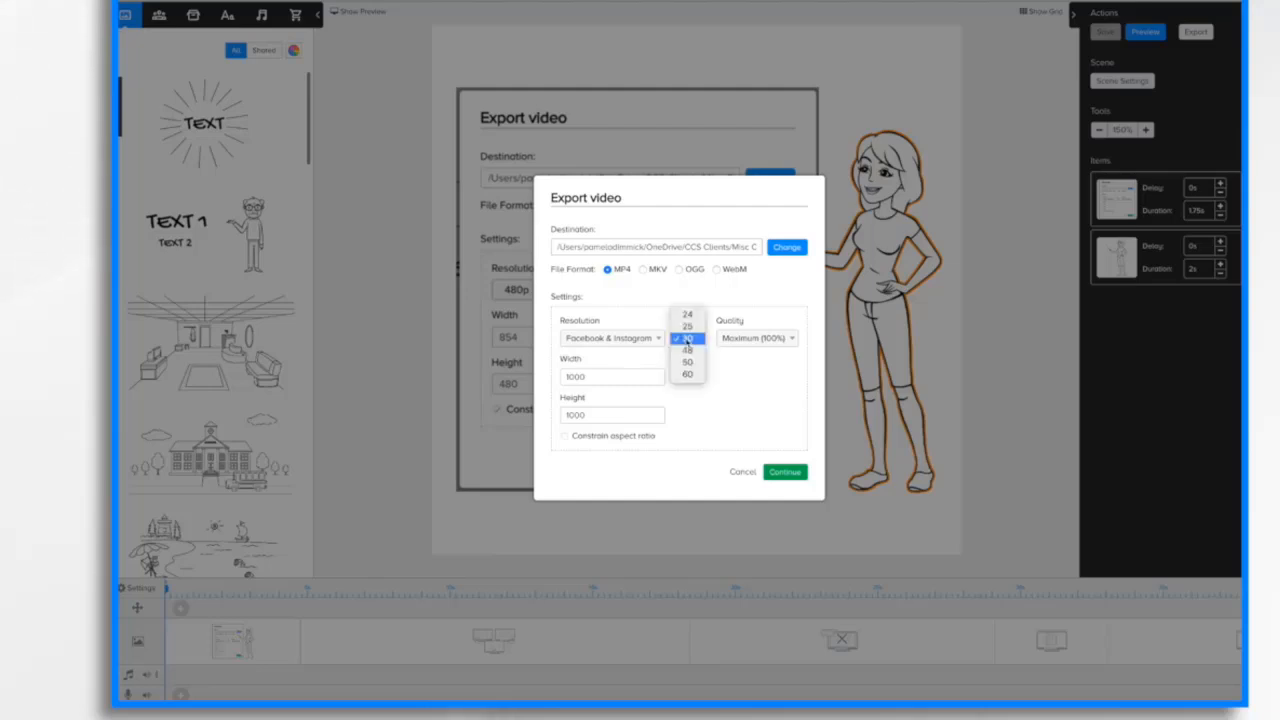
left_click(688, 375)
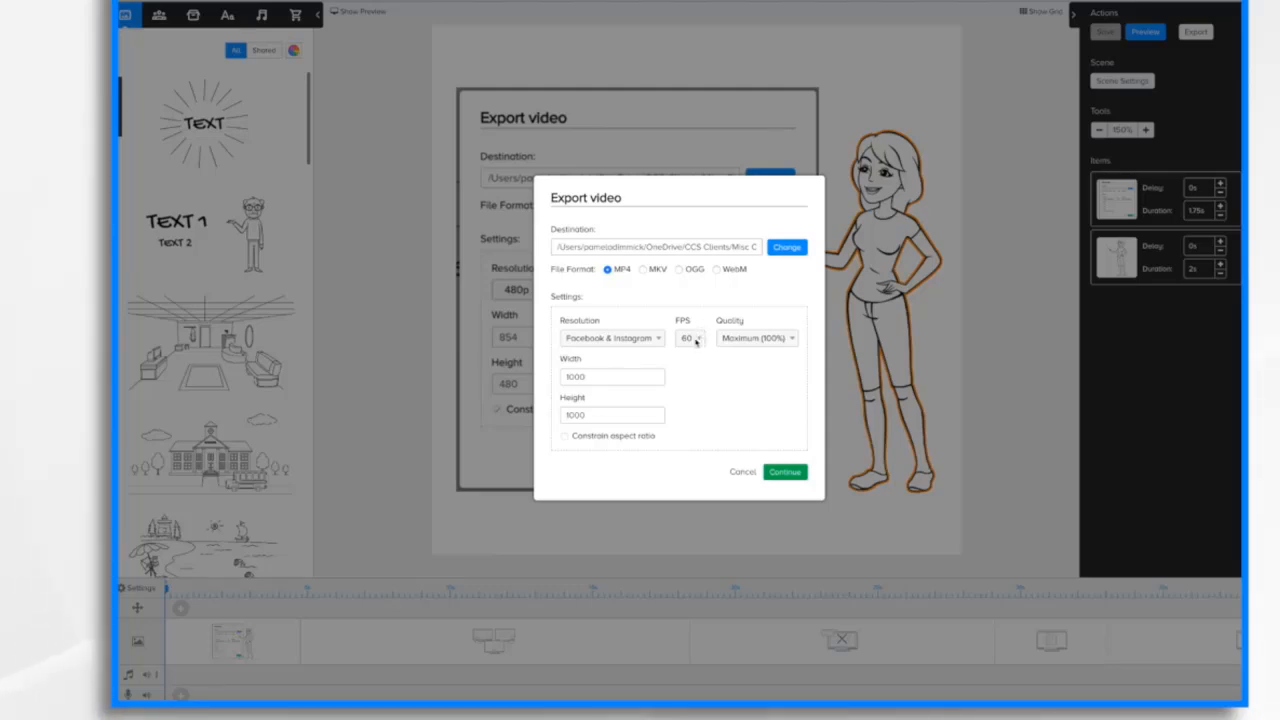
left_click(694, 340)
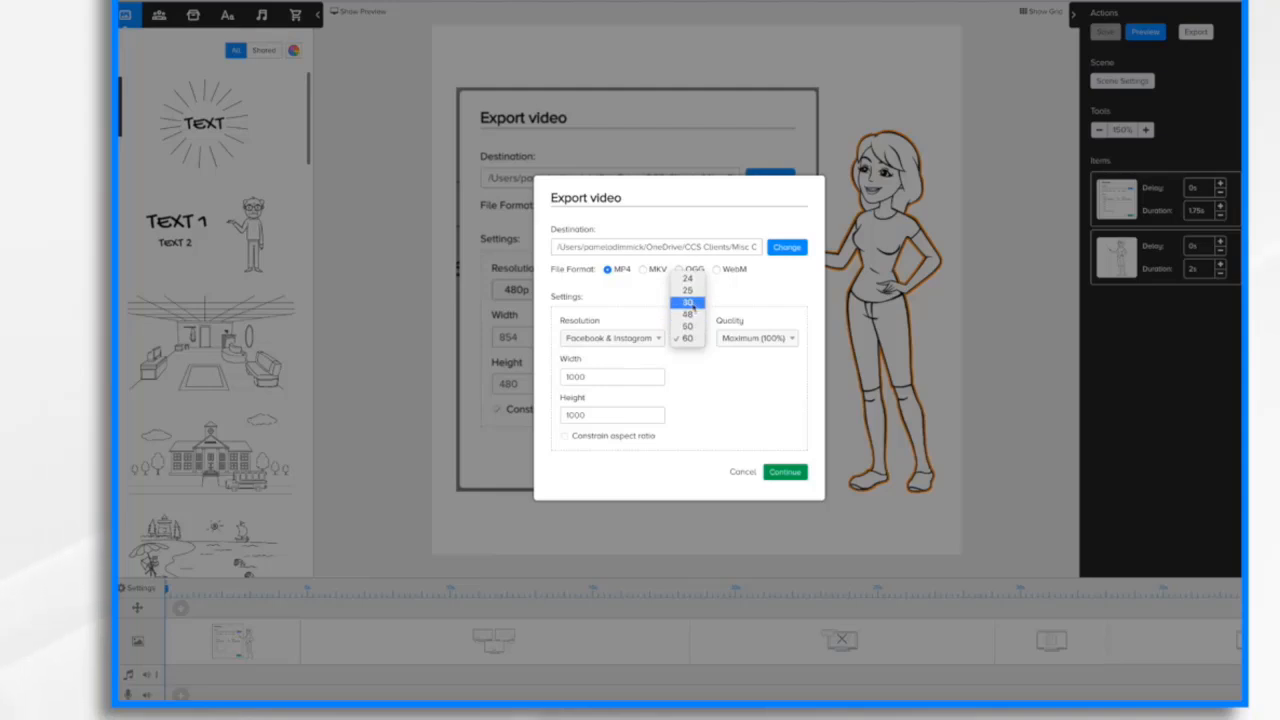
left_click(692, 304)
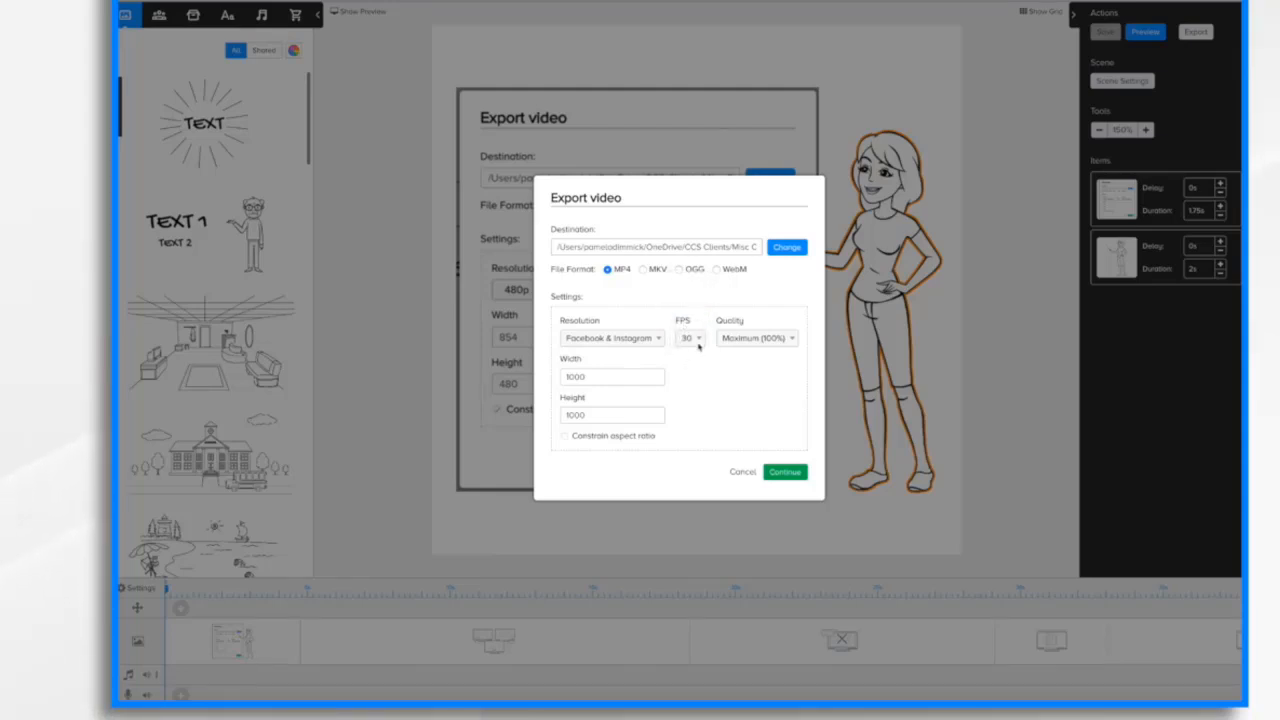
- Look through the available frame rate and quality options in the export settings
left_click(692, 341)
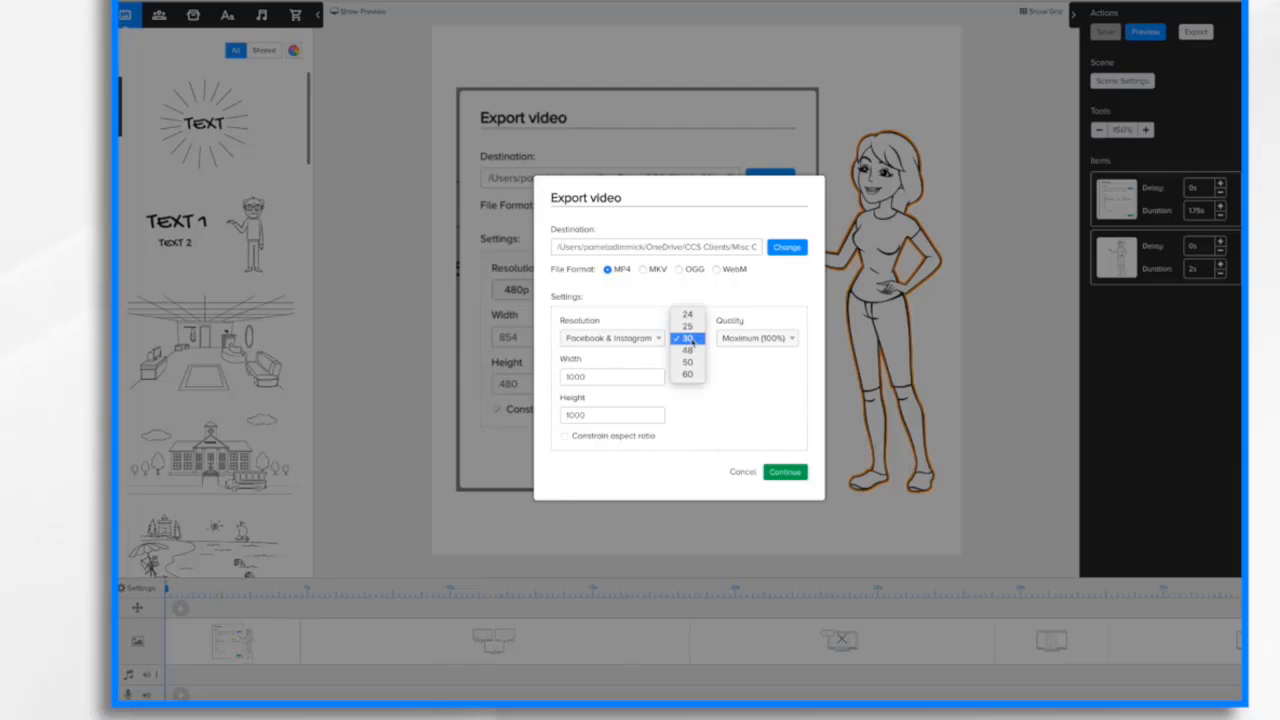
left_click(712, 350)
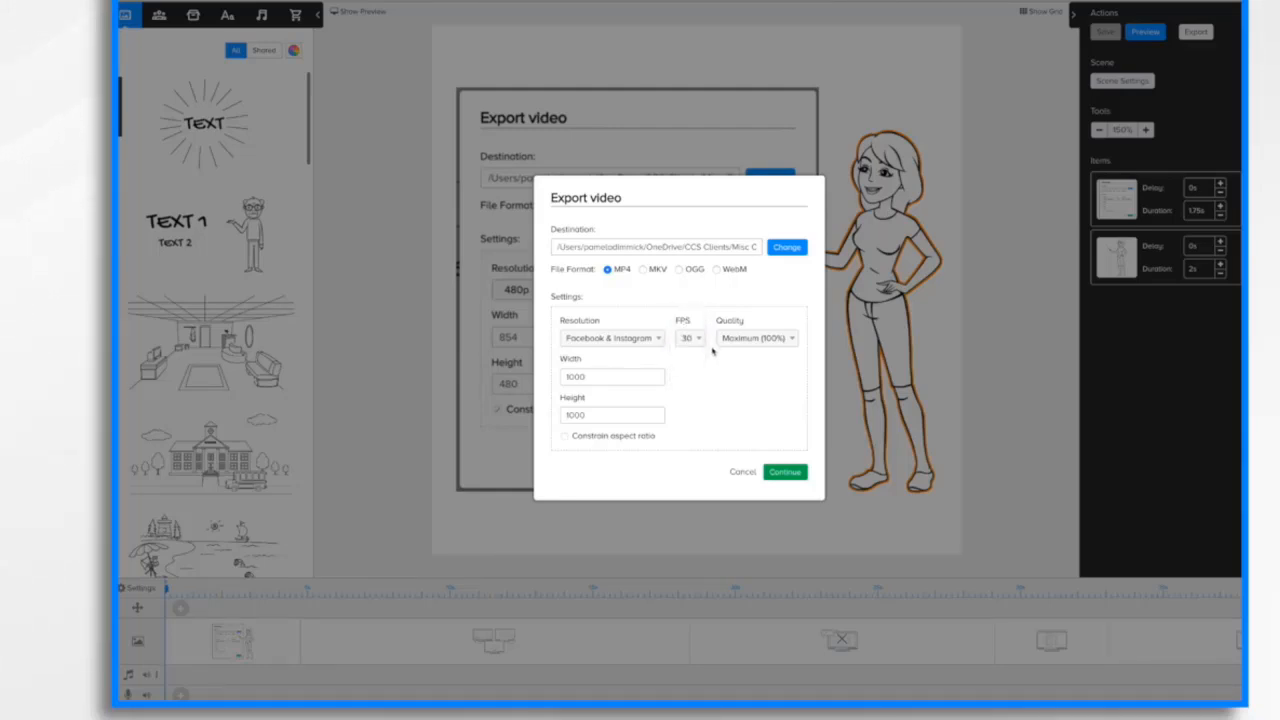
left_click(788, 340)
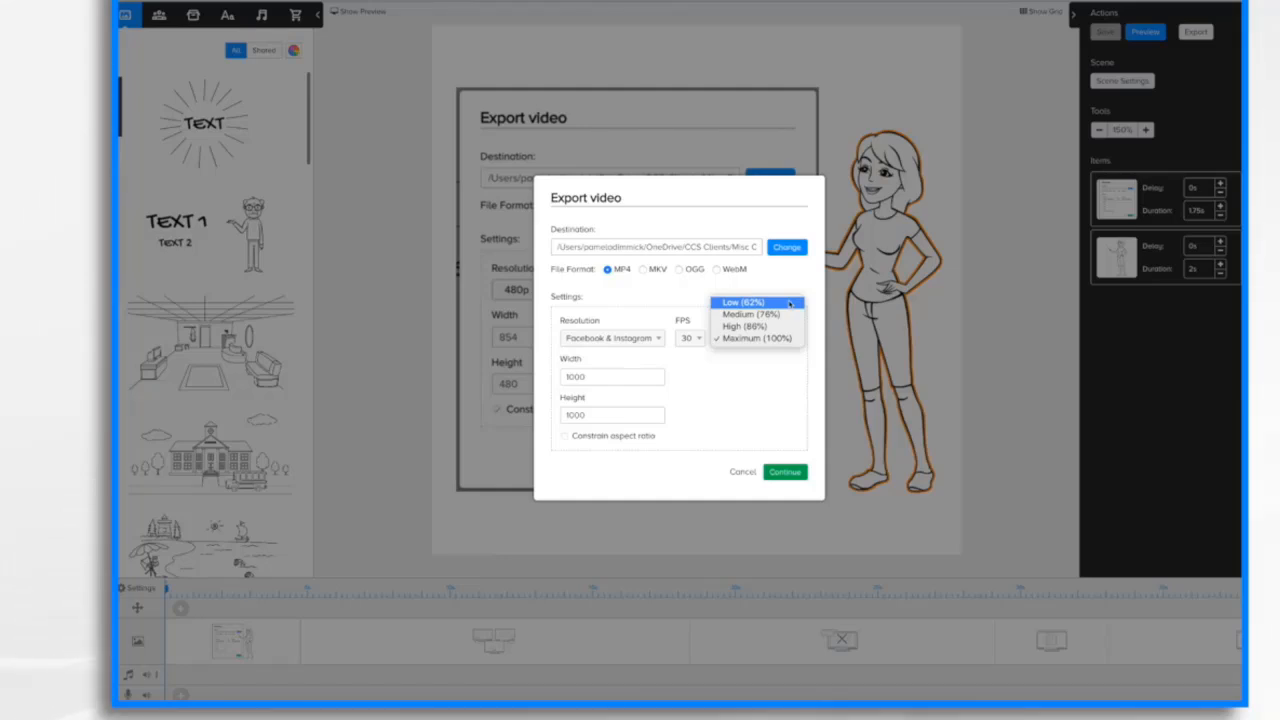
left_click(752, 385)
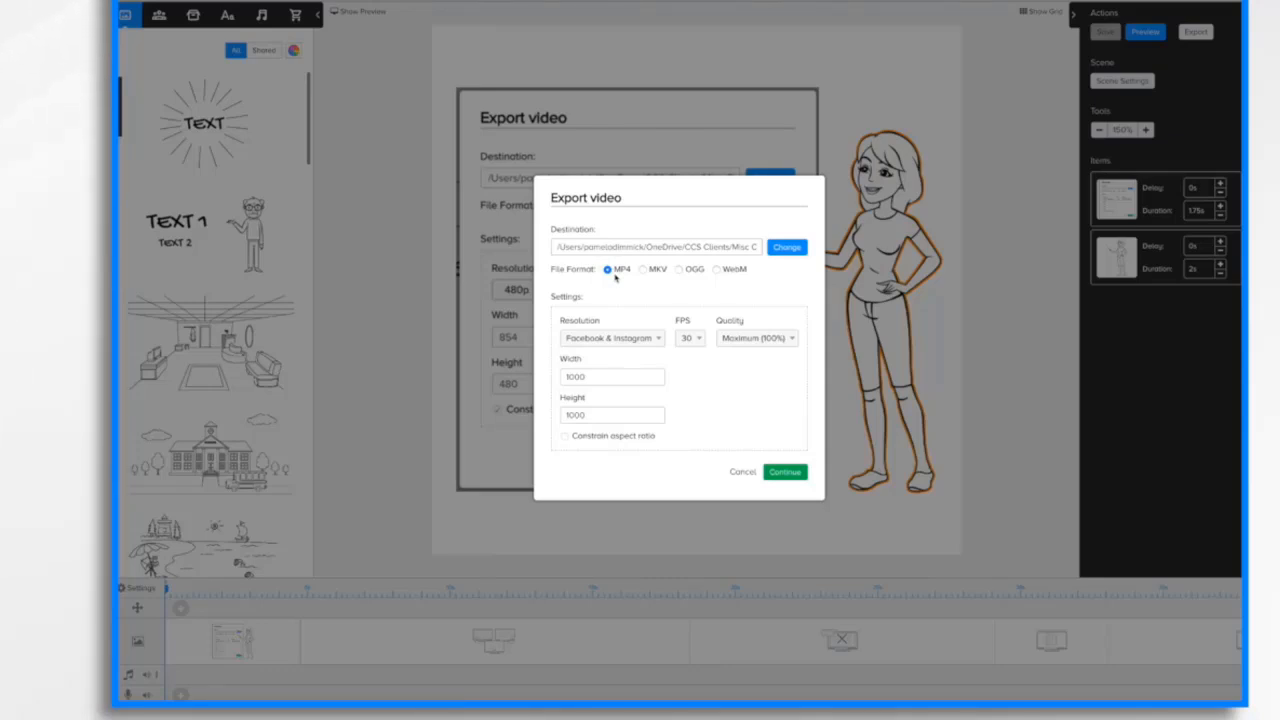
- Set the export destination to the Desktop with the file name Exporting Your Videos.mp4, and start the export
left_click(785, 248)
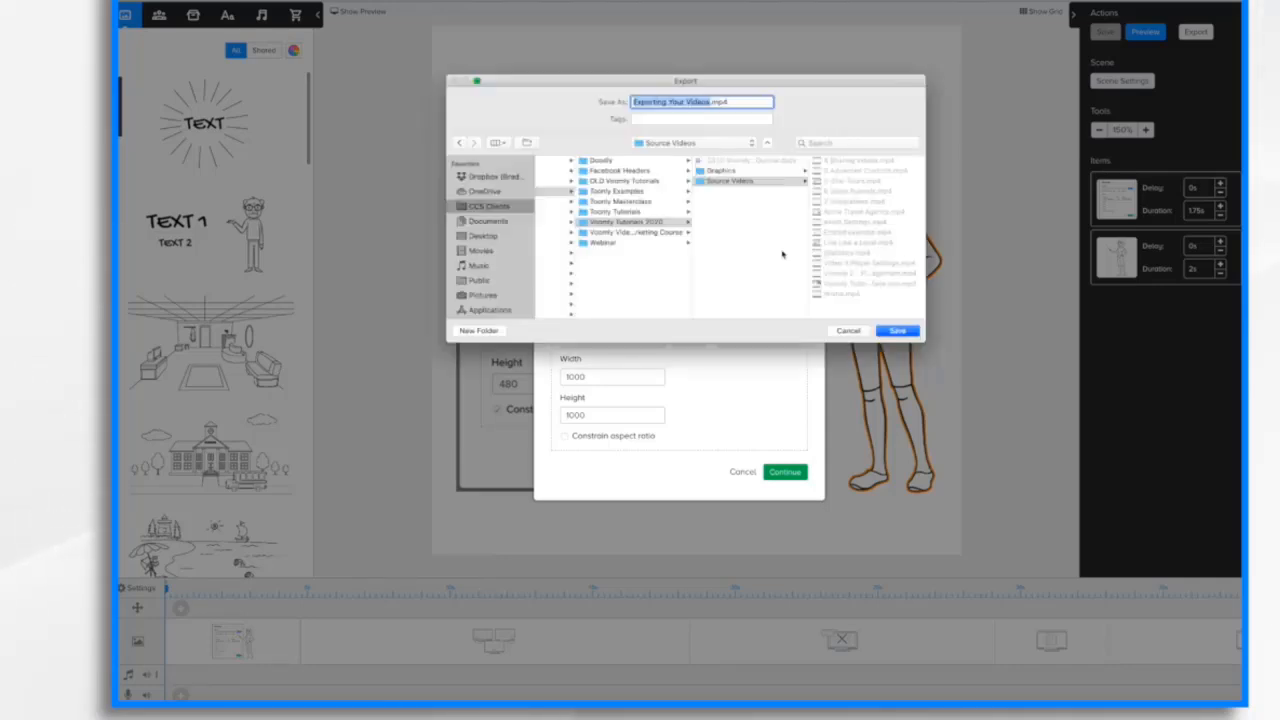
left_click(490, 237)
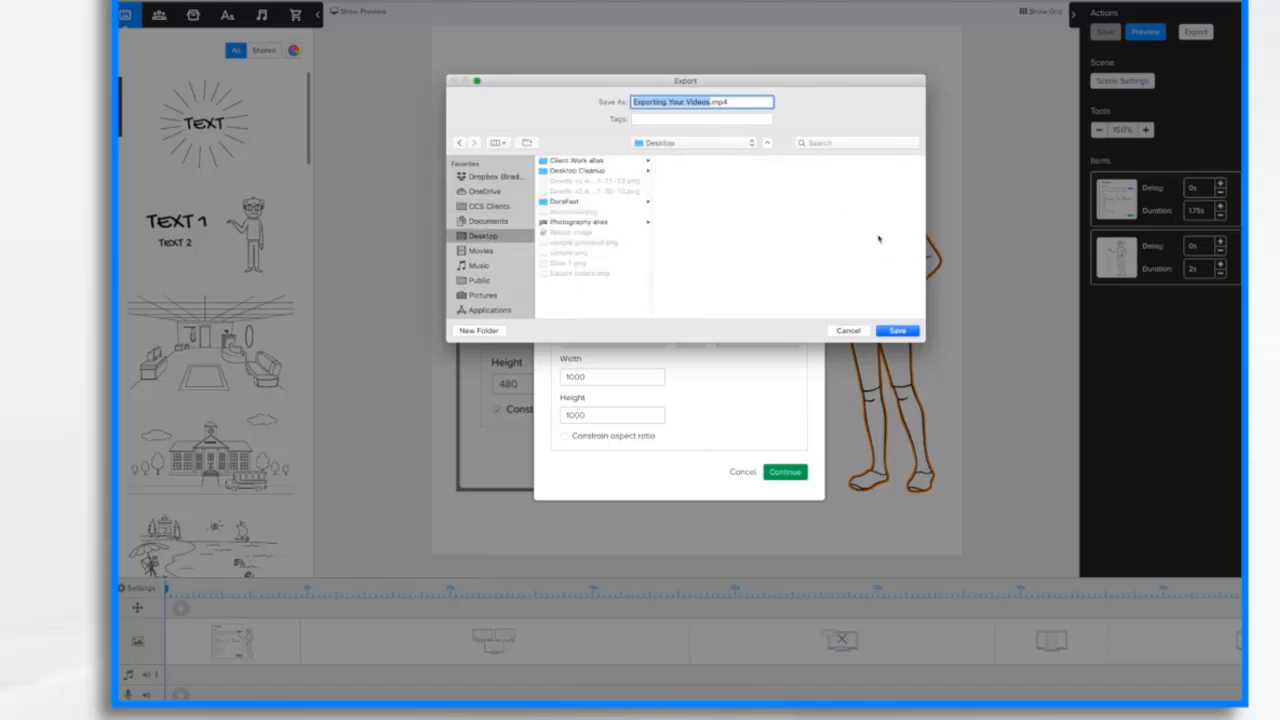
left_click(899, 331)
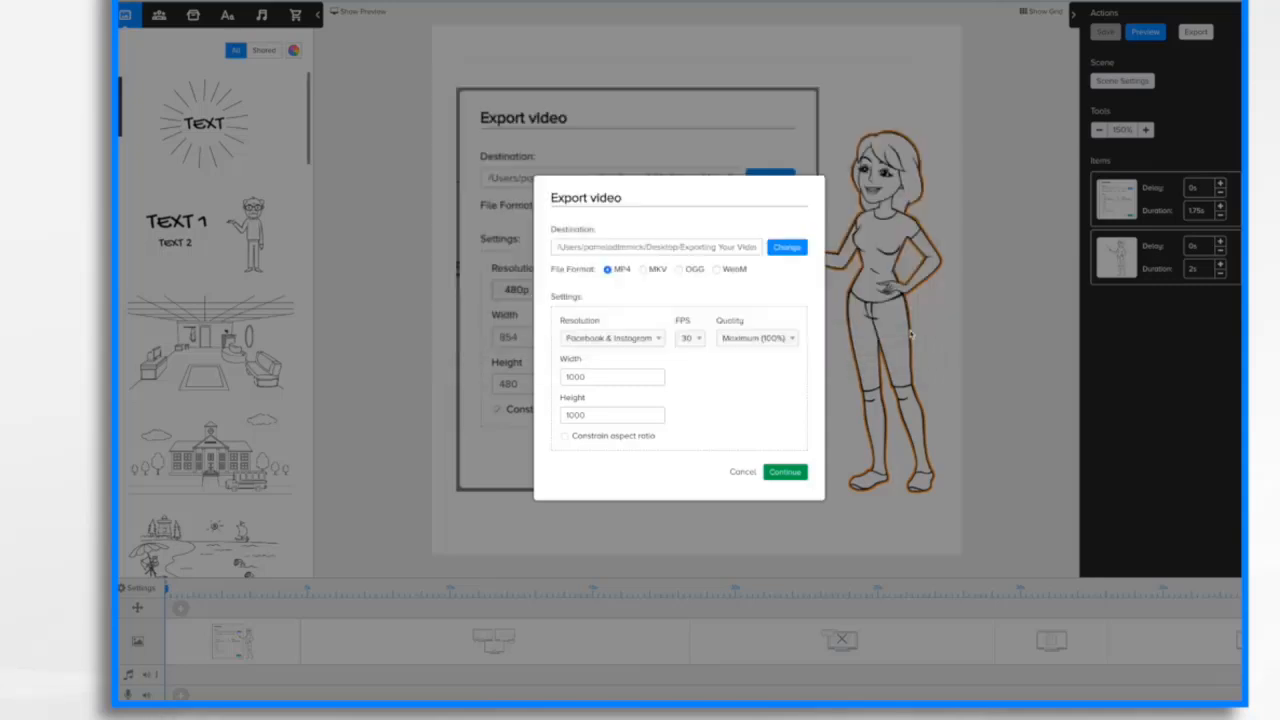
left_click(790, 474)
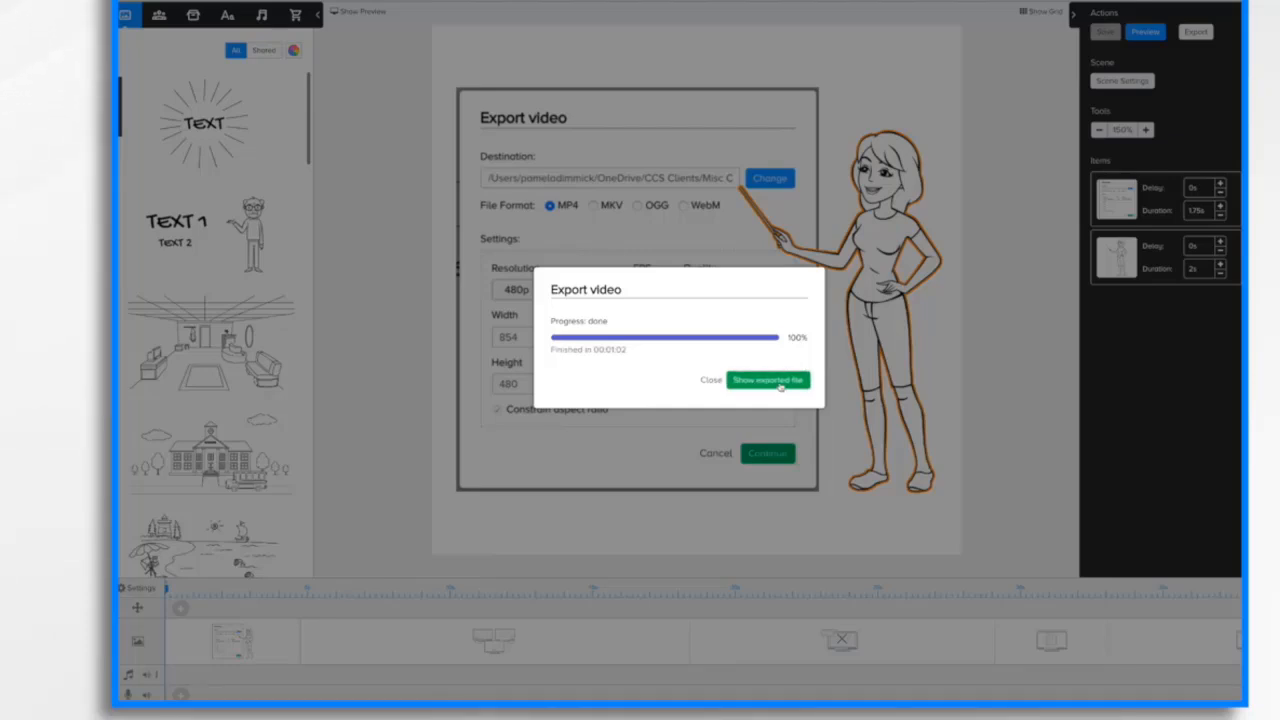
- Show the exported file in its folder, open Exporting Your Videos.mp4 and play it
left_click(780, 386)
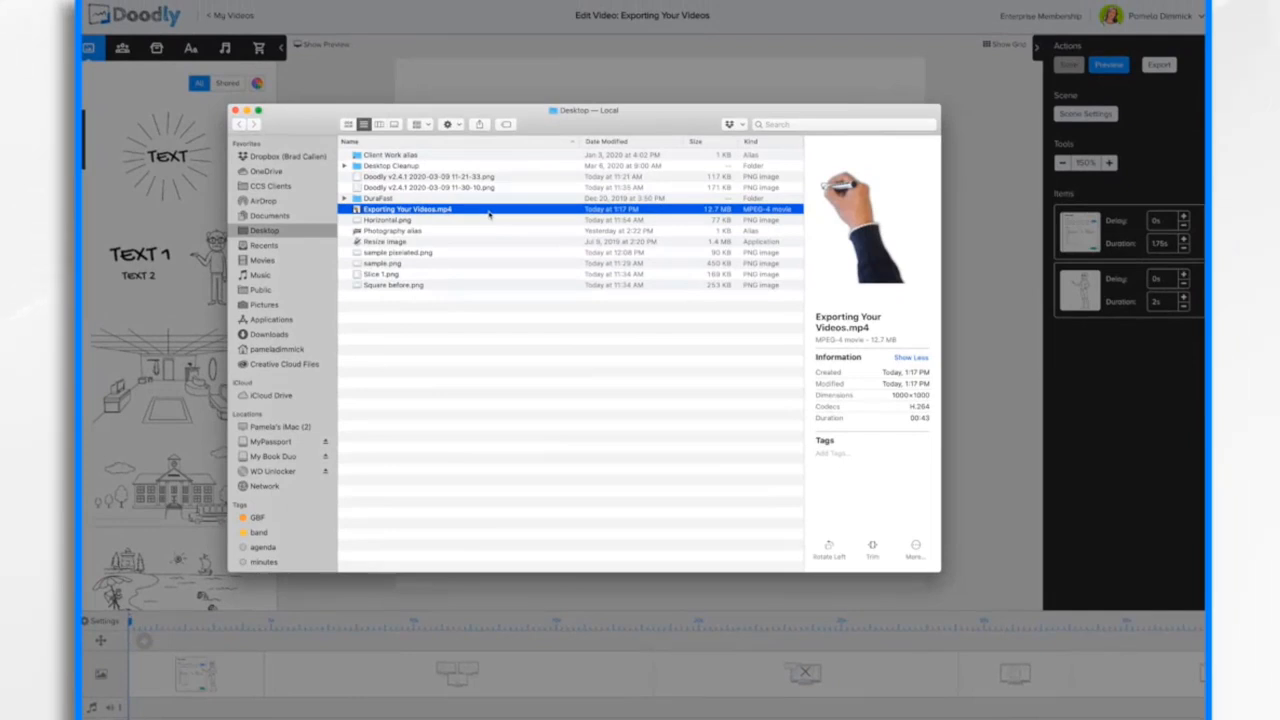
double_click(423, 211)
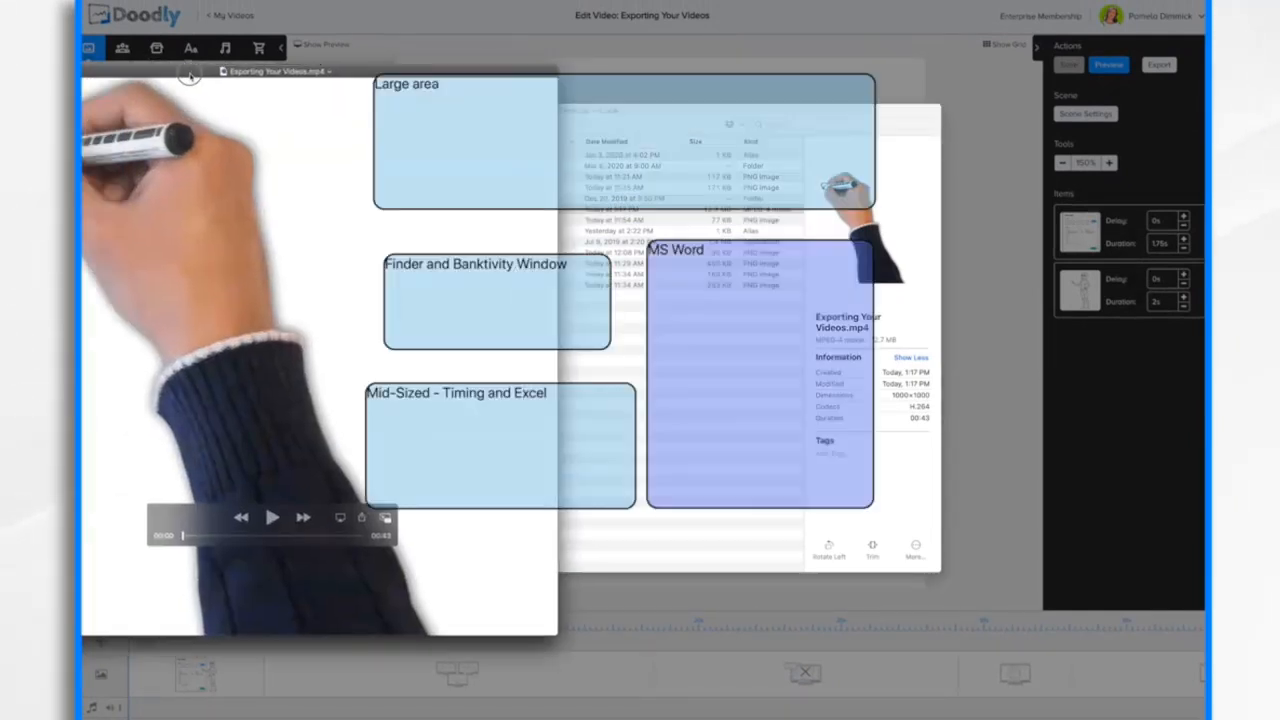
left_click_drag(146, 70, 342, 92)
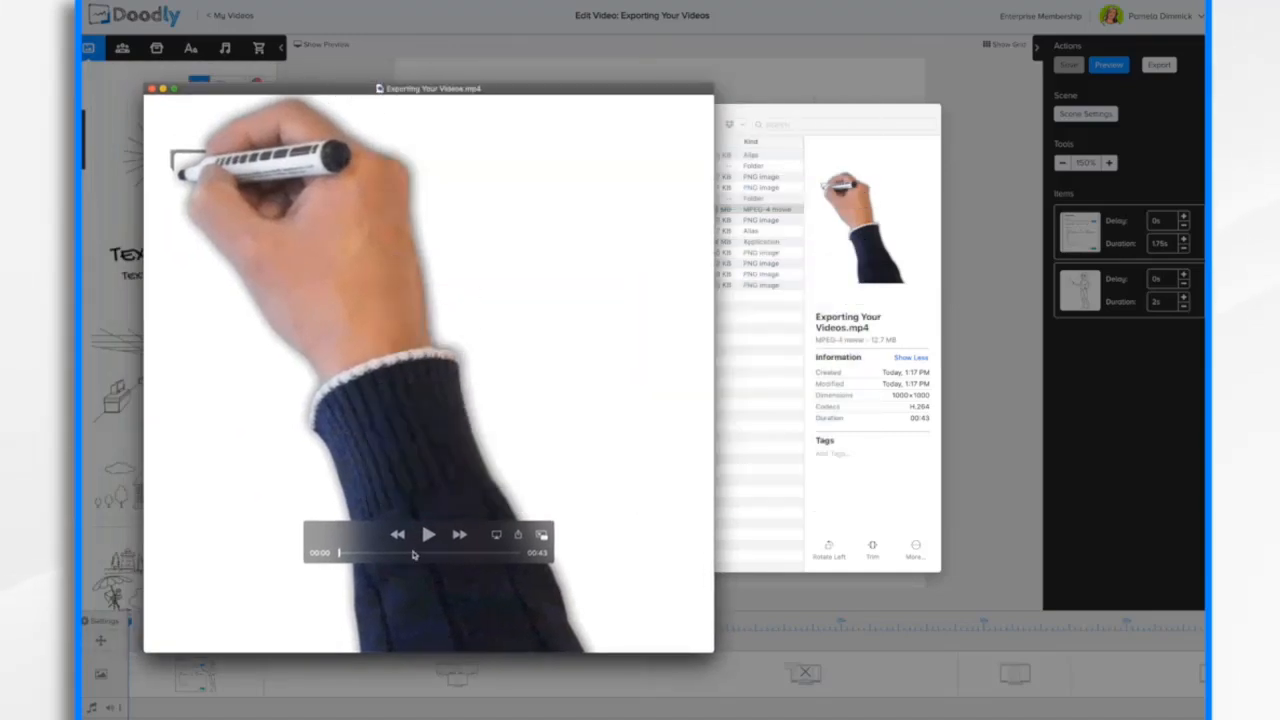
left_click(428, 535)
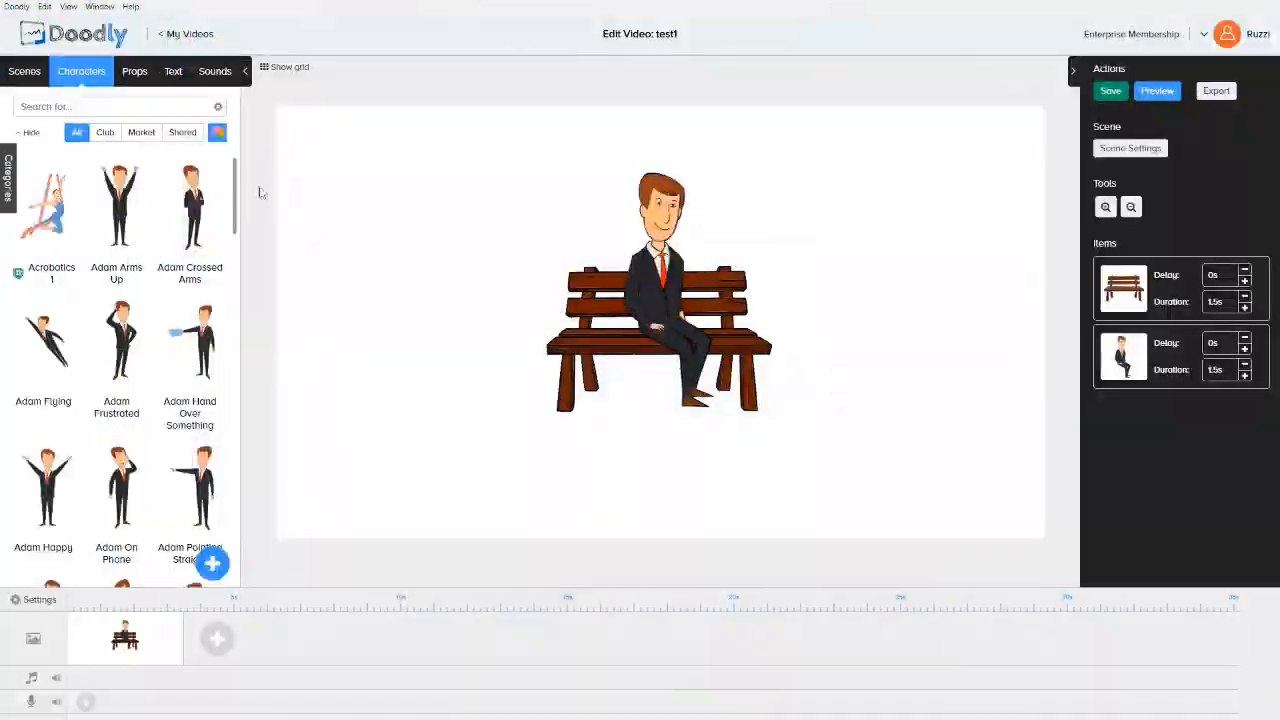
- Browse the coloured characters in the asset library and toggle the colour filter in the blackboard video
left_click_drag(235, 176, 237, 190)
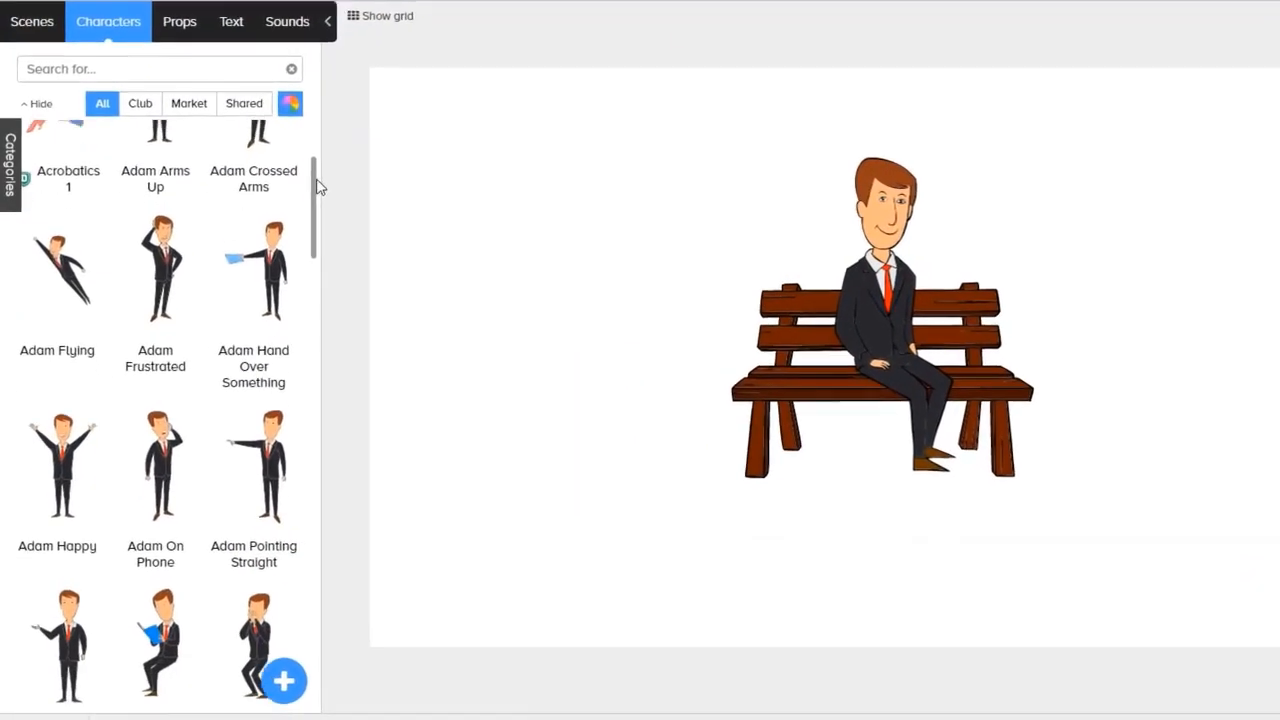
left_click_drag(316, 187, 323, 206)
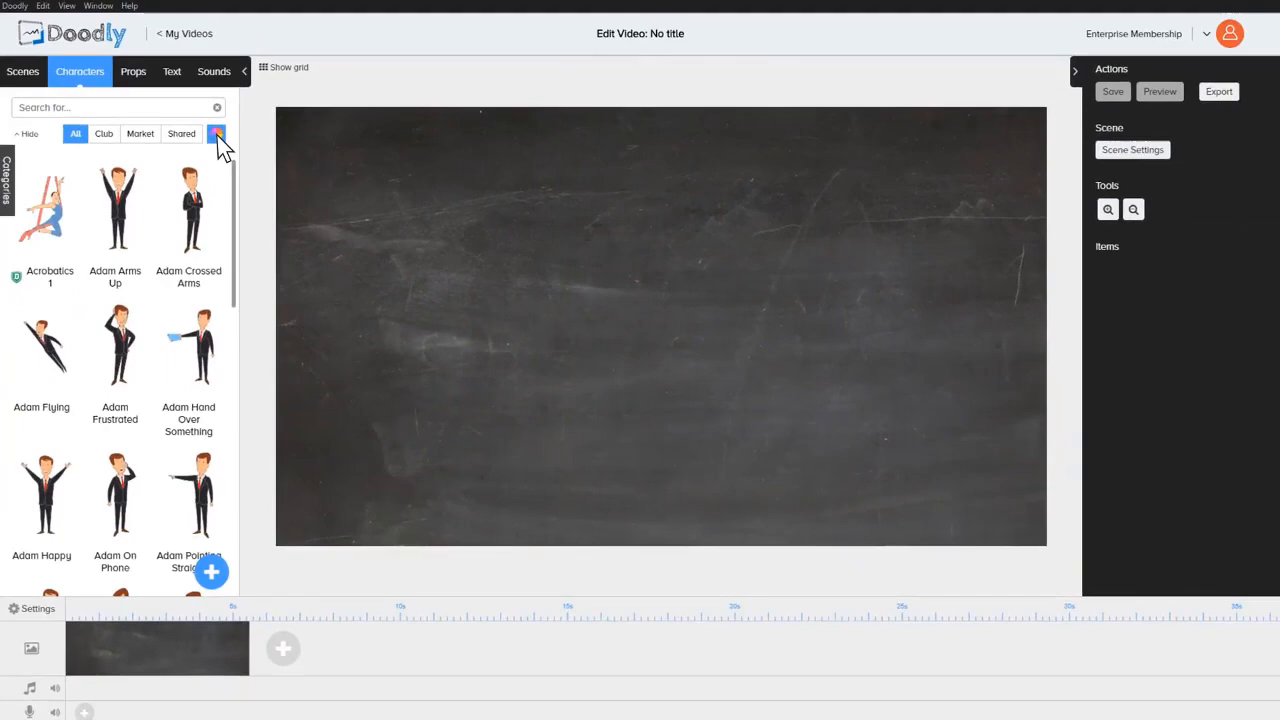
left_click(217, 135)
left_click(217, 135)
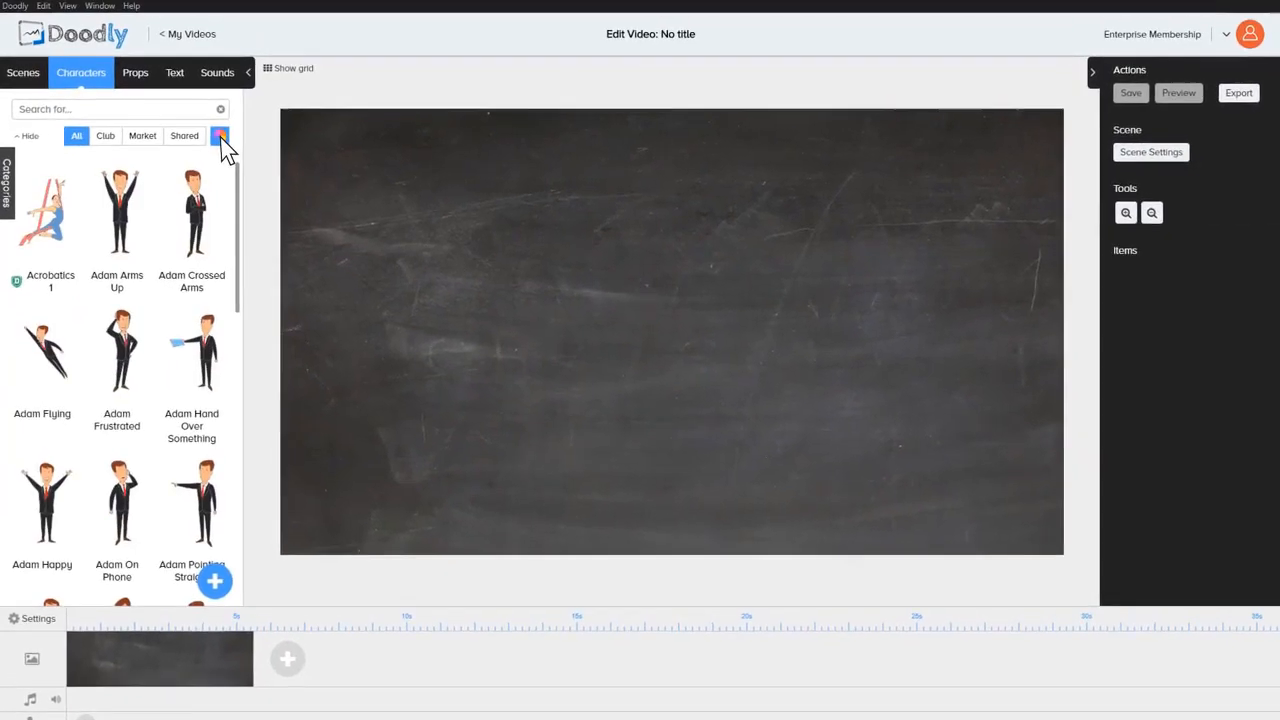
left_click(217, 135)
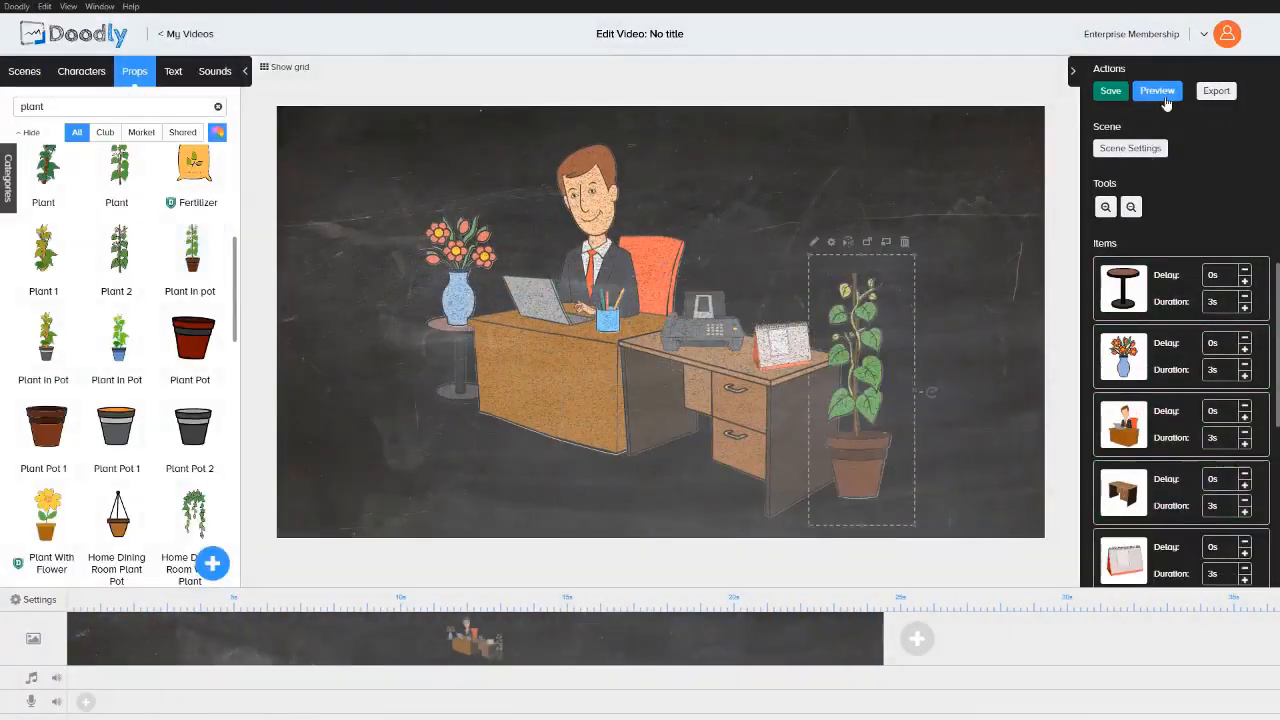
- Preview the blackboard office scene with the coloured character, furniture and props
left_click(1157, 91)
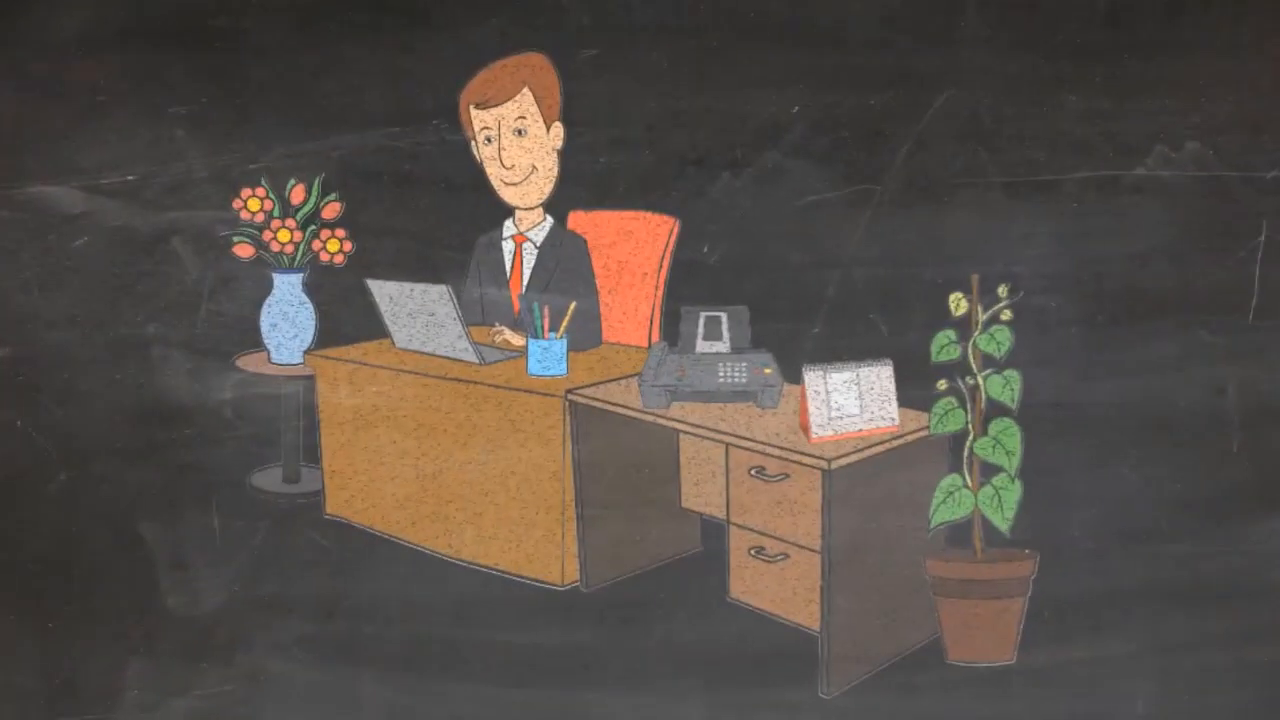